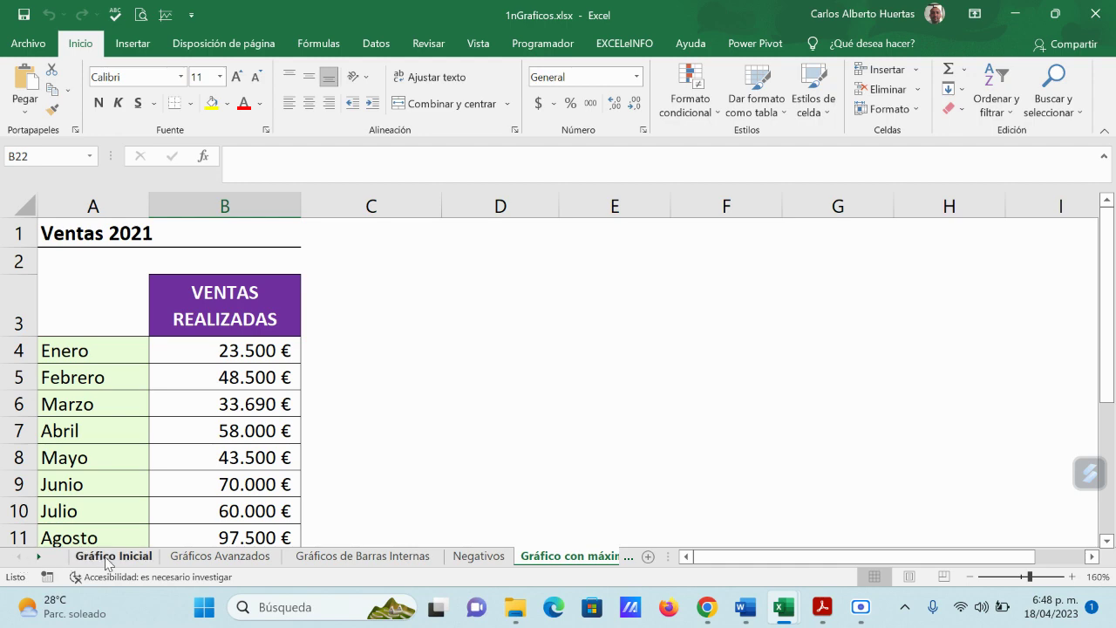
# Step: Open the Gráfico Inicial worksheet
pyautogui.click(108, 559)
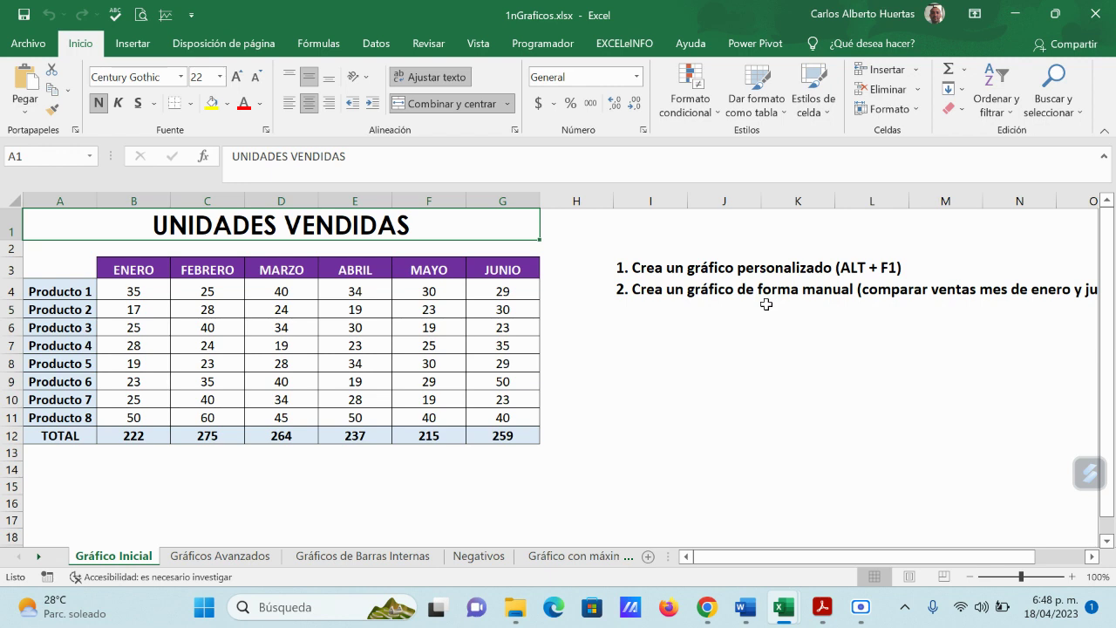
pyautogui.hotkey('alt', 'F1')
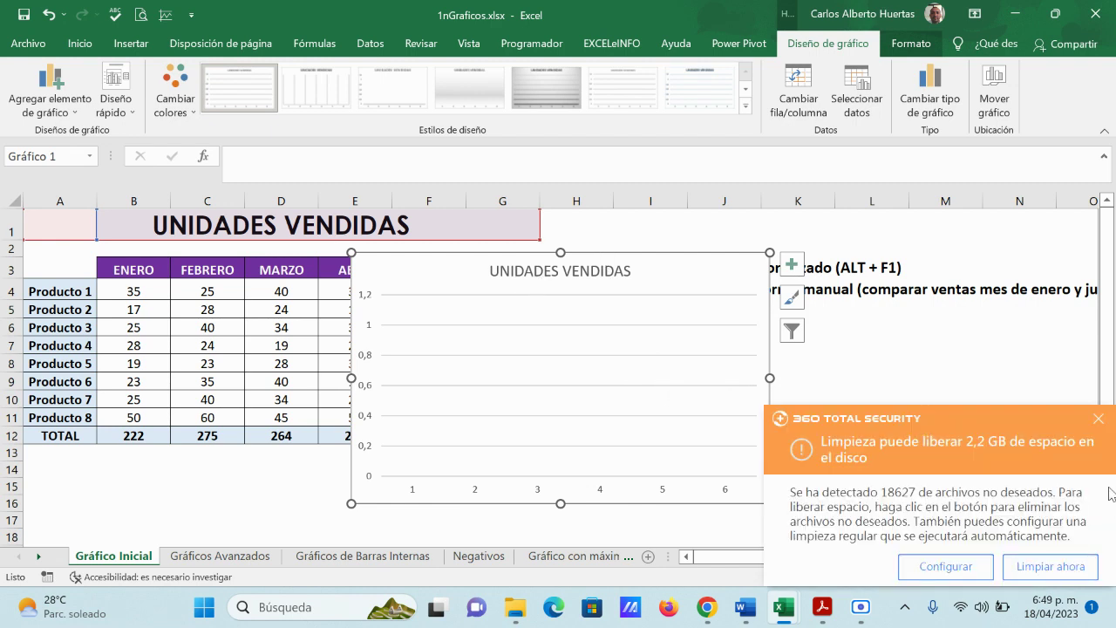
pyautogui.click(1098, 418)
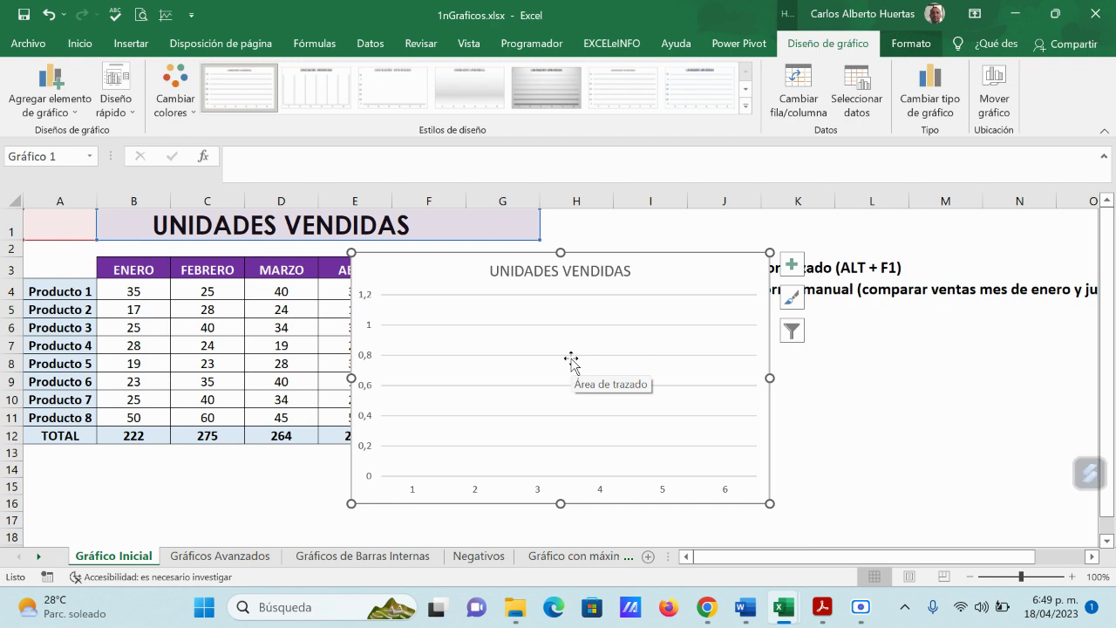
pyautogui.press('Delete')
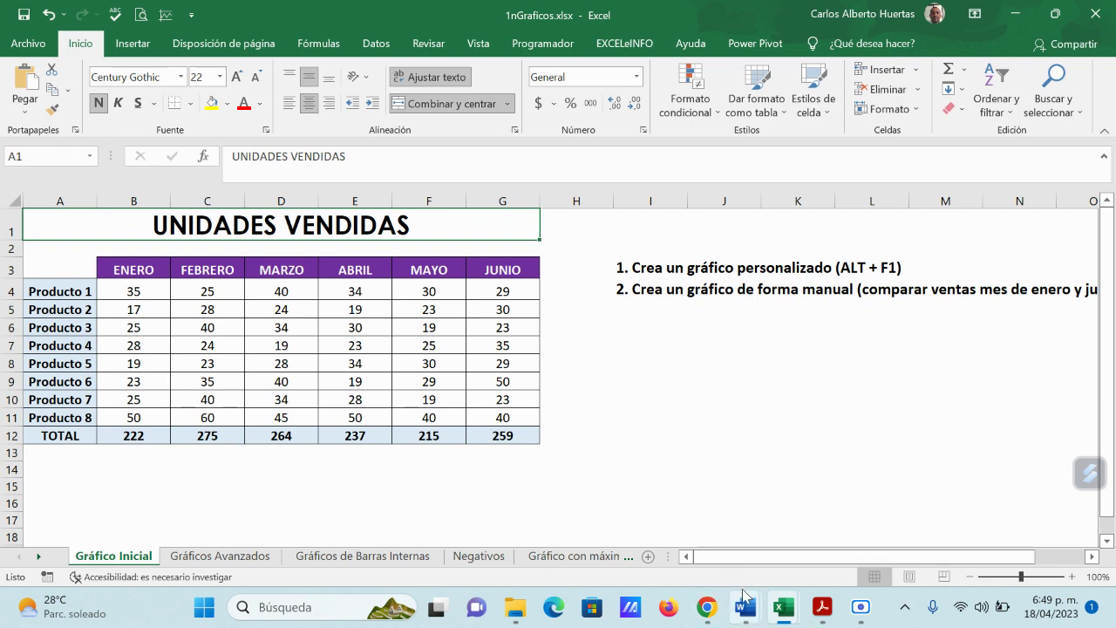
# Step: Insert a default column chart from A3:C11 for ENERO and FEBRERO and place it beside the table, under the two instructions
pyautogui.moveTo(707, 614)
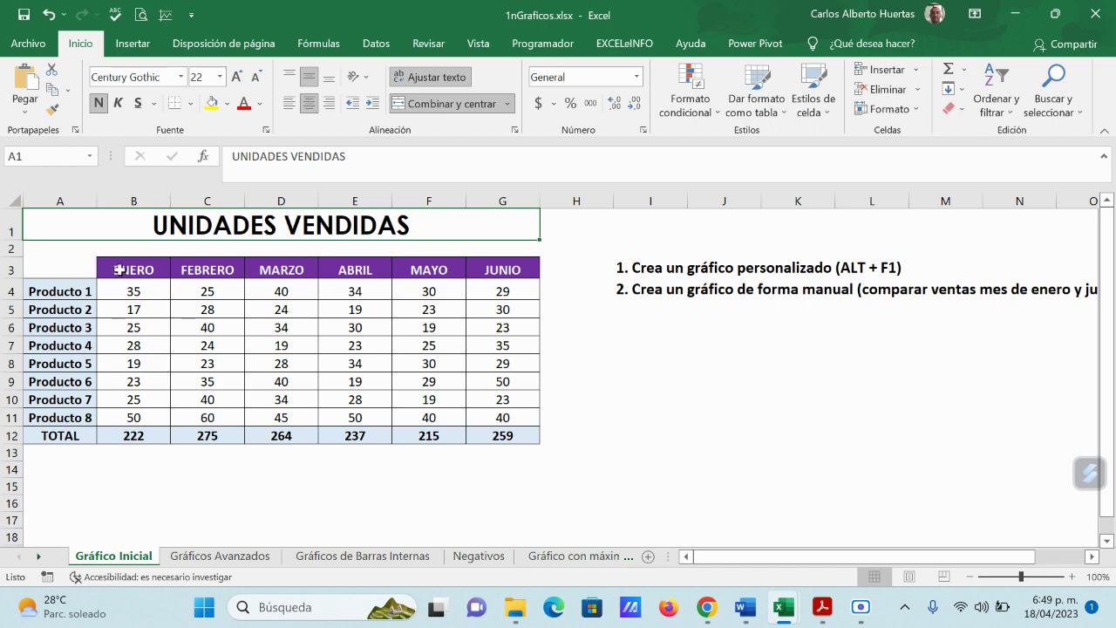
pyautogui.moveTo(73, 273); pyautogui.dragTo(190, 405)
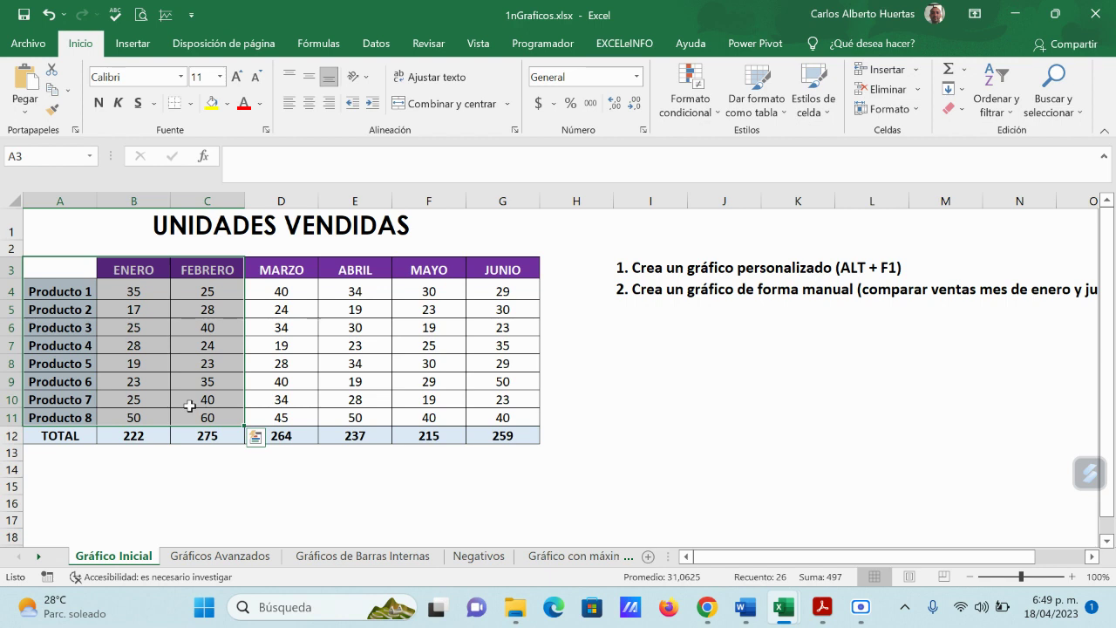
pyautogui.hotkey('alt', 'F1')
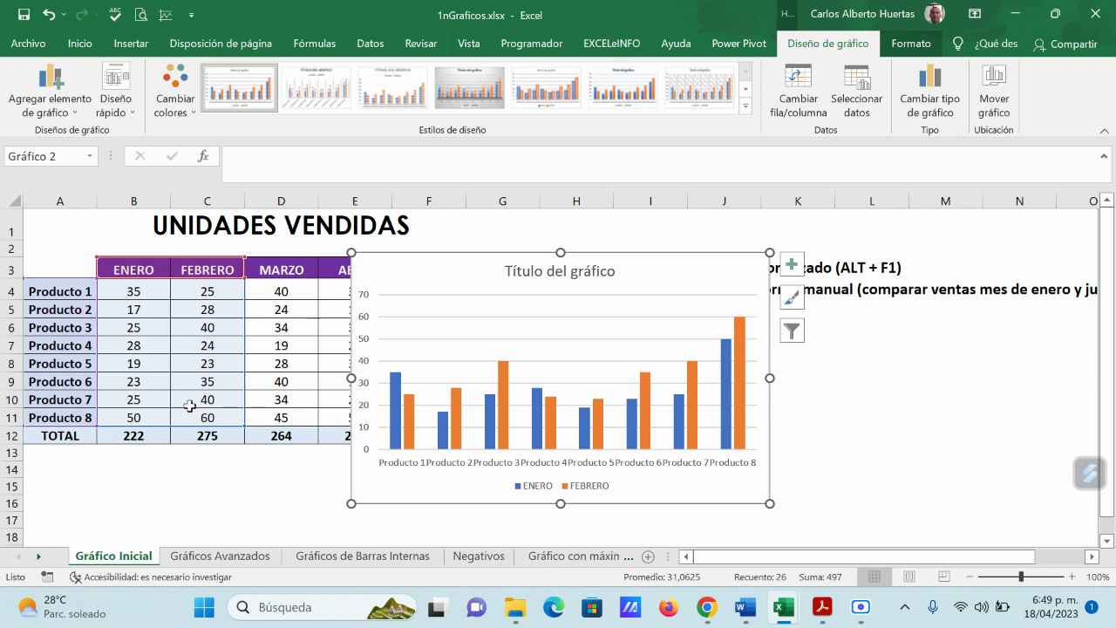
pyautogui.moveTo(669, 277); pyautogui.dragTo(897, 328)
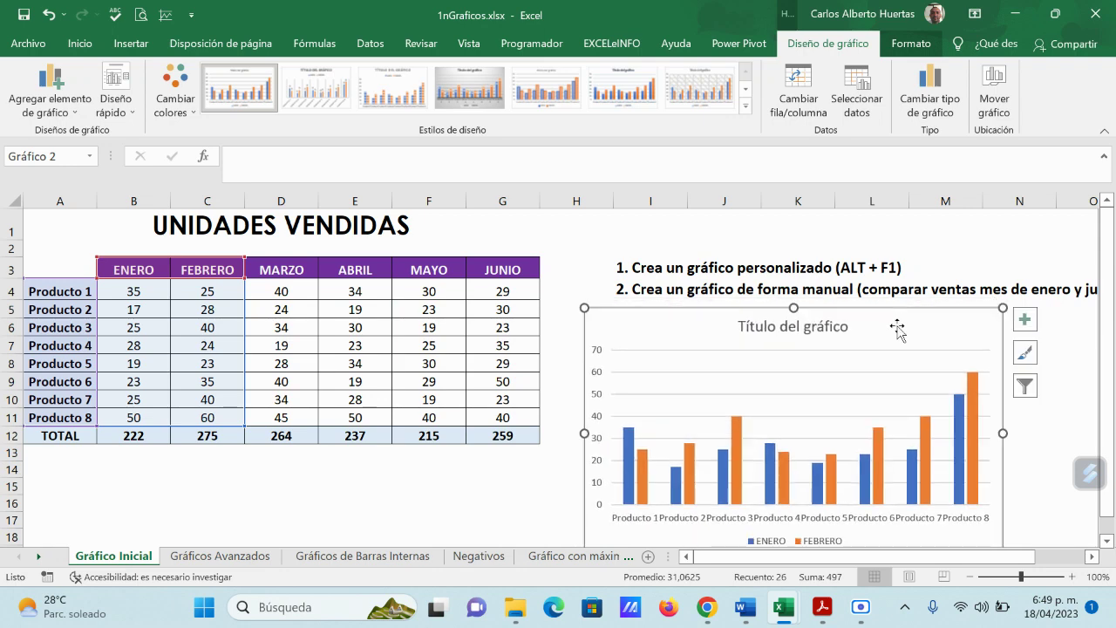
pyautogui.scroll(-1, 1079, 386)
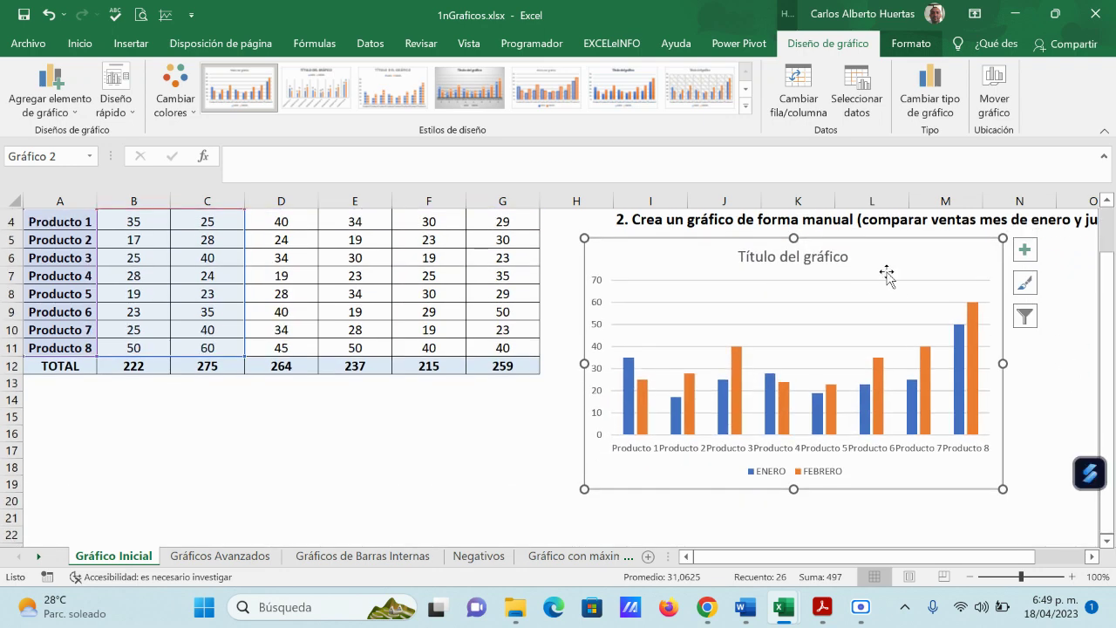
pyautogui.scroll(1, 887, 276)
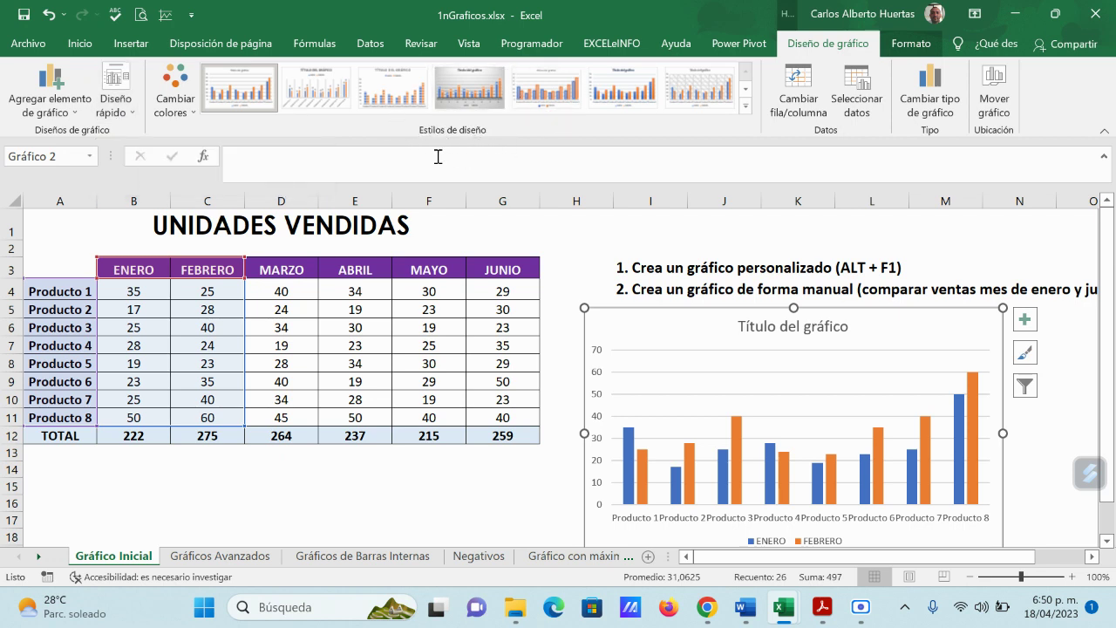
# Step: Try several chart styles on the ENERO and FEBRERO chart, including a dark-background style and Estilo 3
pyautogui.click(545, 96)
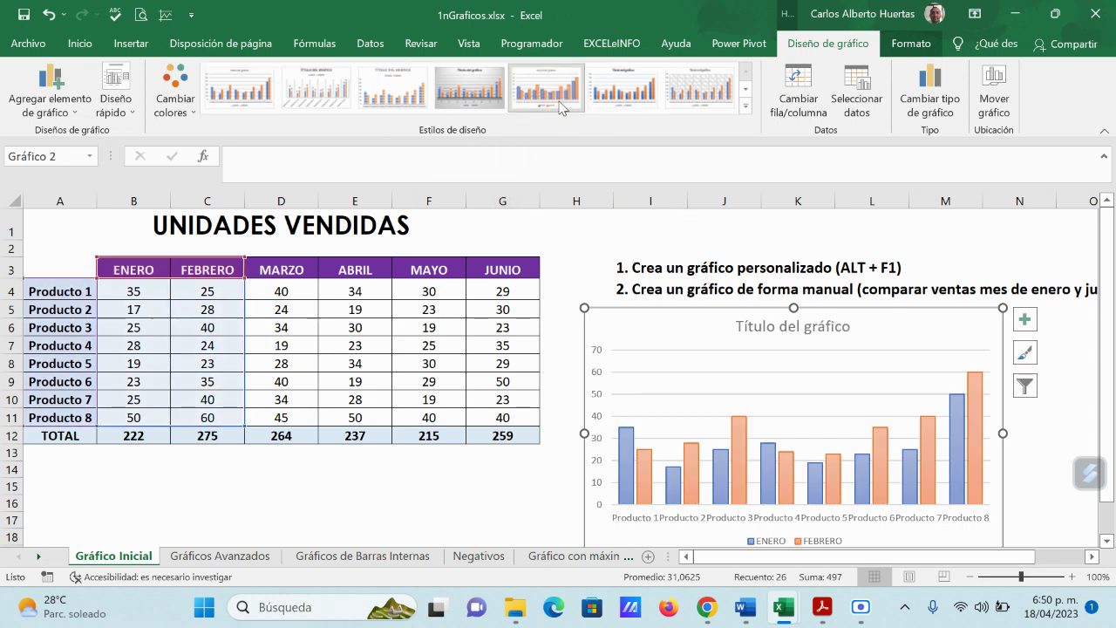
pyautogui.click(641, 86)
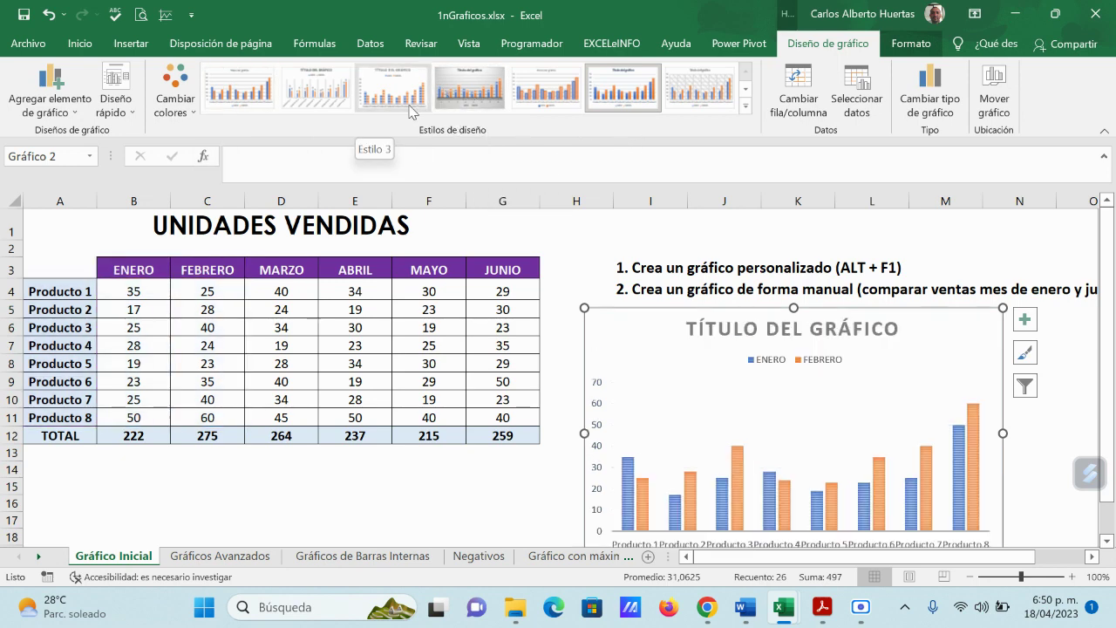
pyautogui.click(746, 106)
pyautogui.click(554, 148)
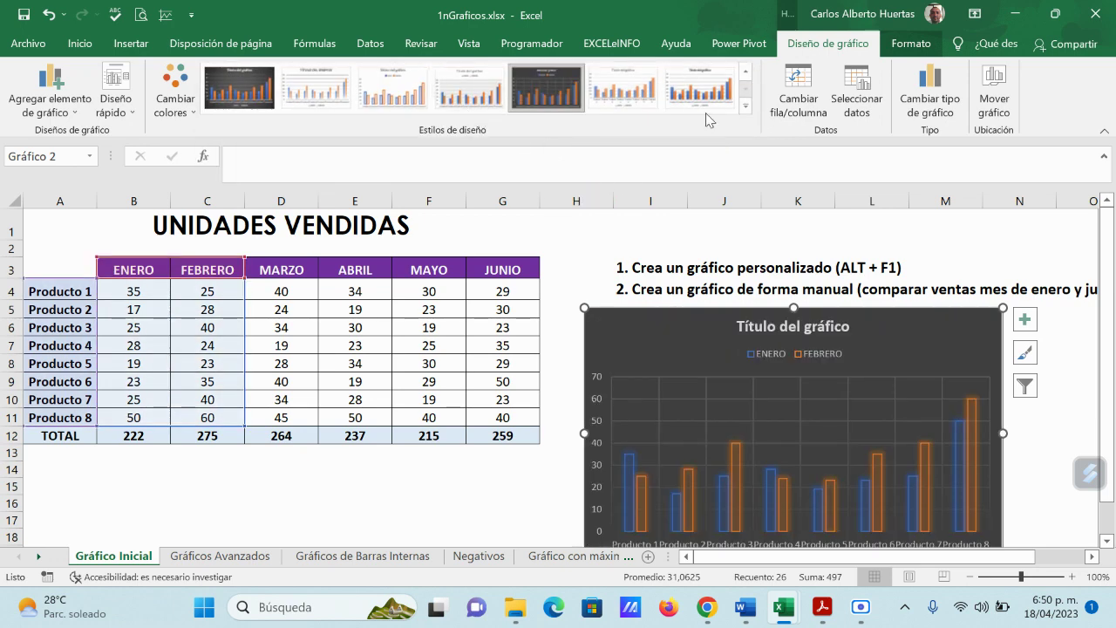
pyautogui.click(746, 106)
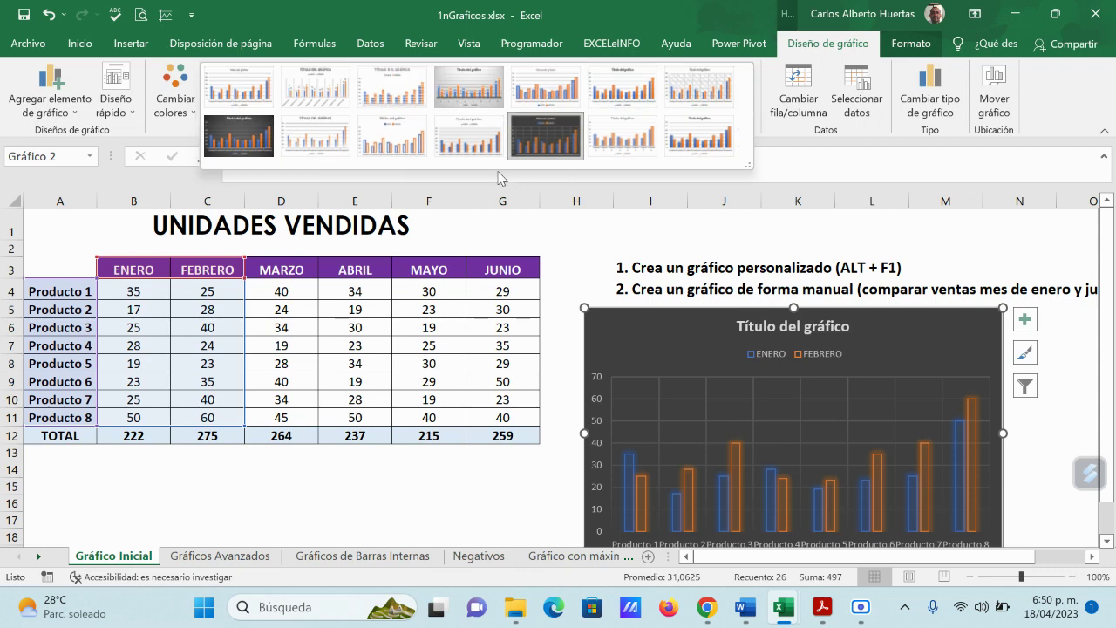
pyautogui.click(393, 92)
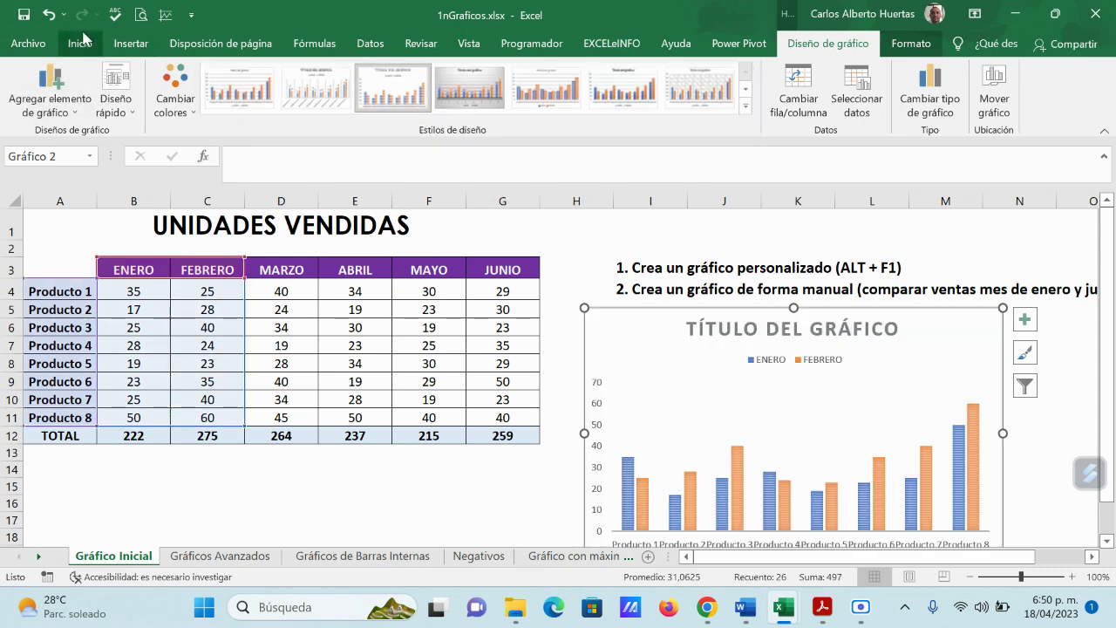
# Step: Undo all the chart style changes back to the chart's original default style
pyautogui.click(48, 15)
pyautogui.click(48, 15)
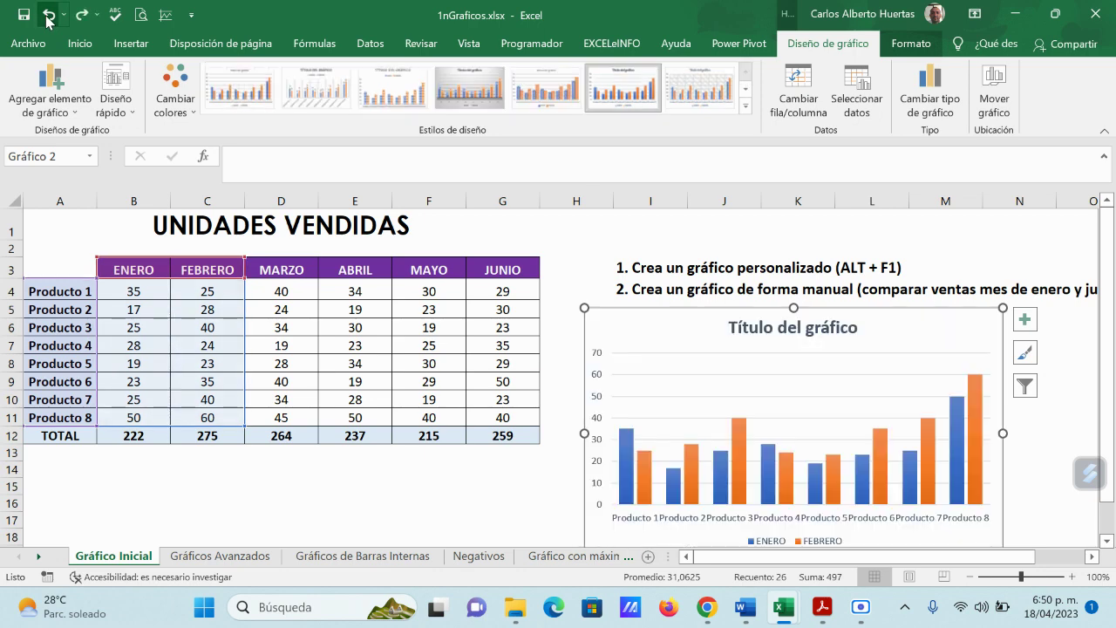
pyautogui.click(48, 17)
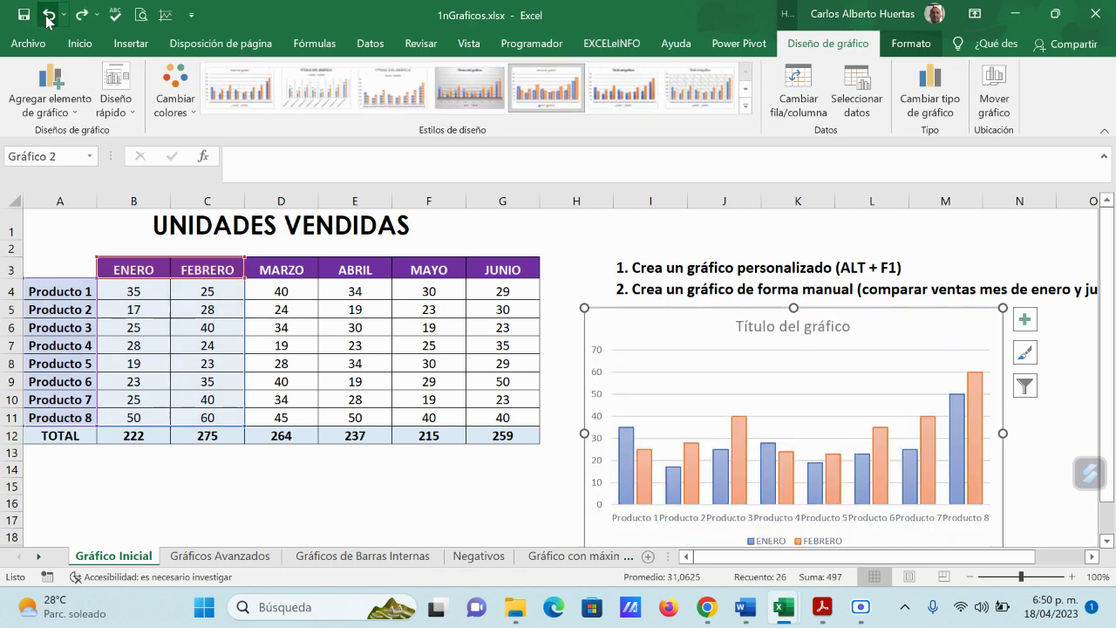
pyautogui.click(48, 15)
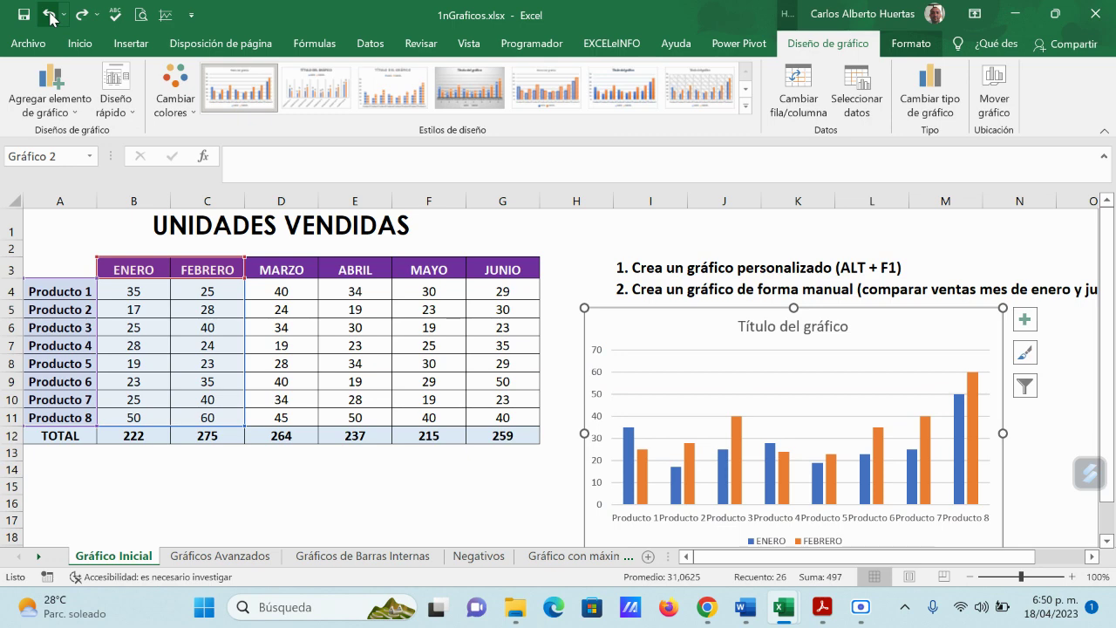
pyautogui.scroll(-1, 979, 357)
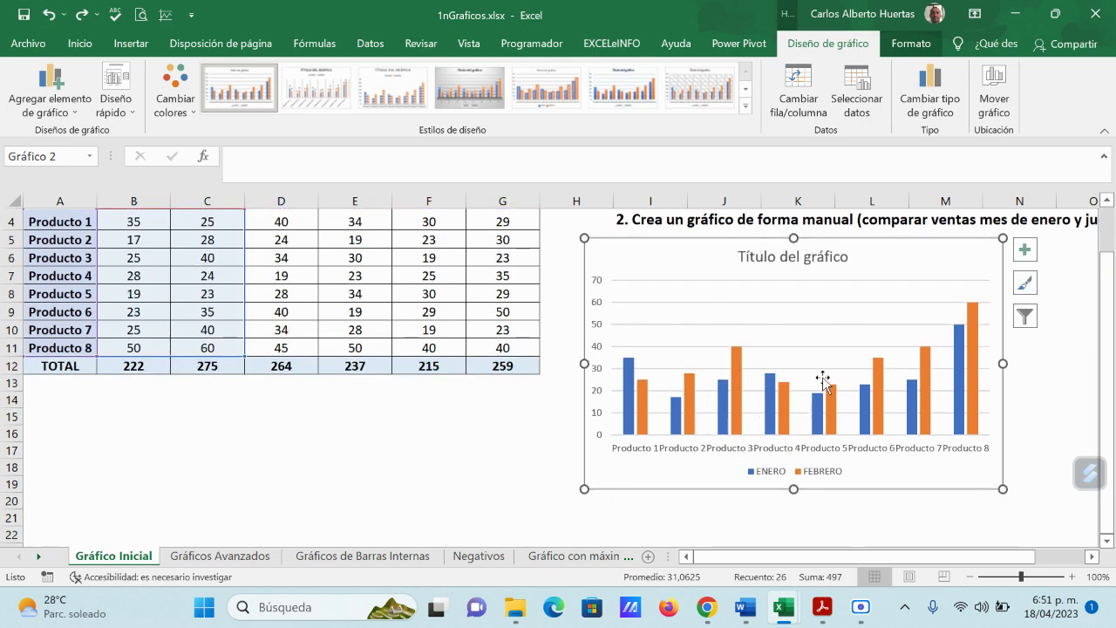
pyautogui.scroll(1, 823, 384)
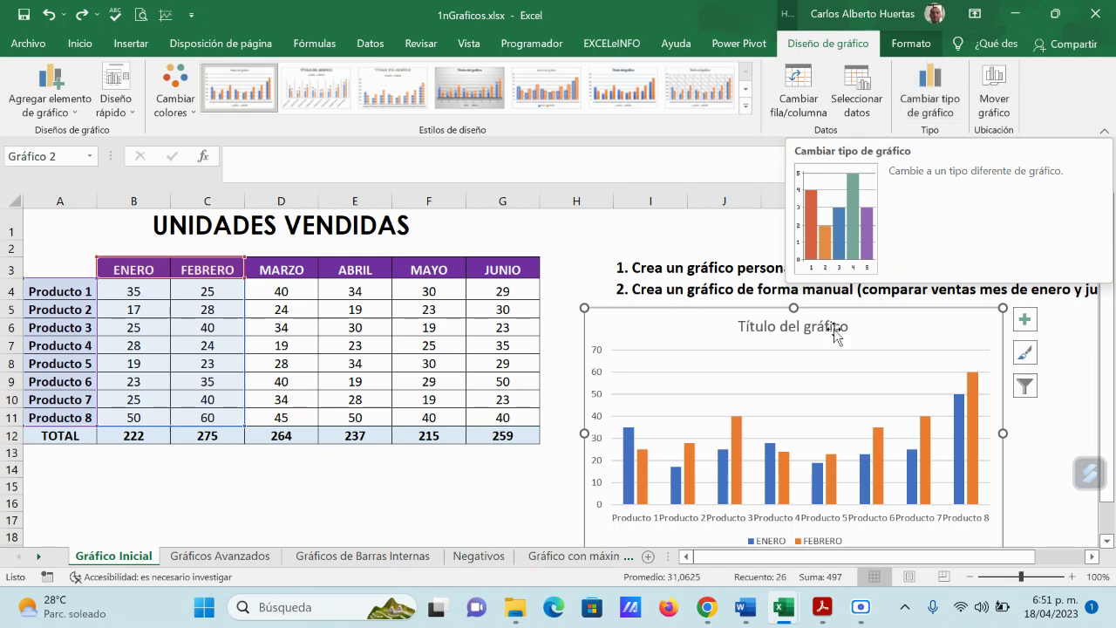
# Step: Switch to the Google Meet call in Chrome and admit the participant asking to join
pyautogui.moveTo(740, 614)
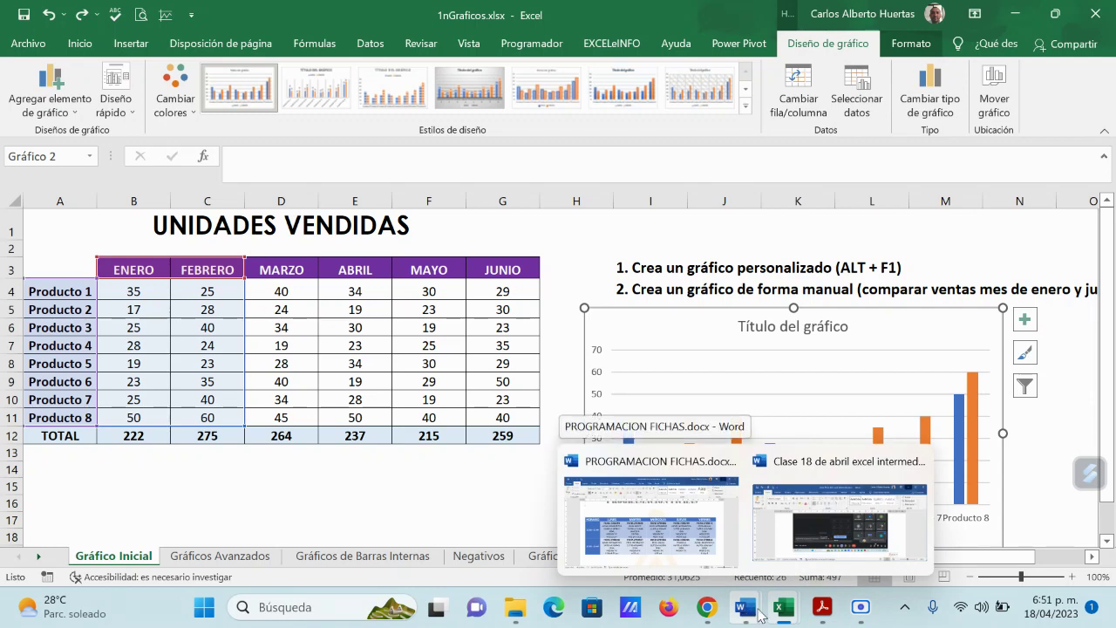
pyautogui.moveTo(706, 611)
pyautogui.click(584, 562)
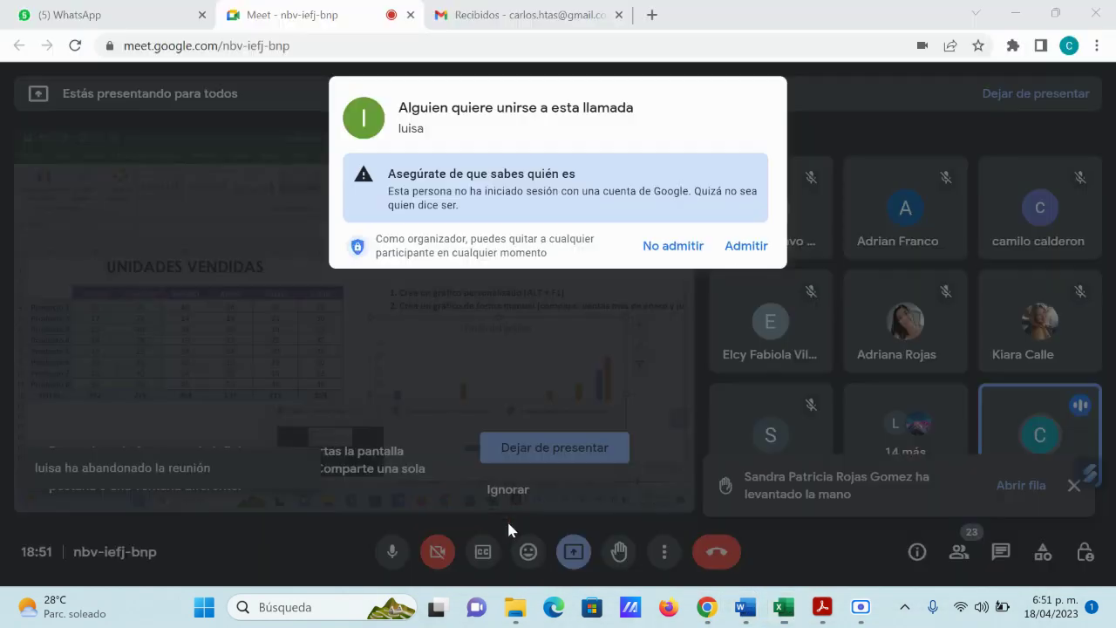
pyautogui.click(747, 246)
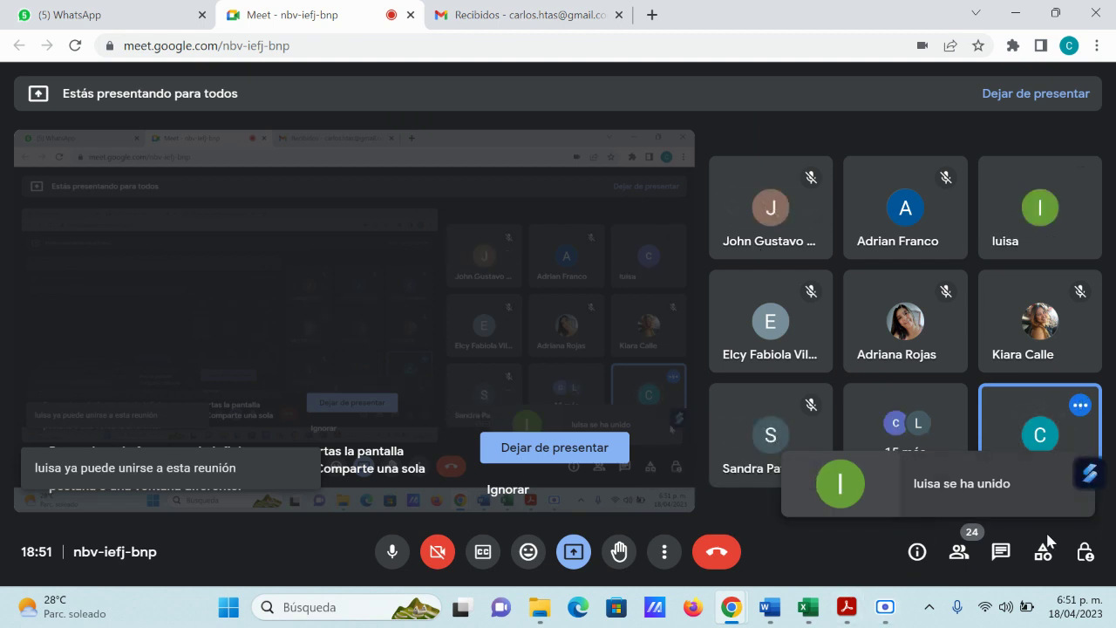
# Step: Switch back to the 1nGraficos.xlsx workbook in Excel
pyautogui.moveTo(771, 611)
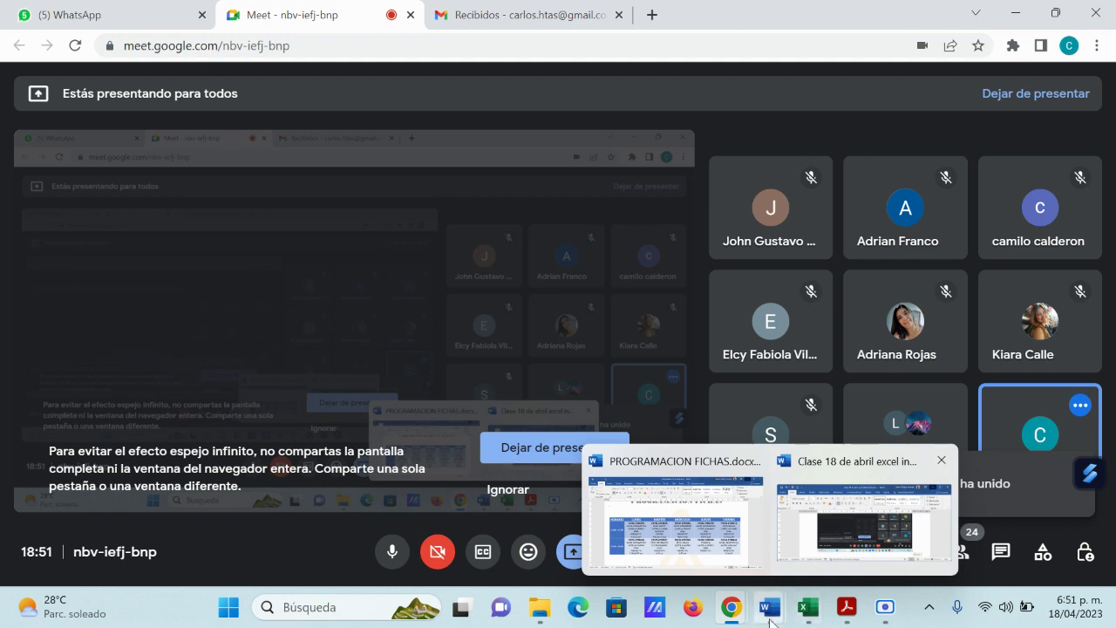
pyautogui.moveTo(806, 609)
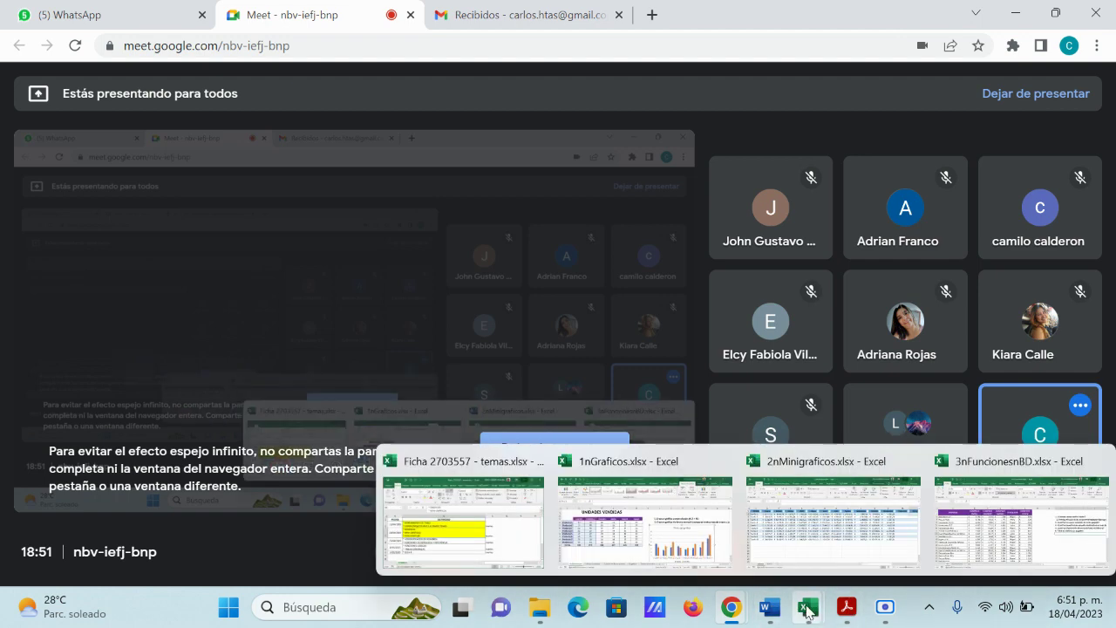
pyautogui.click(695, 537)
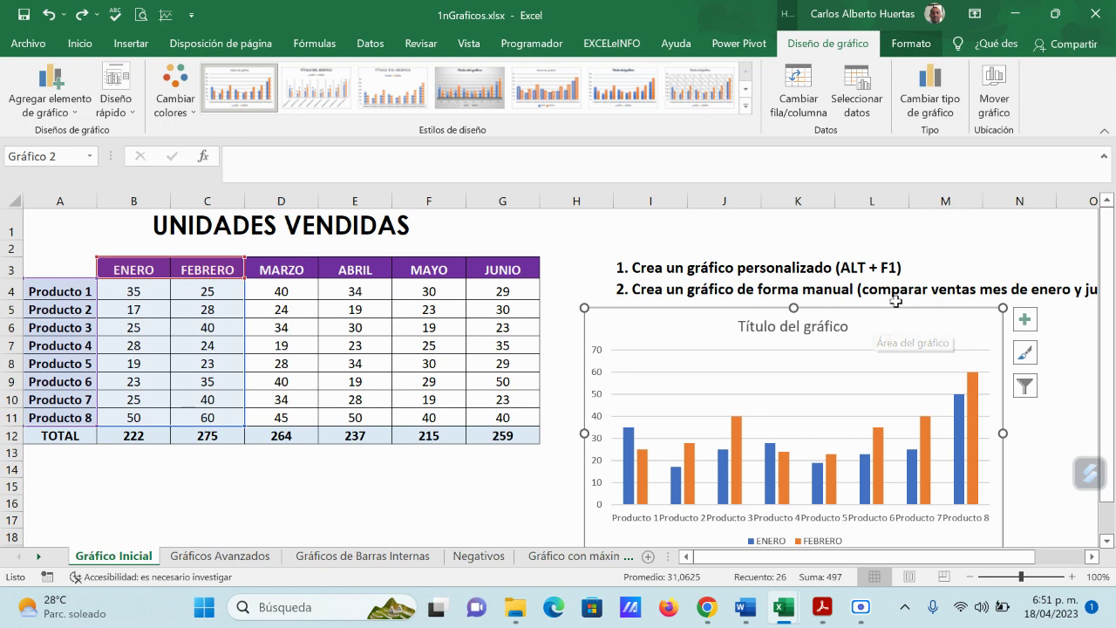
# Step: Return to the Google Meet call in Chrome and admit the next person waiting to join
pyautogui.moveTo(707, 607)
pyautogui.click(560, 555)
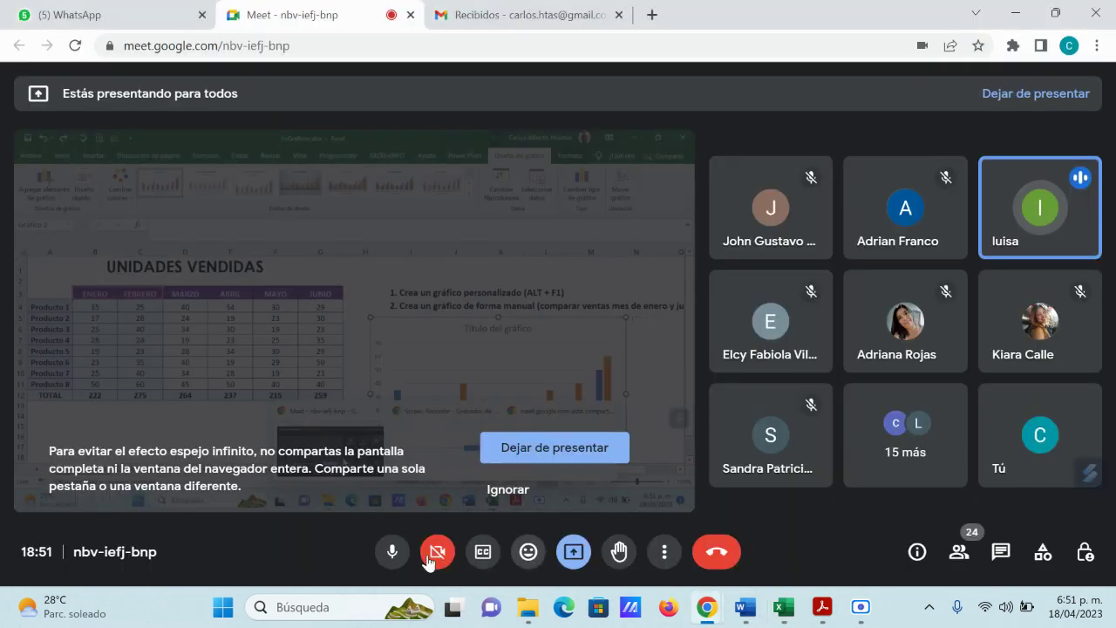
pyautogui.moveTo(808, 606)
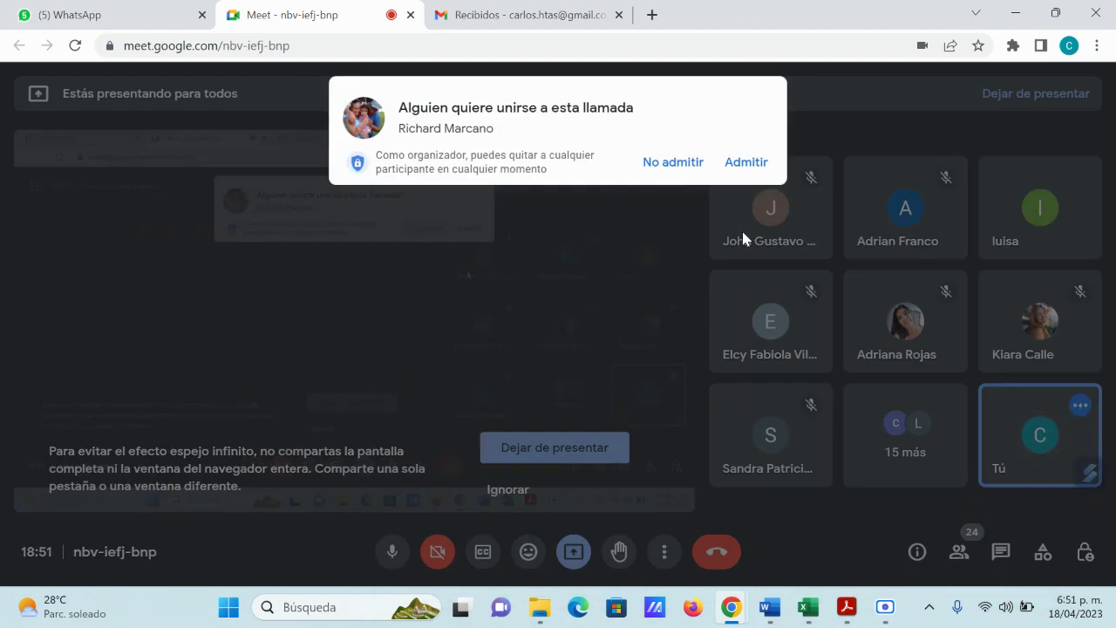
pyautogui.click(747, 163)
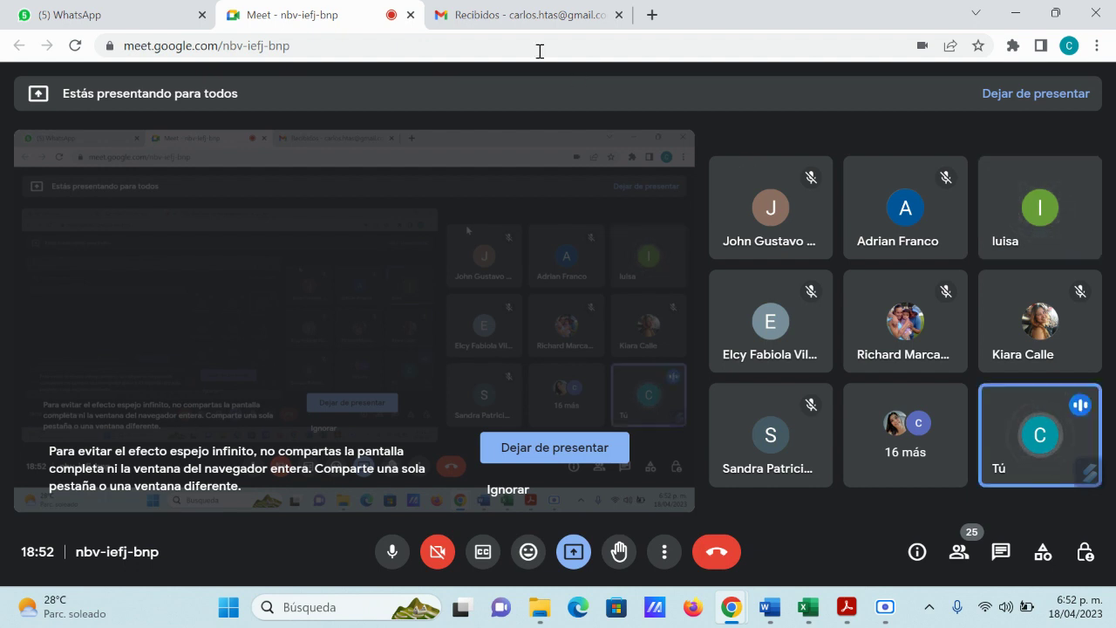
# Step: Bring the 1nGraficos.xlsx workbook back in Excel and dismiss the Google Chrome presenting notification
pyautogui.moveTo(809, 607)
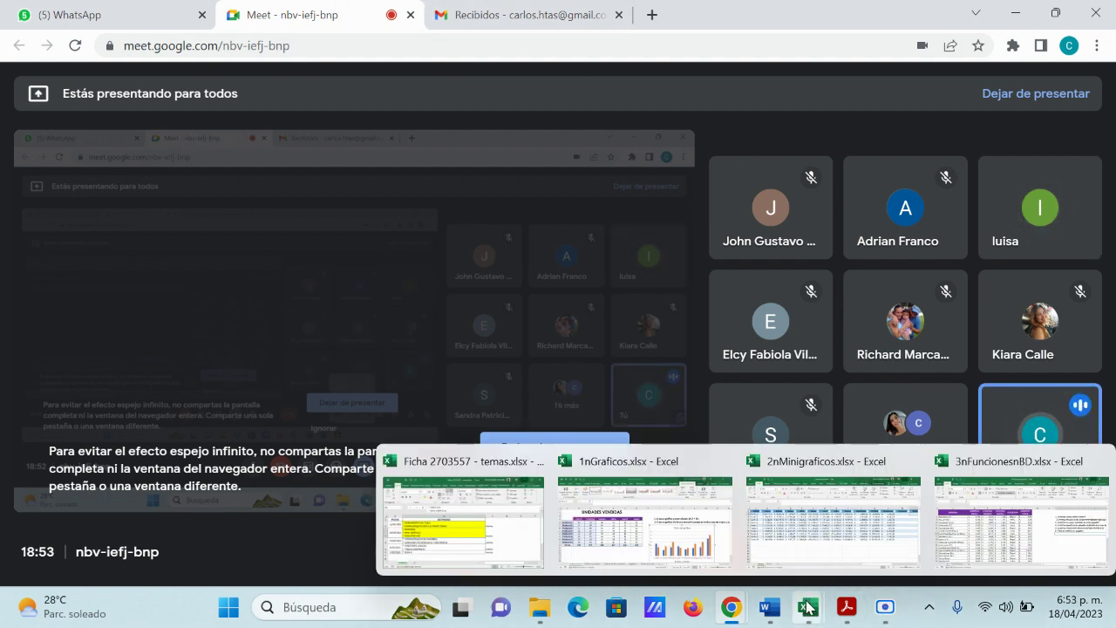
pyautogui.click(697, 532)
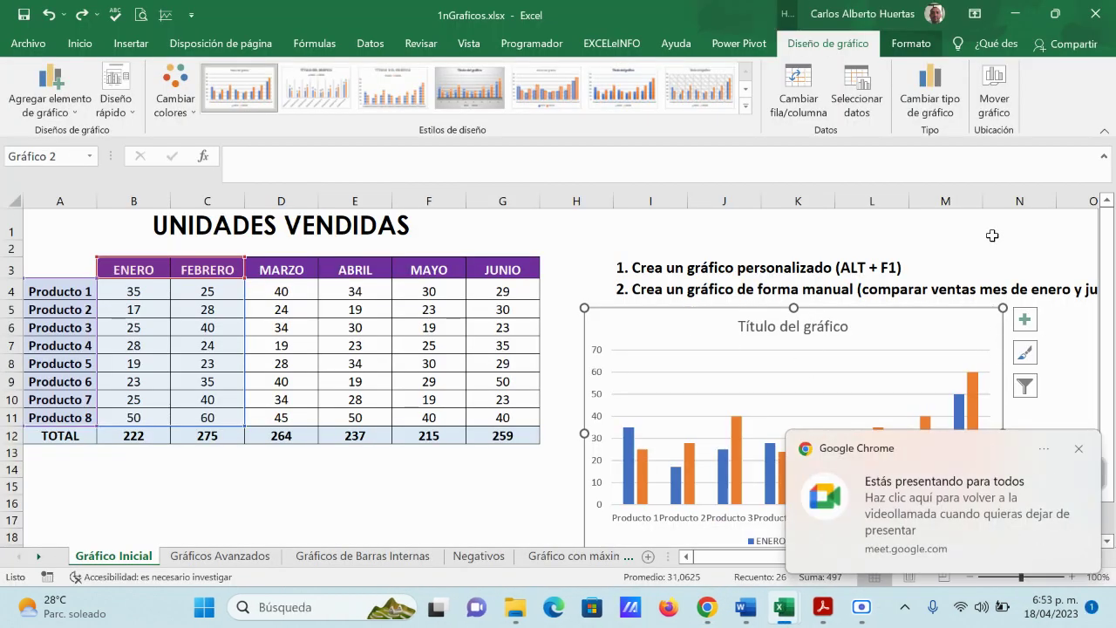
pyautogui.click(1079, 449)
pyautogui.click(1001, 381)
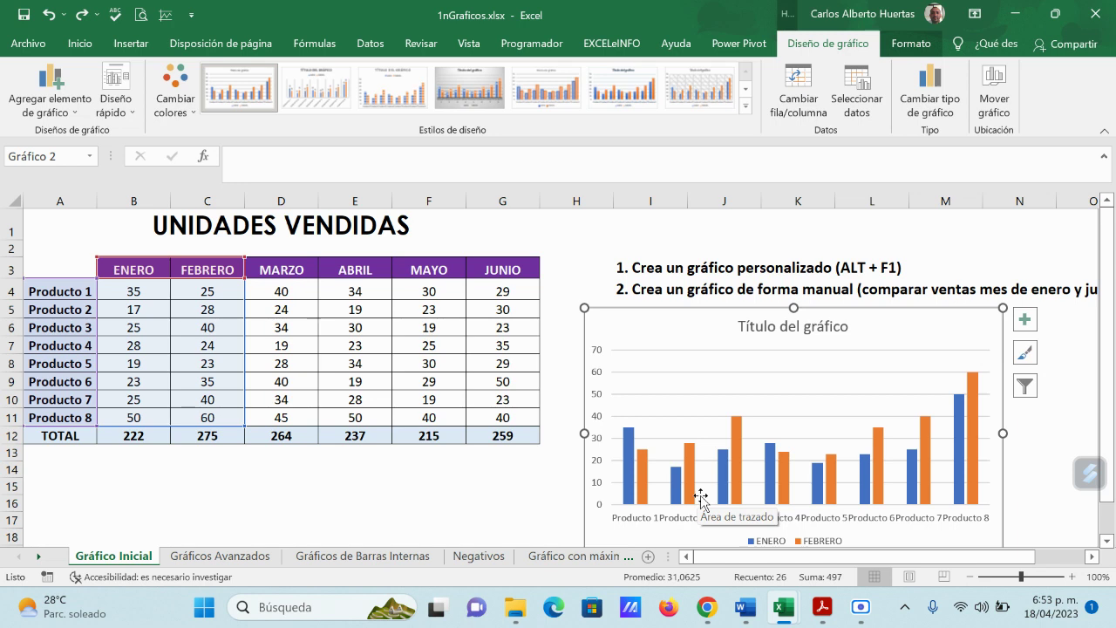
# Step: Switch to the Google Meet call and bring up the Word document Clase 18 de abril excel intermedio.docx
pyautogui.moveTo(706, 607)
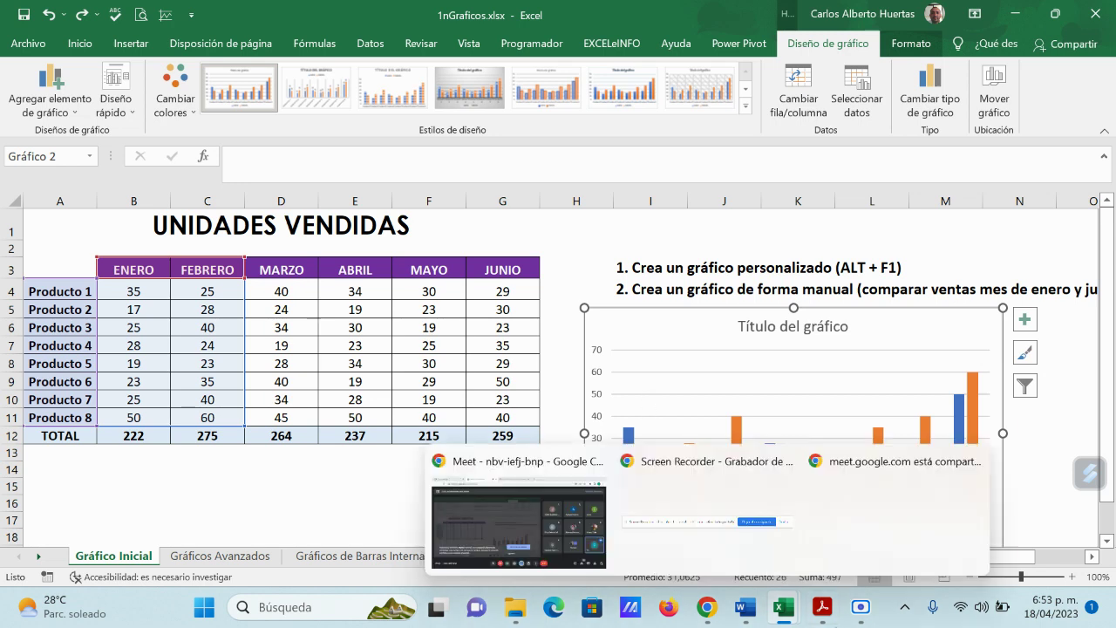
pyautogui.click(529, 521)
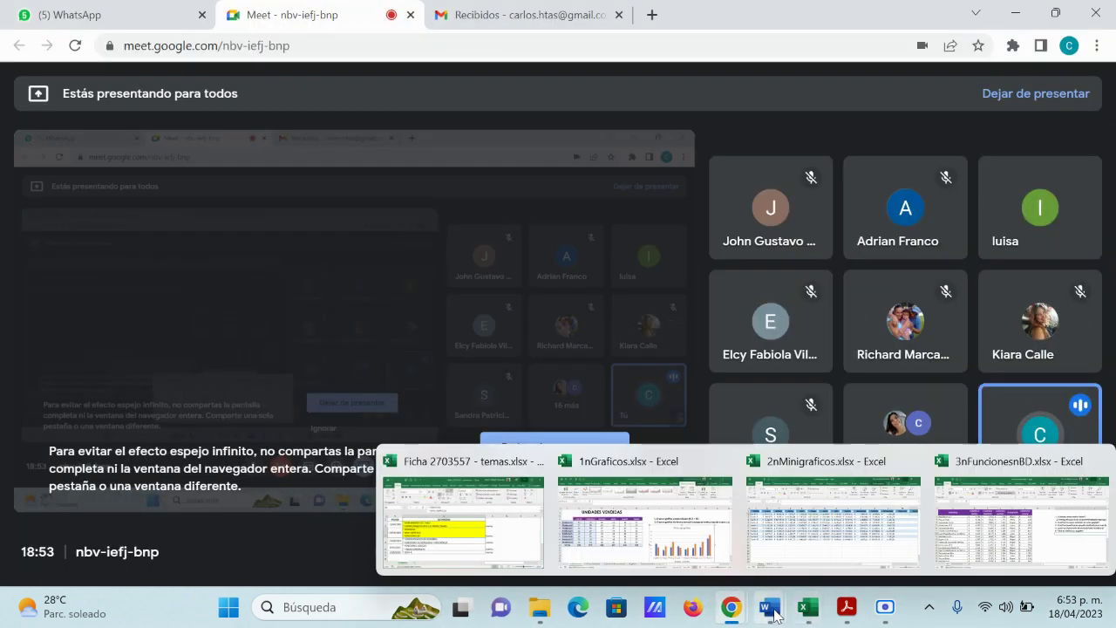
pyautogui.moveTo(769, 610)
pyautogui.click(823, 551)
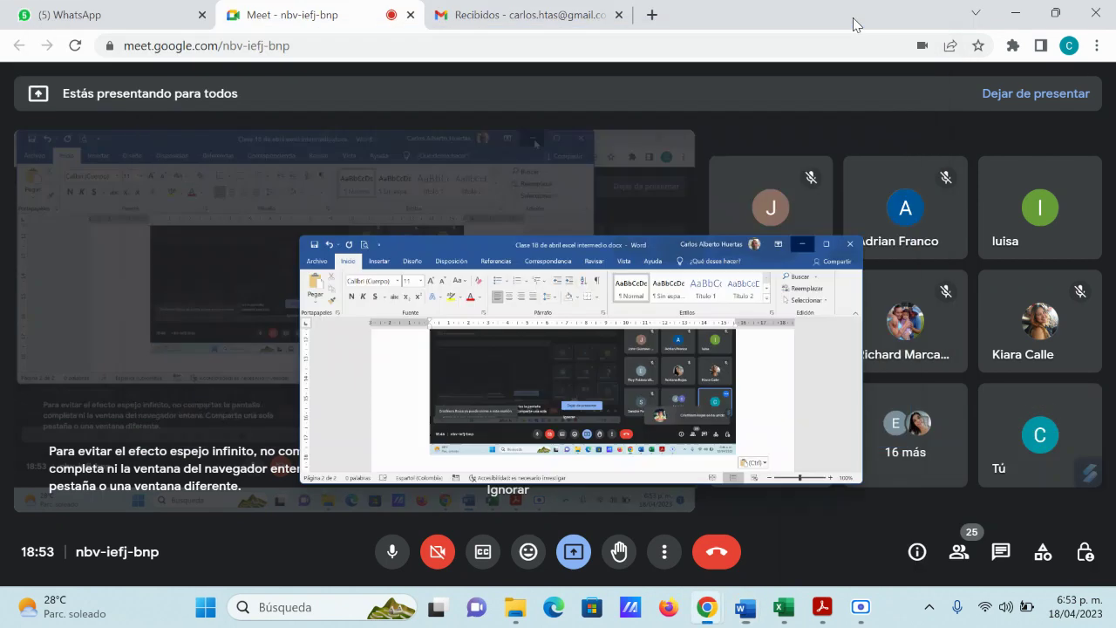
# Step: Switch from the Google Meet call back to the 1nGraficos.xlsx workbook in Excel and dismiss the Google Chrome presenting notification
pyautogui.click(849, 15)
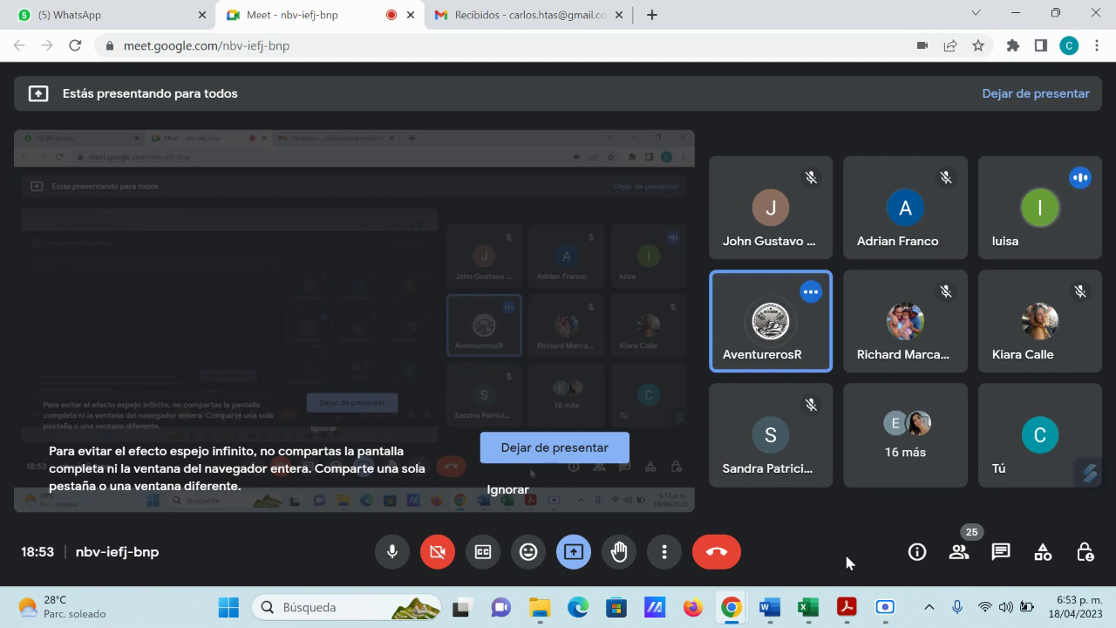
pyautogui.moveTo(808, 607)
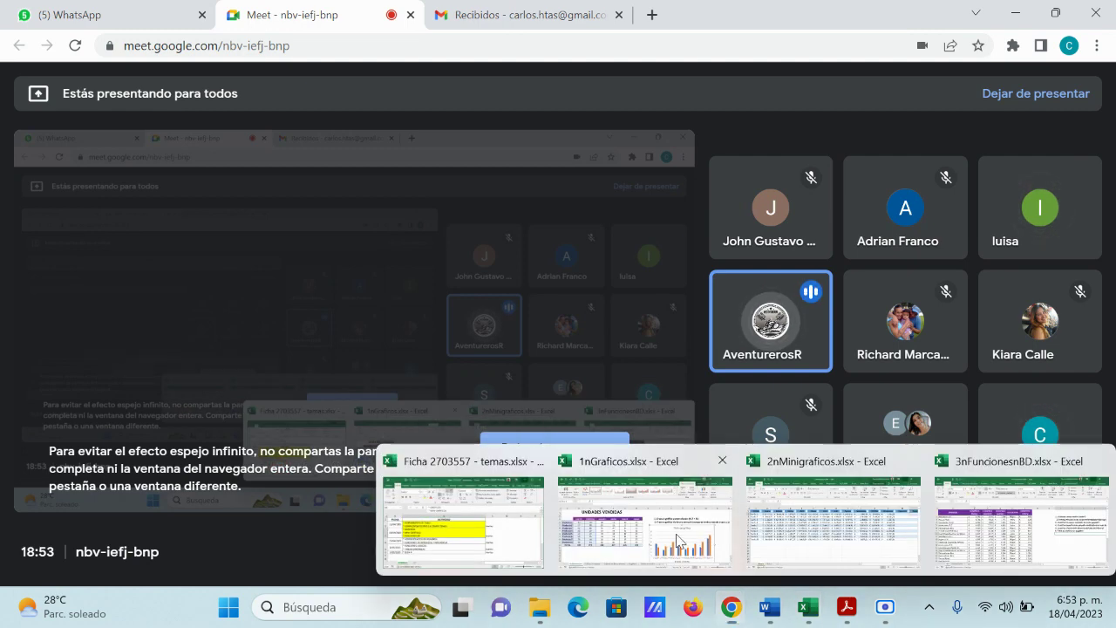
pyautogui.click(717, 532)
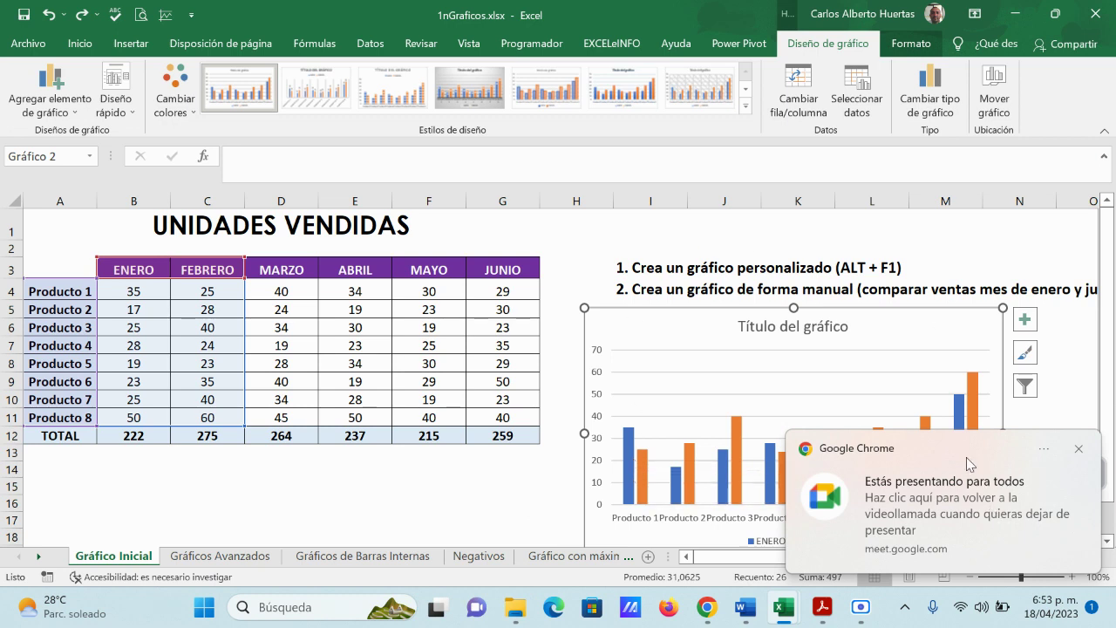
pyautogui.click(1081, 450)
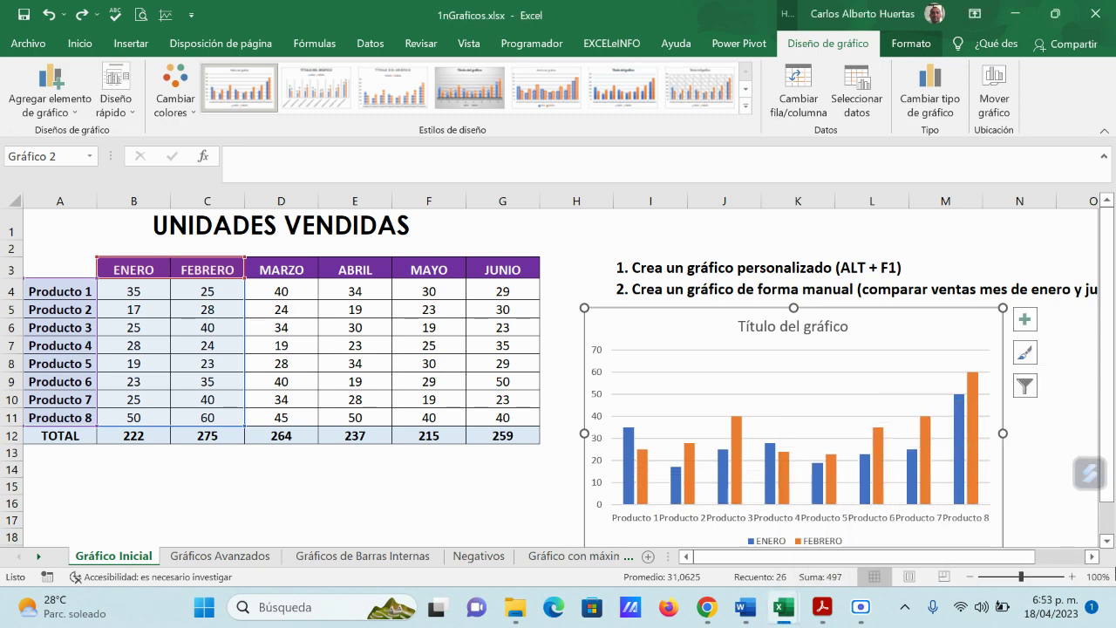
pyautogui.click(1015, 14)
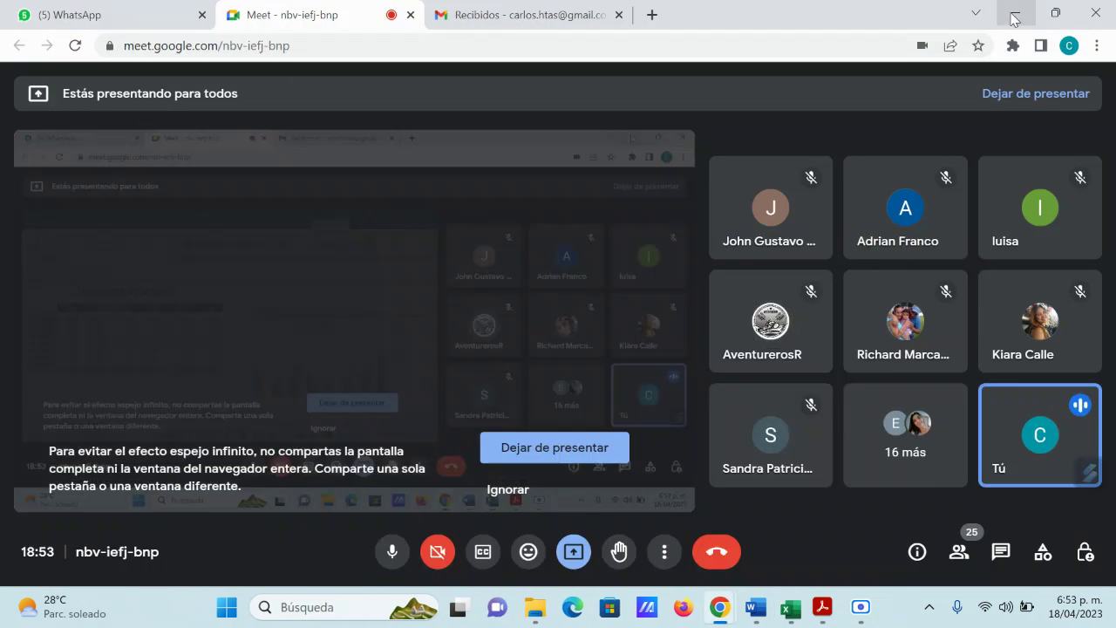
pyautogui.moveTo(847, 601)
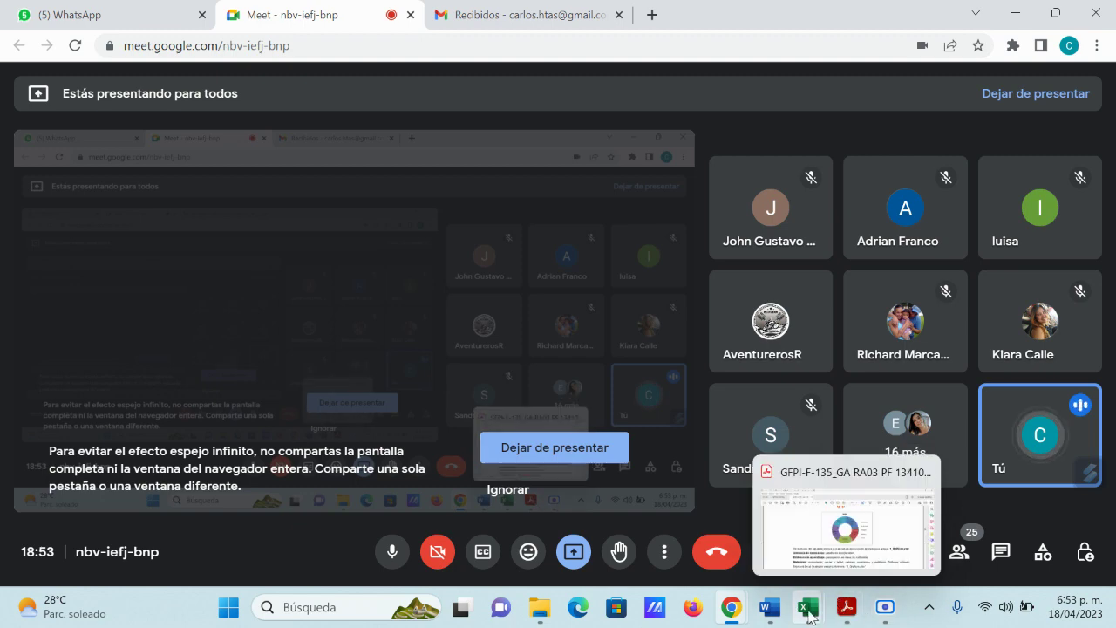
pyautogui.moveTo(809, 618)
pyautogui.click(645, 514)
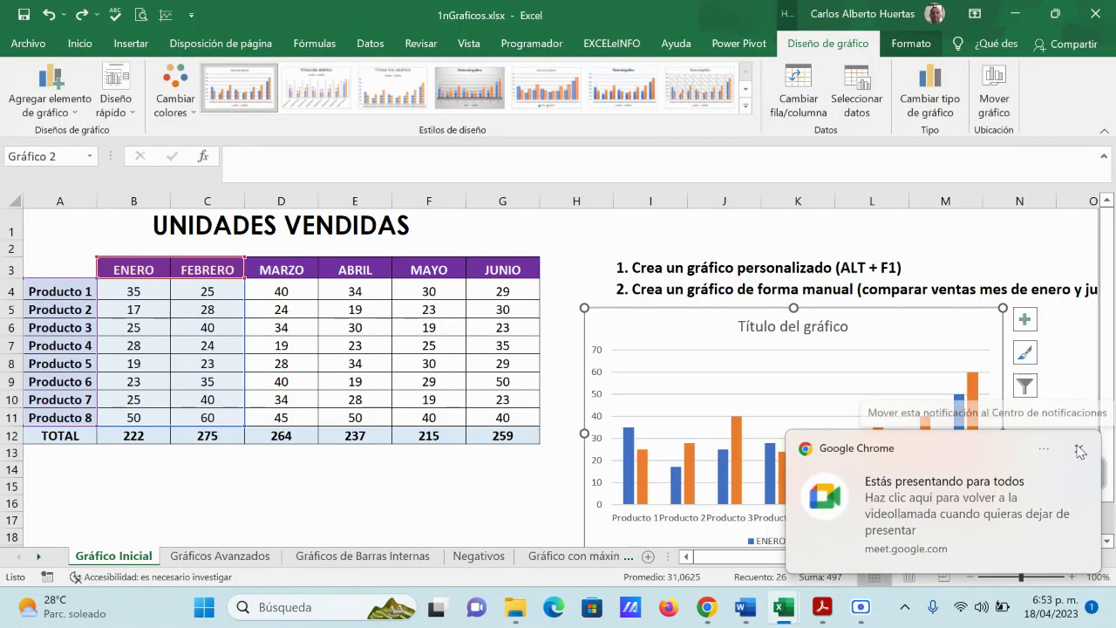
pyautogui.click(1080, 451)
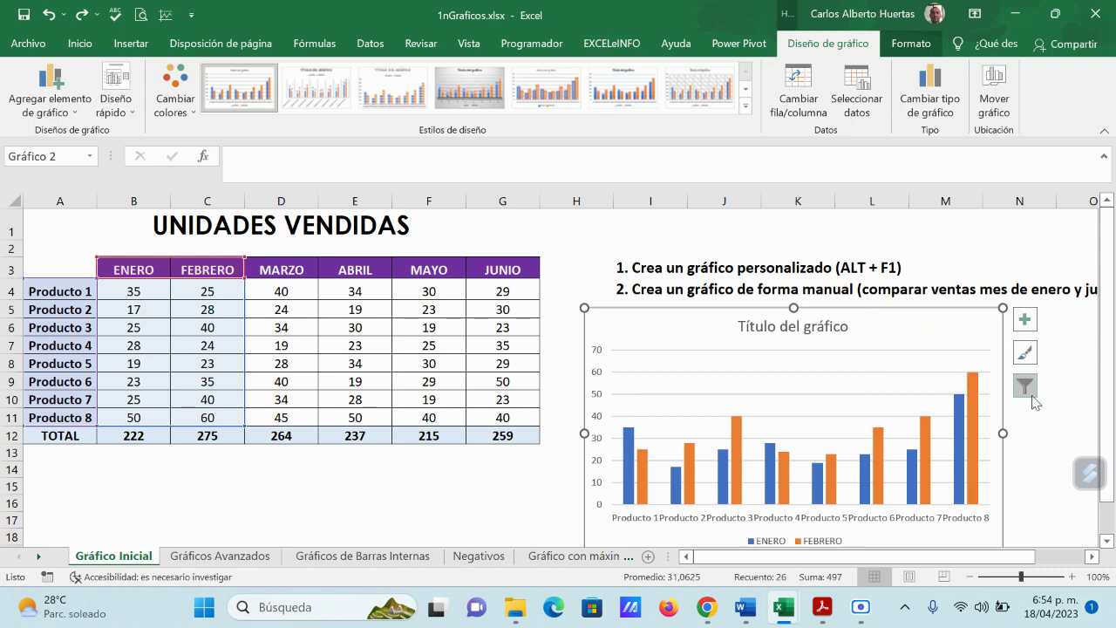
# Step: Move the ENERO and FEBRERO column chart next to the table and enlarge it to span about columns H to N, rows 5 to 21
pyautogui.scroll(-2, 1058, 454)
pyautogui.scroll(1, 1058, 455)
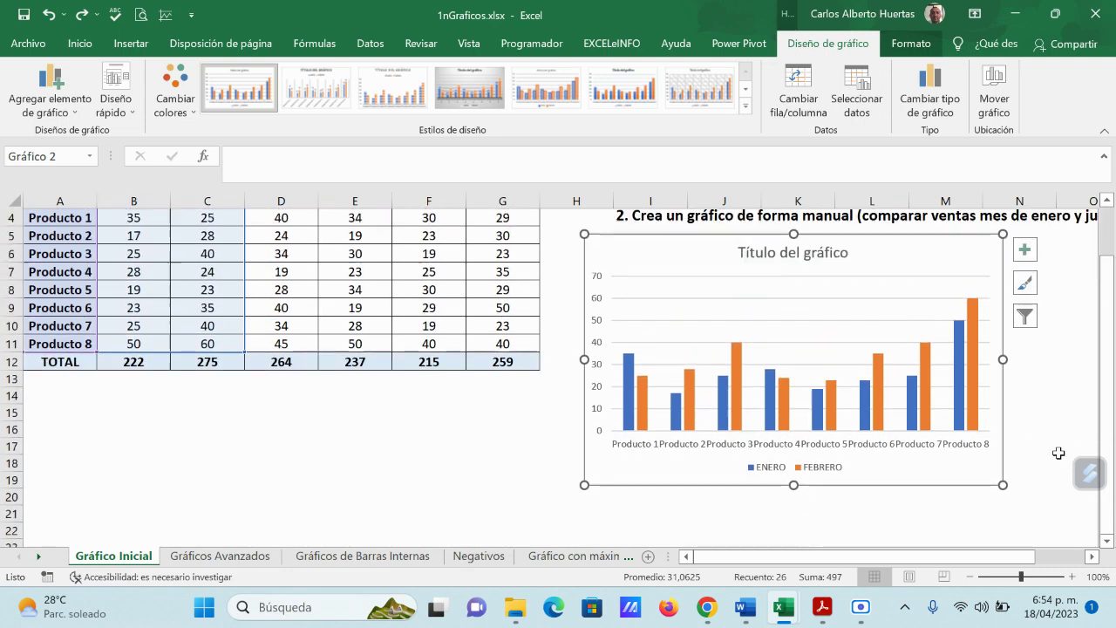
pyautogui.scroll(-1, 1057, 454)
pyautogui.scroll(1, 1058, 452)
pyautogui.moveTo(902, 274); pyautogui.dragTo(862, 271)
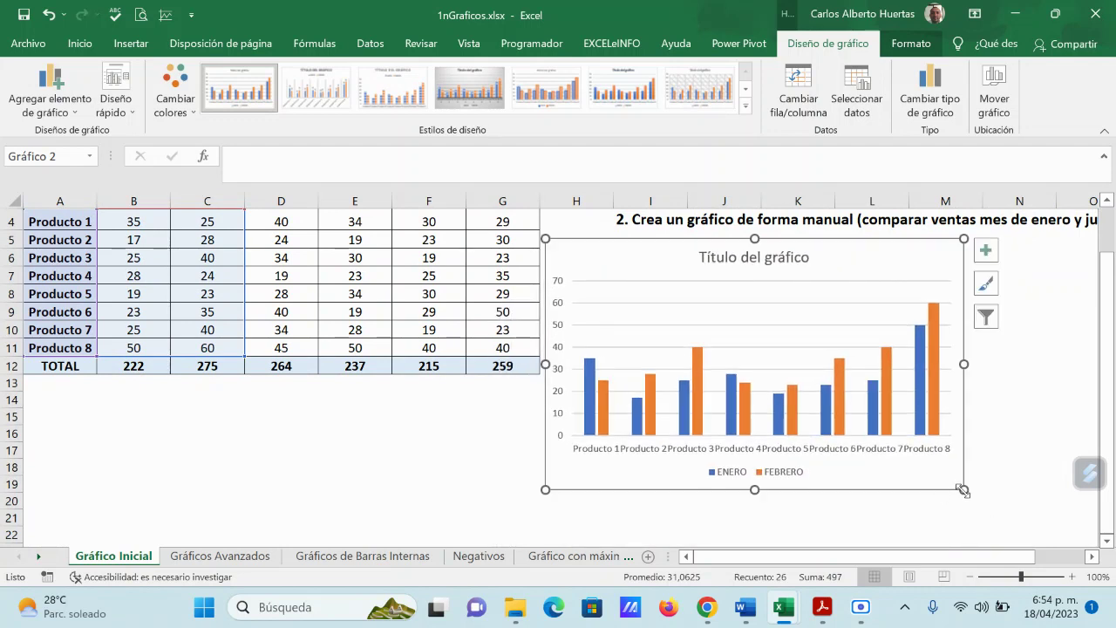
pyautogui.moveTo(963, 488); pyautogui.dragTo(1024, 516)
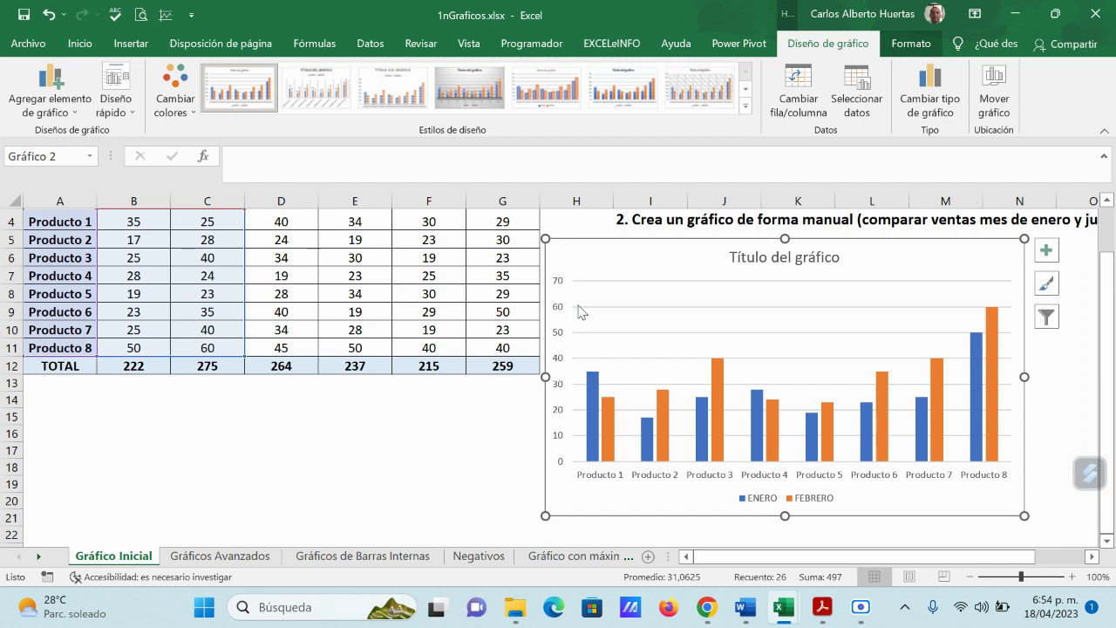
# Step: Add data labels to the chart's columns and compare them with the ENERO and FEBRERO values in the table
pyautogui.moveTo(592, 421)
pyautogui.click(1048, 252)
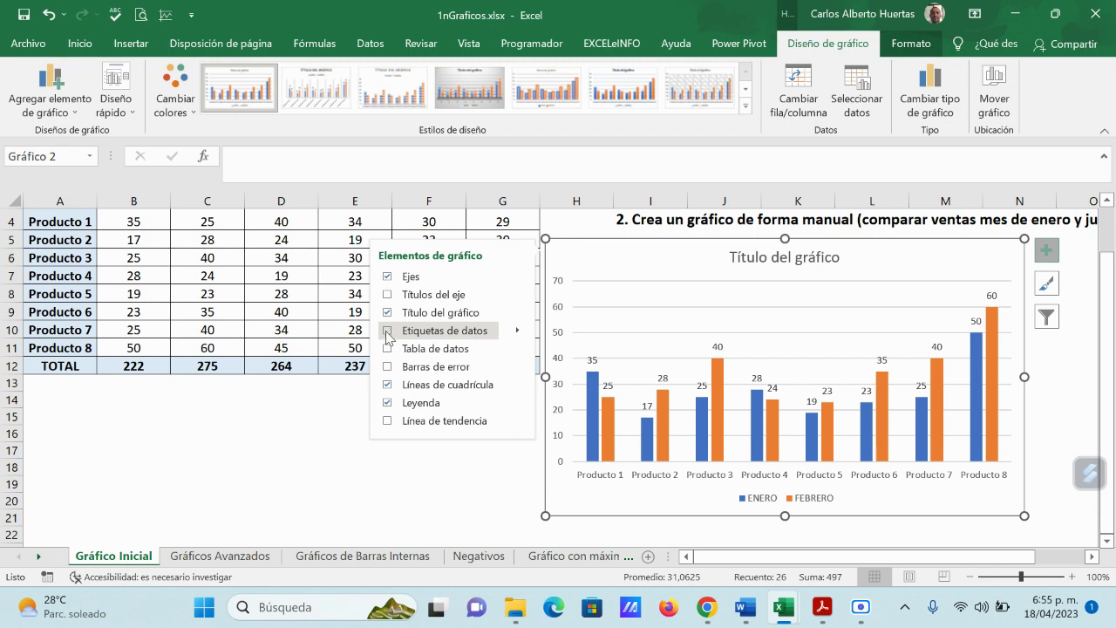
pyautogui.click(389, 331)
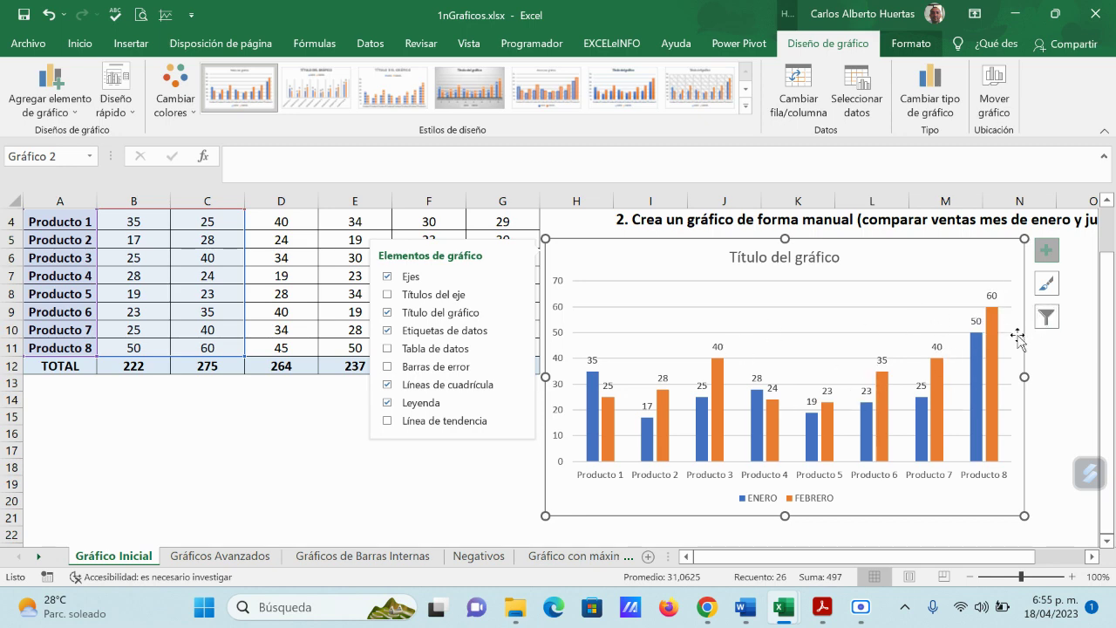
pyautogui.scroll(1, 320, 412)
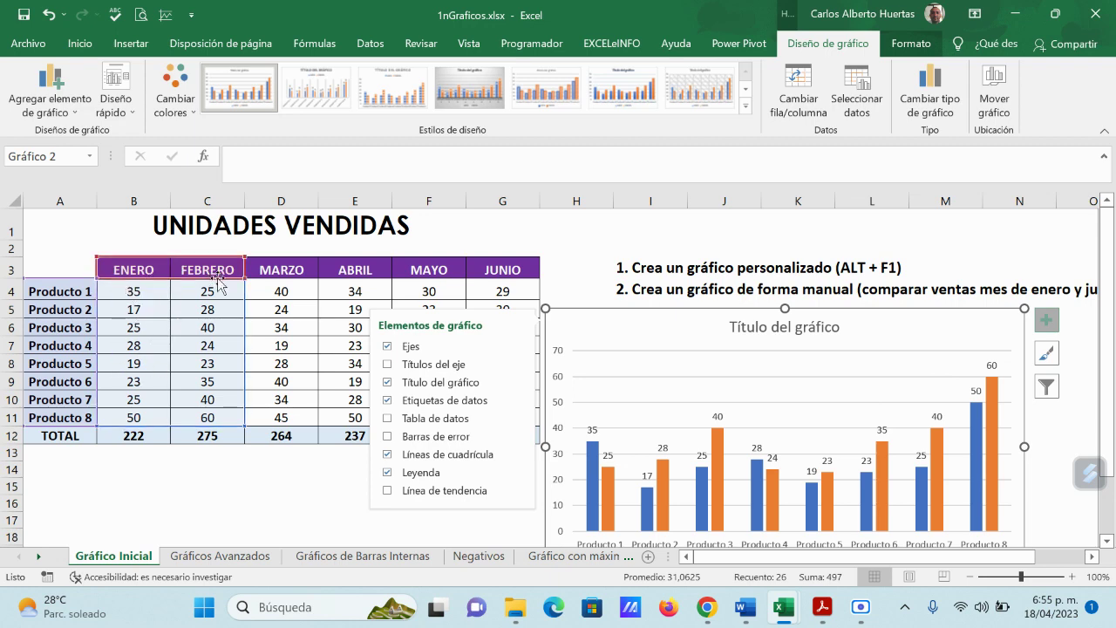
pyautogui.scroll(-1, 884, 340)
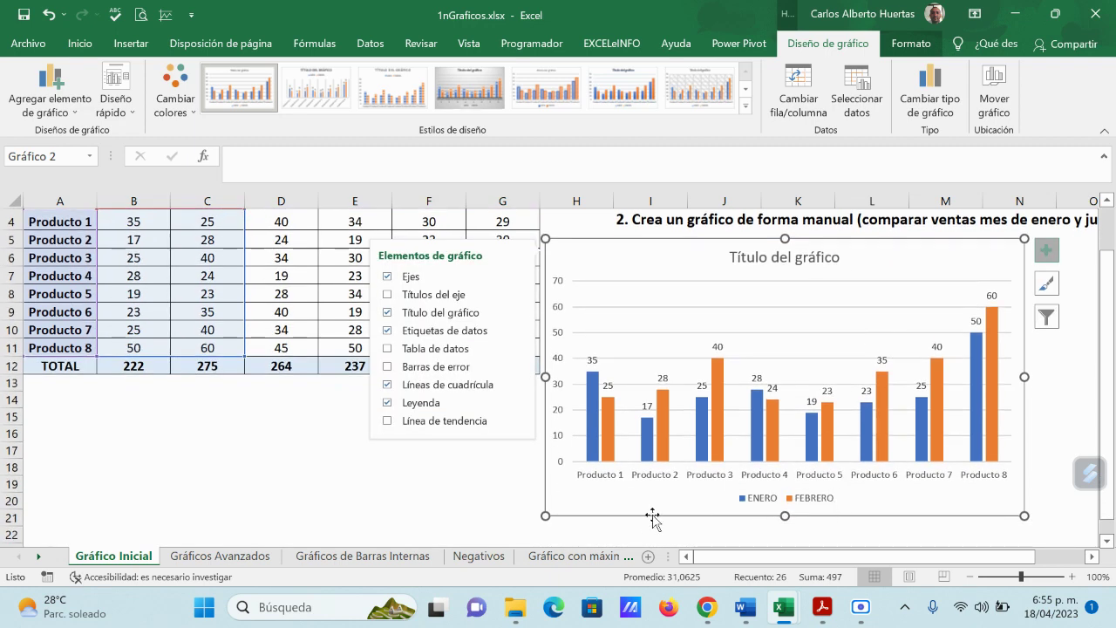
pyautogui.scroll(1, 605, 491)
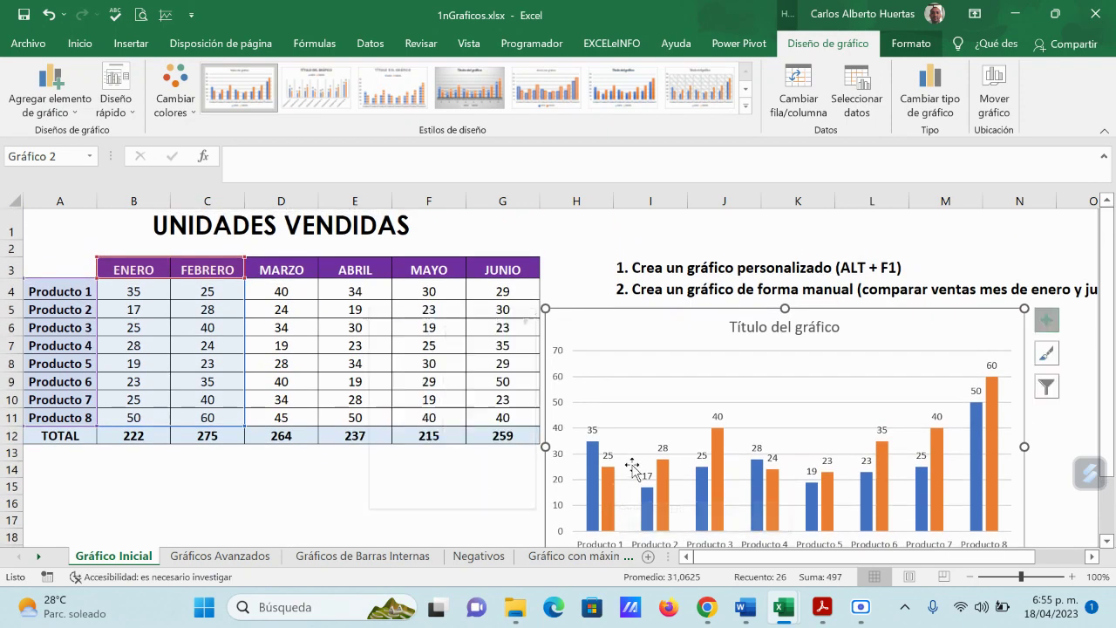
pyautogui.scroll(-1, 636, 463)
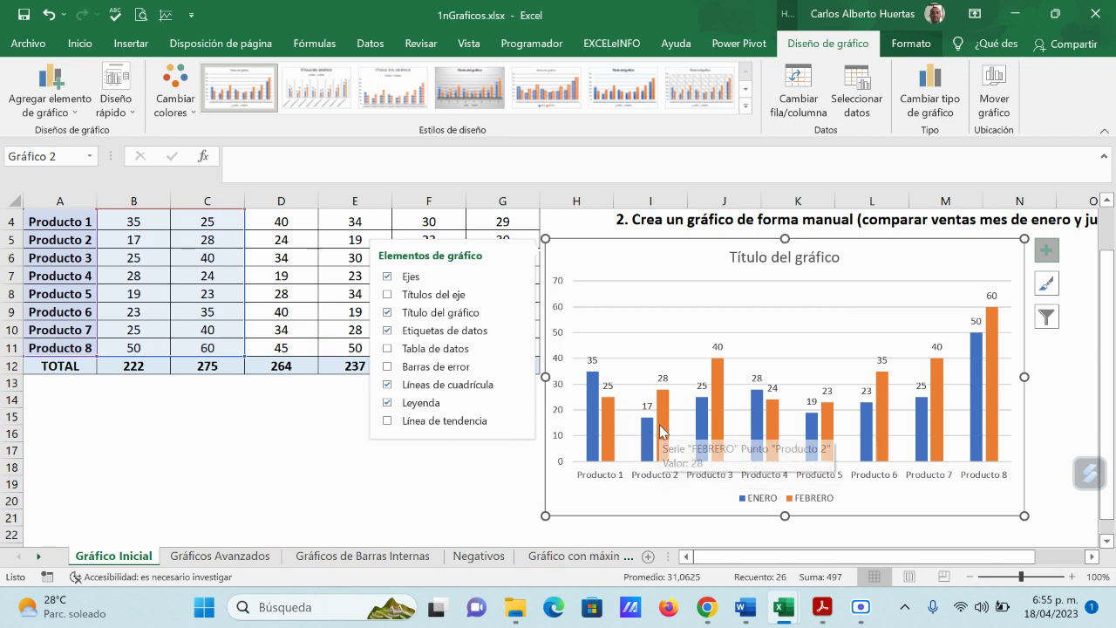
pyautogui.moveTo(645, 437)
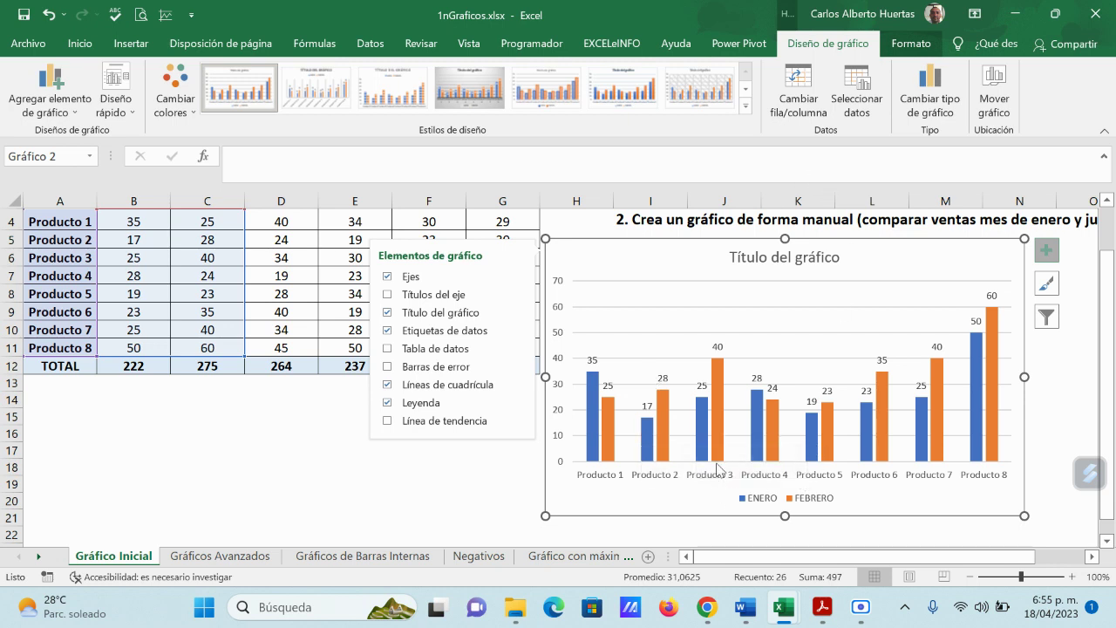
pyautogui.moveTo(715, 394)
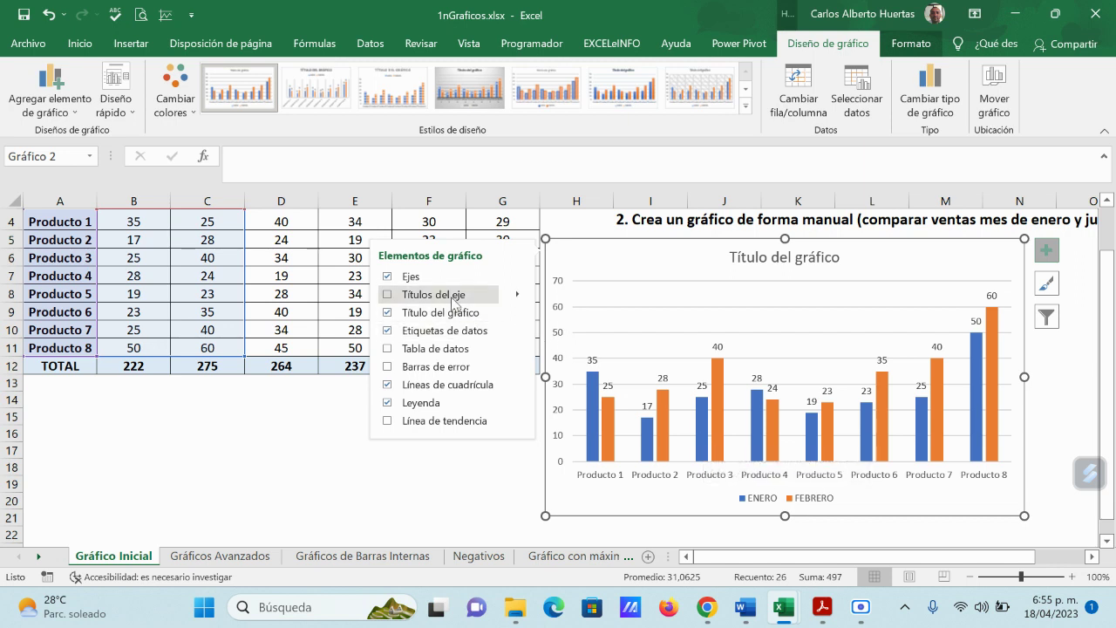
# Step: Add axis titles to the chart and set the horizontal axis title to "Productos"
pyautogui.click(388, 295)
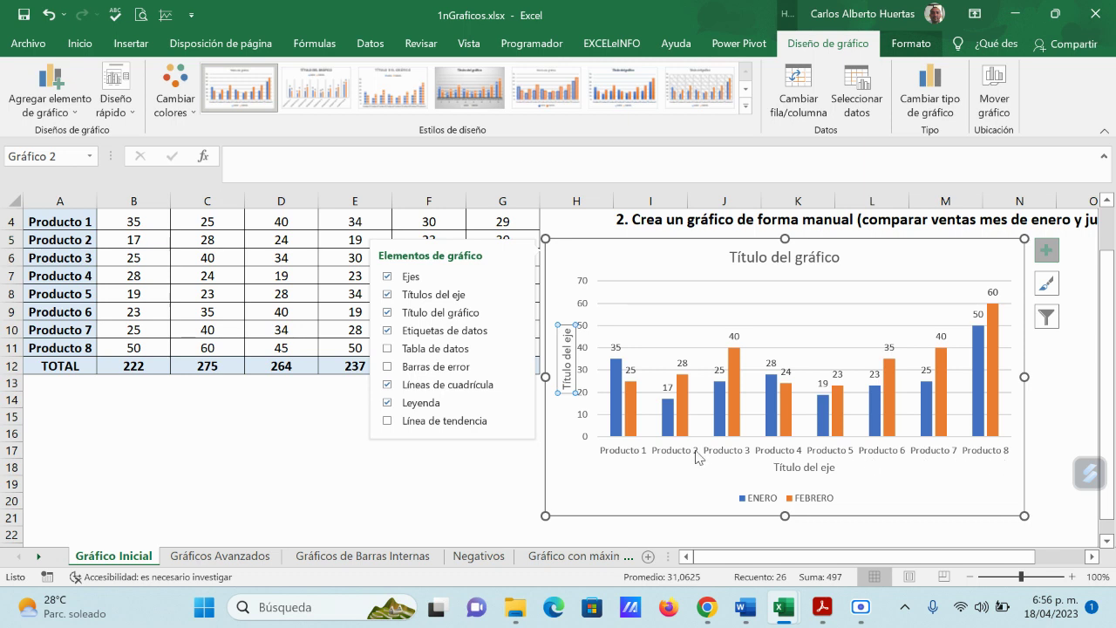
pyautogui.click(817, 468)
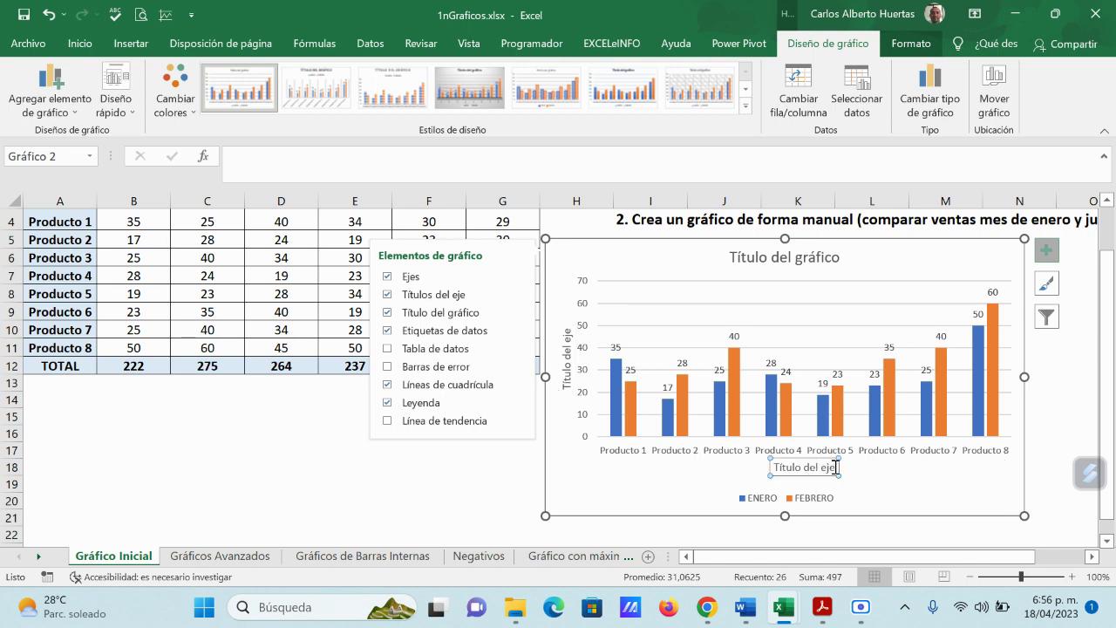
pyautogui.click(835, 466)
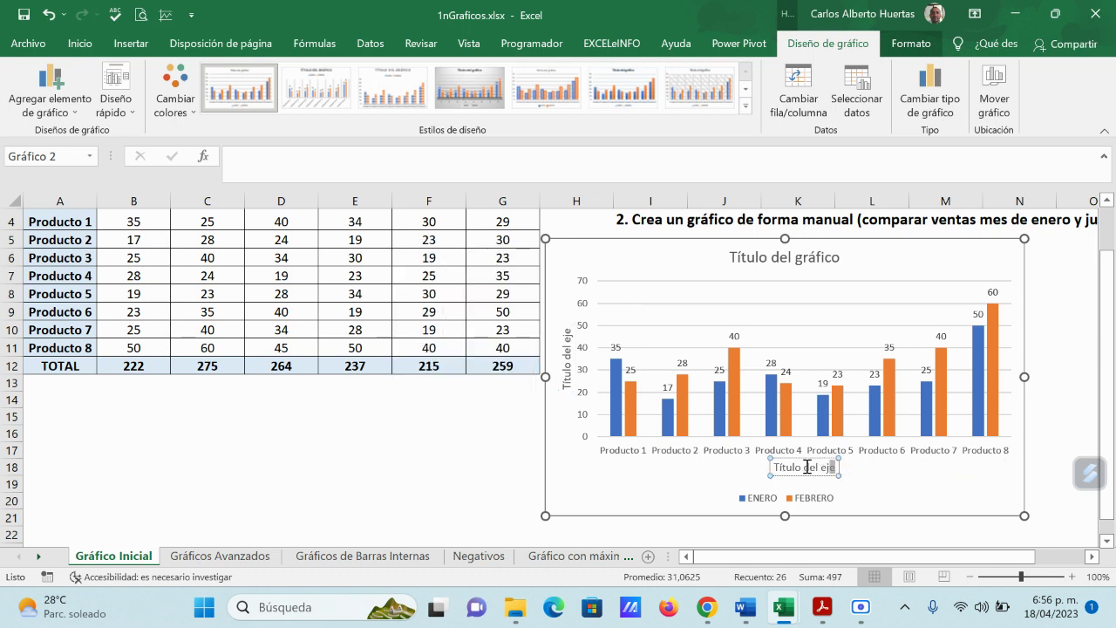
pyautogui.moveTo(834, 467); pyautogui.dragTo(748, 469)
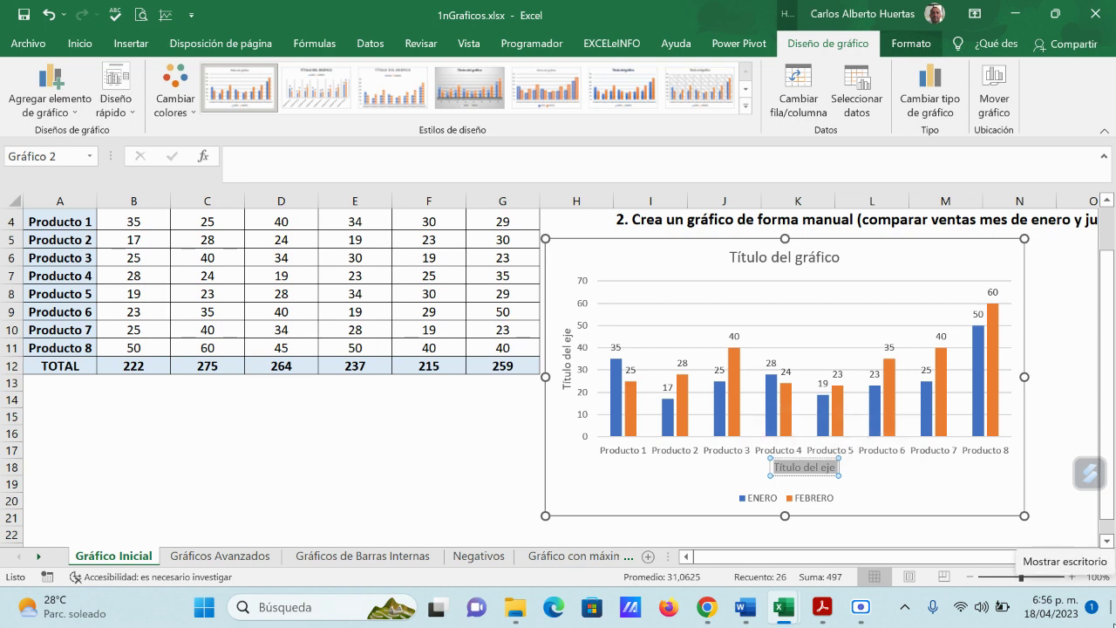
pyautogui.write('Produc')
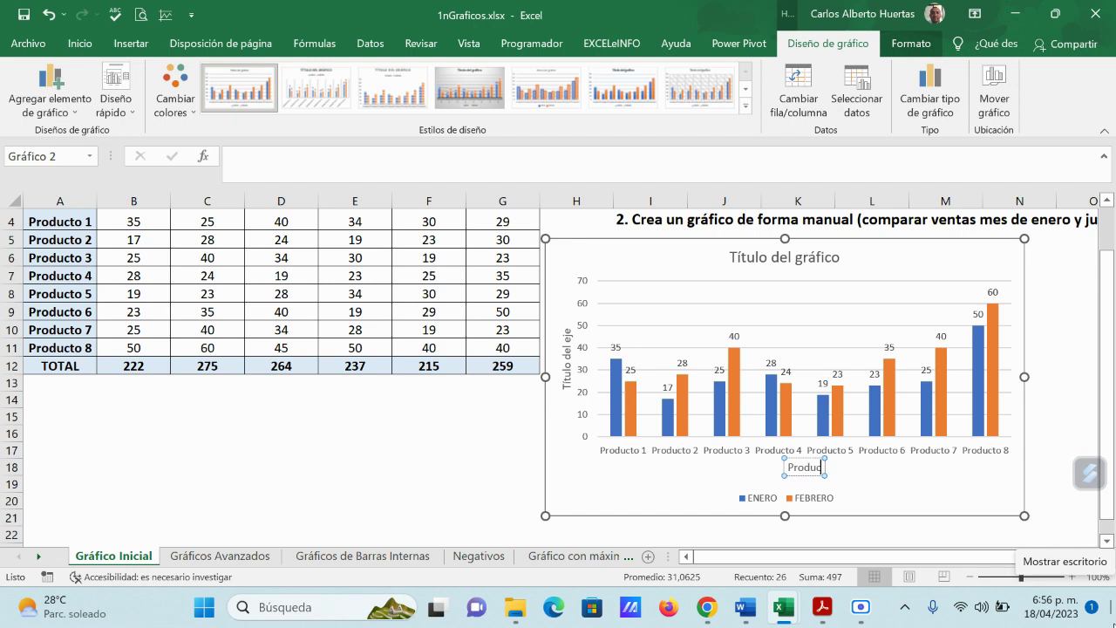
pyautogui.write('tos')
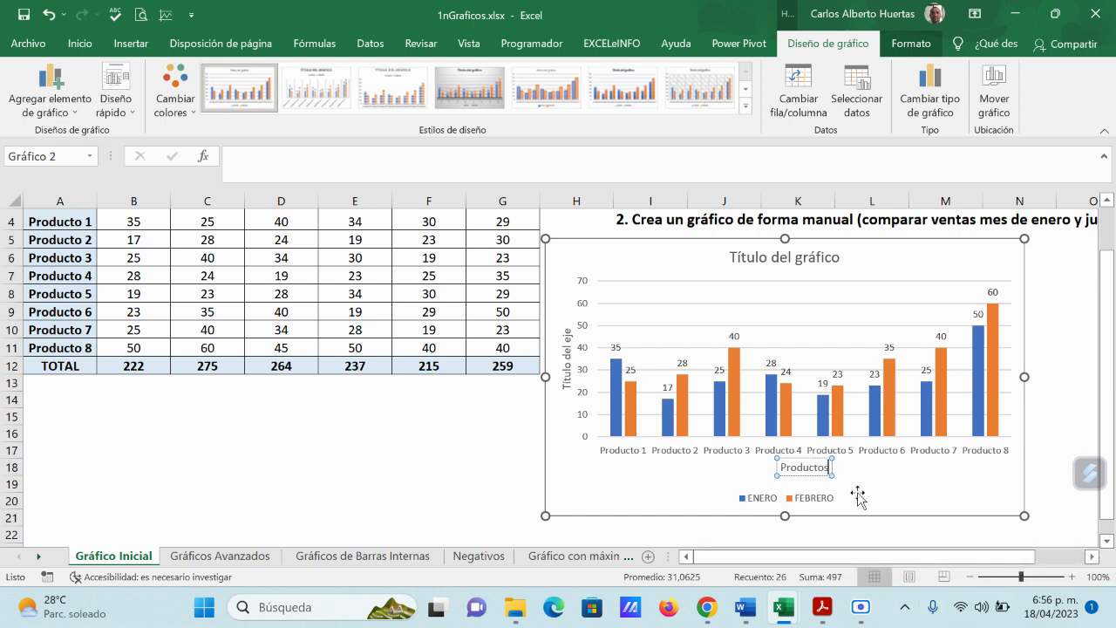
pyautogui.click(927, 467)
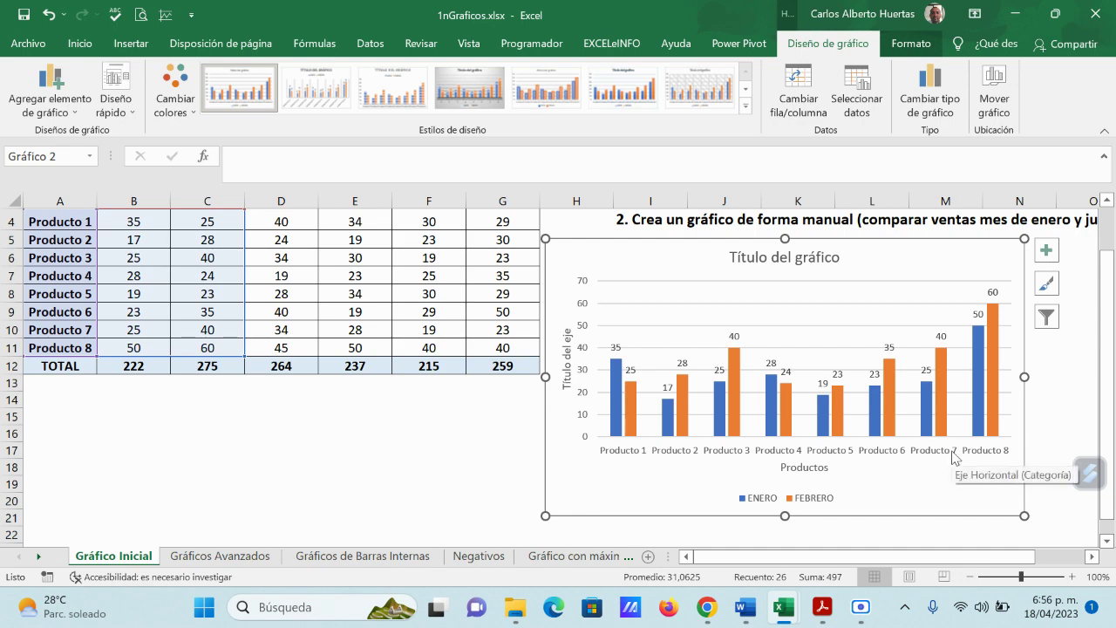
# Step: Set the chart's vertical axis title to "Unidades Vendidas"
pyautogui.scroll(1, 454, 295)
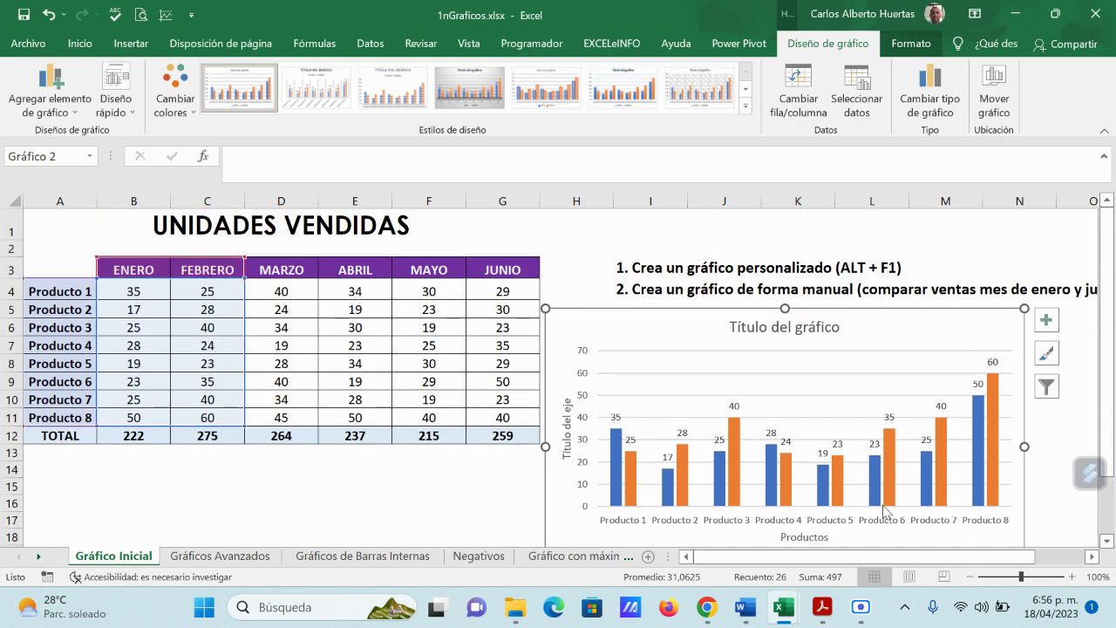
pyautogui.scroll(-1, 820, 444)
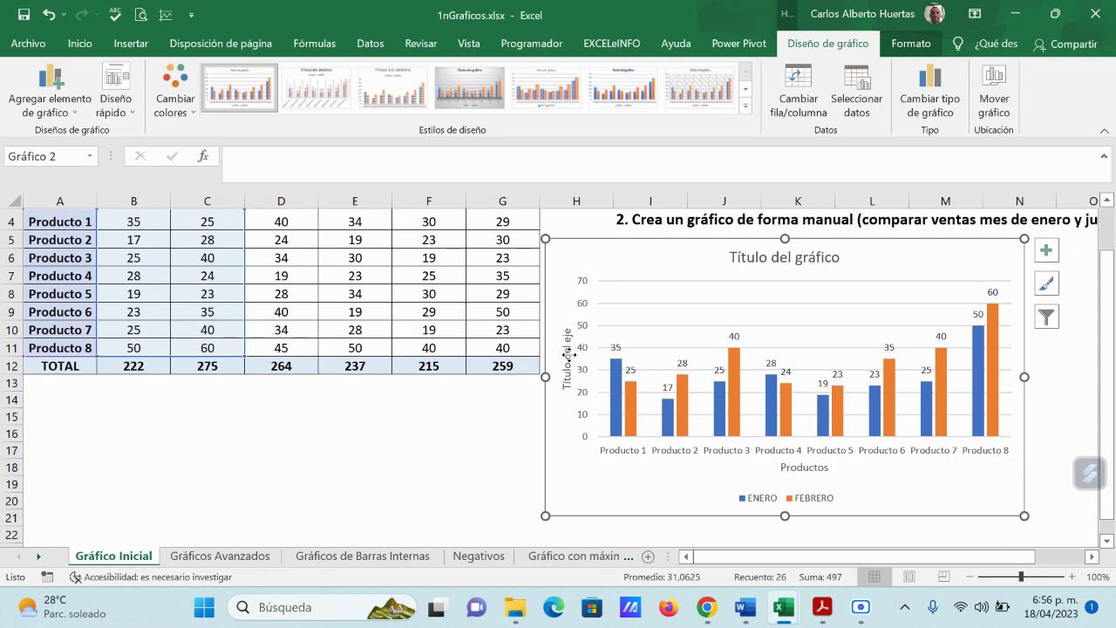
pyautogui.click(569, 354)
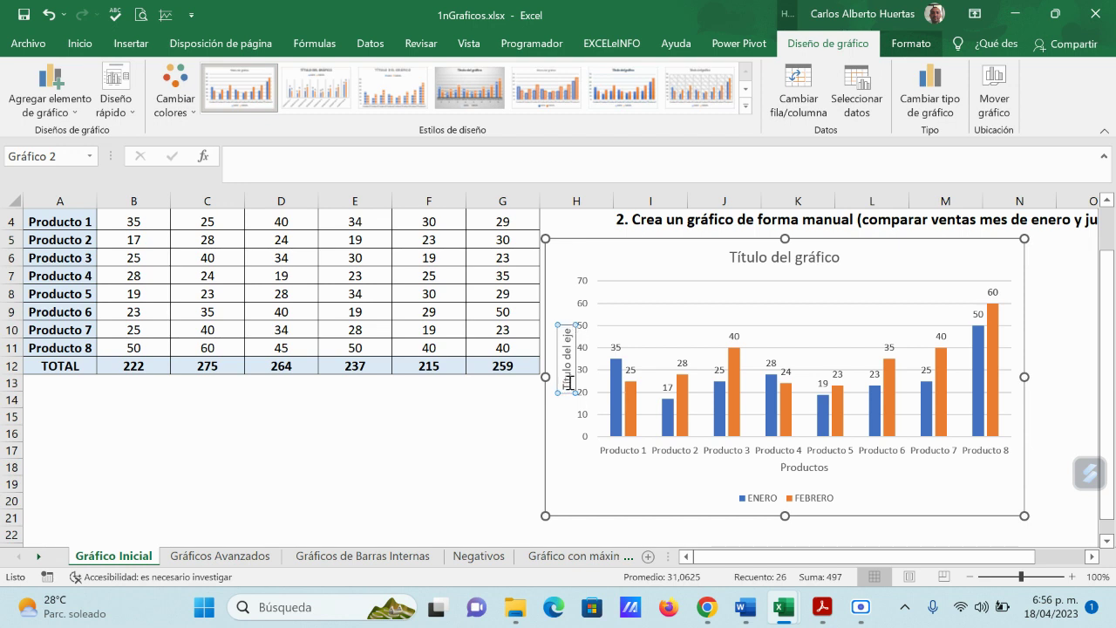
pyautogui.moveTo(571, 386); pyautogui.dragTo(555, 321)
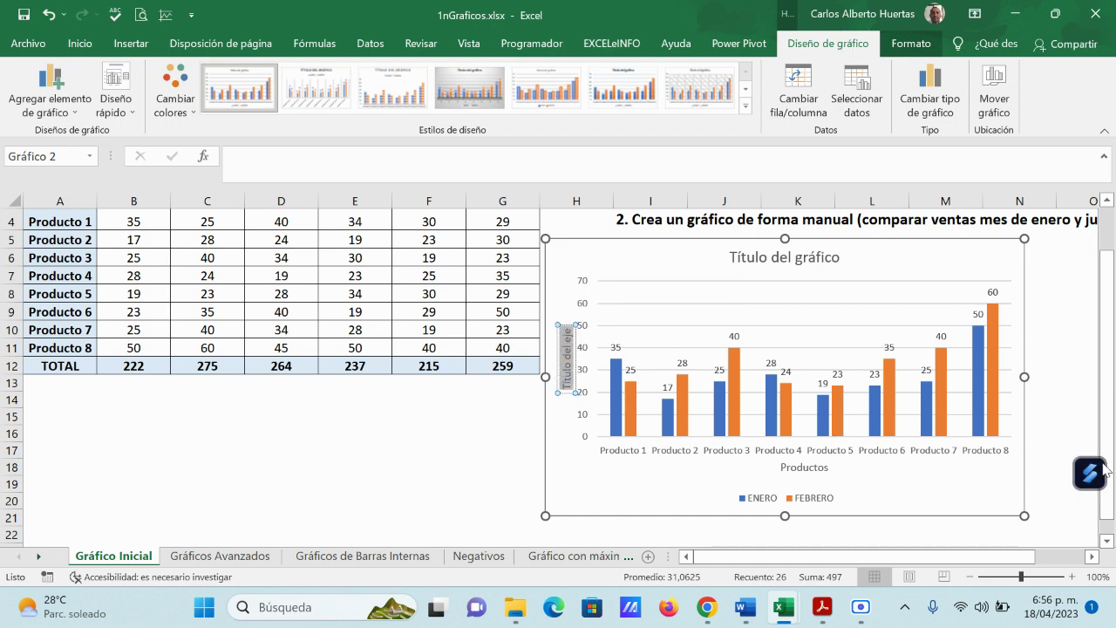
pyautogui.write('Unidades')
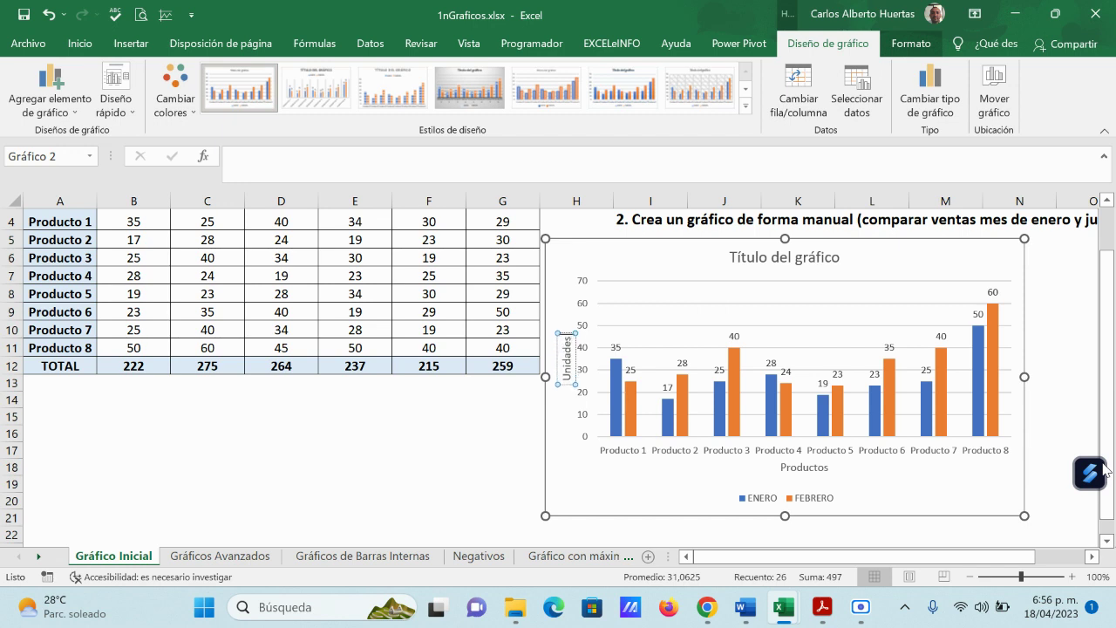
pyautogui.write(' Vendidas')
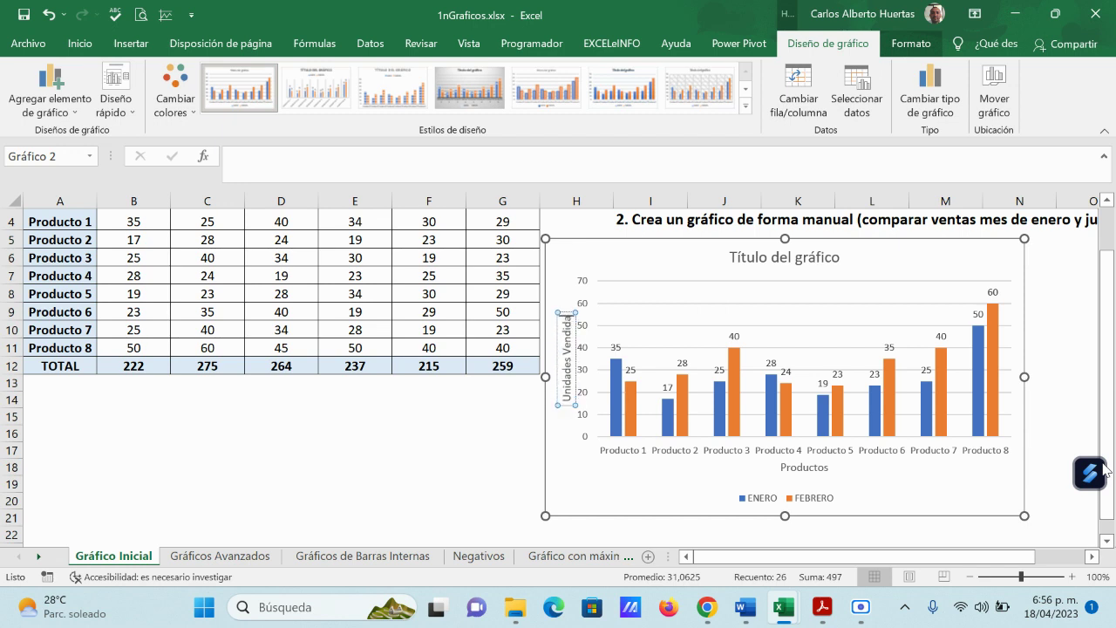
pyautogui.click(926, 492)
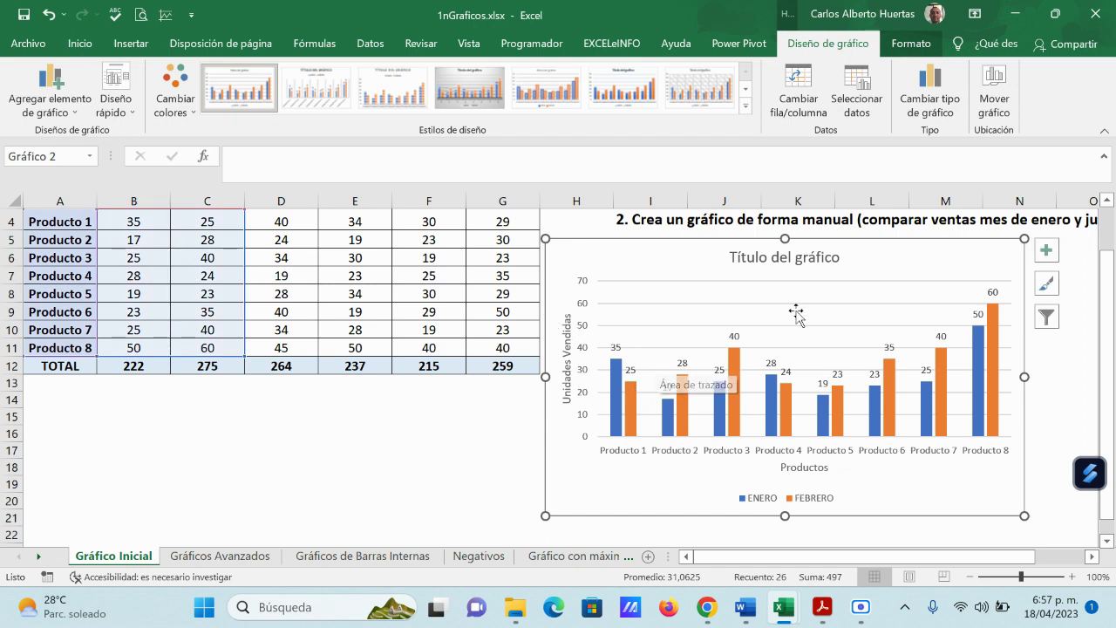
# Step: Replace the chart's placeholder title text with "Uni"
pyautogui.click(790, 257)
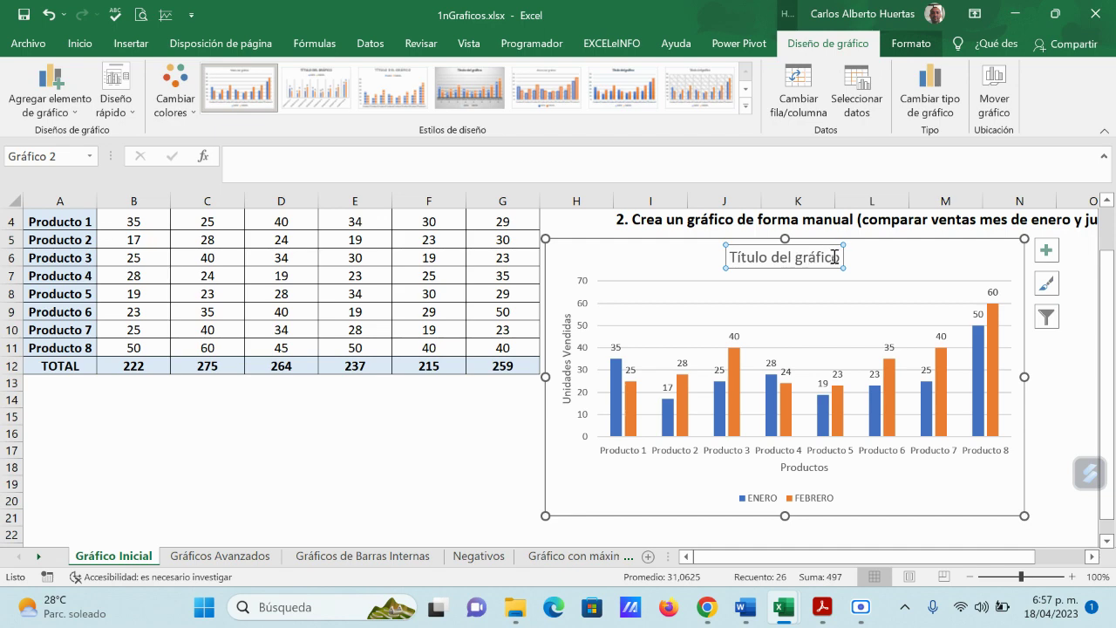
pyautogui.moveTo(841, 257); pyautogui.dragTo(756, 257)
pyautogui.scroll(1, 430, 445)
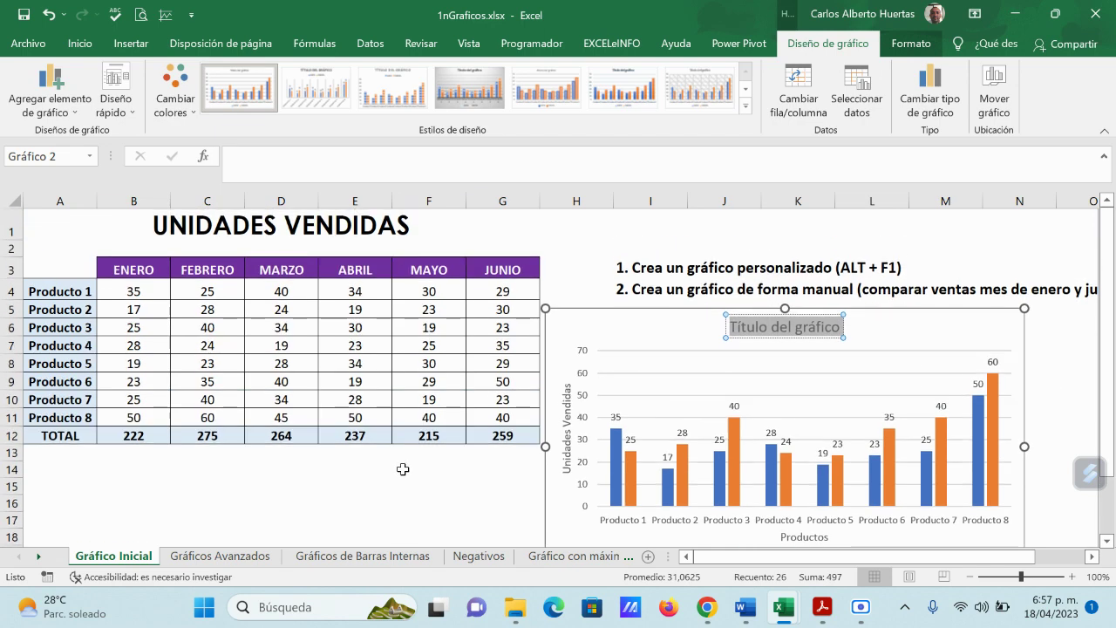
pyautogui.write('Uni')
pyautogui.click(977, 431)
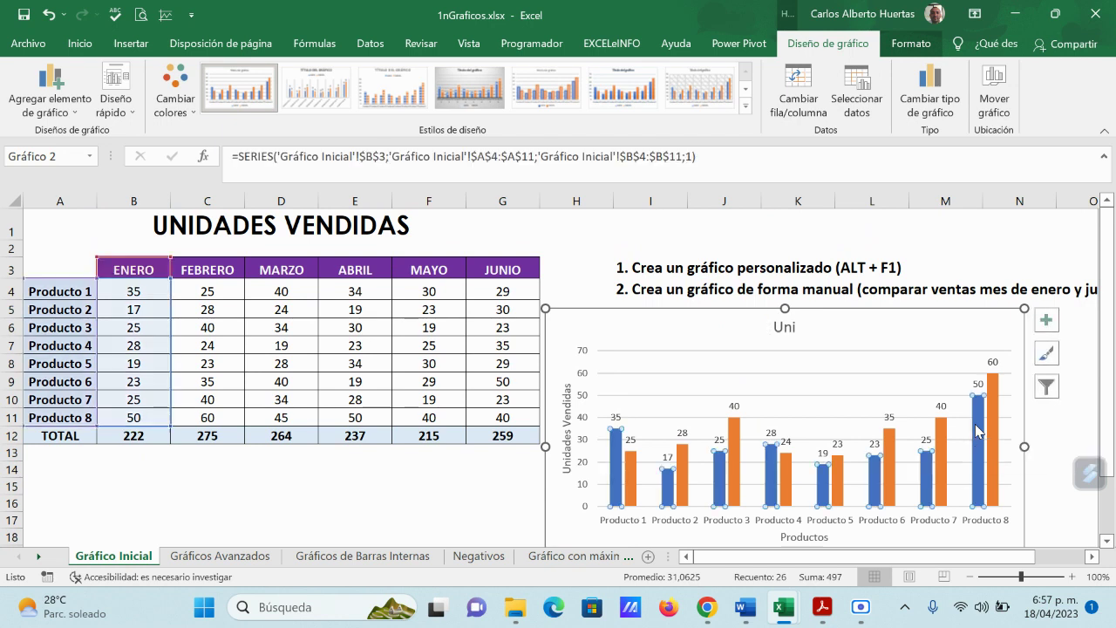
pyautogui.write('dade')
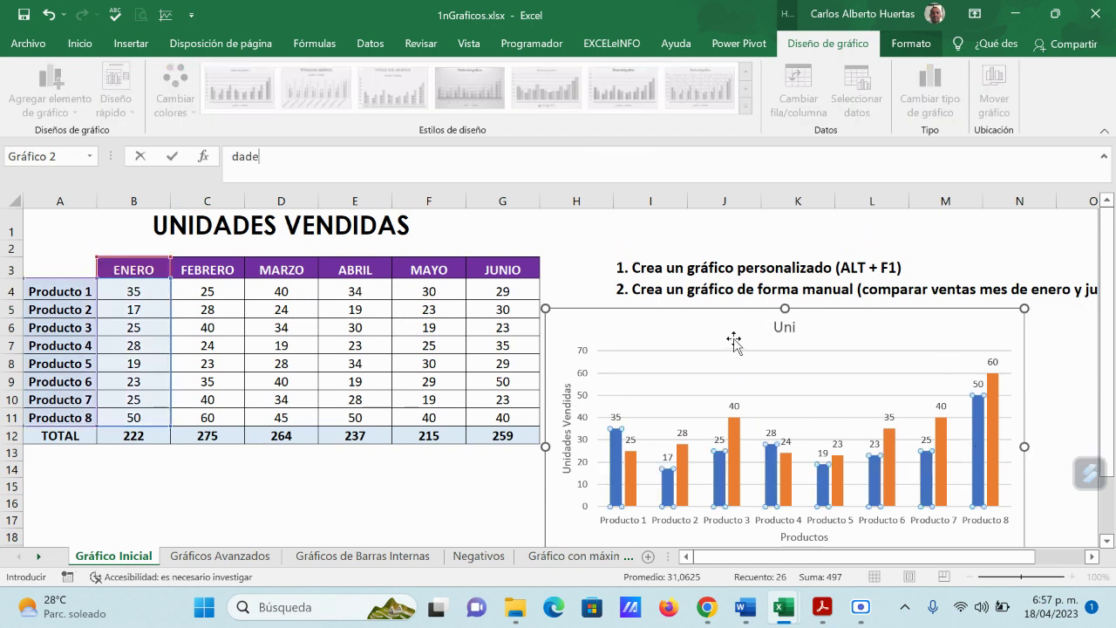
pyautogui.press('Escape')
# Step: Complete the chart title so that it reads "Unidades Ventidas"
pyautogui.click(795, 327)
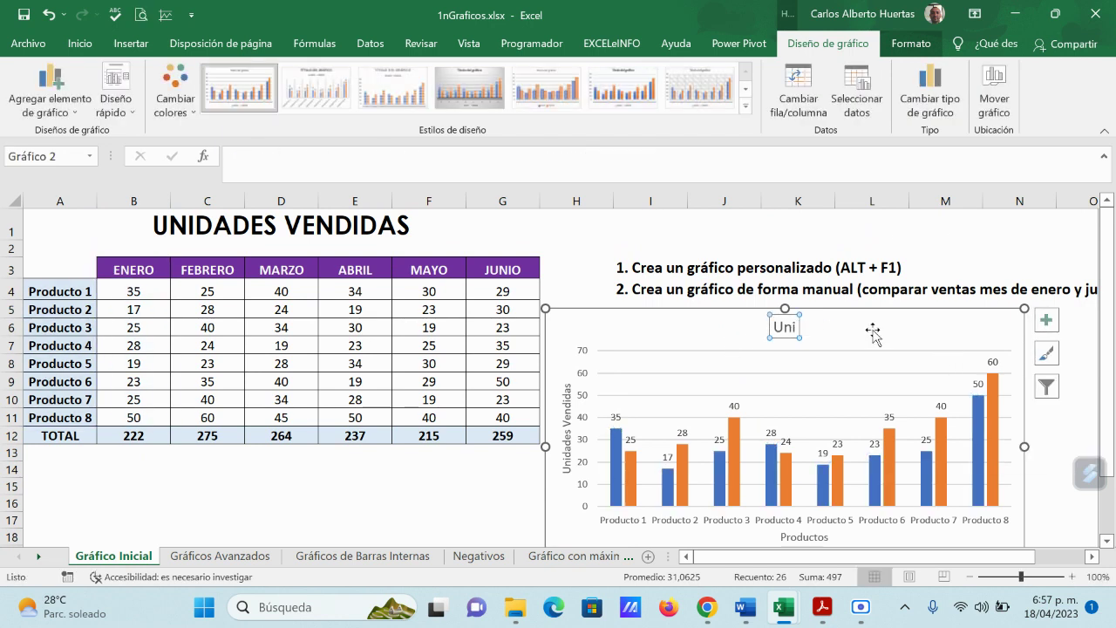
pyautogui.click(793, 328)
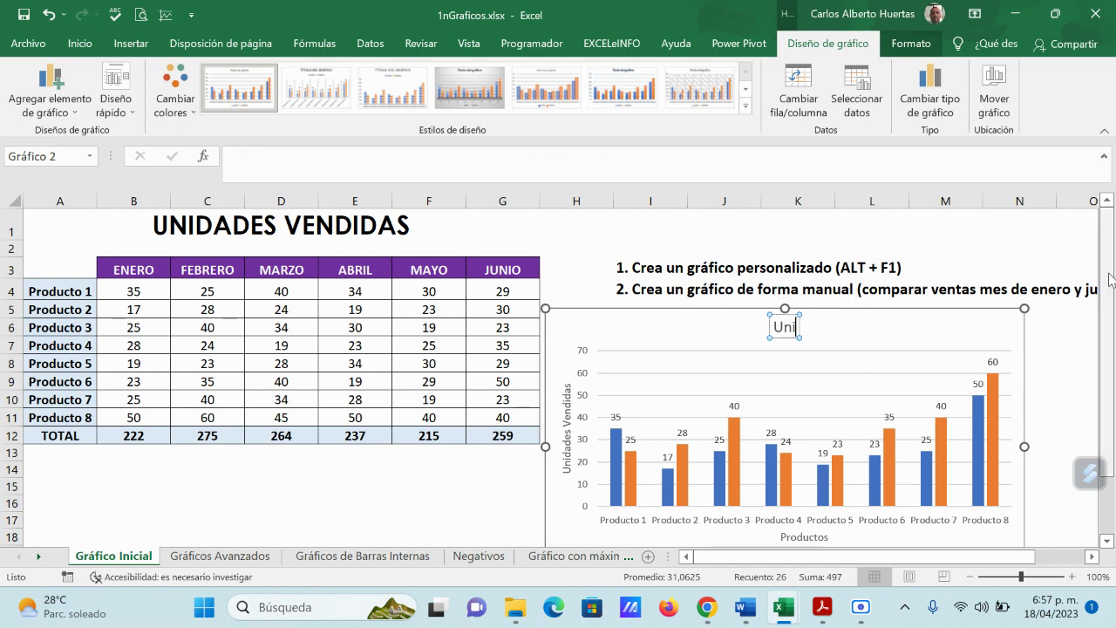
pyautogui.write('dades')
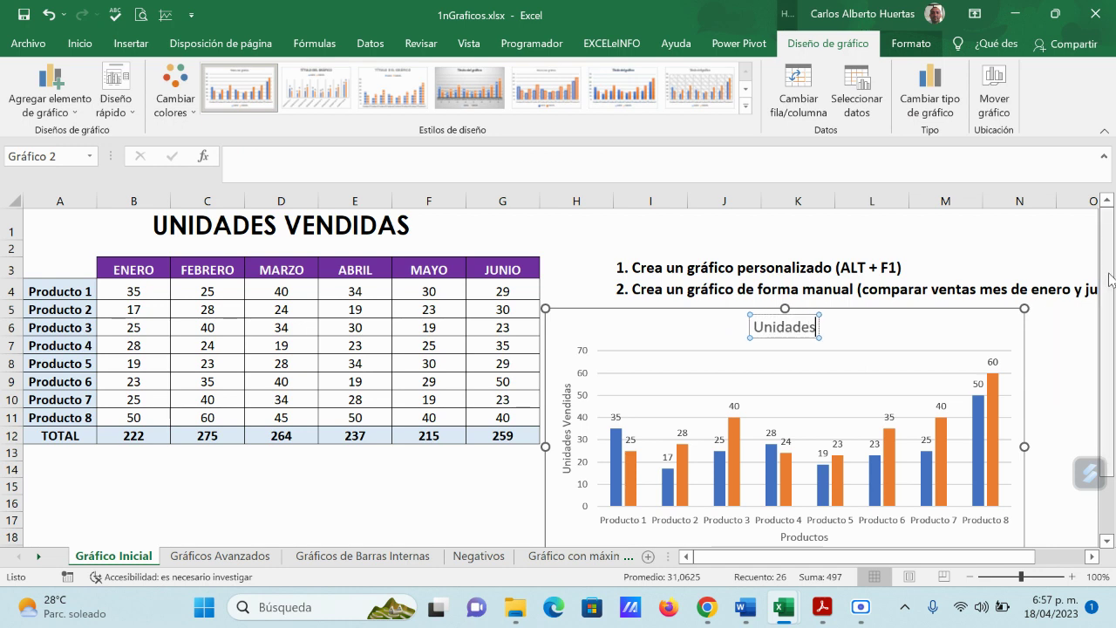
pyautogui.write(' Venti')
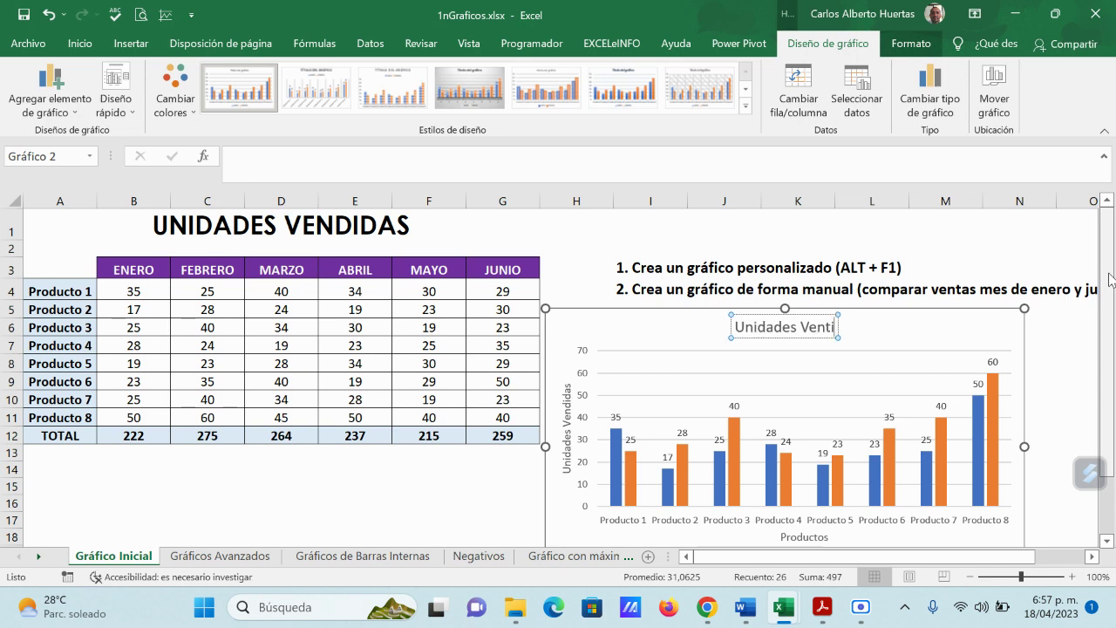
pyautogui.write('das')
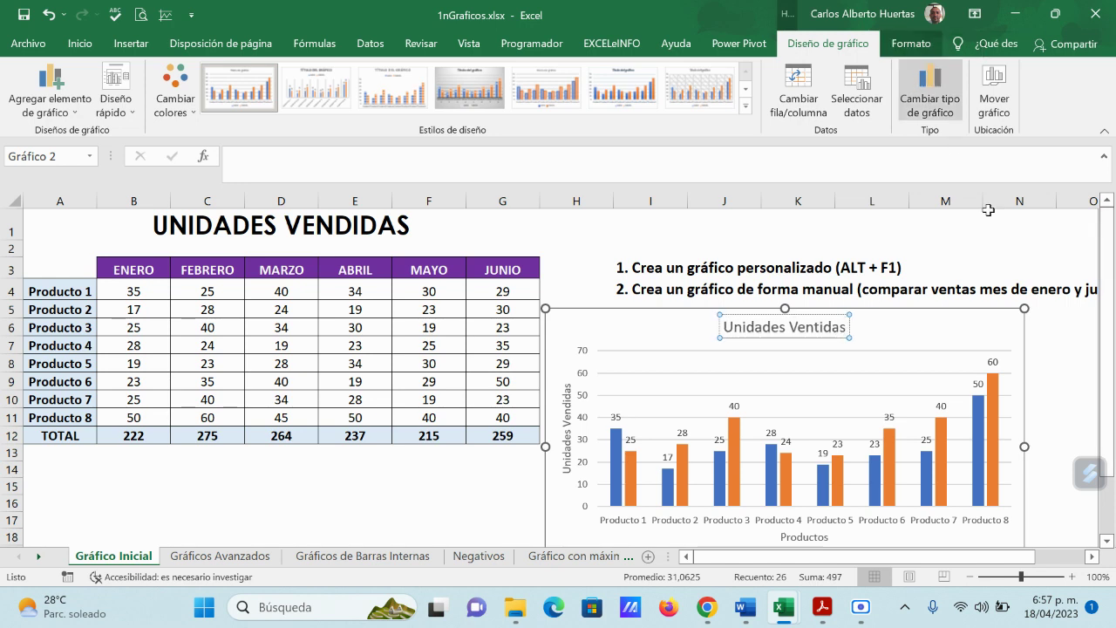
pyautogui.click(906, 336)
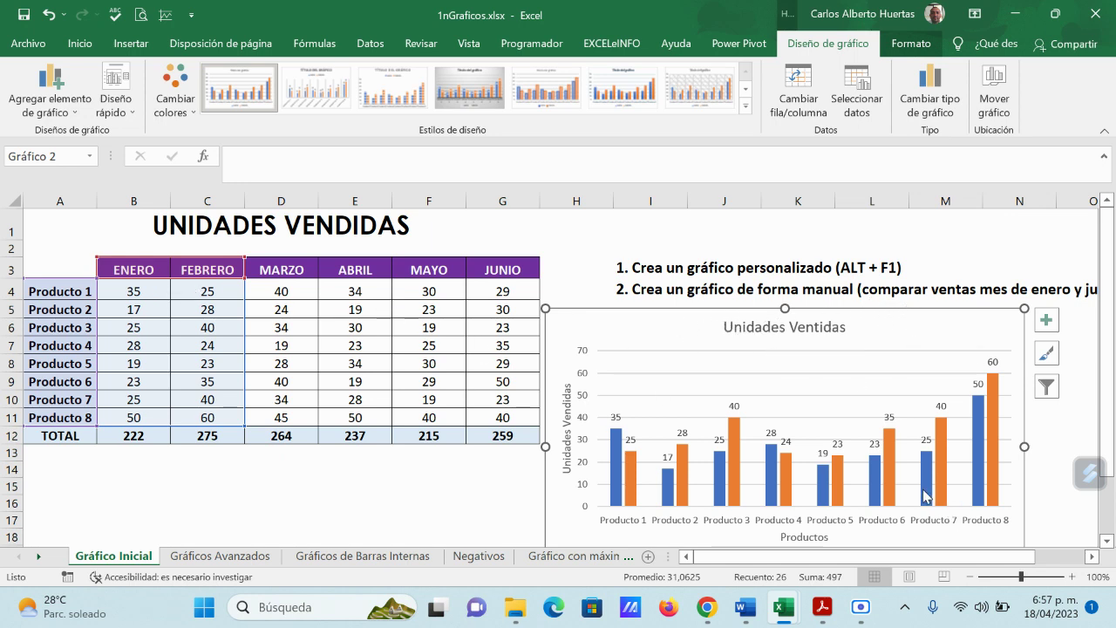
# Step: Add a data table beneath the chart's plot and try out error bars on its columns
pyautogui.scroll(-1, 872, 488)
pyautogui.scroll(1, 811, 480)
pyautogui.scroll(-1, 796, 477)
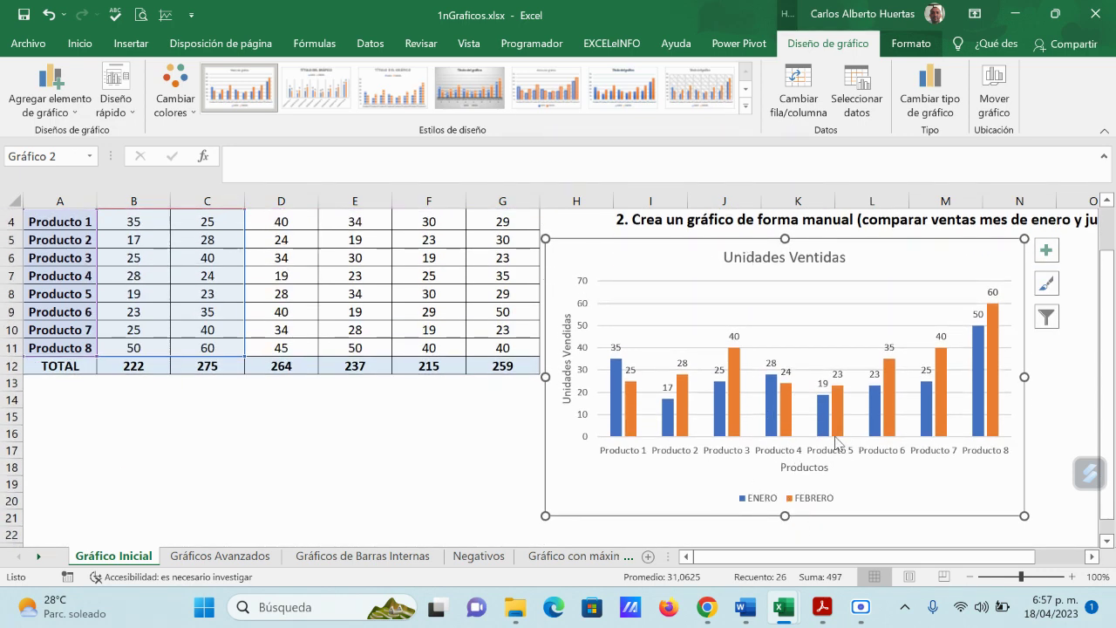
pyautogui.click(1047, 252)
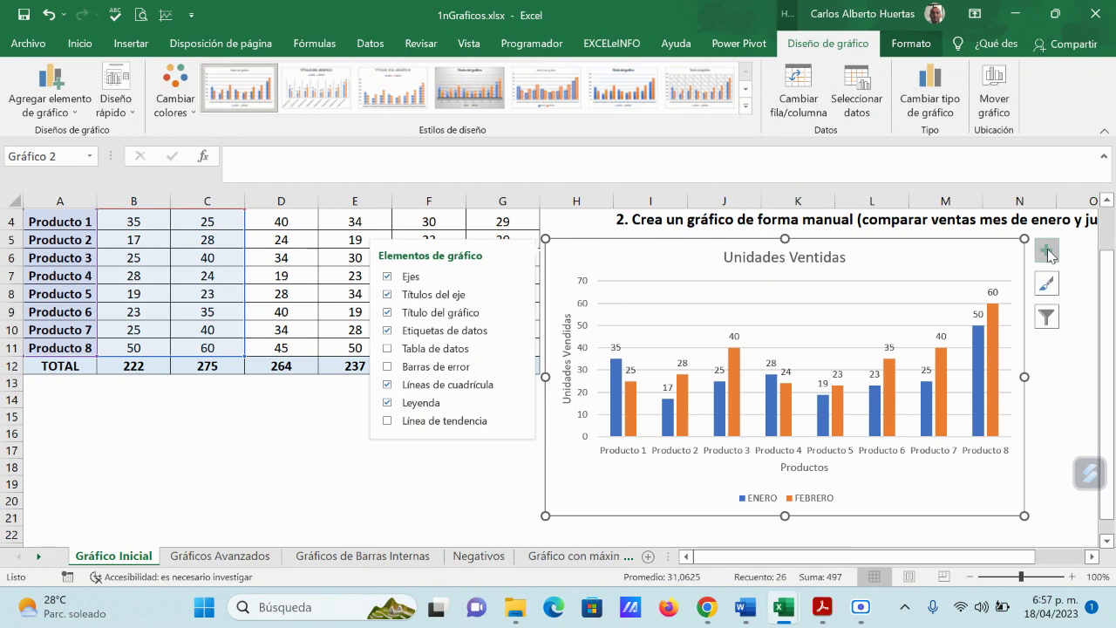
pyautogui.click(388, 349)
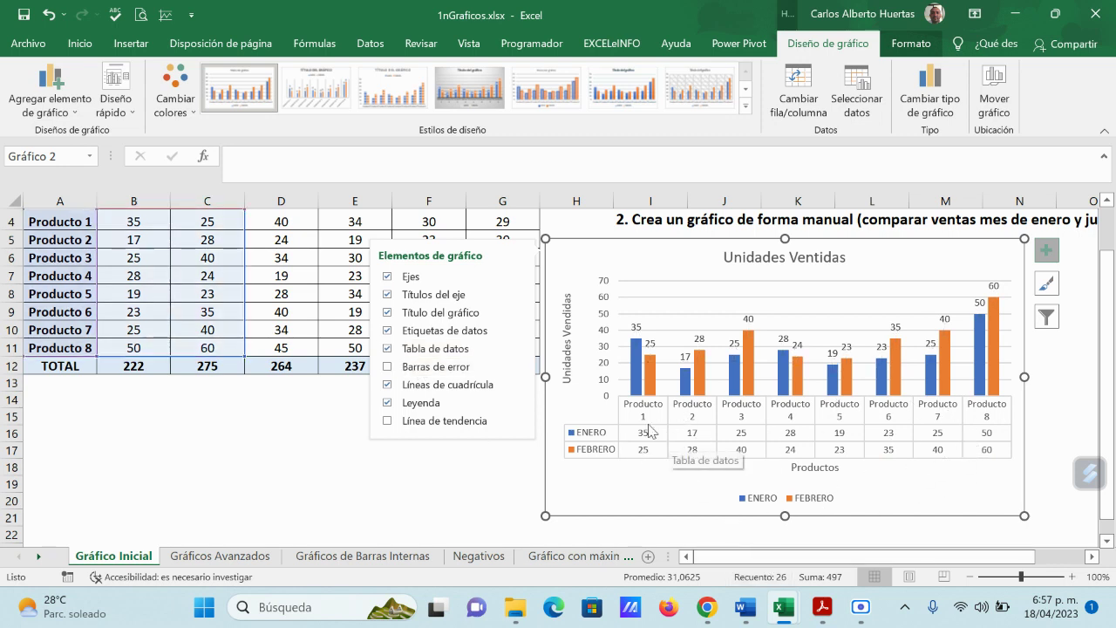
pyautogui.click(389, 367)
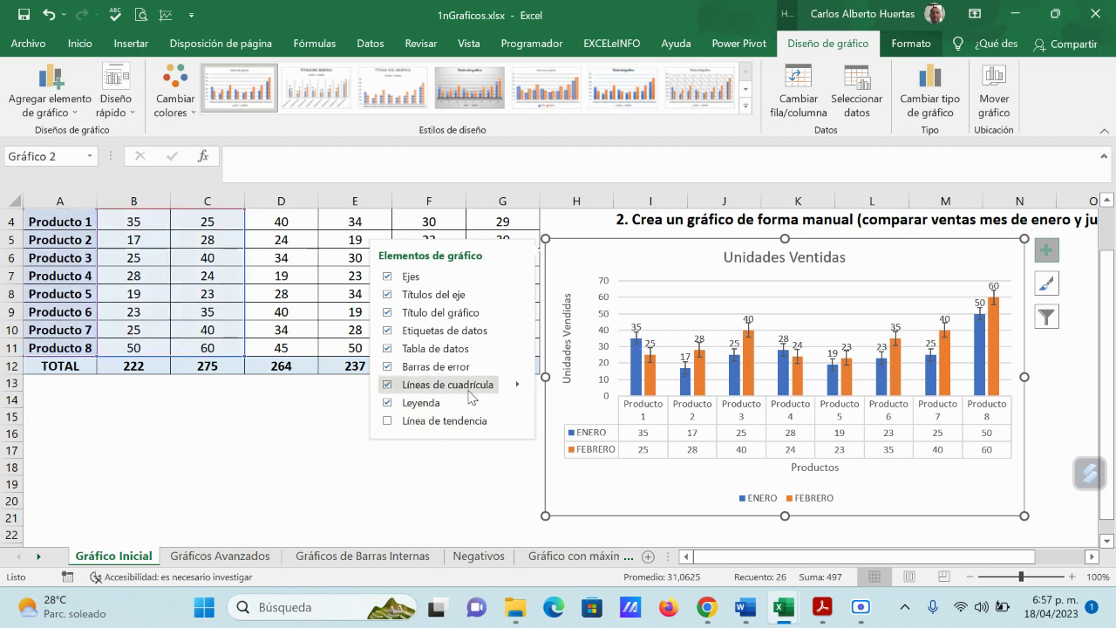
pyautogui.click(388, 367)
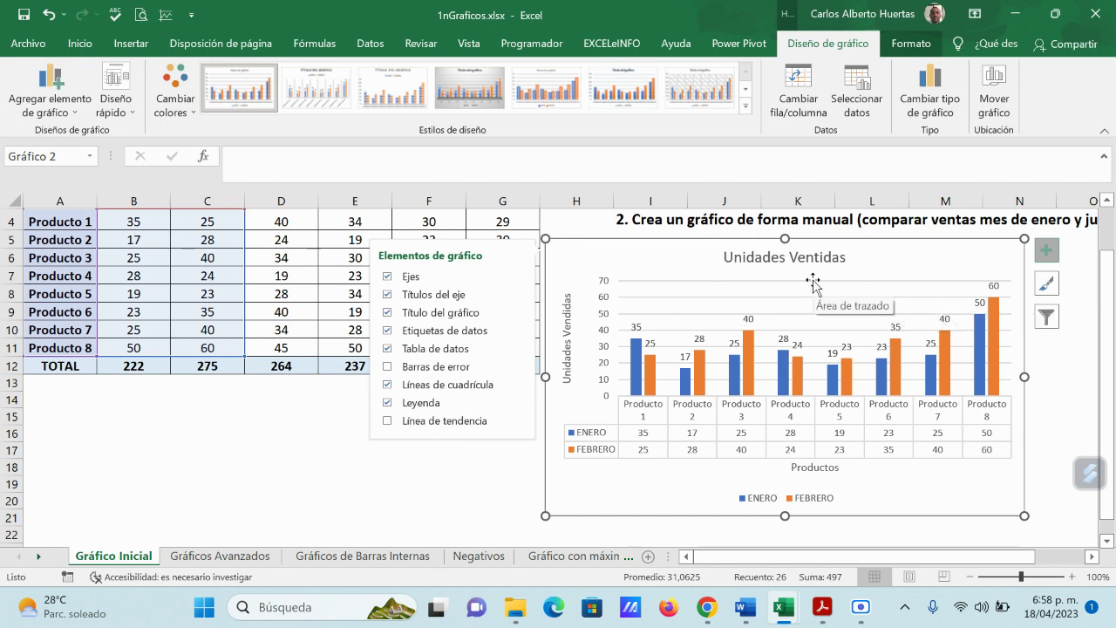
# Step: Hide the chart's gridlines temporarily and restore them
pyautogui.click(387, 386)
pyautogui.click(388, 402)
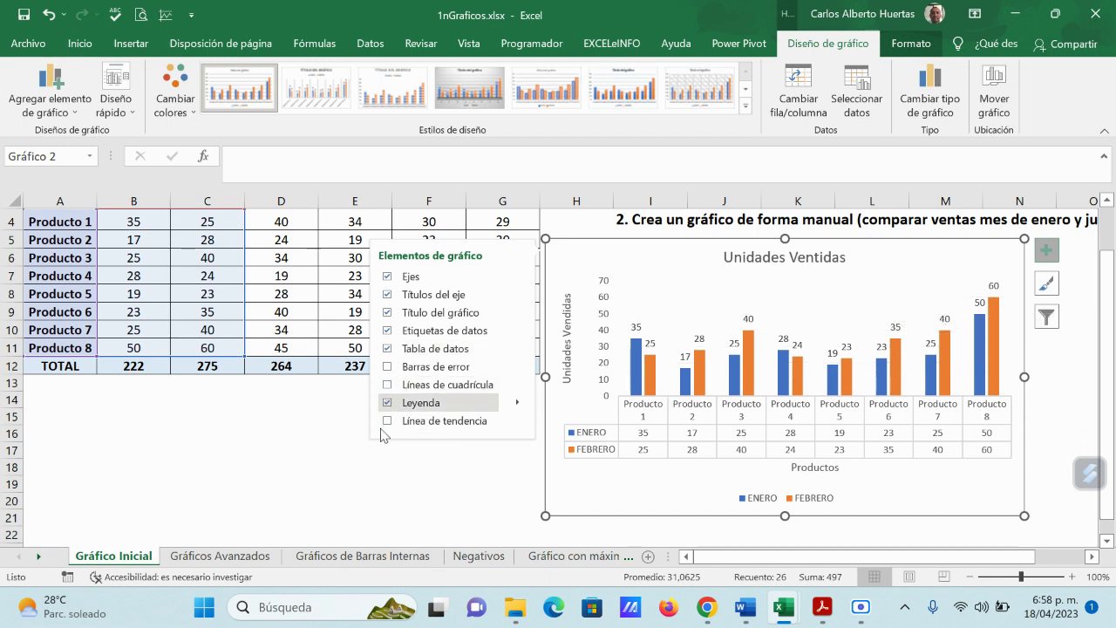
pyautogui.click(387, 384)
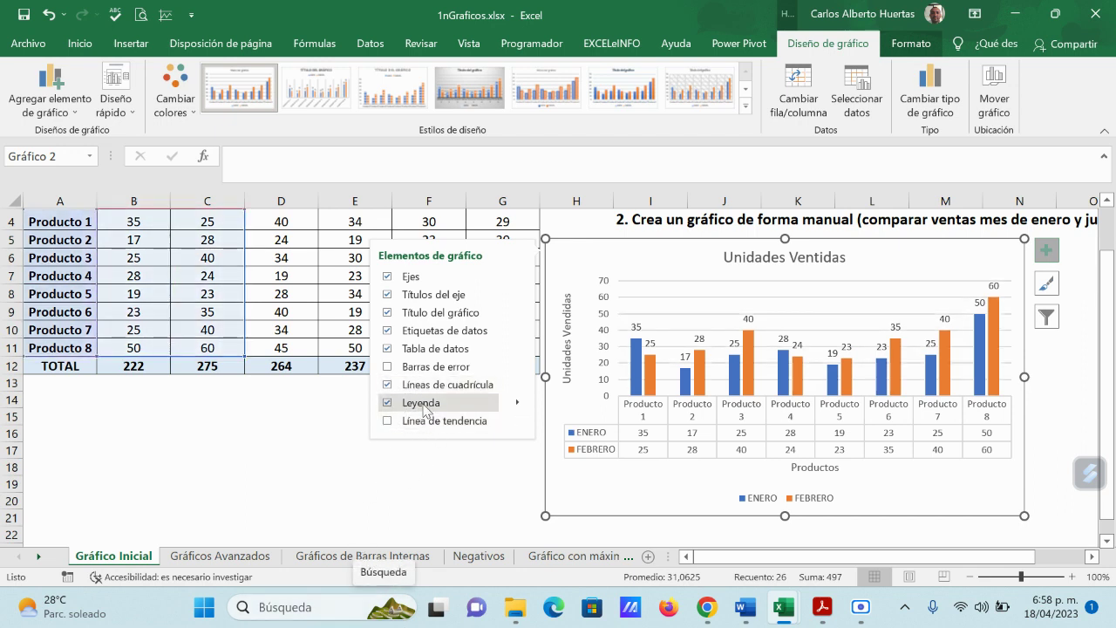
# Step: Compare the chart with and without its legend while the data table is shown, and leave the legend hidden
pyautogui.click(388, 402)
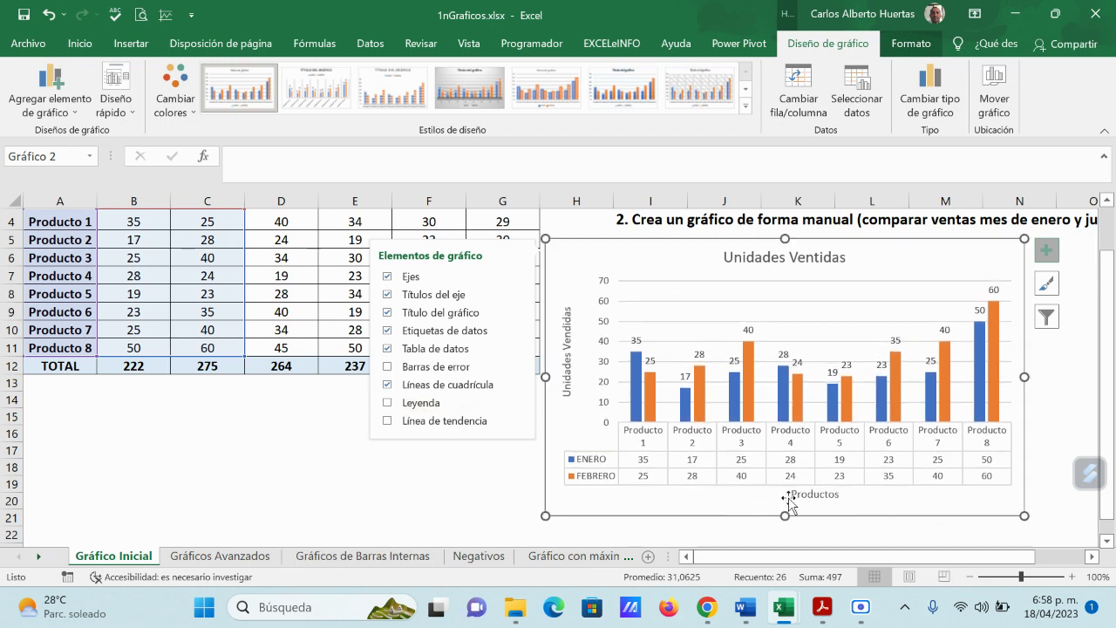
pyautogui.click(388, 403)
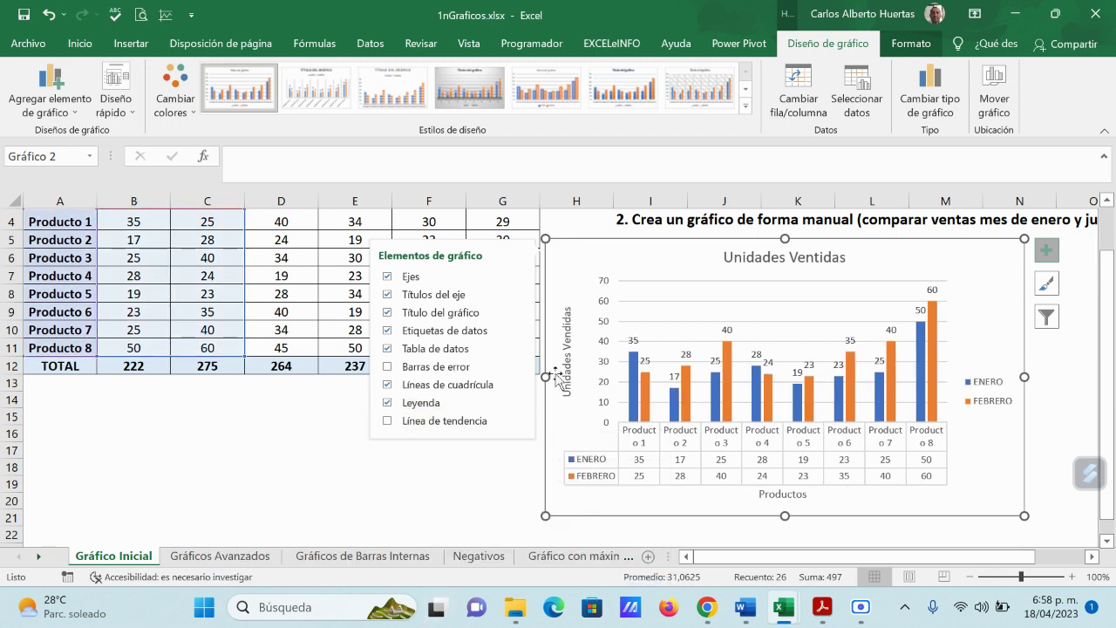
pyautogui.click(388, 403)
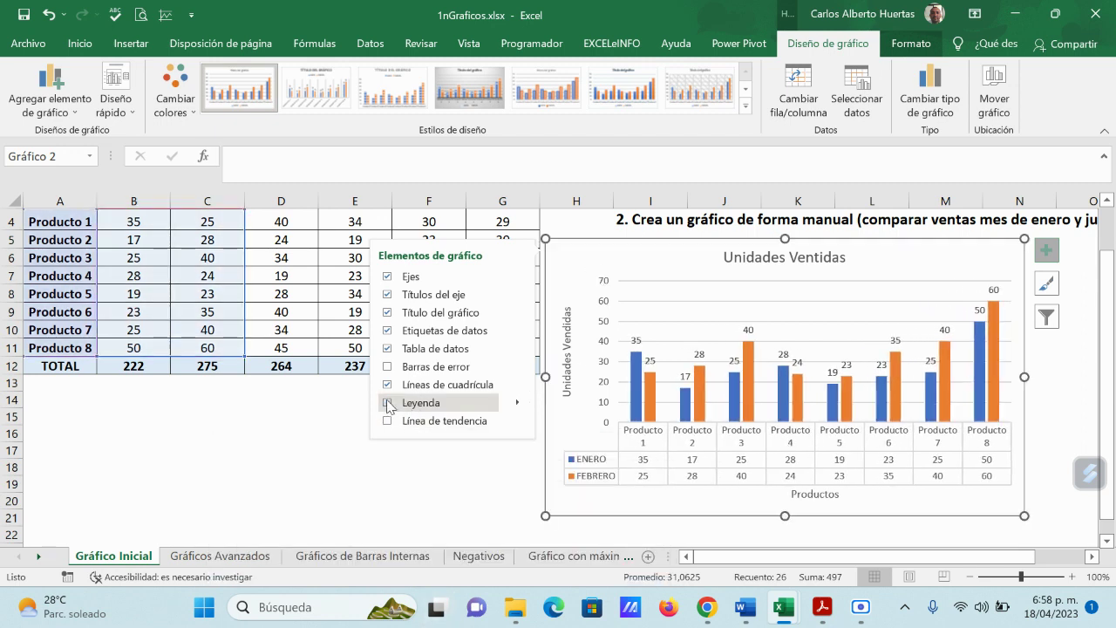
pyautogui.click(388, 403)
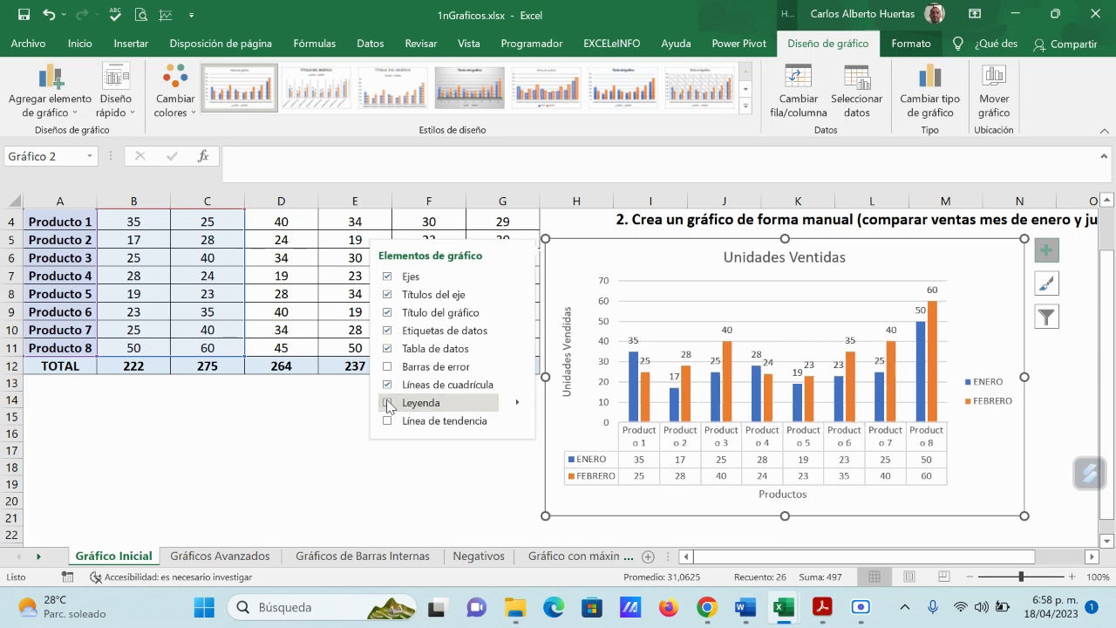
pyautogui.click(388, 403)
pyautogui.click(388, 402)
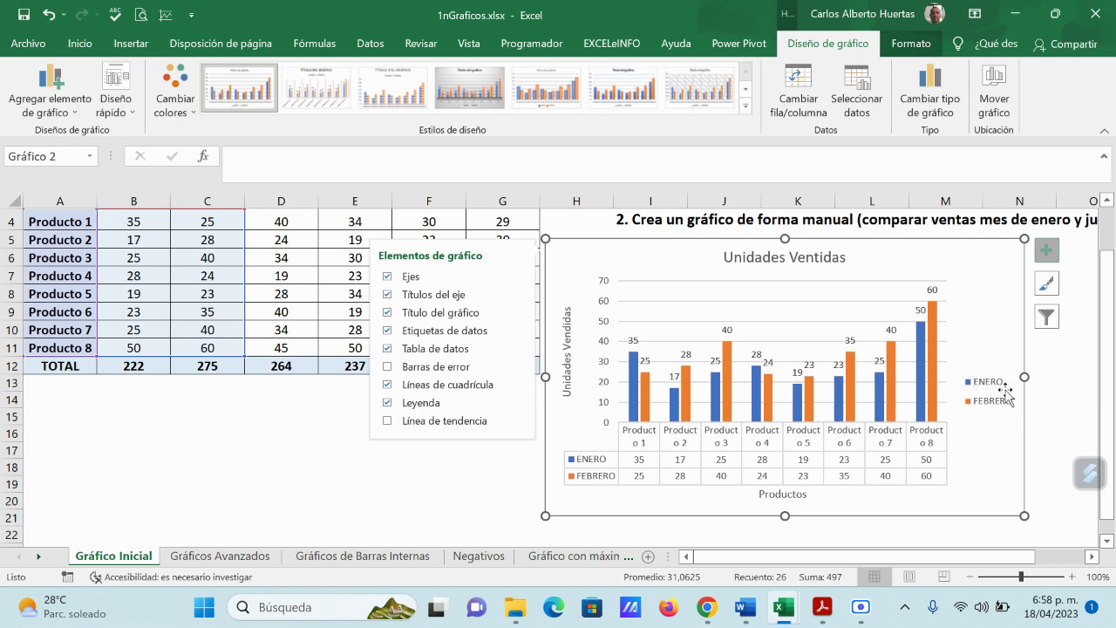
pyautogui.click(392, 403)
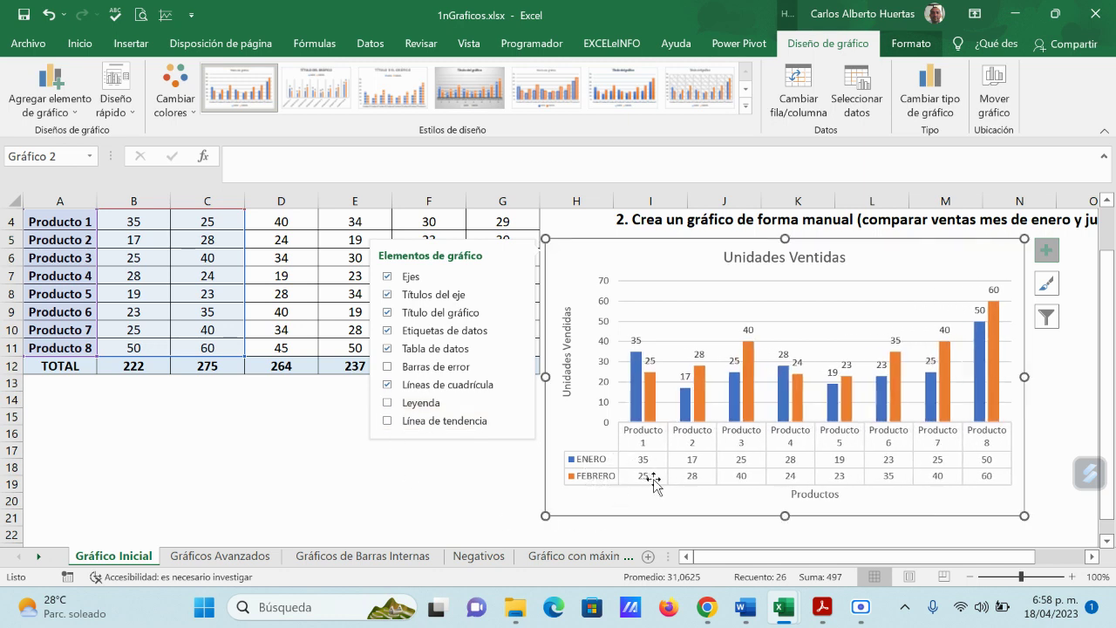
# Step: Remove the data table from the chart and show the legend beside the plot again
pyautogui.click(389, 350)
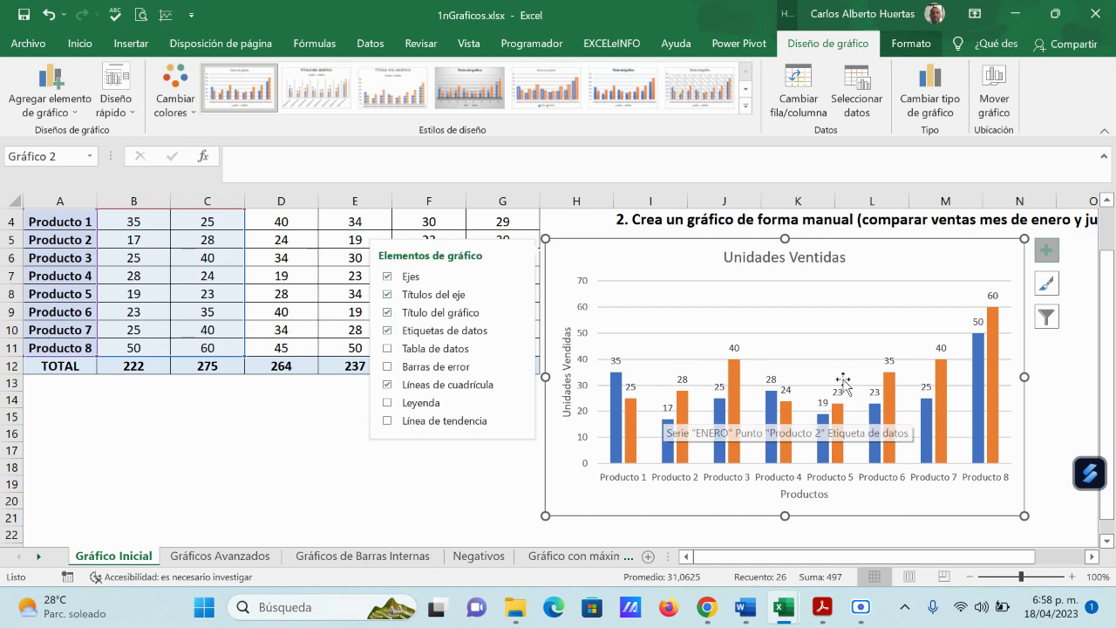
pyautogui.scroll(1, 717, 422)
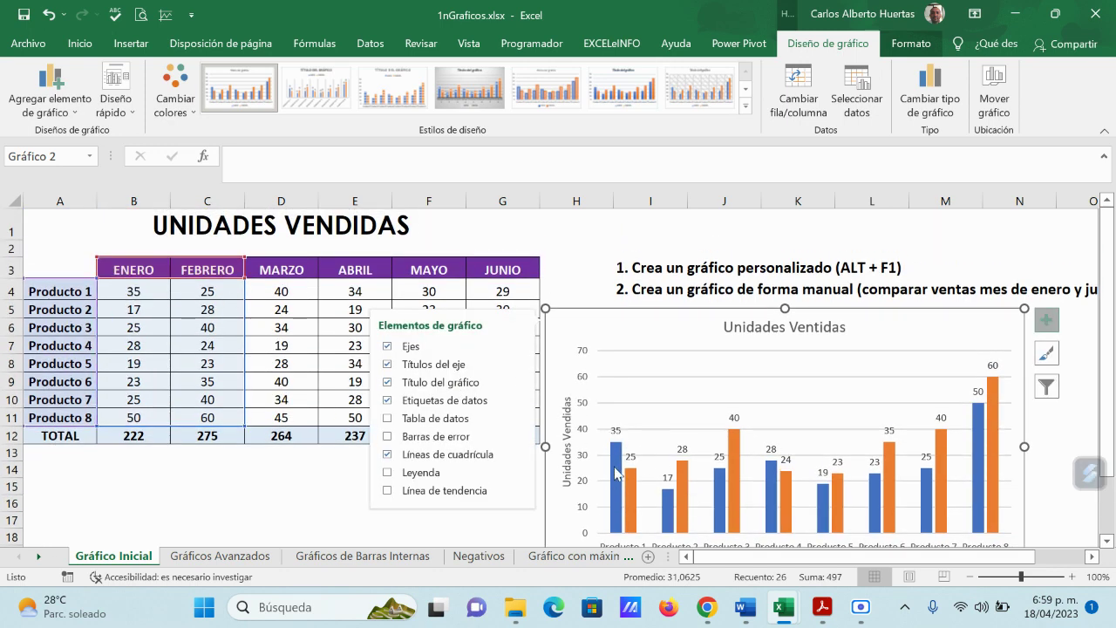
pyautogui.scroll(-1, 642, 456)
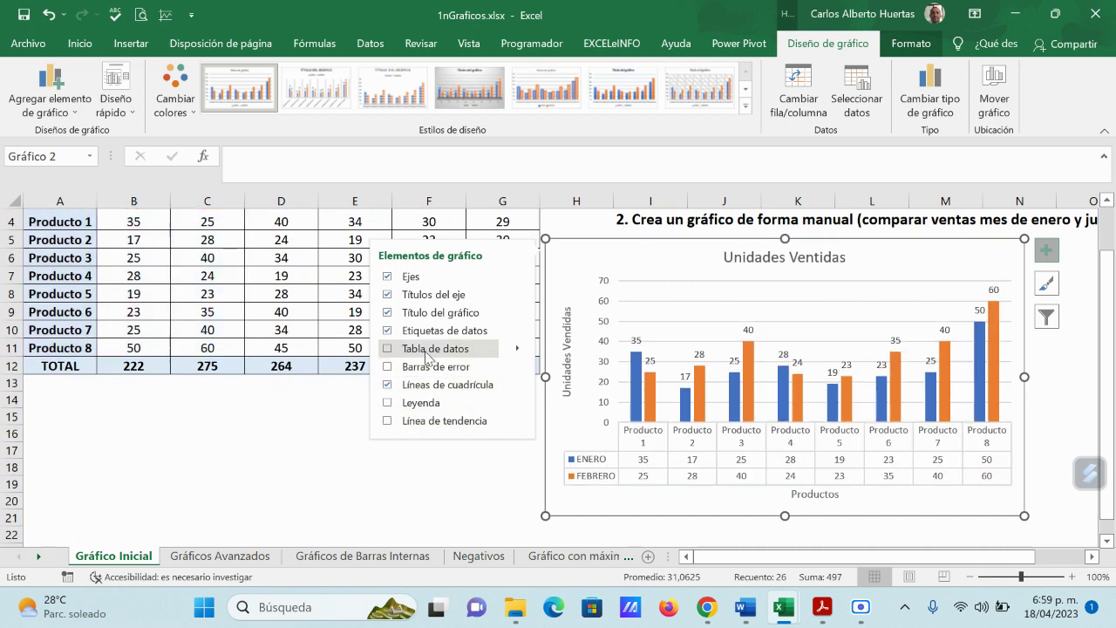
pyautogui.click(394, 402)
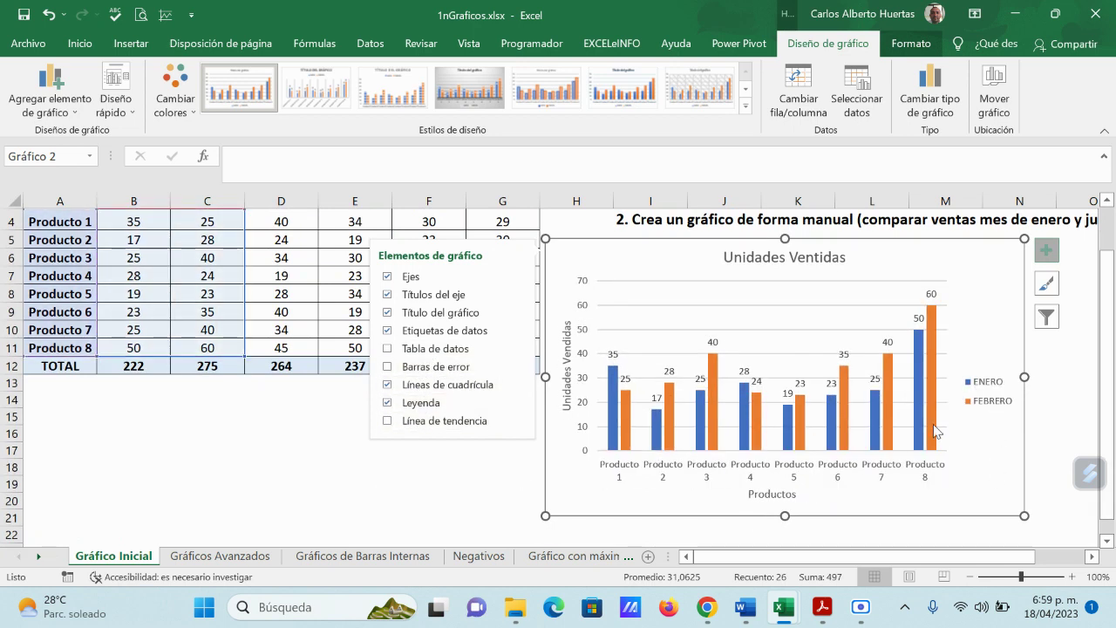
# Step: Add a linear trendline to the chart based on the ENERO series
pyautogui.moveTo(934, 430)
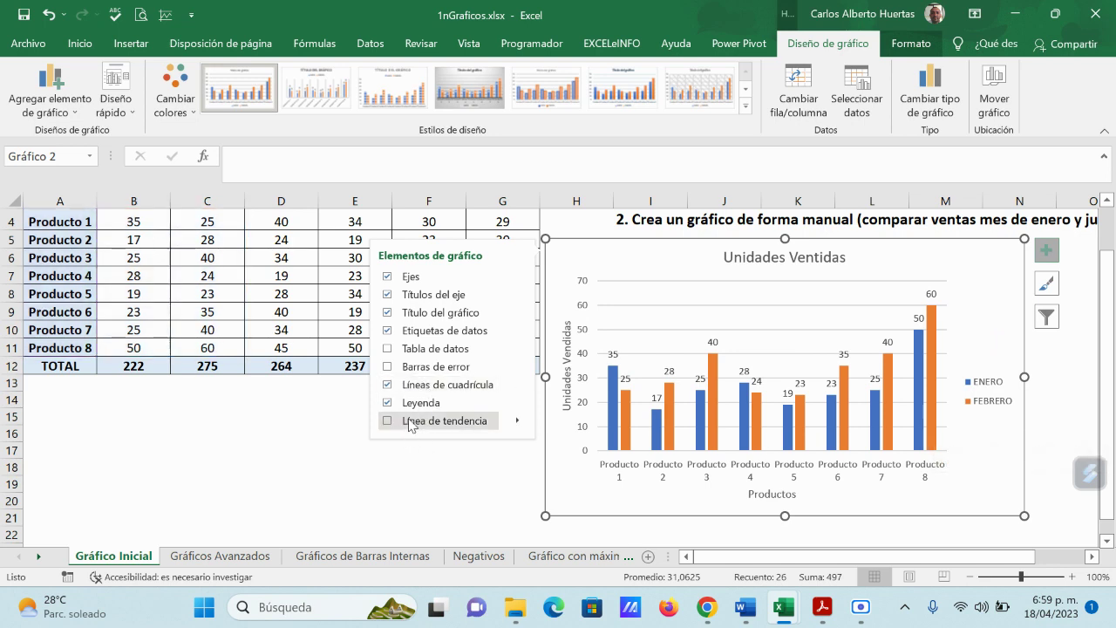
pyautogui.click(387, 421)
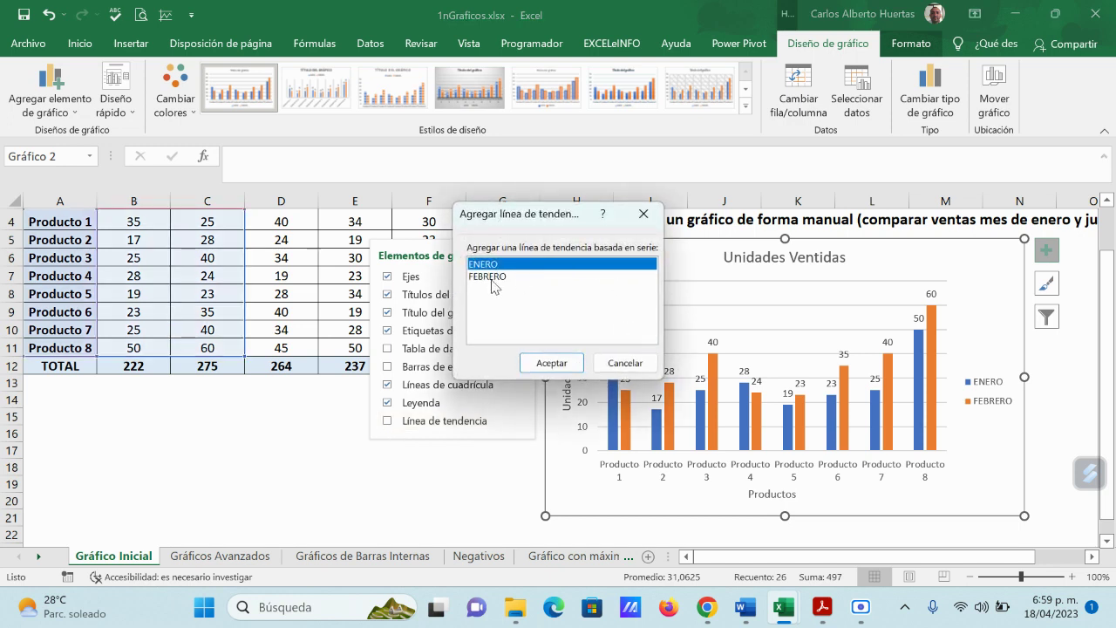
pyautogui.click(551, 363)
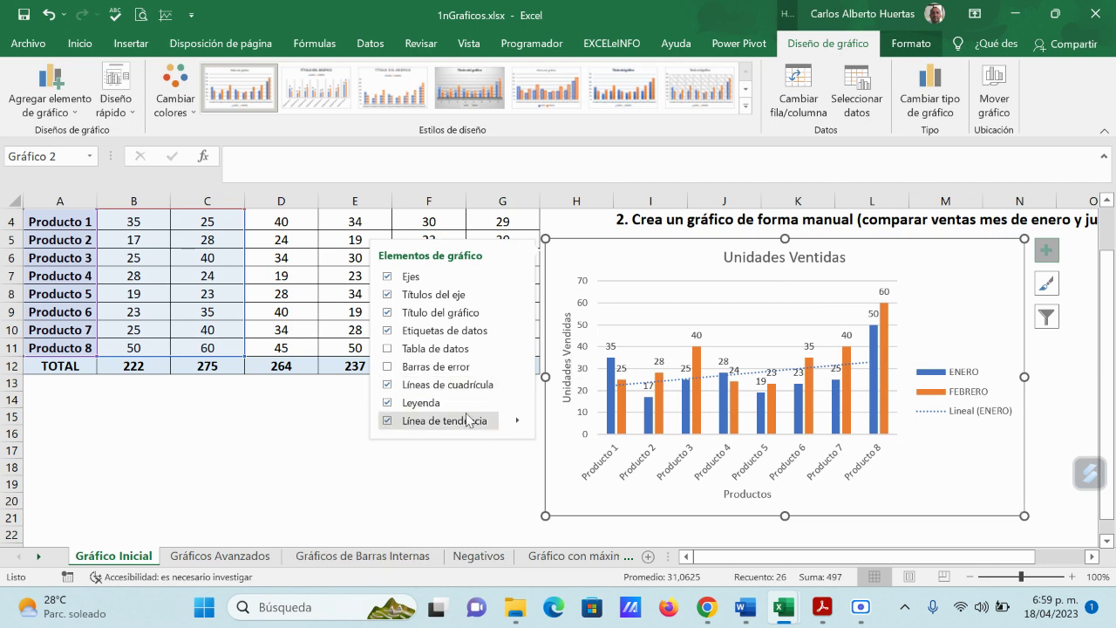
# Step: Add a two-period moving average trendline for the FEBRERO series and deselect the chart
pyautogui.click(517, 420)
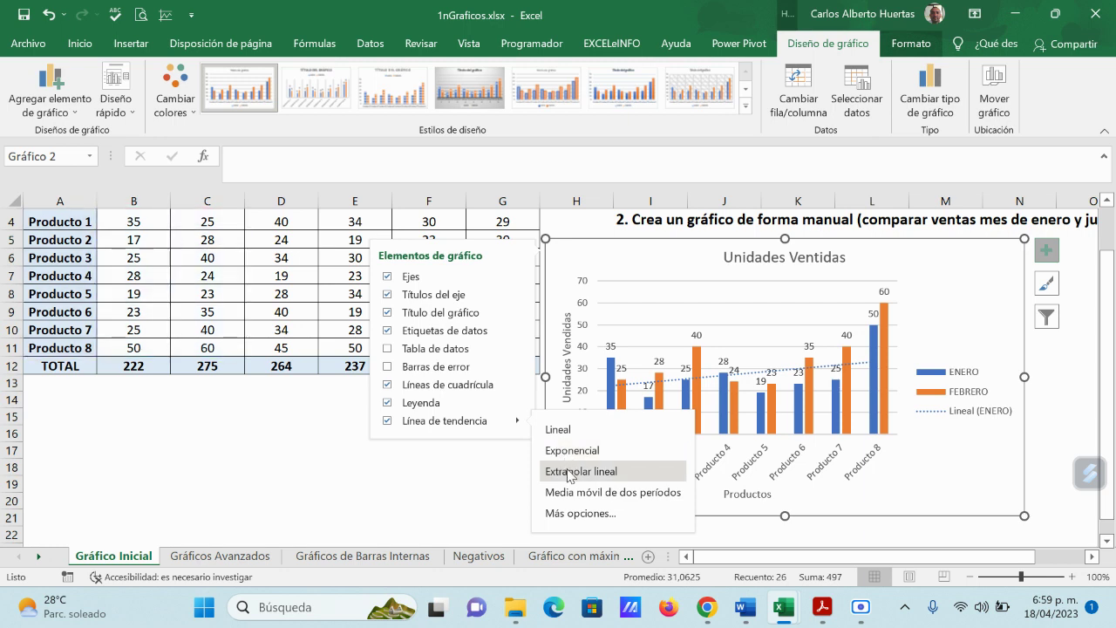
pyautogui.click(573, 494)
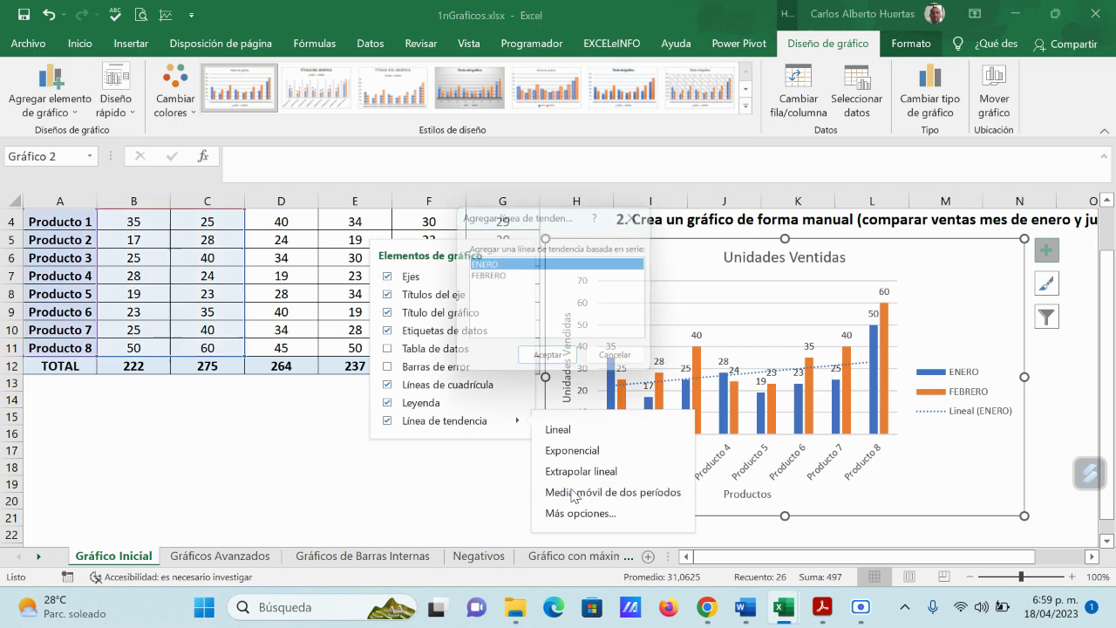
pyautogui.click(488, 278)
pyautogui.click(548, 362)
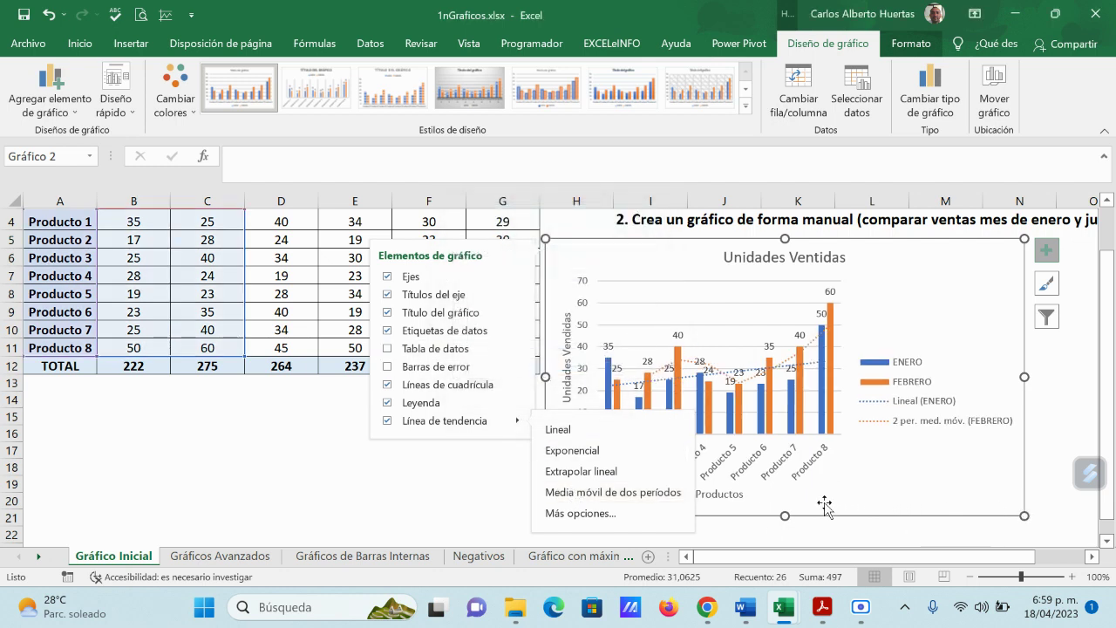
pyautogui.click(396, 515)
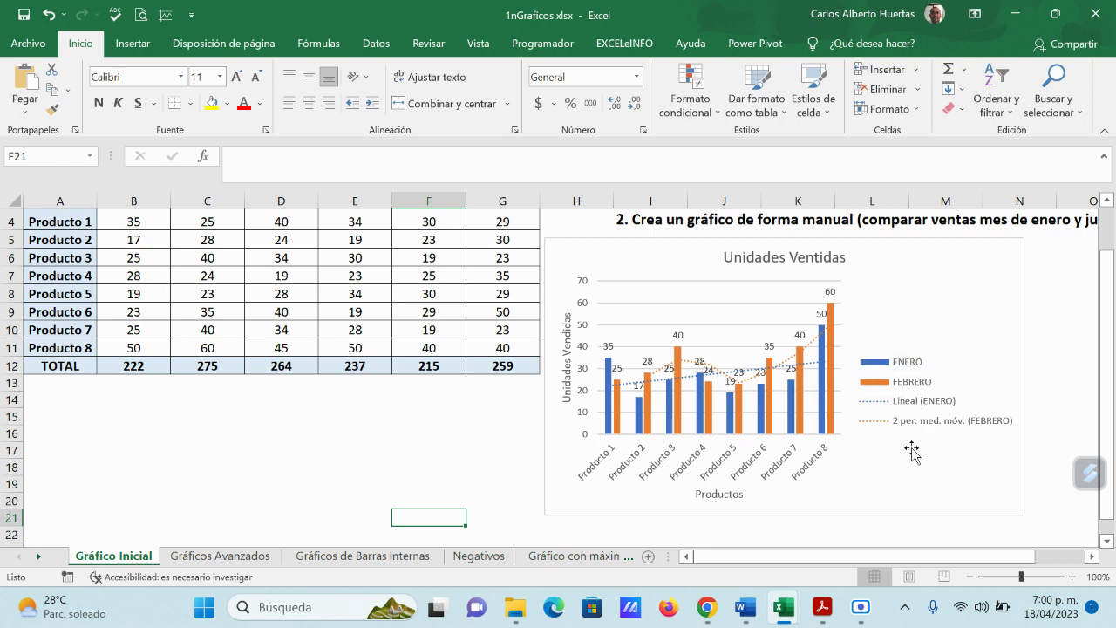
pyautogui.scroll(1, 909, 473)
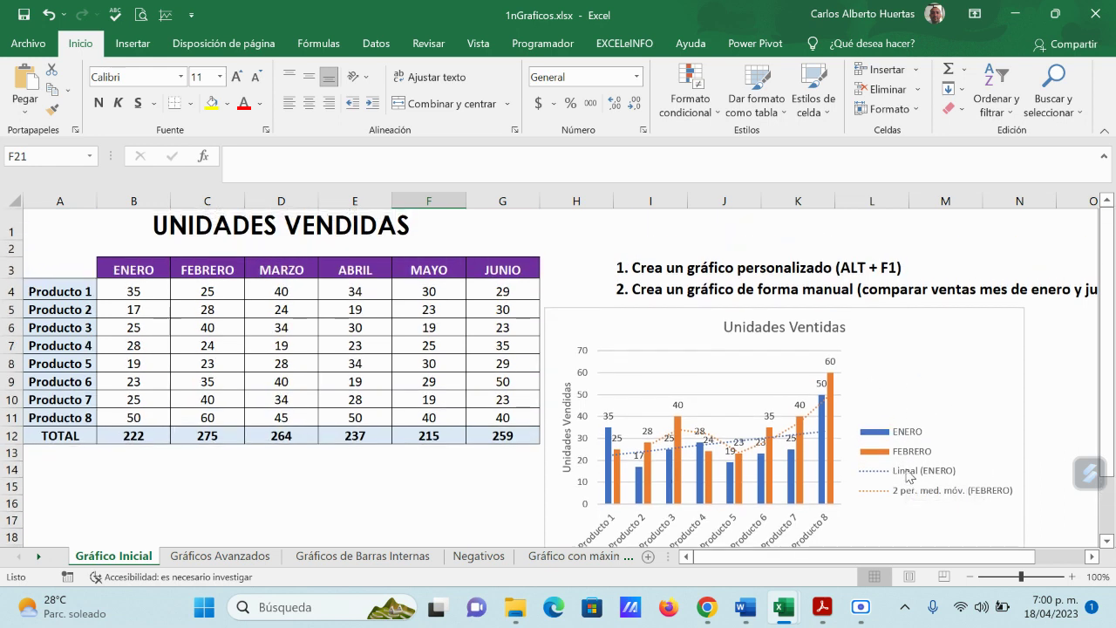
# Step: Remove all trendlines from the Unidades Ventidas chart through its chart elements
pyautogui.scroll(-1, 909, 474)
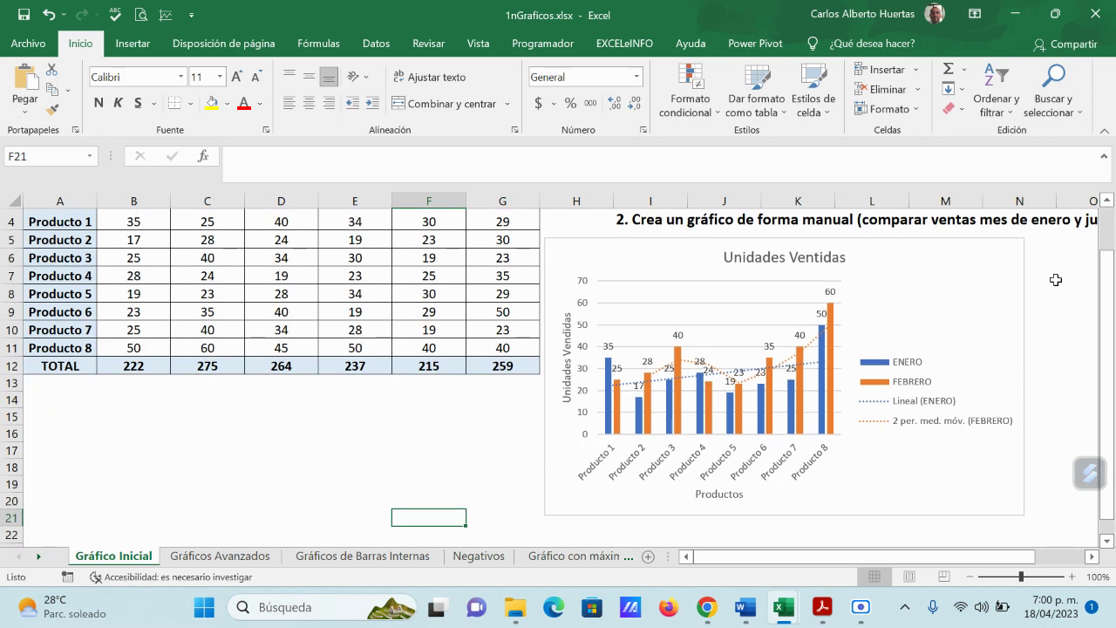
pyautogui.click(968, 280)
pyautogui.click(1045, 252)
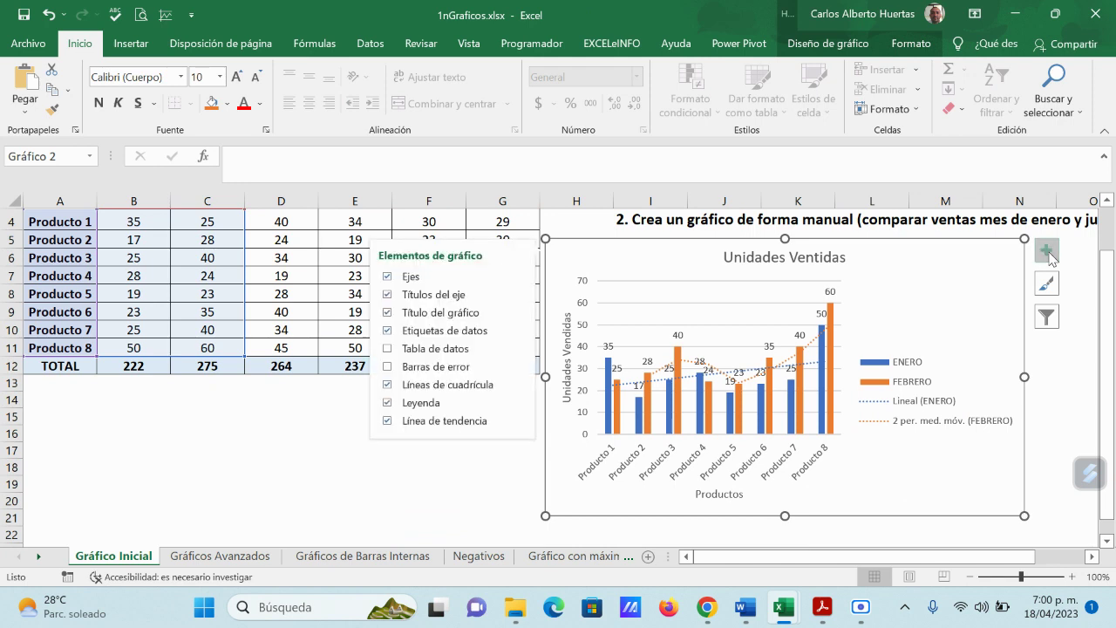
pyautogui.click(388, 423)
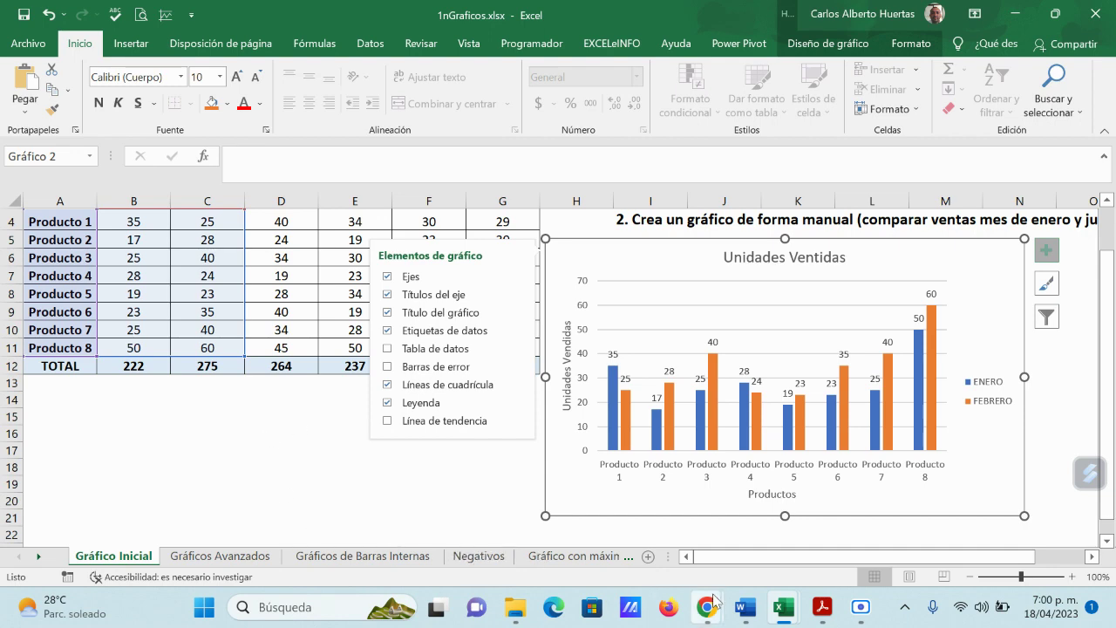
# Step: Switch to the Google Meet call in Chrome, admit the waiting participant, and return to the 1nGraficos.xlsx workbook in Excel
pyautogui.moveTo(706, 607)
pyautogui.click(538, 513)
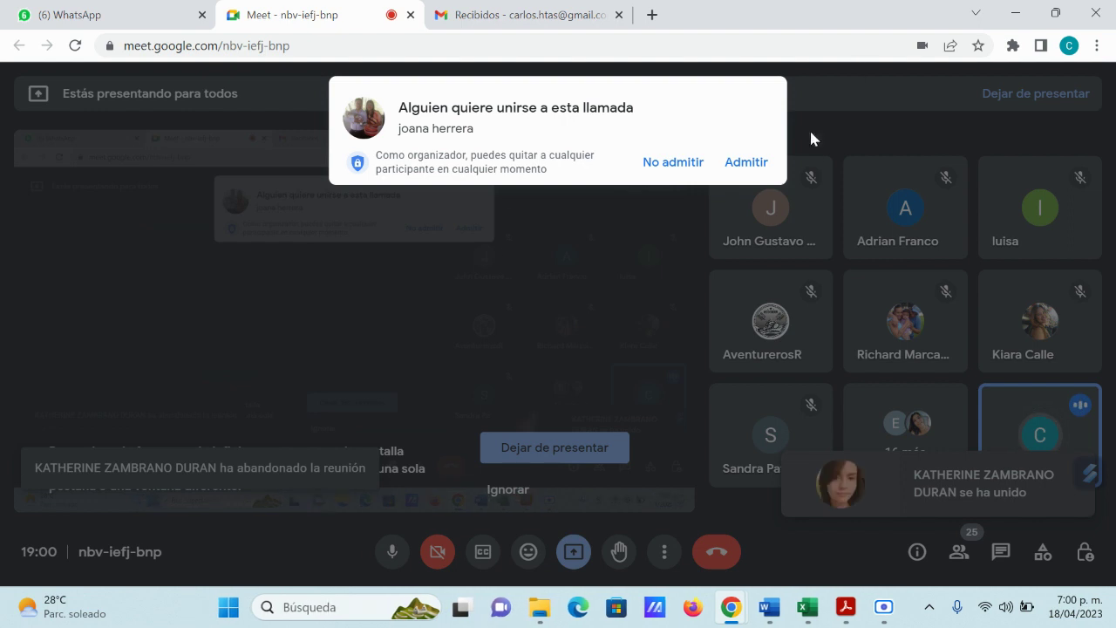
pyautogui.click(746, 163)
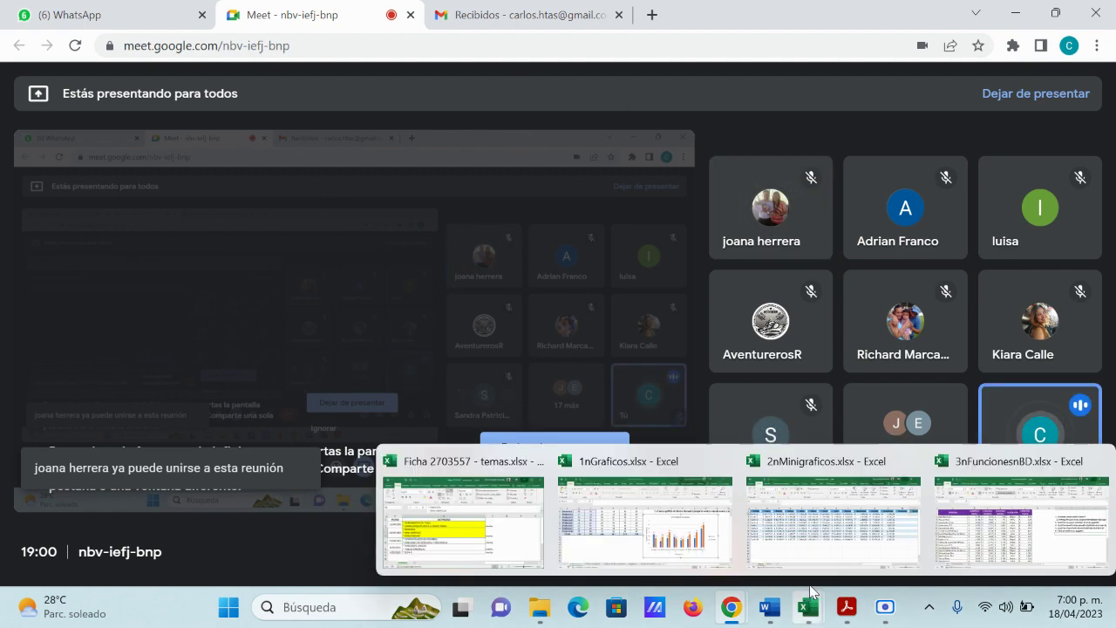
pyautogui.moveTo(845, 602)
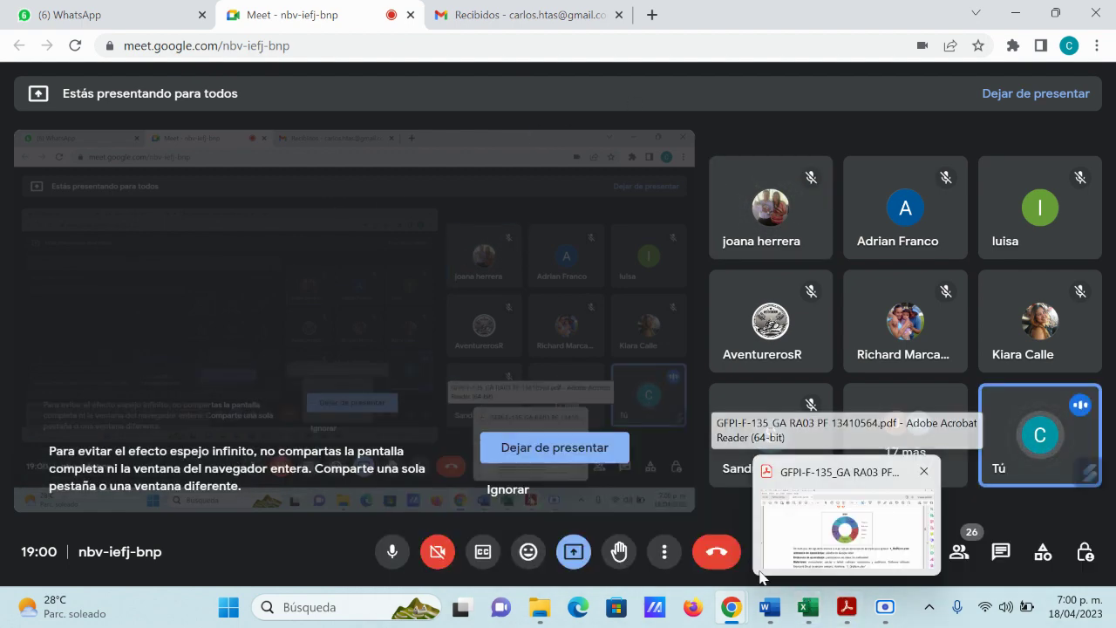
pyautogui.moveTo(804, 611)
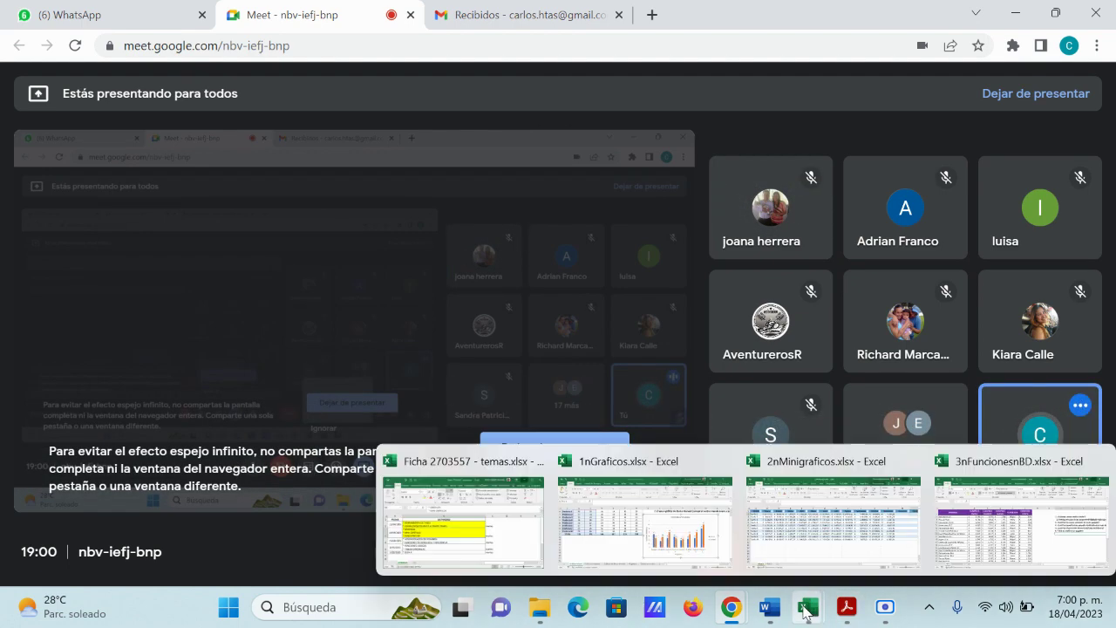
pyautogui.click(661, 534)
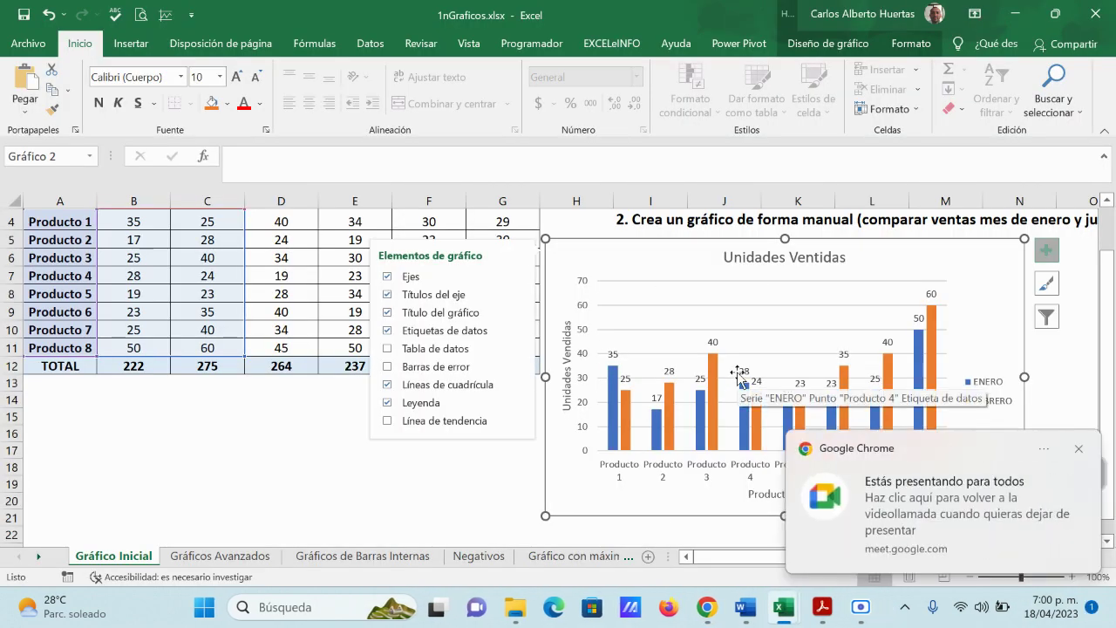
pyautogui.click(1082, 450)
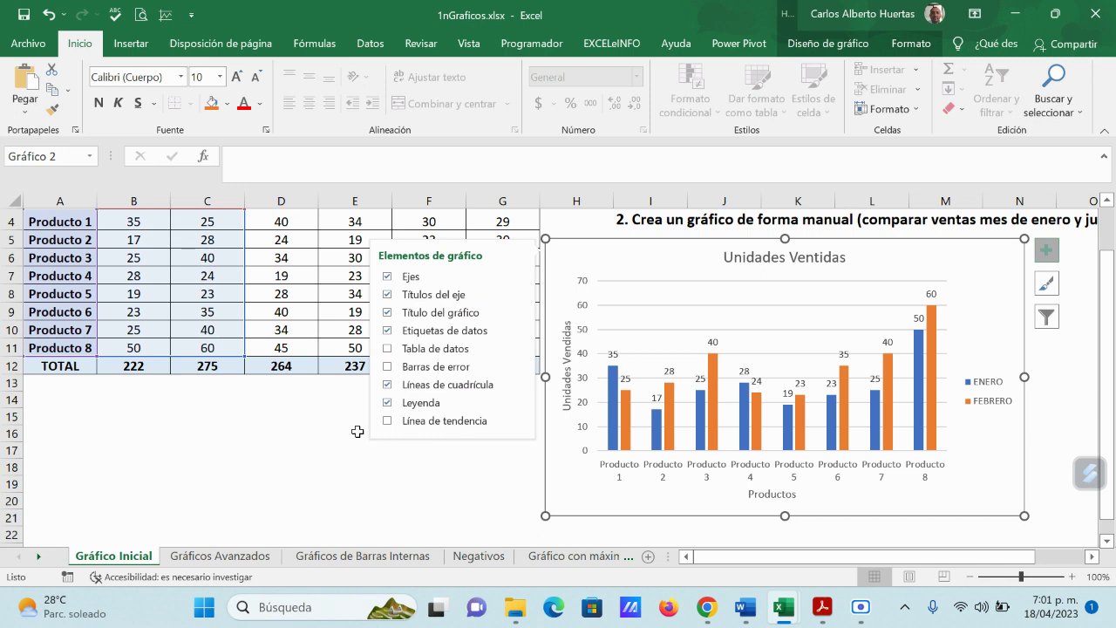
# Step: Examine the chart's additional axis formatting options, covering effects, fill, alignment and axis settings, and close them without changing anything
pyautogui.click(517, 280)
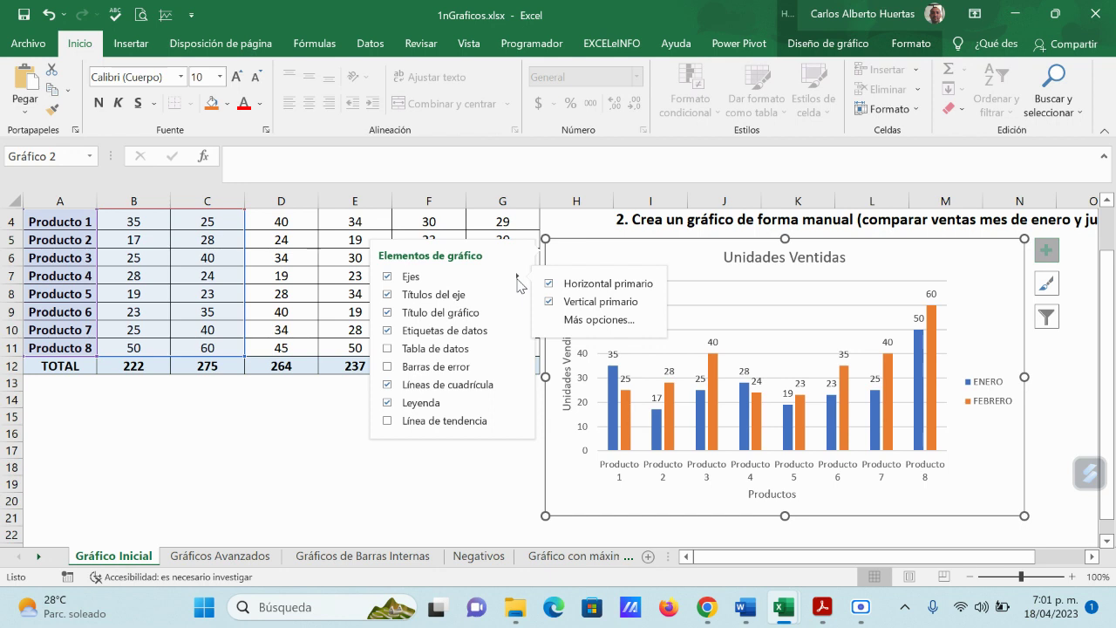
pyautogui.click(599, 319)
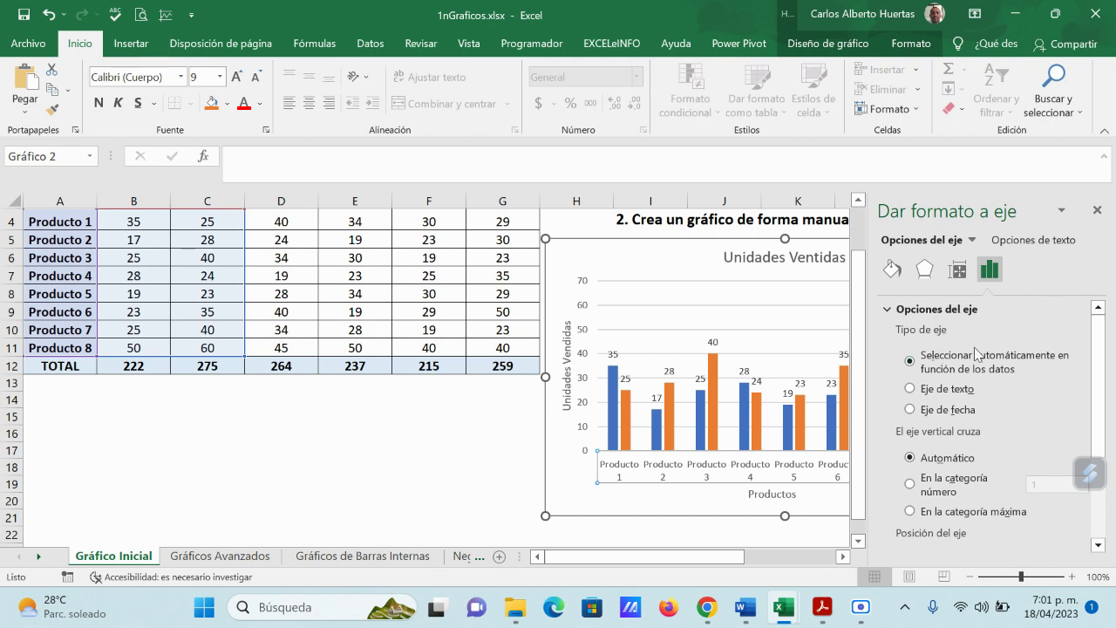
pyautogui.click(926, 272)
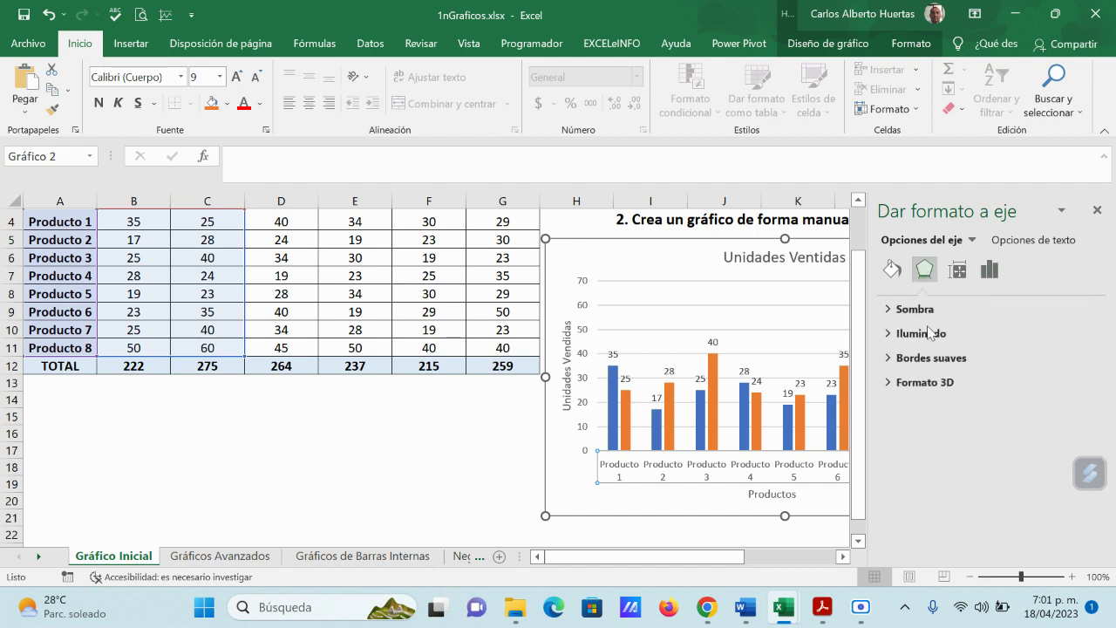
pyautogui.click(891, 272)
pyautogui.click(955, 272)
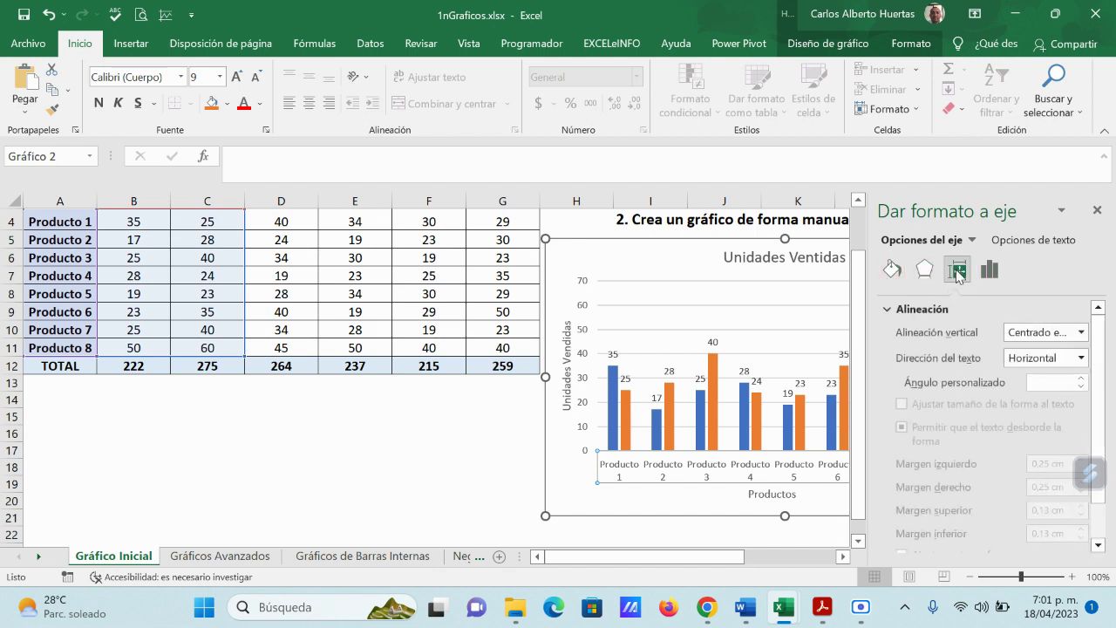
pyautogui.click(994, 271)
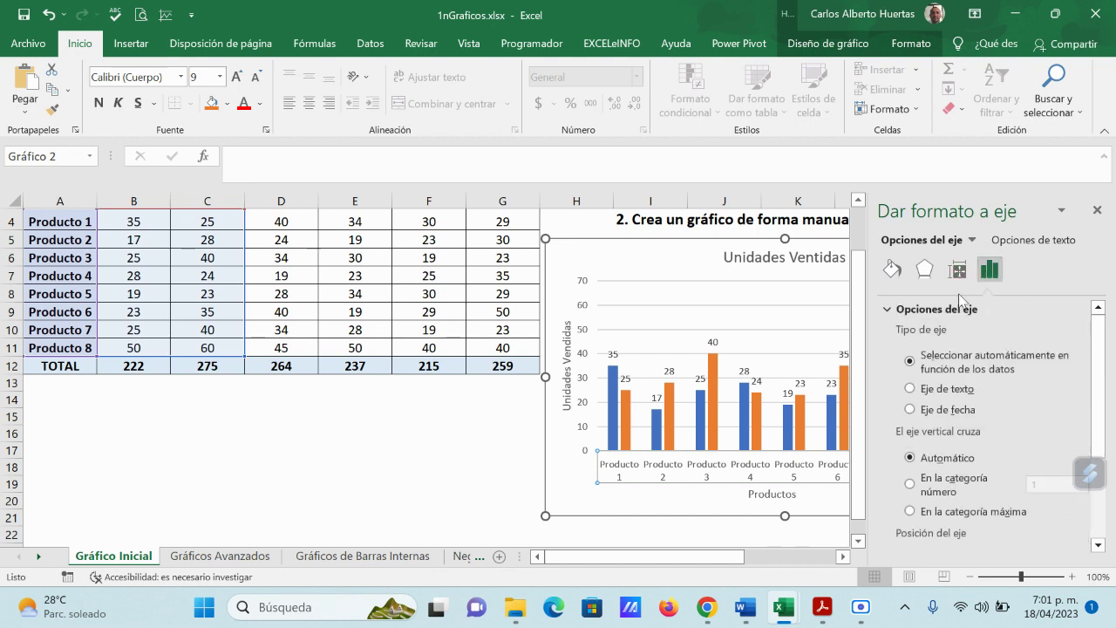
pyautogui.click(1097, 212)
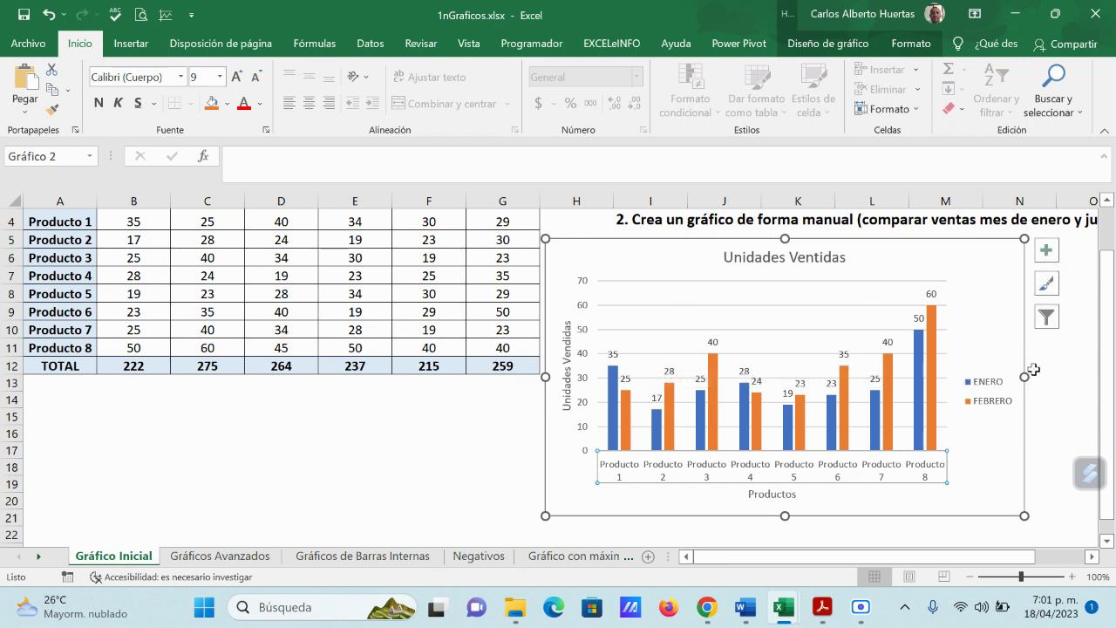
# Step: Display the style gallery for the Unidades Ventidas chart to review the available designs
pyautogui.scroll(1, 994, 396)
pyautogui.scroll(-1, 991, 388)
pyautogui.scroll(1, 872, 366)
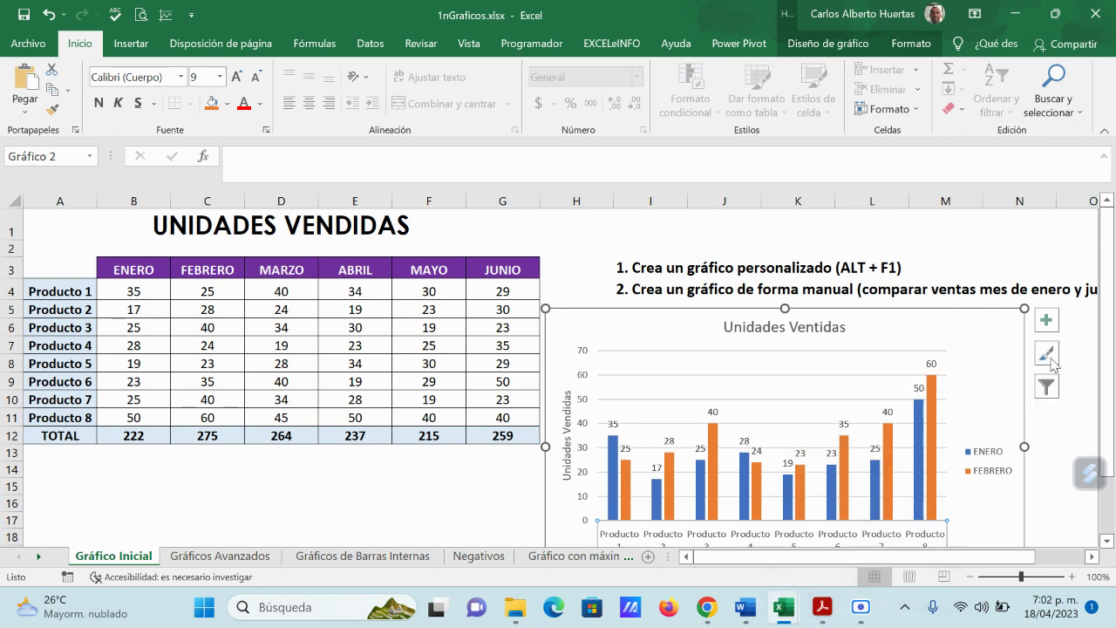
pyautogui.click(1047, 353)
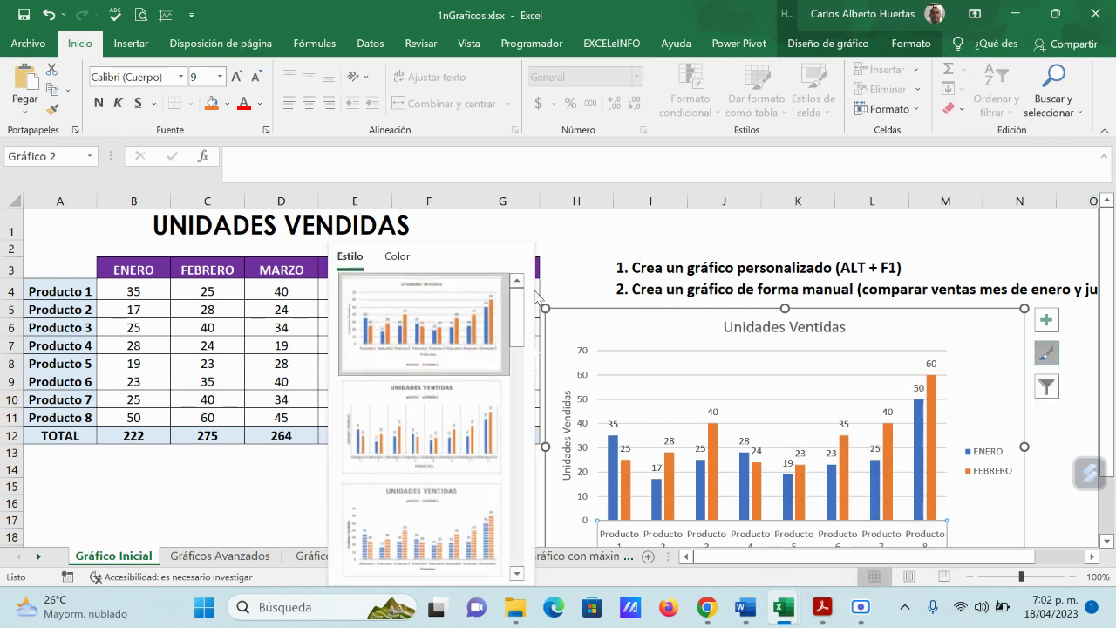
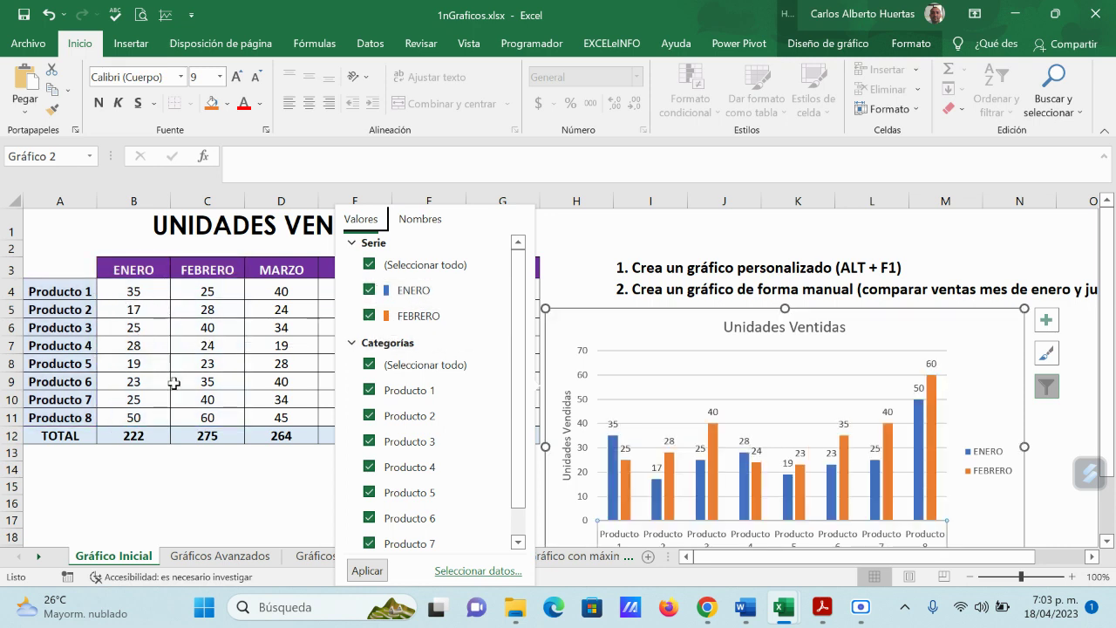
# Step: Filter the chart to the ENERO series alone, and switch the filter to show only the FEBRERO series
pyautogui.click(369, 316)
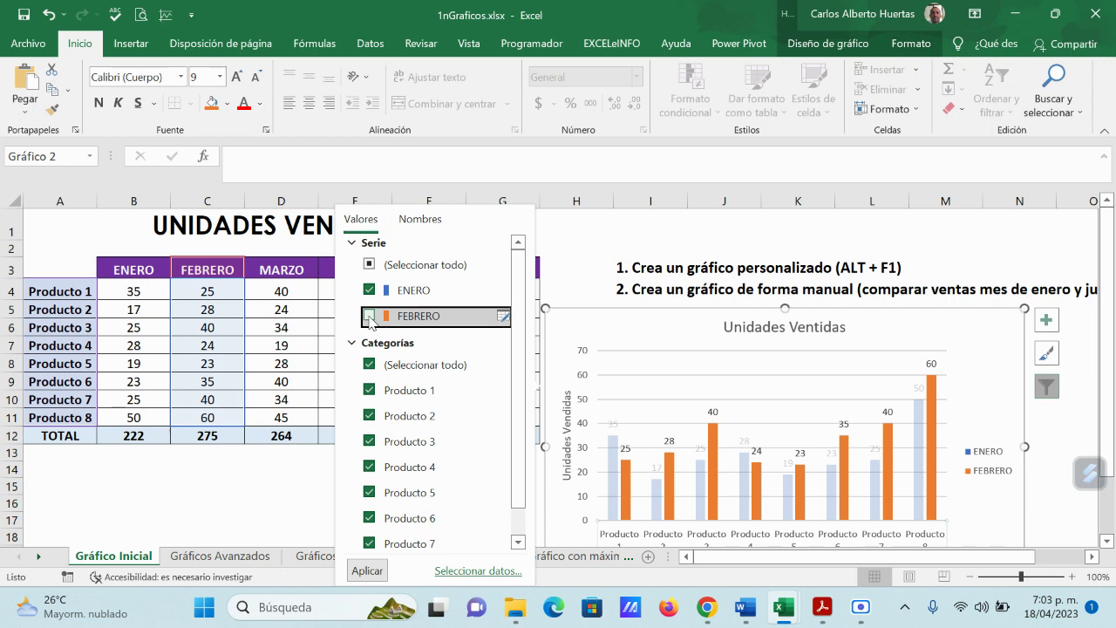
pyautogui.click(367, 571)
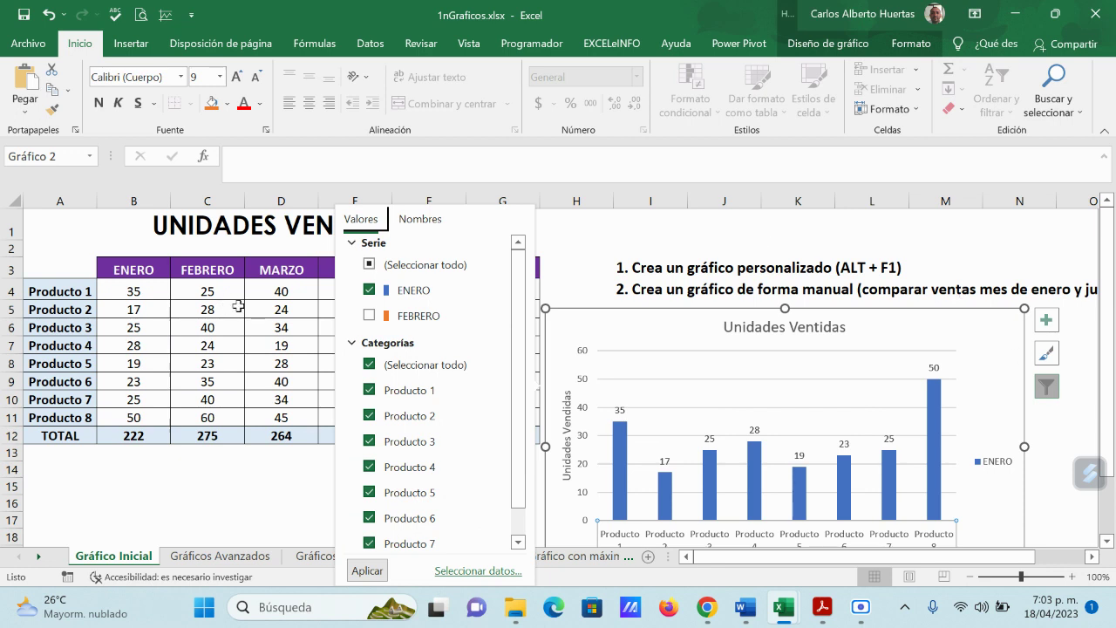
pyautogui.click(369, 289)
pyautogui.click(370, 316)
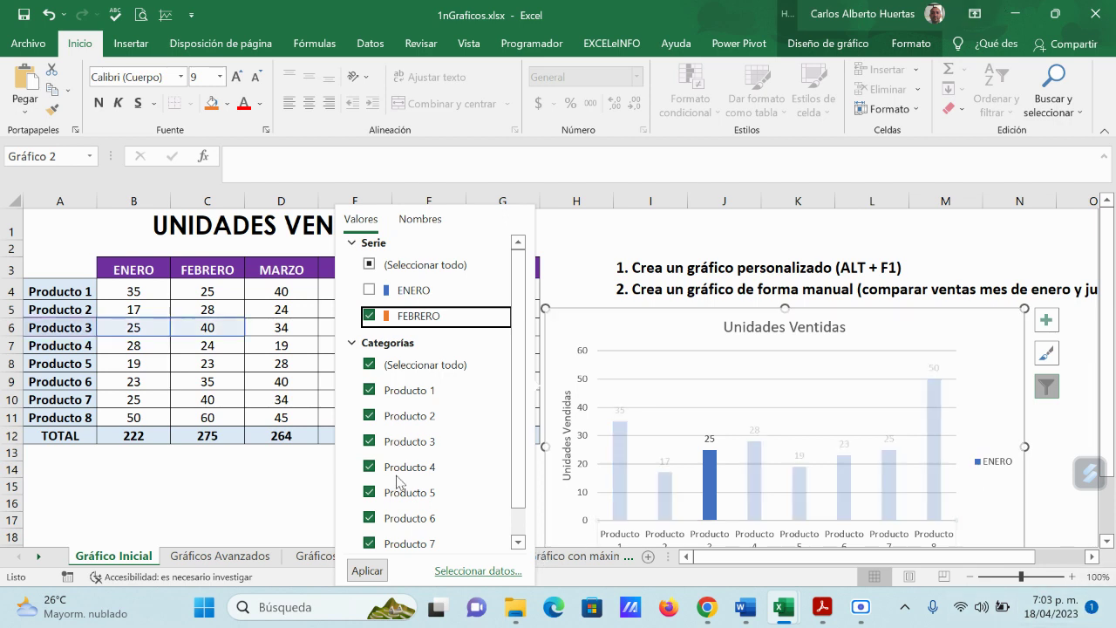
pyautogui.click(367, 570)
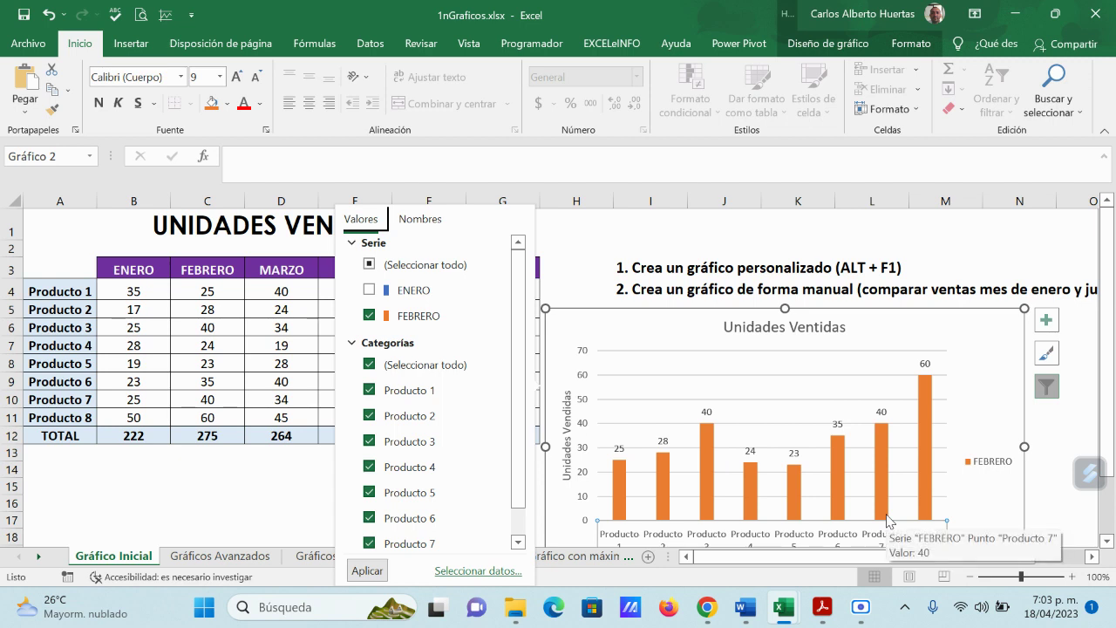
# Step: Select individual FEBRERO columns one after another, from Producto 8 to Producto 5, and return the selection to the whole chart
pyautogui.click(925, 437)
pyautogui.click(926, 437)
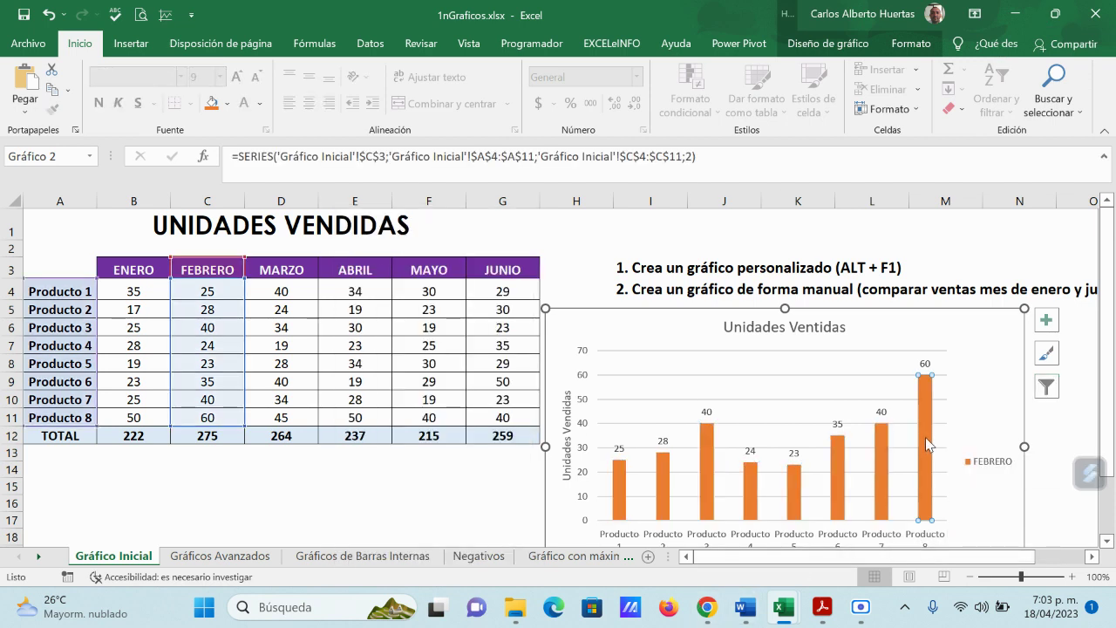
pyautogui.click(711, 477)
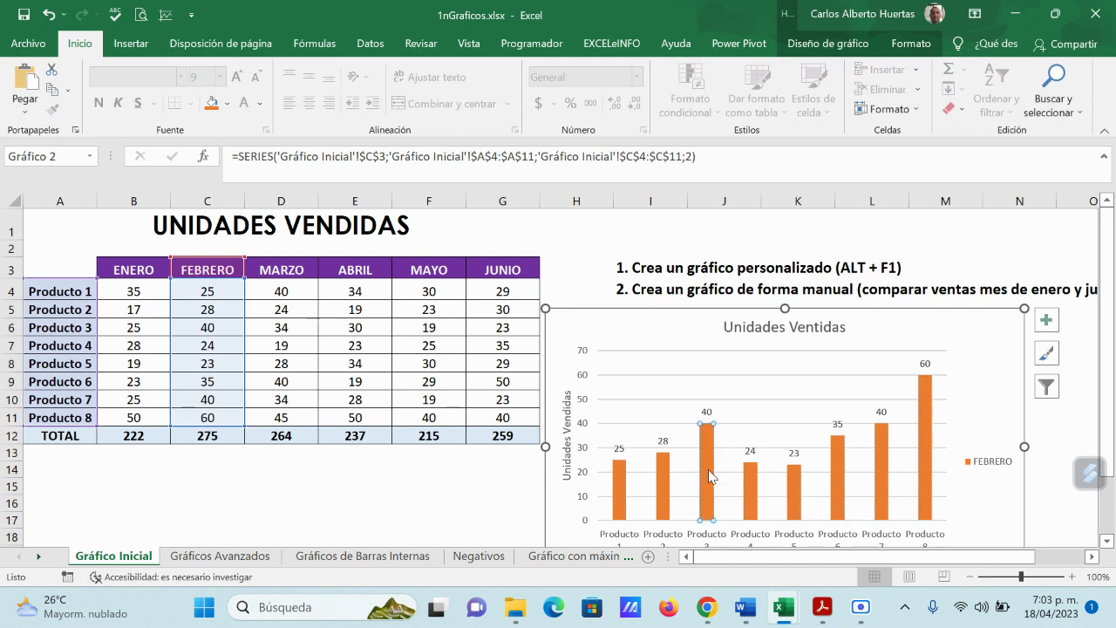
pyautogui.click(666, 485)
pyautogui.click(625, 489)
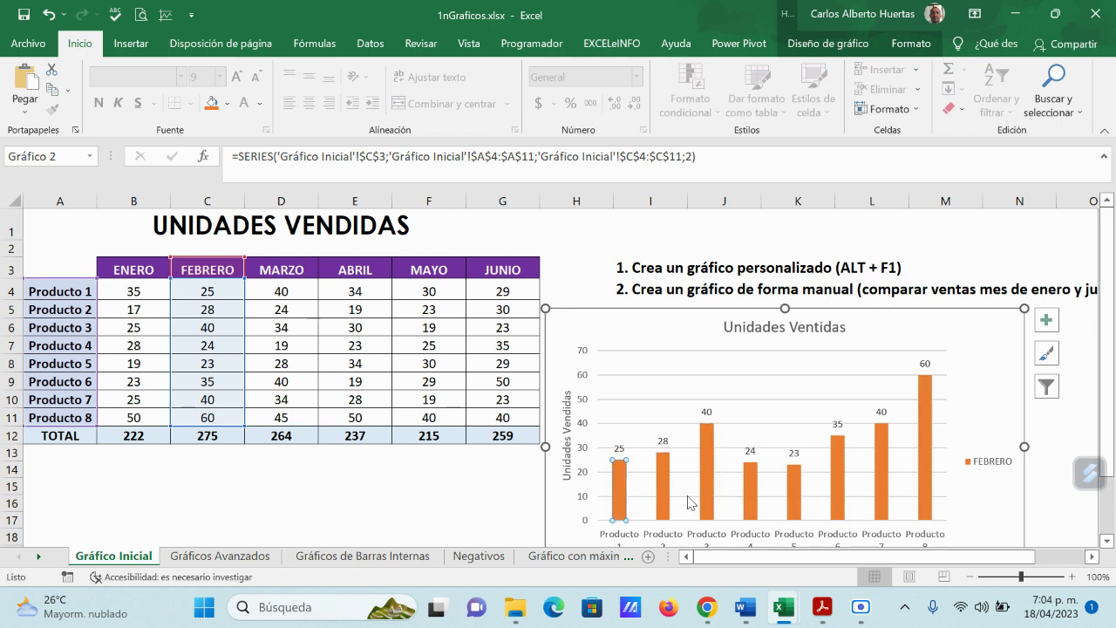
pyautogui.click(751, 497)
pyautogui.click(795, 497)
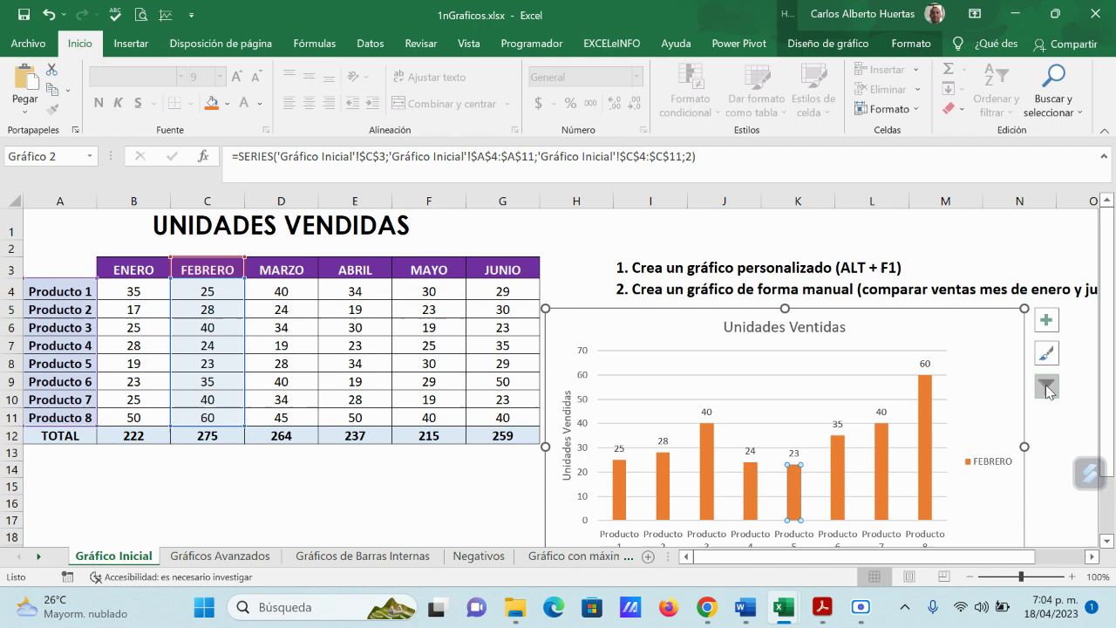
pyautogui.click(989, 364)
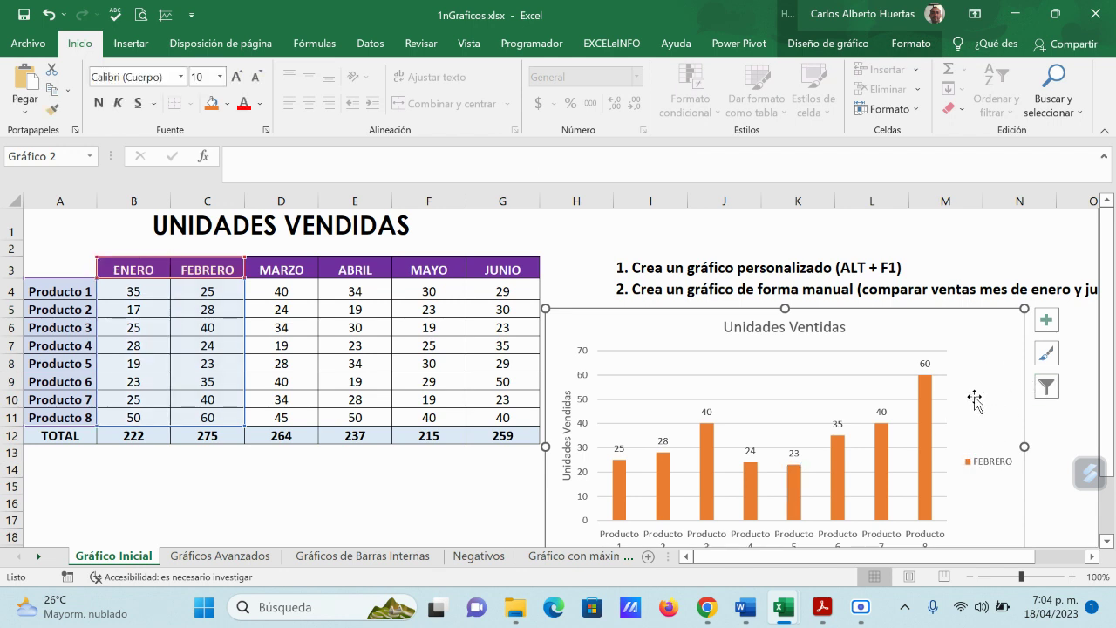
# Step: Look at the series and fill formatting options of the Producto 8 column and close them without changes
pyautogui.click(927, 421)
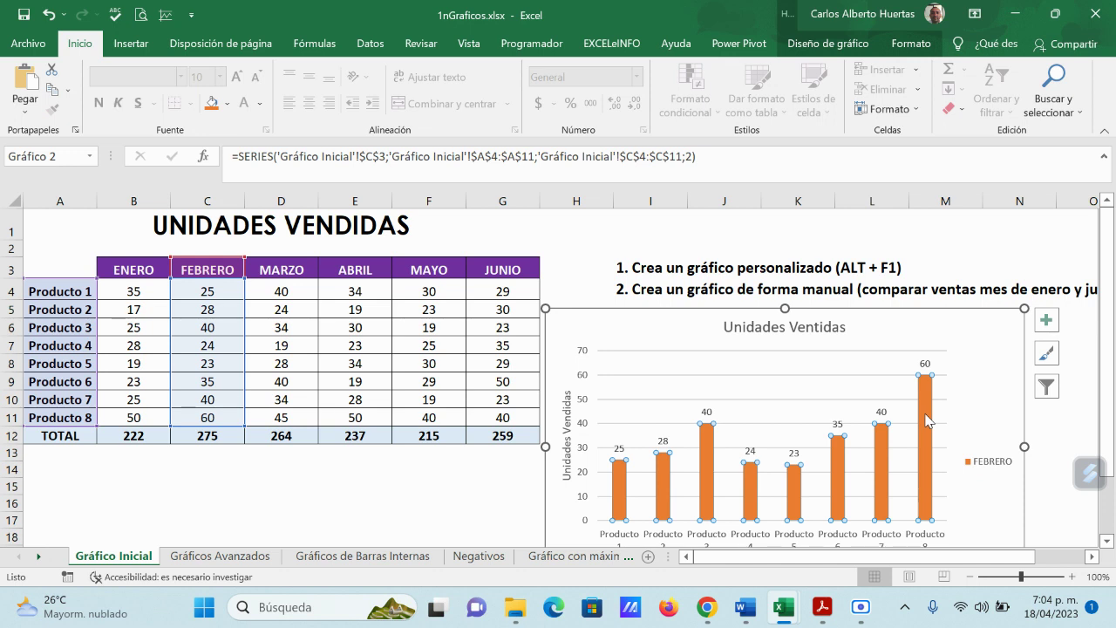
pyautogui.doubleClick(927, 421)
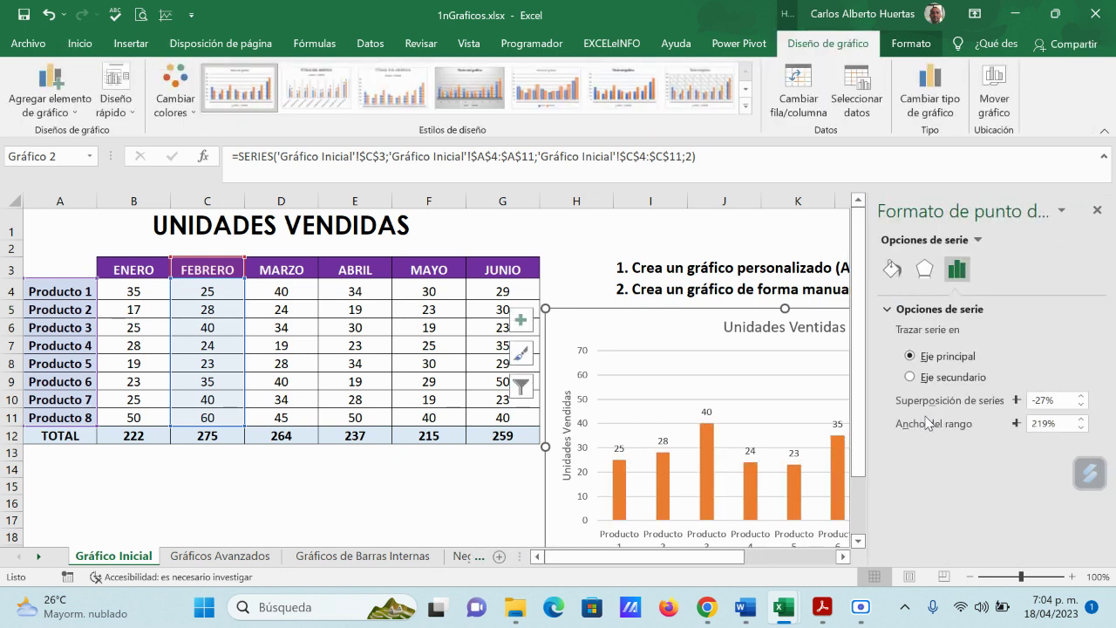
pyautogui.click(893, 270)
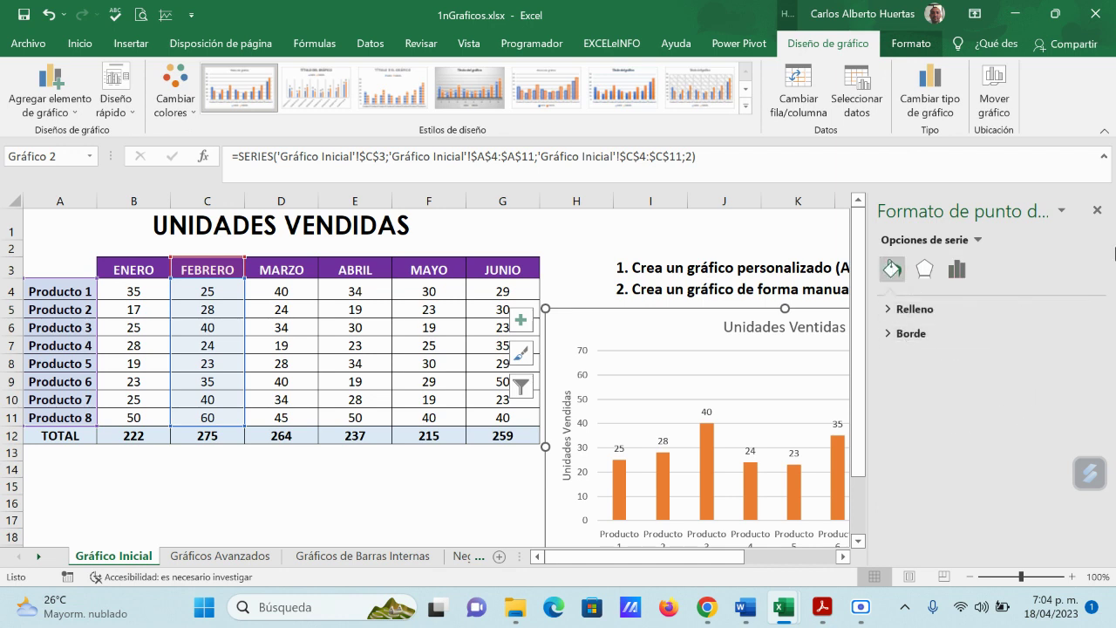
pyautogui.click(1097, 213)
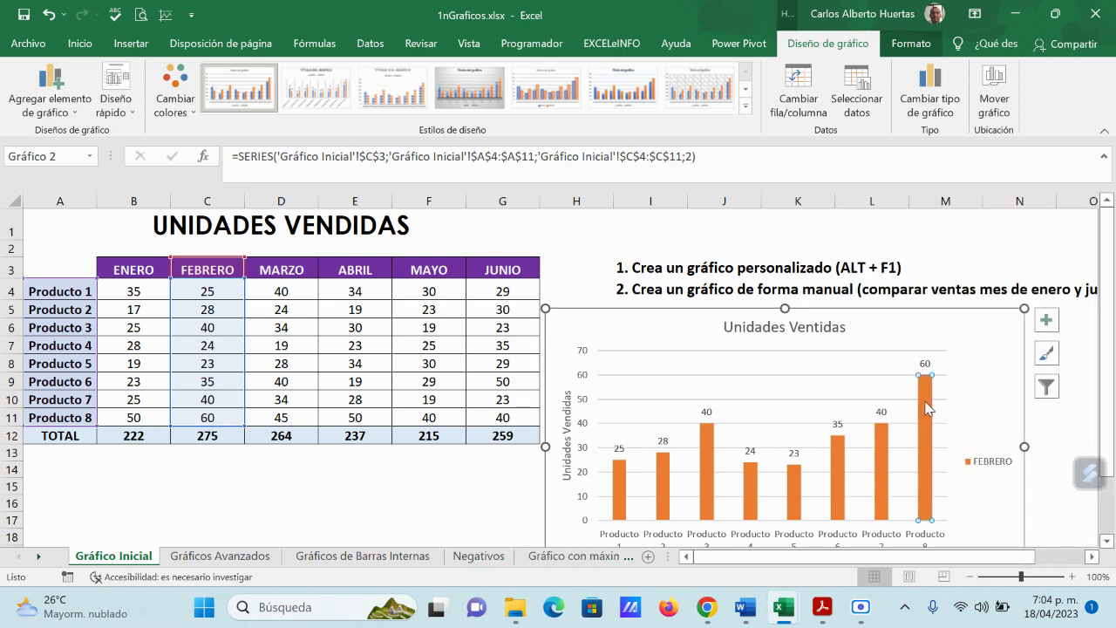
# Step: Select the whole FEBRERO series and preview the alternative chart designs in the style gallery without applying one
pyautogui.moveTo(924, 422)
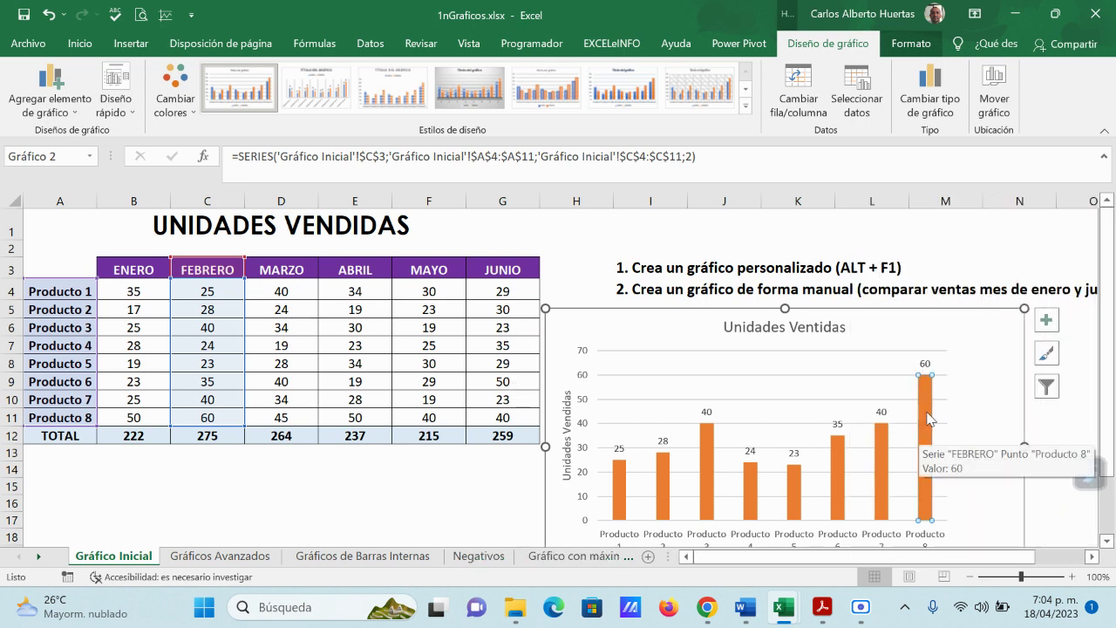
pyautogui.click(953, 449)
pyautogui.click(925, 443)
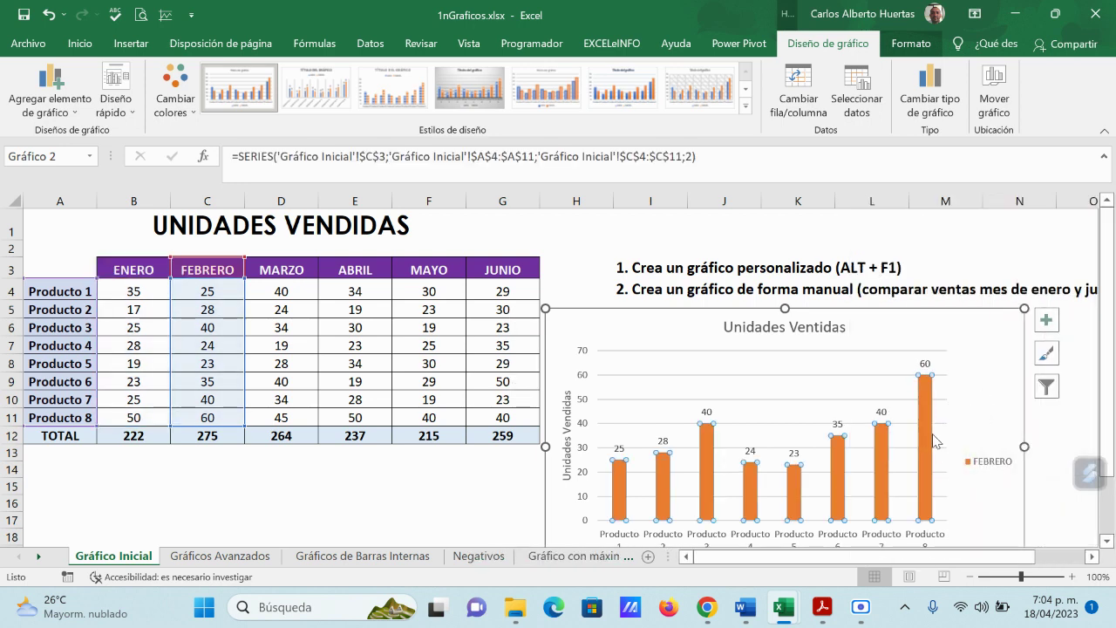
pyautogui.click(1045, 355)
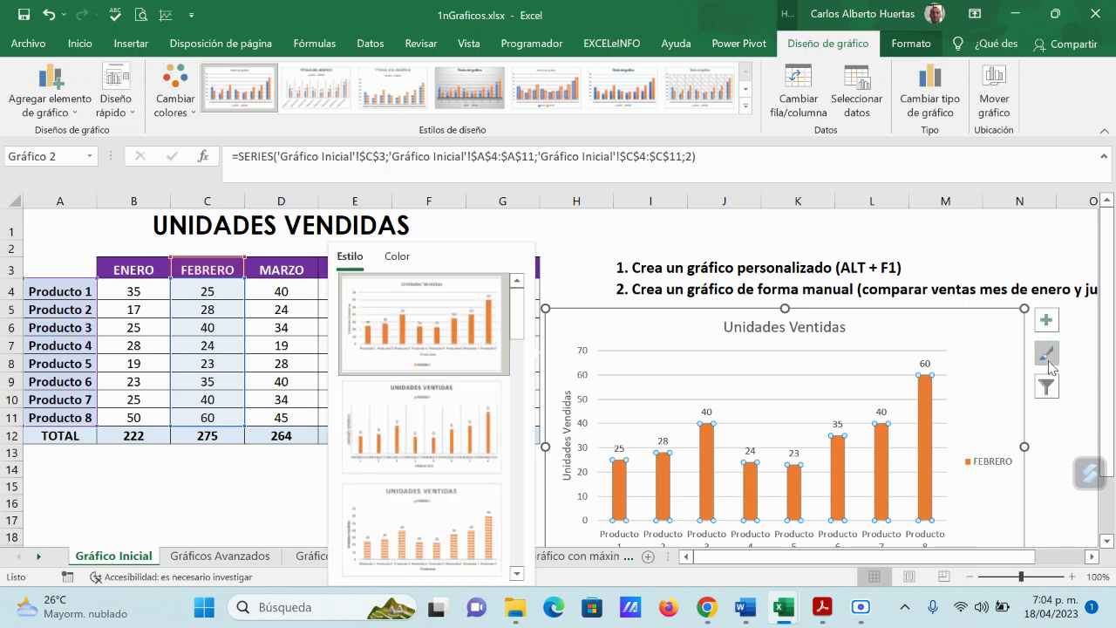
pyautogui.click(1046, 355)
pyautogui.click(1046, 355)
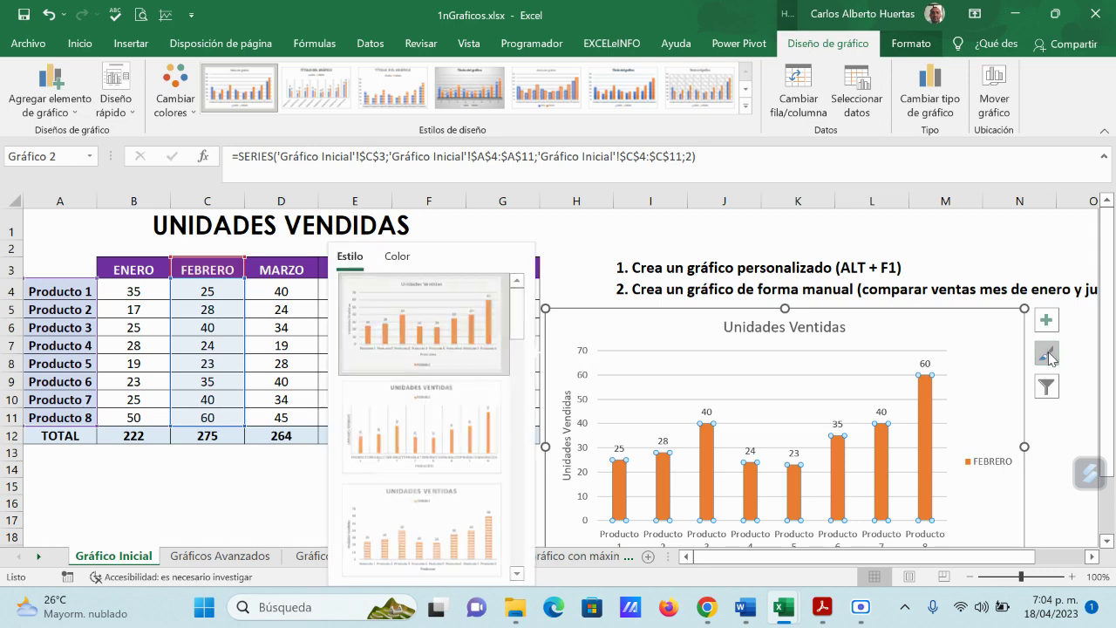
pyautogui.click(1046, 355)
pyautogui.click(1046, 355)
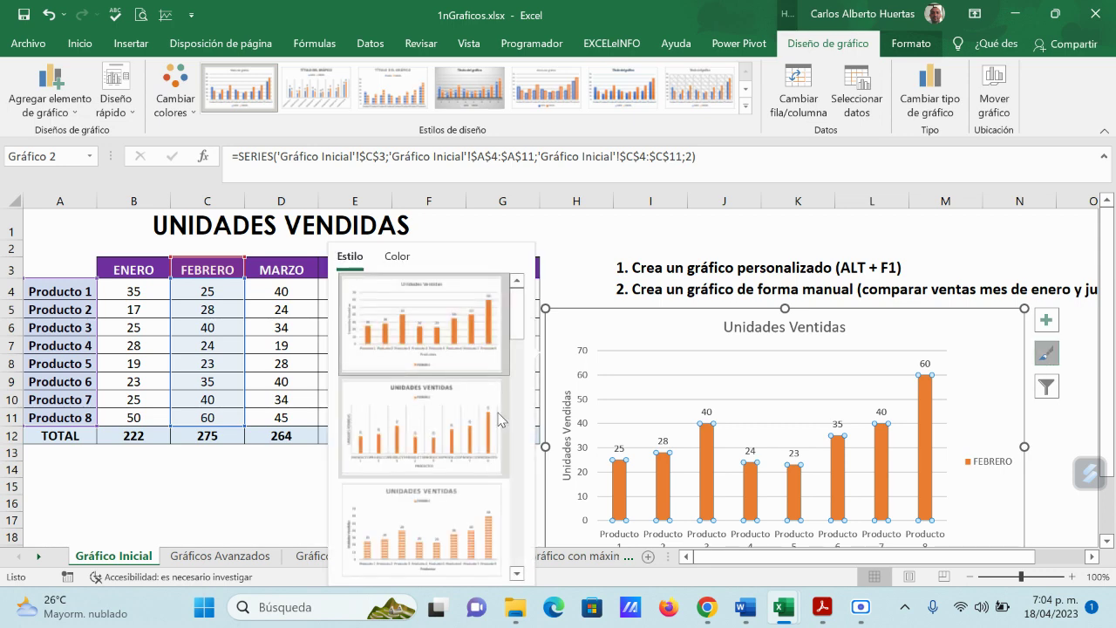
pyautogui.scroll(-5, 499, 425)
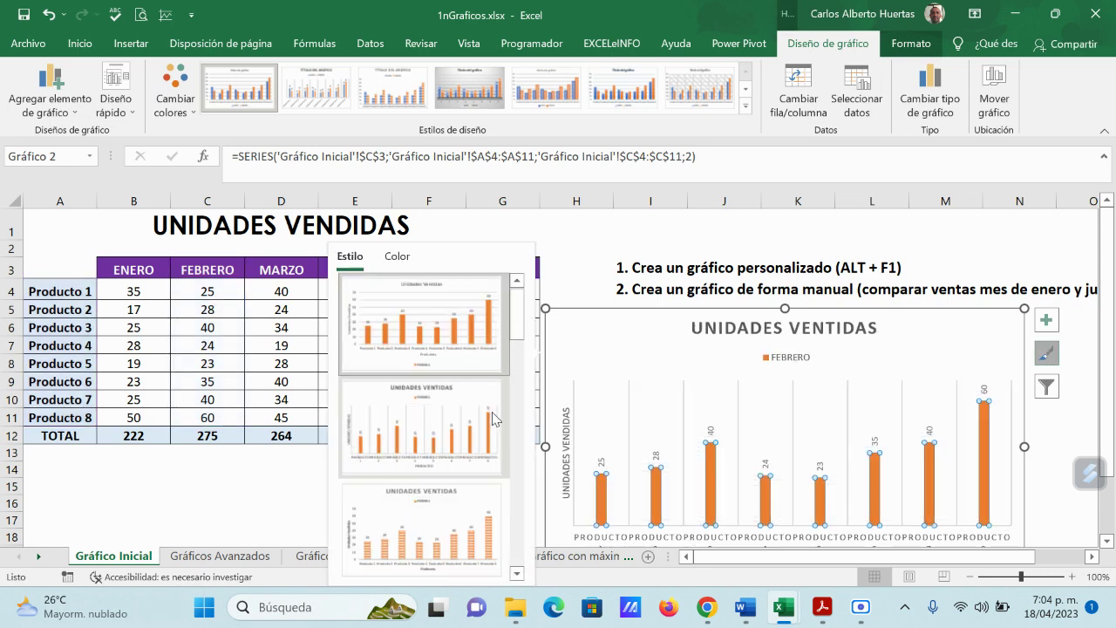
# Step: Recolor the chart with the light-to-dark gray monochromatic palette and deselect it
pyautogui.click(403, 258)
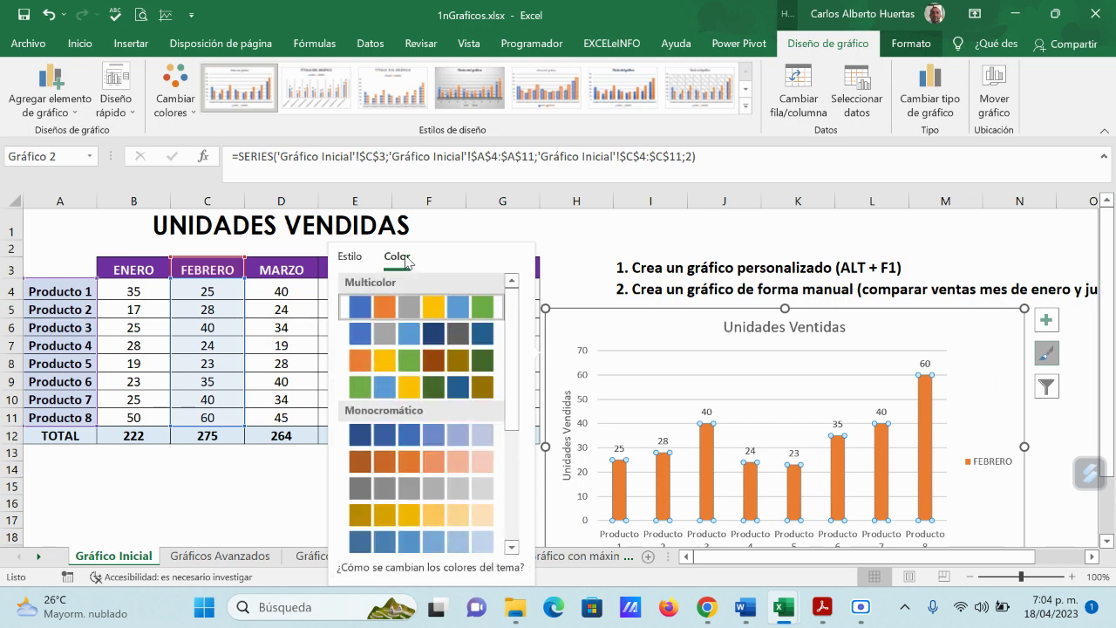
pyautogui.scroll(-3, 414, 462)
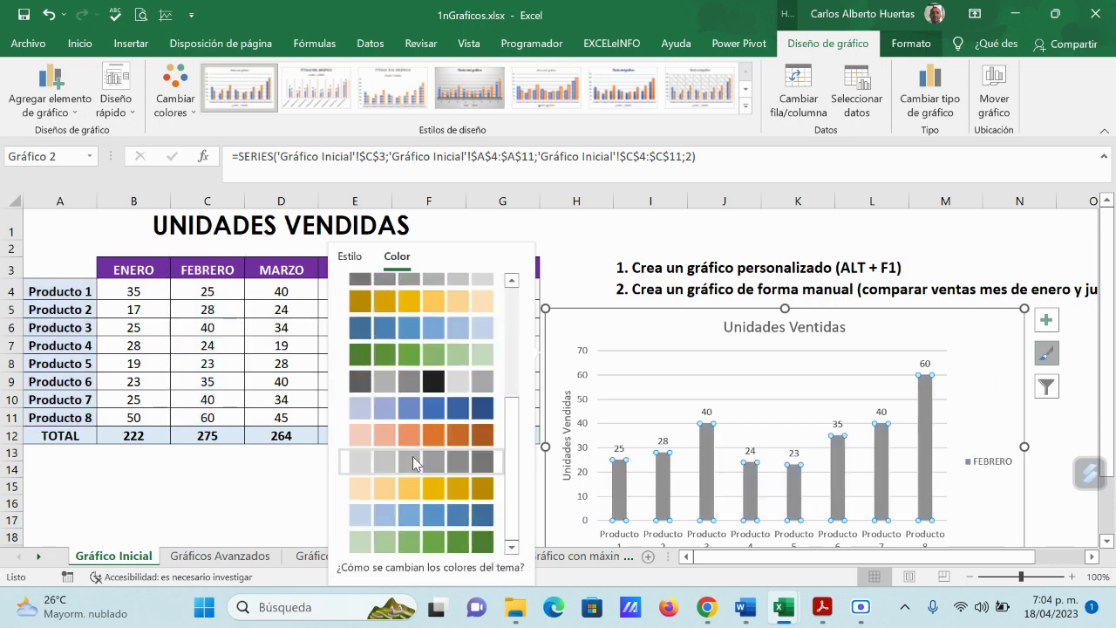
pyautogui.scroll(4, 411, 464)
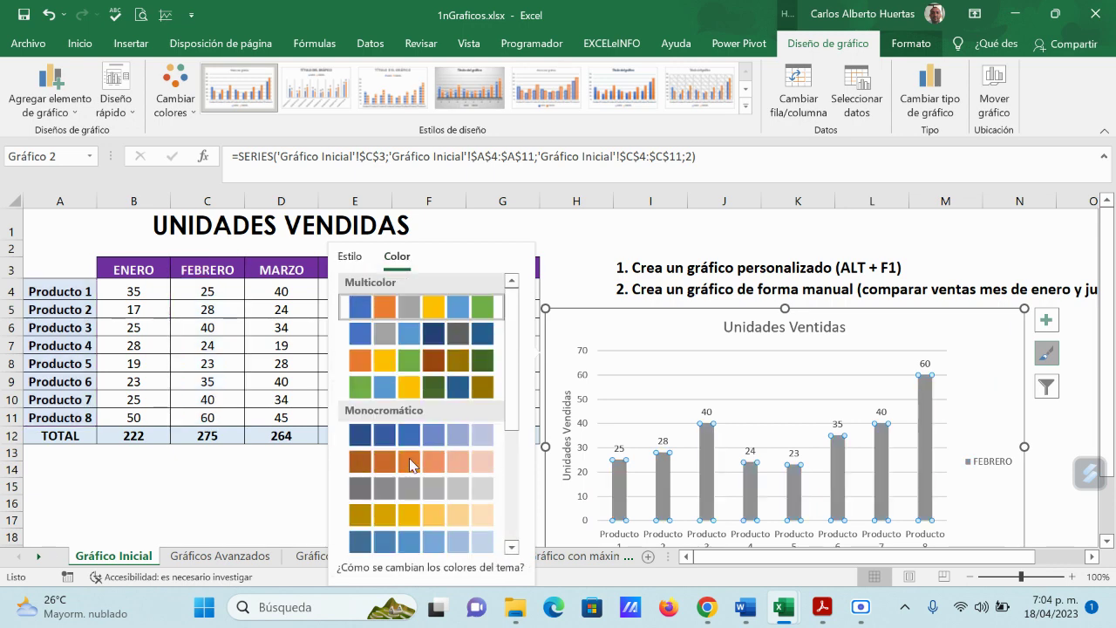
pyautogui.scroll(-5, 413, 465)
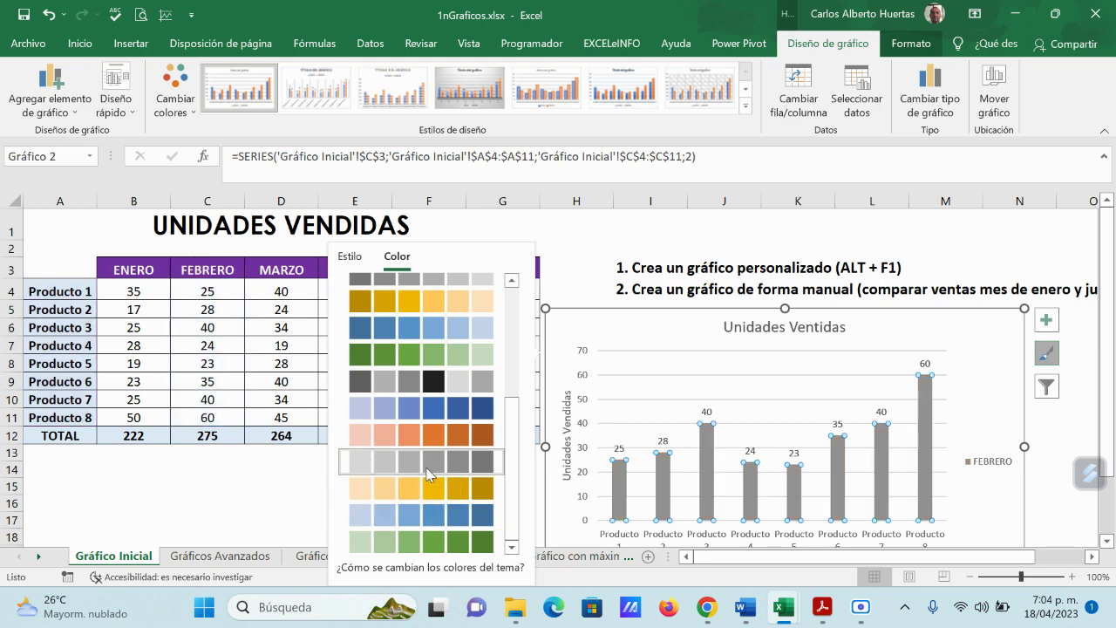
pyautogui.click(1064, 229)
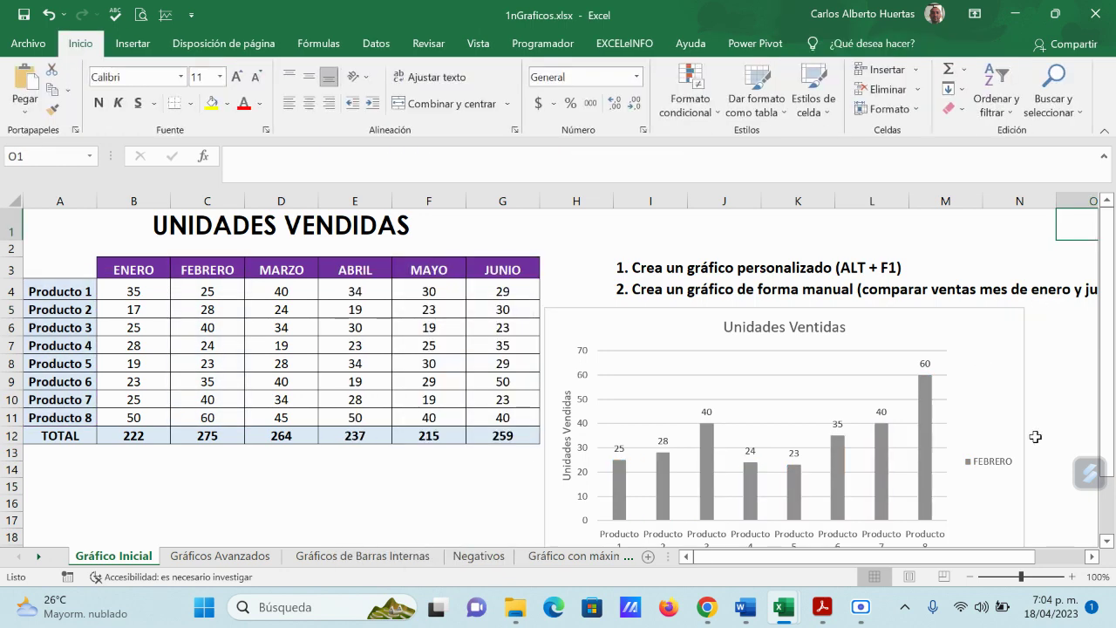
# Step: Add the ENERO series back through the chart filter so both ENERO and FEBRERO are plotted
pyautogui.click(997, 399)
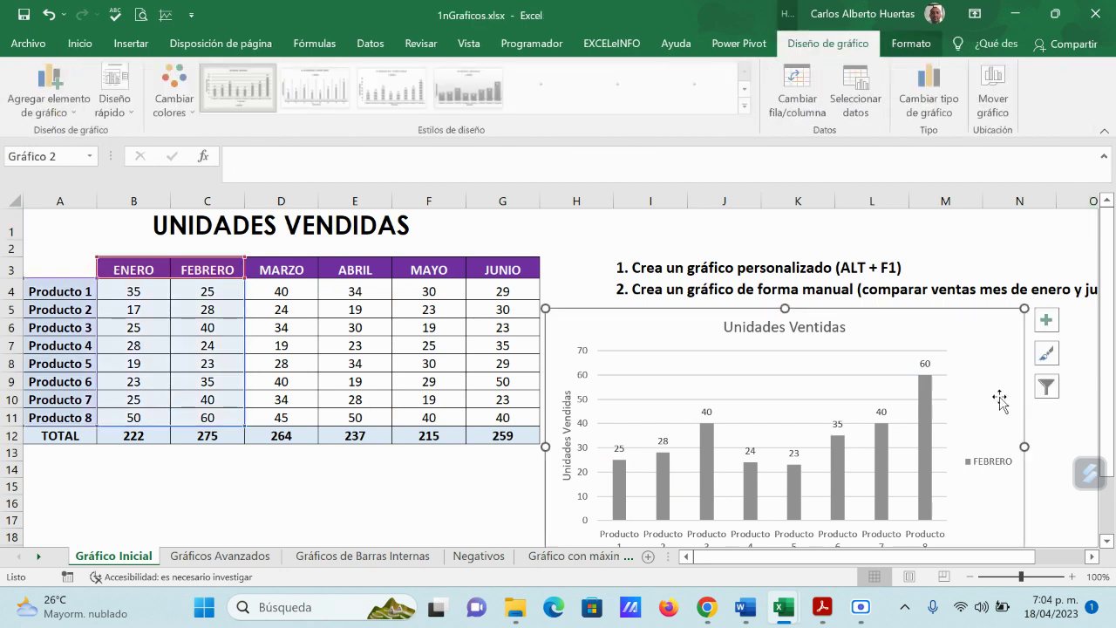
pyautogui.click(1046, 390)
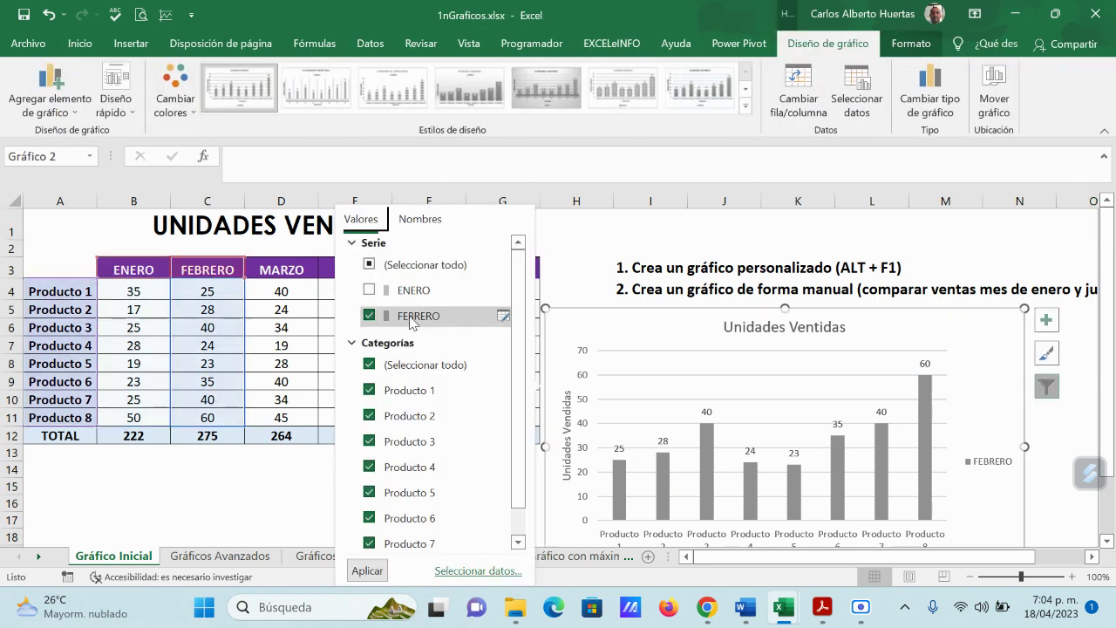
pyautogui.click(371, 291)
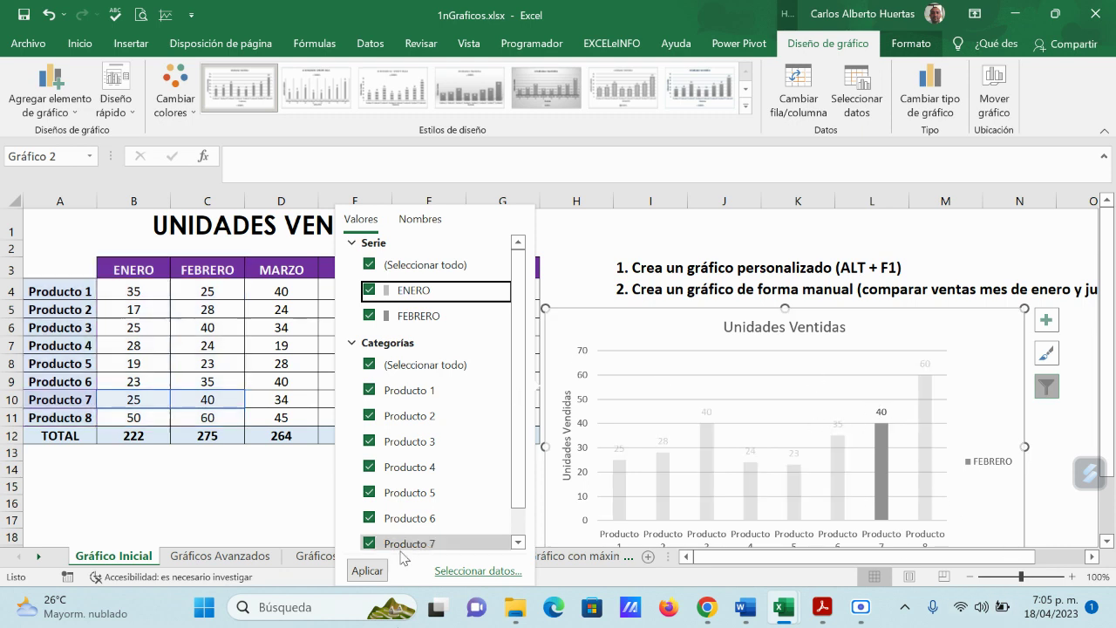
pyautogui.click(367, 570)
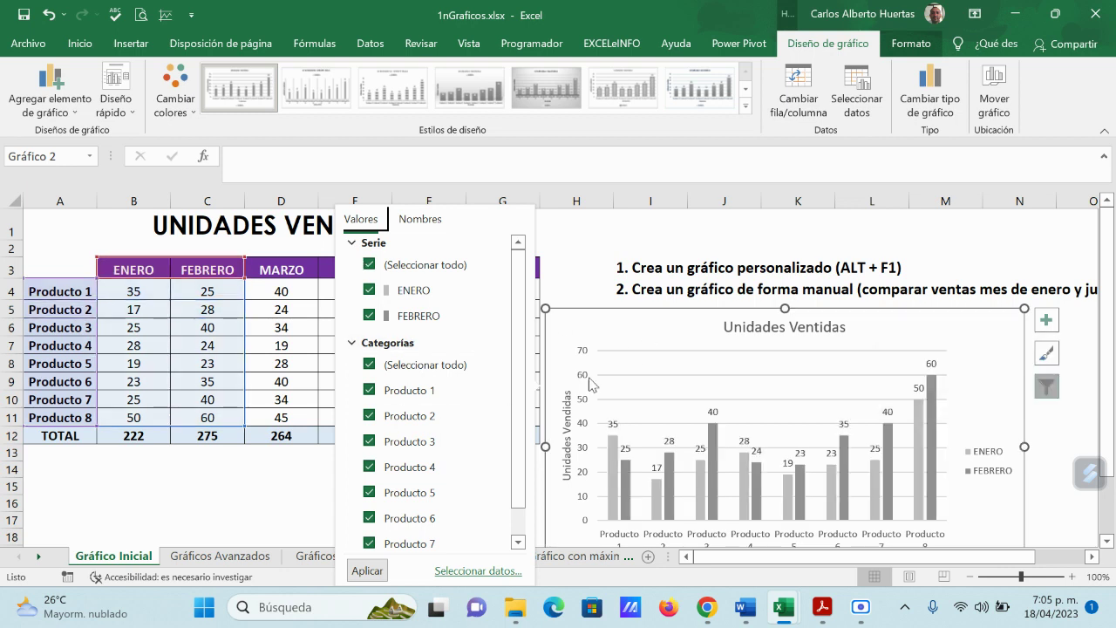
pyautogui.click(367, 572)
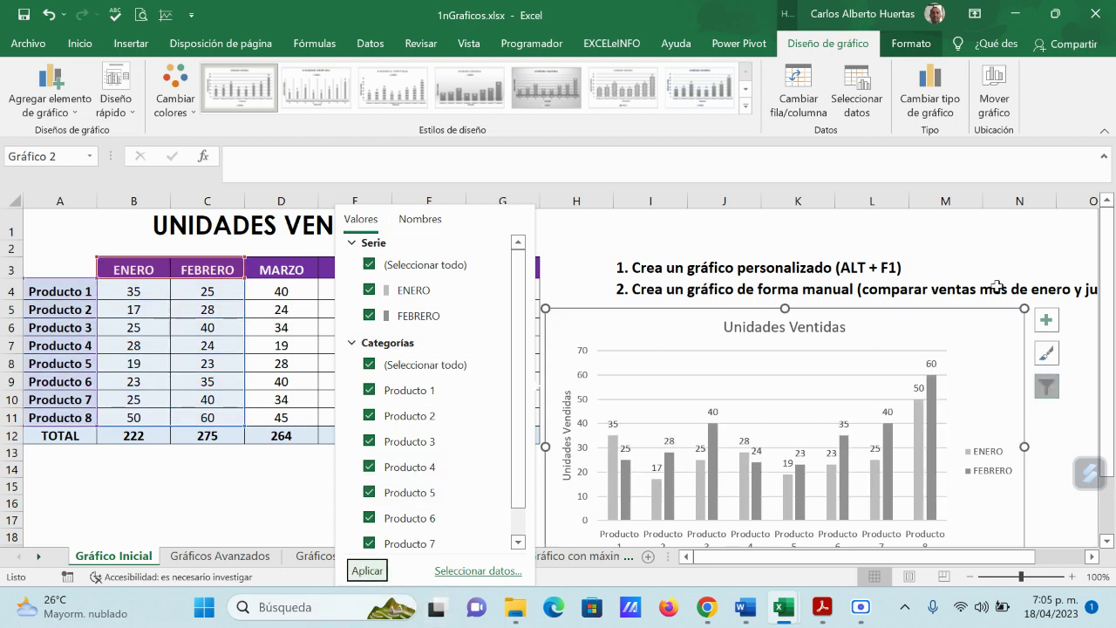
pyautogui.click(1071, 436)
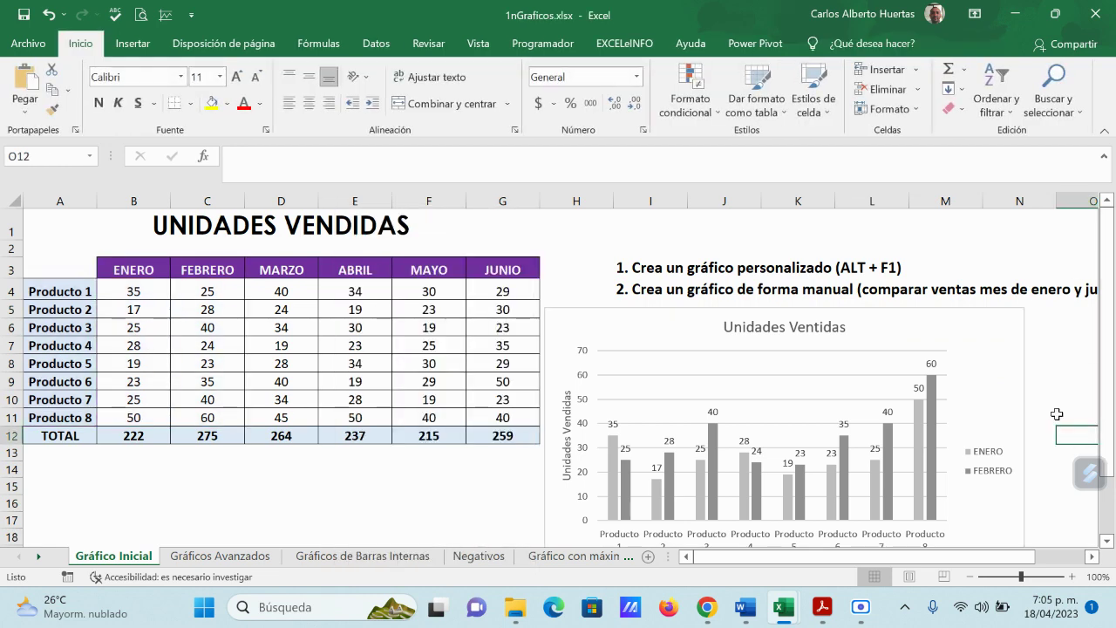
# Step: Recolor the chart with the first multicolor palette, giving ENERO blue and FEBRERO orange columns
pyautogui.click(999, 382)
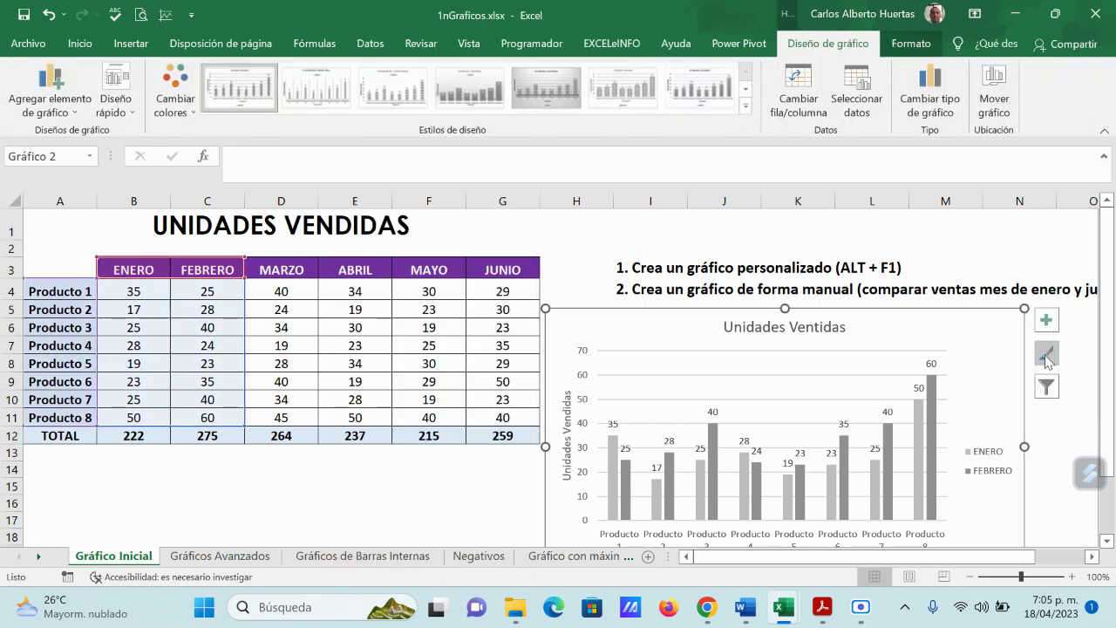
pyautogui.click(933, 432)
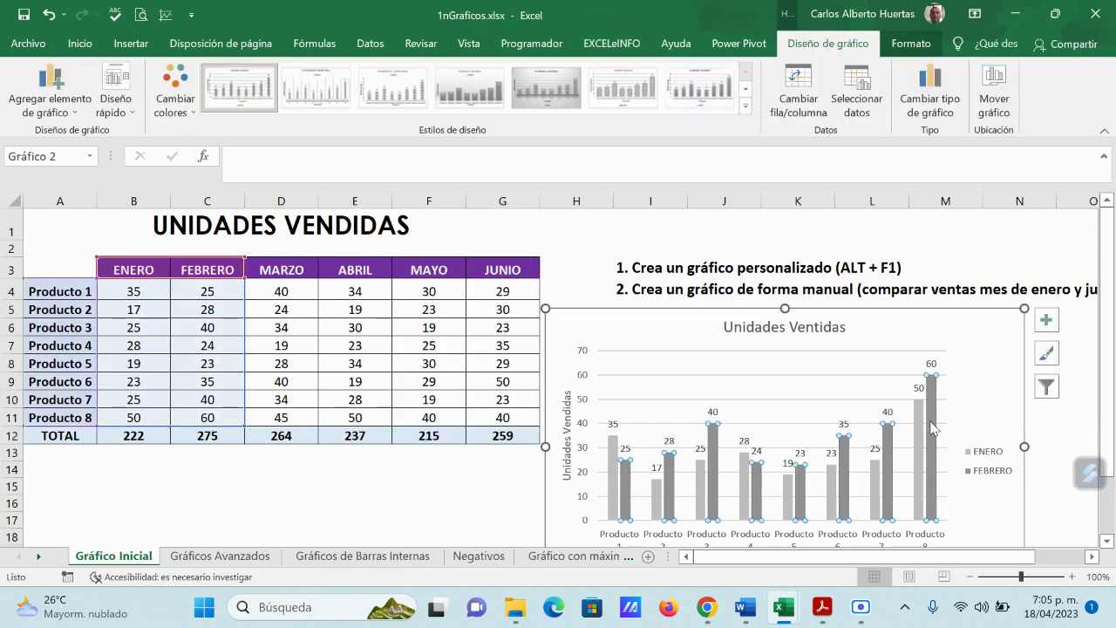
pyautogui.click(1046, 353)
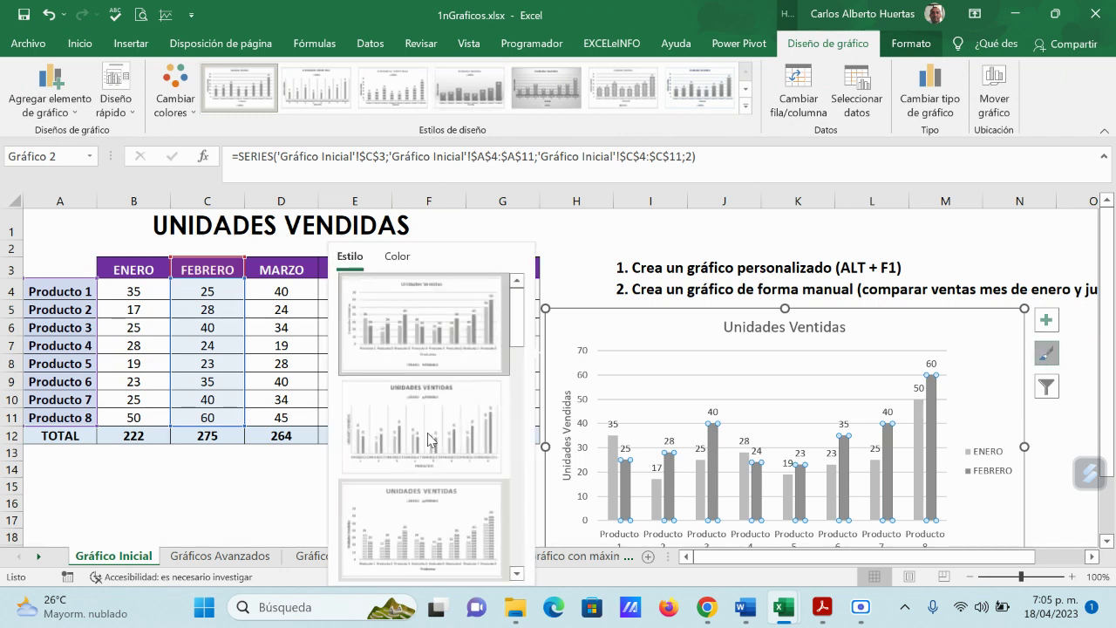
pyautogui.click(404, 255)
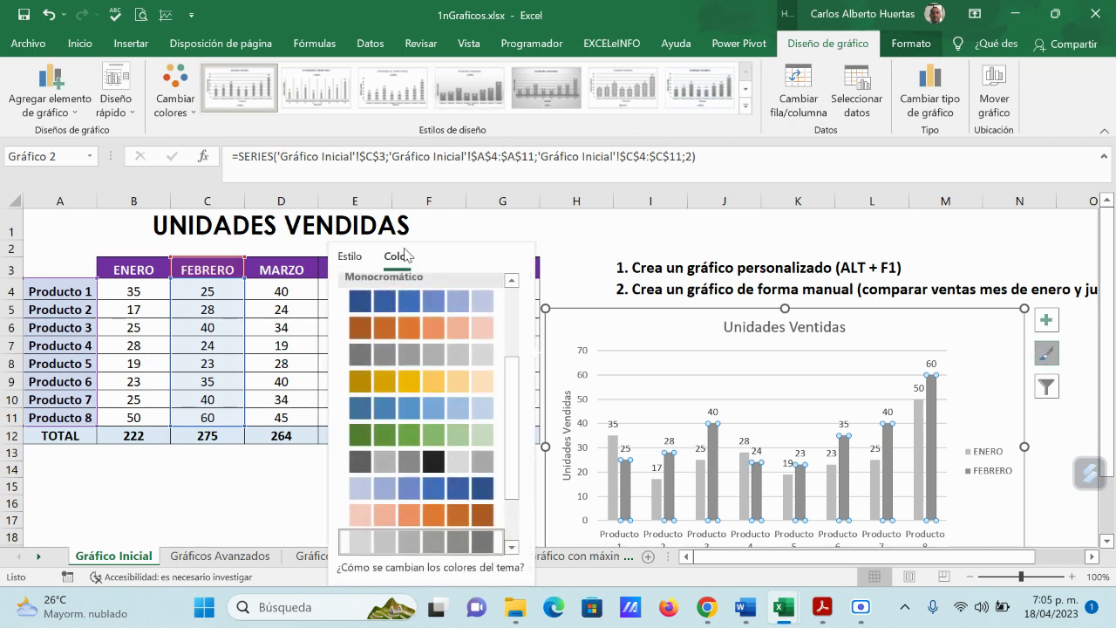
pyautogui.scroll(-1, 389, 356)
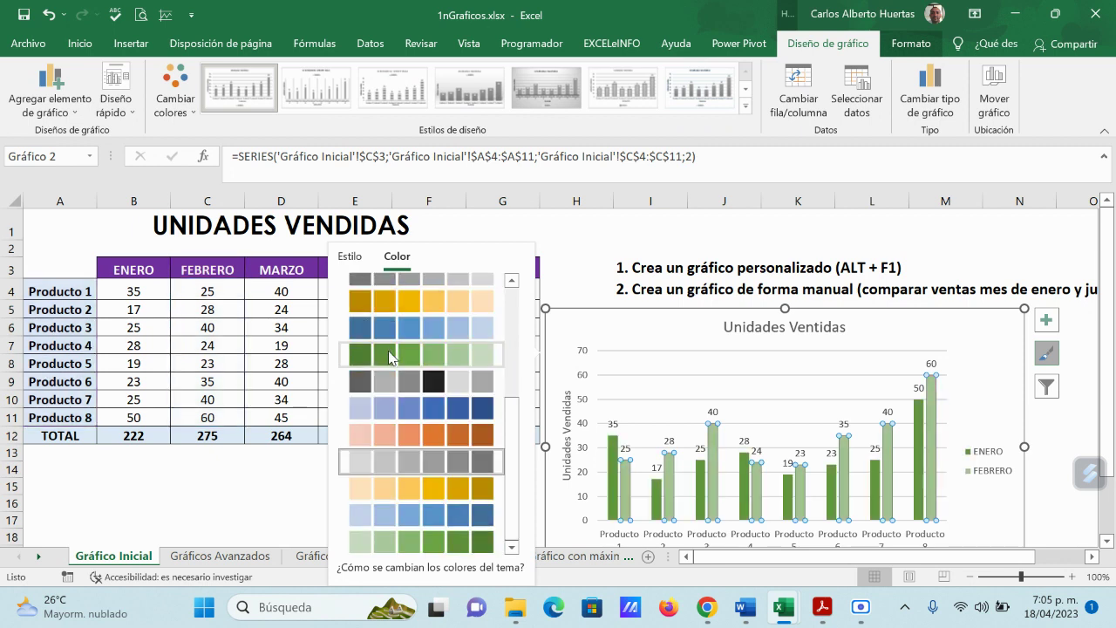
pyautogui.scroll(3, 389, 356)
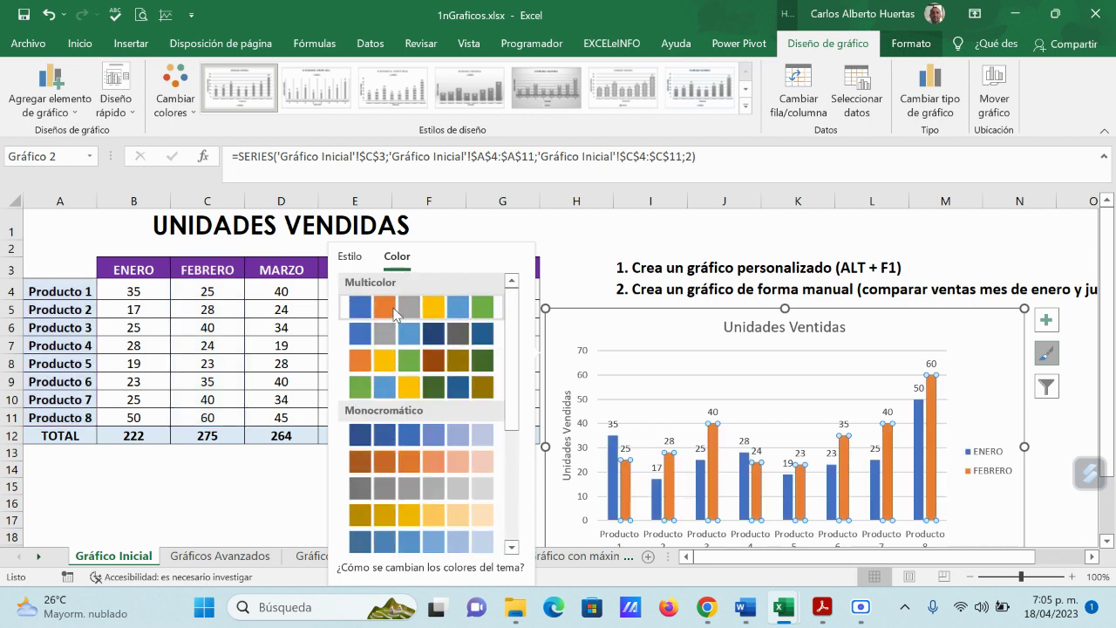
pyautogui.click(395, 313)
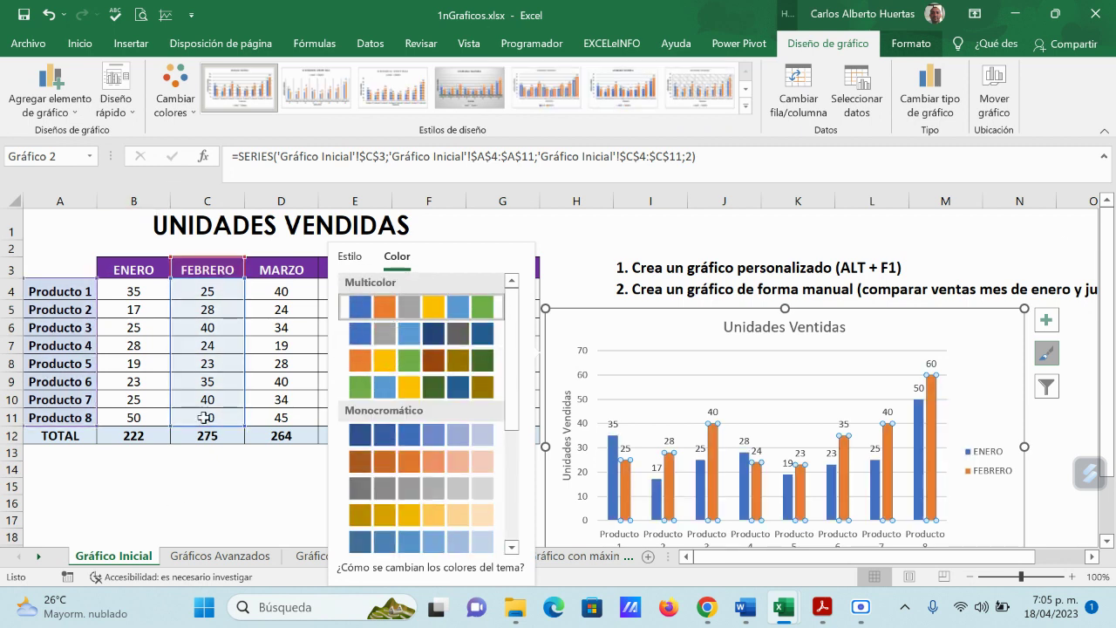
pyautogui.click(995, 359)
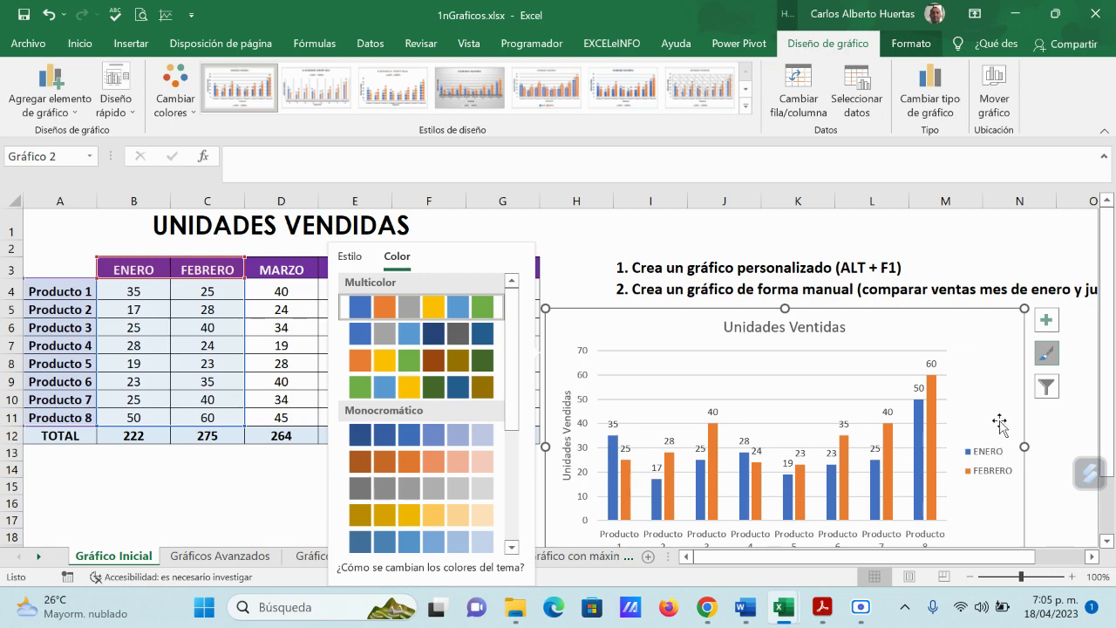
# Step: Correct the chart title's spelling to "Unidades Vendidas"
pyautogui.scroll(-4, 1000, 424)
pyautogui.scroll(3, 1002, 419)
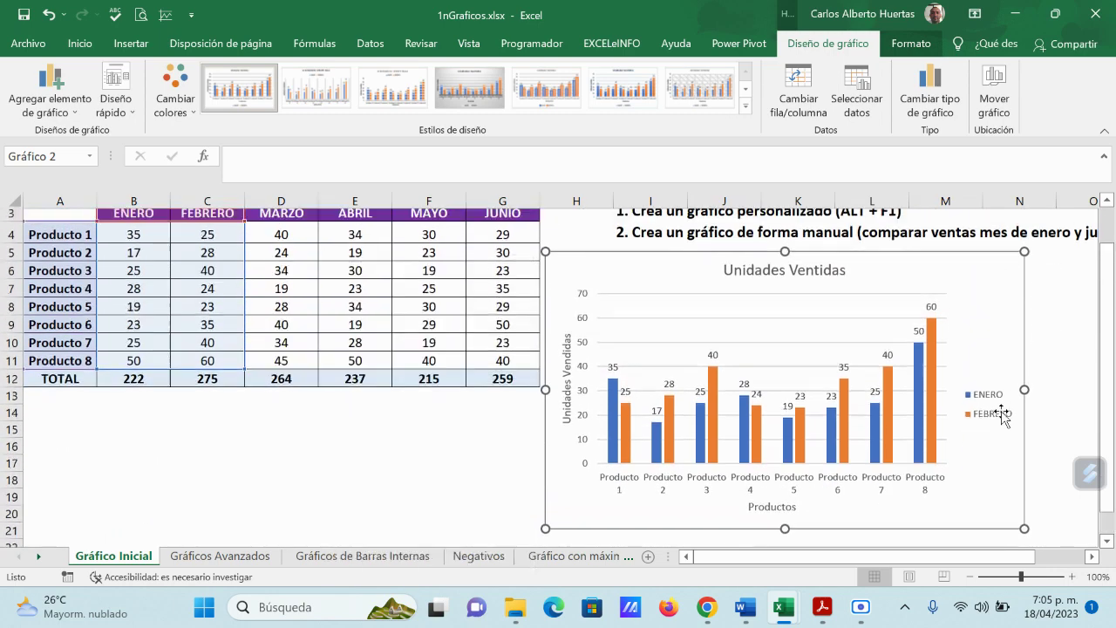
pyautogui.scroll(1, 960, 384)
pyautogui.scroll(-1, 898, 323)
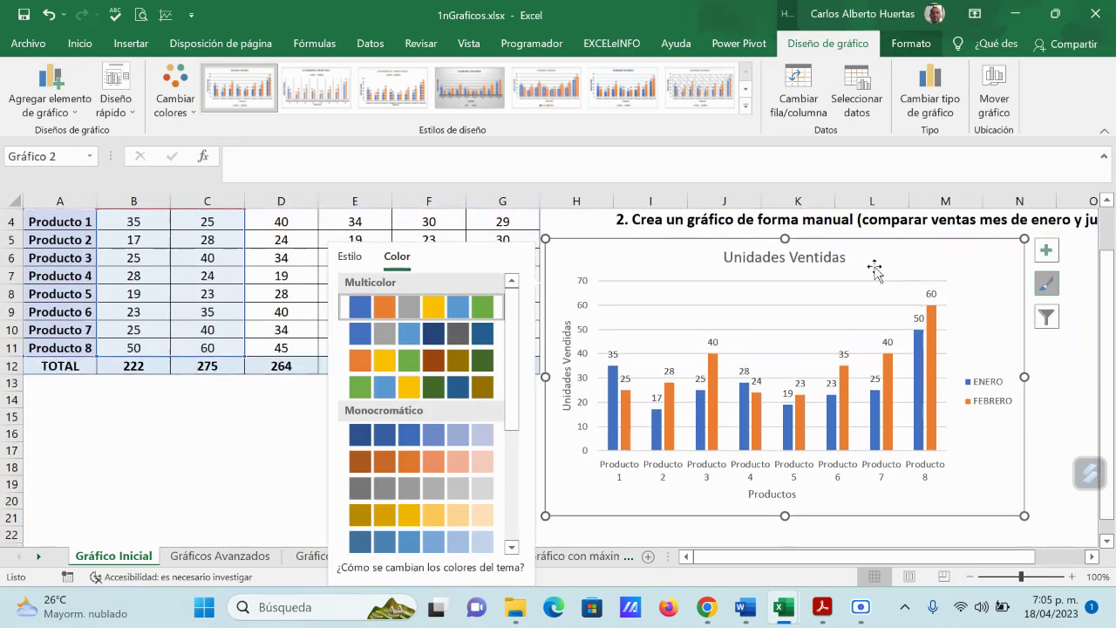
pyautogui.click(778, 262)
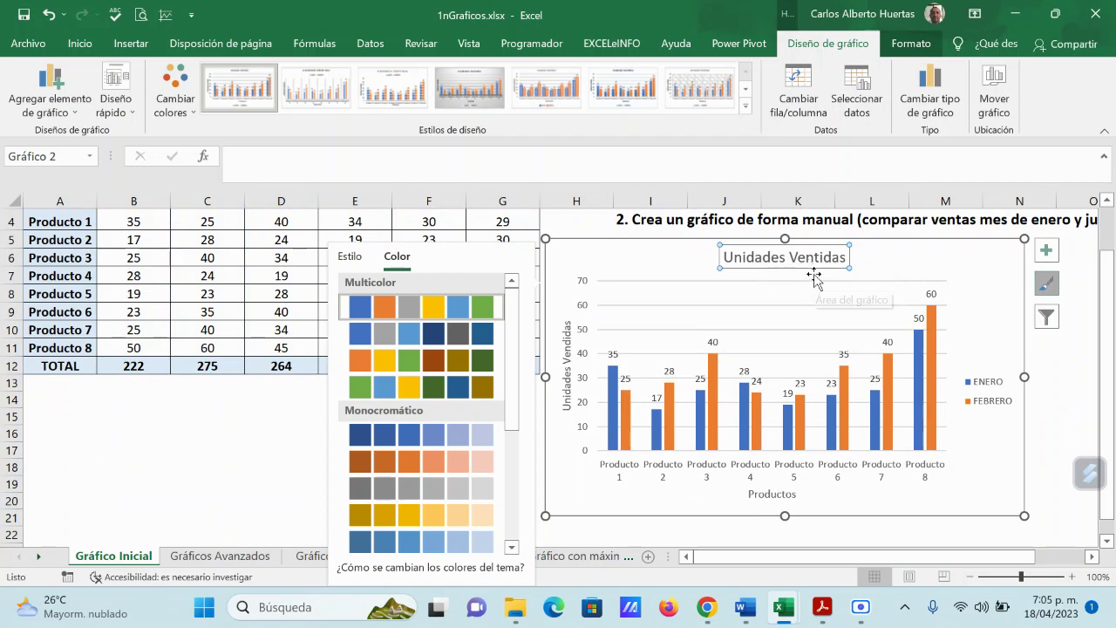
pyautogui.click(814, 258)
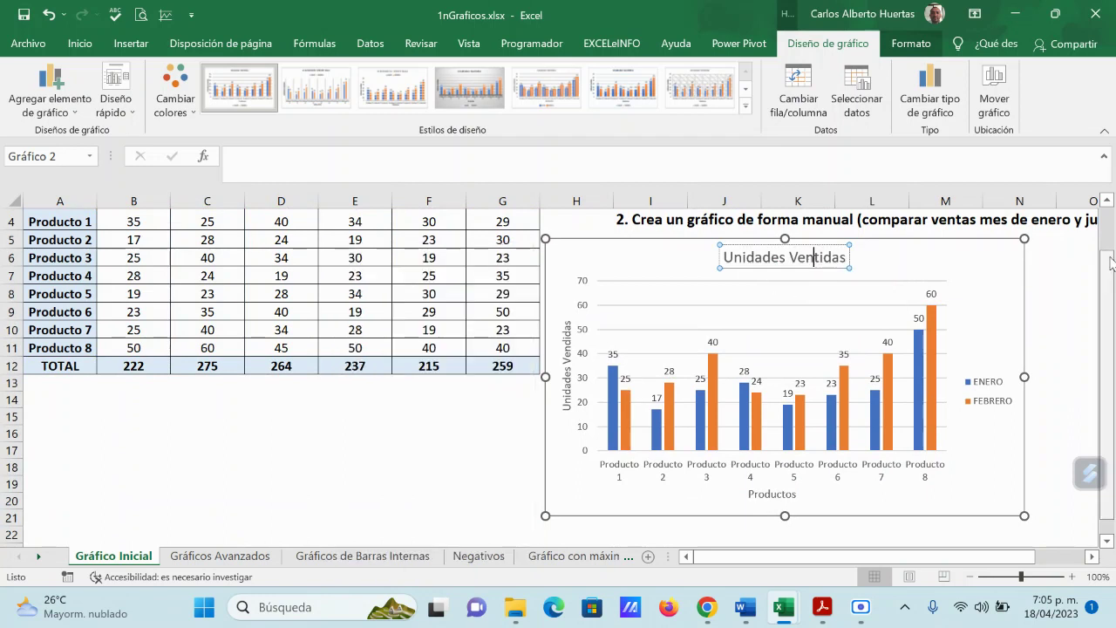
pyautogui.press('Delete')
pyautogui.write('d')
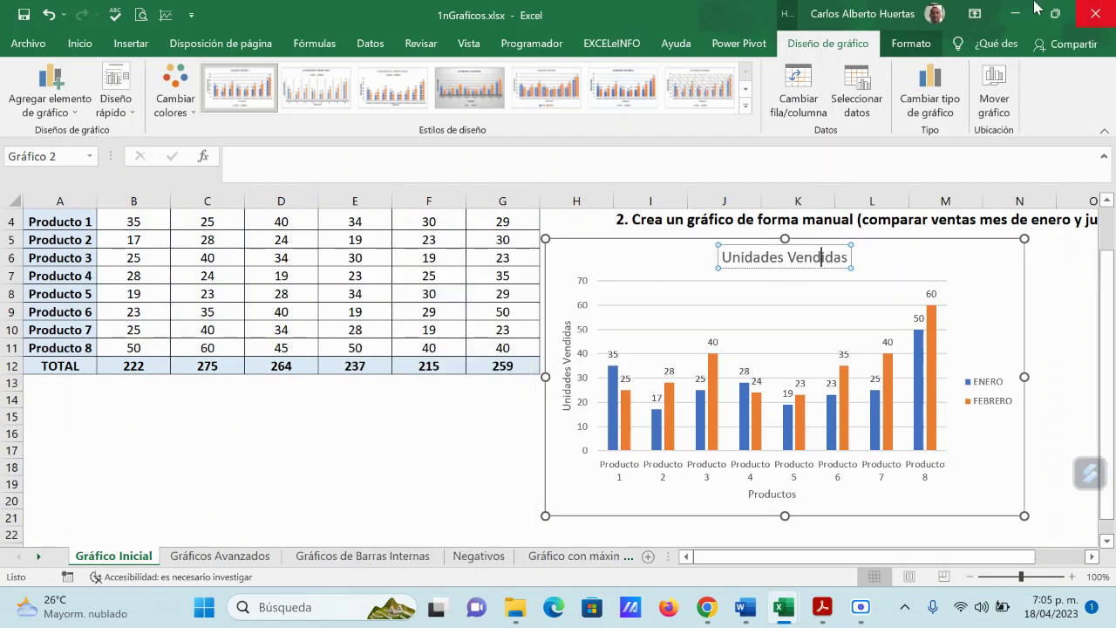
pyautogui.click(1009, 277)
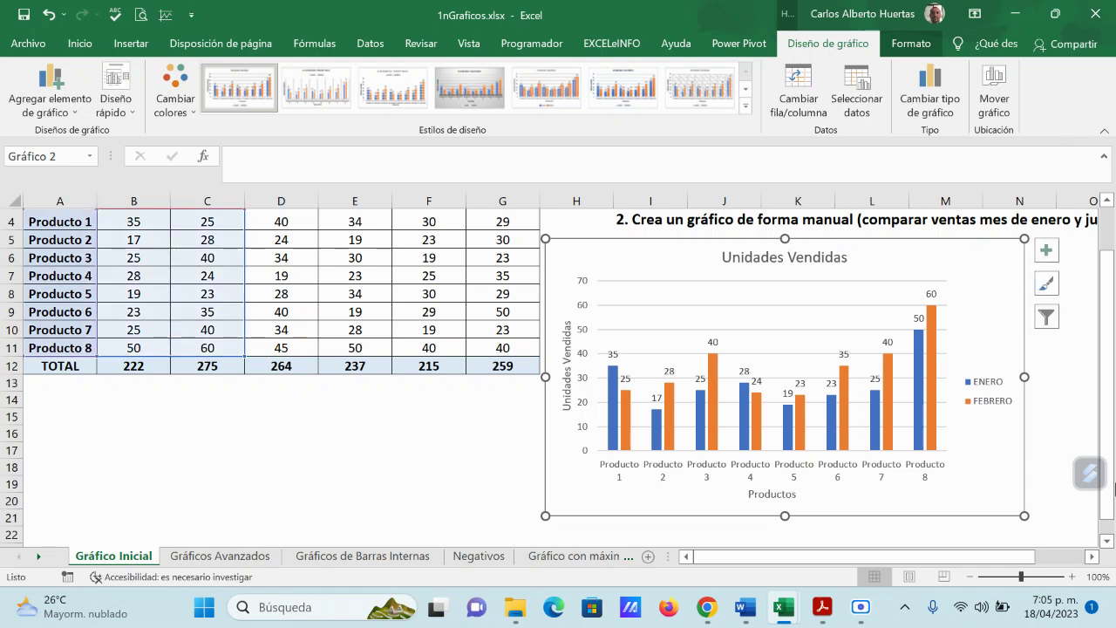
pyautogui.moveTo(886, 362)
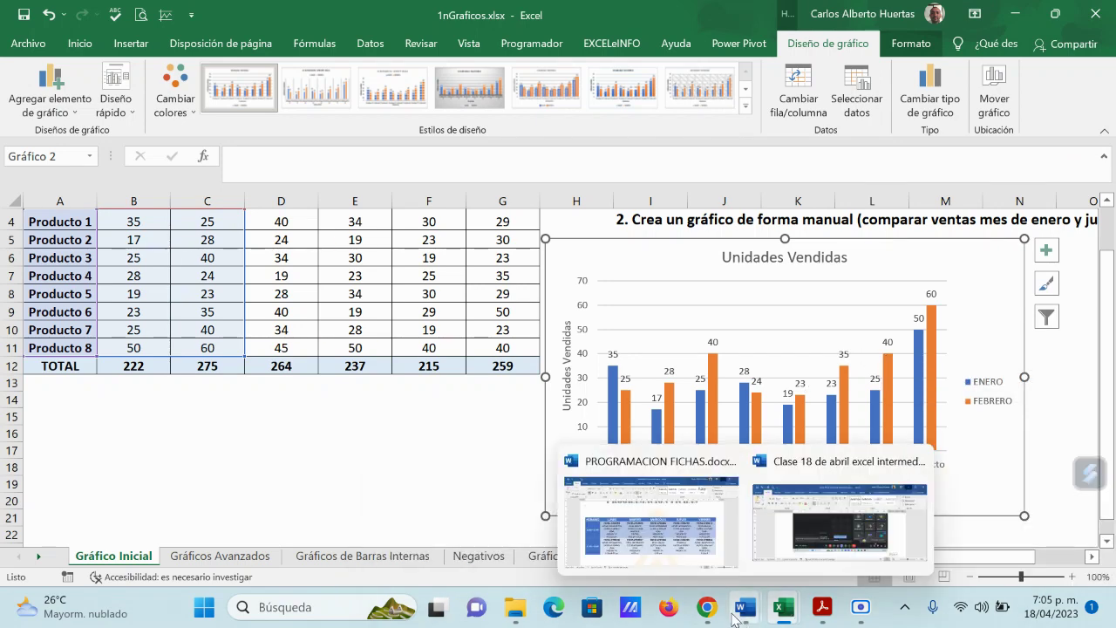
pyautogui.moveTo(711, 612)
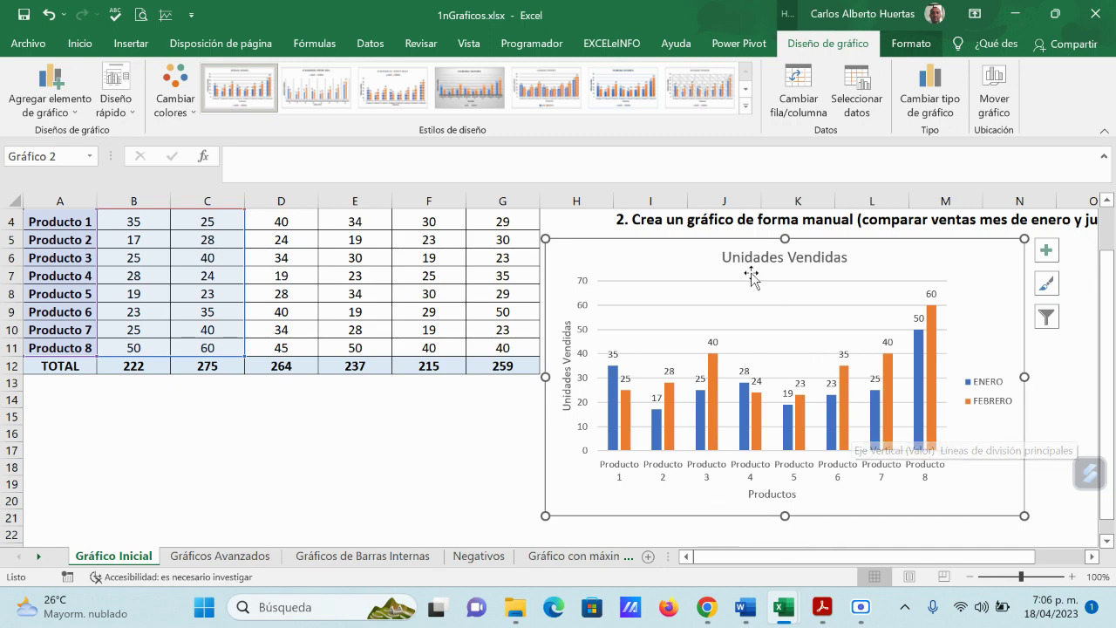
pyautogui.scroll(3, 920, 488)
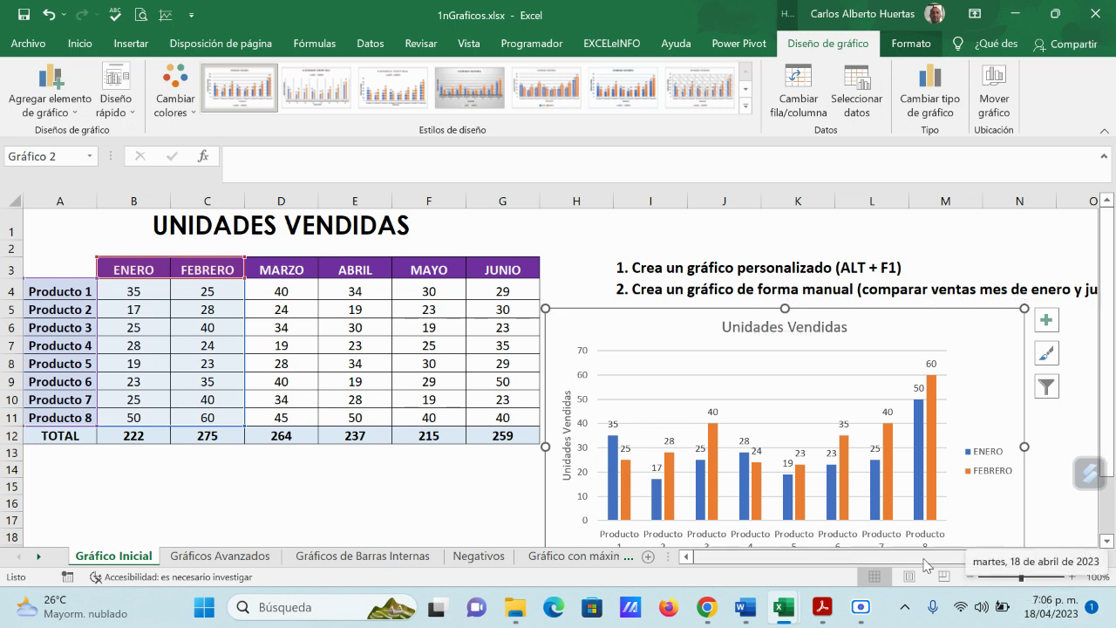
pyautogui.moveTo(931, 559); pyautogui.dragTo(982, 560)
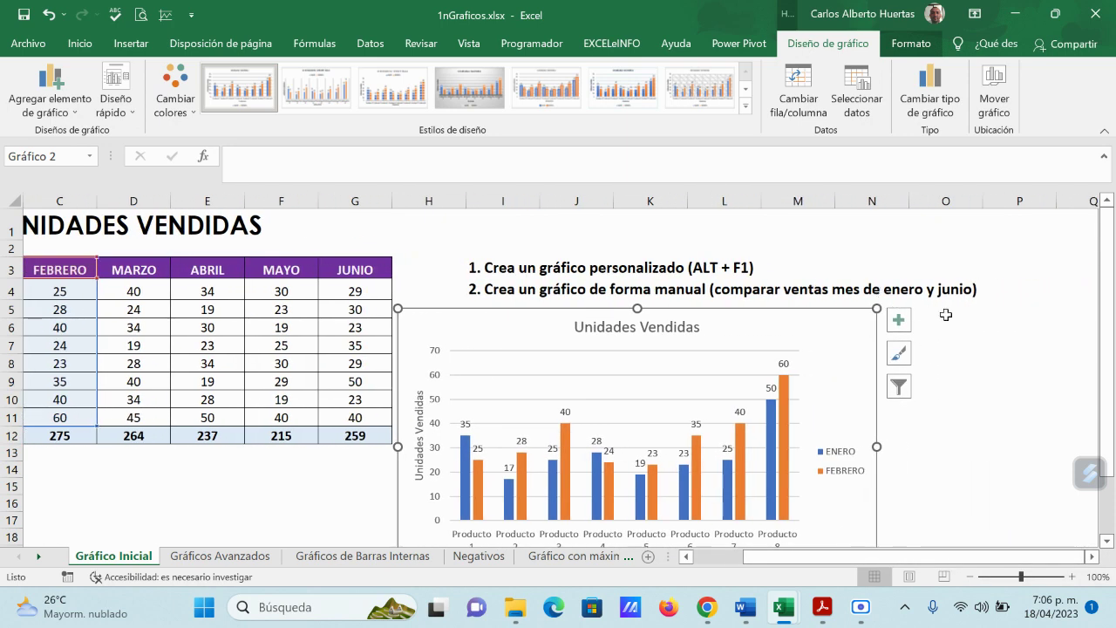
# Step: Move the "Unidades Vendidas" column chart slightly right and down, clear of the data table, and leave it deselected
pyautogui.click(334, 489)
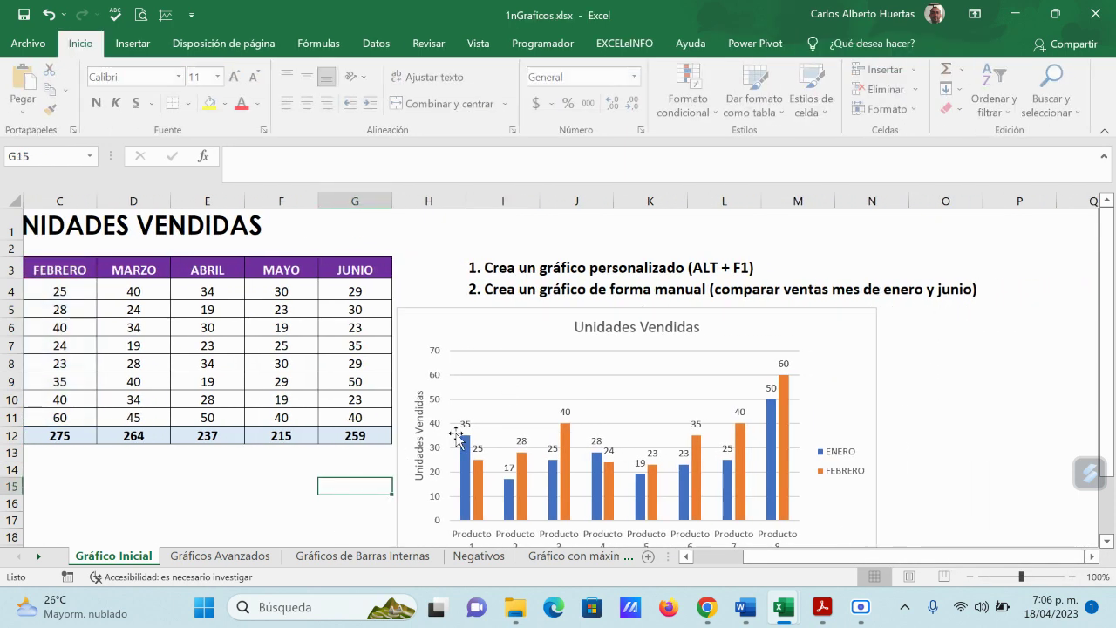
pyautogui.moveTo(881, 565); pyautogui.dragTo(765, 568)
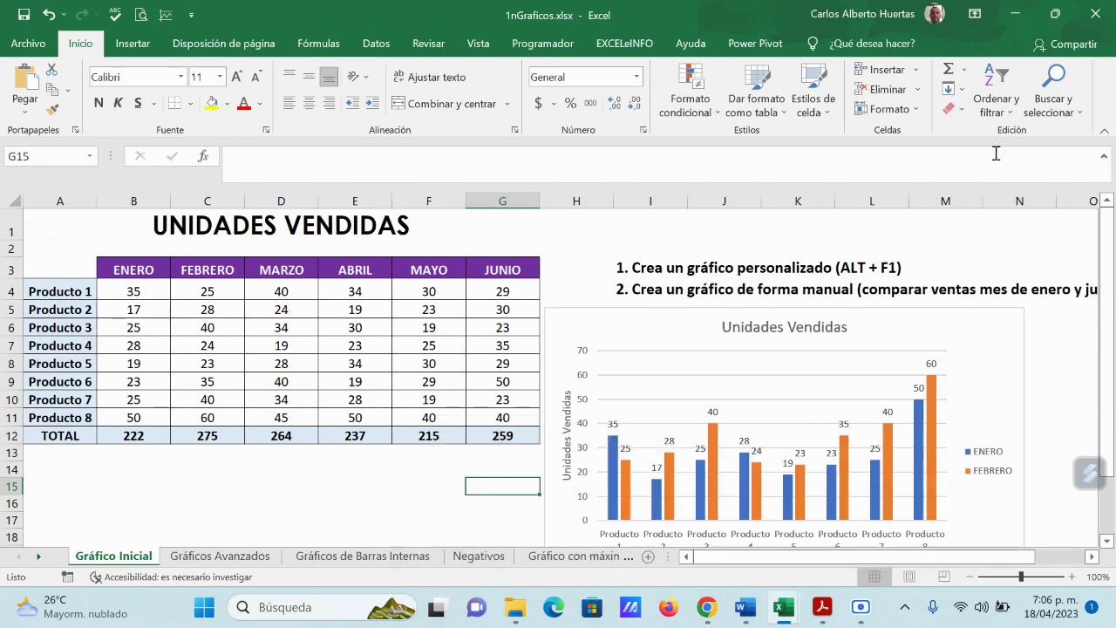
pyautogui.moveTo(966, 328); pyautogui.dragTo(1095, 429)
pyautogui.moveTo(1112, 375); pyautogui.dragTo(1112, 373)
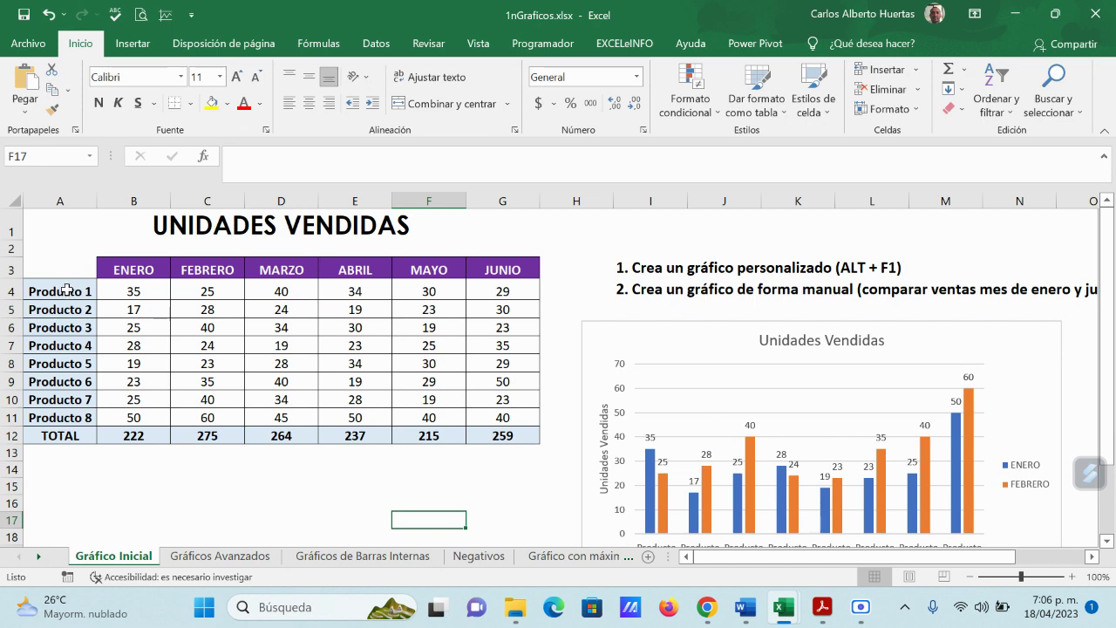
# Step: Highlight the product names in A4:A11 and the ENERO column in B3:B11 one after the other, and clear the selection
pyautogui.moveTo(67, 290); pyautogui.dragTo(68, 414)
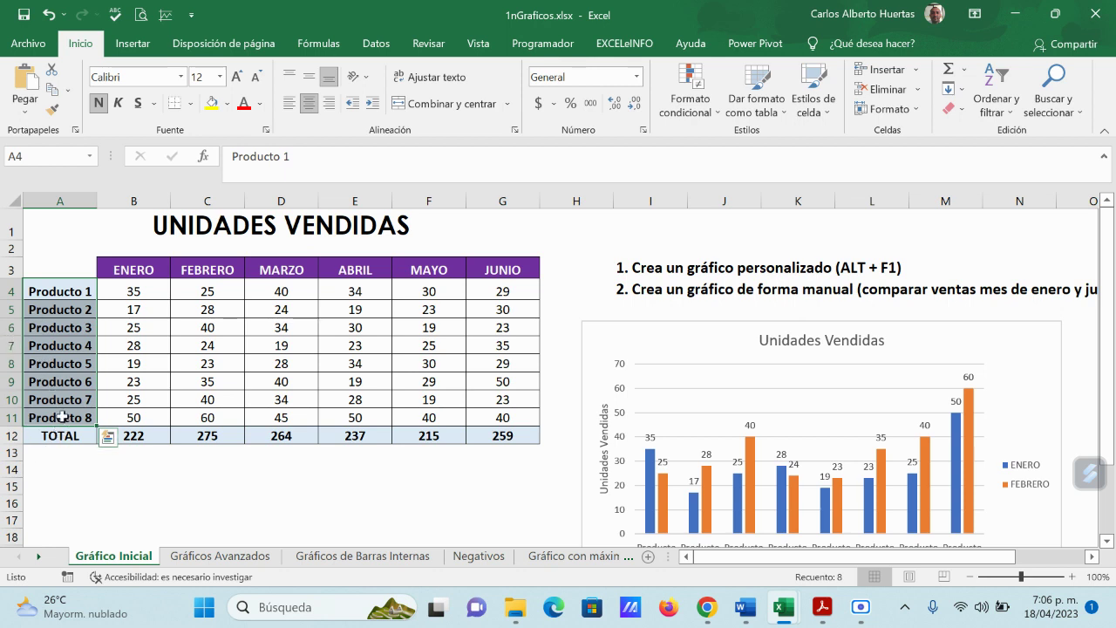
pyautogui.click(141, 268)
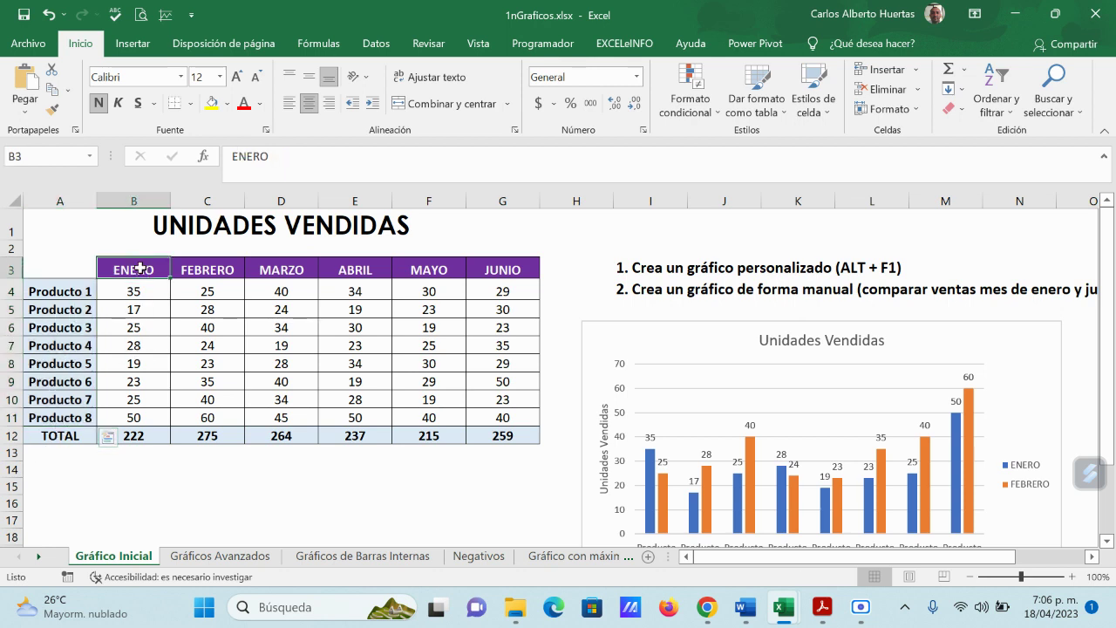
pyautogui.moveTo(141, 269); pyautogui.dragTo(133, 410)
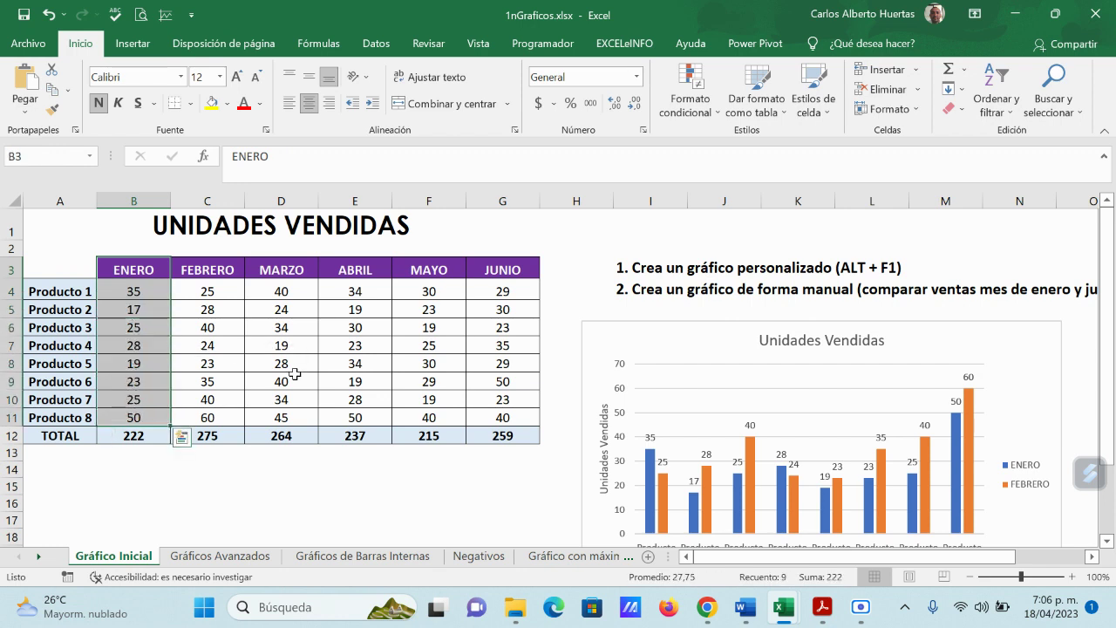
pyautogui.click(413, 488)
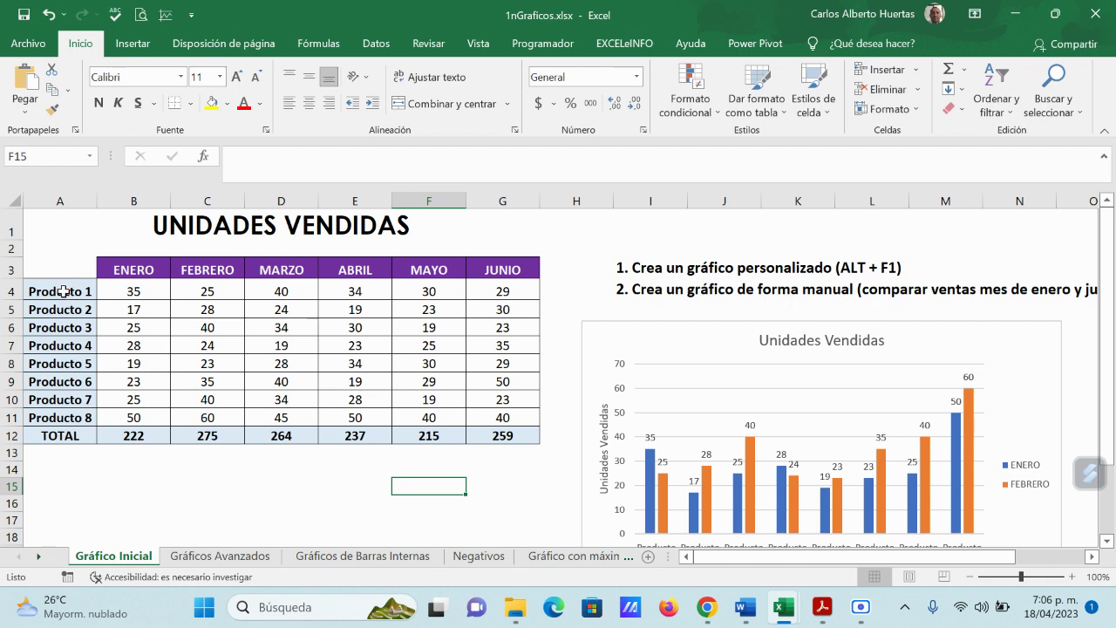
# Step: Try to get recommended charts from only the product names in A4:A11, and close the chart dialog
pyautogui.moveTo(67, 291); pyautogui.dragTo(62, 414)
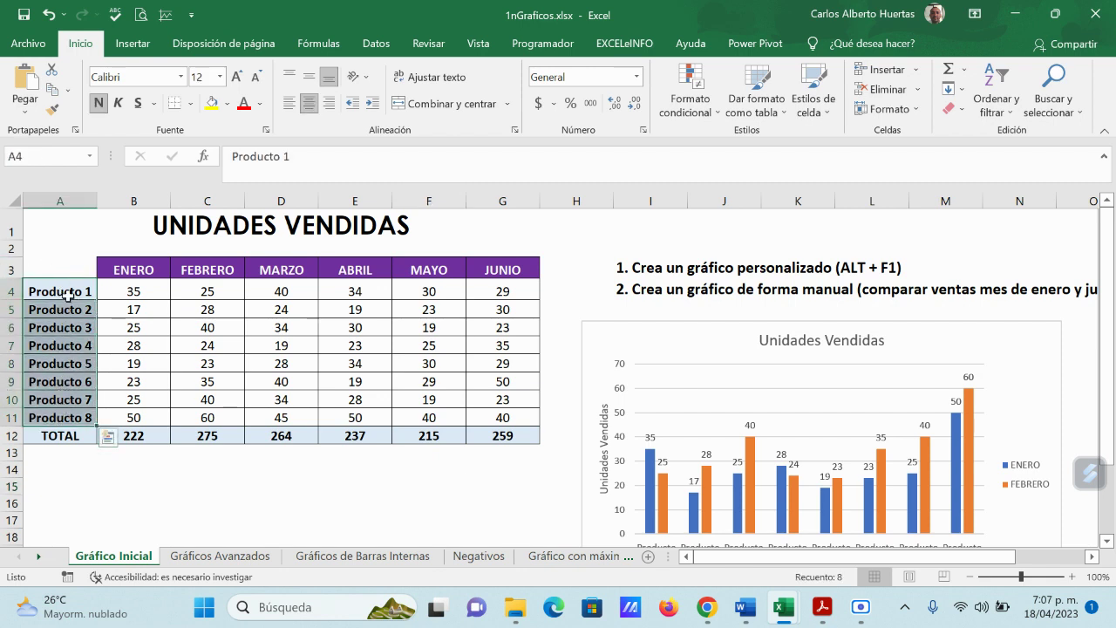
pyautogui.click(138, 46)
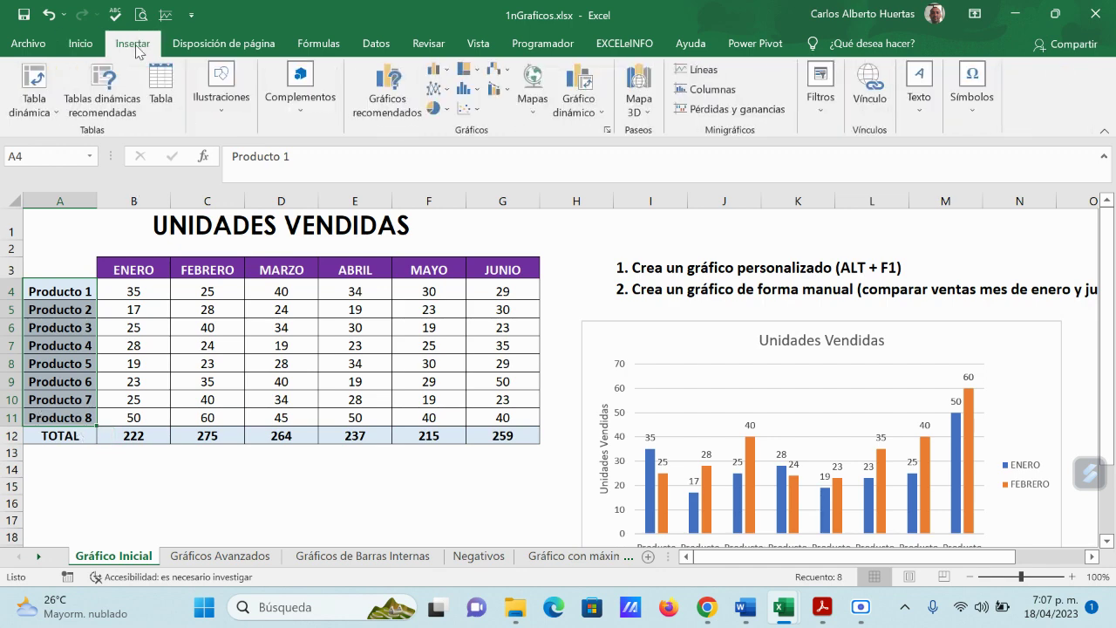
pyautogui.click(395, 109)
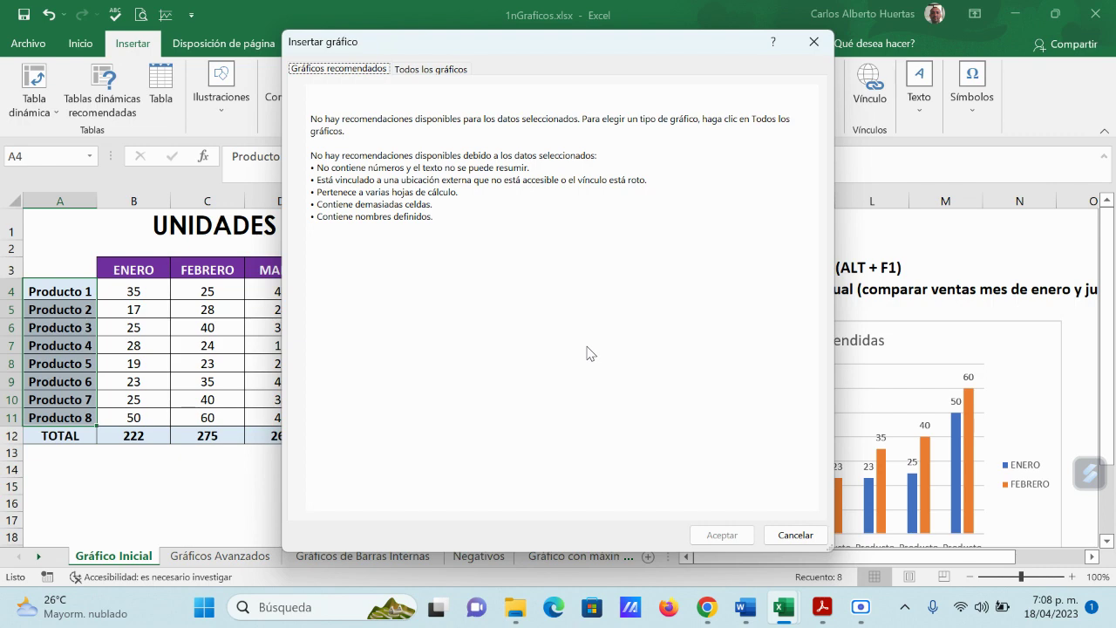
pyautogui.click(812, 46)
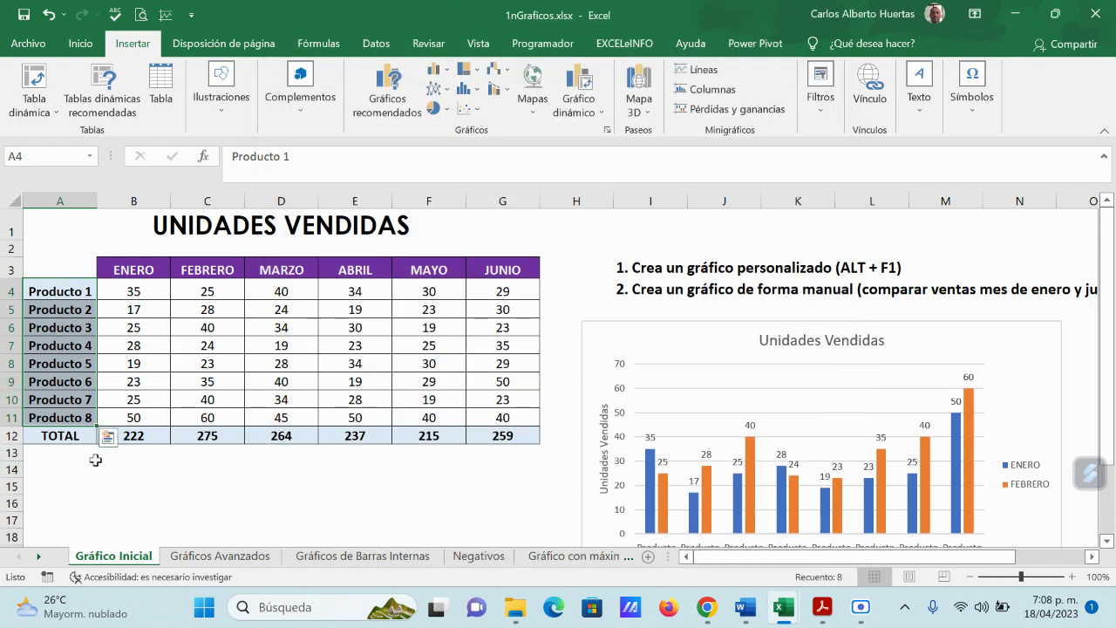
pyautogui.click(325, 502)
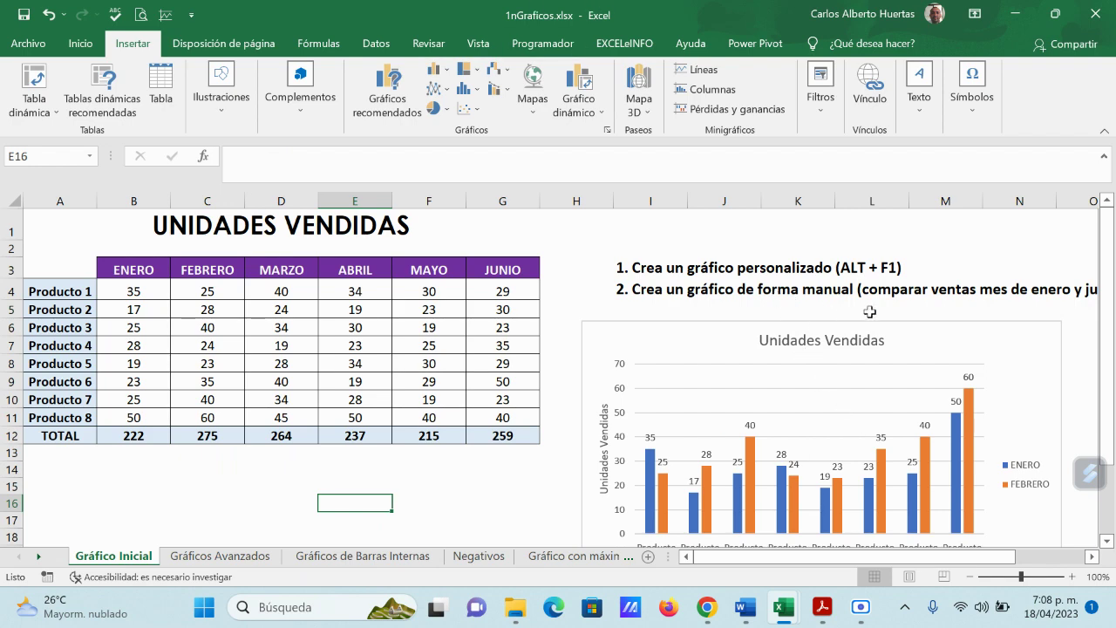
# Step: Select the product names with the ENERO column (A3:B11) together with the non-adjacent JUNIO column (G3:G11)
pyautogui.moveTo(970, 561); pyautogui.dragTo(949, 576)
pyautogui.moveTo(138, 274); pyautogui.dragTo(164, 428)
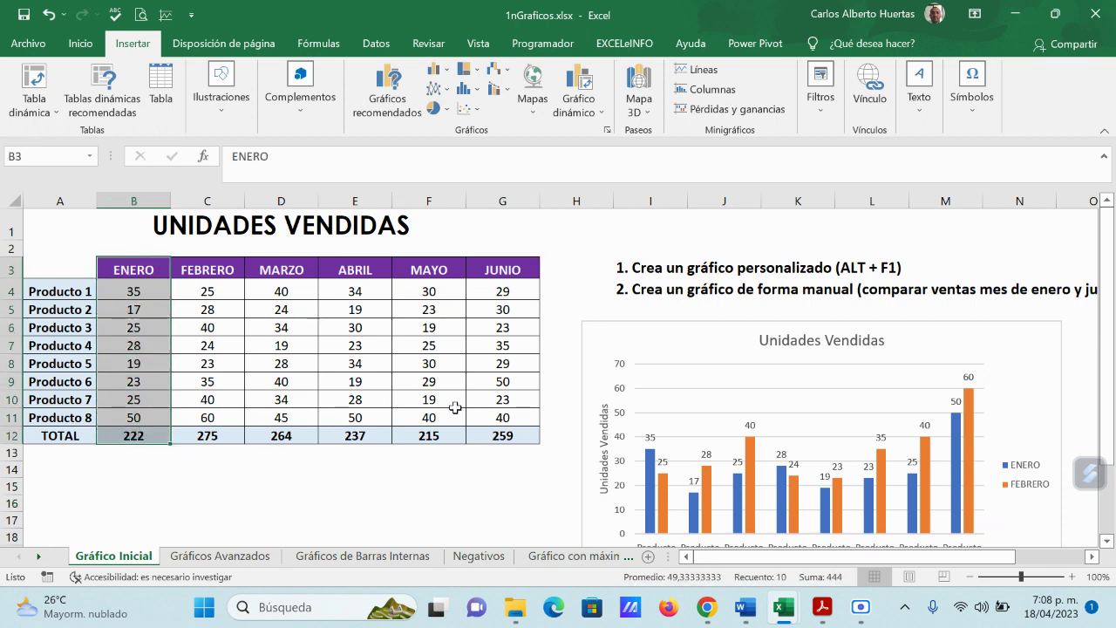
pyautogui.click(66, 261)
pyautogui.moveTo(66, 261); pyautogui.dragTo(139, 416)
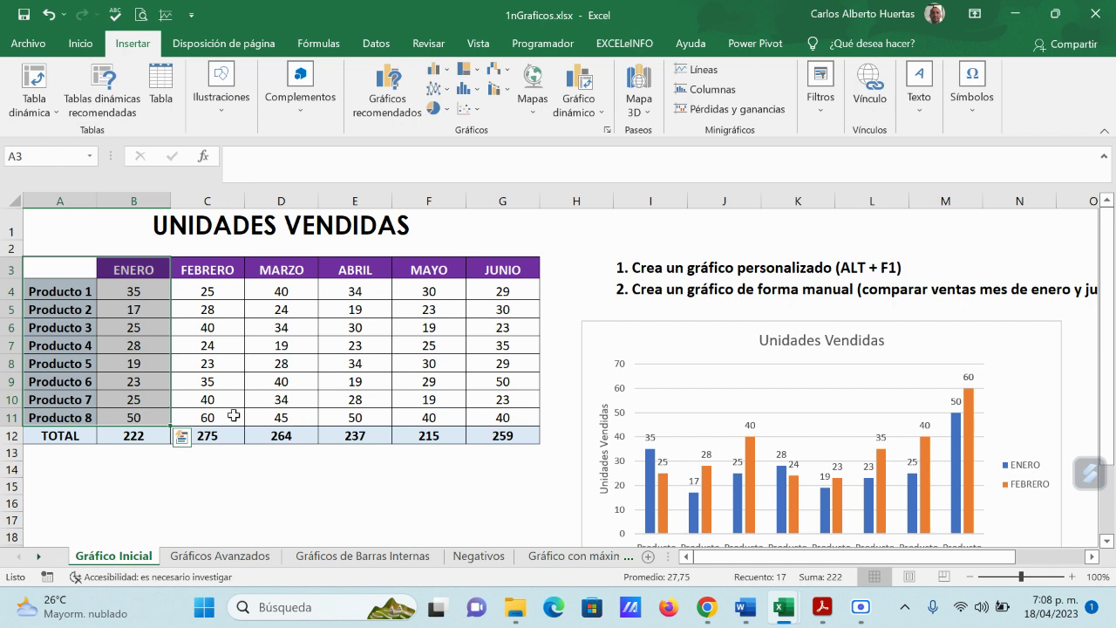
pyautogui.keyDown('ctrl'); pyautogui.click(518, 274); pyautogui.keyUp('ctrl')
pyautogui.moveTo(519, 273); pyautogui.dragTo(520, 416)
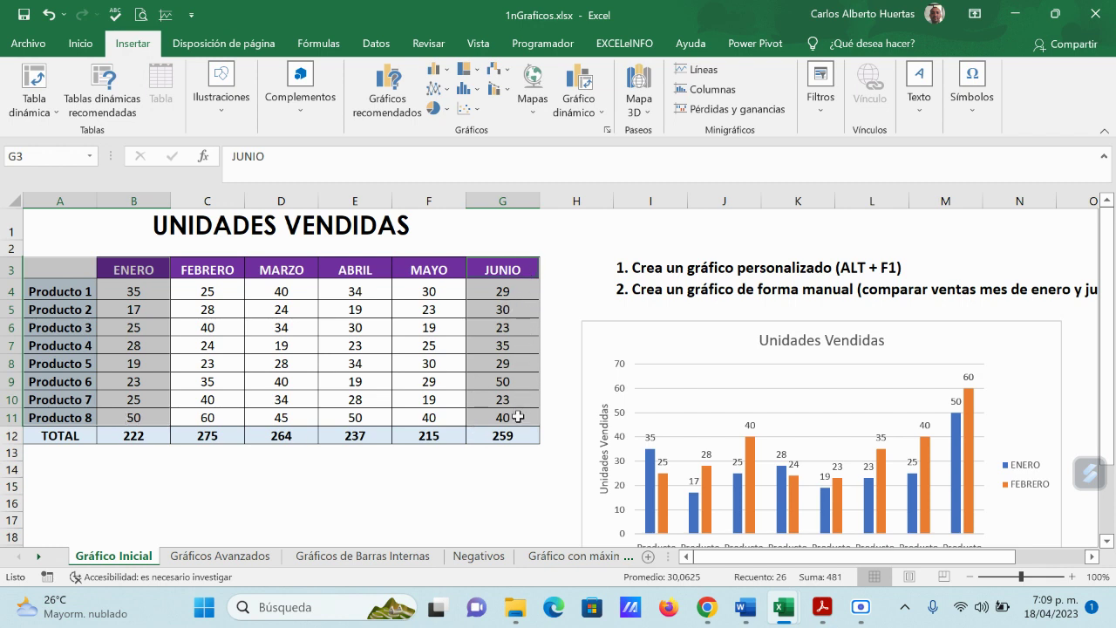
# Step: Open the recommended charts for the ENERO and JUNIO data and preview the line, stacked column and scatter types
pyautogui.click(80, 43)
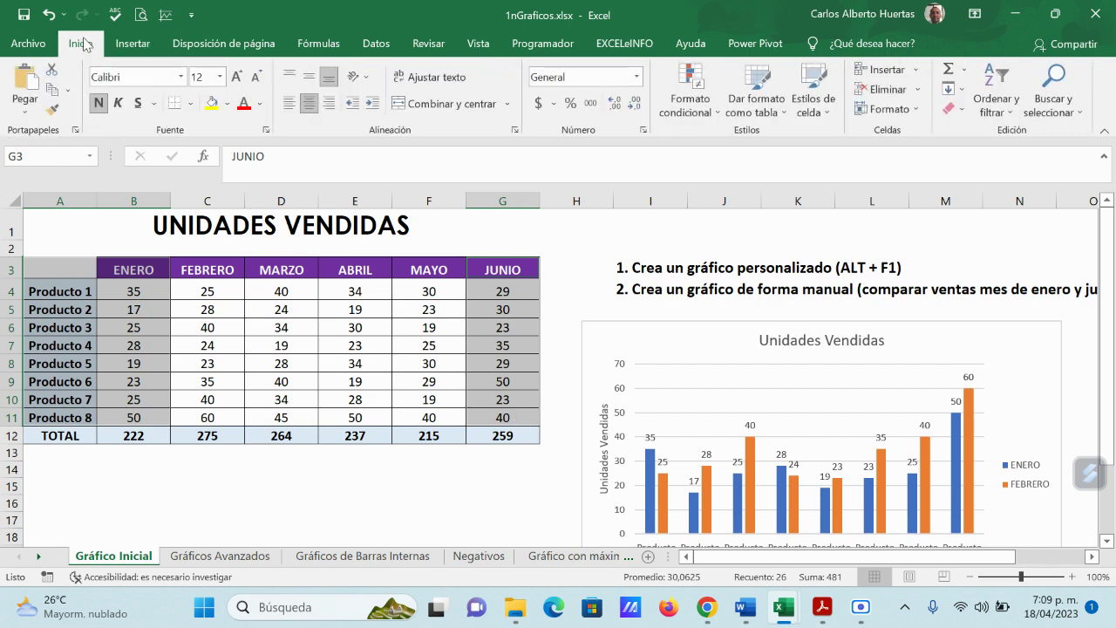
pyautogui.click(133, 44)
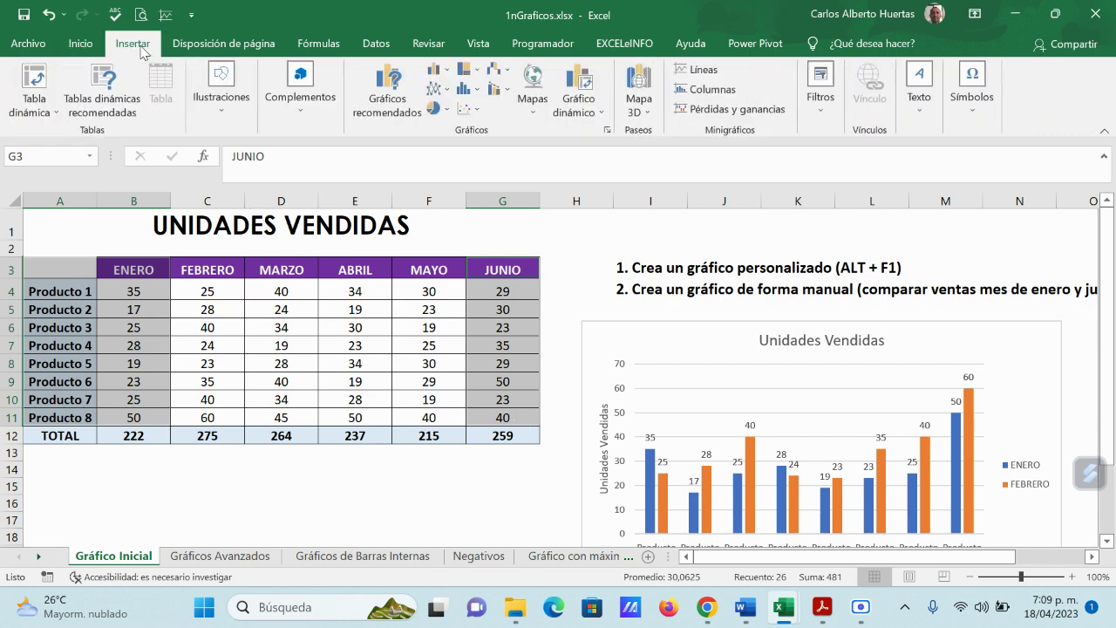
pyautogui.click(387, 101)
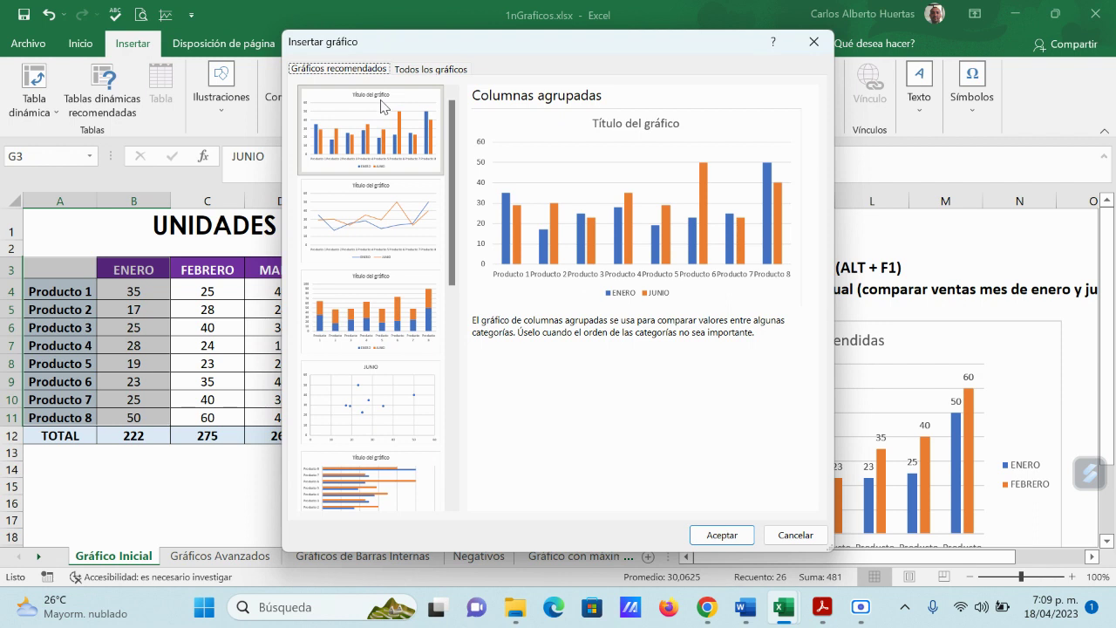
pyautogui.click(392, 230)
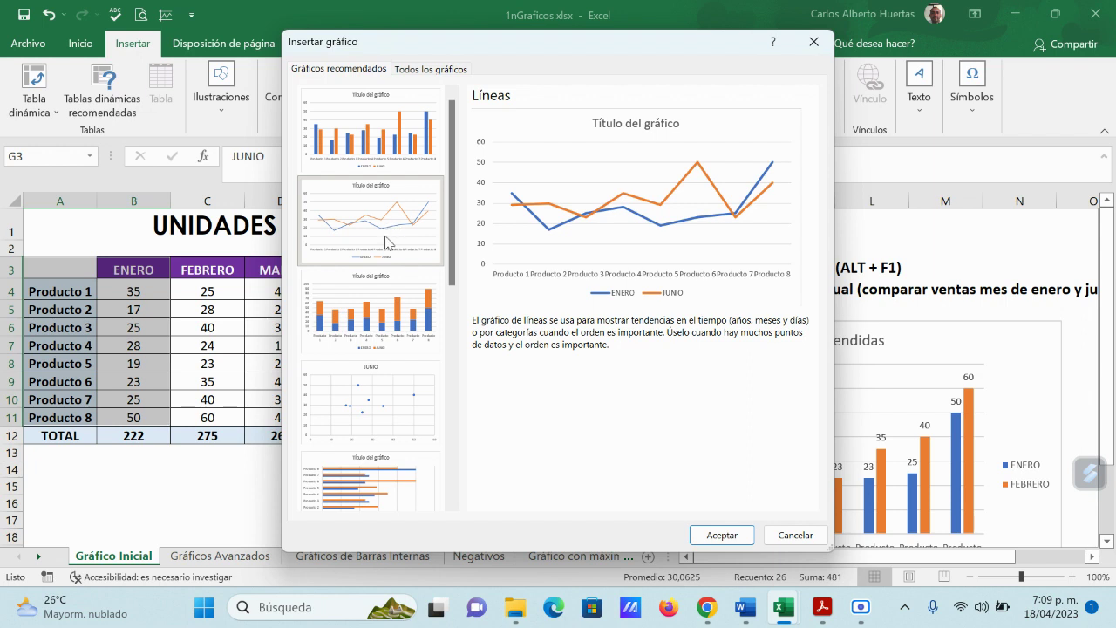
pyautogui.click(395, 307)
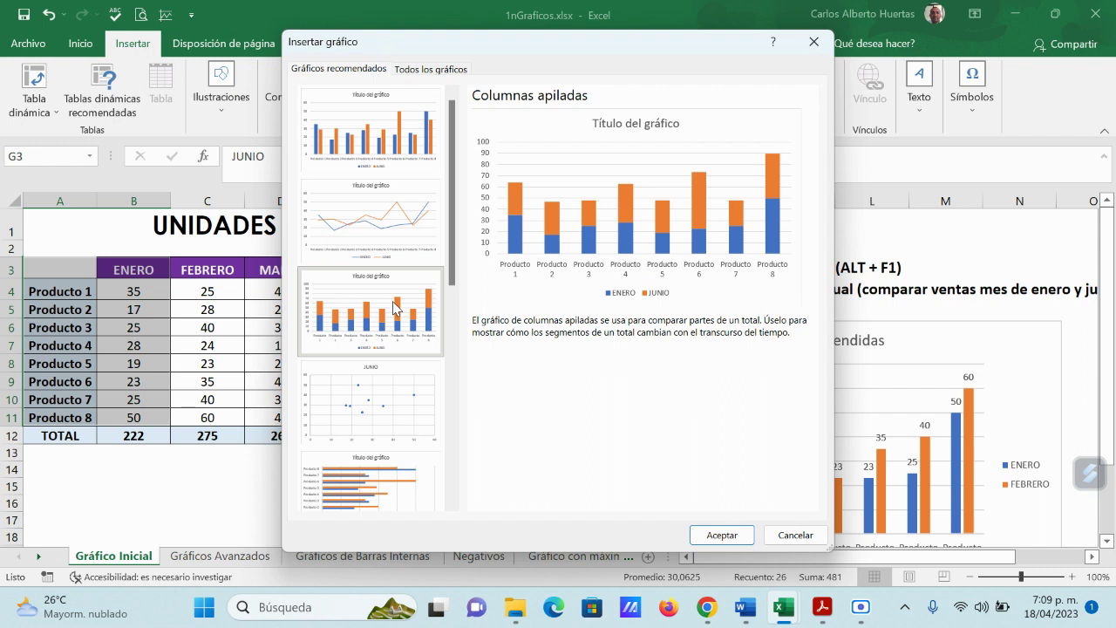
pyautogui.click(392, 412)
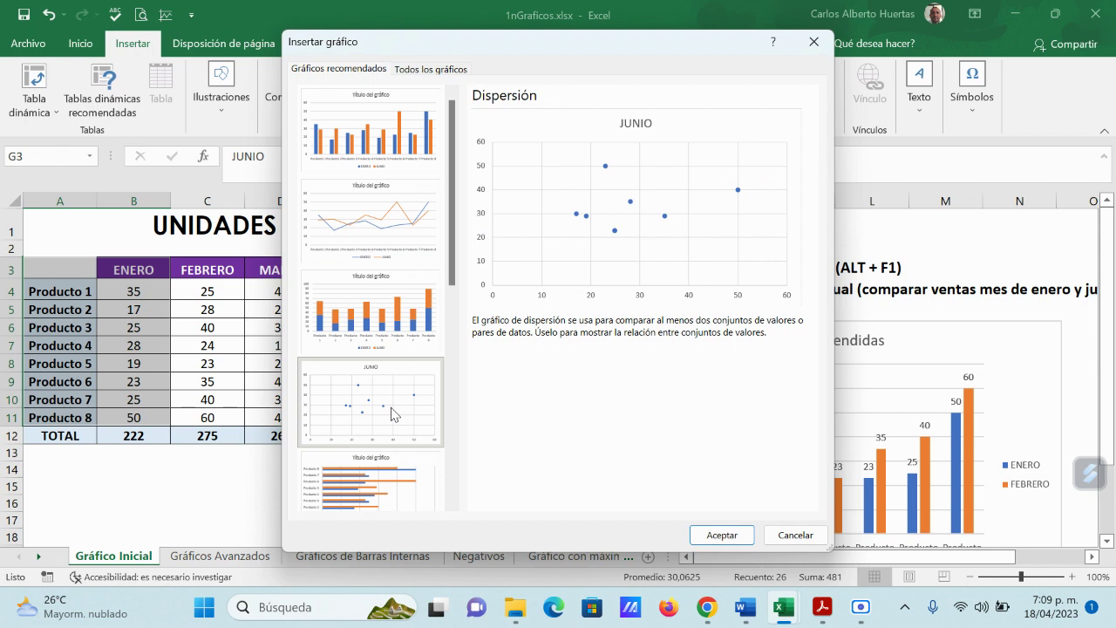
# Step: Preview the recommended stacked bar, 100% stacked column, funnel, Pareto and clustered column charts
pyautogui.scroll(-3, 392, 414)
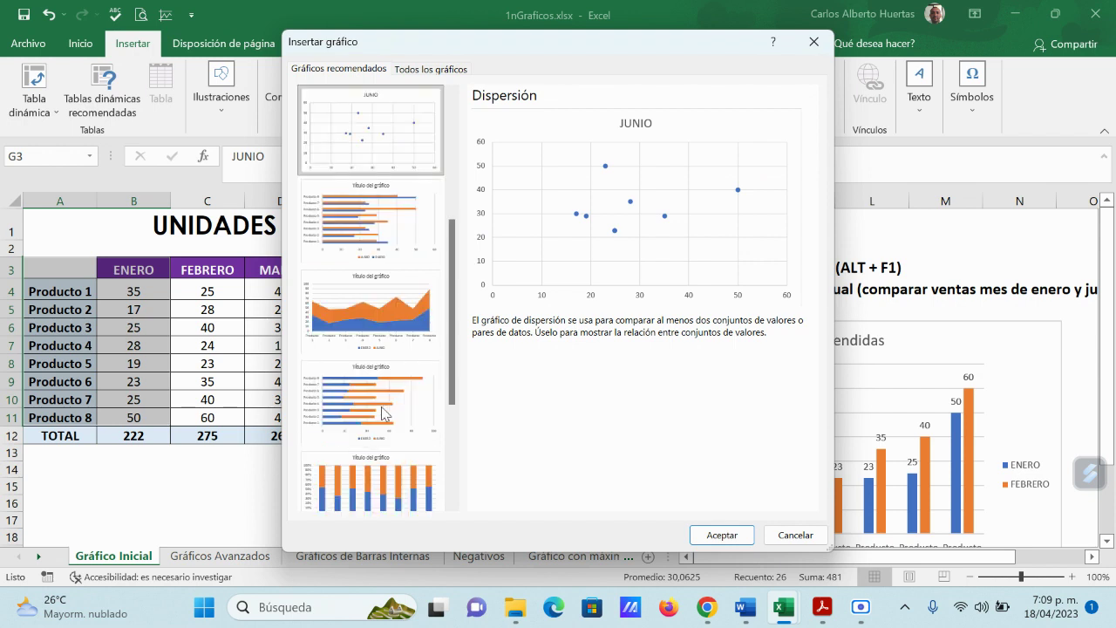
pyautogui.click(378, 416)
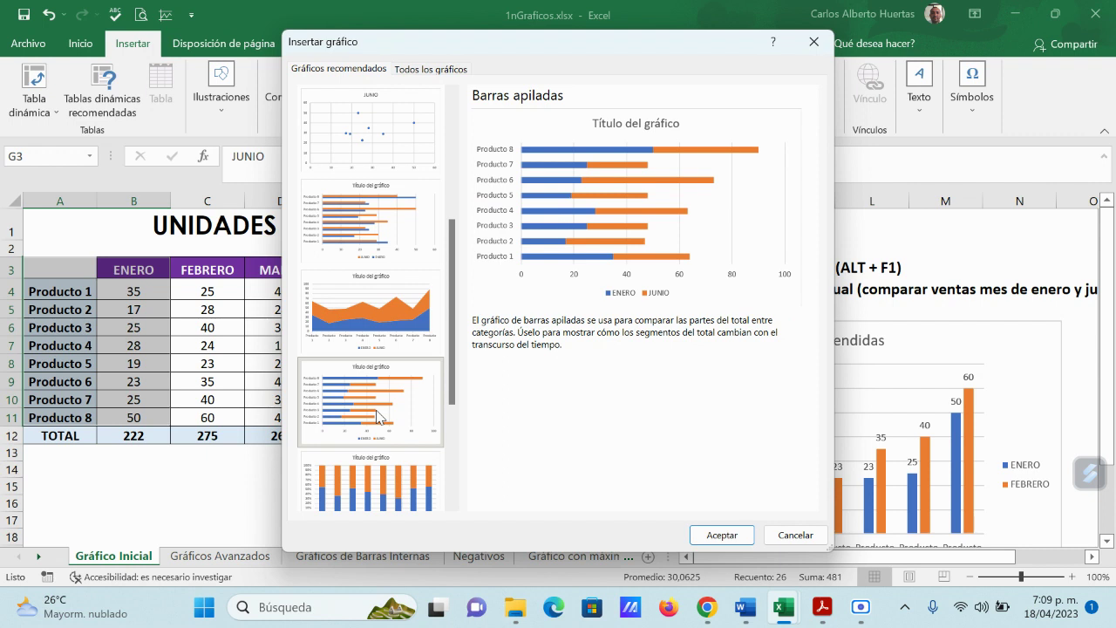
pyautogui.scroll(-3, 378, 416)
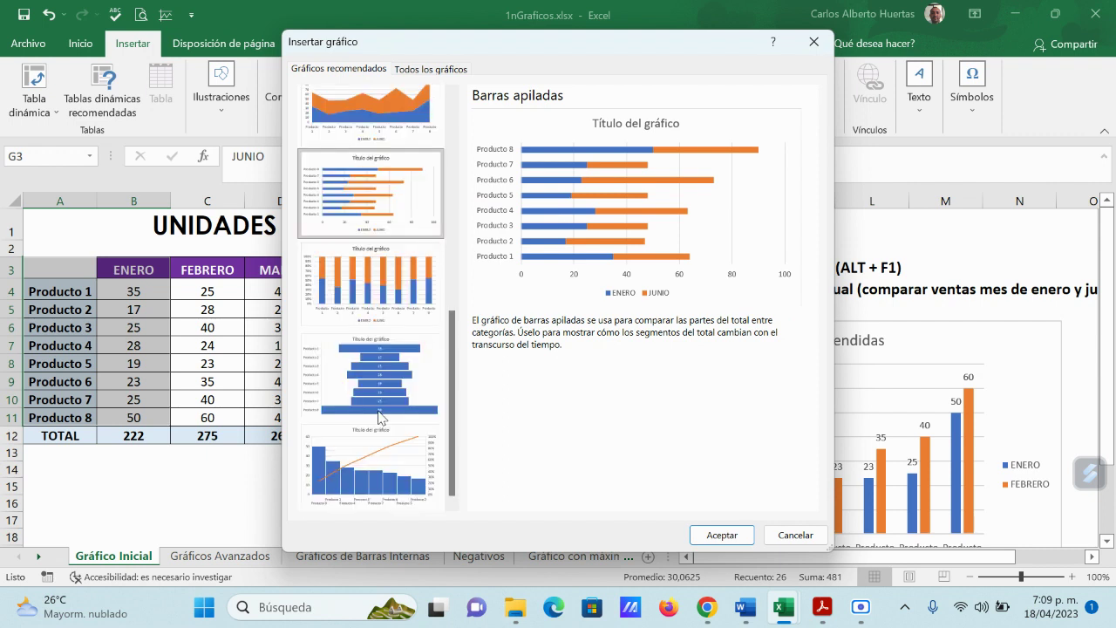
pyautogui.click(376, 290)
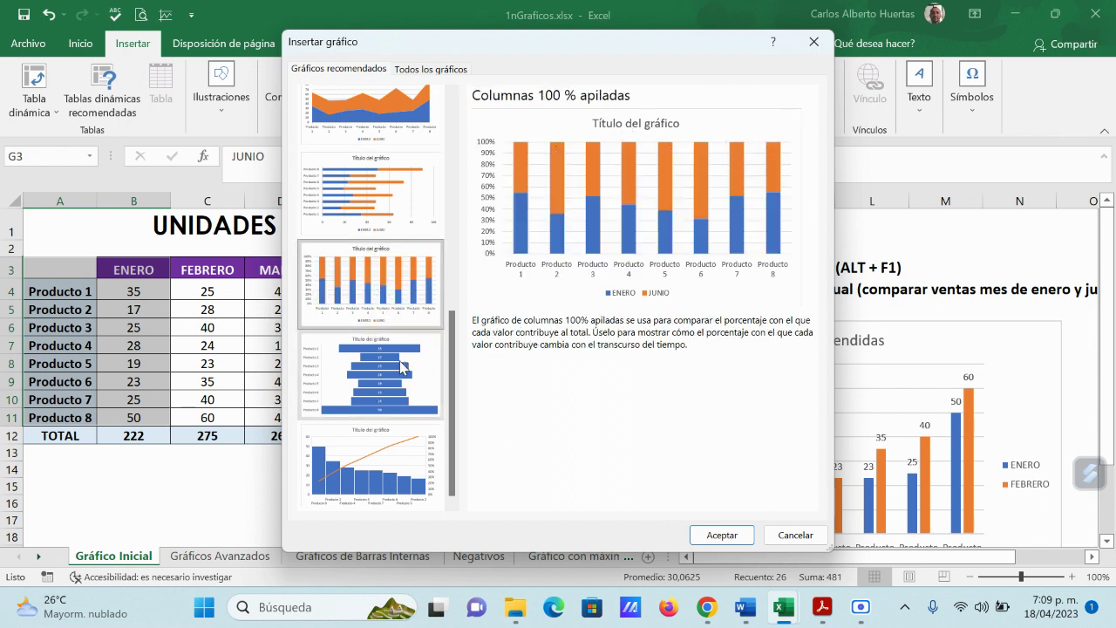
pyautogui.click(377, 375)
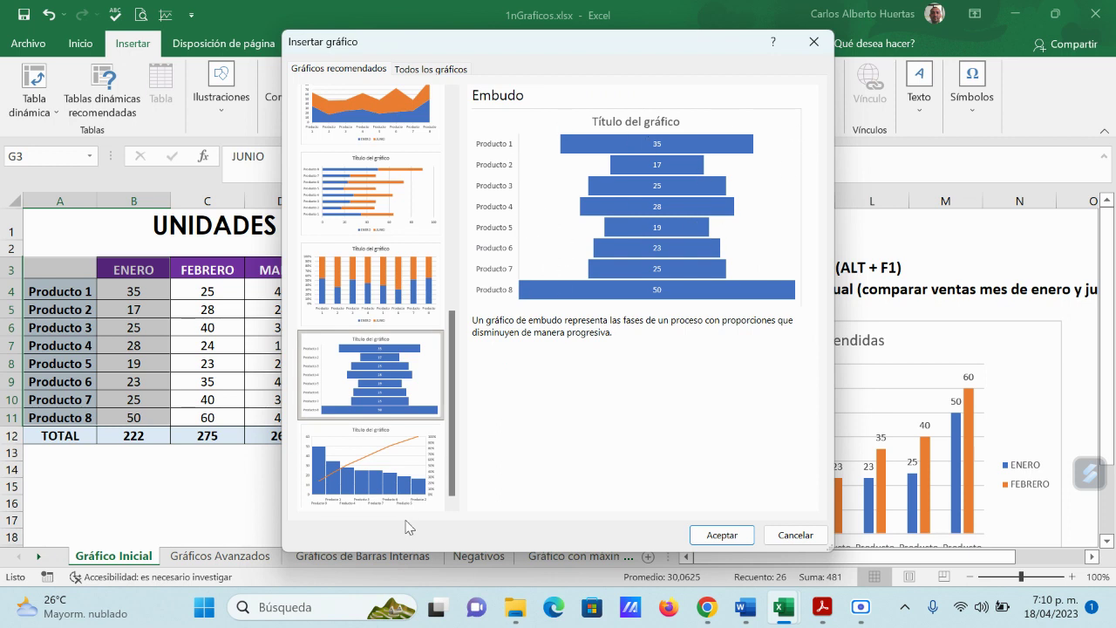
pyautogui.click(381, 480)
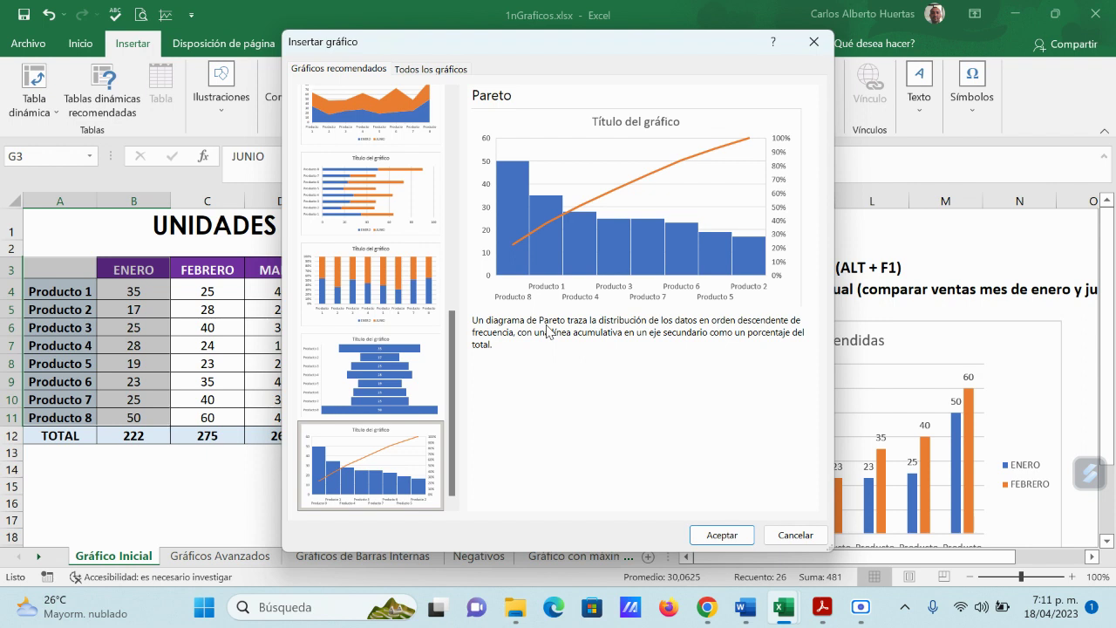
pyautogui.scroll(10, 410, 399)
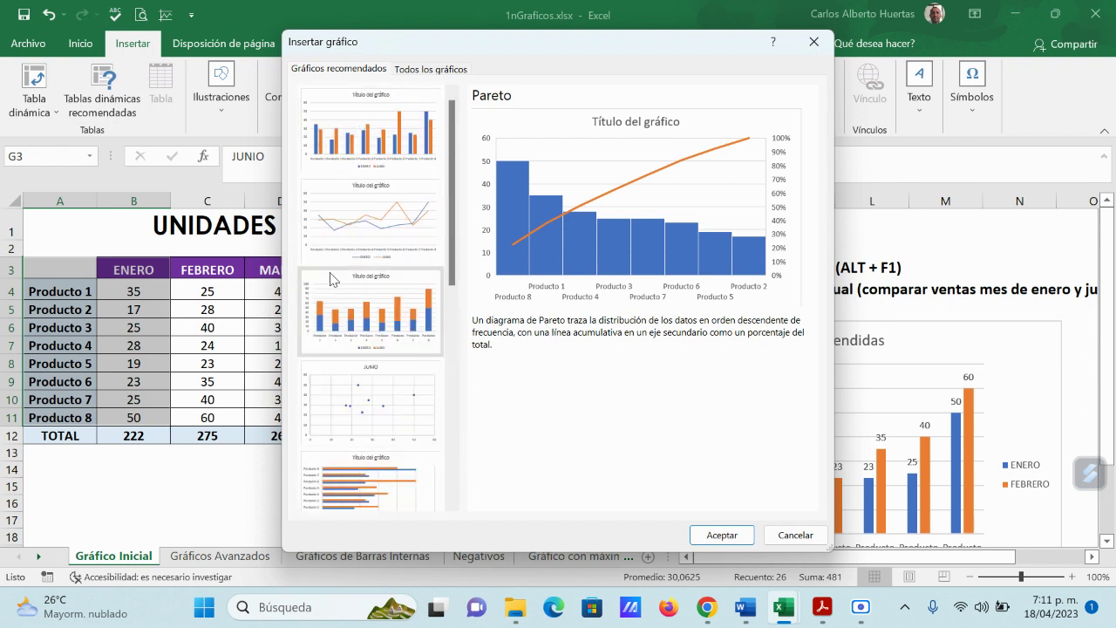
pyautogui.click(401, 125)
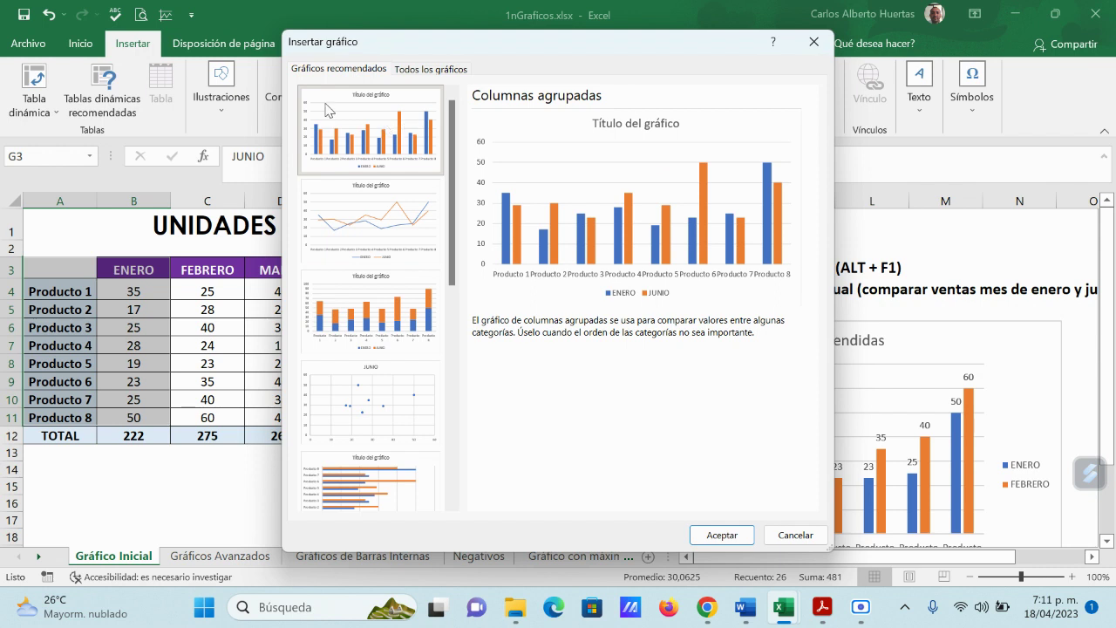
# Step: Choose the pie type from the full chart list and insert a basic pie chart of the selected data
pyautogui.click(431, 71)
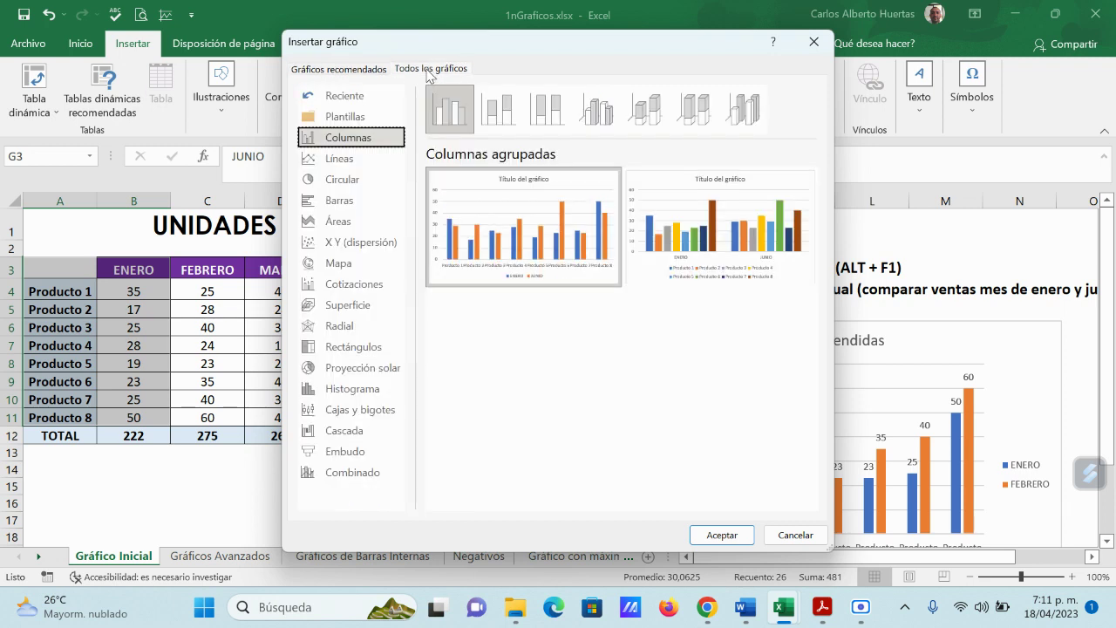
pyautogui.click(349, 184)
pyautogui.moveTo(541, 254)
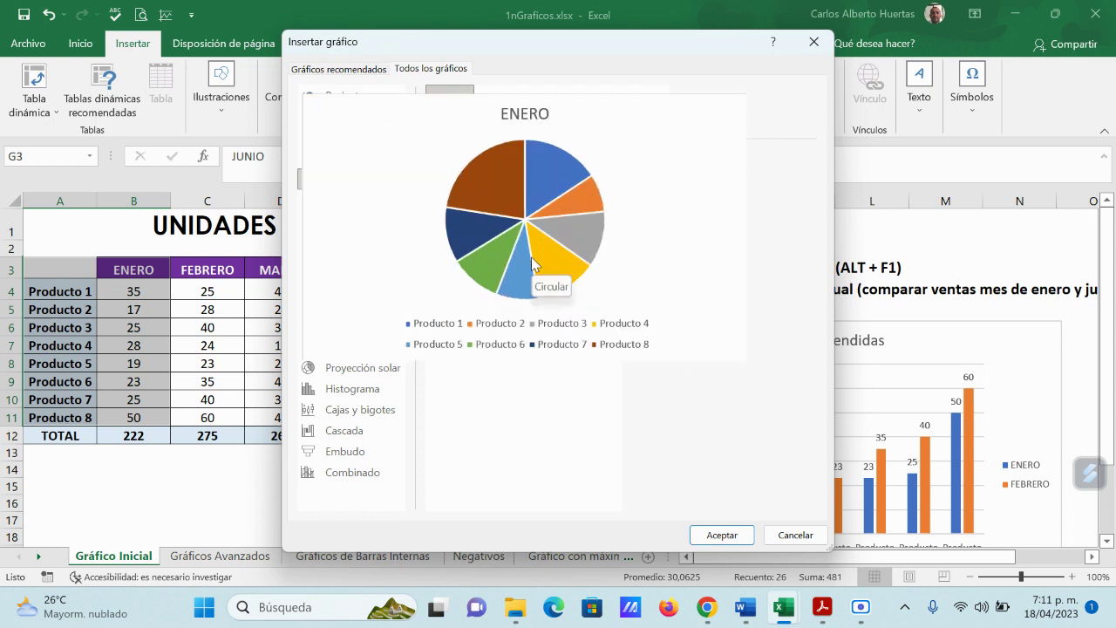
pyautogui.click(722, 536)
# Step: Move the ENERO pie chart to about B11:G25, over the table's lower rows, and turn on its data labels
pyautogui.moveTo(686, 324); pyautogui.dragTo(456, 431)
pyautogui.scroll(-2, 689, 383)
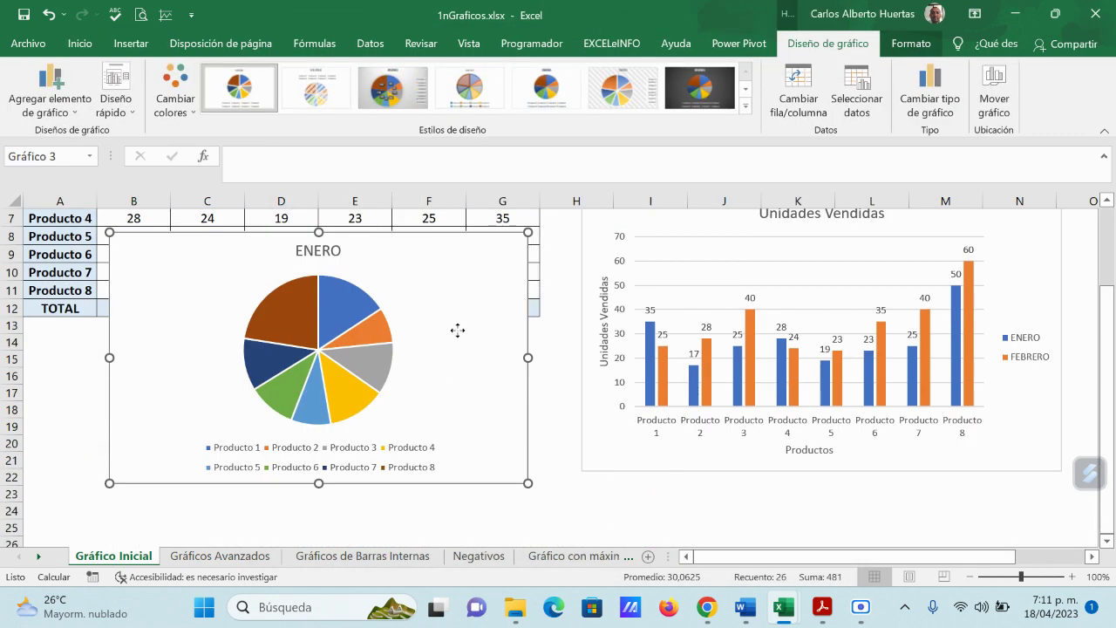
pyautogui.moveTo(457, 330); pyautogui.dragTo(454, 379)
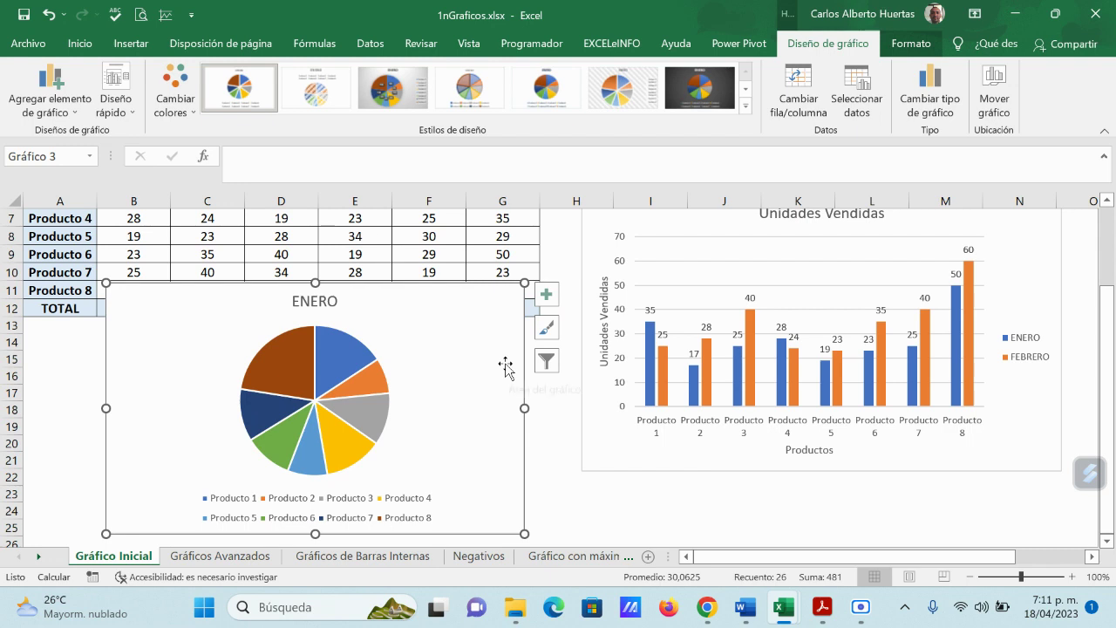
pyautogui.click(547, 296)
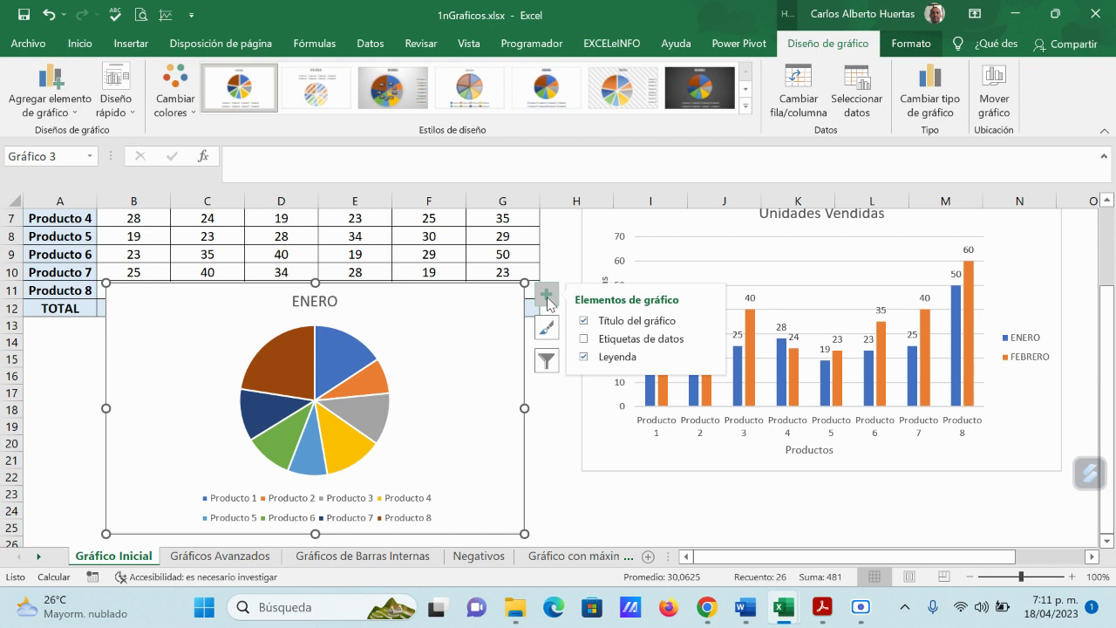
pyautogui.click(585, 340)
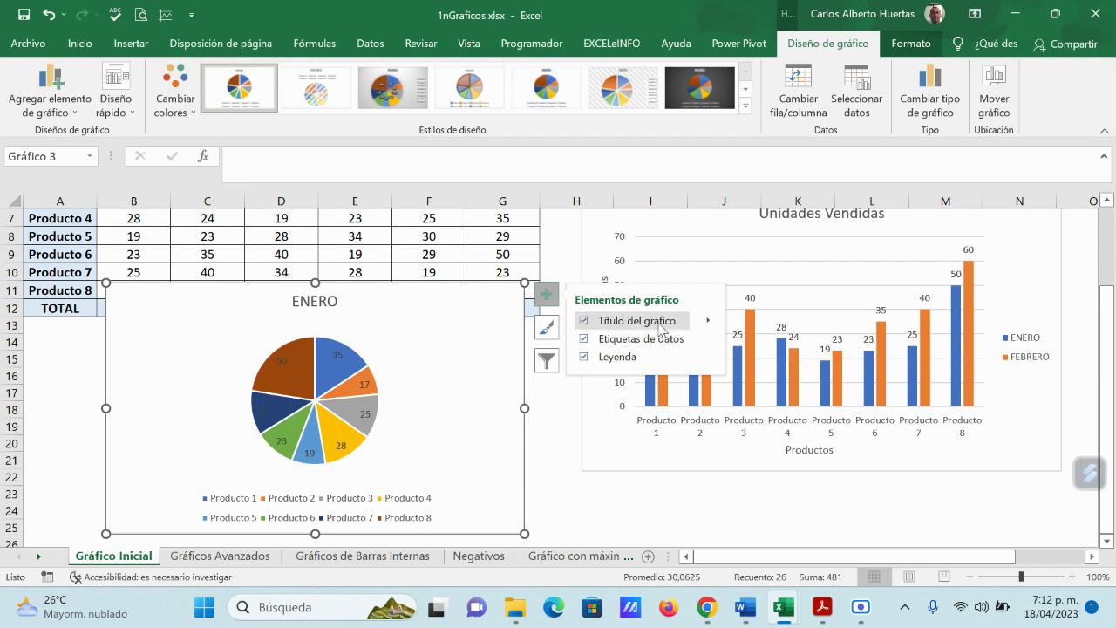
# Step: Try several chart styles on the ENERO pie chart, ending with the one that puts the legend under the title and labels slices with names, values and percentages
pyautogui.click(709, 322)
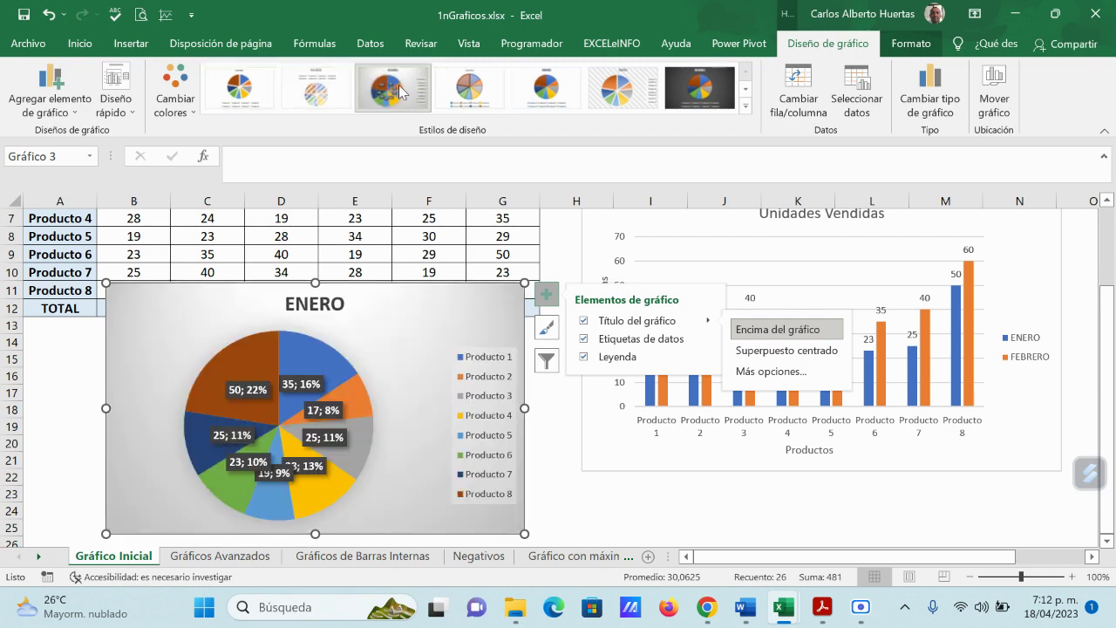
pyautogui.click(632, 96)
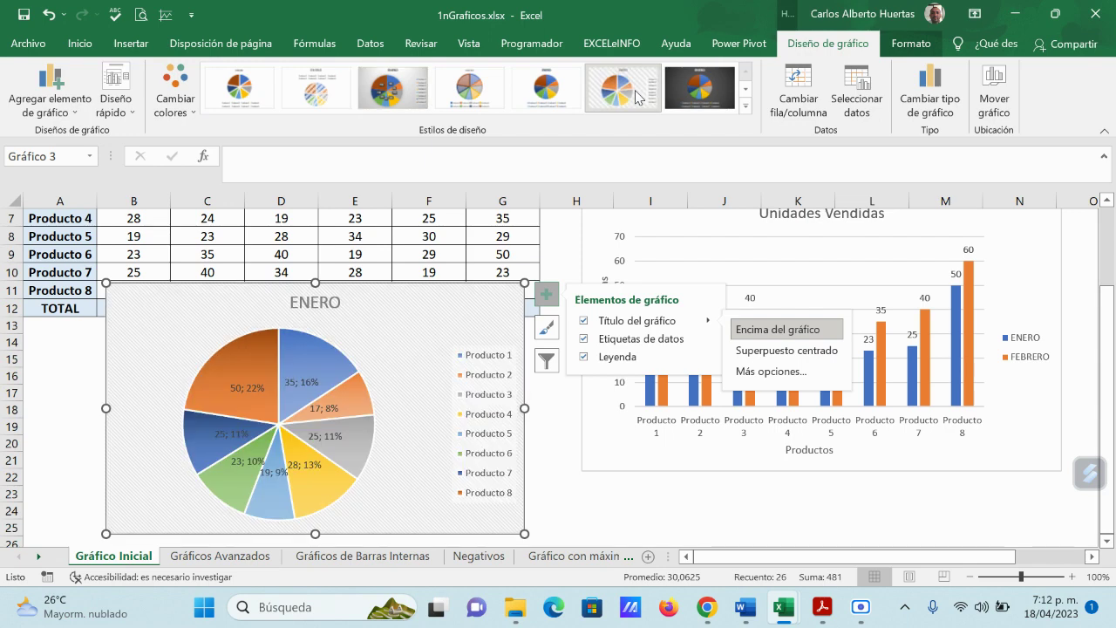
pyautogui.click(470, 88)
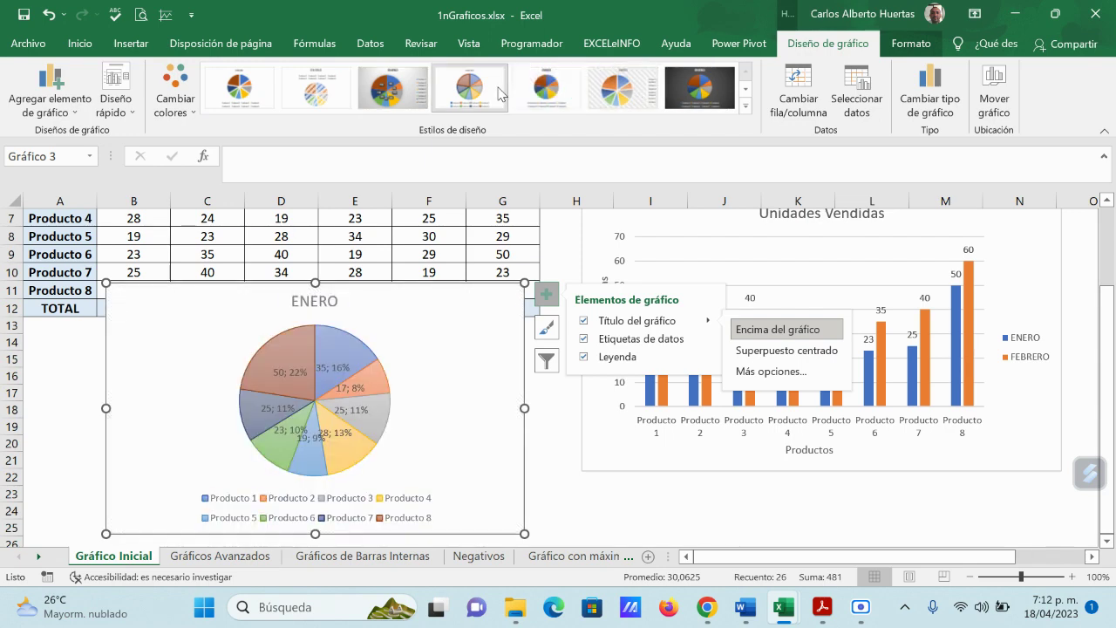
pyautogui.click(746, 107)
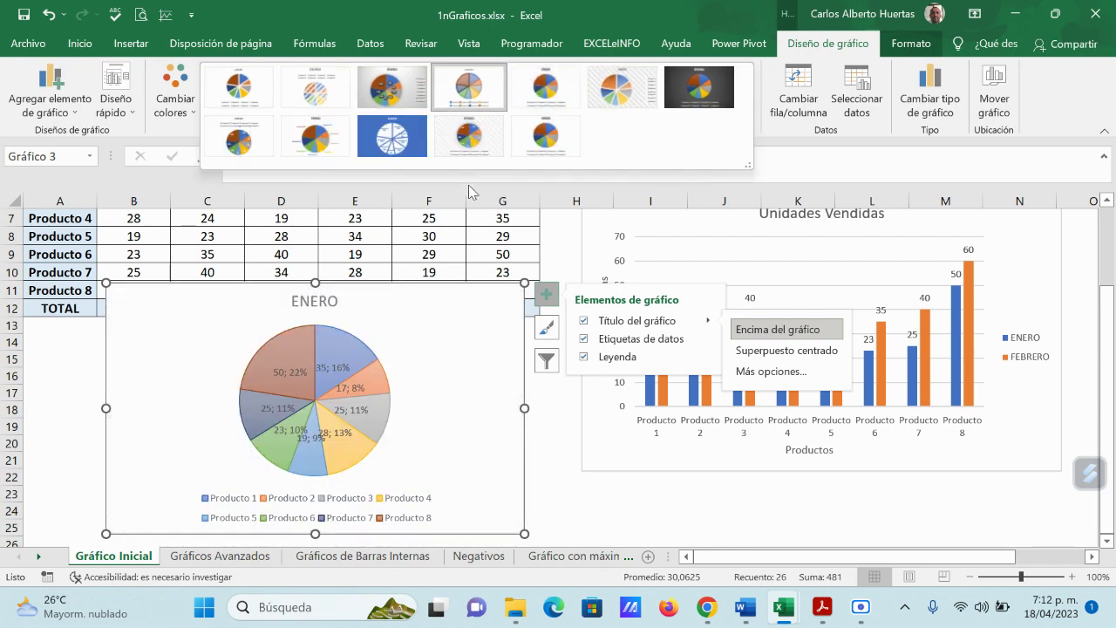
pyautogui.click(410, 144)
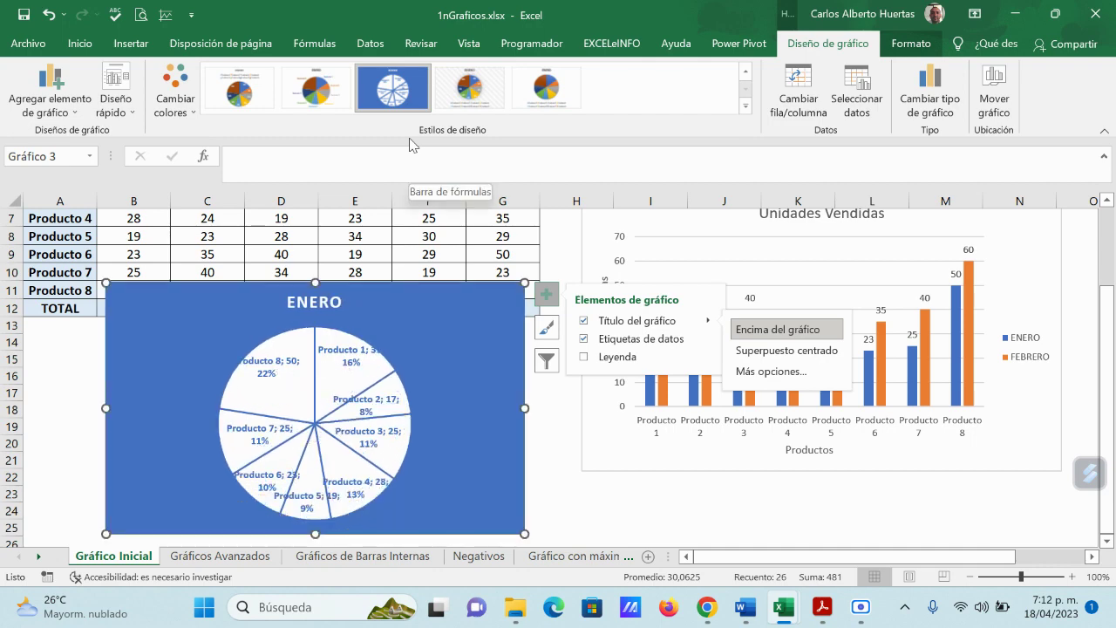
pyautogui.click(316, 87)
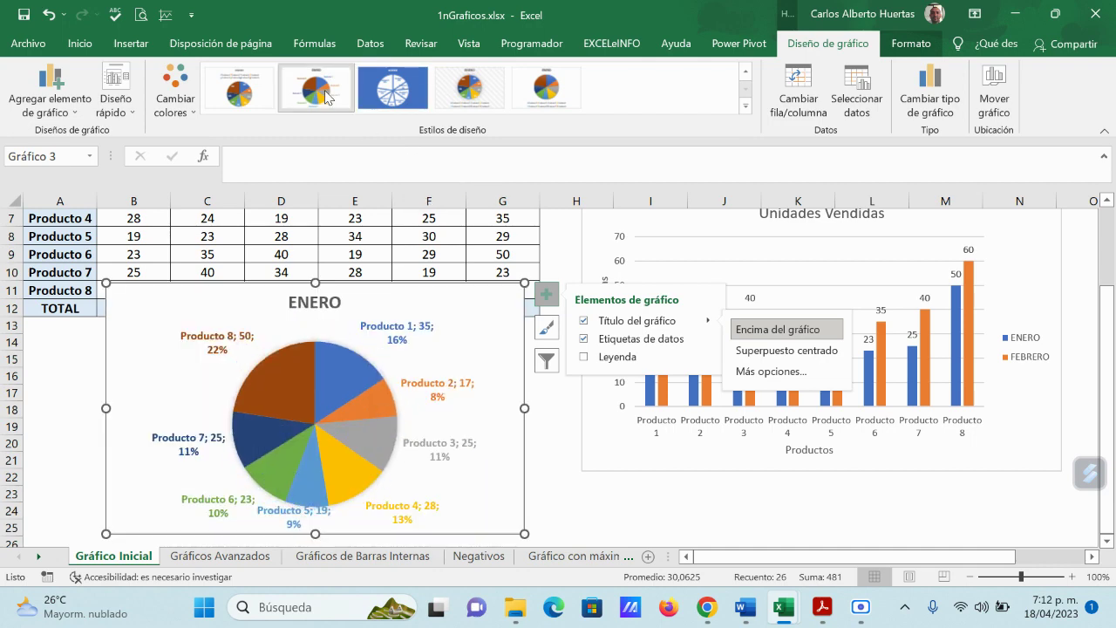
pyautogui.click(265, 92)
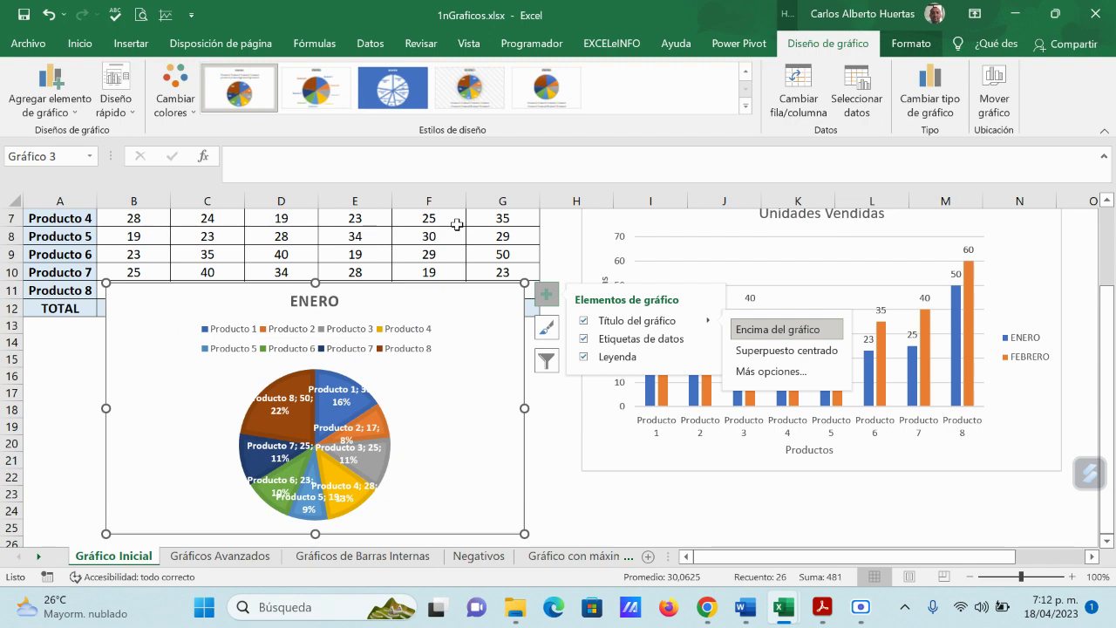
# Step: Move the ENERO pie chart below the sales table, to about B14:G29
pyautogui.scroll(1, 699, 410)
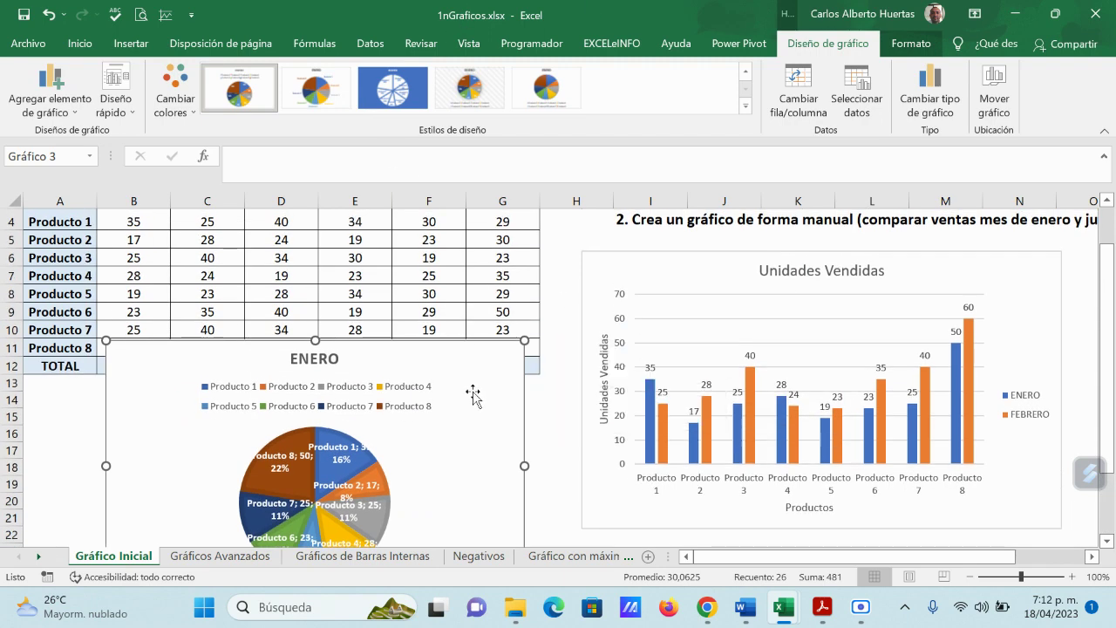
pyautogui.scroll(-2, 475, 367)
pyautogui.moveTo(475, 339); pyautogui.dragTo(438, 382)
pyautogui.click(693, 471)
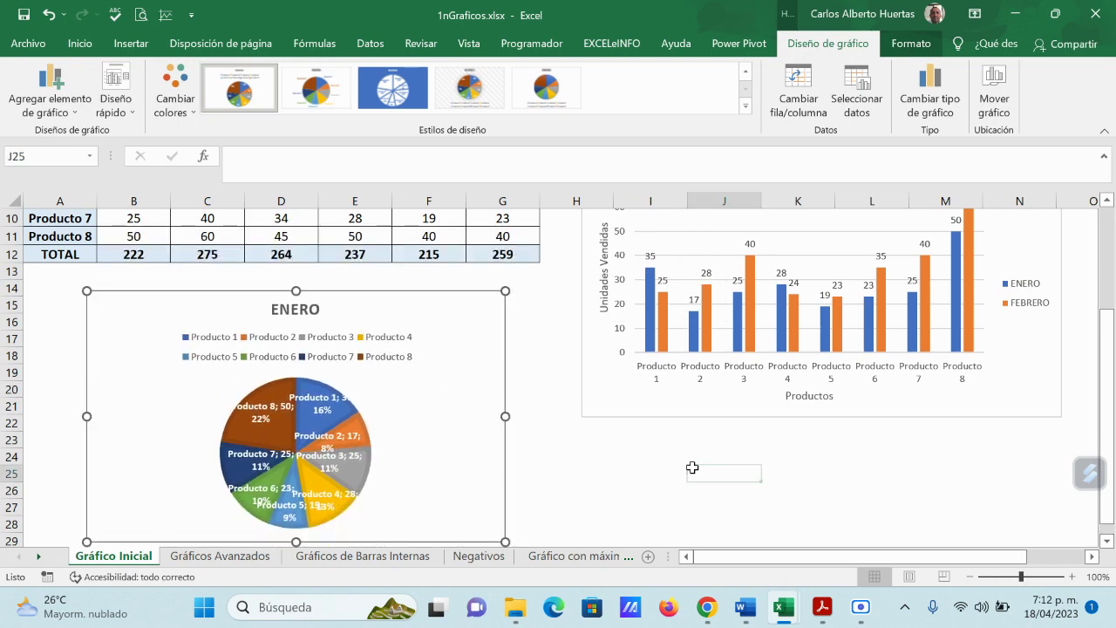
# Step: Check the recommended charts with only the empty cell H1 selected, and close the dialog without inserting anything
pyautogui.scroll(3, 705, 397)
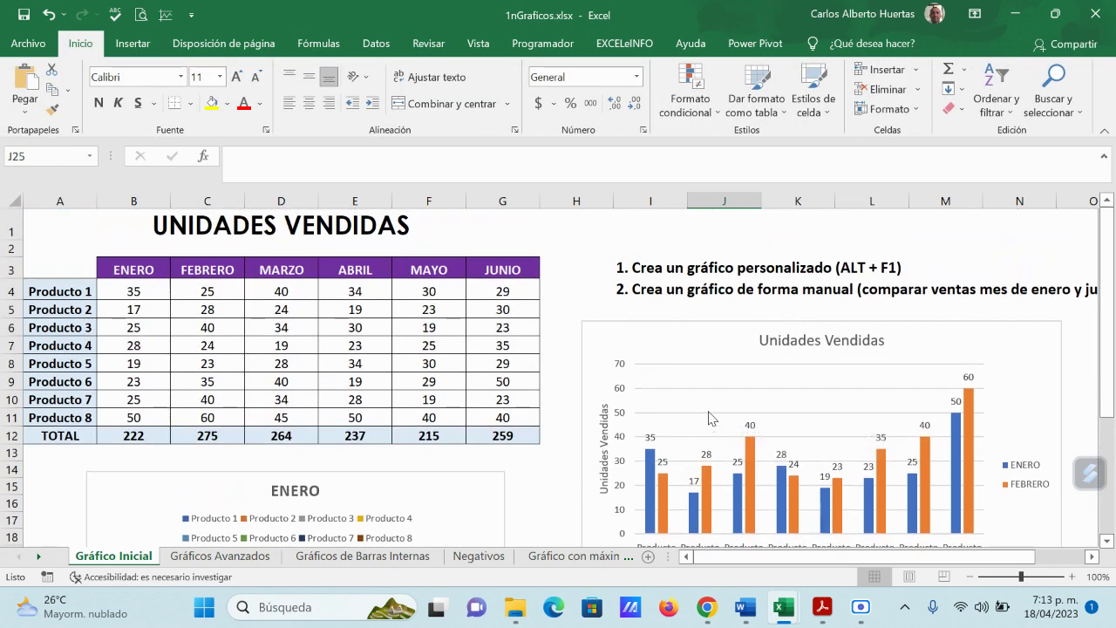
pyautogui.scroll(-1, 711, 419)
pyautogui.scroll(1, 711, 419)
pyautogui.moveTo(50, 270); pyautogui.dragTo(521, 435)
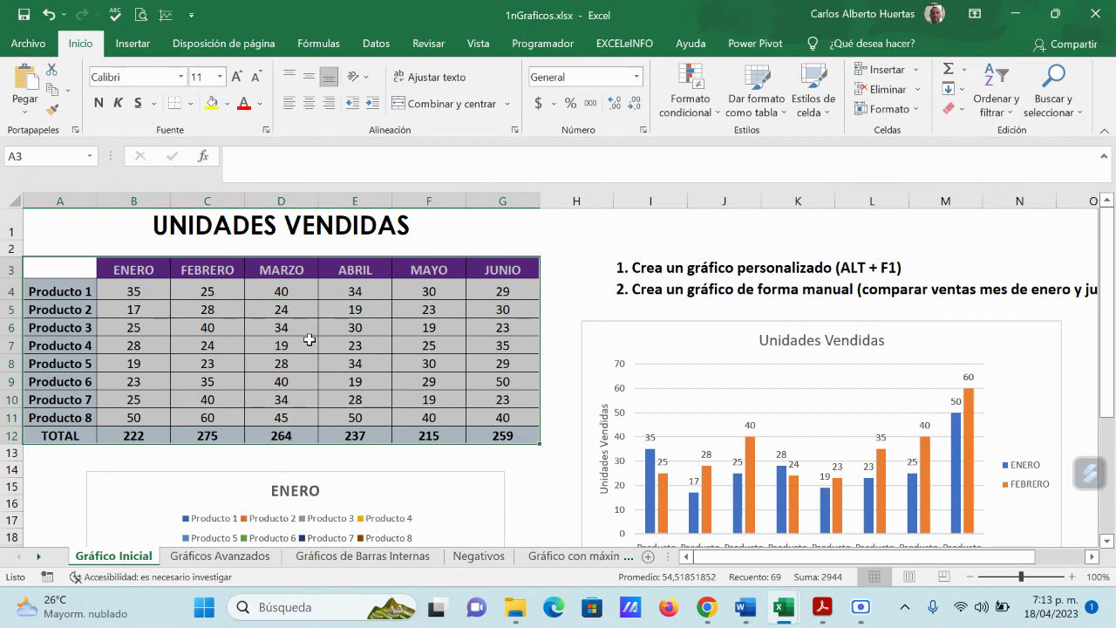
pyautogui.click(528, 232)
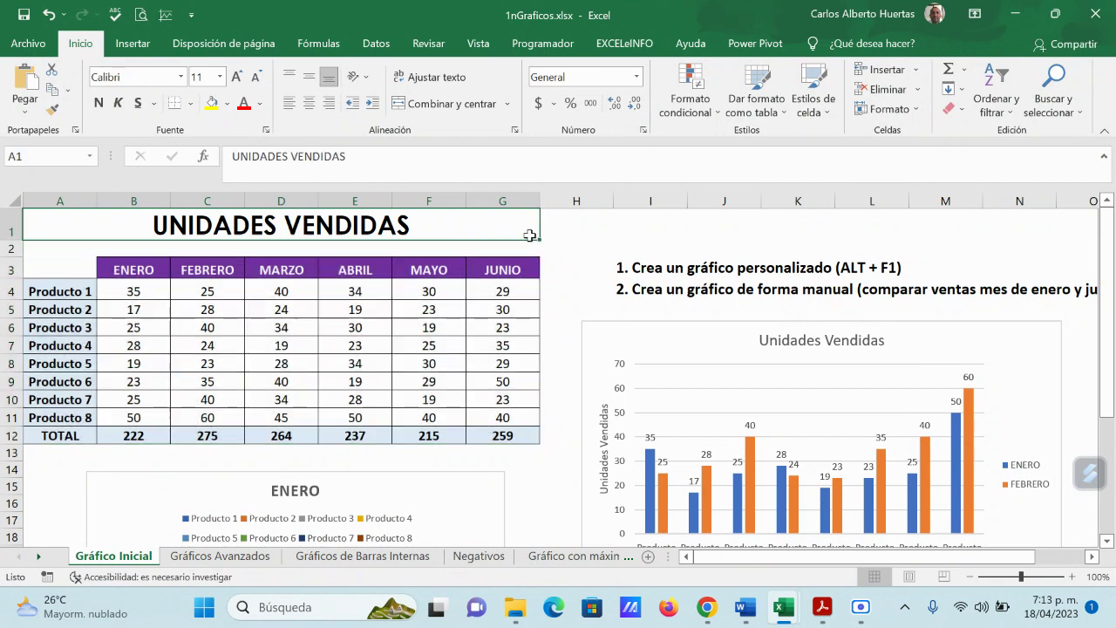
pyautogui.click(598, 228)
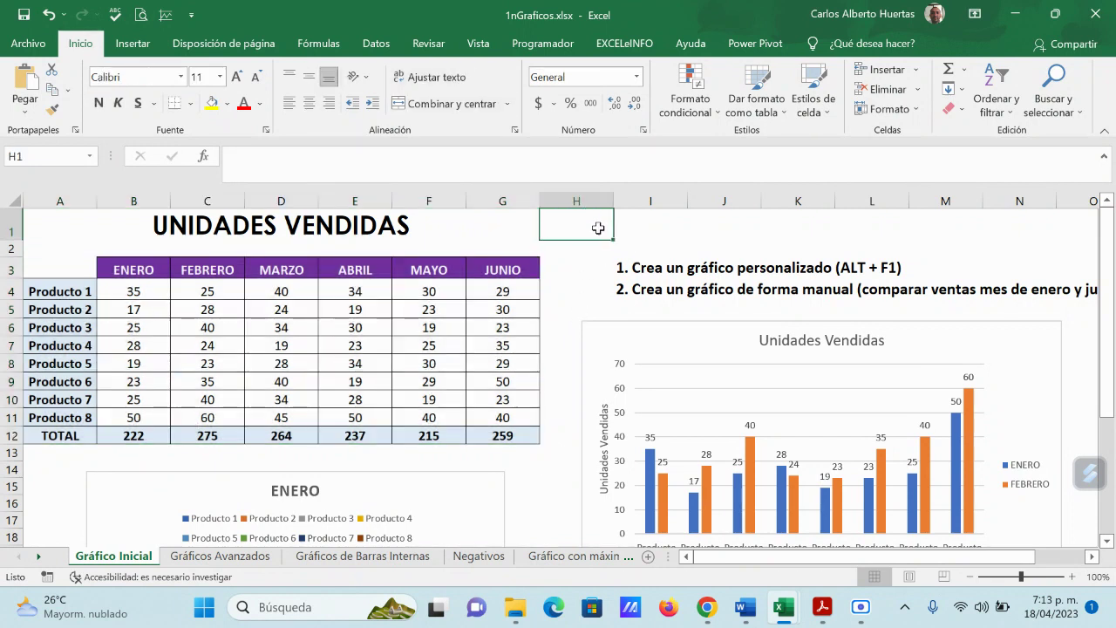
pyautogui.click(133, 43)
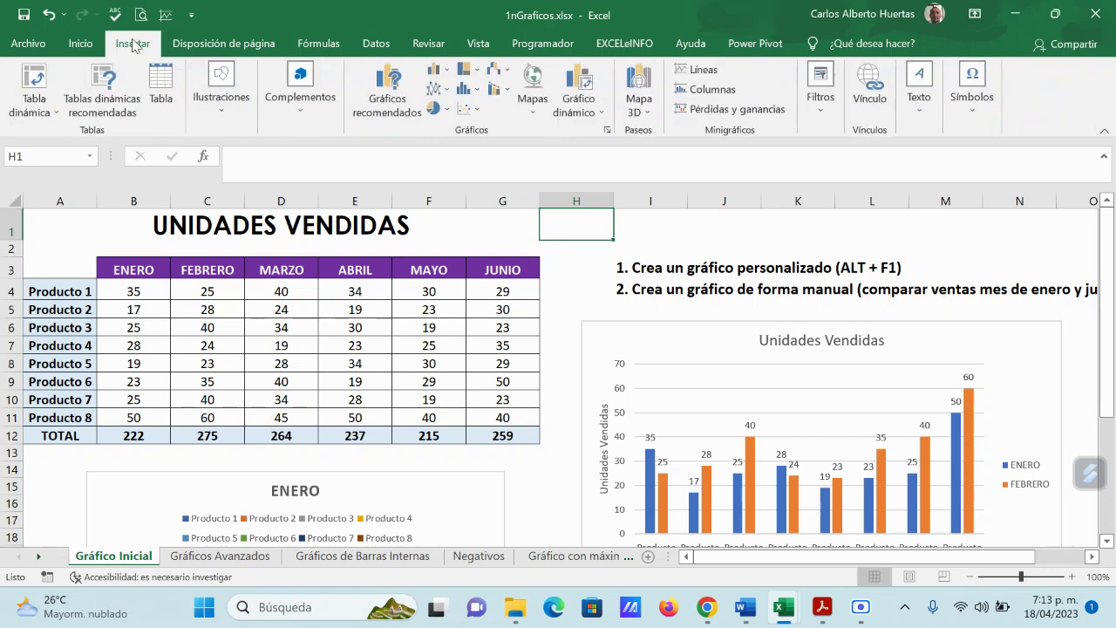
pyautogui.click(397, 103)
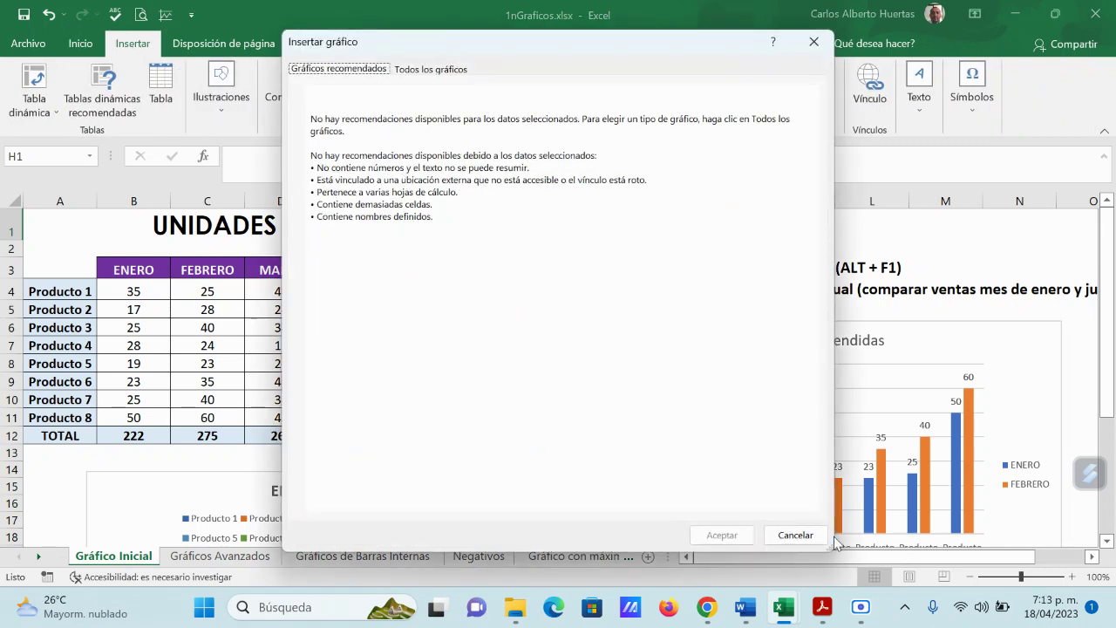
pyautogui.click(798, 536)
# Step: Insert the recommended clustered column chart from the whole sales table, A3:G12
pyautogui.moveTo(55, 267); pyautogui.dragTo(489, 430)
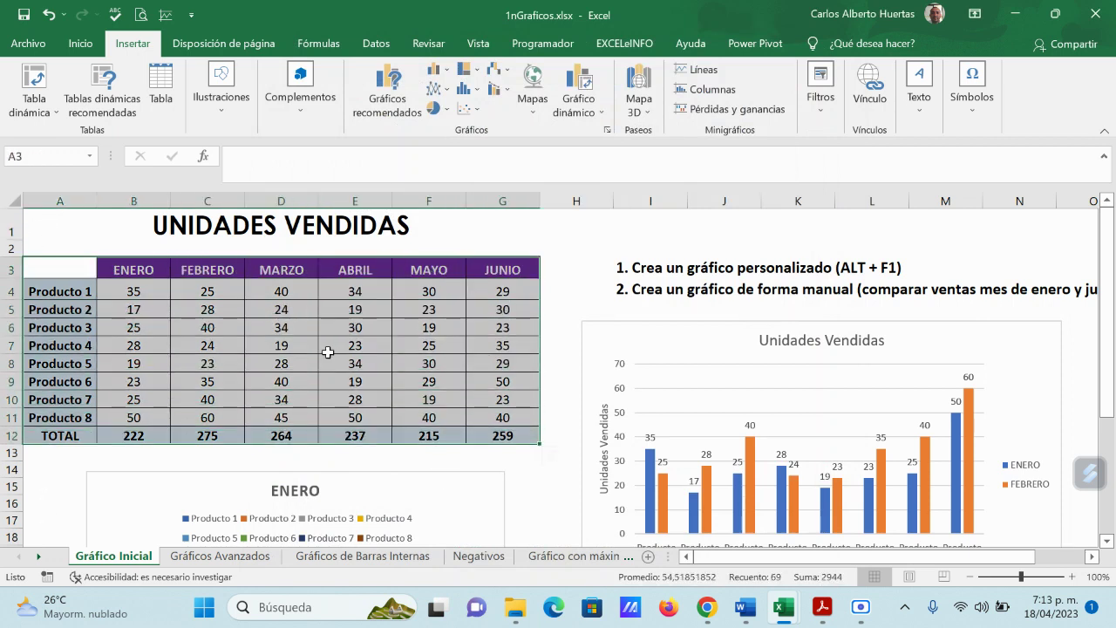
pyautogui.click(392, 101)
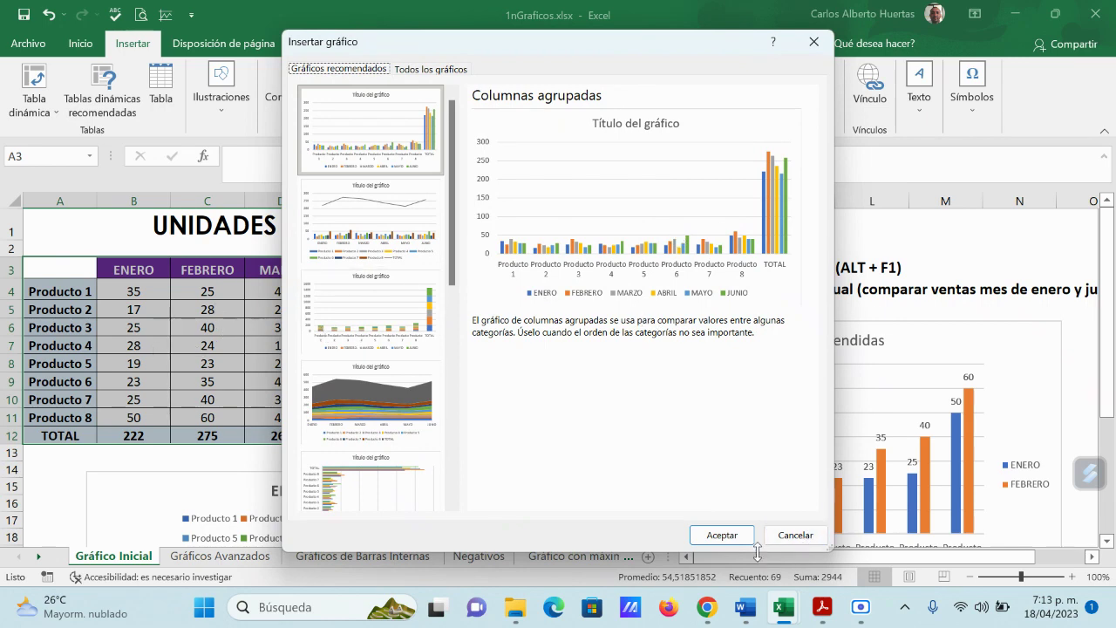
pyautogui.click(722, 535)
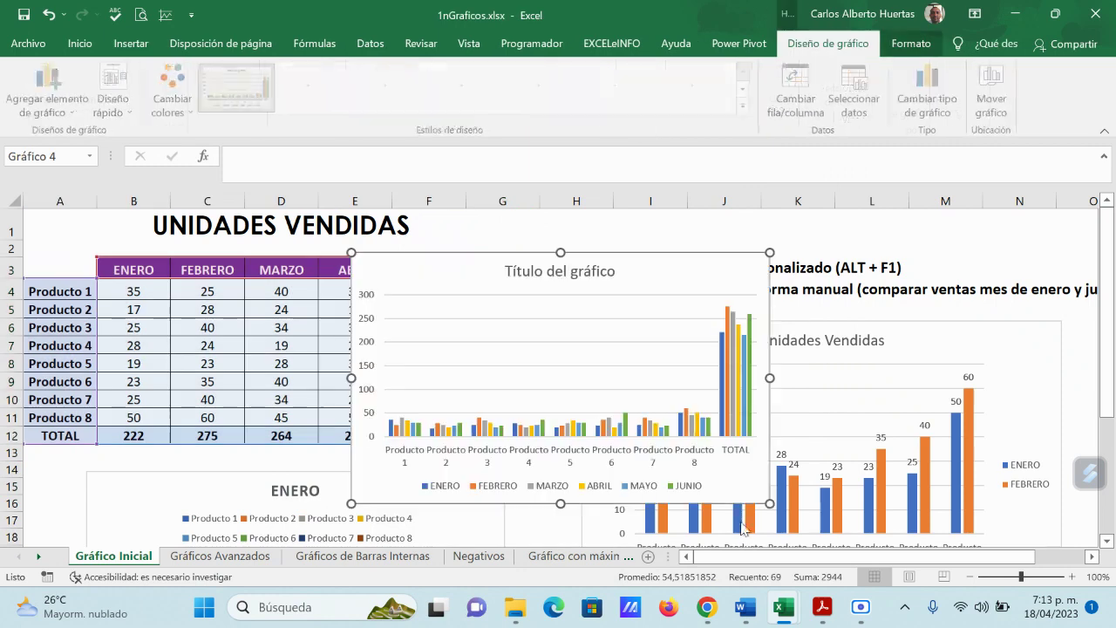
# Step: Undo the accidental plot area shift and move the new column chart below the ENERO–FEBRERO chart, to about H23:N38
pyautogui.click(609, 305)
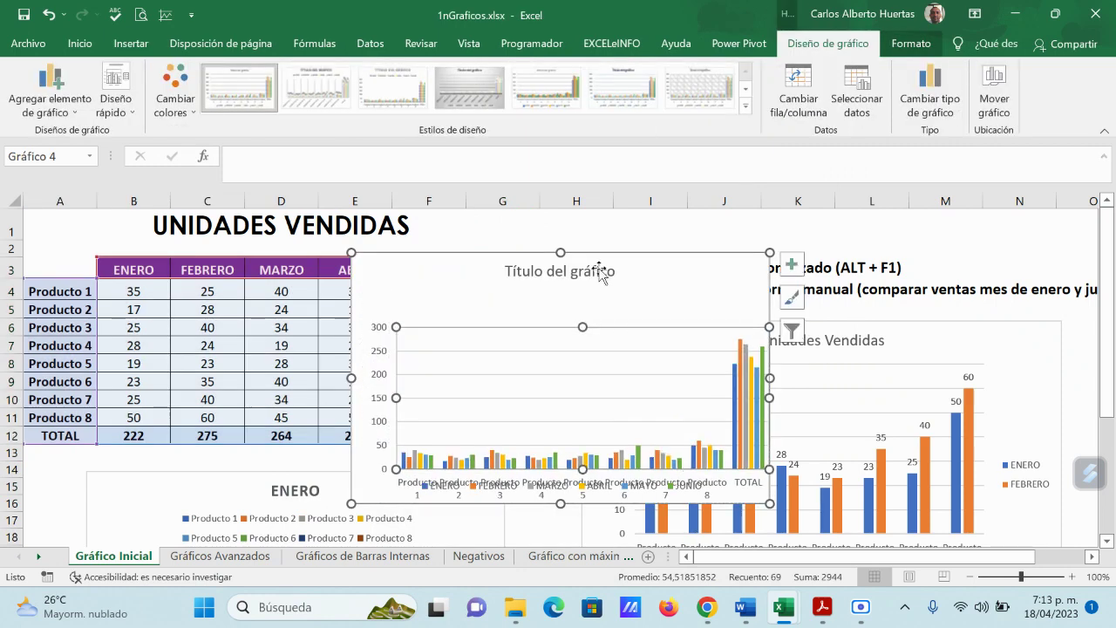
pyautogui.click(49, 14)
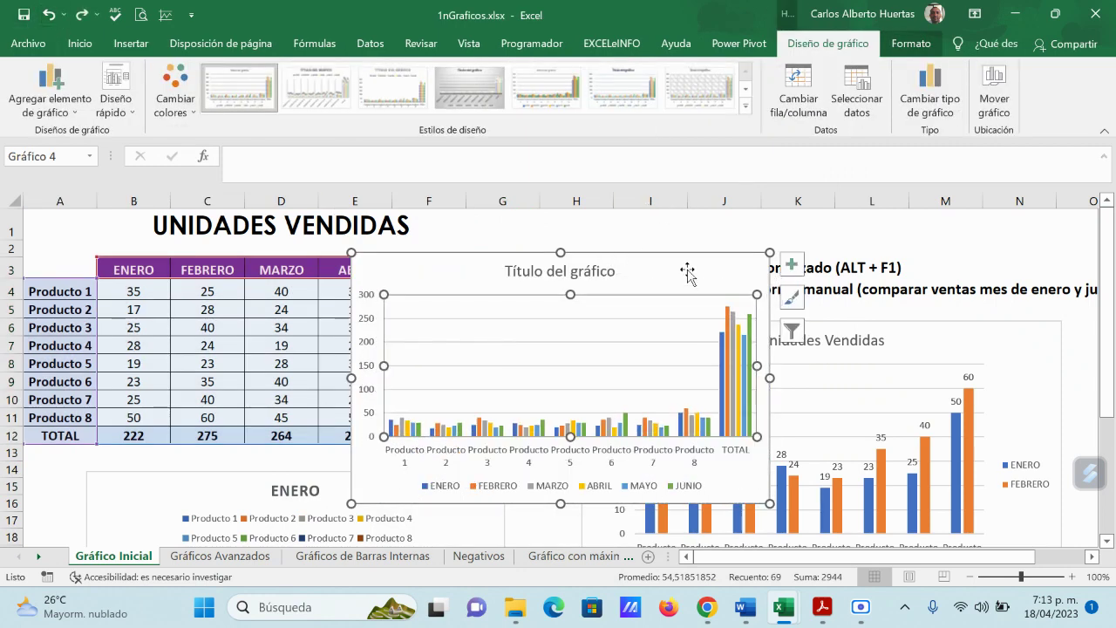
pyautogui.moveTo(688, 274); pyautogui.dragTo(979, 432)
pyautogui.scroll(-1, 720, 278)
pyautogui.scroll(-5, 720, 277)
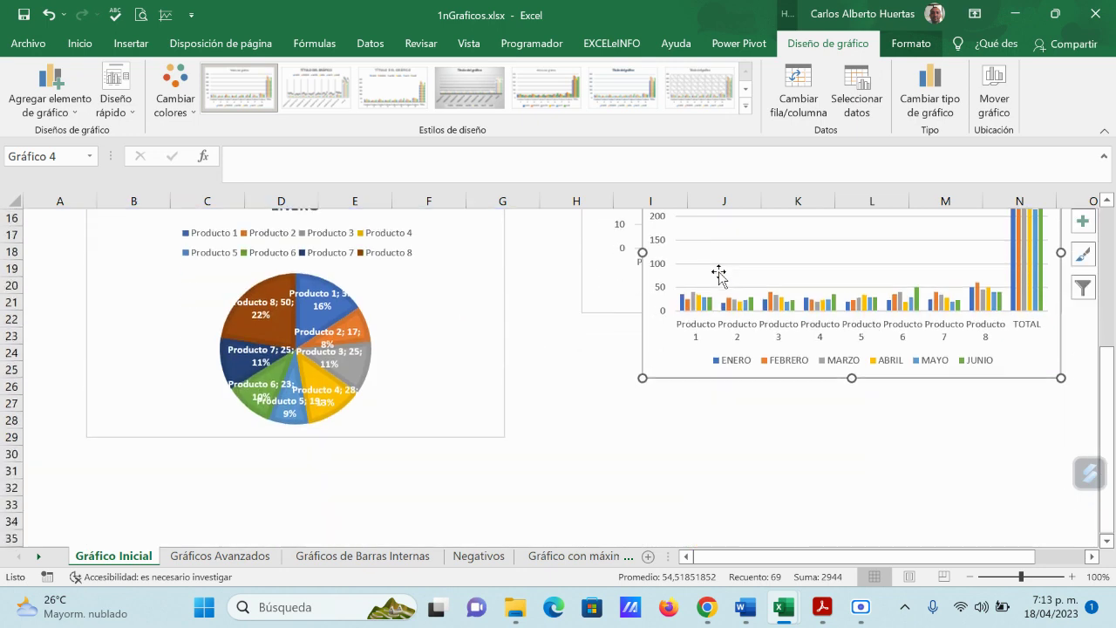
pyautogui.moveTo(678, 366); pyautogui.dragTo(630, 609)
pyautogui.moveTo(696, 365); pyautogui.dragTo(607, 517)
# Step: Delete the ENERO pie chart and put the new column chart in its place, enlarged to about B19:I36
pyautogui.click(429, 312)
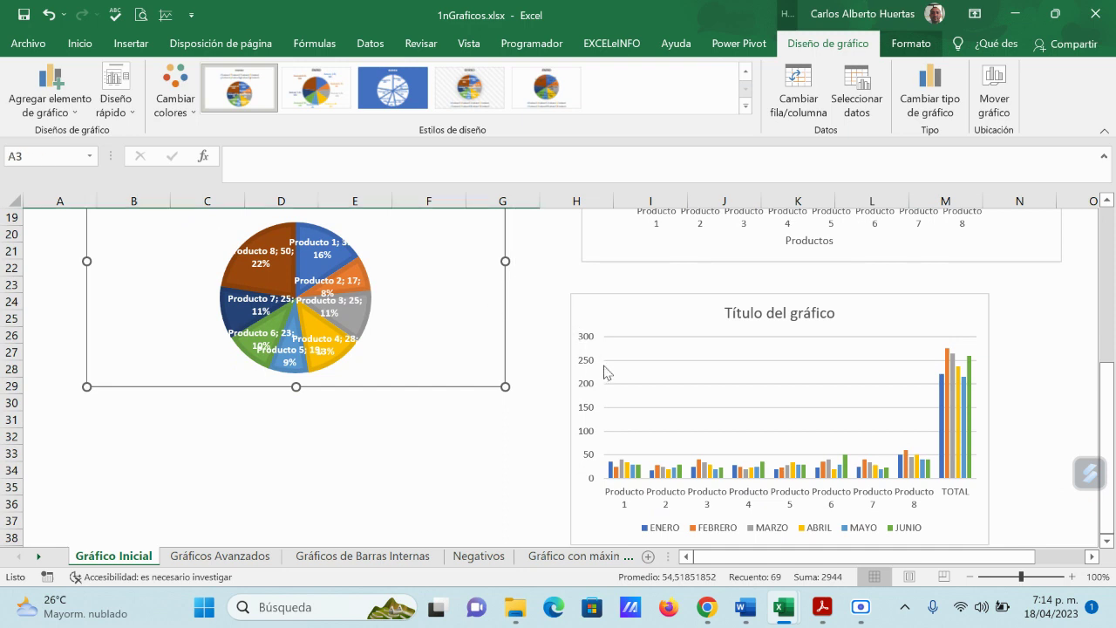
pyautogui.press('Delete')
pyautogui.moveTo(635, 319); pyautogui.dragTo(195, 241)
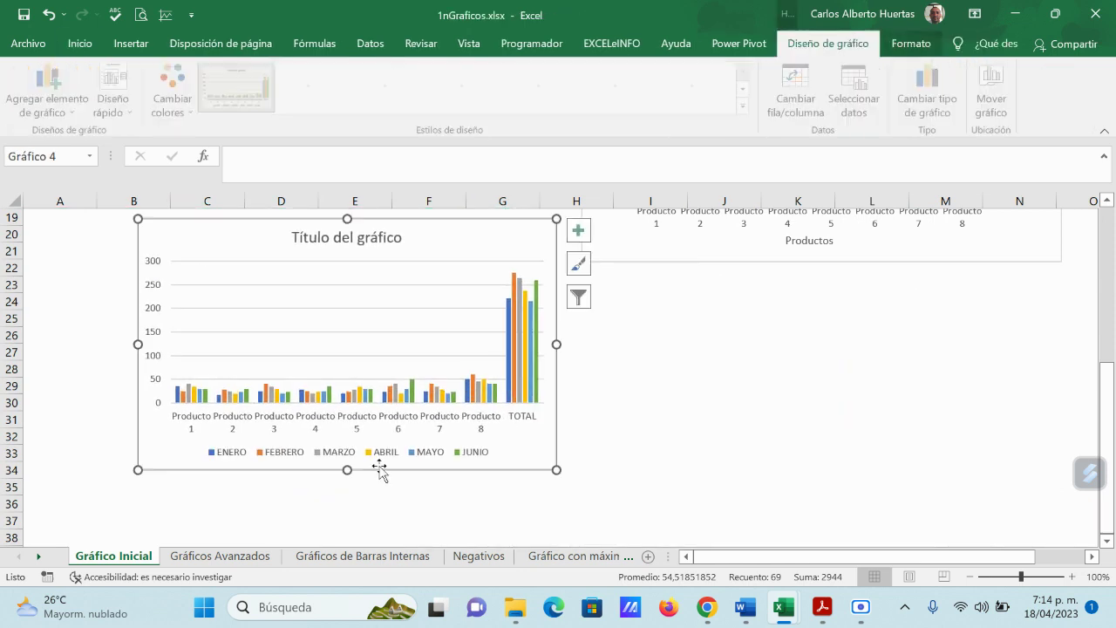
pyautogui.moveTo(556, 471); pyautogui.dragTo(645, 505)
# Step: Filter the new column chart's series to ENERO and JUNIO only, excluding FEBRERO, MARZO, ABRIL and MAYO
pyautogui.scroll(3, 864, 262)
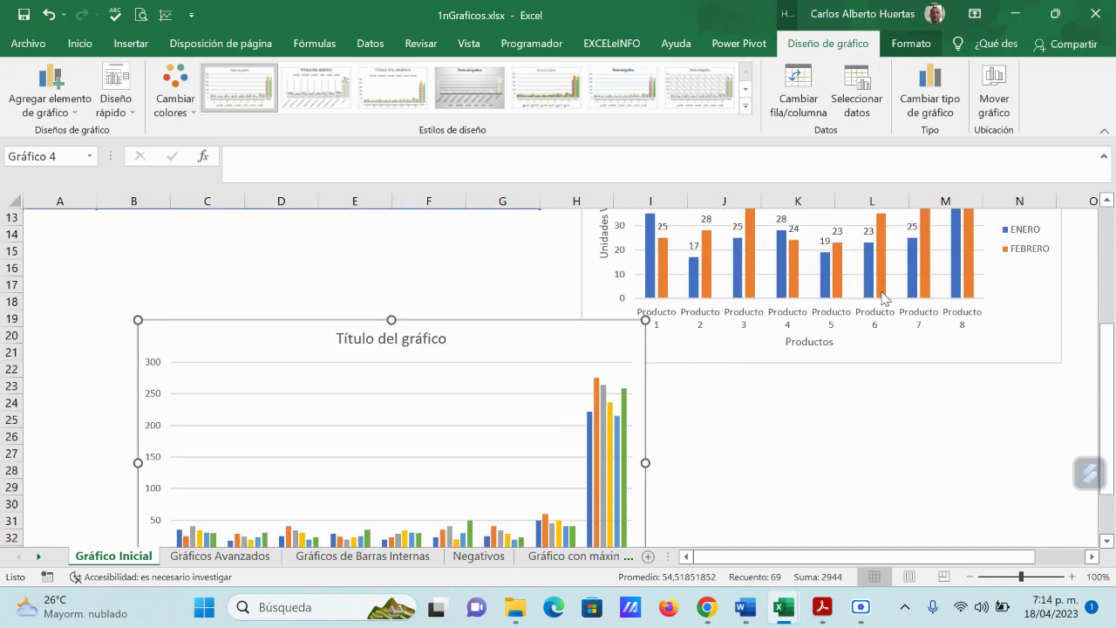
pyautogui.scroll(3, 977, 341)
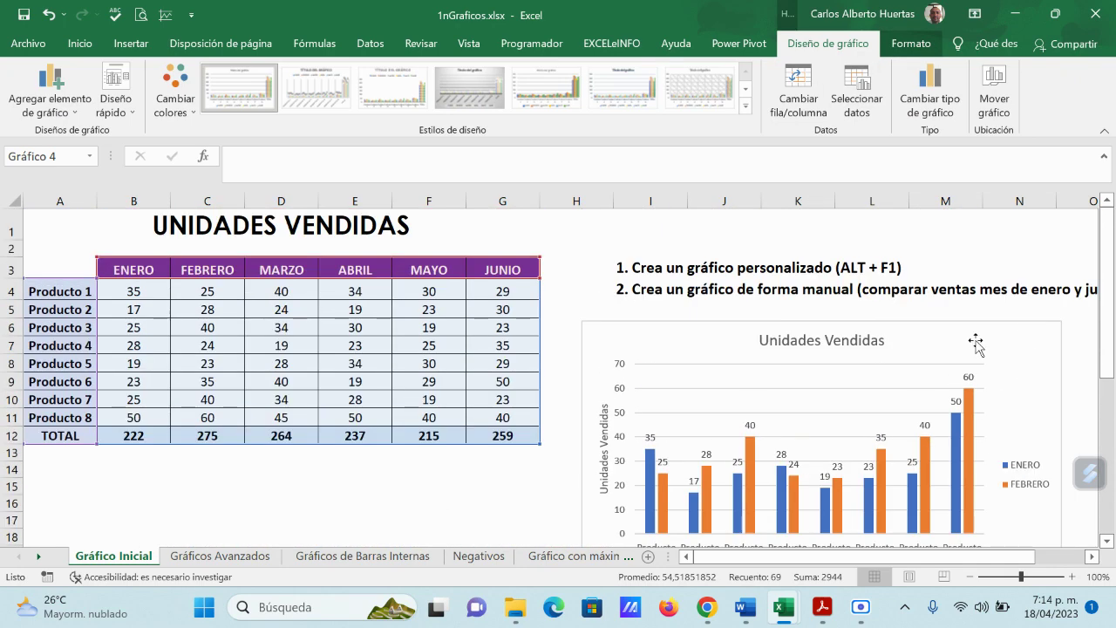
pyautogui.scroll(-3, 977, 341)
pyautogui.scroll(-3, 327, 478)
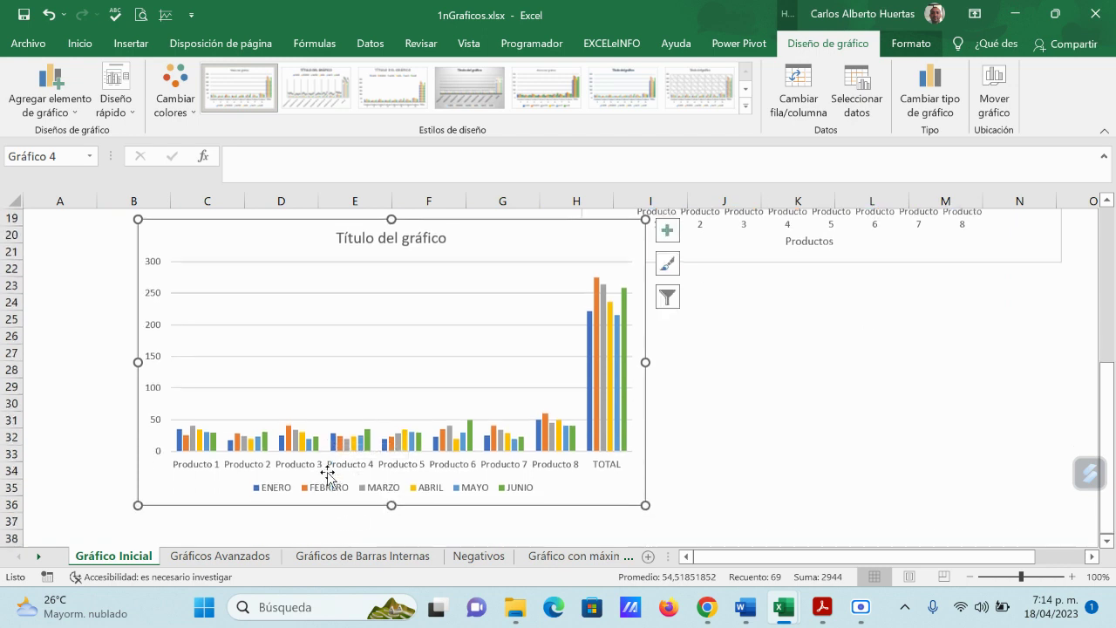
pyautogui.click(668, 299)
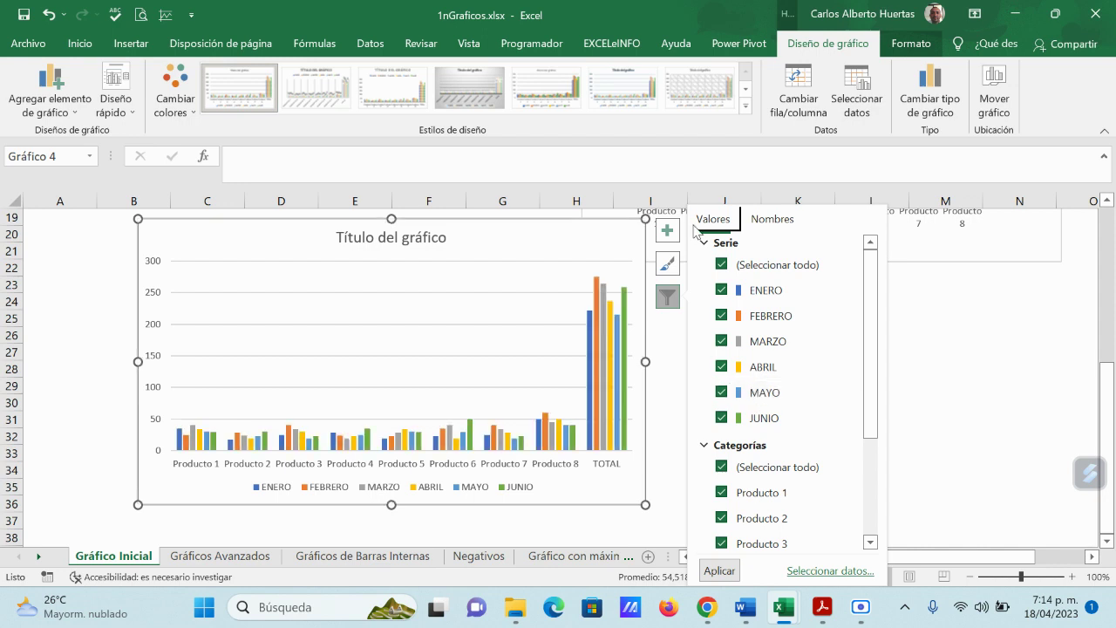
pyautogui.click(721, 315)
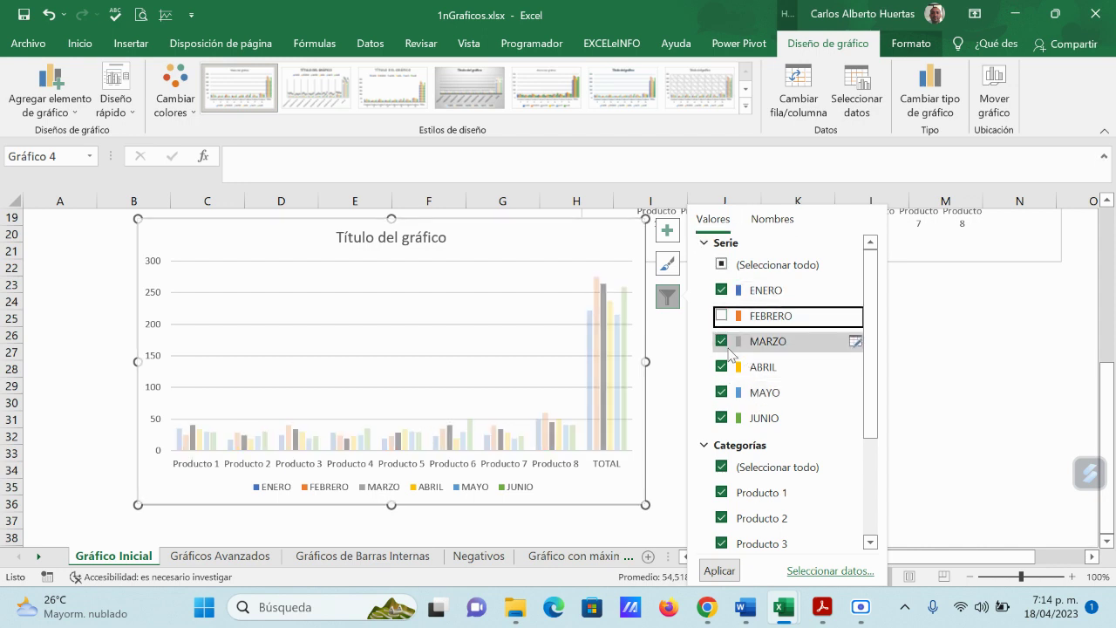
pyautogui.click(722, 342)
pyautogui.click(721, 367)
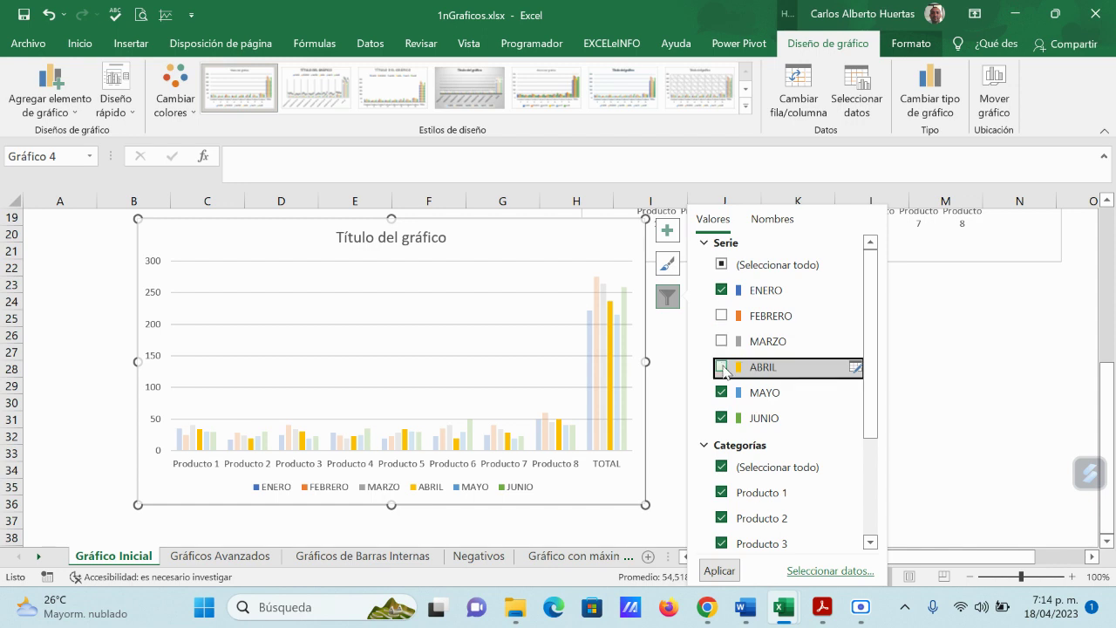
pyautogui.scroll(-3, 846, 375)
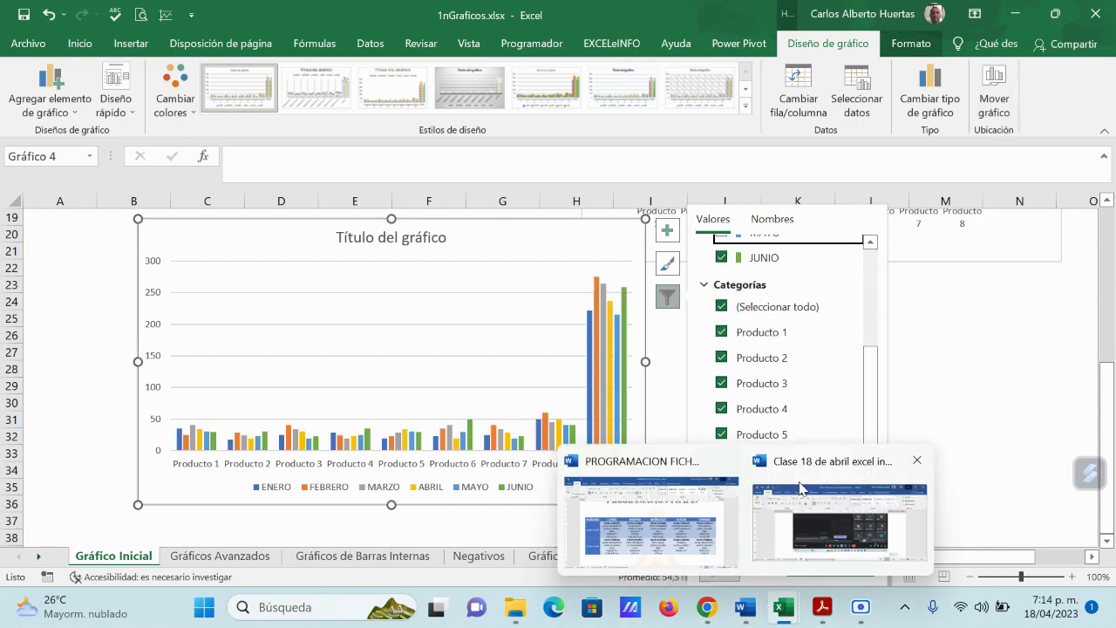
pyautogui.scroll(1, 732, 567)
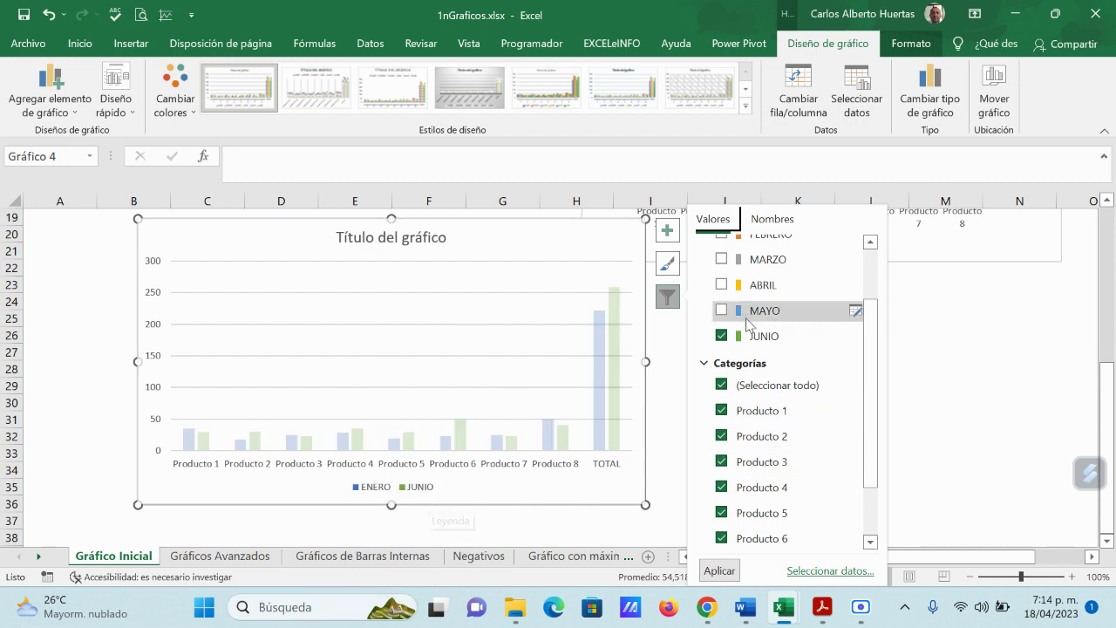
pyautogui.scroll(1, 747, 325)
pyautogui.click(979, 335)
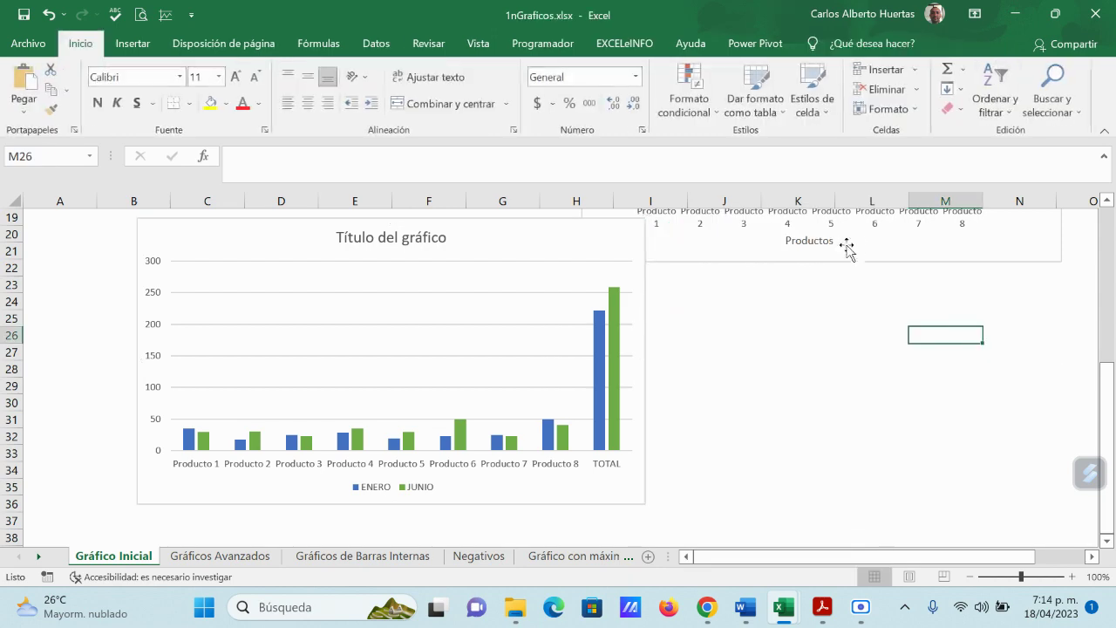
# Step: Turn on data labels for the ENERO and JUNIO column chart
pyautogui.scroll(3, 887, 374)
pyautogui.click(544, 331)
pyautogui.scroll(-2, 702, 355)
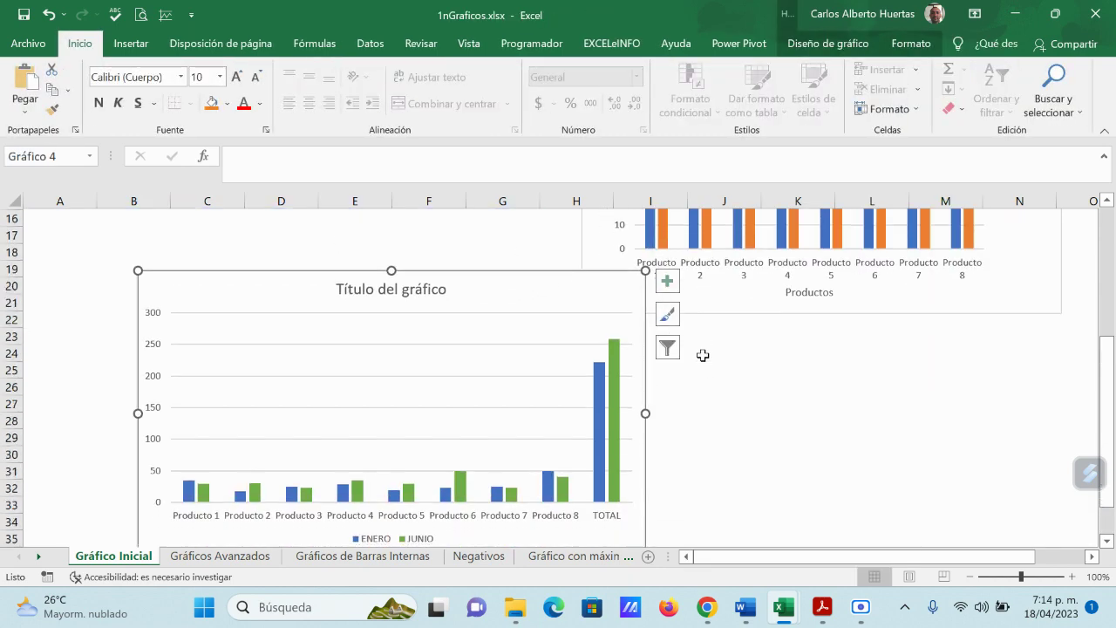
pyautogui.click(667, 281)
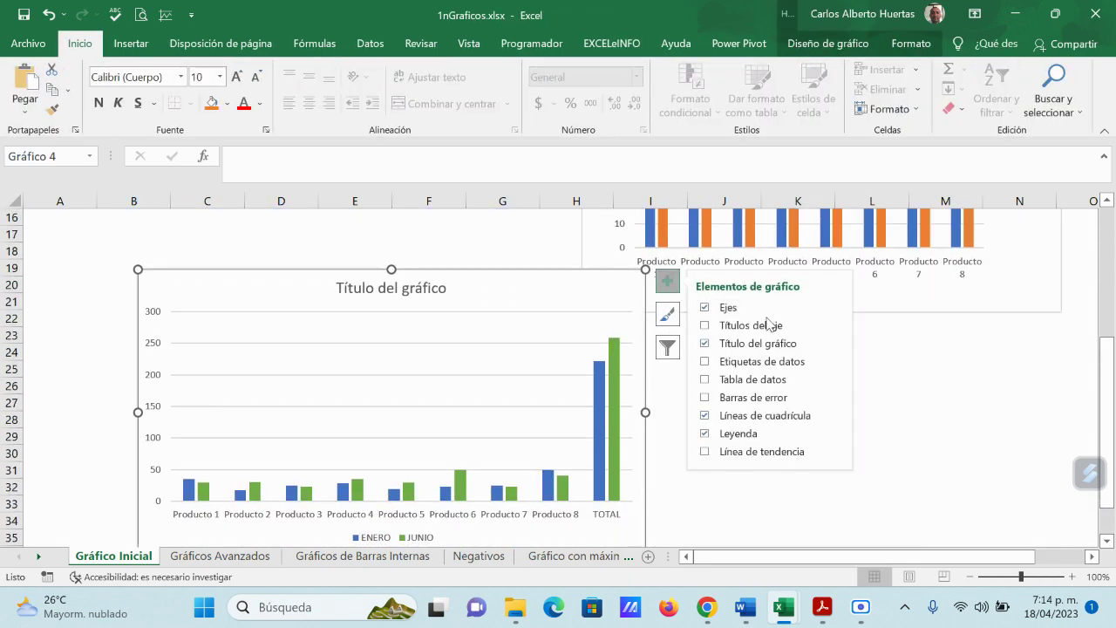
pyautogui.click(706, 363)
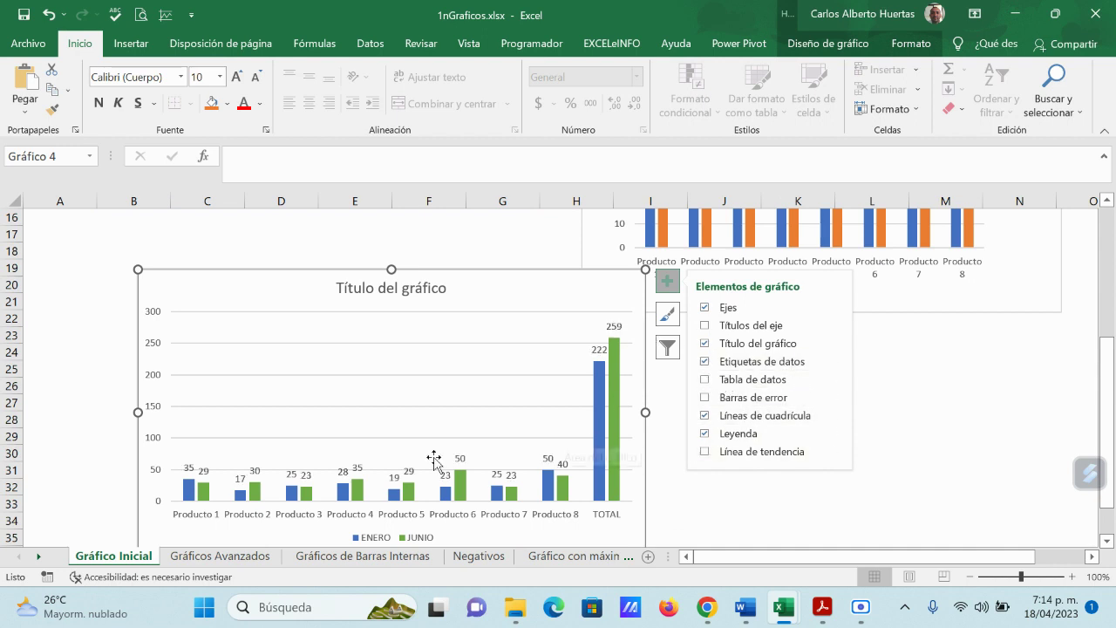
# Step: Add a trendline based on the ENERO series to the ENERO–JUNIO column chart and remove it again
pyautogui.click(705, 451)
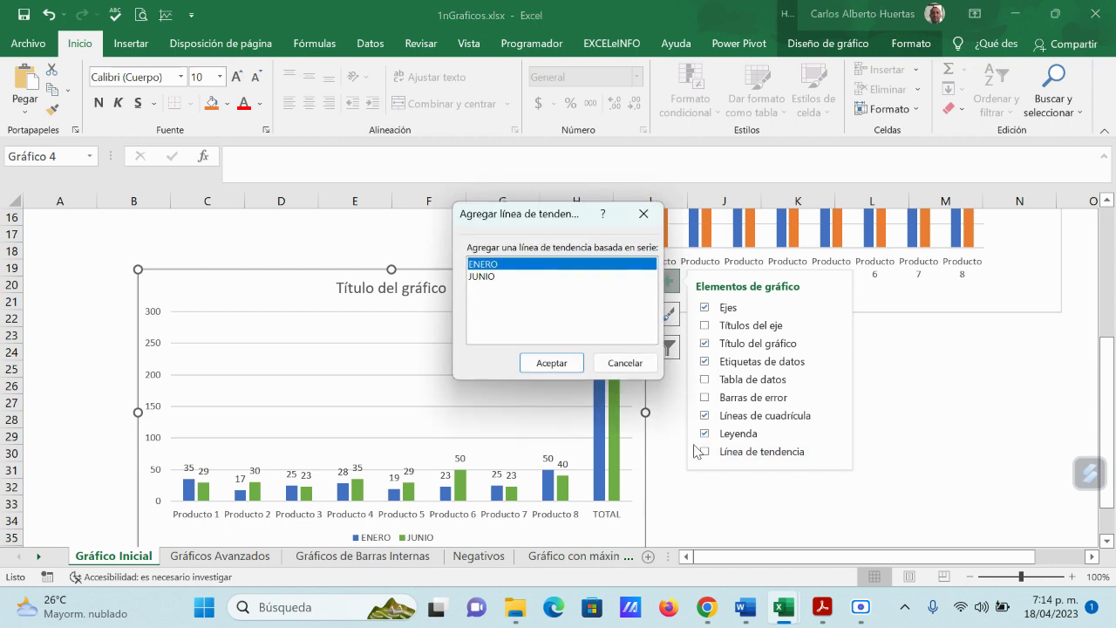
pyautogui.click(550, 362)
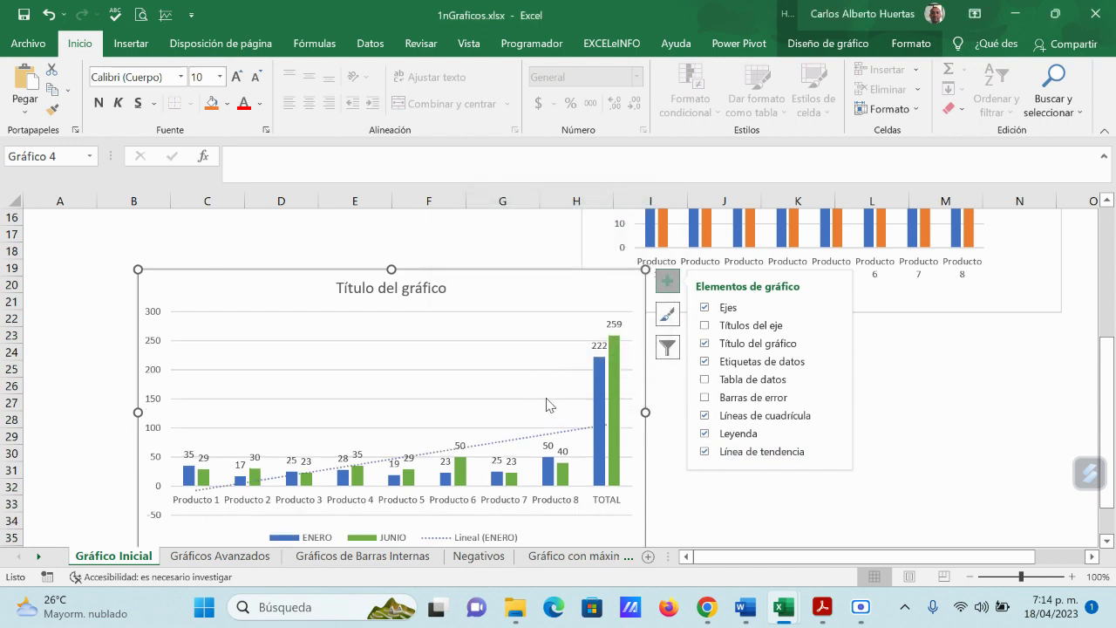
pyautogui.click(758, 454)
# Step: Add a trendline based on the JUNIO series to the ENERO–JUNIO column chart
pyautogui.click(758, 453)
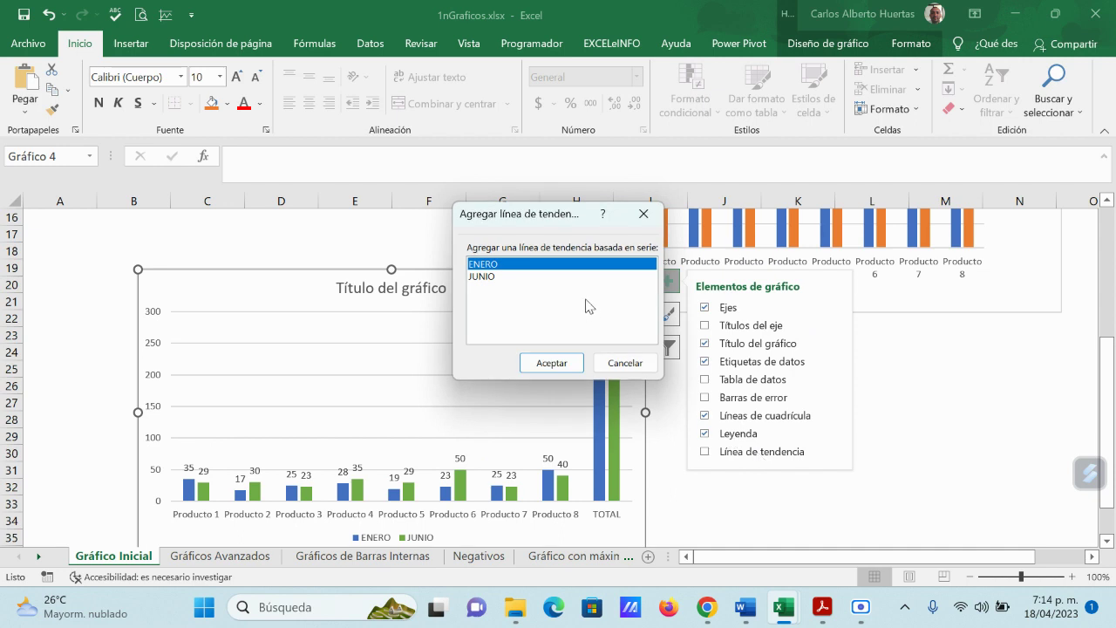
pyautogui.click(491, 278)
pyautogui.click(551, 363)
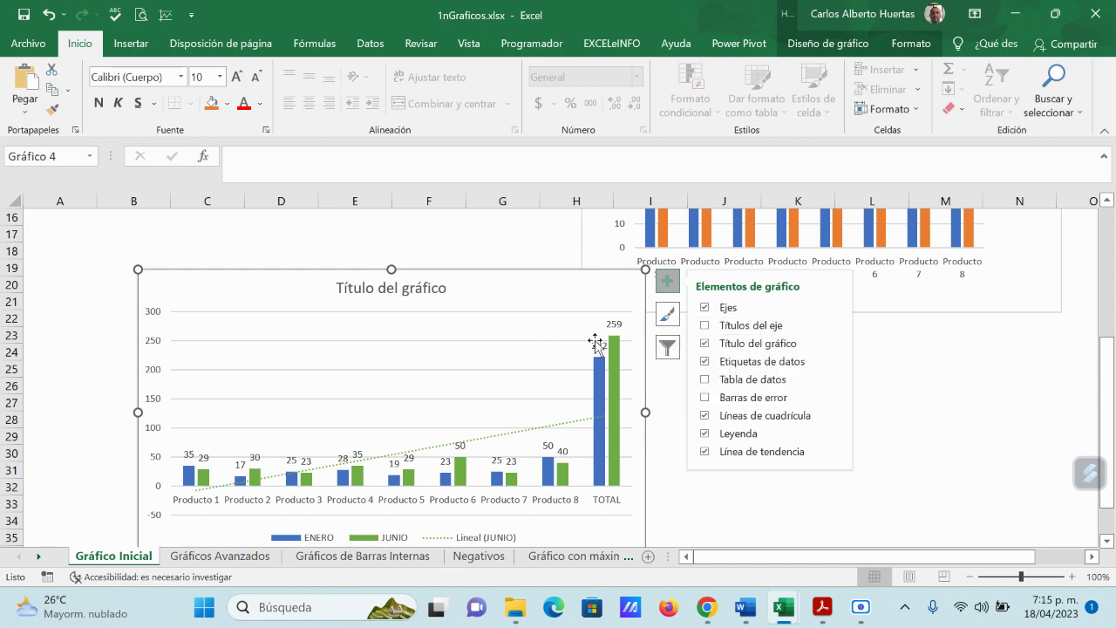
pyautogui.scroll(1, 593, 349)
pyautogui.scroll(4, 592, 349)
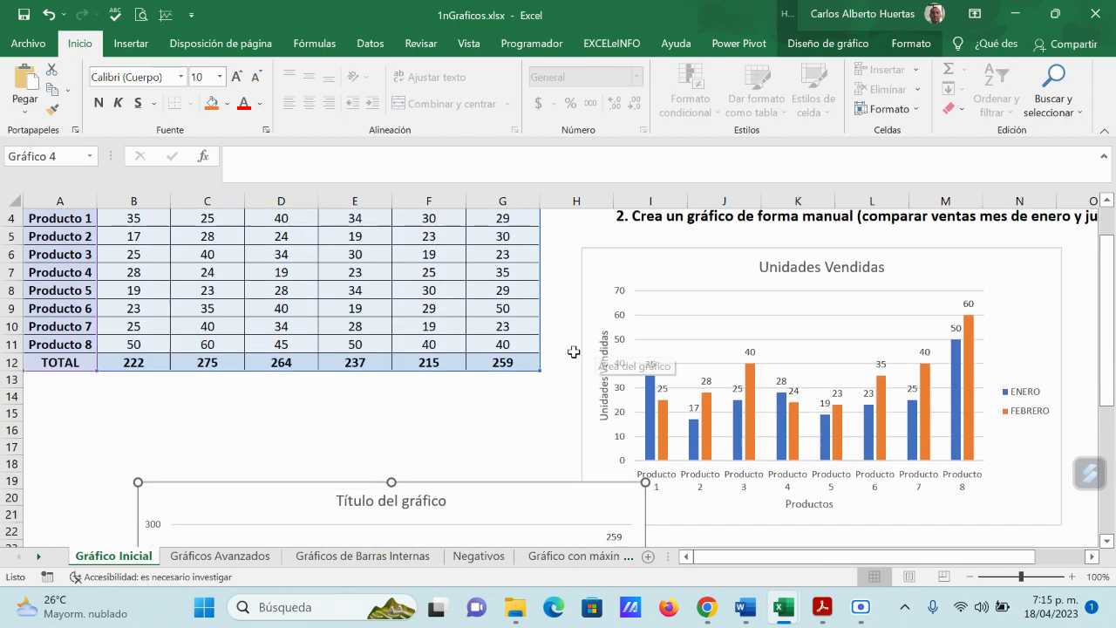
pyautogui.scroll(-7, 396, 370)
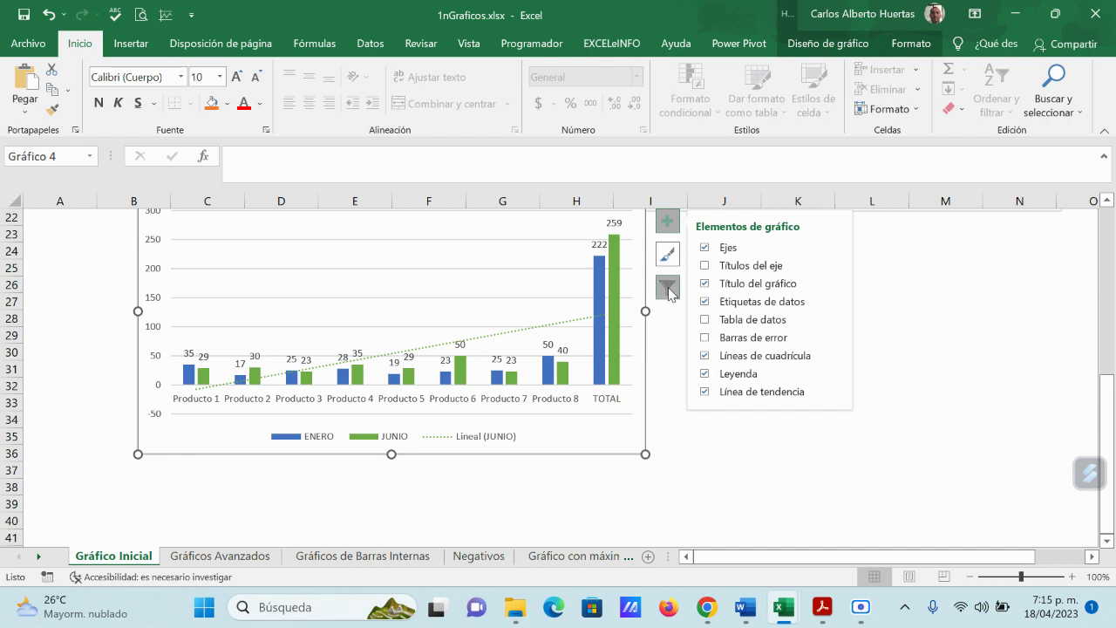
pyautogui.click(668, 287)
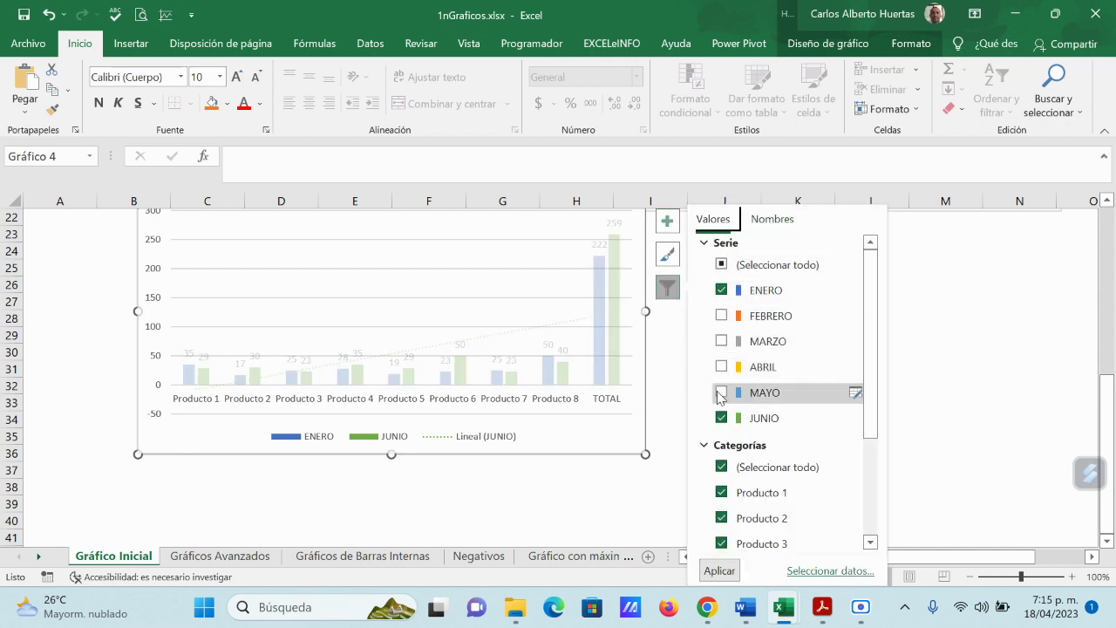
pyautogui.click(939, 353)
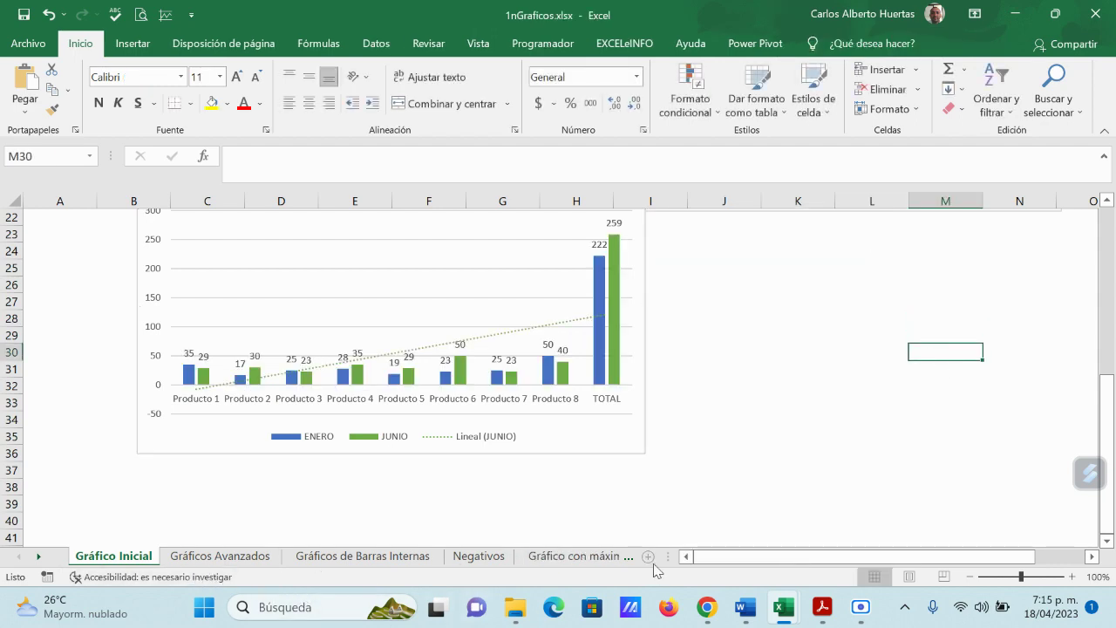
# Step: Look over the Gráficos Avanzados sheet: the exercise instructions, the well table and the images for the chart
pyautogui.click(230, 558)
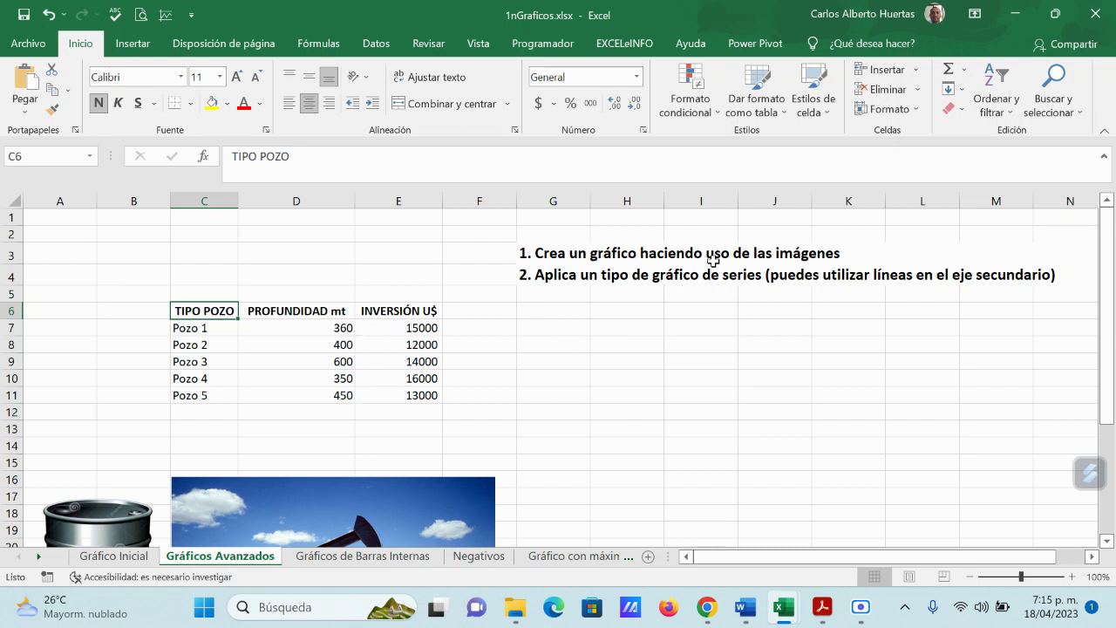
pyautogui.scroll(-3, 808, 402)
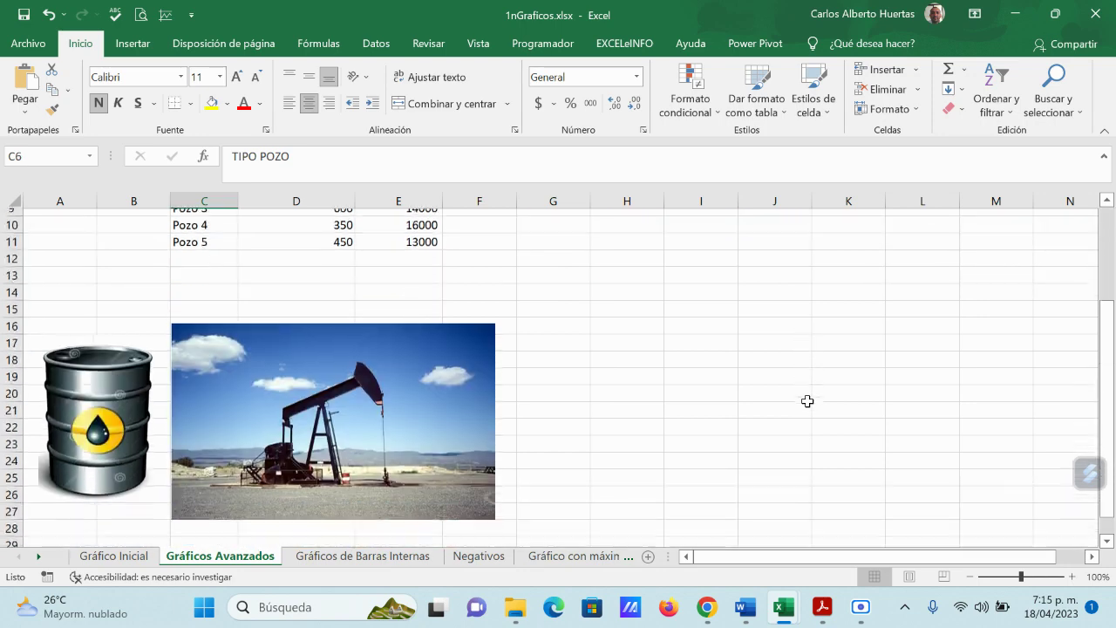
pyautogui.scroll(3, 808, 401)
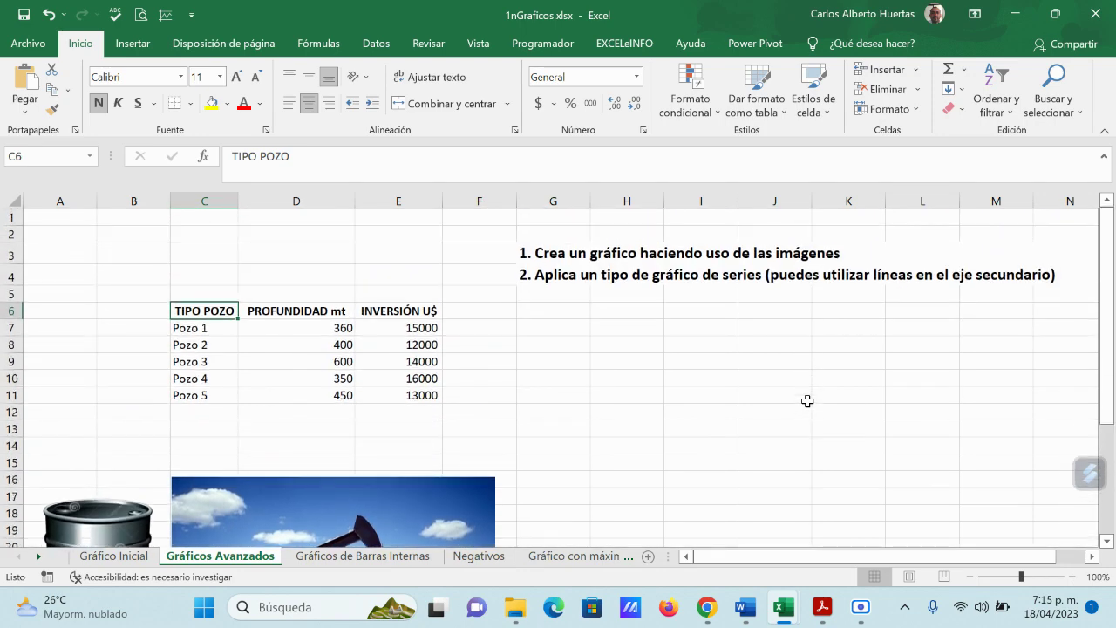
# Step: On the Gráficos de Barras Internas sheet, insert a recommended clustered column chart from A2:F7 with the quarters and Total as categories
pyautogui.click(353, 561)
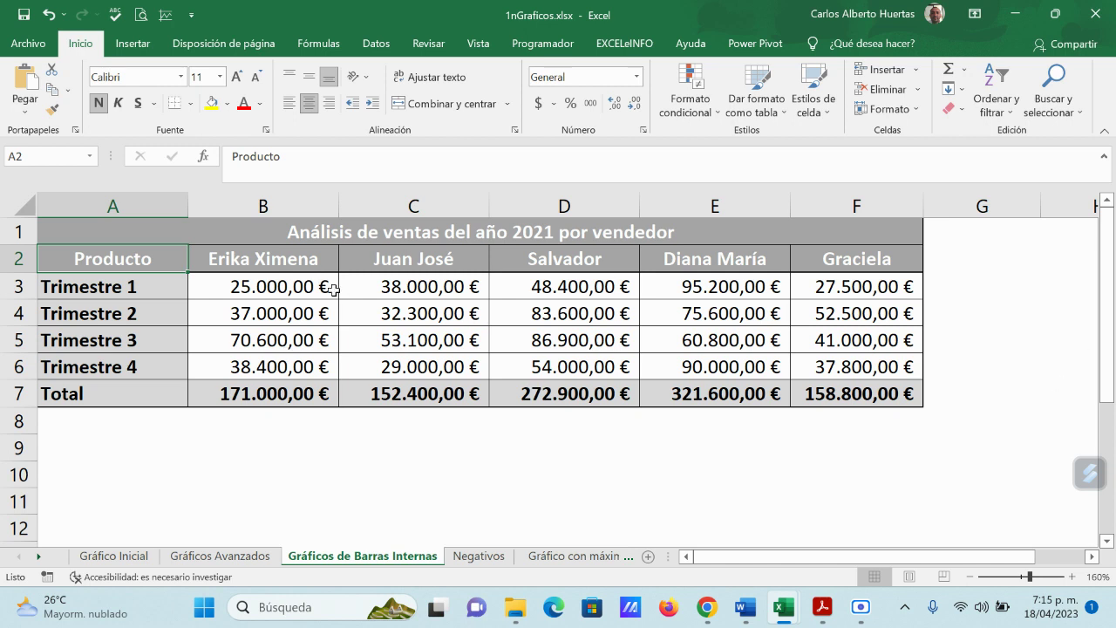
pyautogui.moveTo(122, 255); pyautogui.dragTo(863, 391)
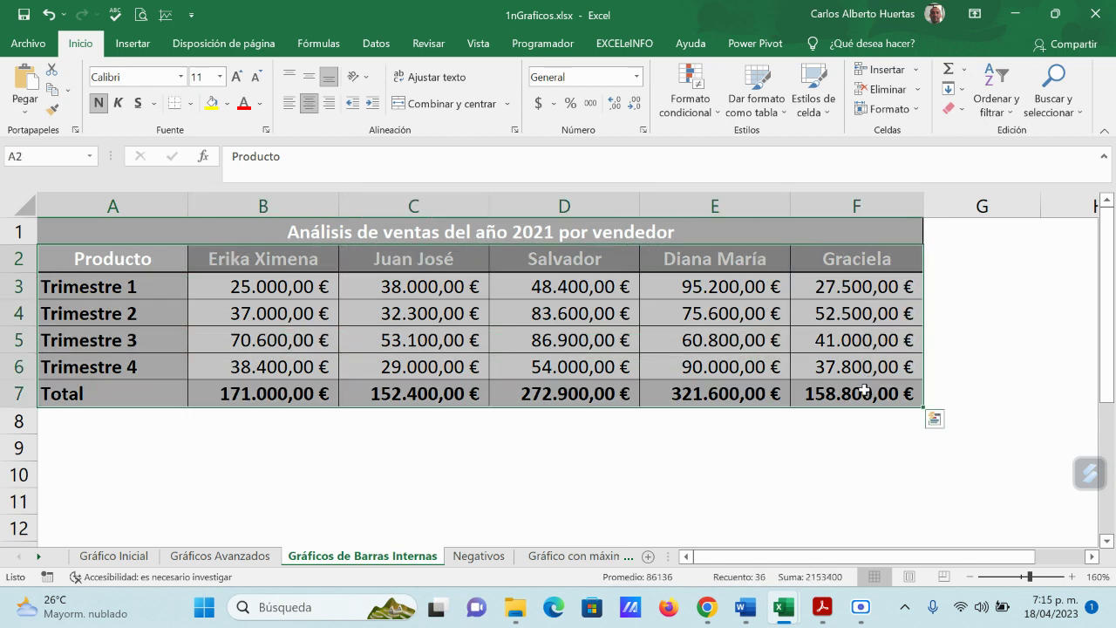
pyautogui.click(128, 46)
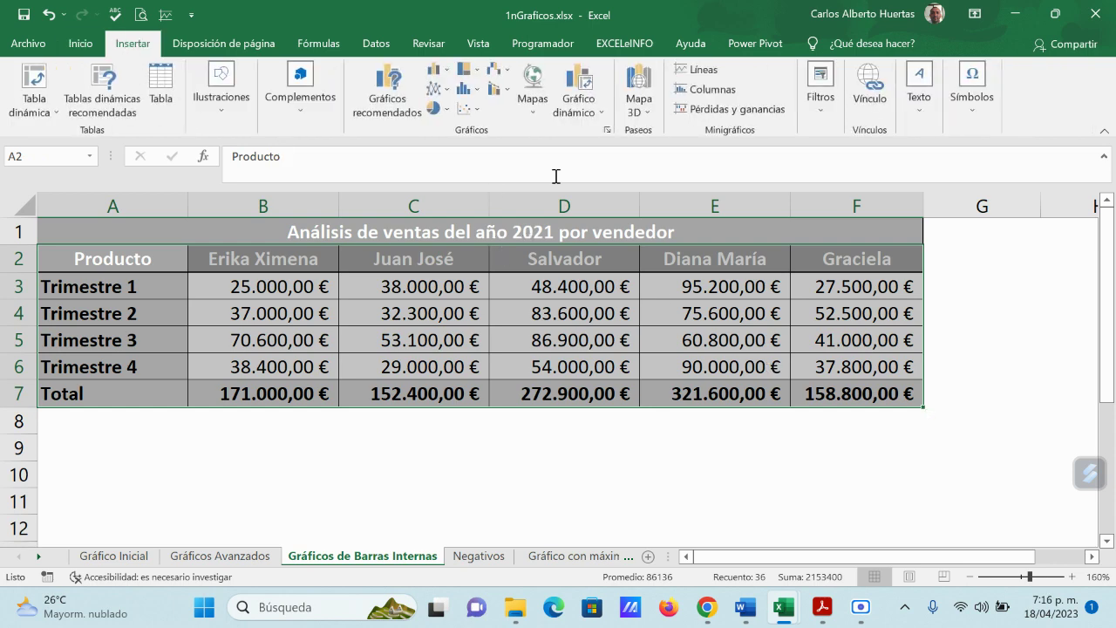
pyautogui.click(389, 103)
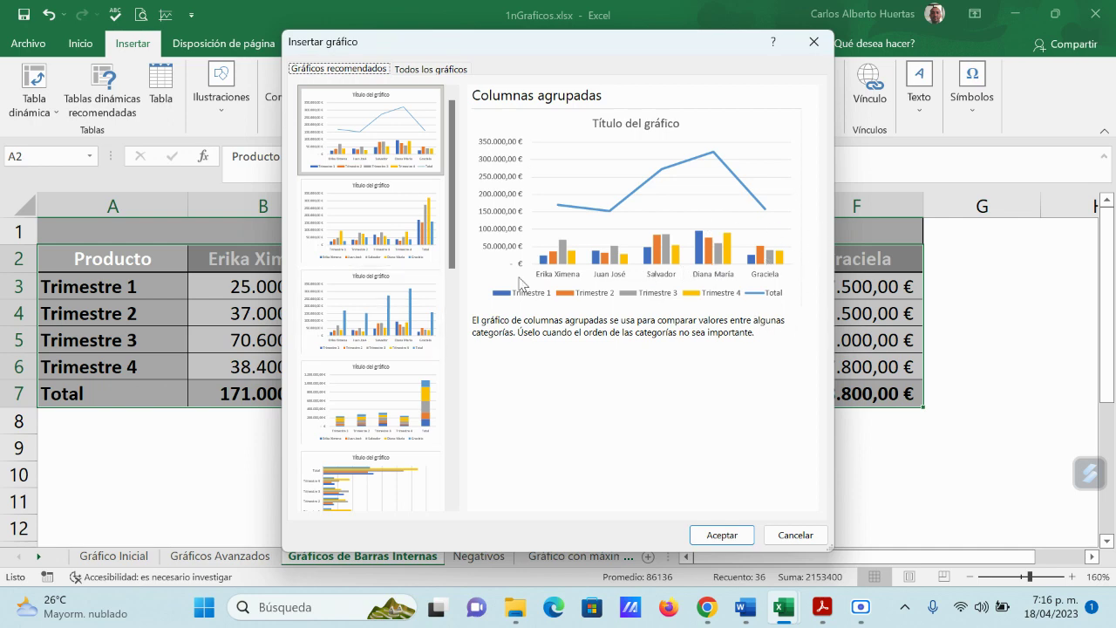
pyautogui.click(388, 215)
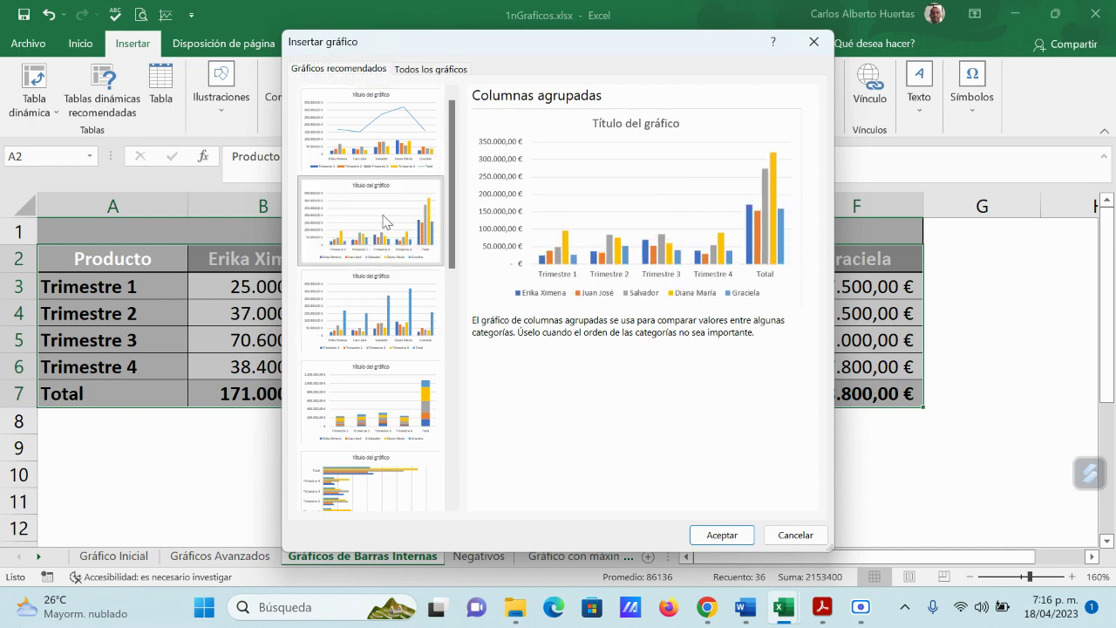
pyautogui.click(721, 534)
# Step: Move the new column chart down and slightly right so that it spans about B4:F18
pyautogui.scroll(-2, 870, 285)
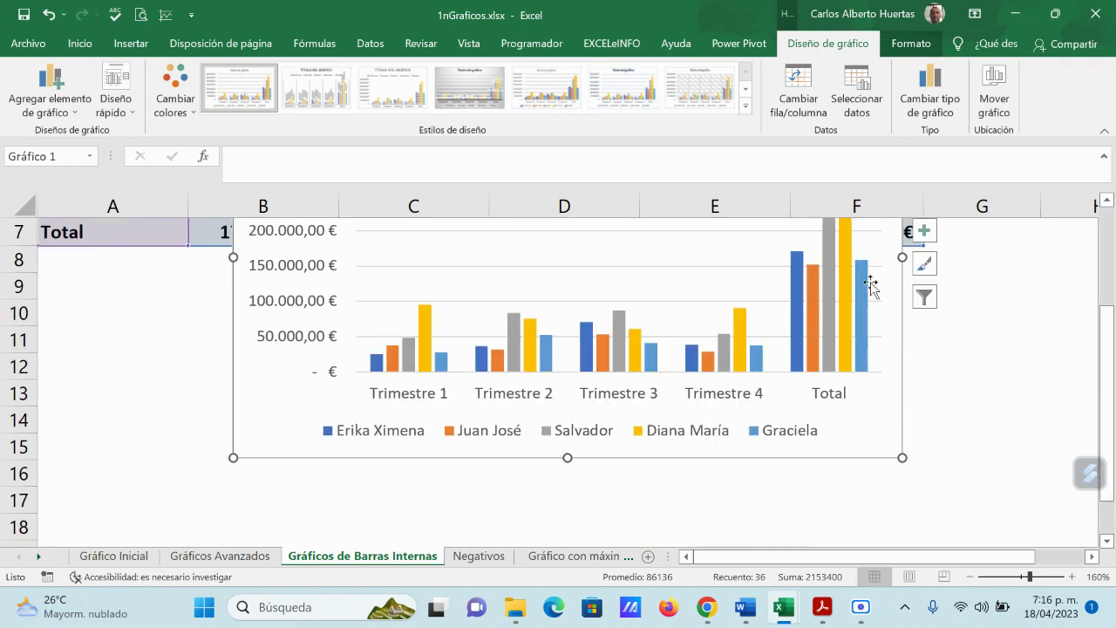
pyautogui.moveTo(879, 429); pyautogui.dragTo(897, 505)
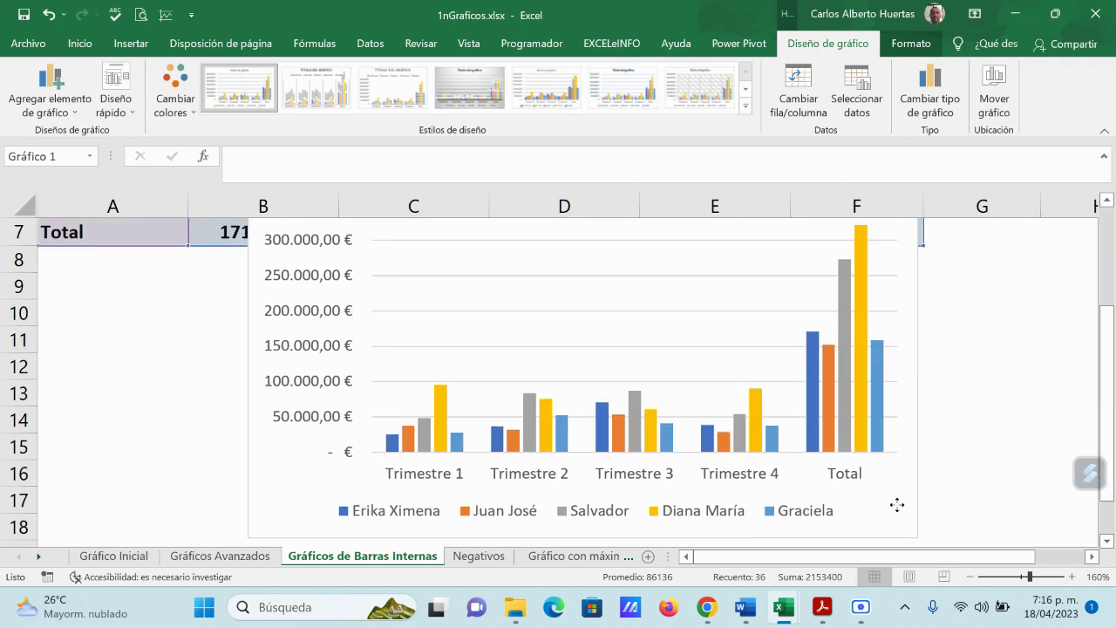
pyautogui.scroll(1, 1068, 394)
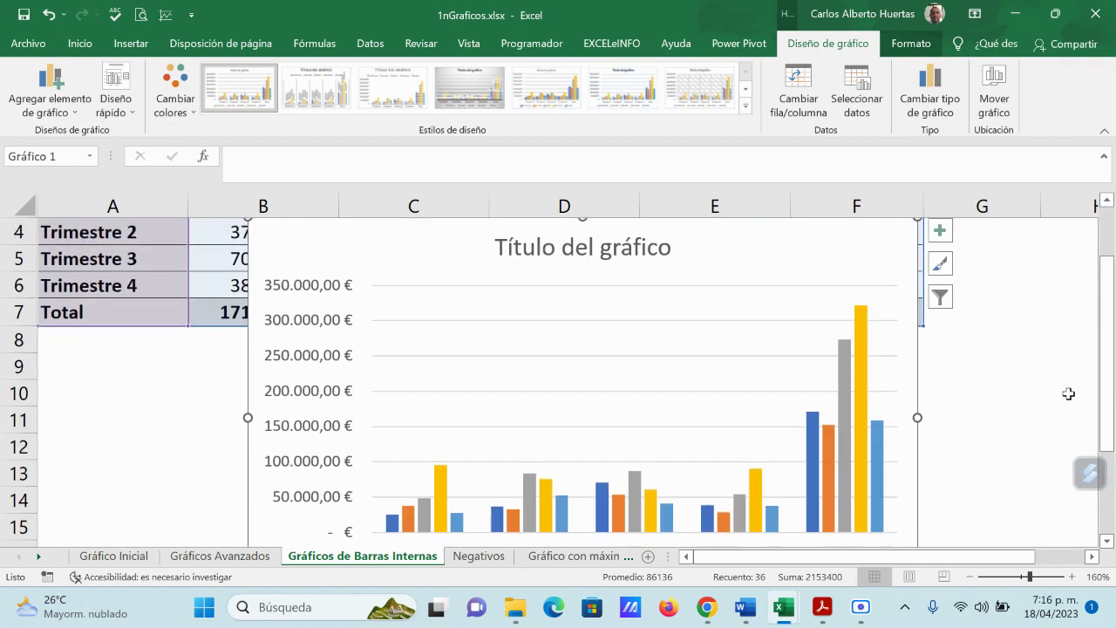
# Step: Filter the chart's series to show only the first vendor, from column B
pyautogui.click(942, 296)
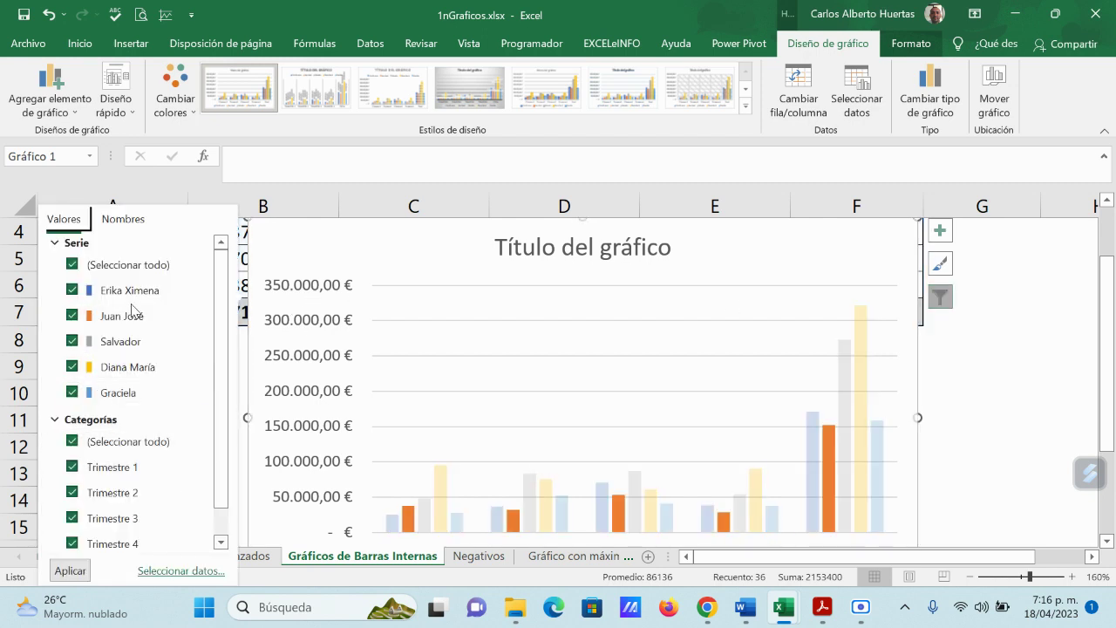
pyautogui.click(72, 266)
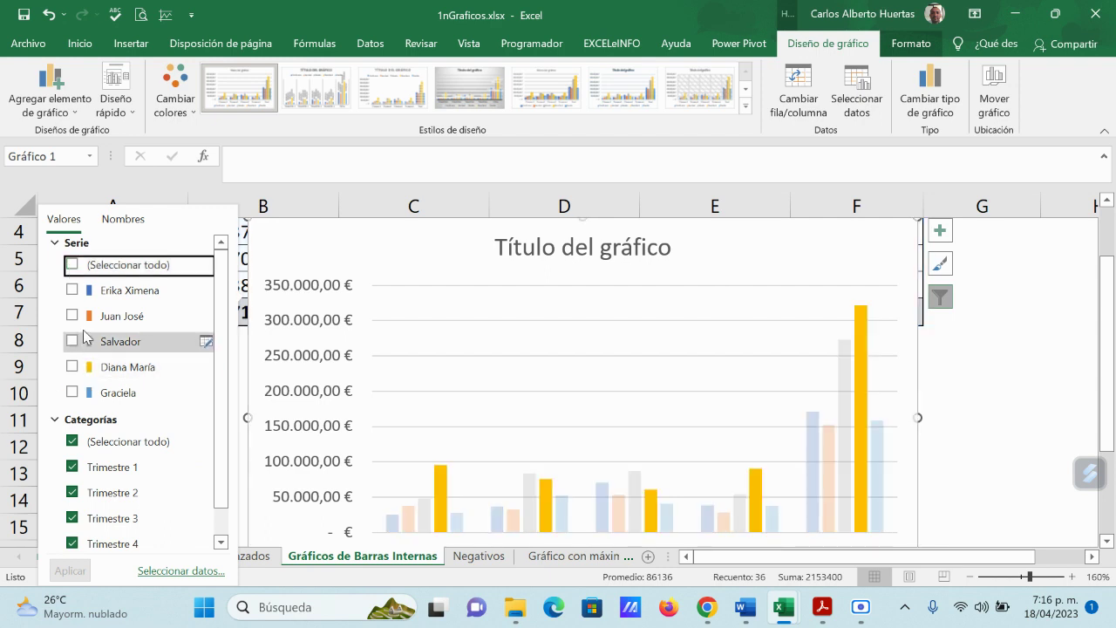
pyautogui.click(73, 290)
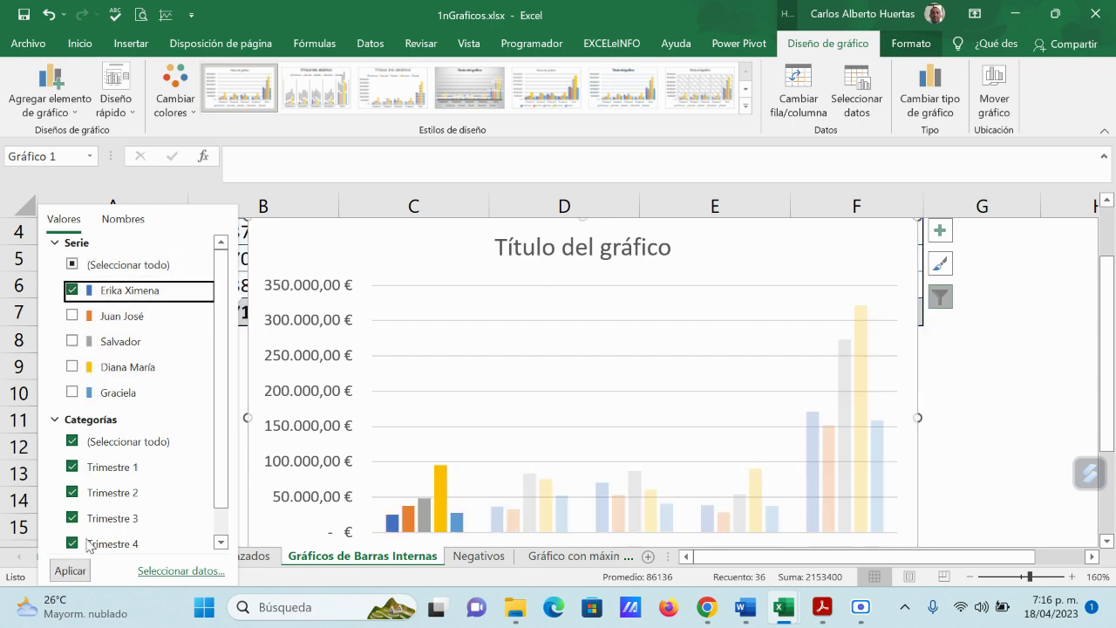
pyautogui.click(76, 570)
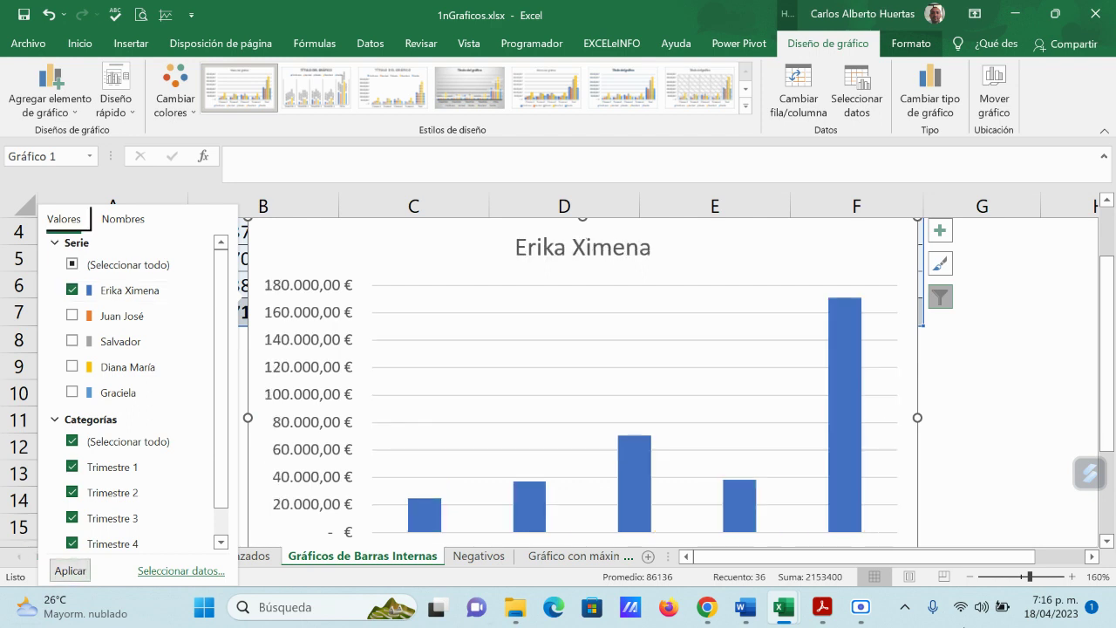
# Step: Filter the first vendor's chart categories to Trimestre 1 only, excluding the other quarters and Total
pyautogui.scroll(-2, 1014, 411)
pyautogui.scroll(3, 1014, 410)
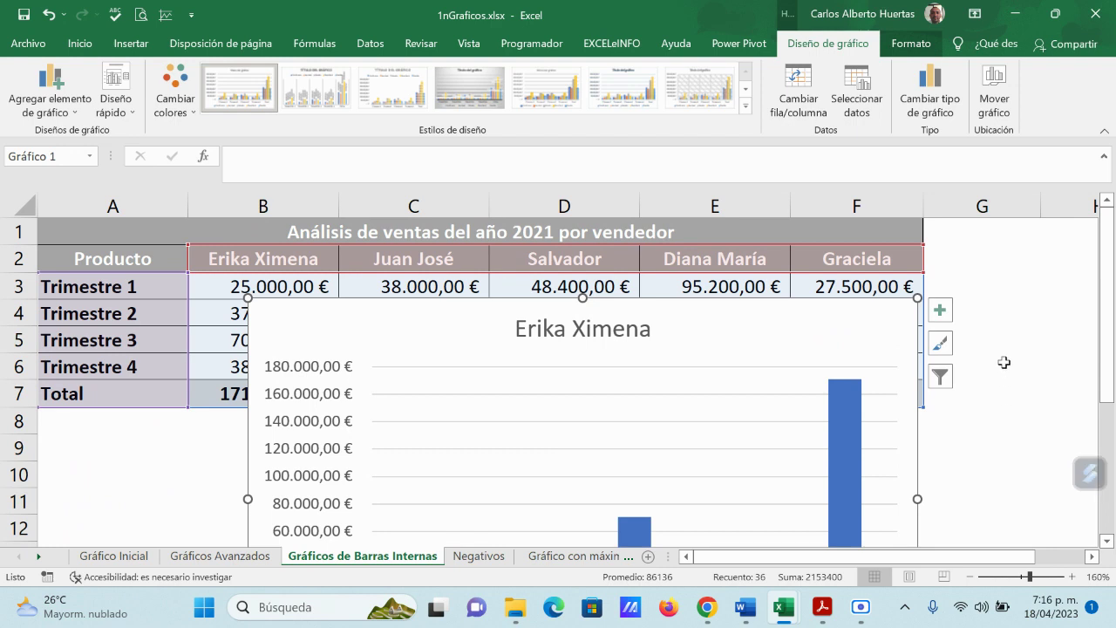
pyautogui.scroll(-2, 831, 476)
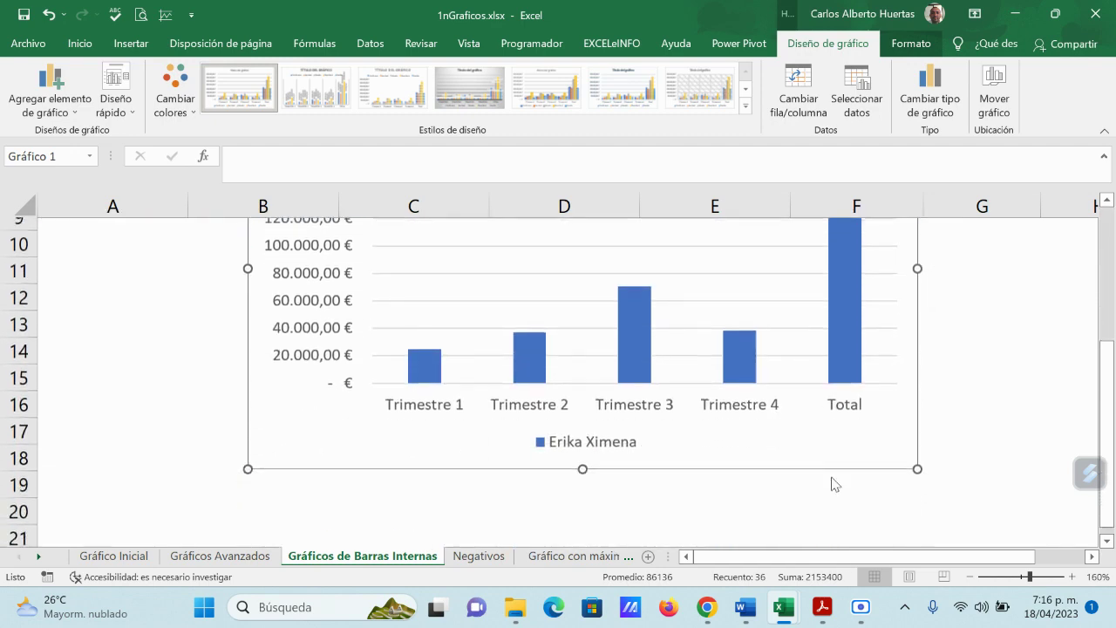
pyautogui.scroll(2, 831, 477)
pyautogui.moveTo(854, 468)
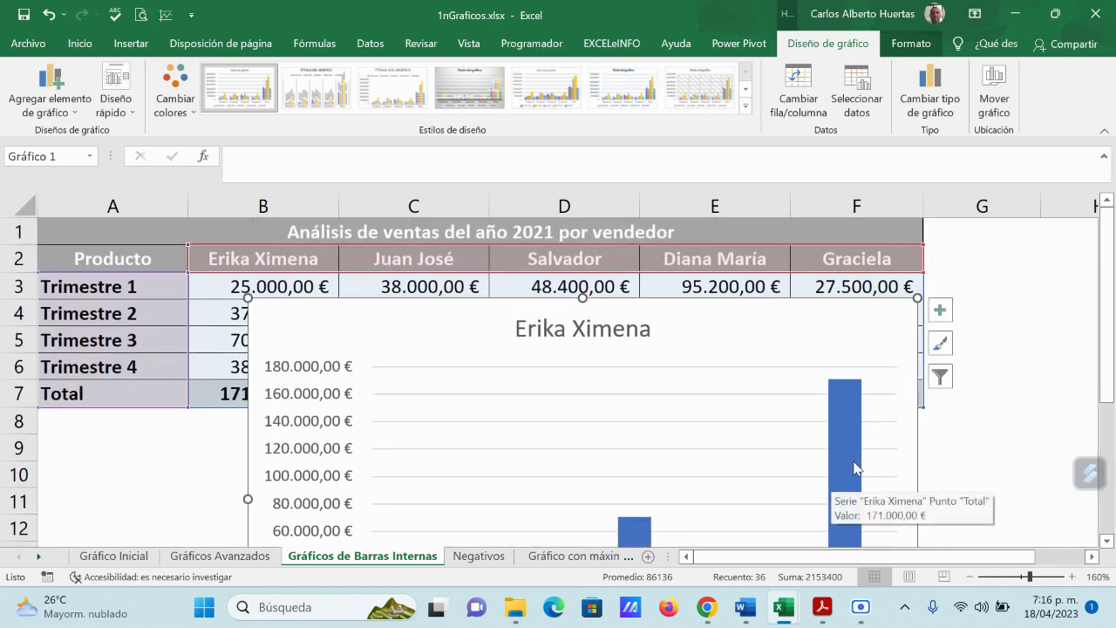
pyautogui.click(940, 377)
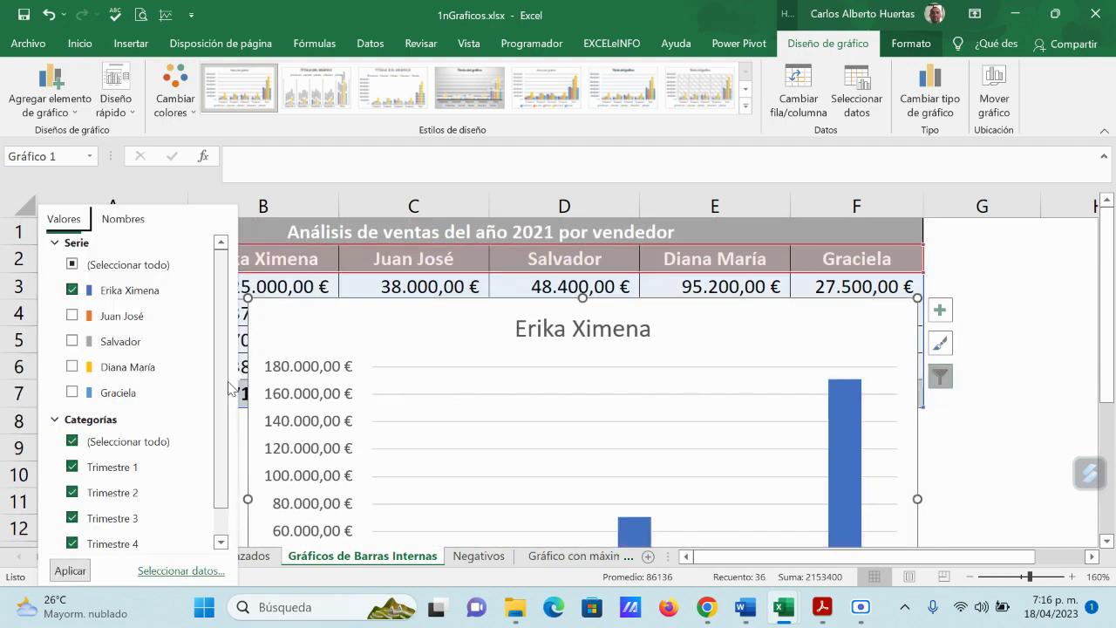
pyautogui.scroll(-2, 229, 389)
pyautogui.click(72, 409)
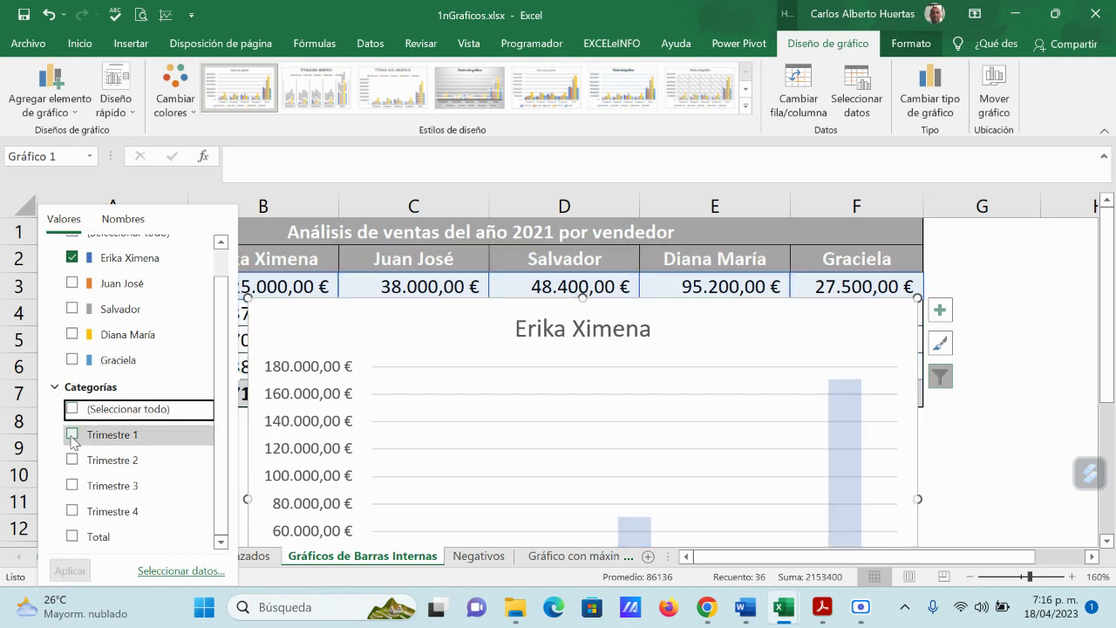
pyautogui.click(72, 434)
pyautogui.click(72, 572)
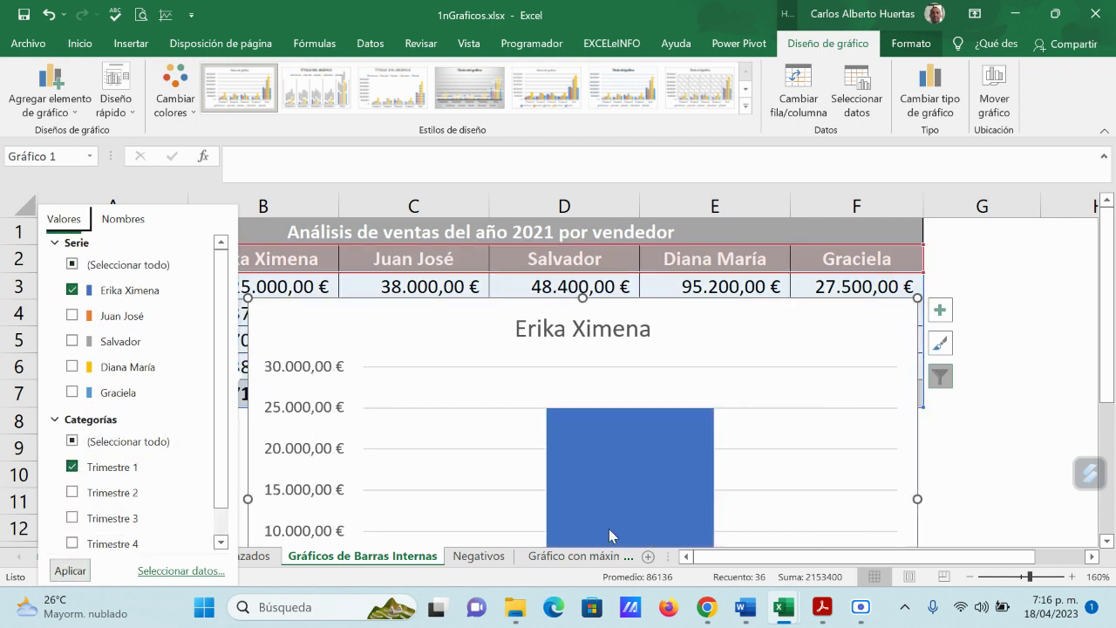
# Step: Add Trimestre 2 to the categories shown in the first vendor's chart and check the comparison
pyautogui.scroll(-2, 728, 468)
pyautogui.scroll(1, 896, 360)
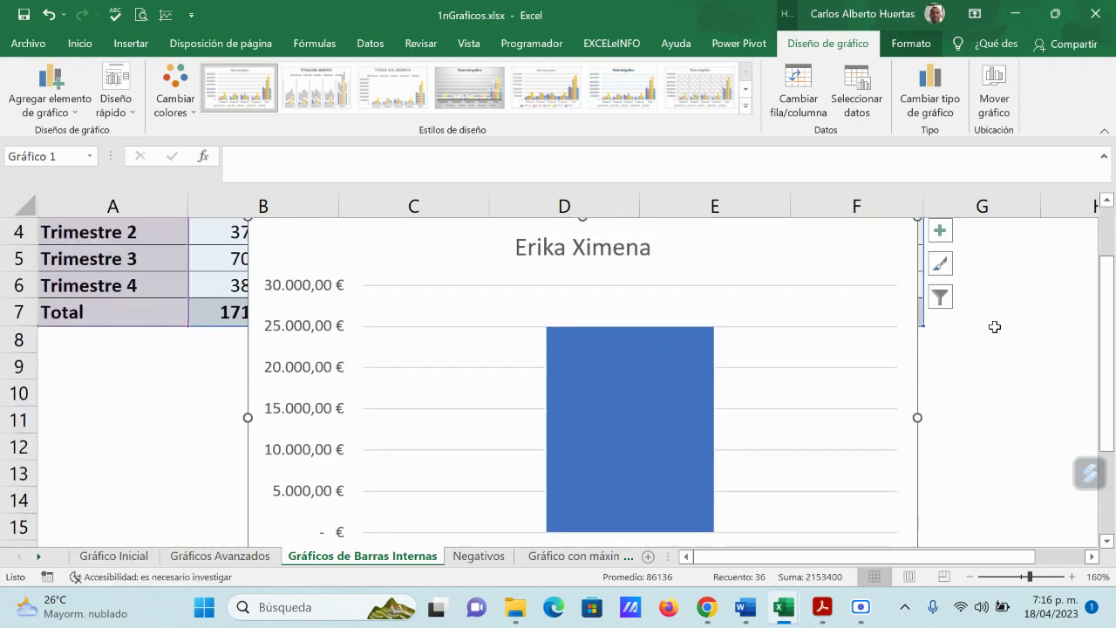
pyautogui.click(940, 296)
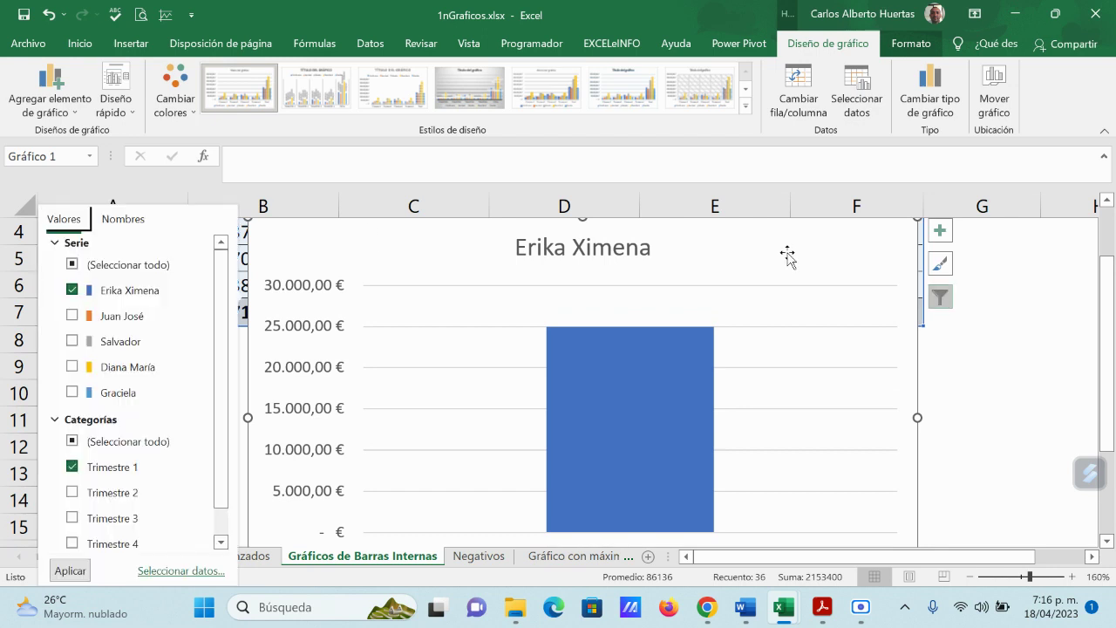
pyautogui.click(72, 492)
pyautogui.click(69, 571)
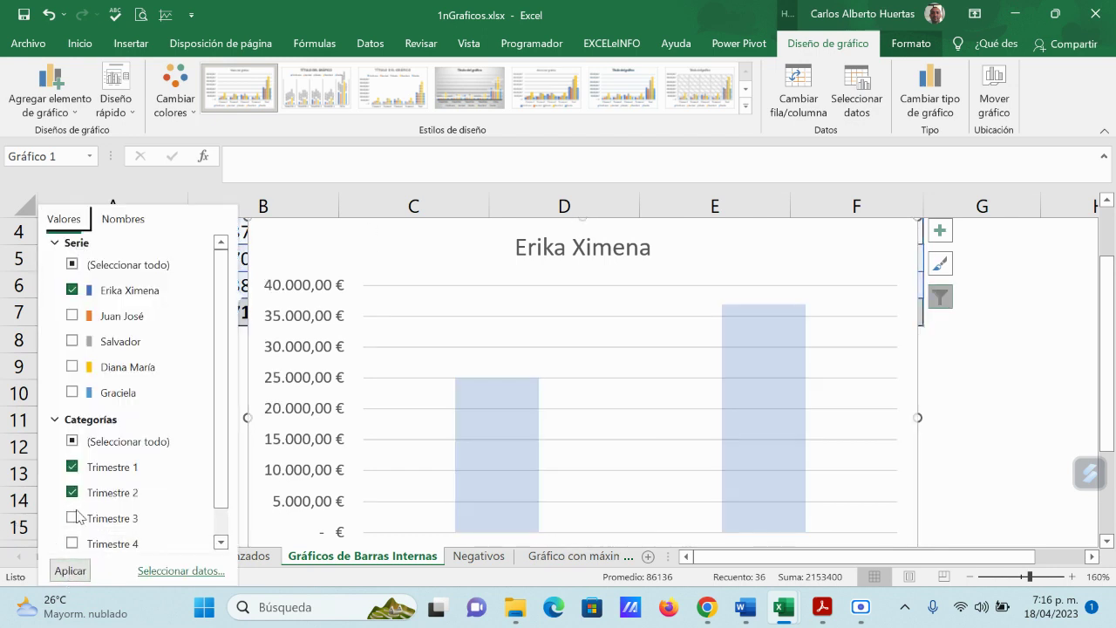
pyautogui.scroll(-2, 759, 436)
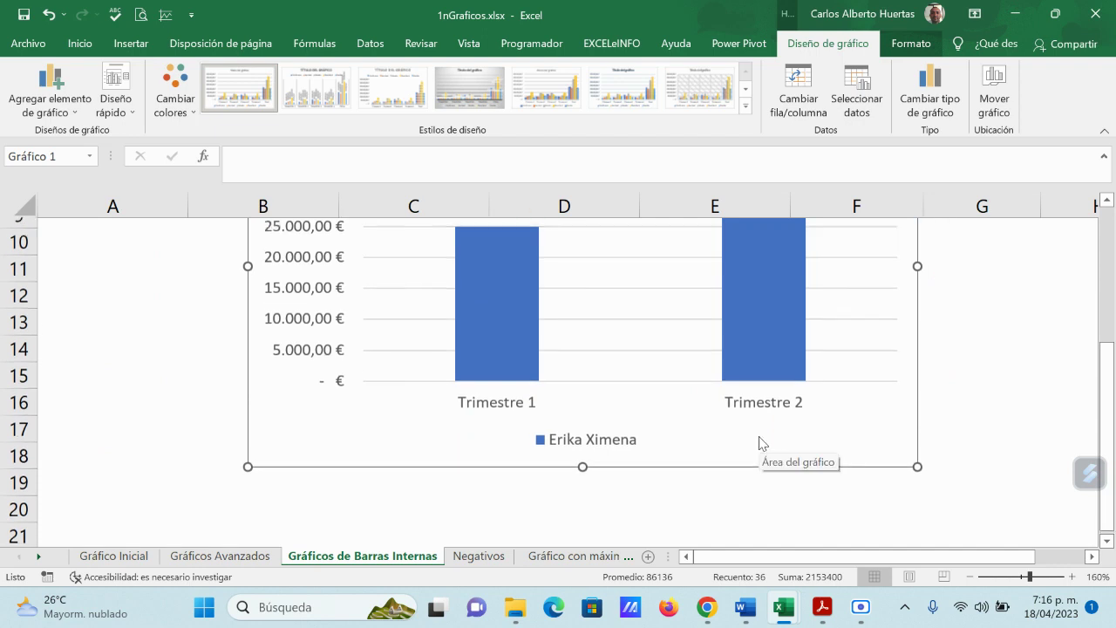
pyautogui.scroll(2, 760, 443)
pyautogui.scroll(1, 881, 448)
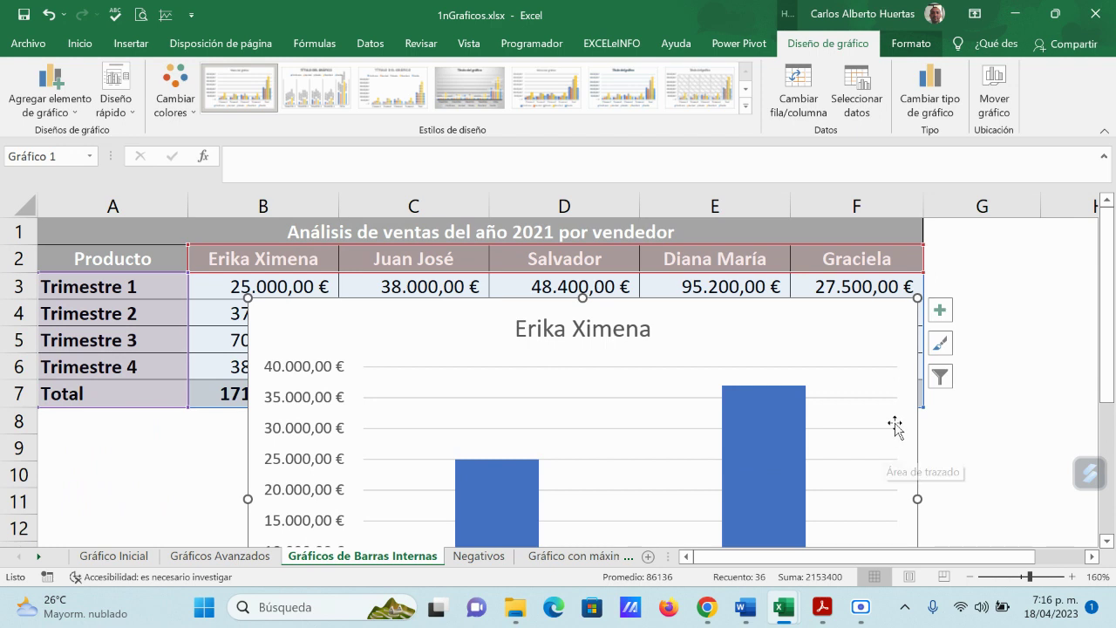
pyautogui.moveTo(521, 585)
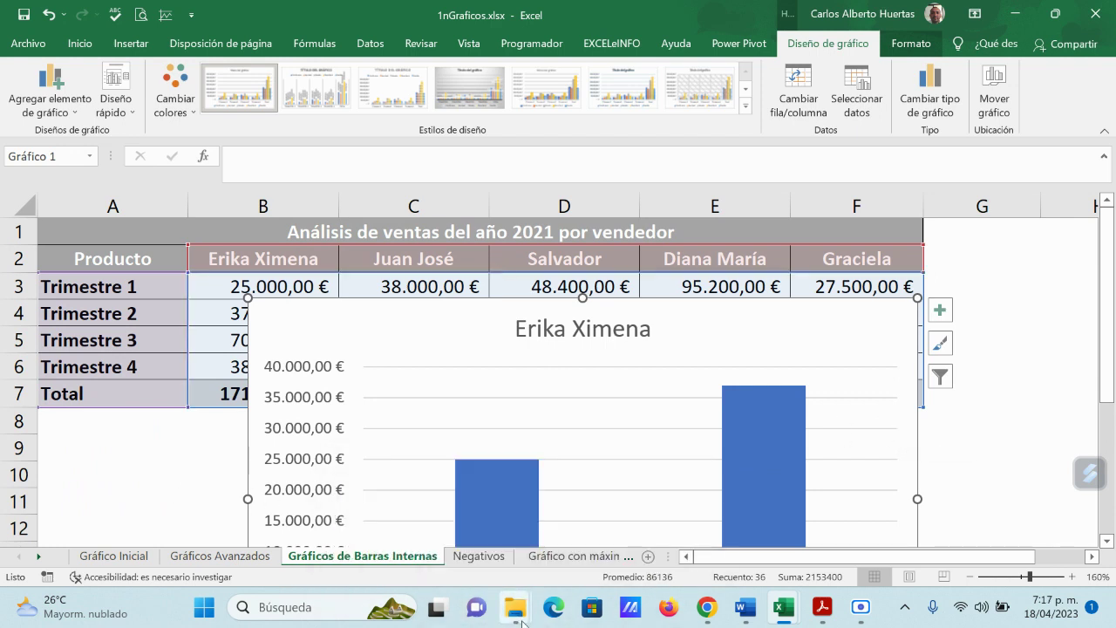
# Step: Open the Negativos sheet, and switch to the Google Meet call to admit all the people waiting to join
pyautogui.click(479, 555)
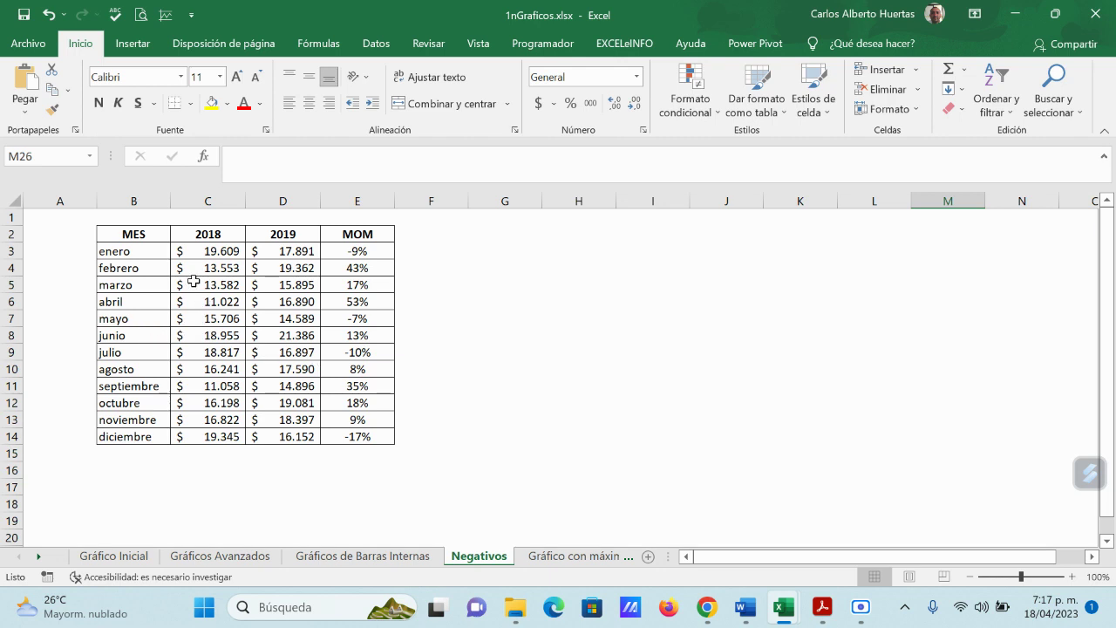
pyautogui.click(1011, 14)
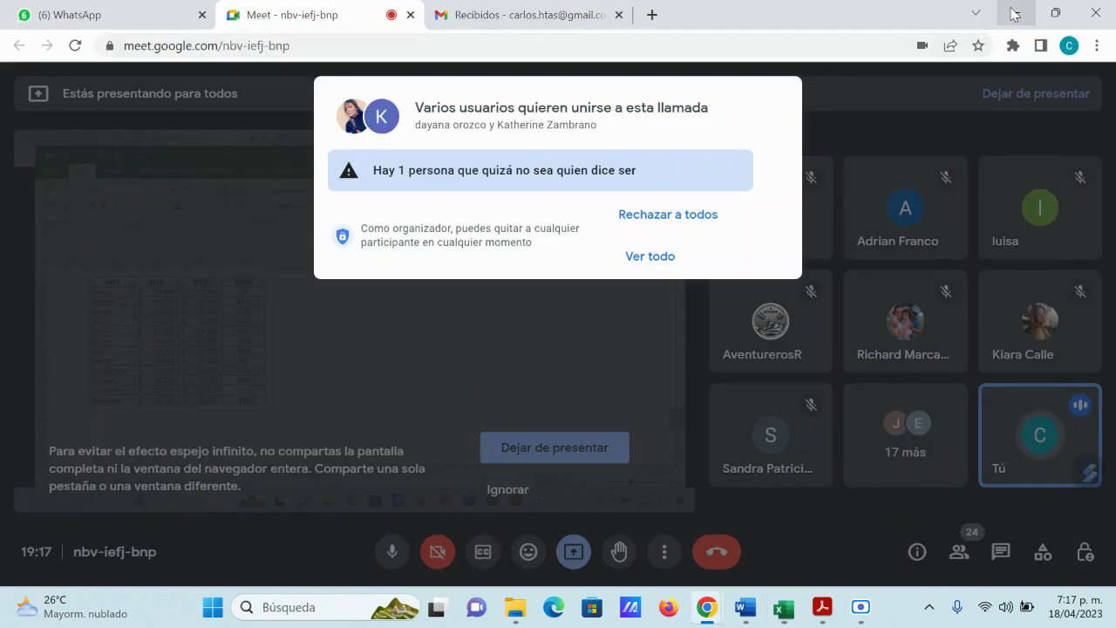
pyautogui.click(668, 260)
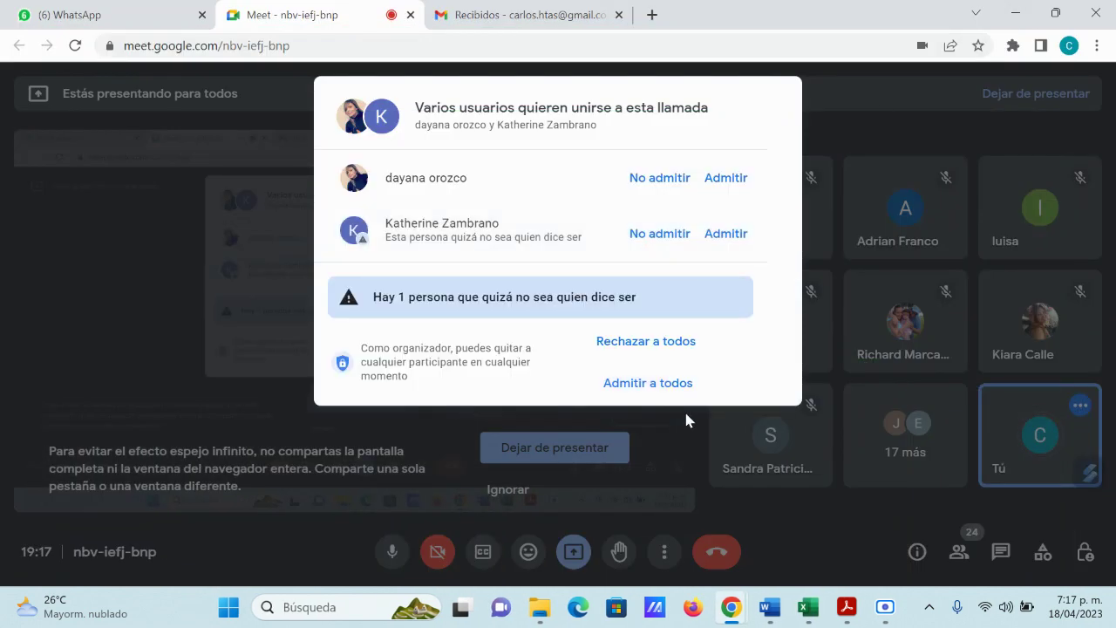
pyautogui.click(659, 387)
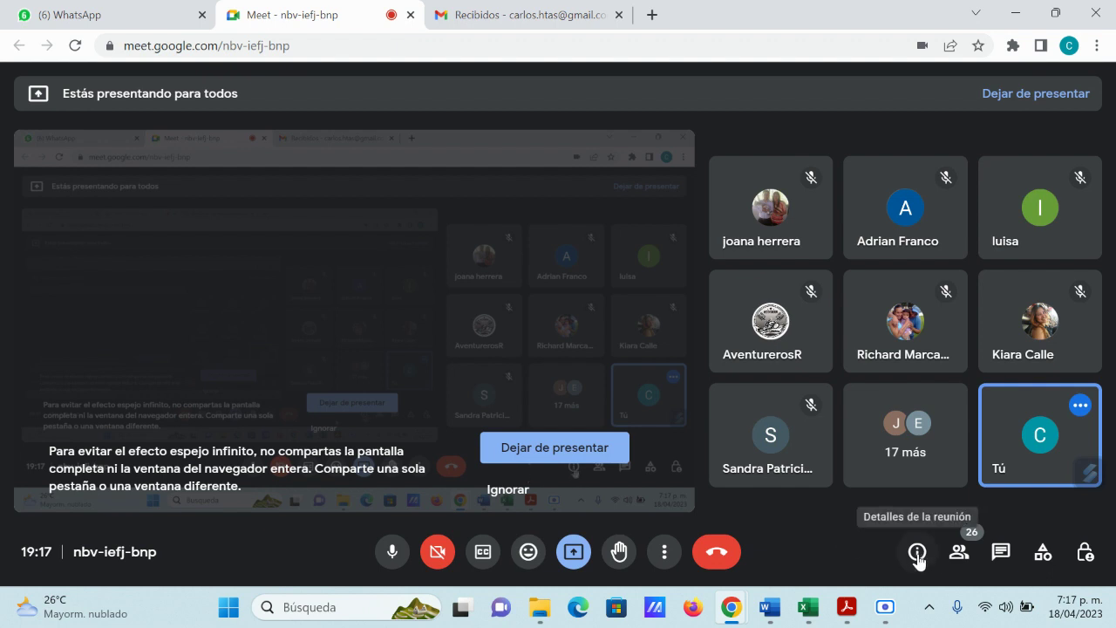
# Step: Switch to the Word document Clase 18 de abril excel intermedio.docx and paste the captured screenshot of the meeting on page 2
pyautogui.moveTo(768, 613)
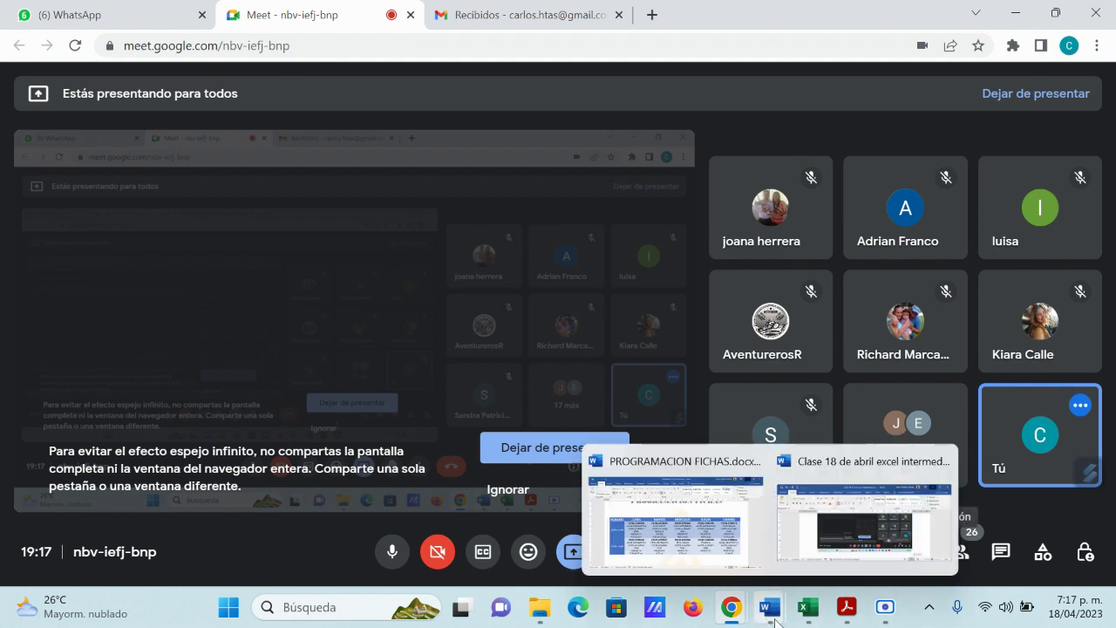
pyautogui.click(863, 515)
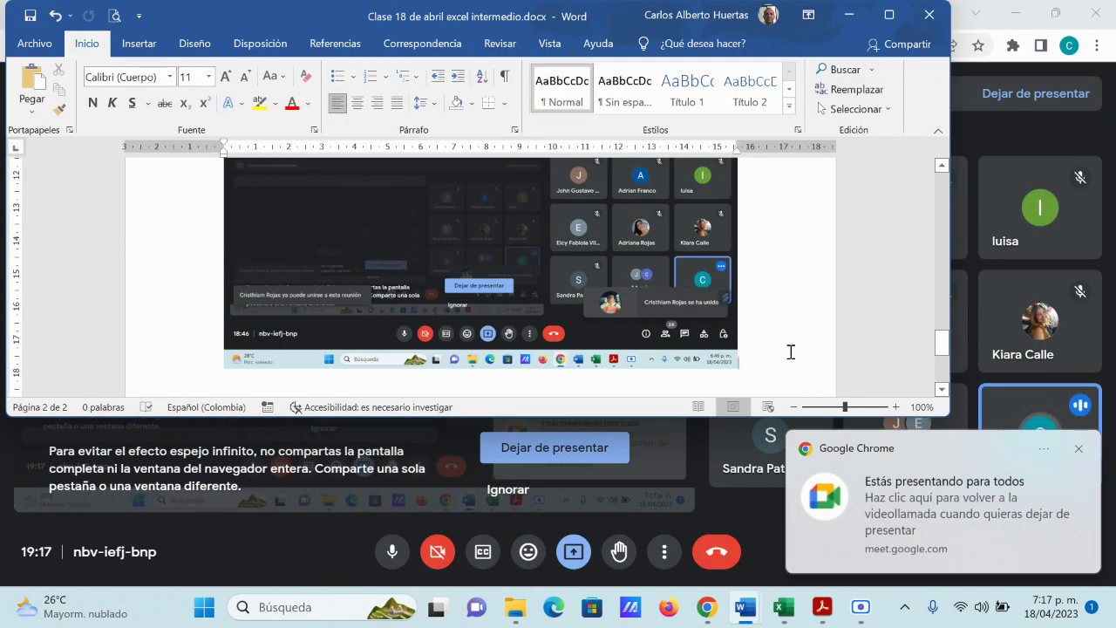
pyautogui.hotkey('ctrl', 'v')
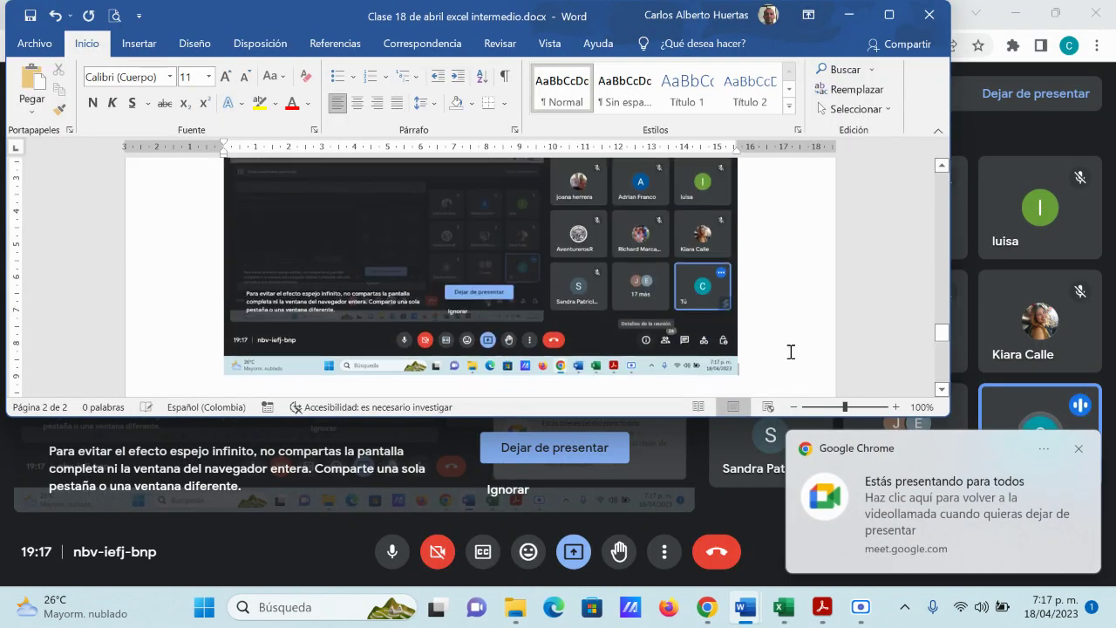
pyautogui.click(849, 15)
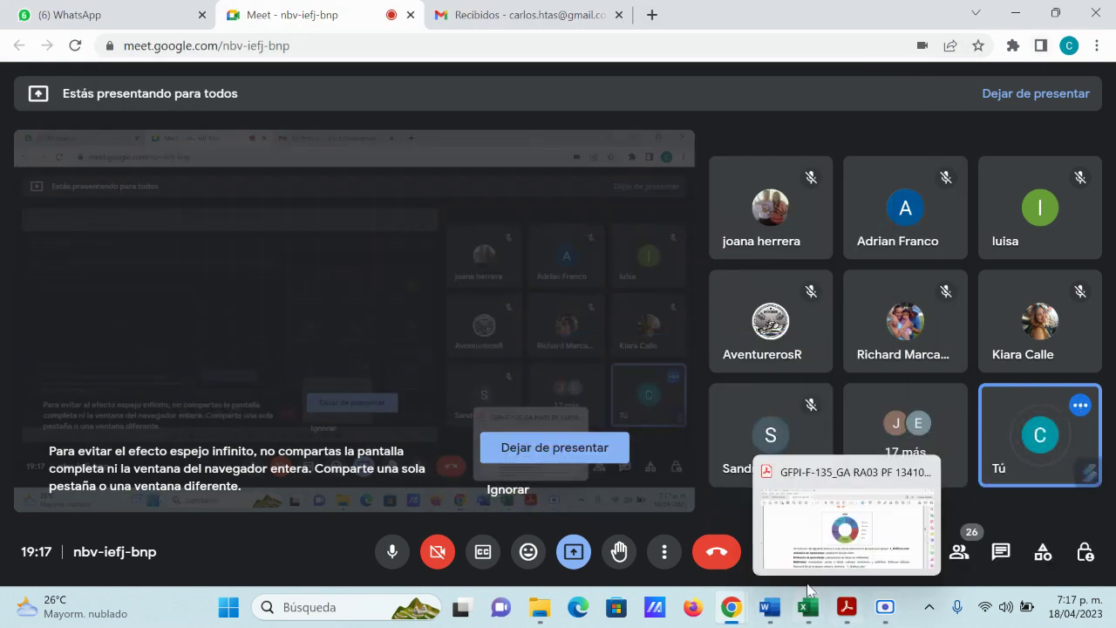
# Step: Switch back to the 1nGraficos.xlsx workbook in Excel
pyautogui.moveTo(811, 609)
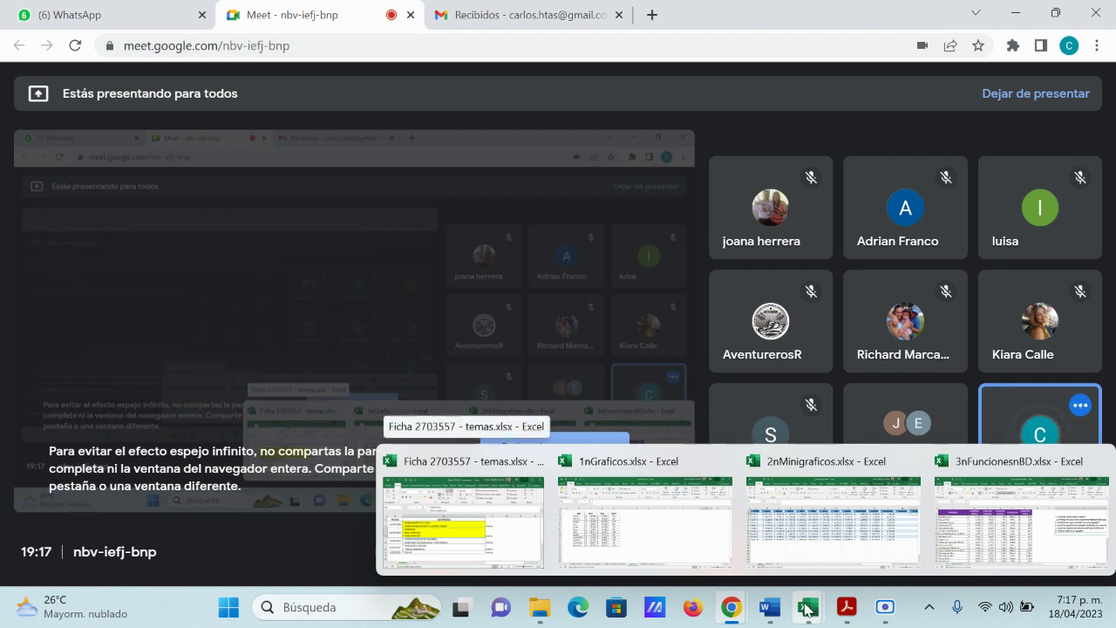
pyautogui.click(1017, 521)
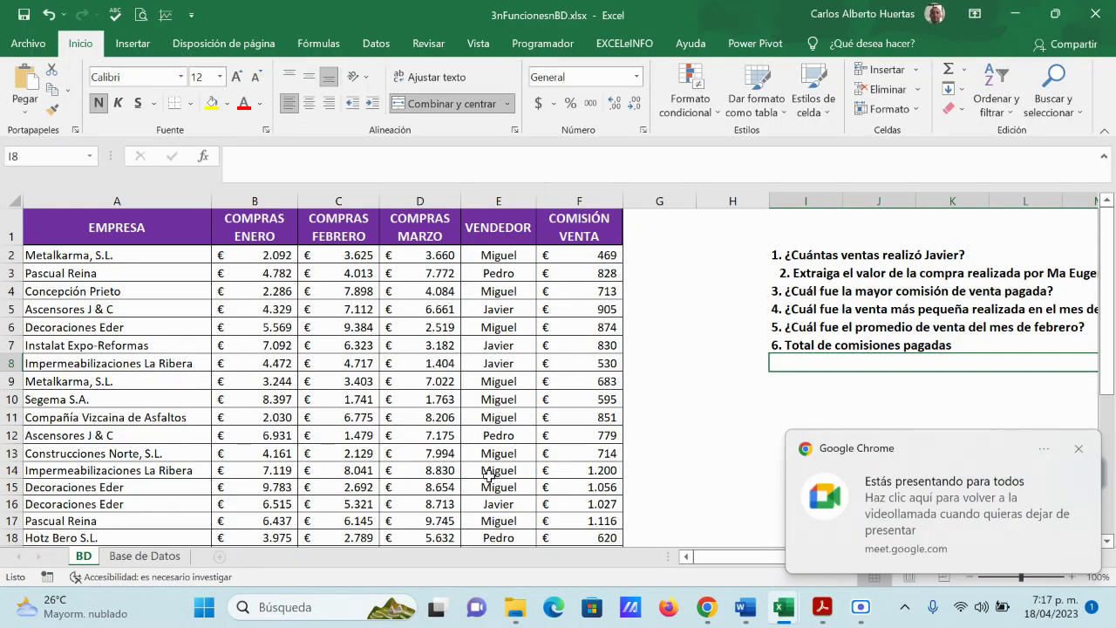
pyautogui.moveTo(788, 620)
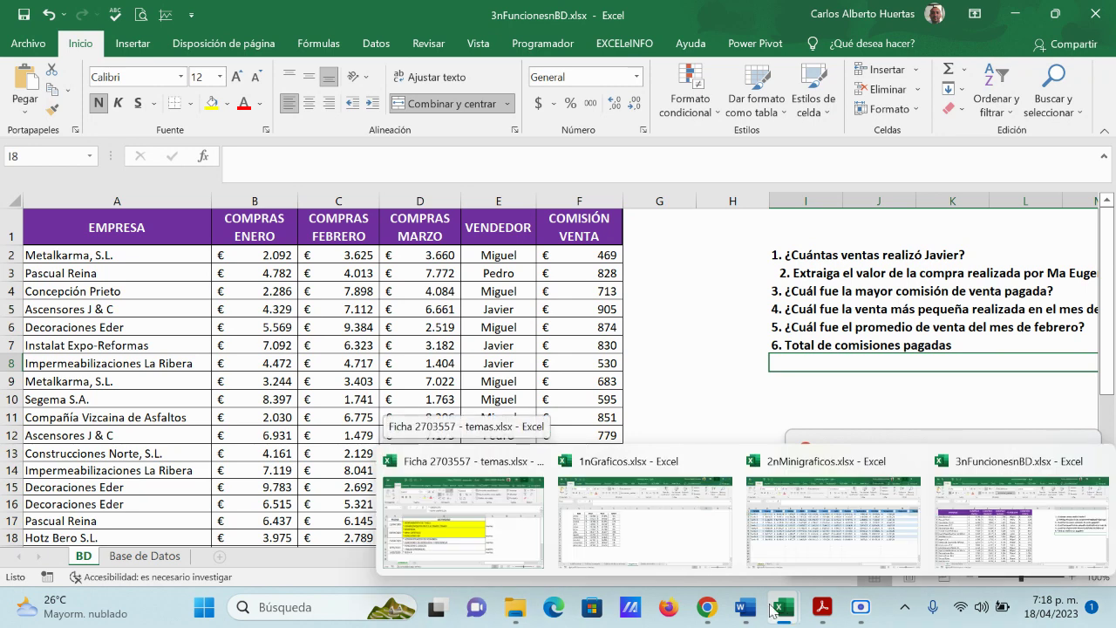
pyautogui.moveTo(758, 604)
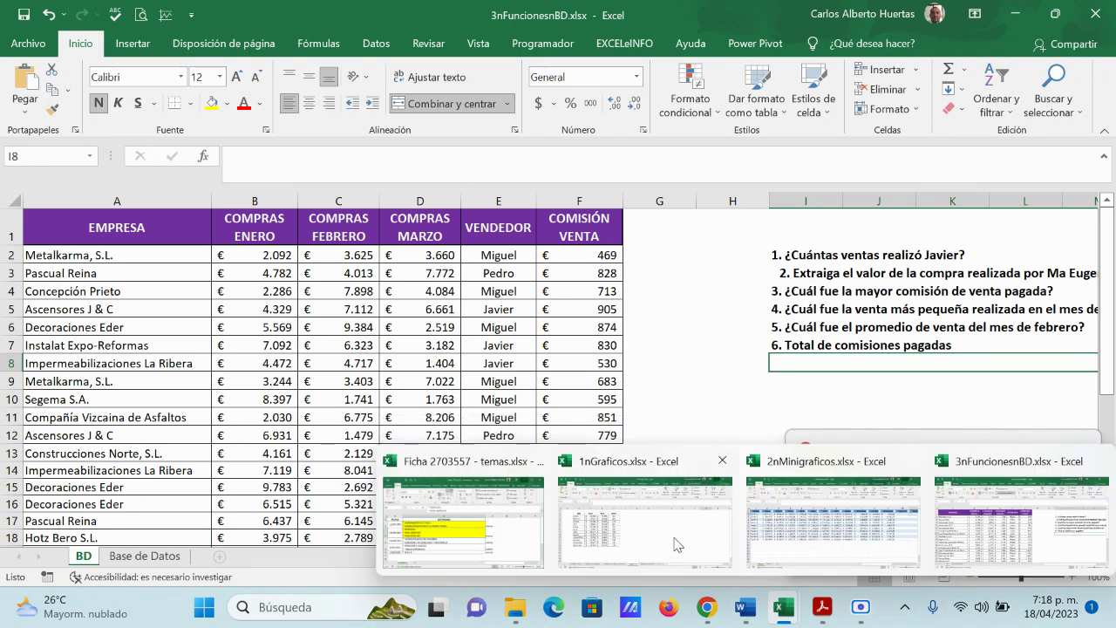
pyautogui.click(646, 519)
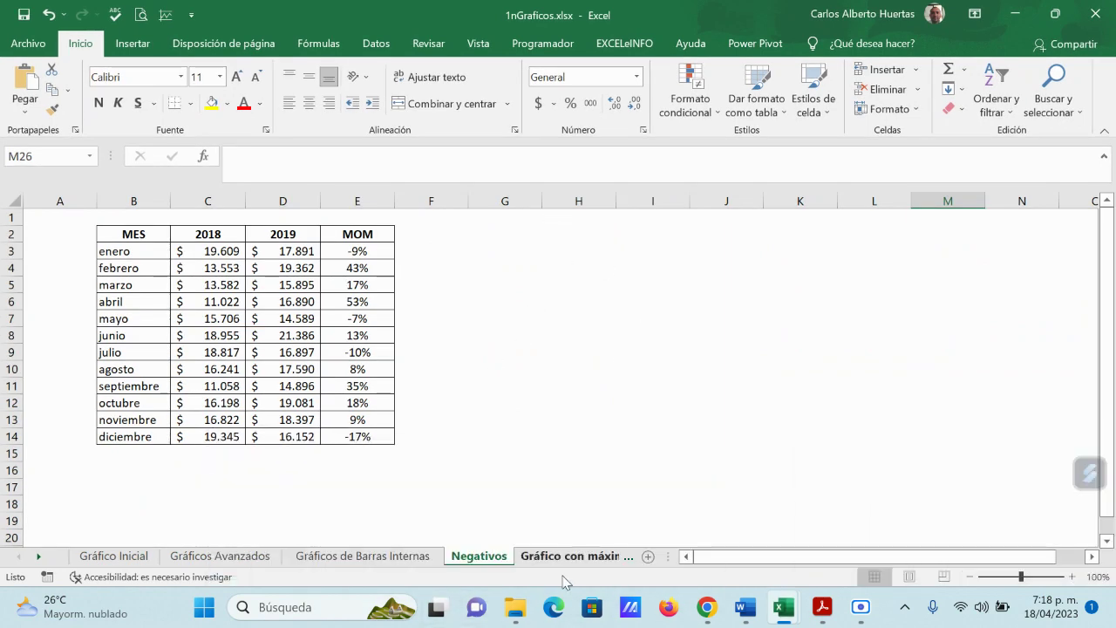
# Step: Look through the workbook's sheets from Gráfico con máximos y mínimos back to the UNIDADES VENDIDAS table on Gráfico Inicial
pyautogui.click(558, 557)
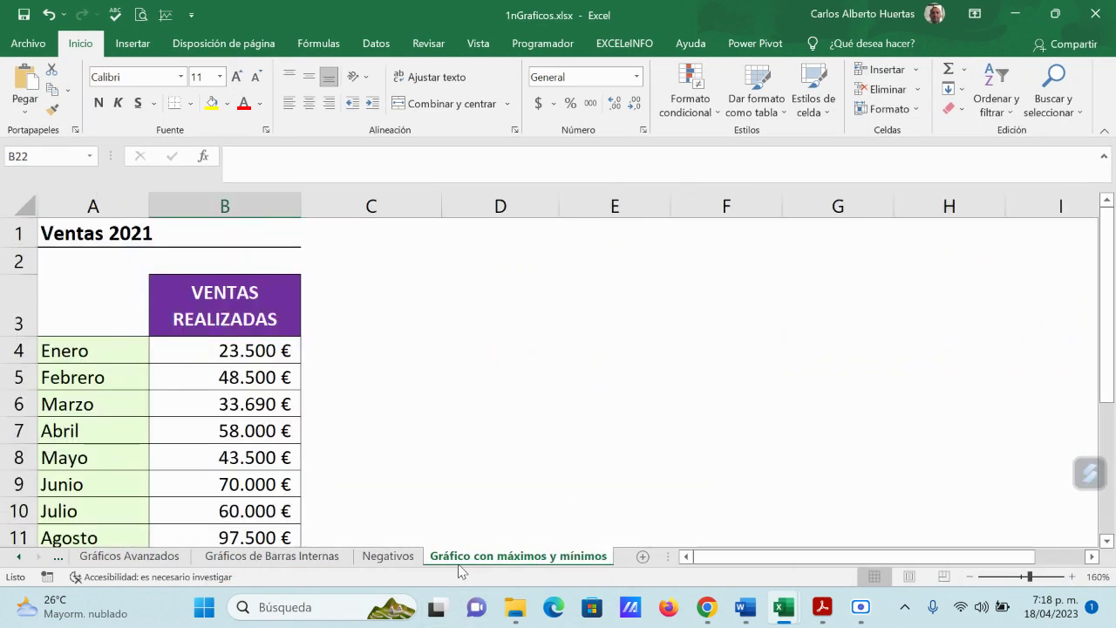
pyautogui.click(397, 558)
pyautogui.click(323, 558)
pyautogui.click(131, 556)
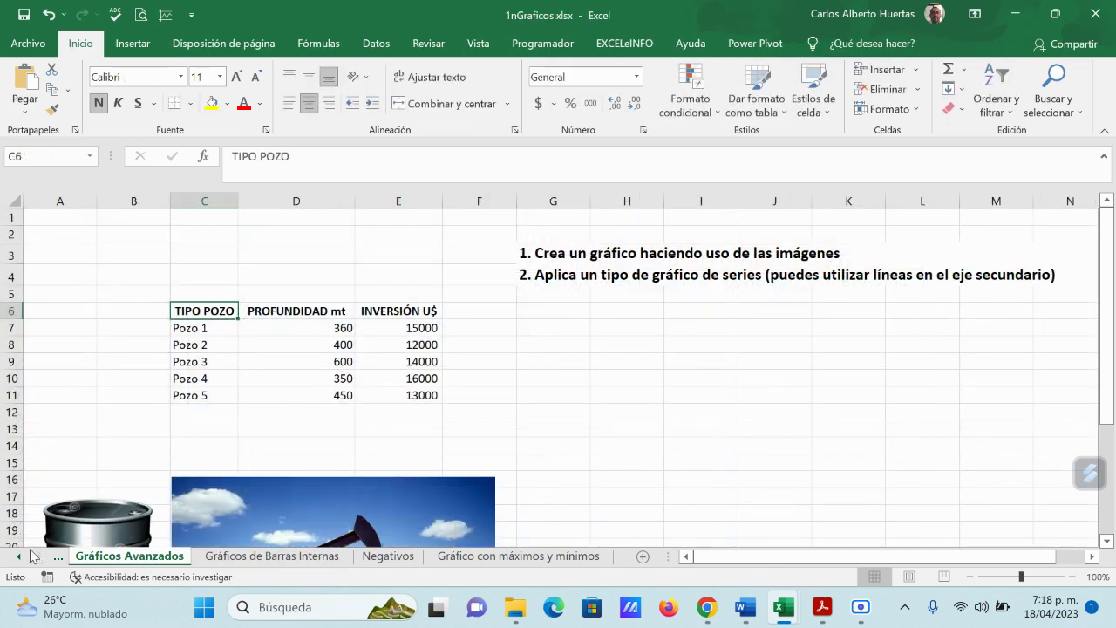
pyautogui.click(21, 556)
pyautogui.click(96, 556)
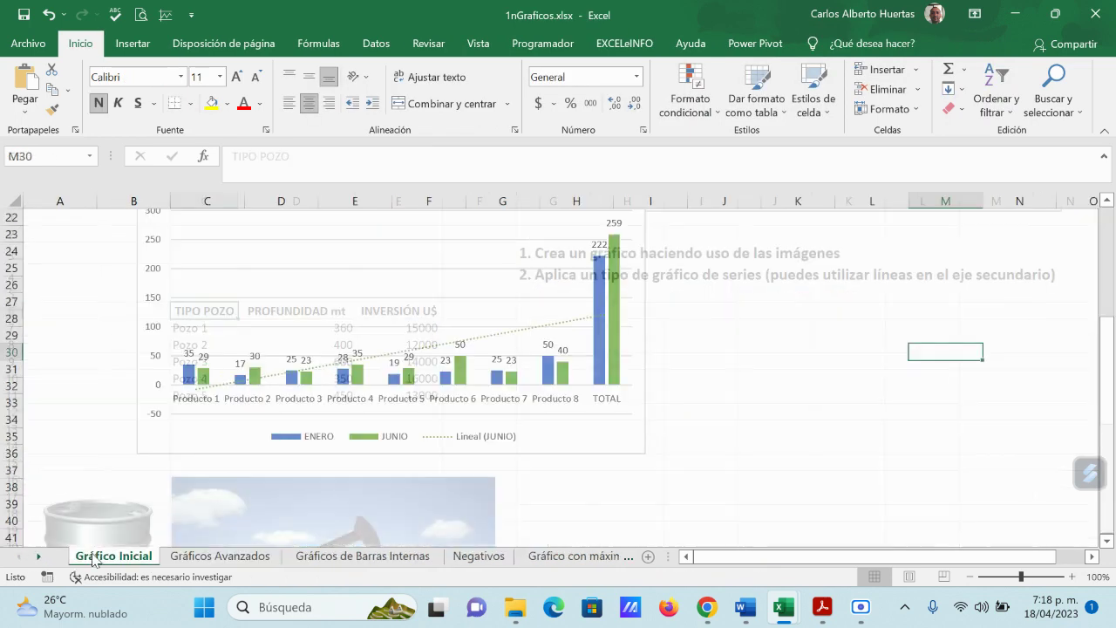
pyautogui.scroll(7, 800, 406)
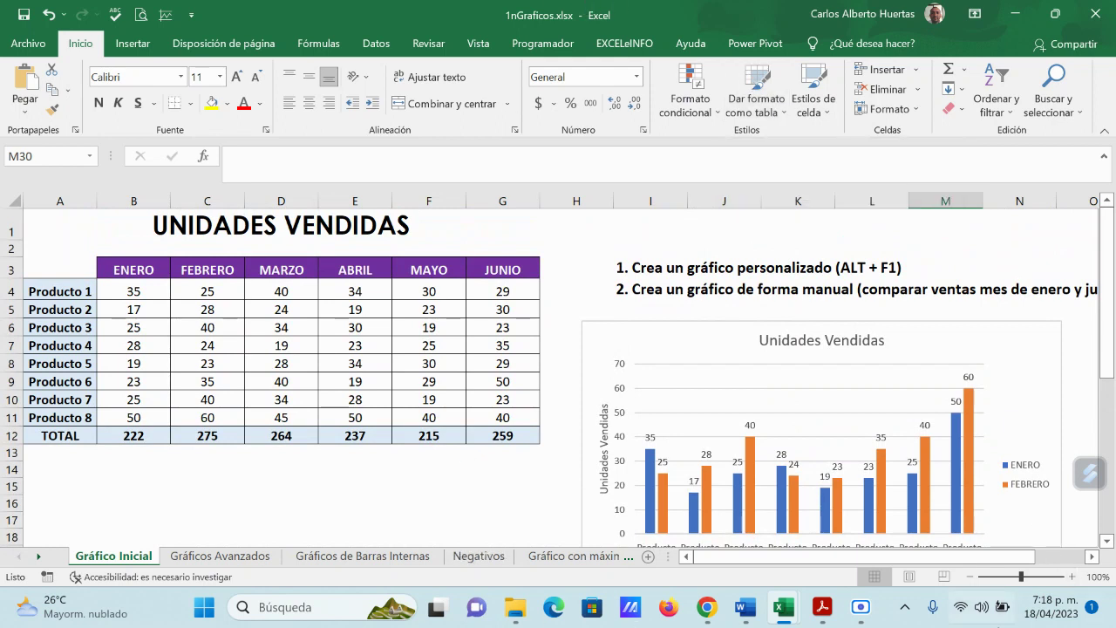
# Step: Switch to the PDF guide in Acrobat Reader, examine the ring chart section on pages 3 and 4, and return to the Meet call
pyautogui.click(824, 610)
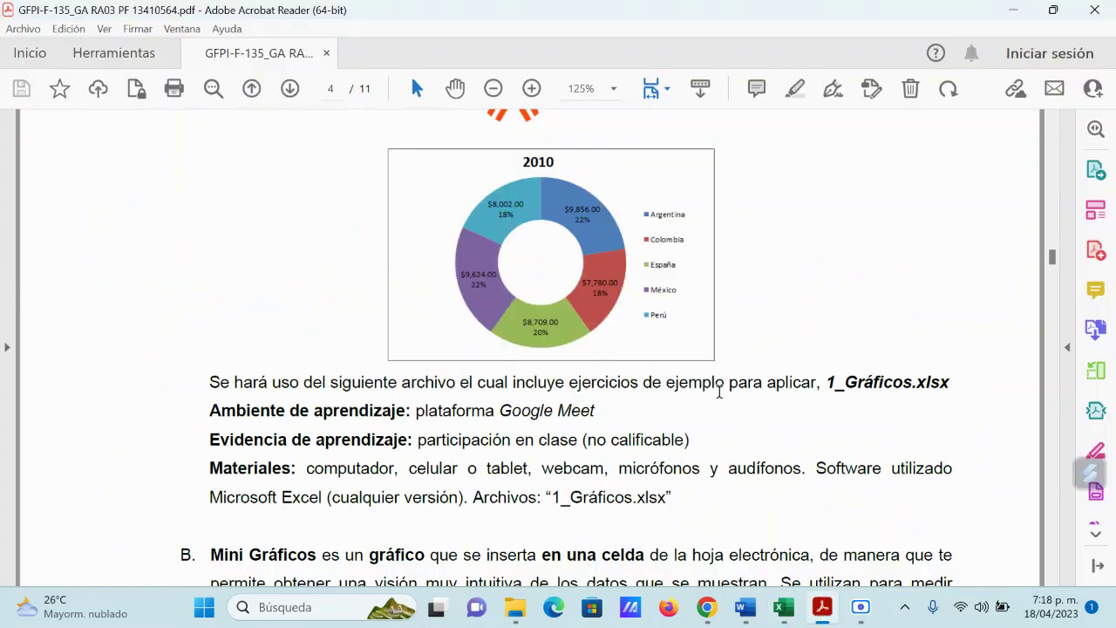
pyautogui.scroll(2, 747, 317)
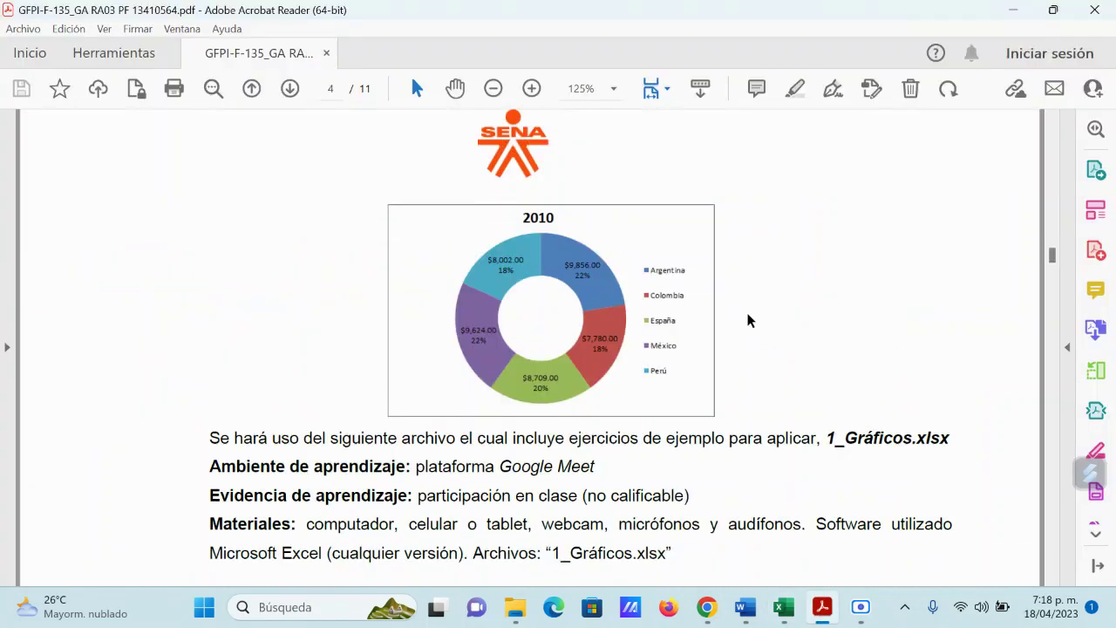
pyautogui.scroll(4, 747, 320)
pyautogui.scroll(2, 747, 320)
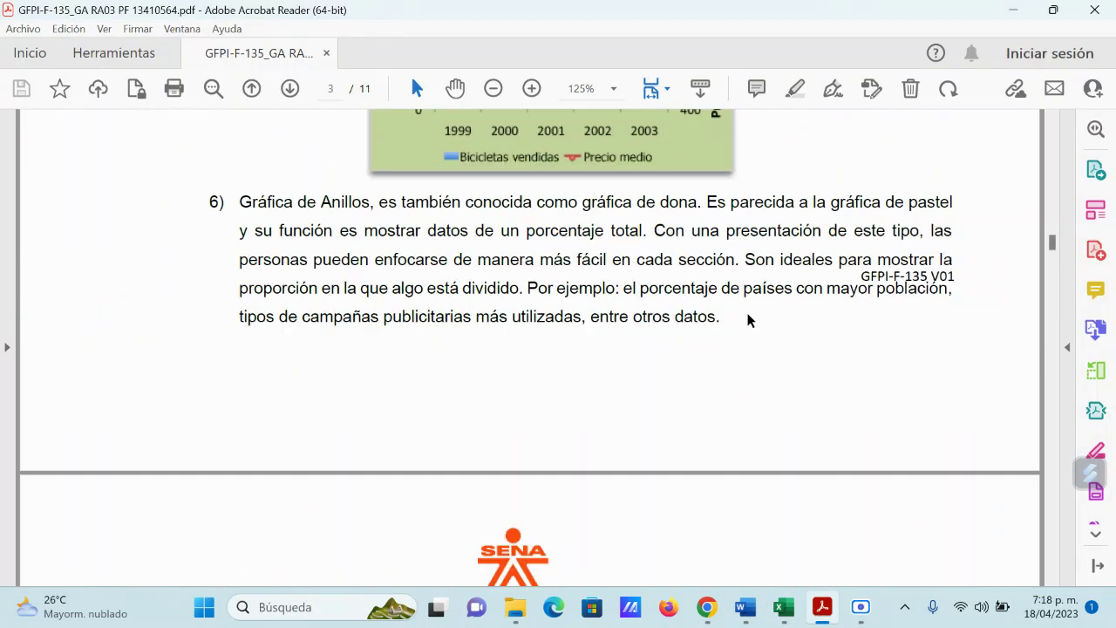
pyautogui.scroll(-6, 748, 320)
pyautogui.scroll(-1, 748, 320)
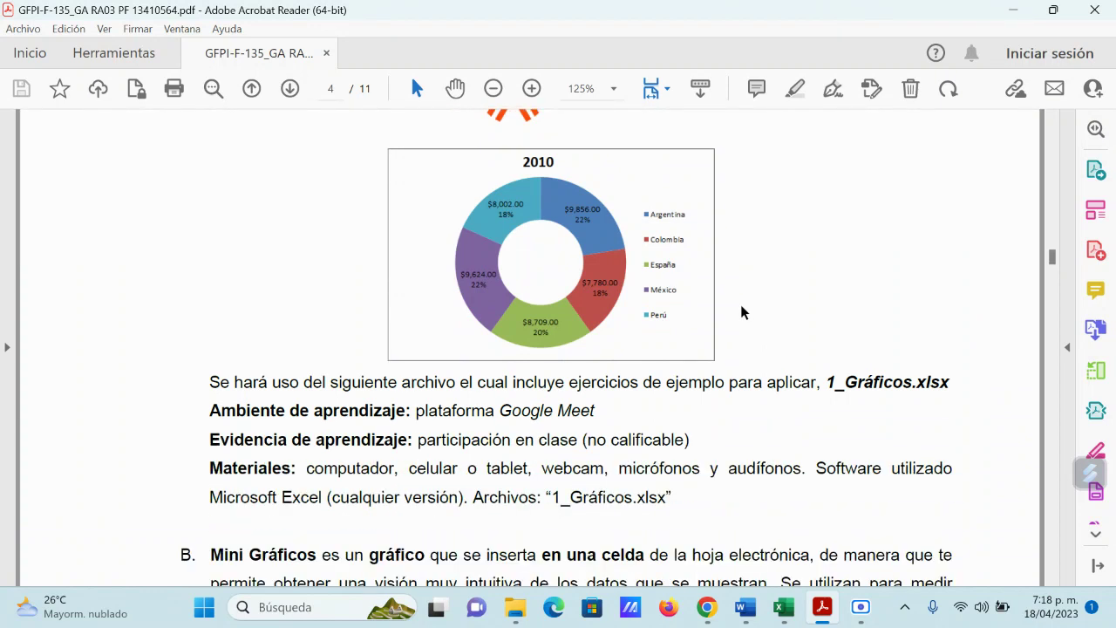
pyautogui.click(1011, 10)
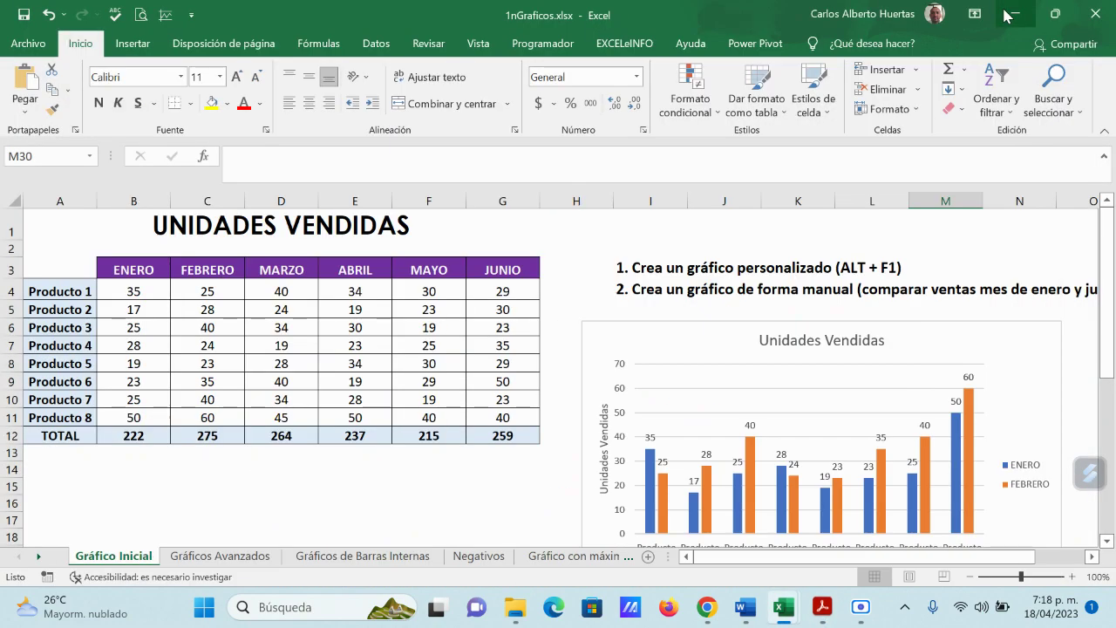
pyautogui.click(1017, 15)
pyautogui.click(1017, 15)
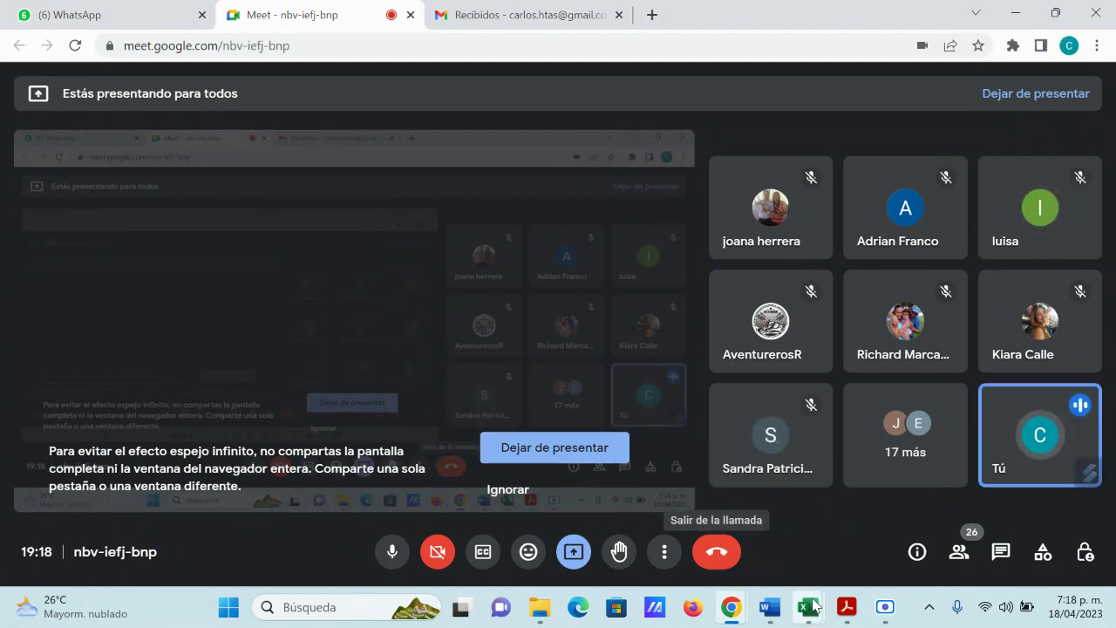
# Step: Reopen the PDF guide and review the chart types on pages 2 and 3, from variables and line charts back to Gráfica Comparativa
pyautogui.click(839, 610)
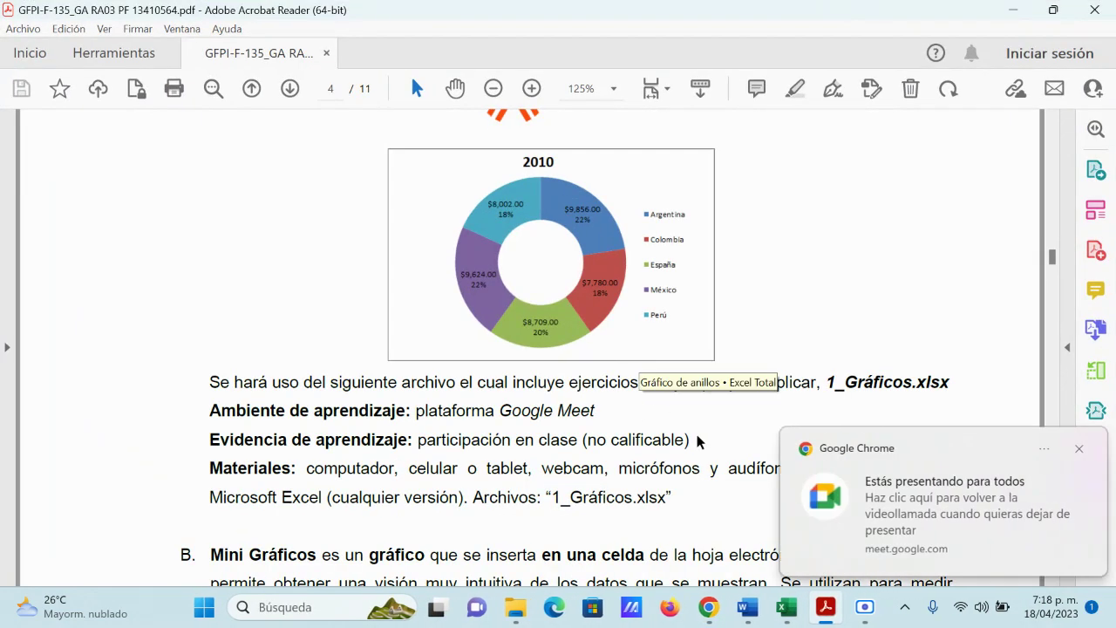
pyautogui.scroll(10, 581, 383)
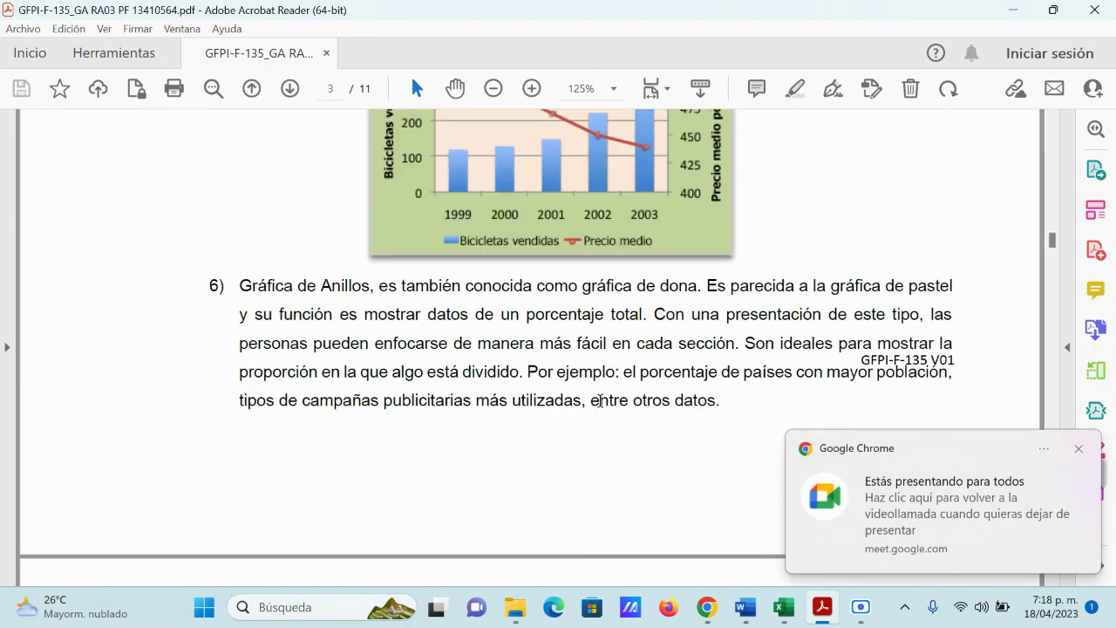
pyautogui.scroll(4, 604, 407)
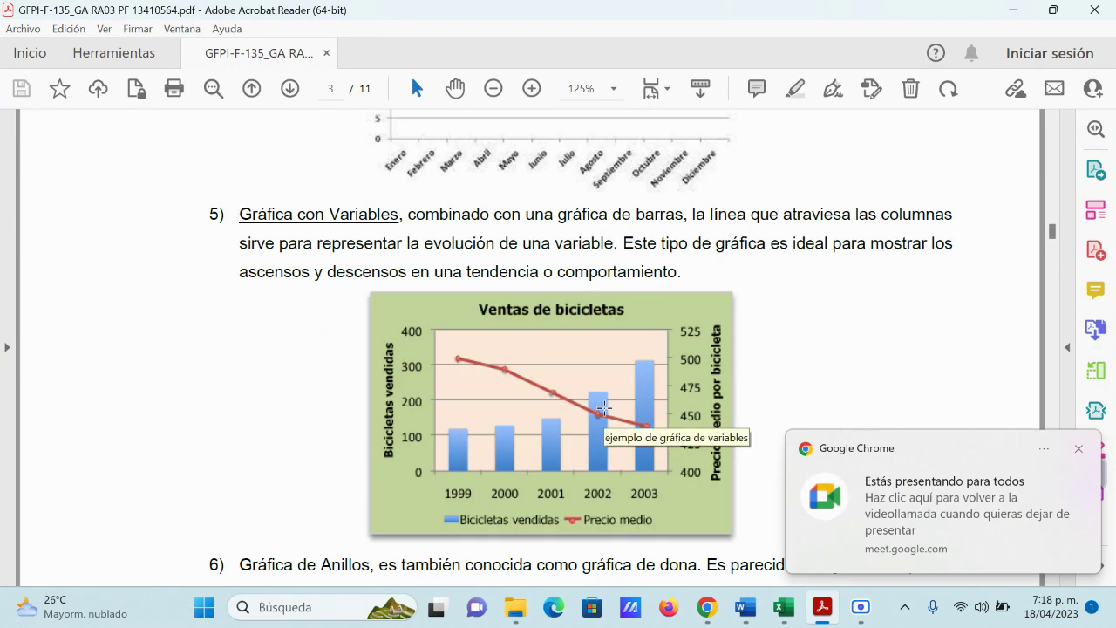
pyautogui.scroll(2, 604, 407)
pyautogui.scroll(5, 604, 408)
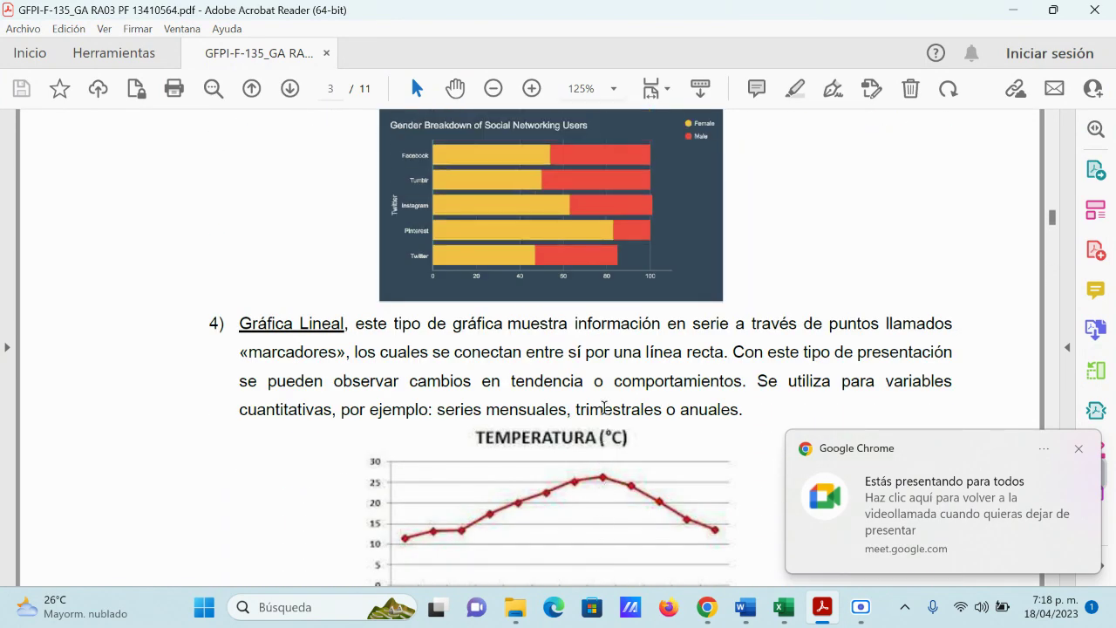
pyautogui.scroll(10, 604, 408)
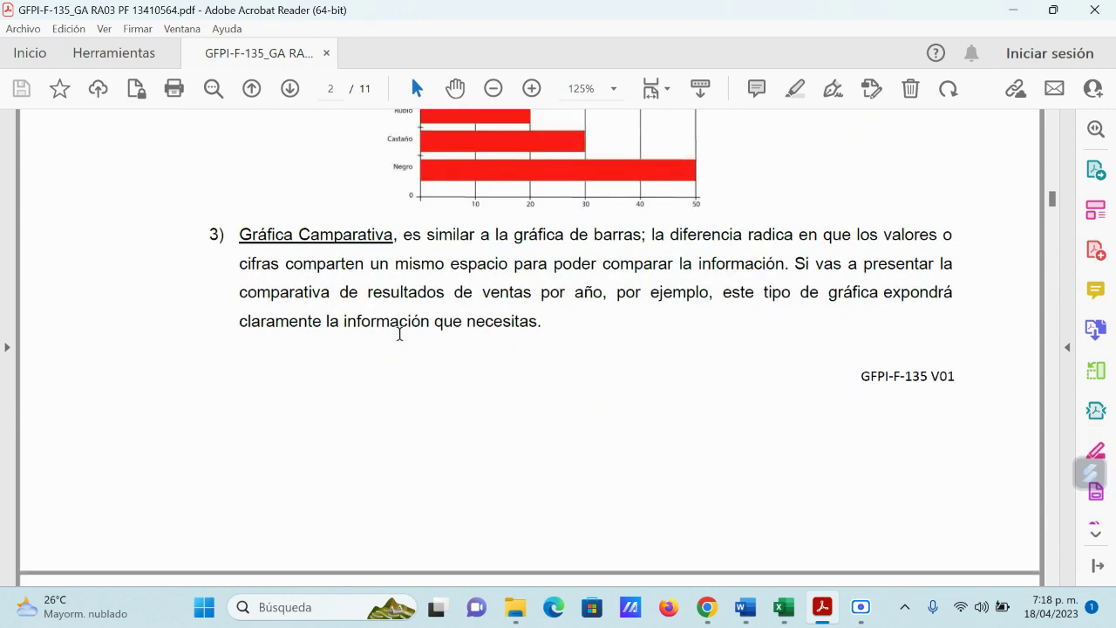
pyautogui.scroll(-1, 400, 334)
pyautogui.scroll(-3, 400, 335)
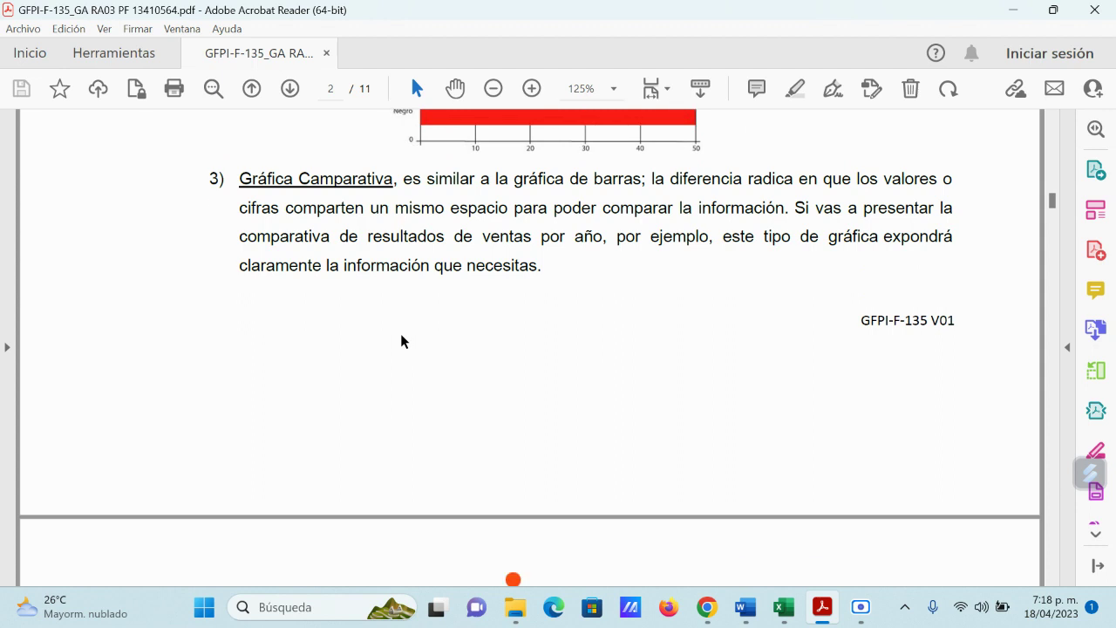
pyautogui.scroll(-5, 405, 343)
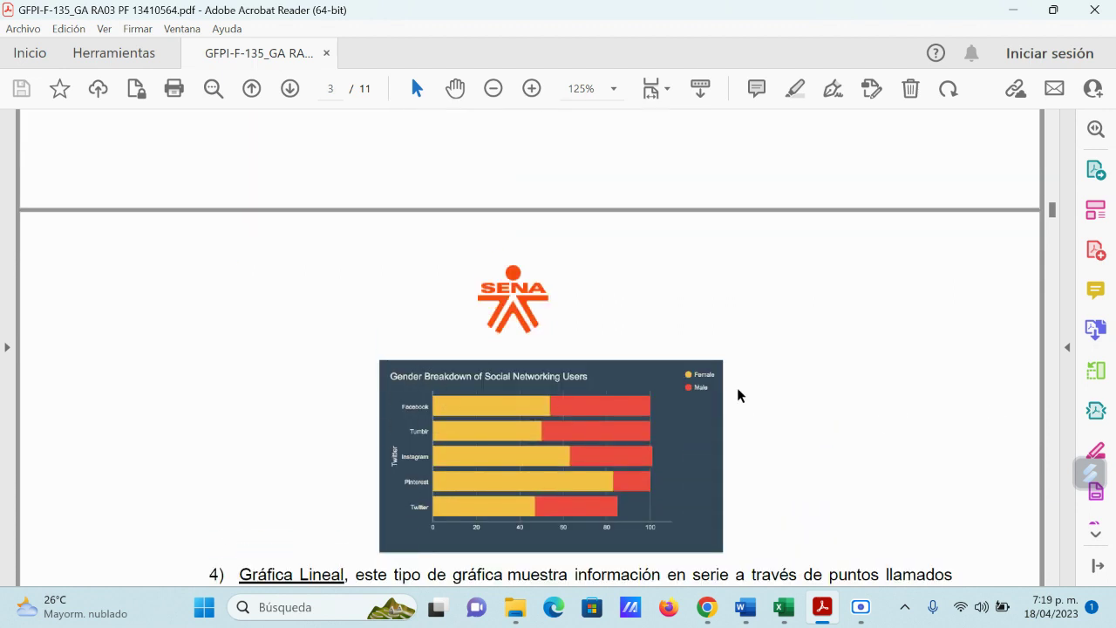
pyautogui.scroll(4, 738, 393)
pyautogui.scroll(2, 738, 393)
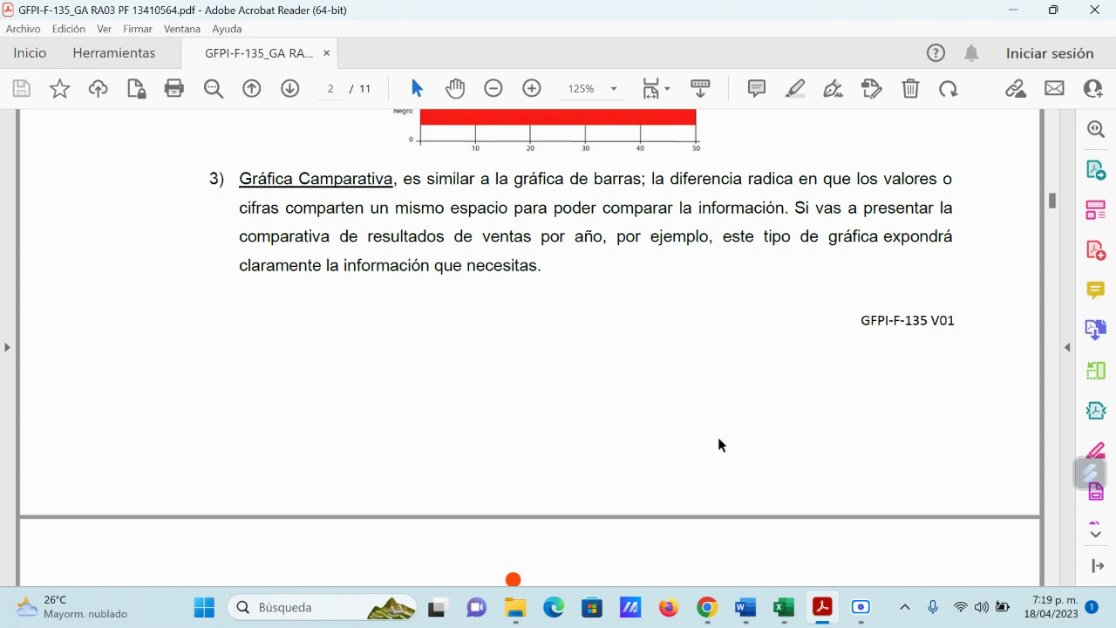
pyautogui.scroll(-5, 721, 445)
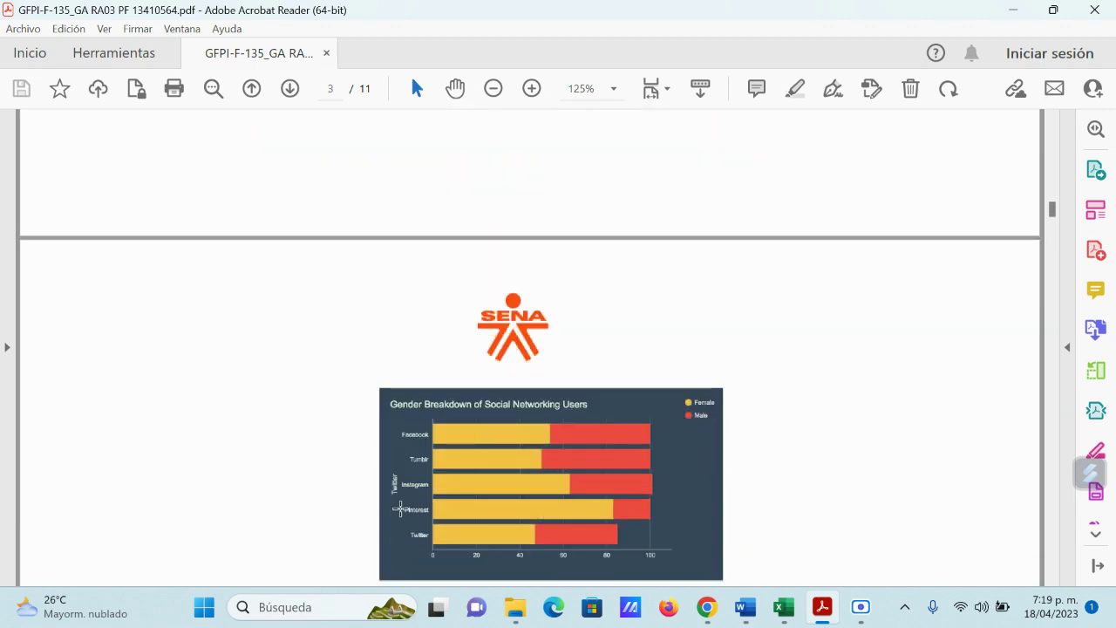
pyautogui.scroll(-1, 812, 411)
pyautogui.scroll(5, 812, 410)
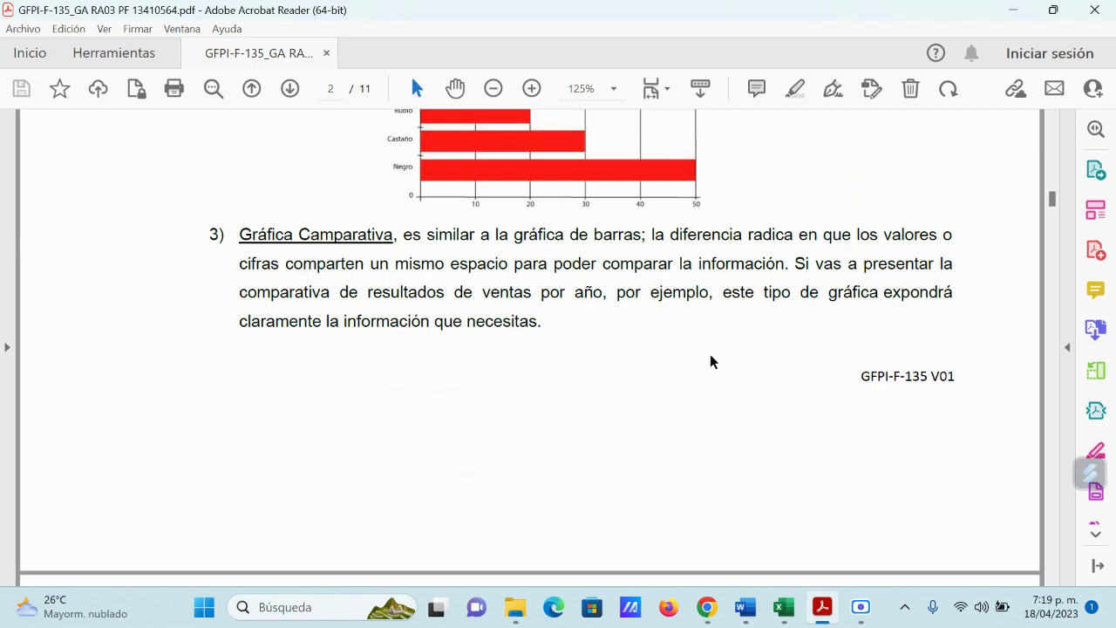
# Step: Return to 1nGraficos.xlsx in Excel and select the MES, 2018 and 2019 data in B2:D14 on the Negativos sheet
pyautogui.click(1012, 11)
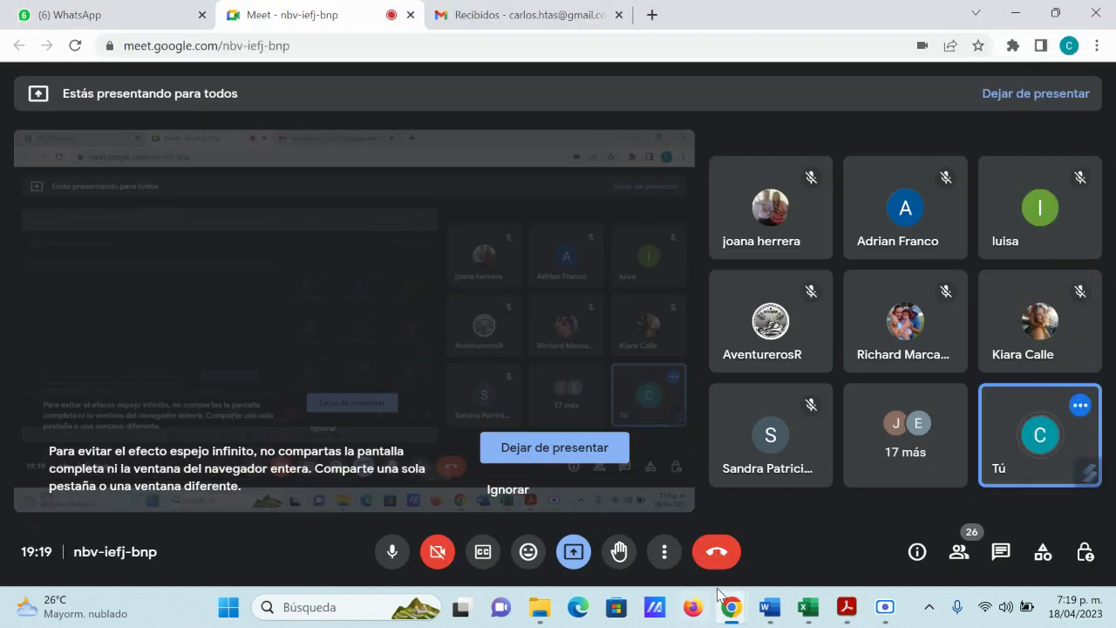
pyautogui.moveTo(808, 607)
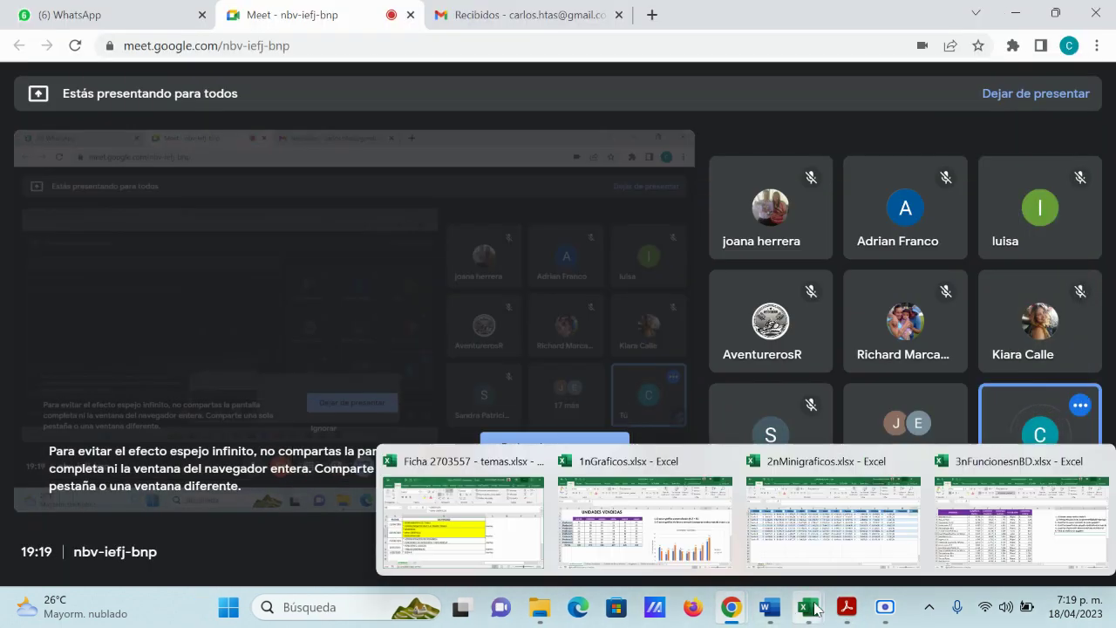
pyautogui.click(676, 532)
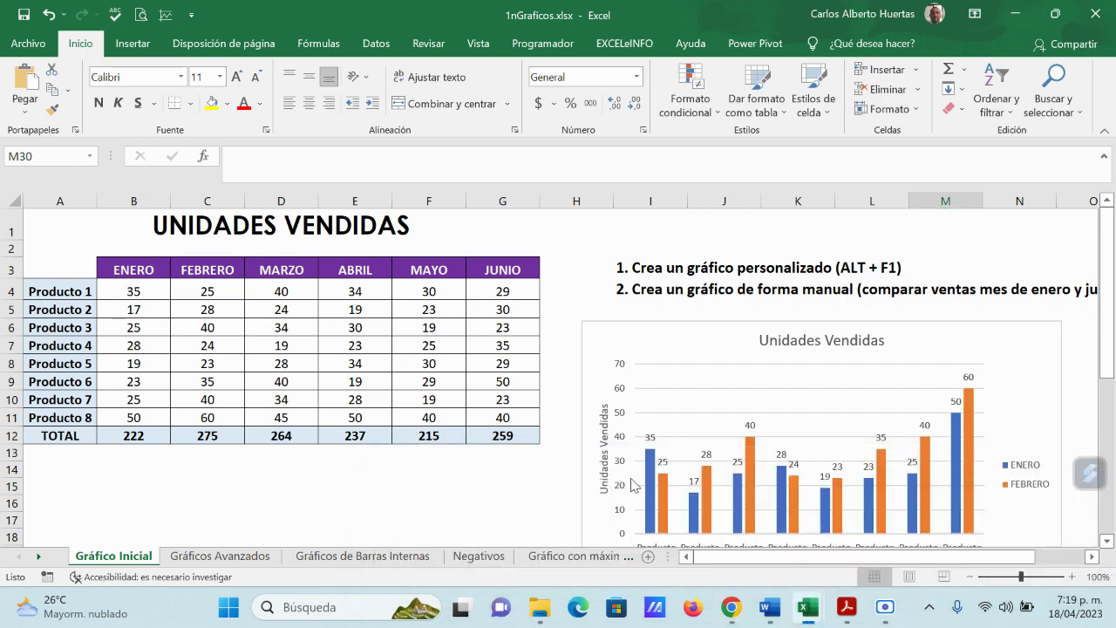
pyautogui.click(479, 556)
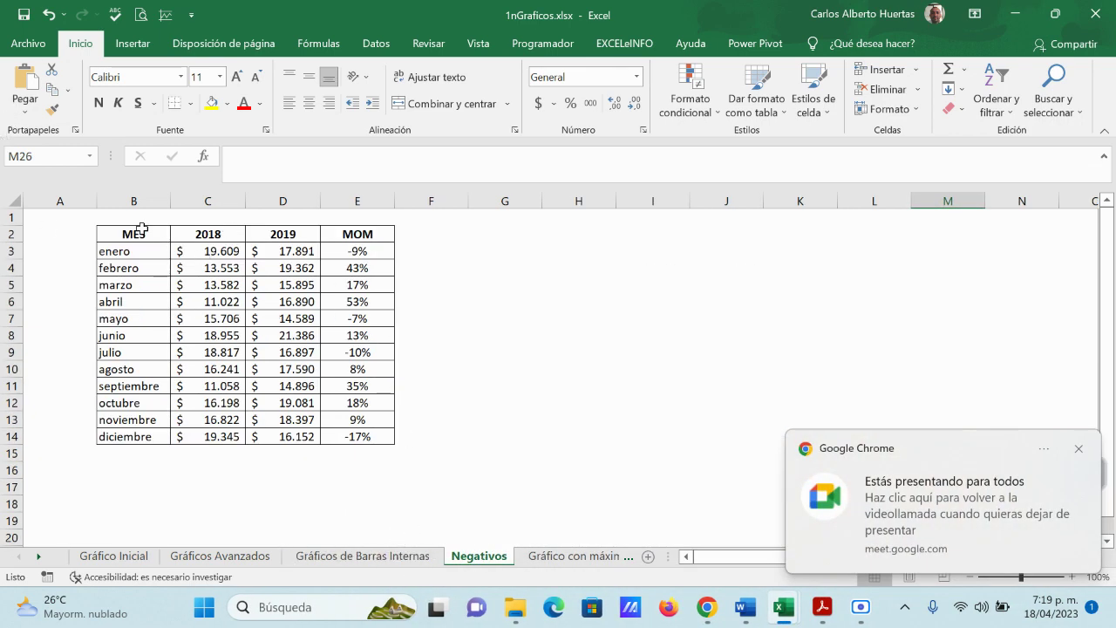
pyautogui.moveTo(141, 229); pyautogui.dragTo(275, 431)
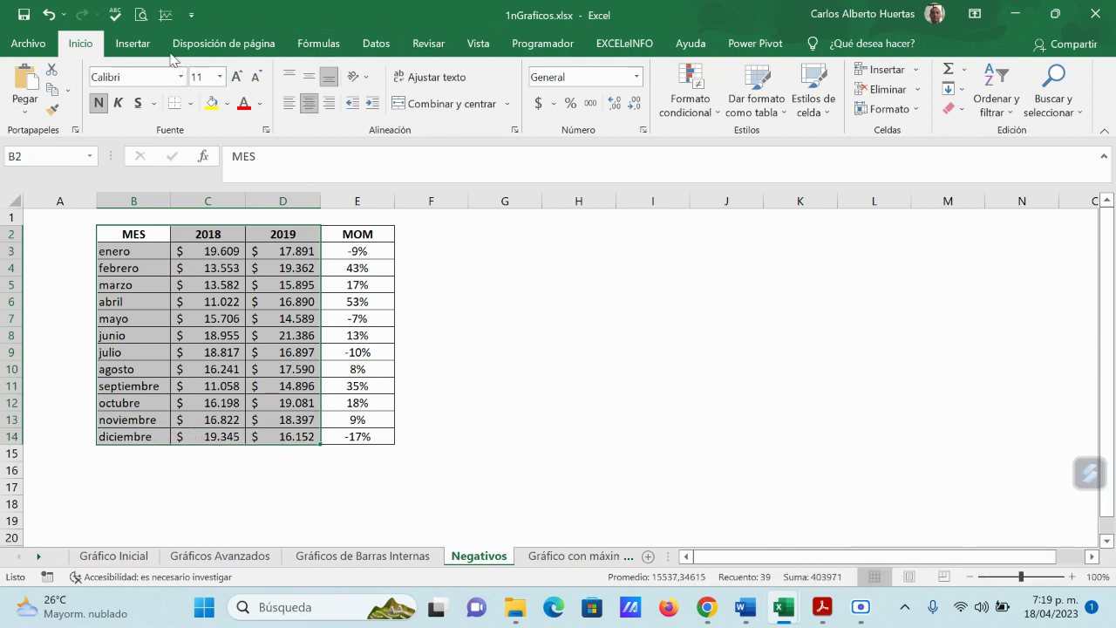
# Step: Open the recommended charts for the selected data, preview the Embudo chart and look through the other suggestions
pyautogui.click(138, 46)
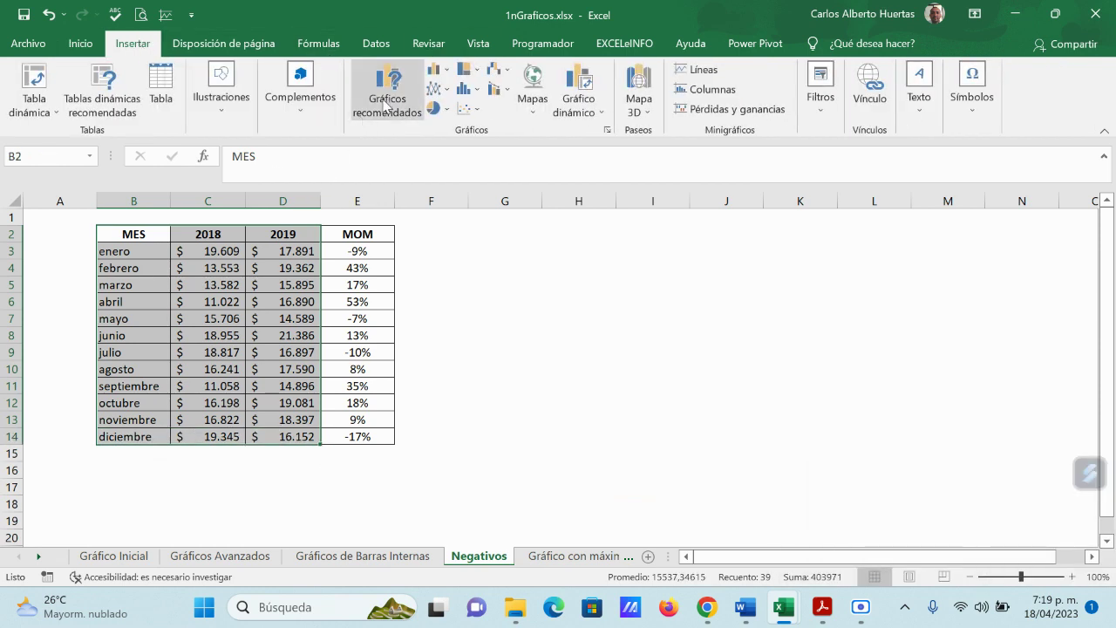
pyautogui.click(388, 100)
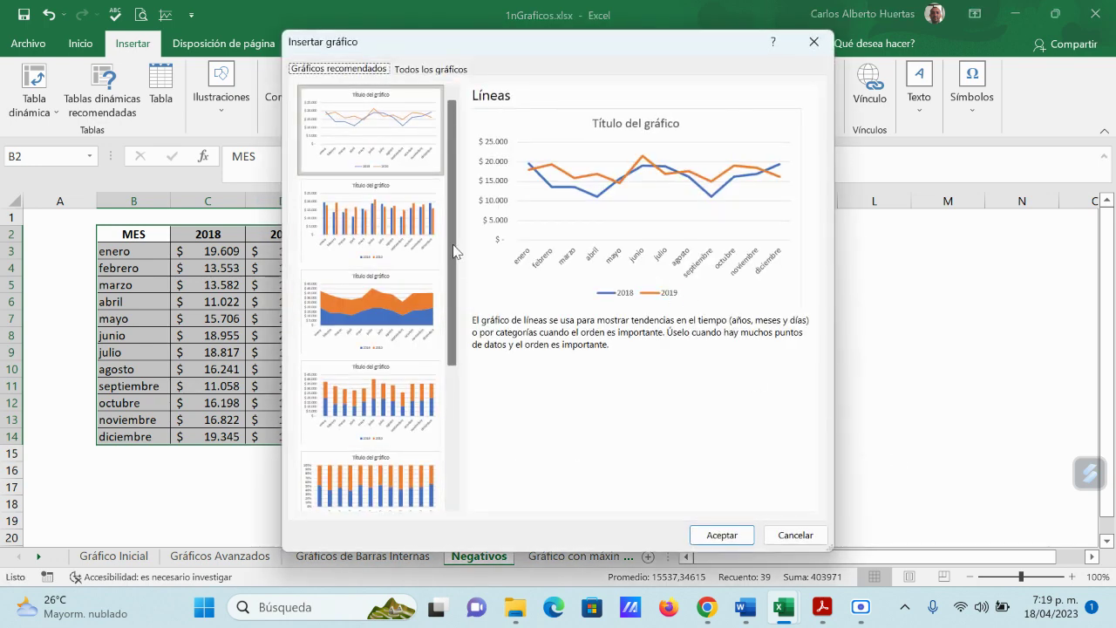
pyautogui.moveTo(454, 251); pyautogui.dragTo(476, 412)
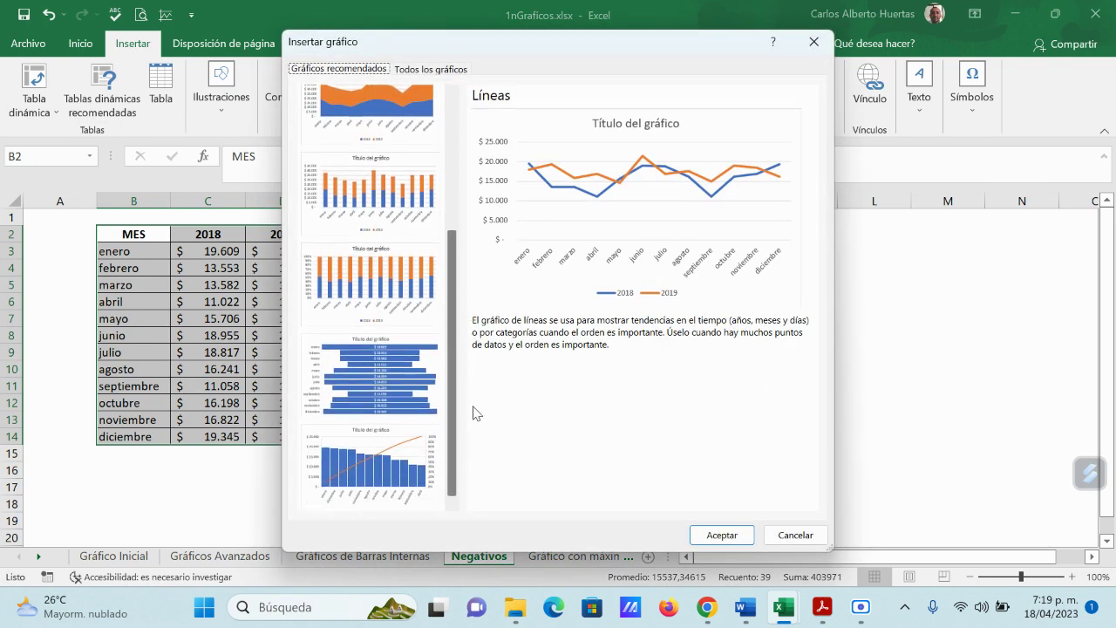
pyautogui.click(371, 376)
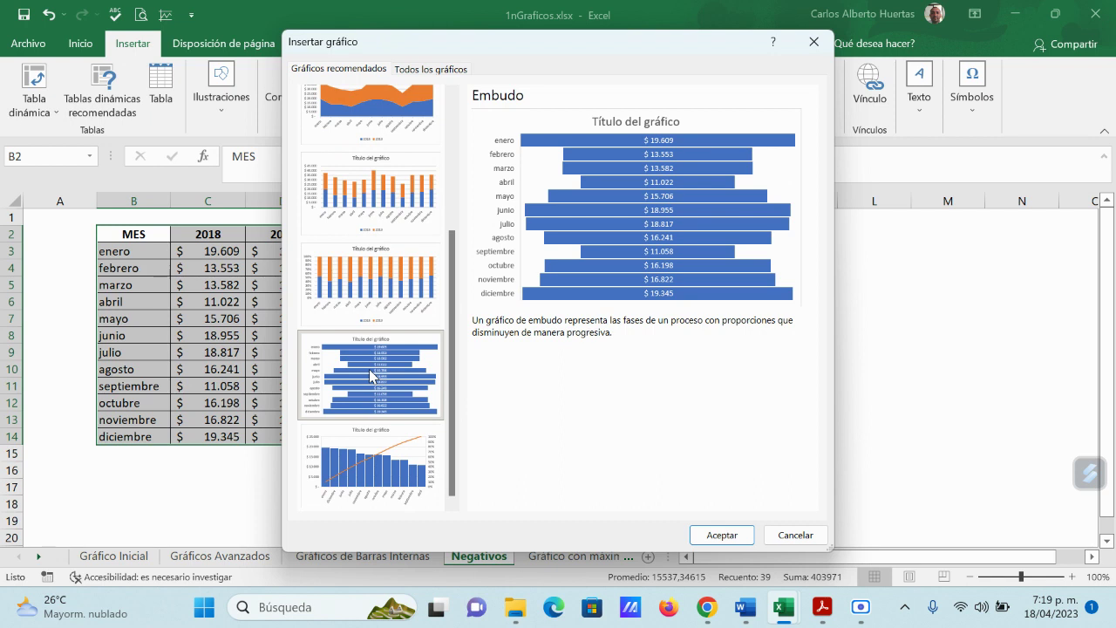
pyautogui.scroll(3, 404, 382)
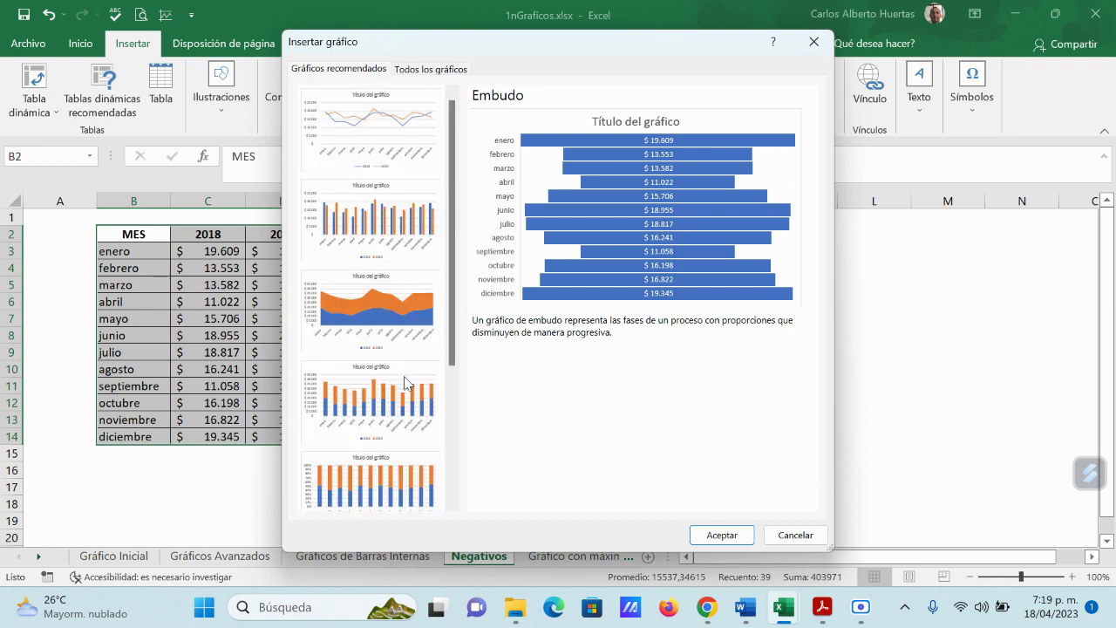
pyautogui.scroll(-3, 405, 382)
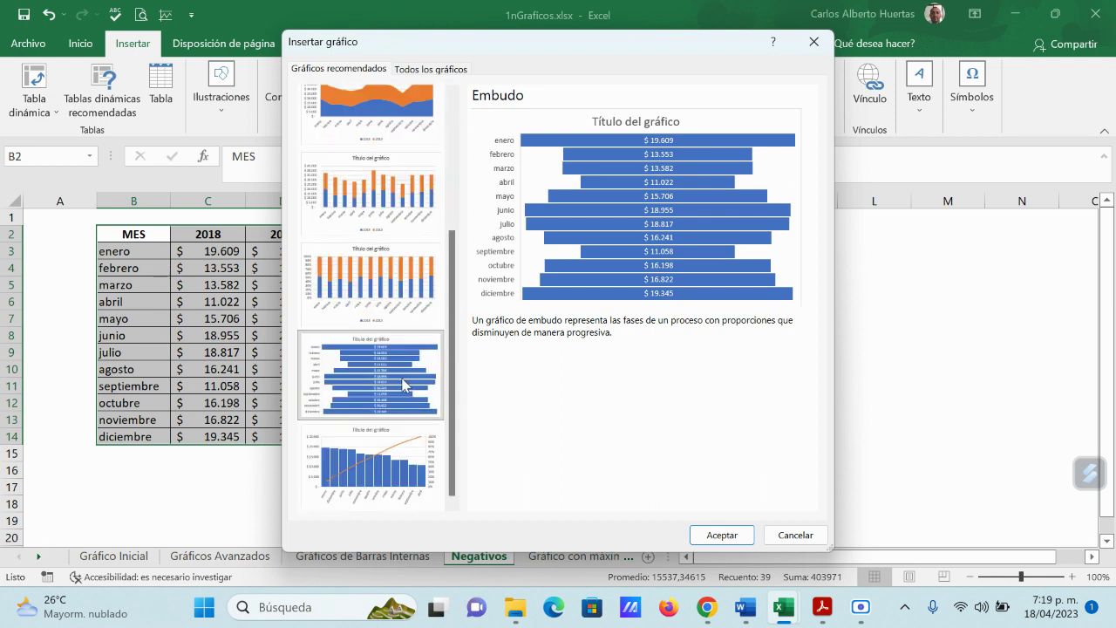
pyautogui.scroll(3, 405, 384)
pyautogui.scroll(-3, 405, 383)
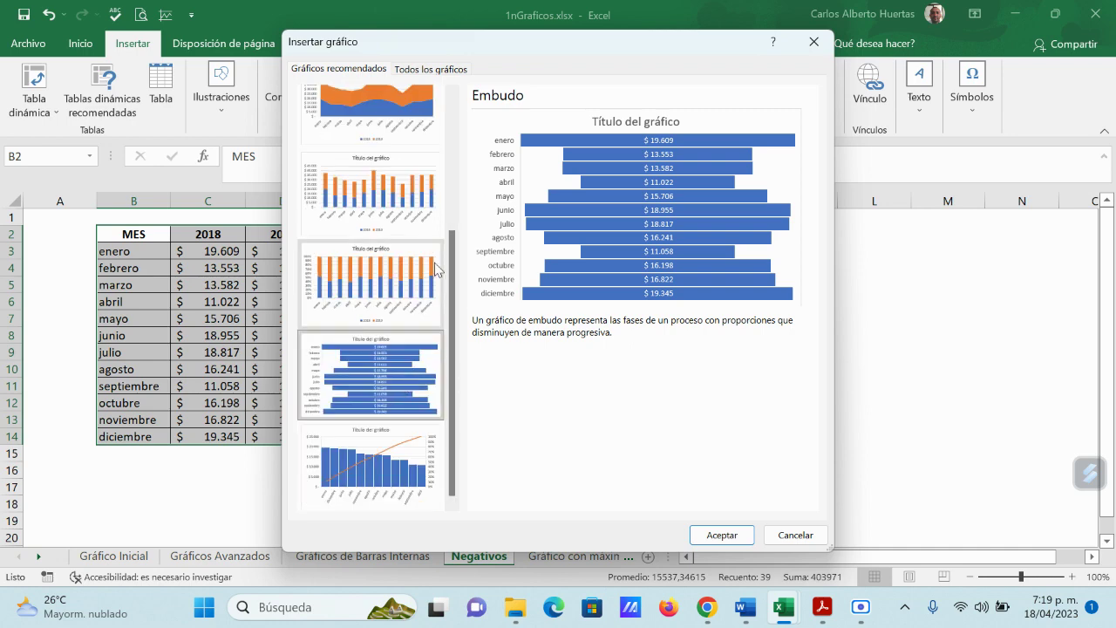
# Step: Switch to the PDF guide, view the Gráfica Comparativa example on page 3, and return to the chart dialog in 1nGraficos.xlsx
pyautogui.moveTo(824, 617)
pyautogui.click(824, 611)
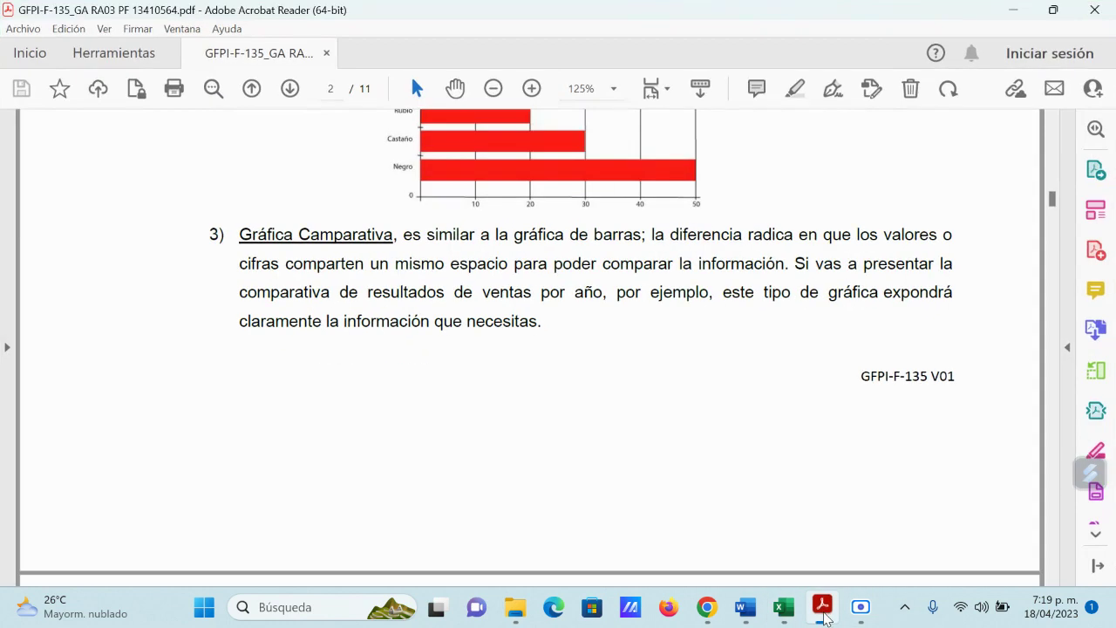
pyautogui.scroll(-10, 643, 386)
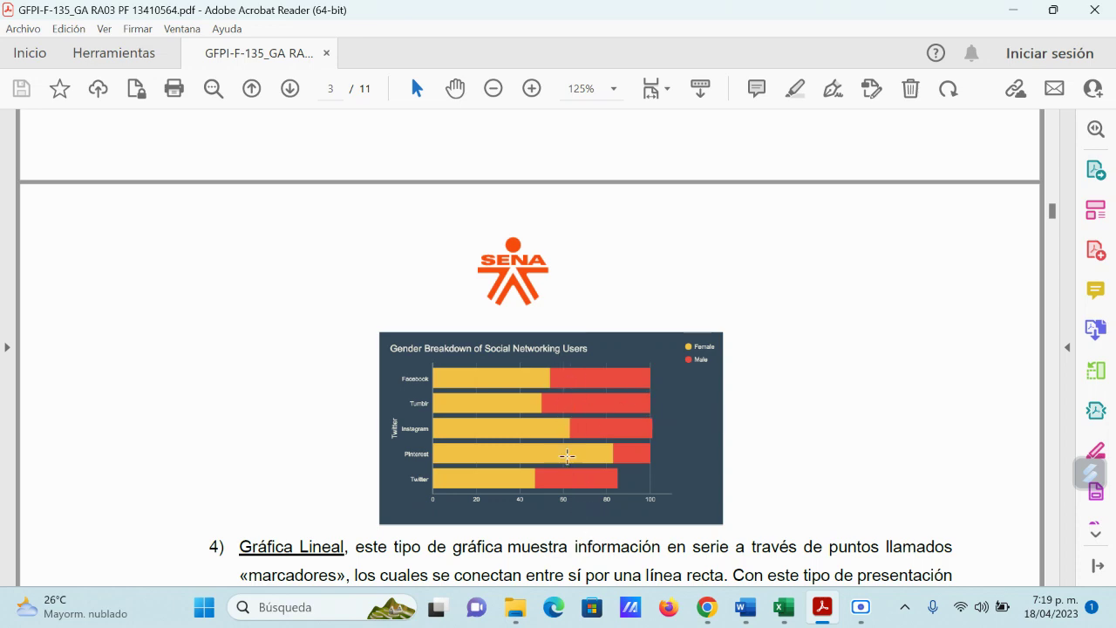
pyautogui.moveTo(833, 616)
pyautogui.moveTo(782, 613)
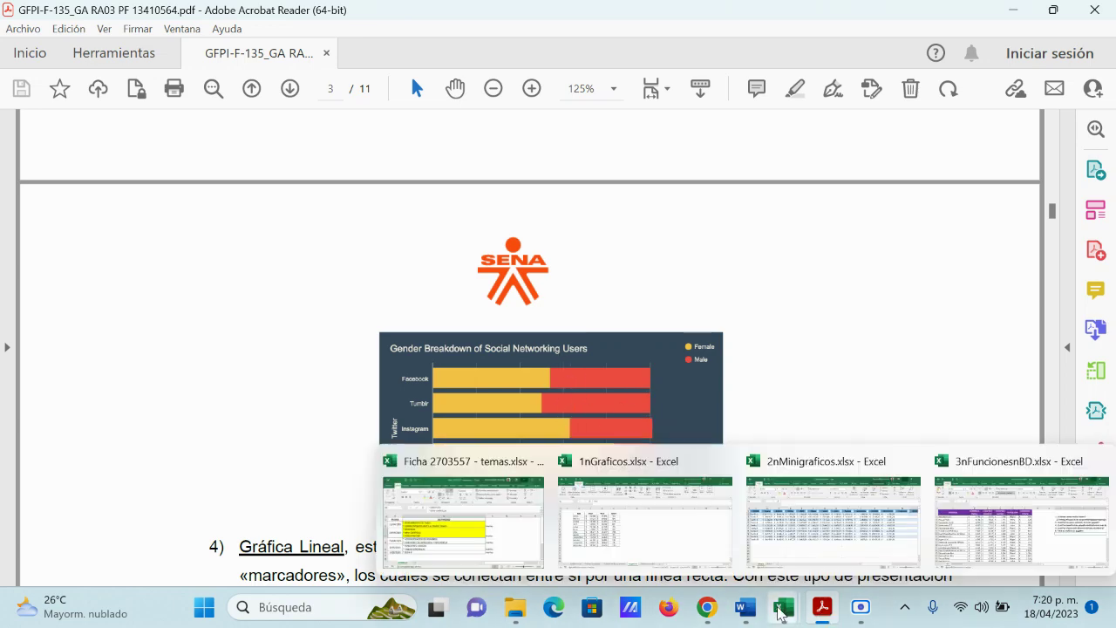
pyautogui.click(717, 561)
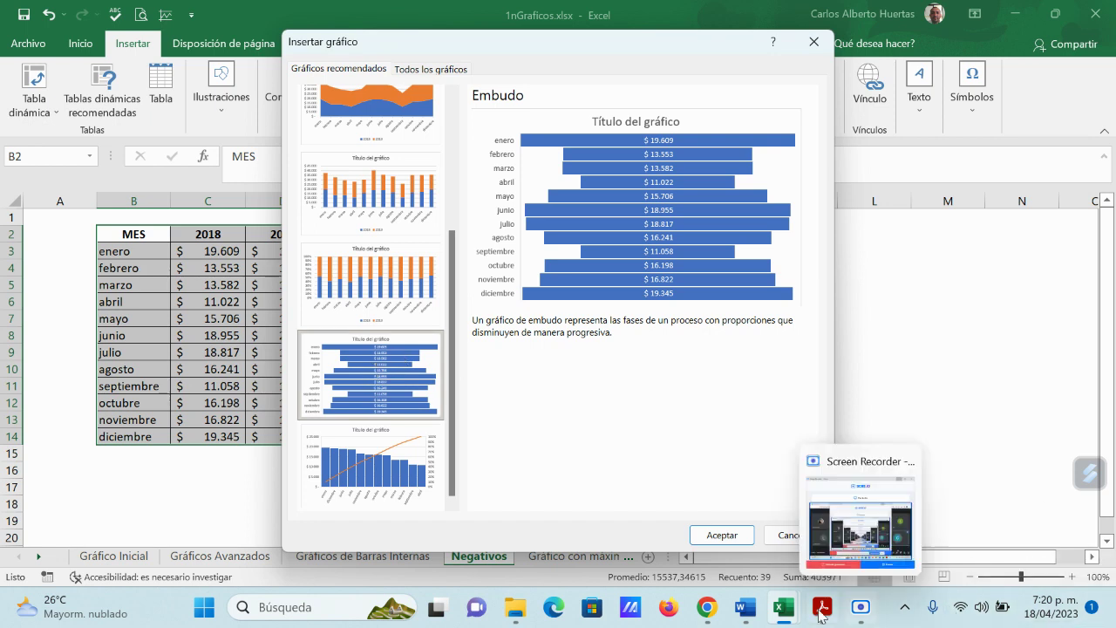
# Step: Show all chart types for the selected data and preview the Combinado and Embudo categories
pyautogui.moveTo(820, 615)
pyautogui.moveTo(830, 555)
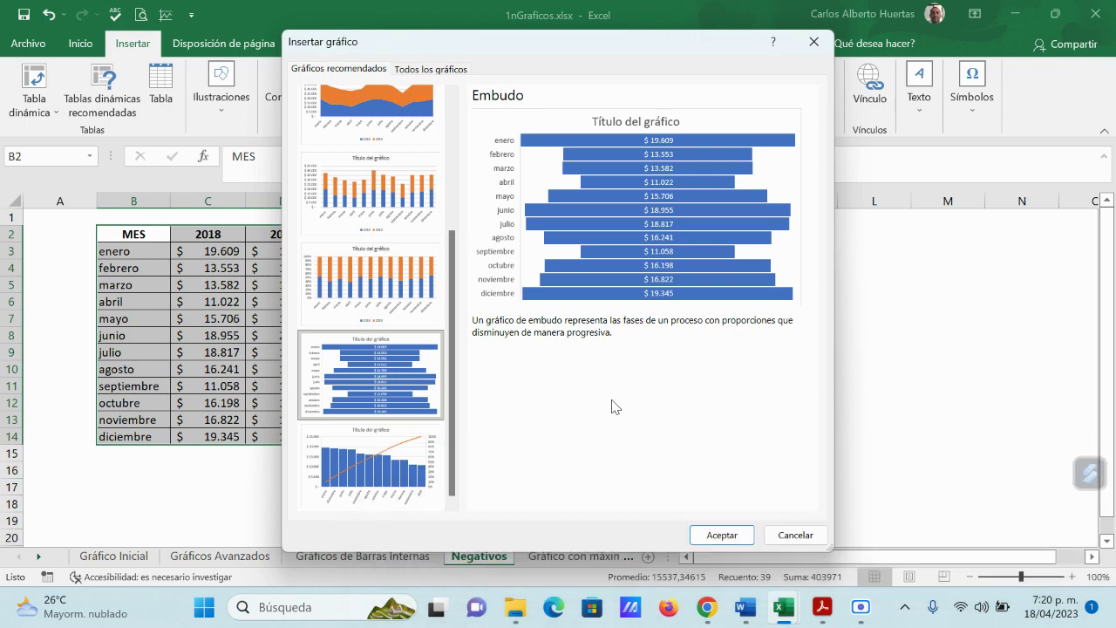
pyautogui.click(438, 68)
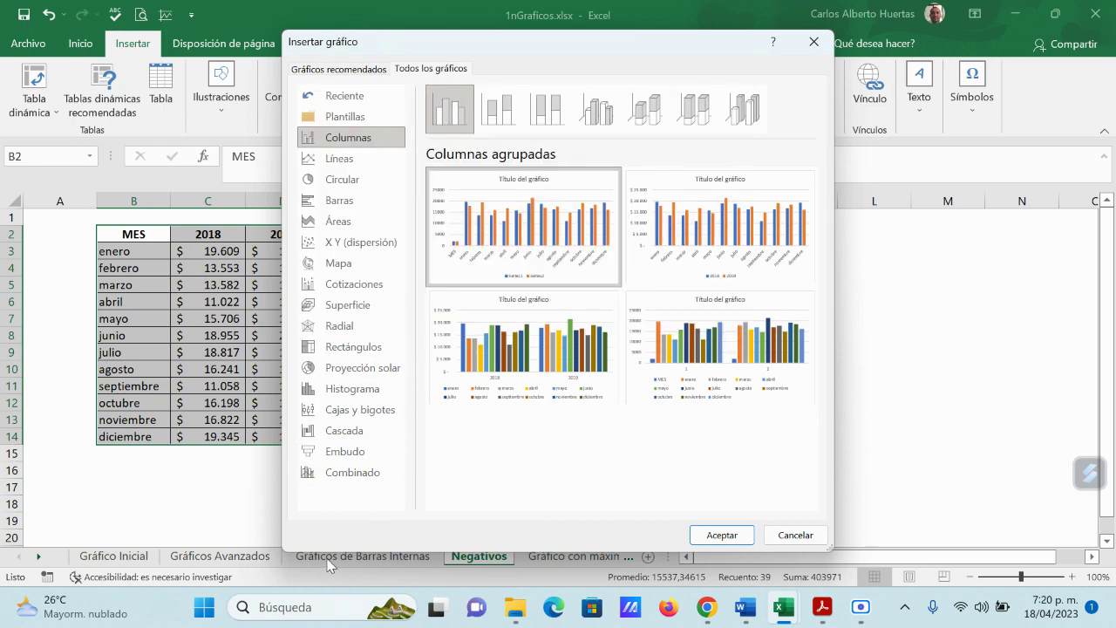
pyautogui.click(379, 476)
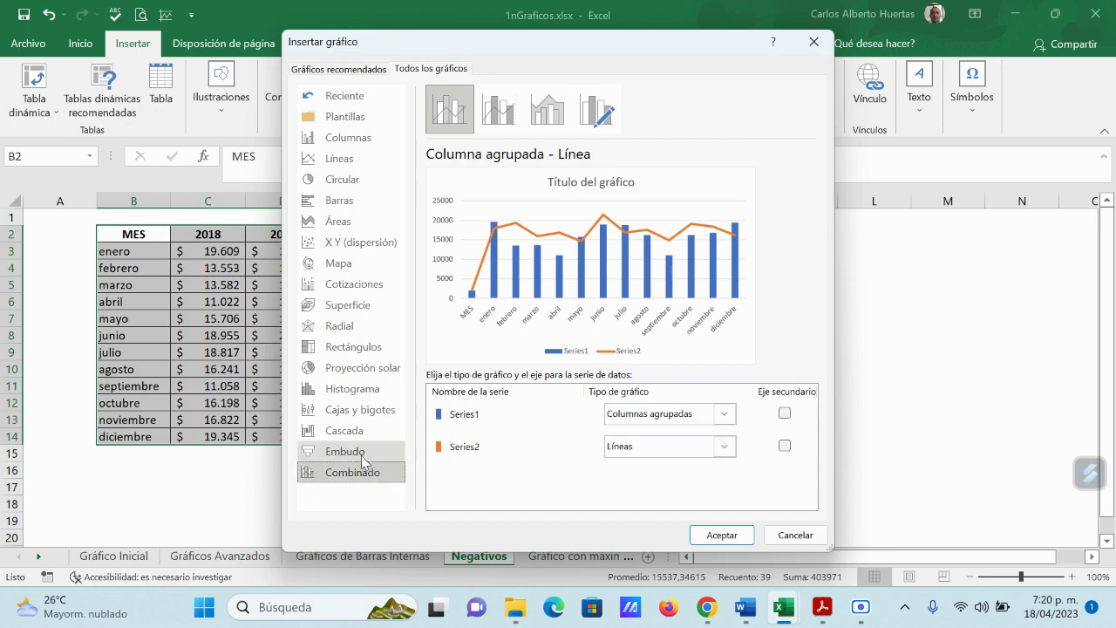
pyautogui.click(363, 457)
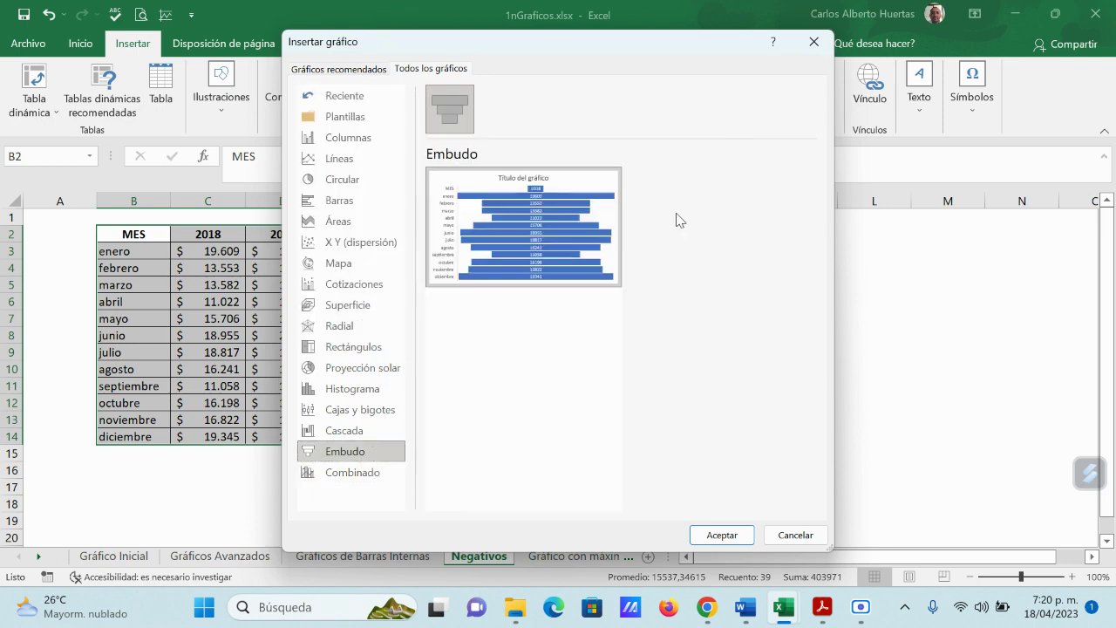
# Step: Switch to the PDF guide and review the Gráfica Lineal, Gráfica con Variables and ring chart examples on pages 3 and 4
pyautogui.click(822, 608)
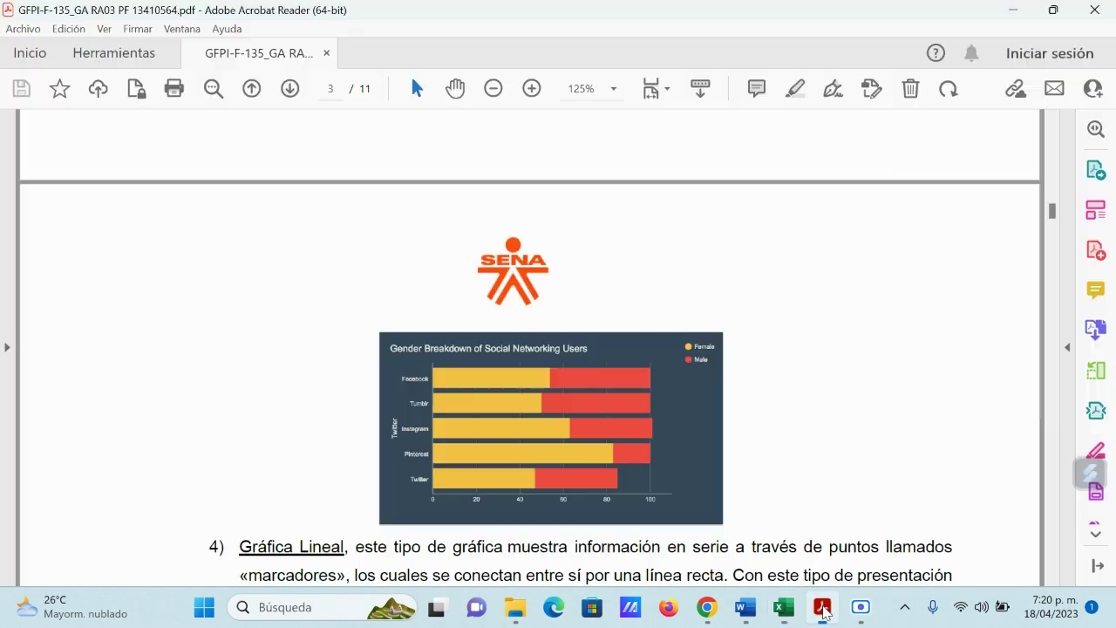
pyautogui.scroll(-5, 808, 406)
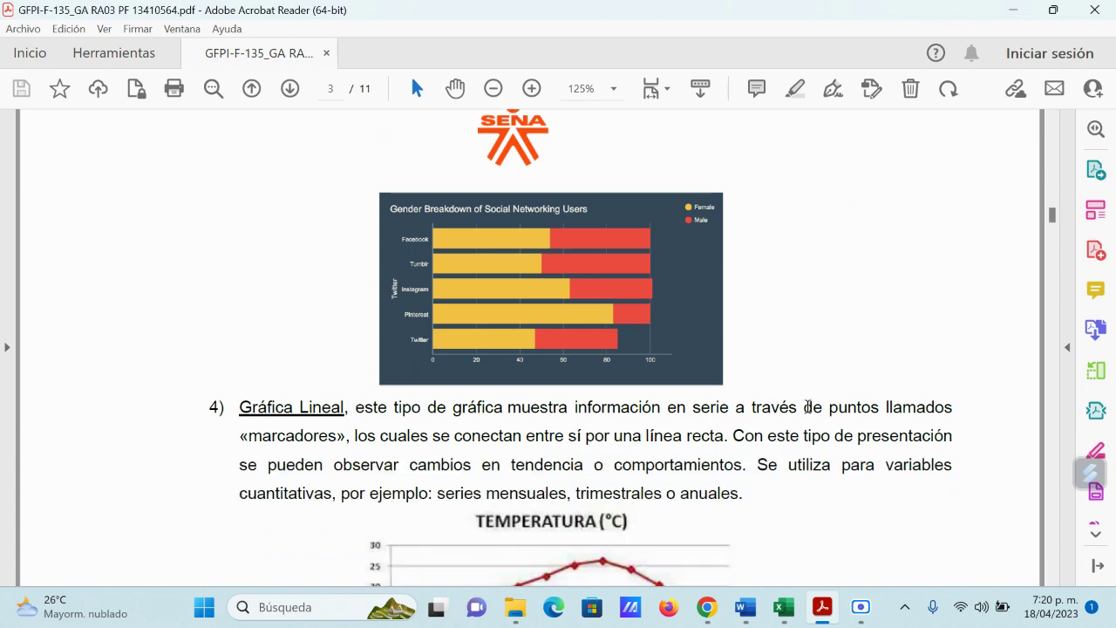
pyautogui.scroll(-11, 808, 406)
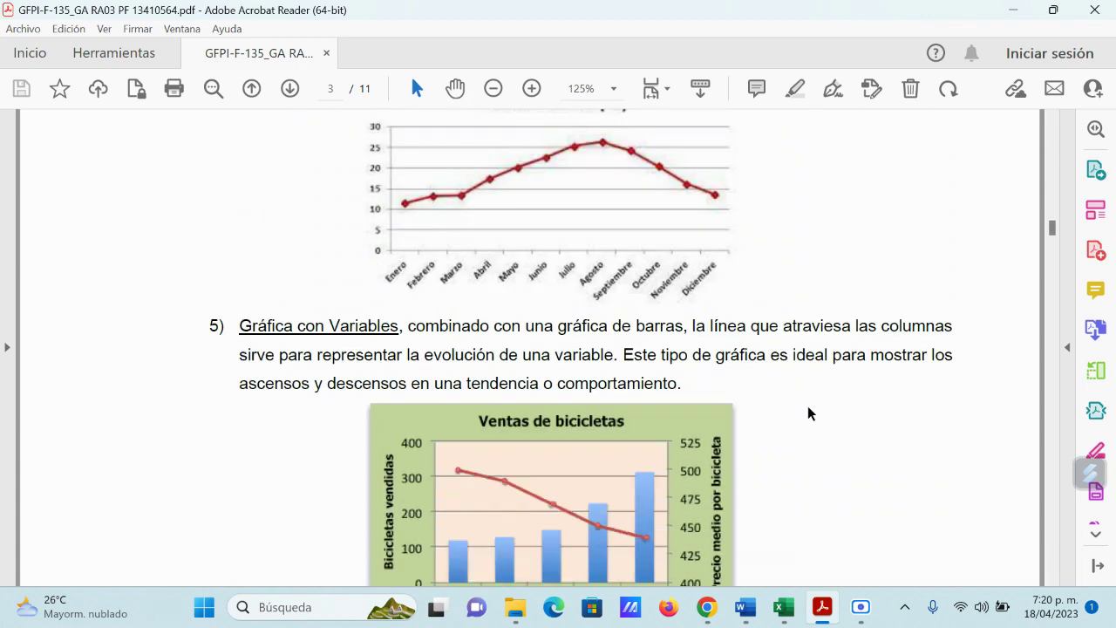
pyautogui.scroll(-15, 807, 407)
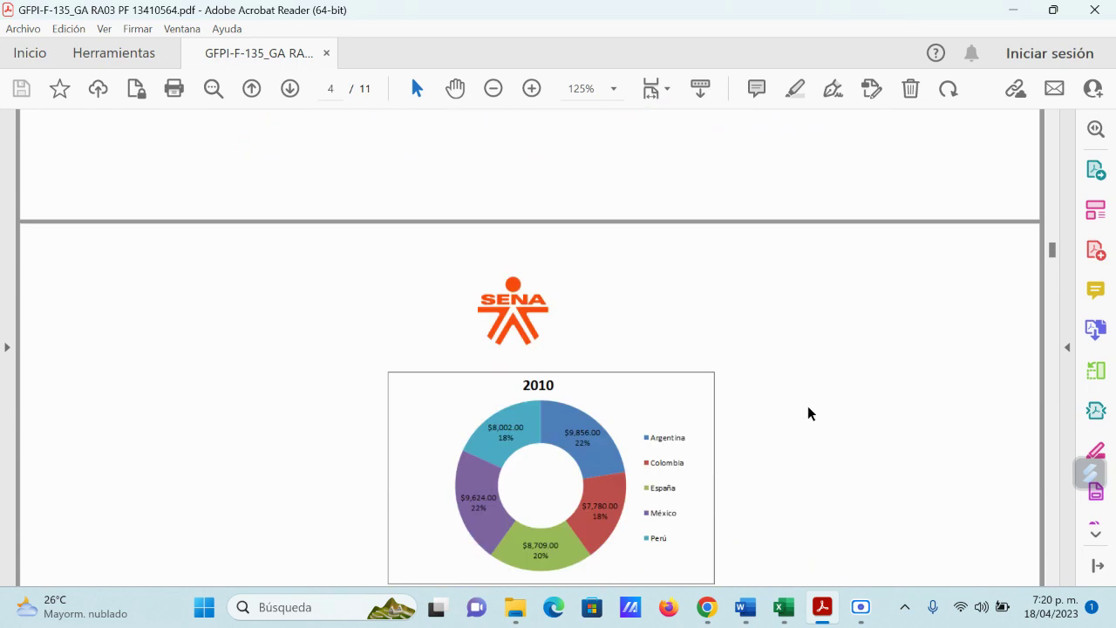
pyautogui.scroll(20, 807, 407)
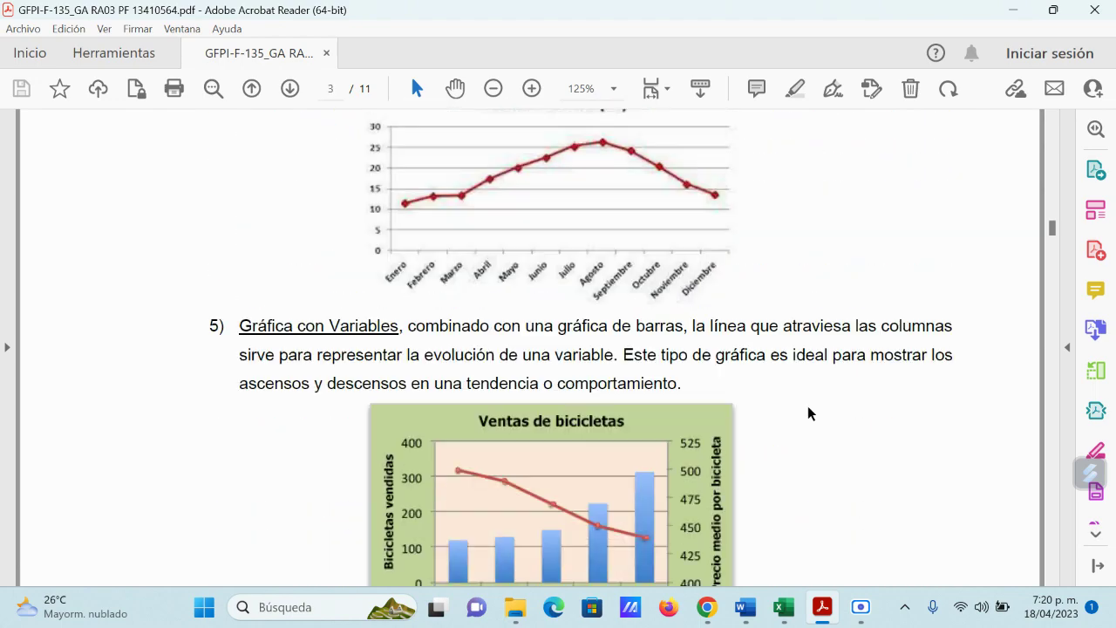
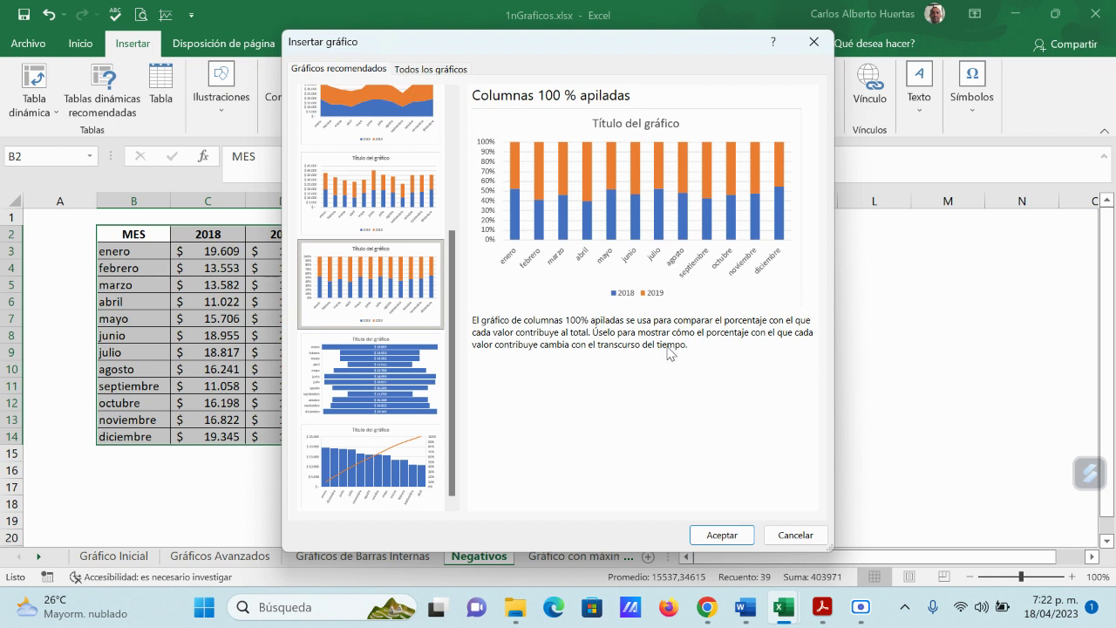
# Step: Preview the recommended Columnas apiladas and Columnas agrupadas charts, and close the dialog without inserting a chart
pyautogui.click(386, 193)
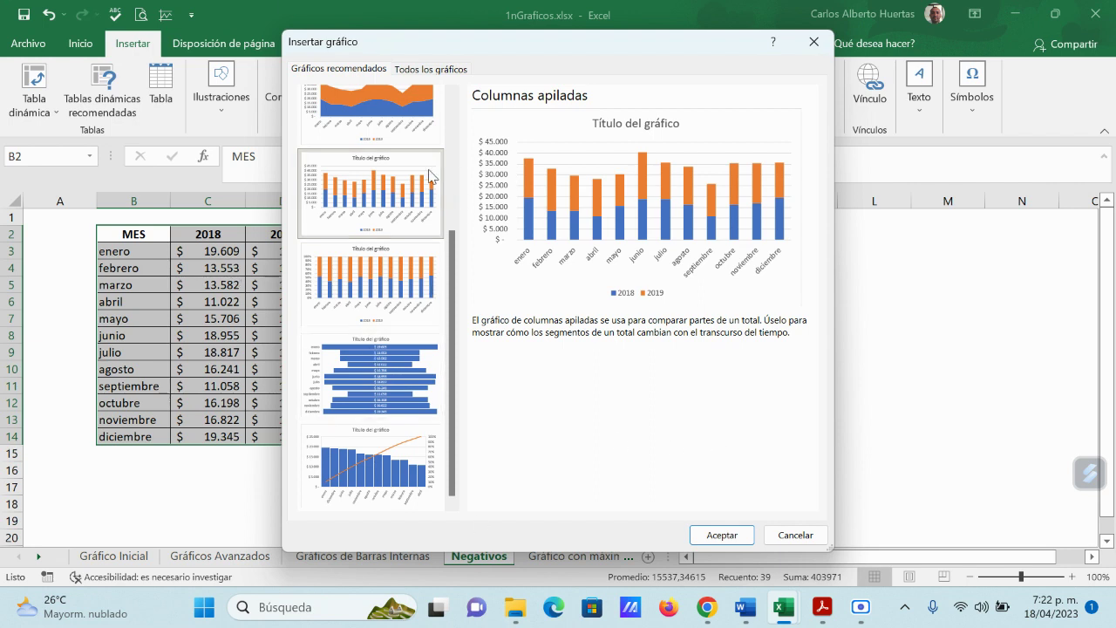
pyautogui.scroll(3, 429, 181)
pyautogui.click(390, 247)
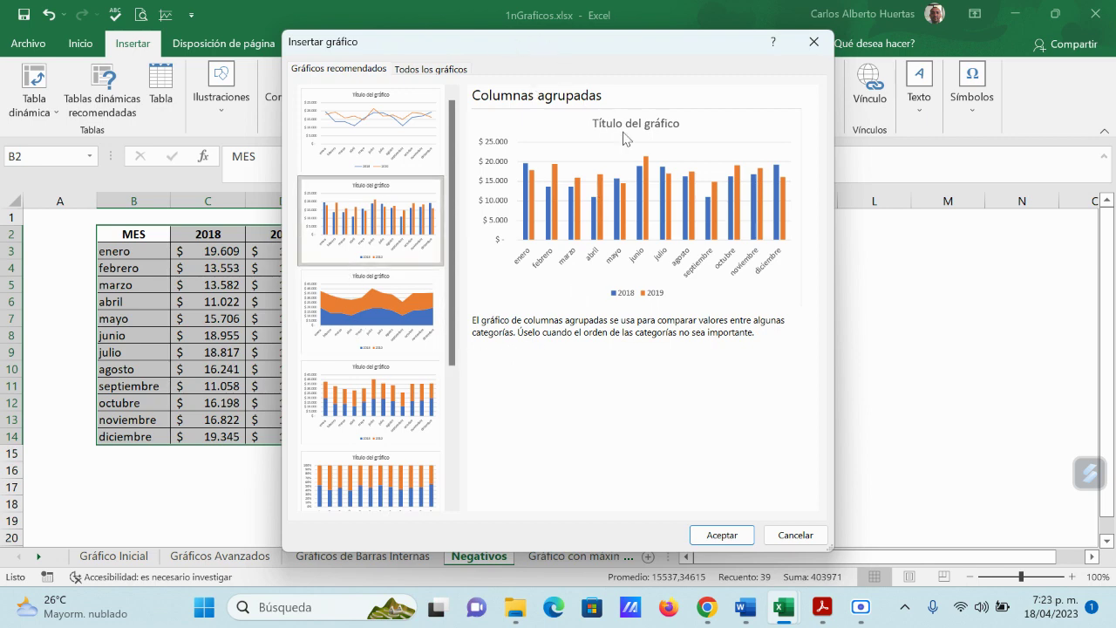
pyautogui.click(795, 533)
# Step: Reopen the PDF guide and review it from the comparative chart example on page 3 to the Mini Gráficos section on page 4
pyautogui.moveTo(823, 607)
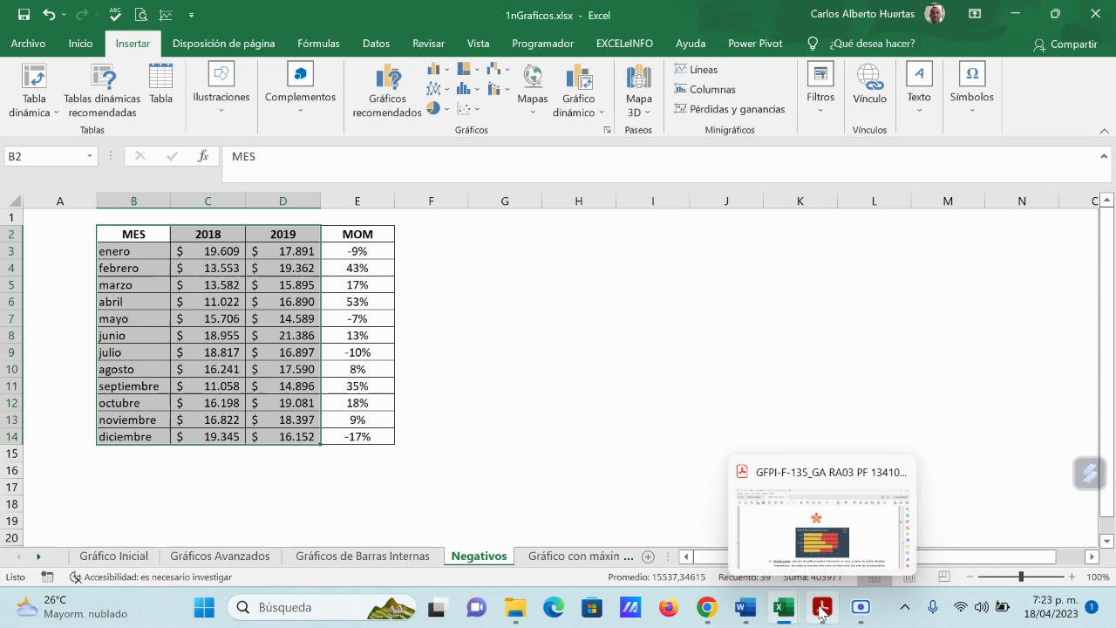
pyautogui.click(829, 536)
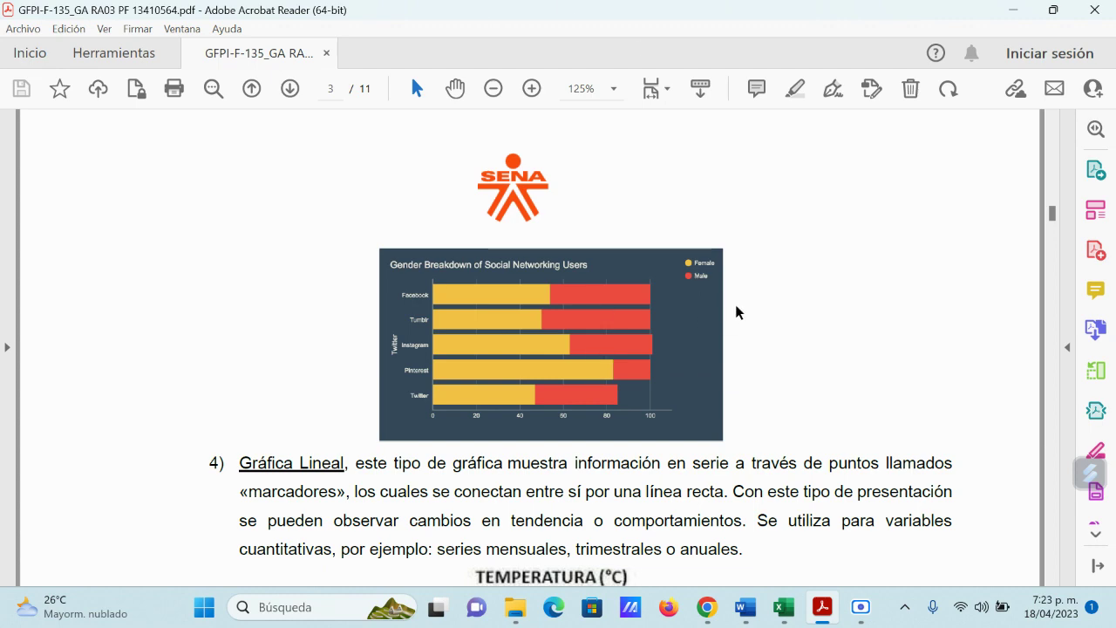
pyautogui.scroll(-10, 737, 312)
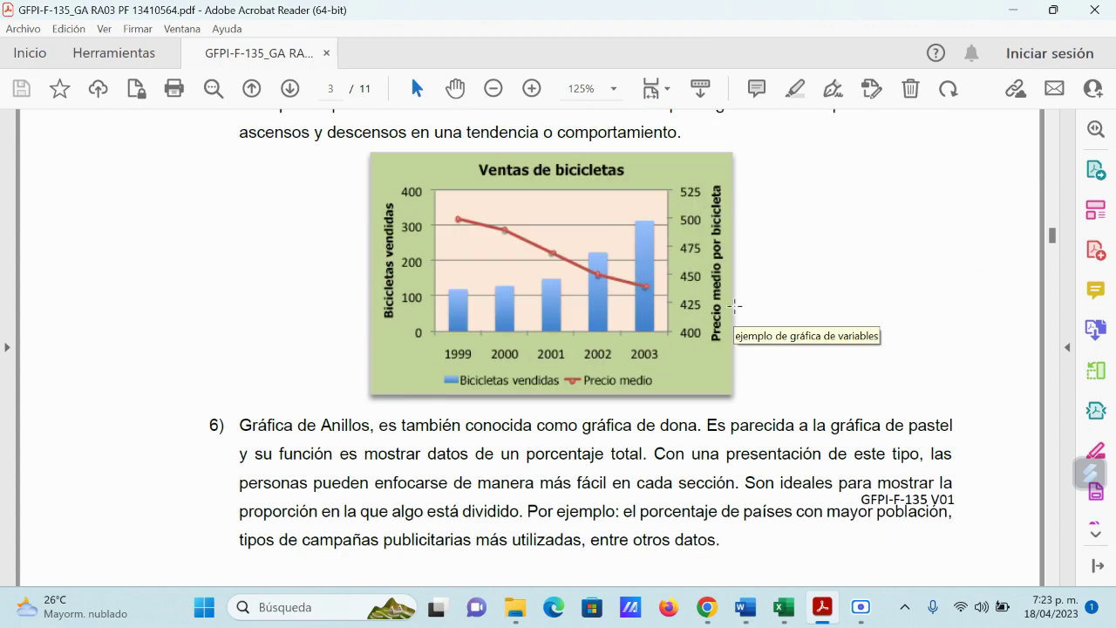
pyautogui.scroll(-10, 735, 305)
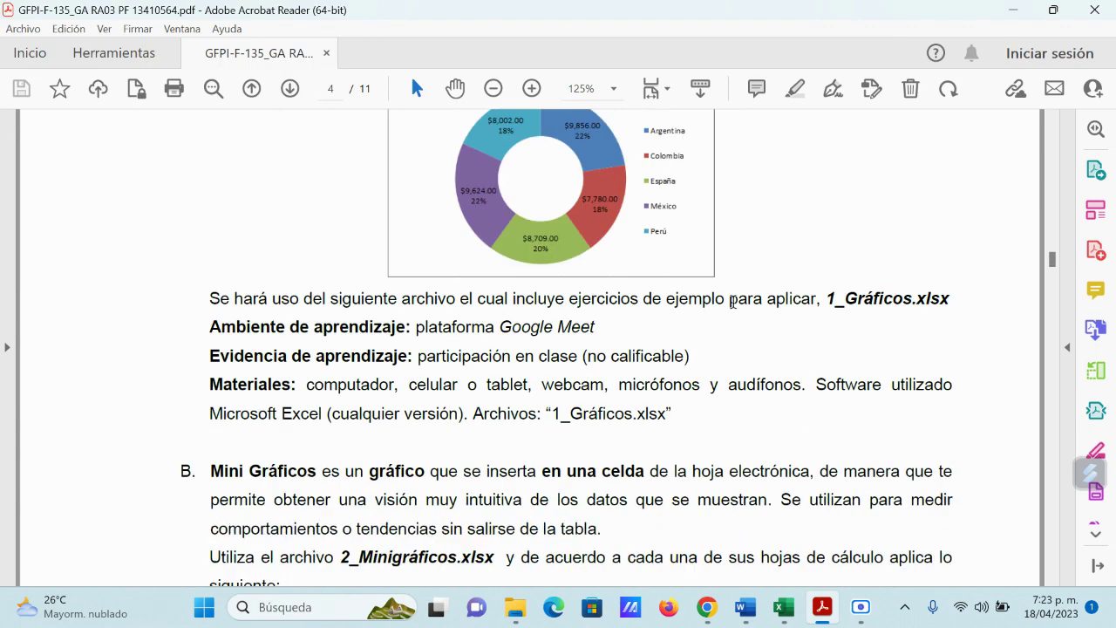
pyautogui.scroll(-1, 735, 305)
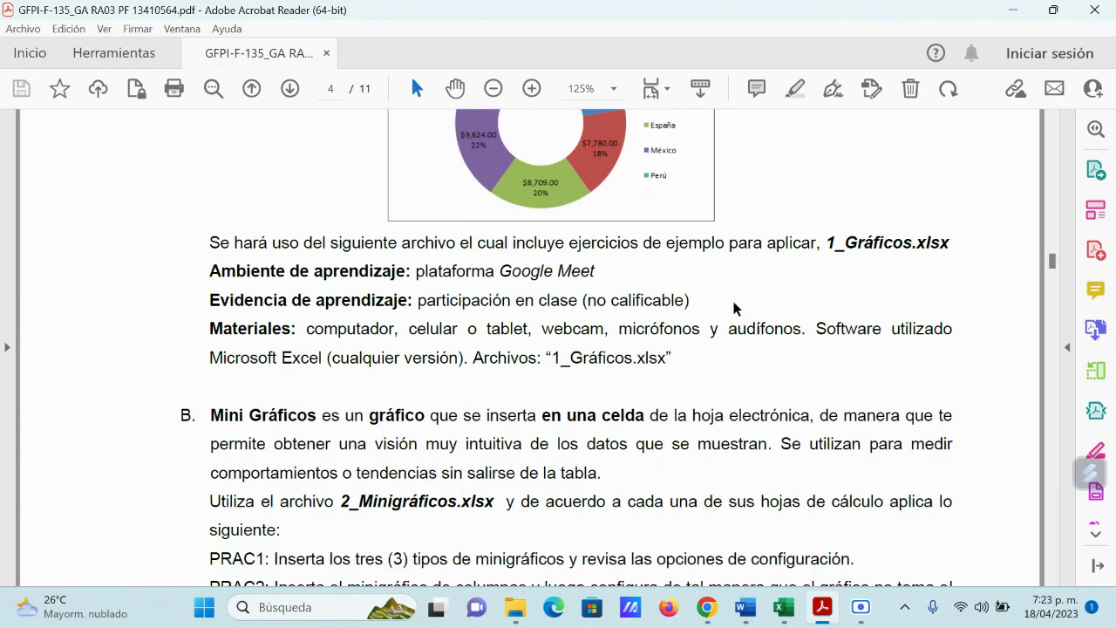
# Step: Leave the PDF guide, return to the Negativos sheet of the 1nGraficos.xlsx workbook in Excel, and dismiss the presentation notification
pyautogui.click(1014, 10)
pyautogui.click(1014, 13)
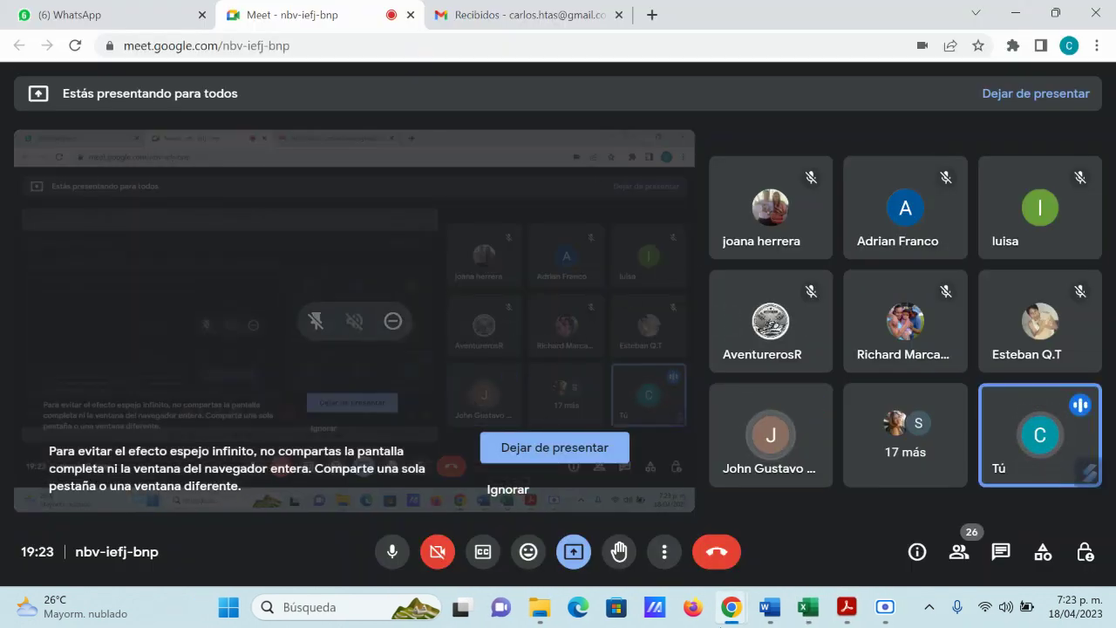
pyautogui.moveTo(808, 607)
pyautogui.moveTo(729, 532)
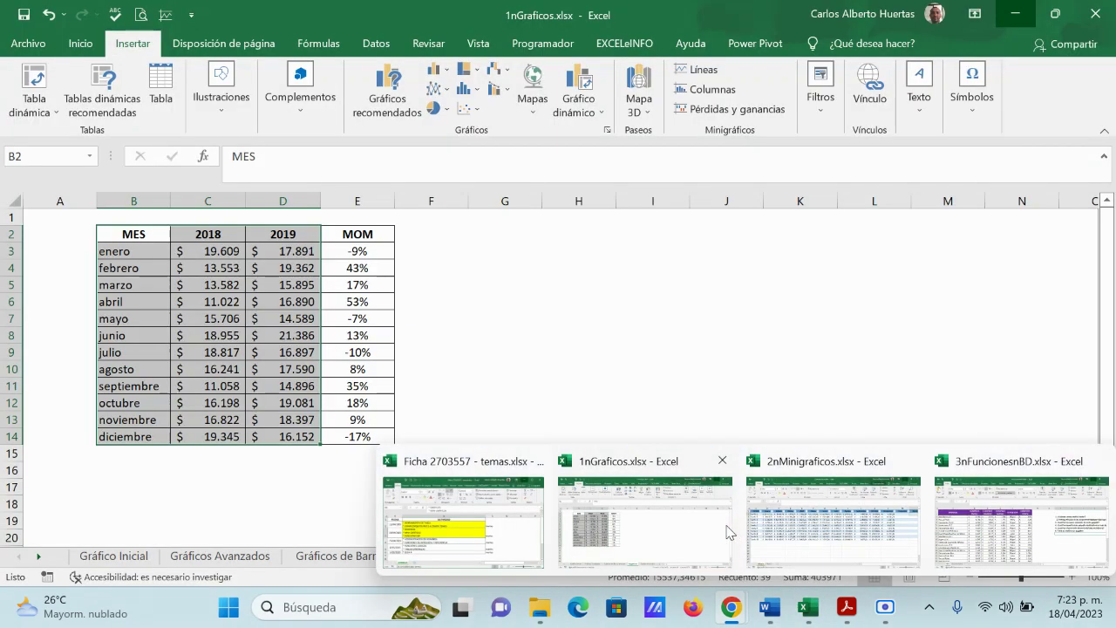
pyautogui.click(639, 536)
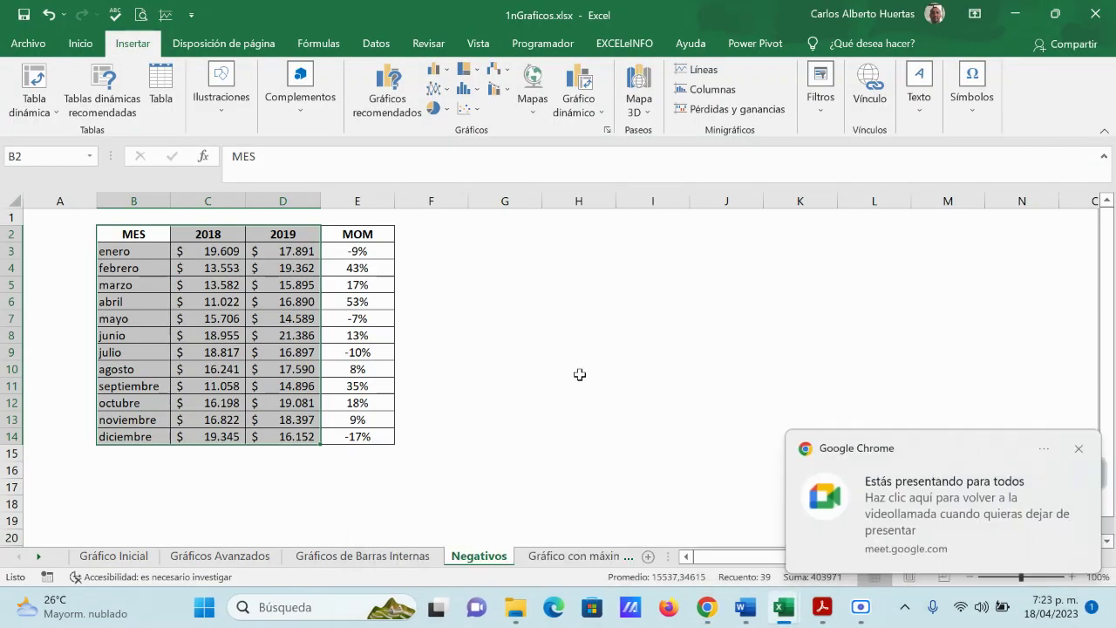
pyautogui.click(1078, 448)
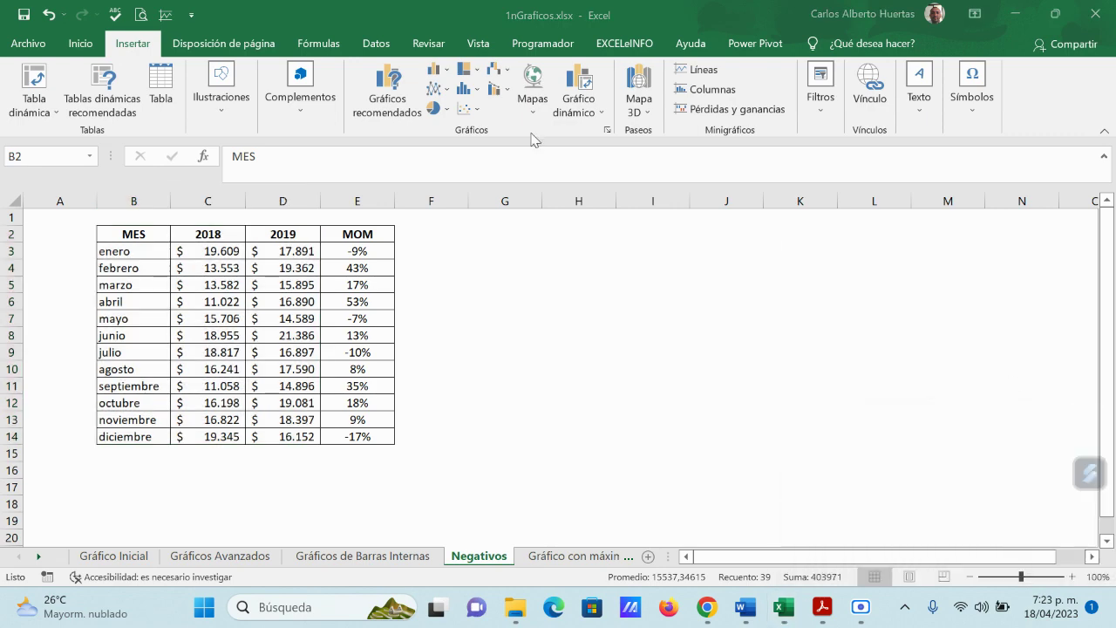
# Step: Insert a Barras agrupadas chart from the selected MES, 2018 and 2019 data, chosen among all chart types
pyautogui.click(382, 107)
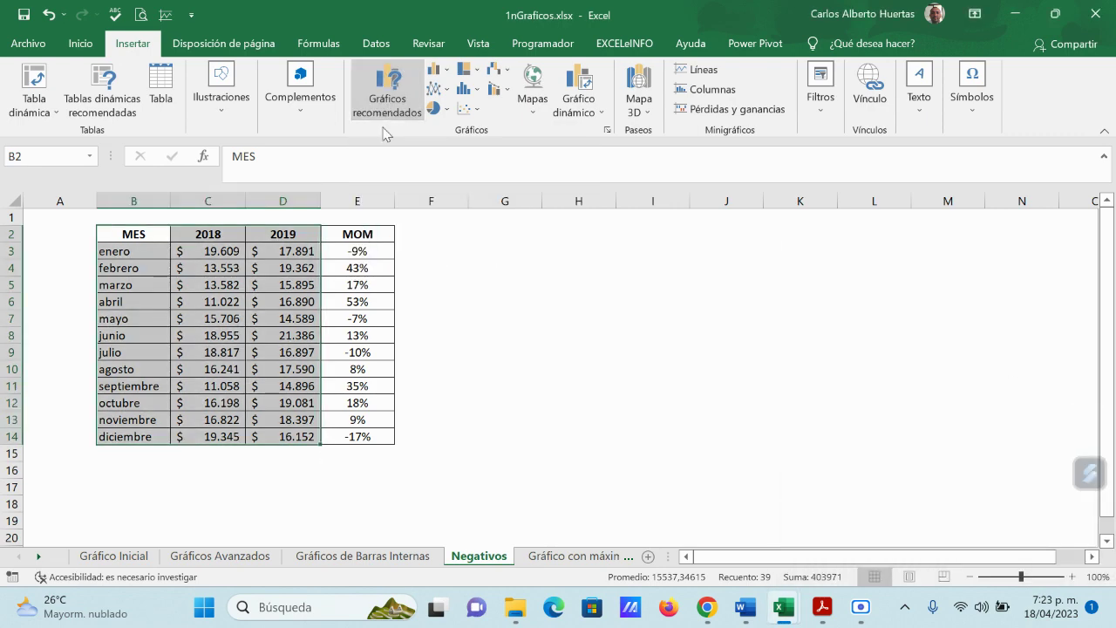
pyautogui.scroll(-3, 427, 414)
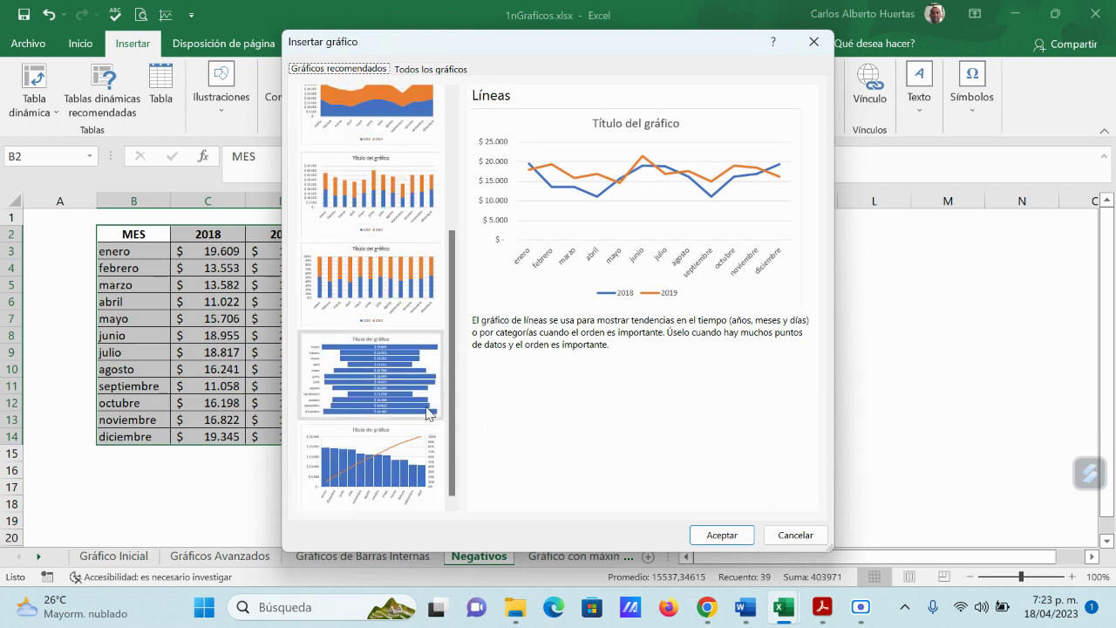
pyautogui.scroll(5, 427, 413)
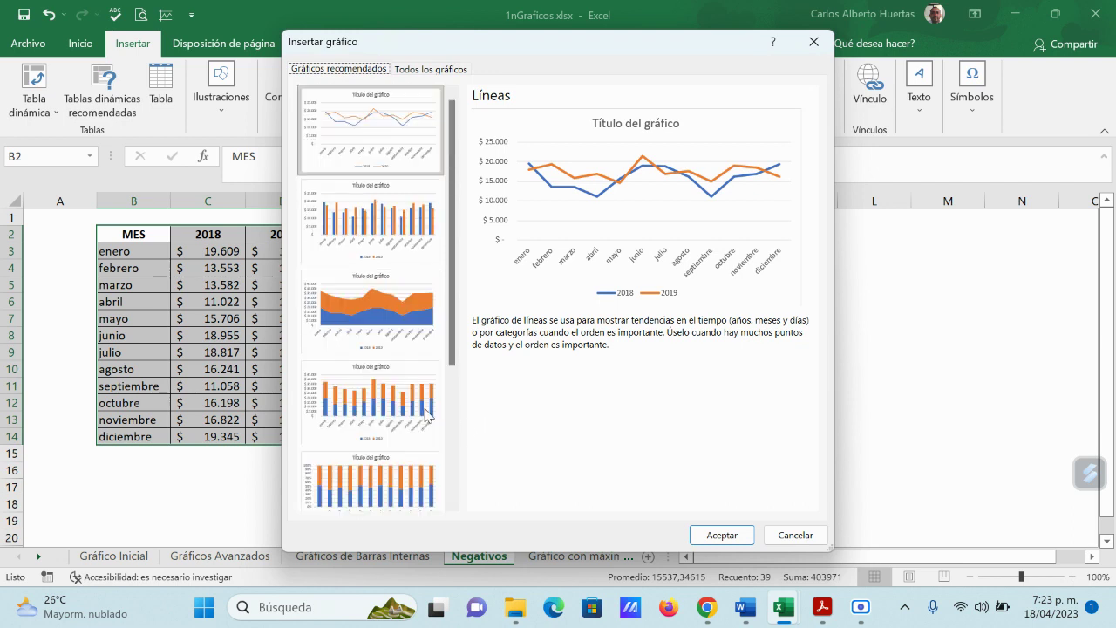
pyautogui.click(447, 70)
pyautogui.click(372, 199)
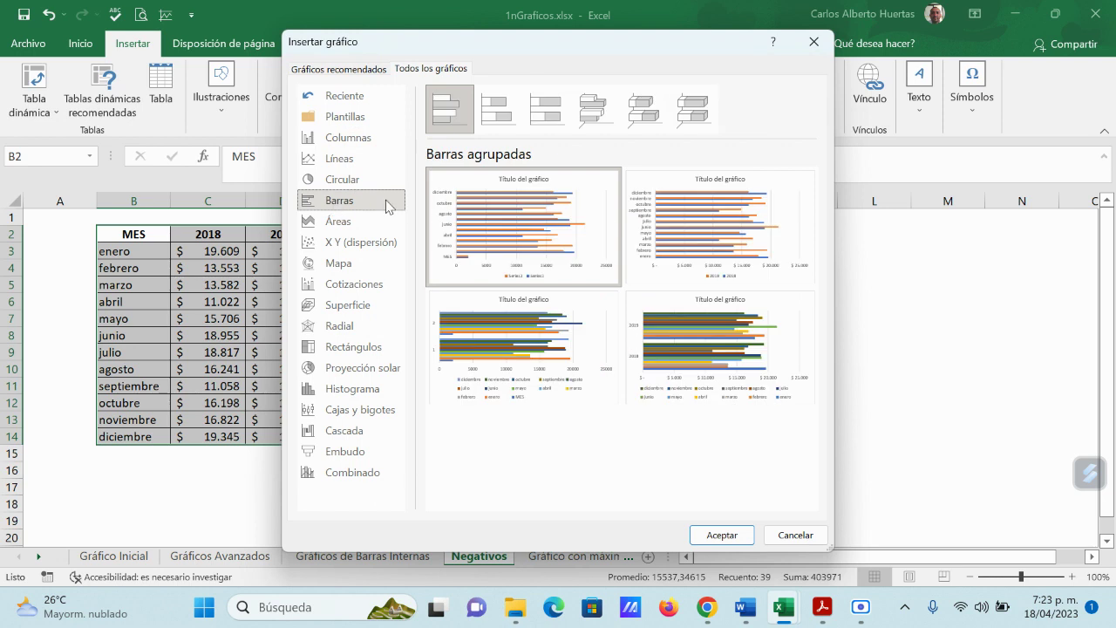
pyautogui.moveTo(545, 225)
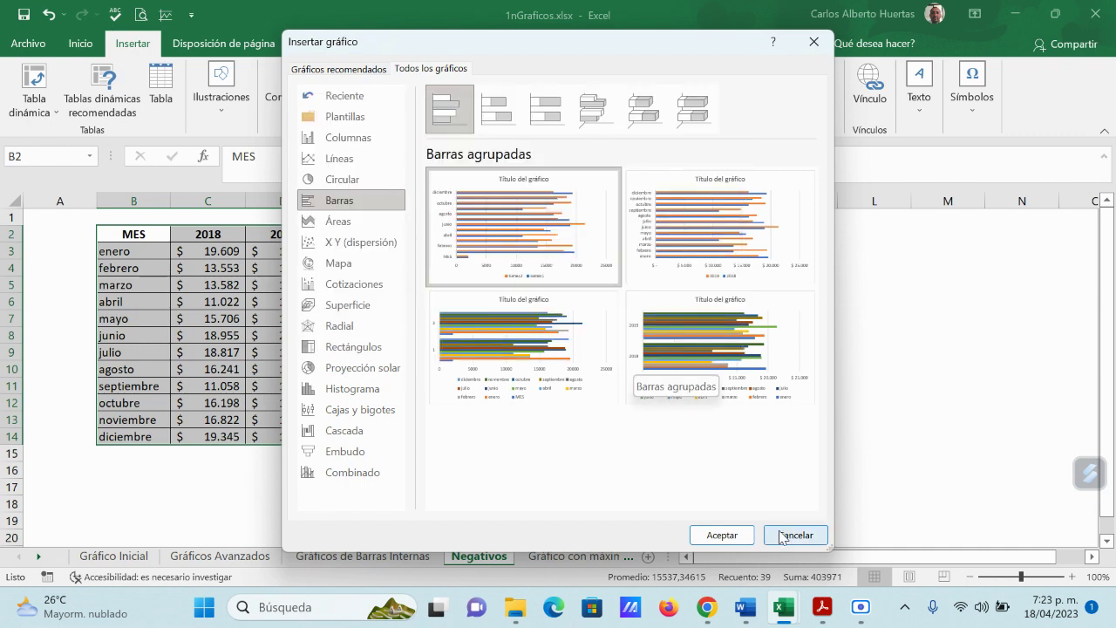
pyautogui.click(735, 535)
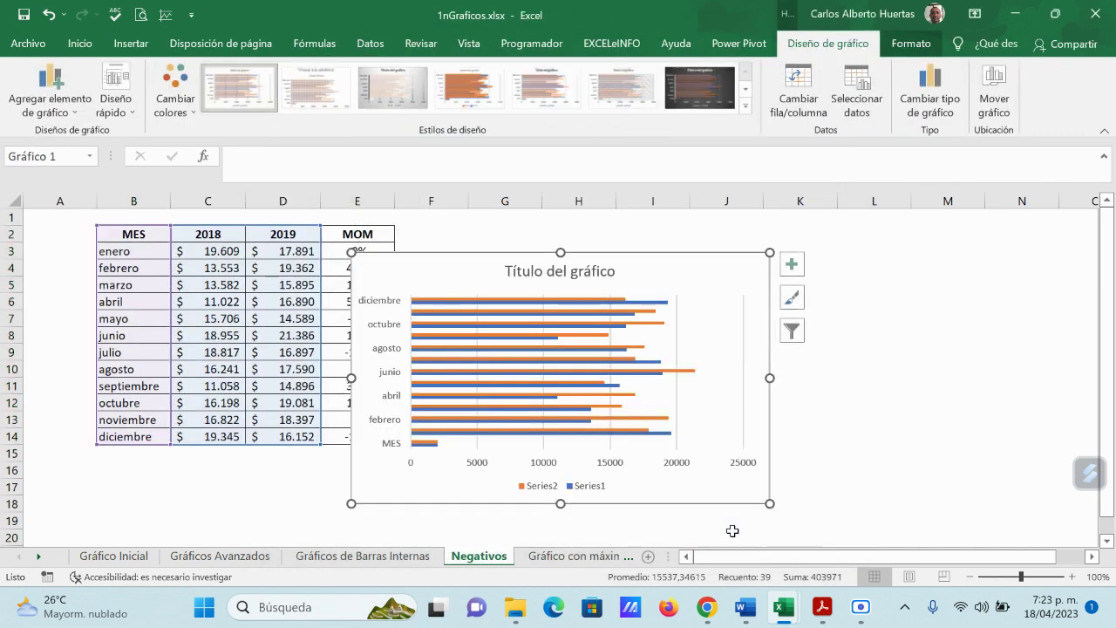
# Step: Move the bar chart clear of the data table, enlarge it to span about columns G to N, and inspect the enero bars
pyautogui.moveTo(717, 281); pyautogui.dragTo(868, 263)
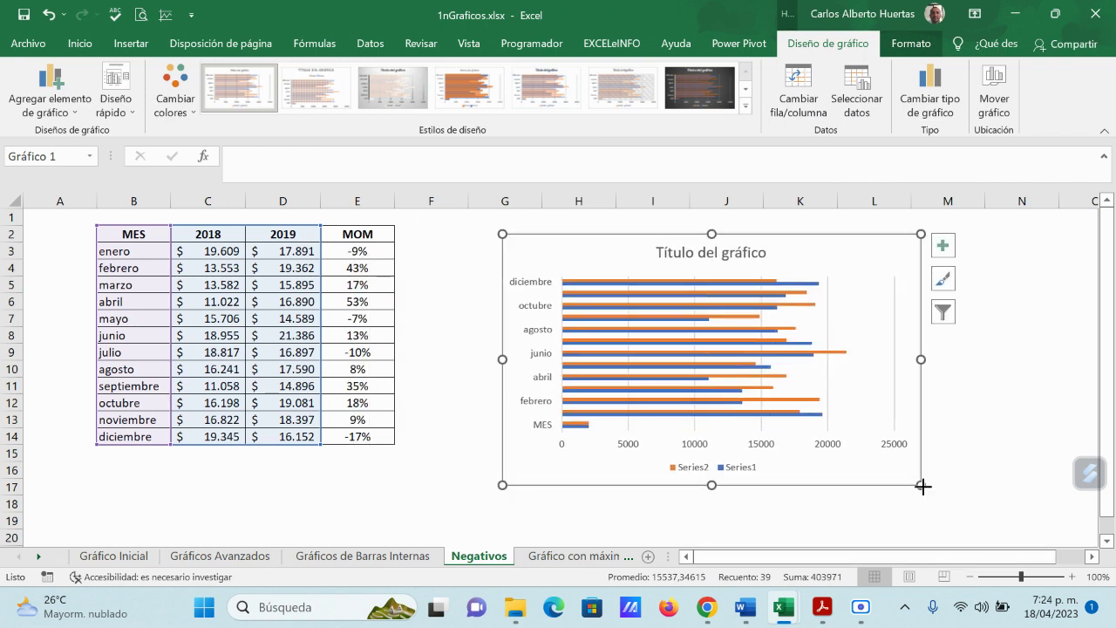
pyautogui.moveTo(922, 486); pyautogui.dragTo(1046, 474)
pyautogui.scroll(2, 914, 424)
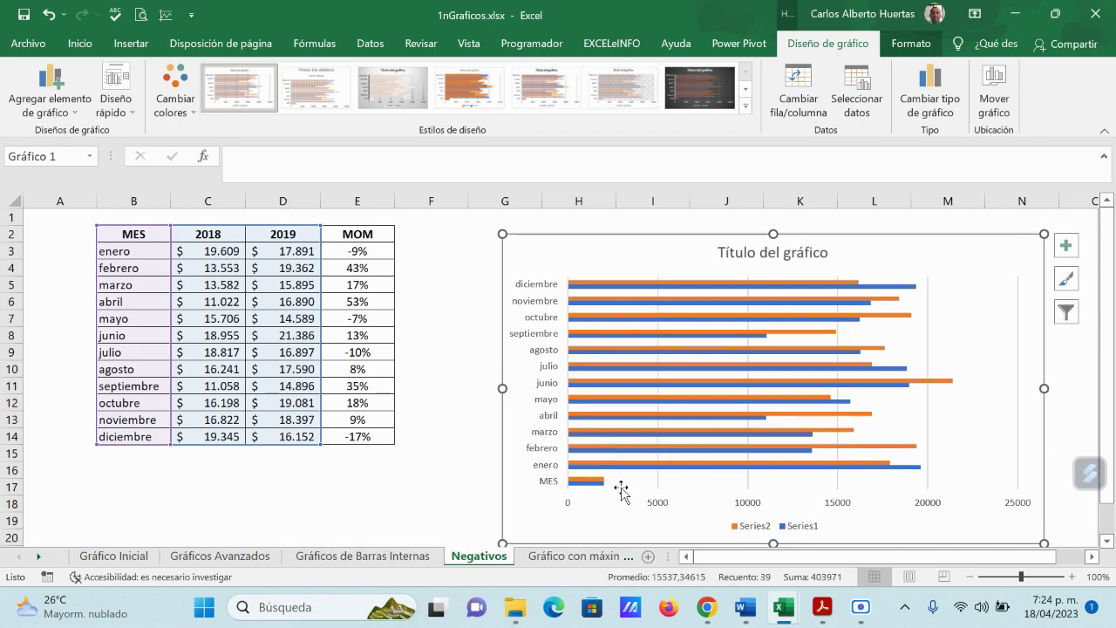
pyautogui.moveTo(629, 468)
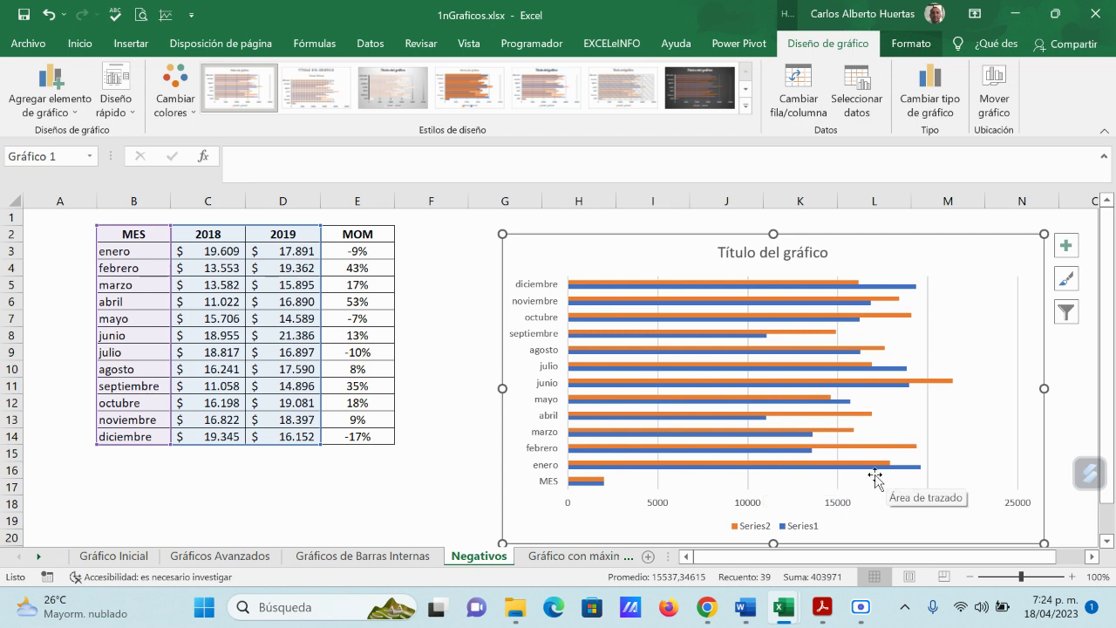
pyautogui.moveTo(873, 468)
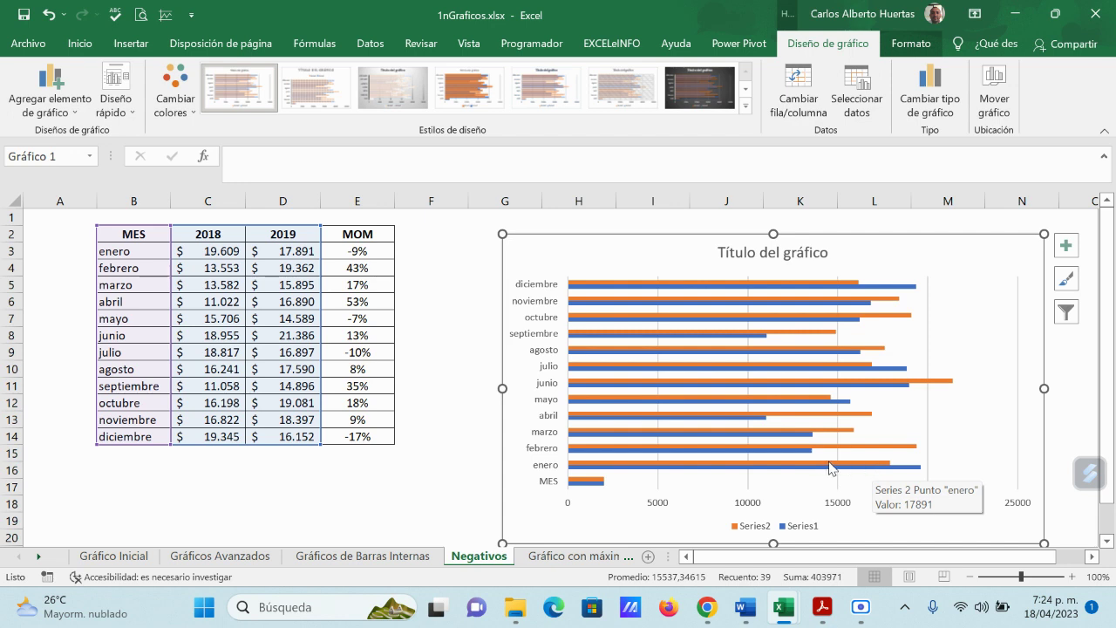
# Step: Add axis titles to the bar chart on the Negativos sheet
pyautogui.click(1070, 253)
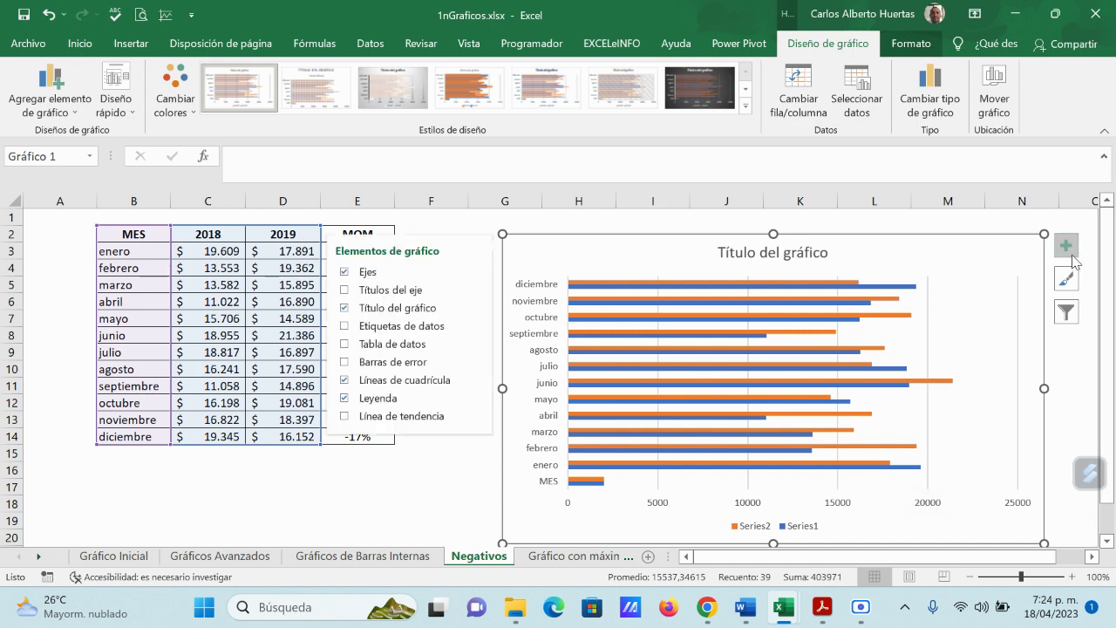
pyautogui.click(346, 292)
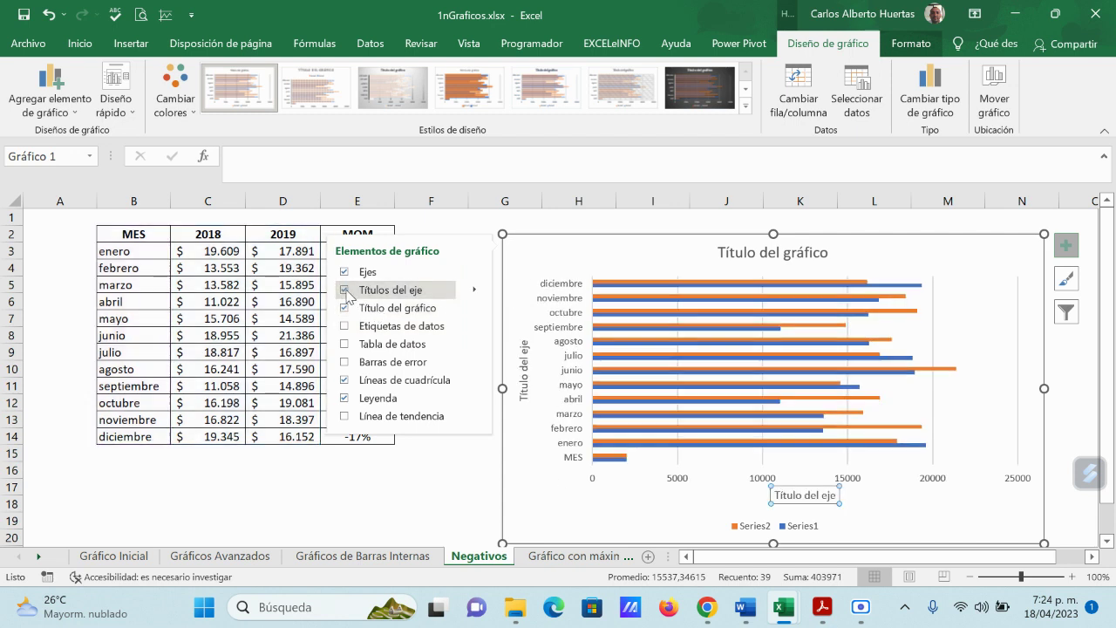
pyautogui.click(344, 328)
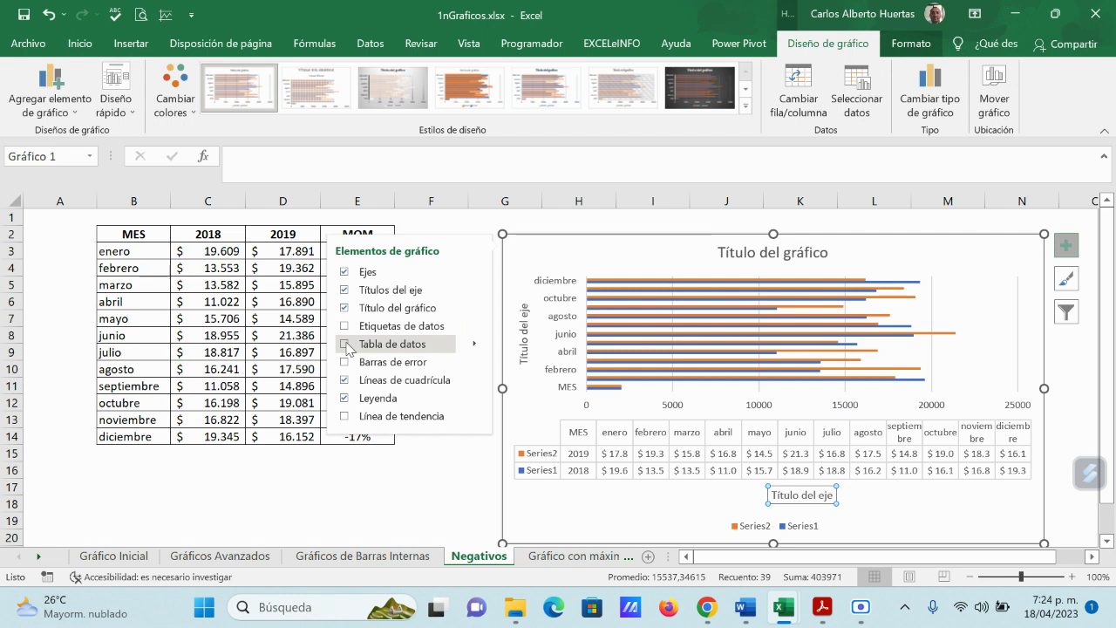
# Step: Try a data table on the bar chart, view its formatting options, and remove the data table again
pyautogui.click(345, 345)
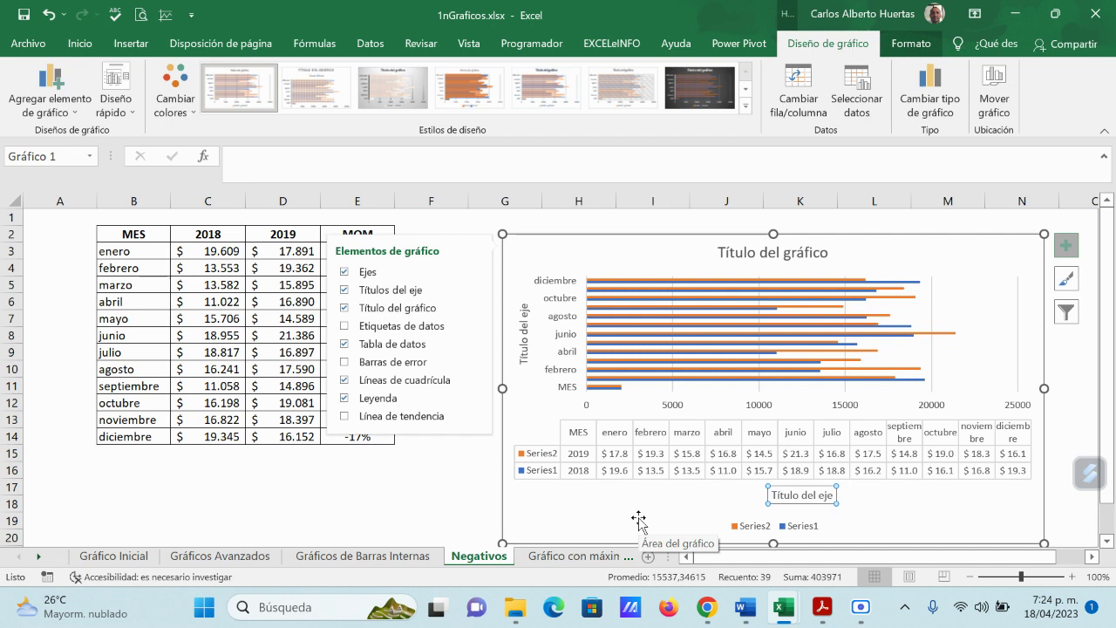
pyautogui.click(548, 461)
pyautogui.doubleClick(546, 460)
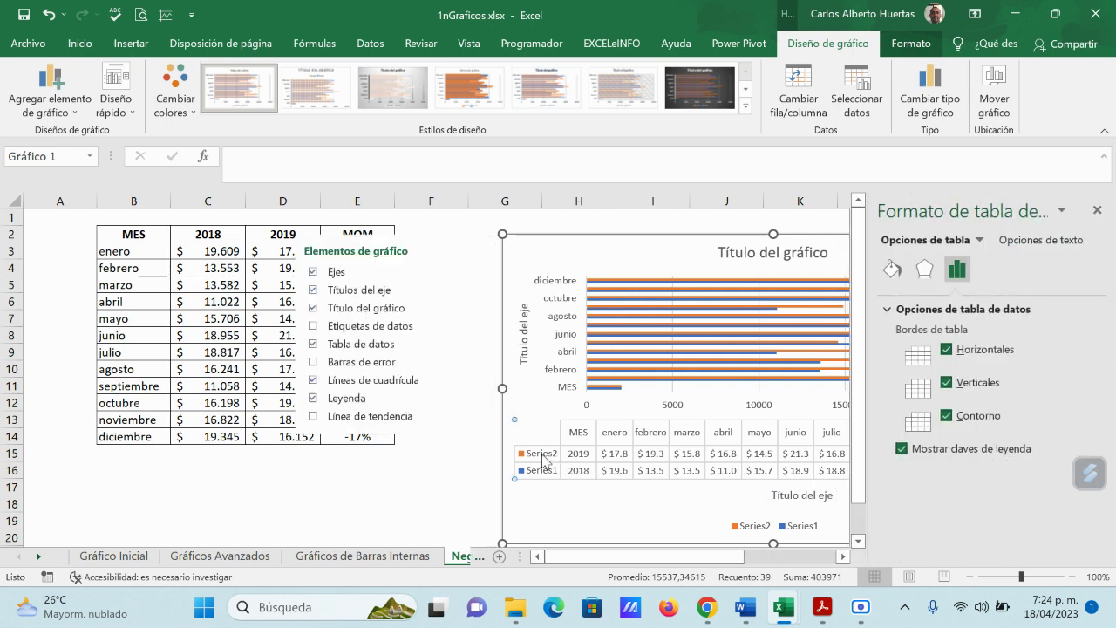
pyautogui.click(1097, 211)
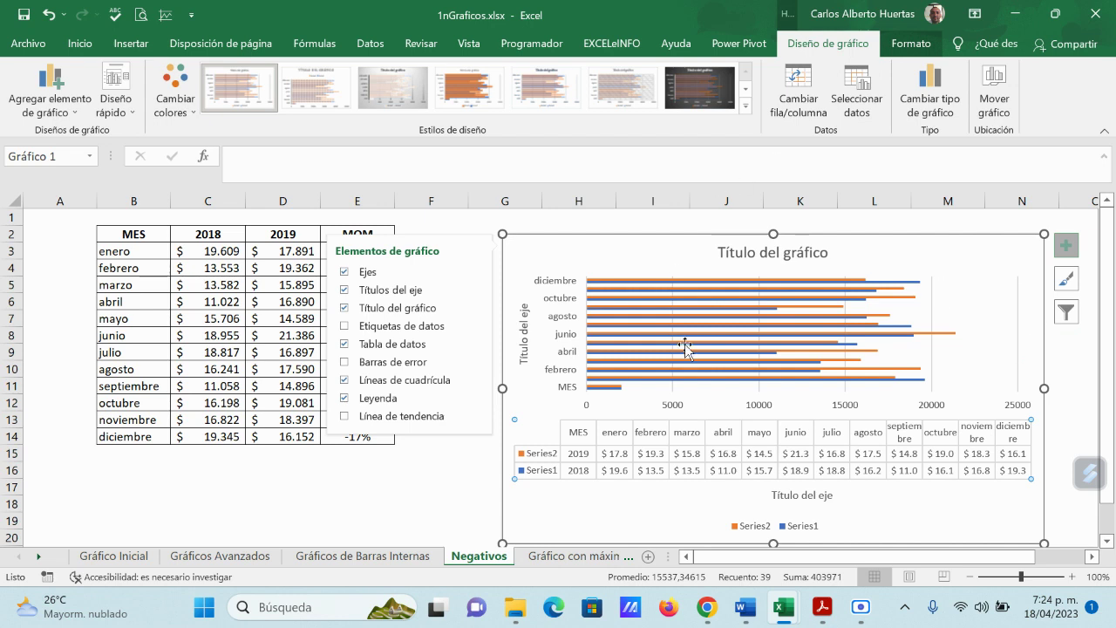
pyautogui.click(345, 343)
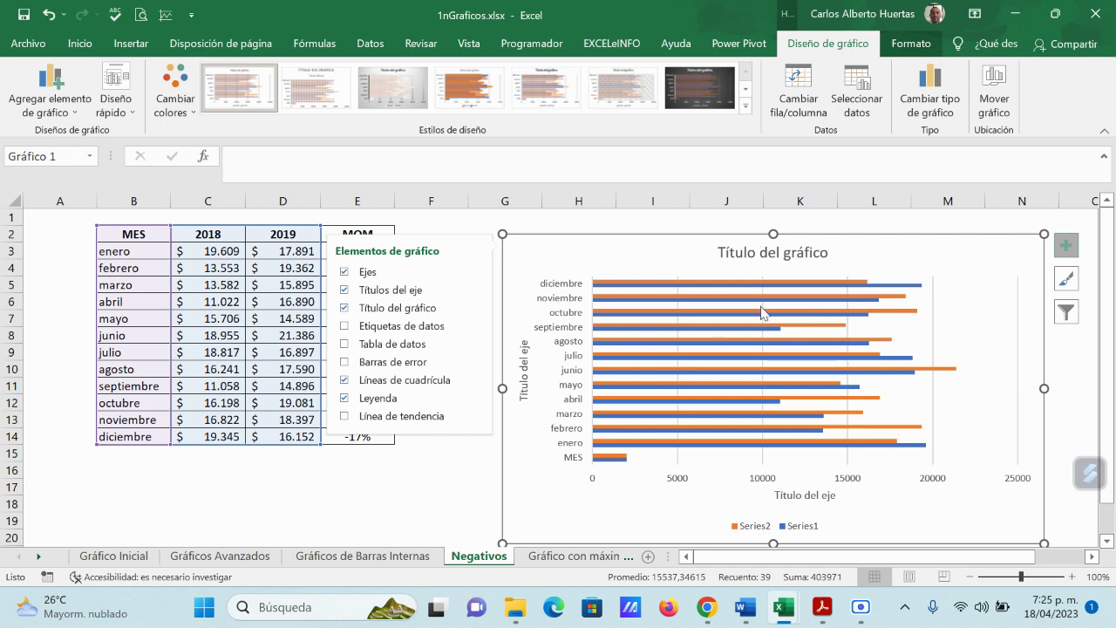
# Step: Change the chart type to the recommended Columnas agrupadas and deselect the chart
pyautogui.moveTo(748, 314)
pyautogui.moveTo(906, 302)
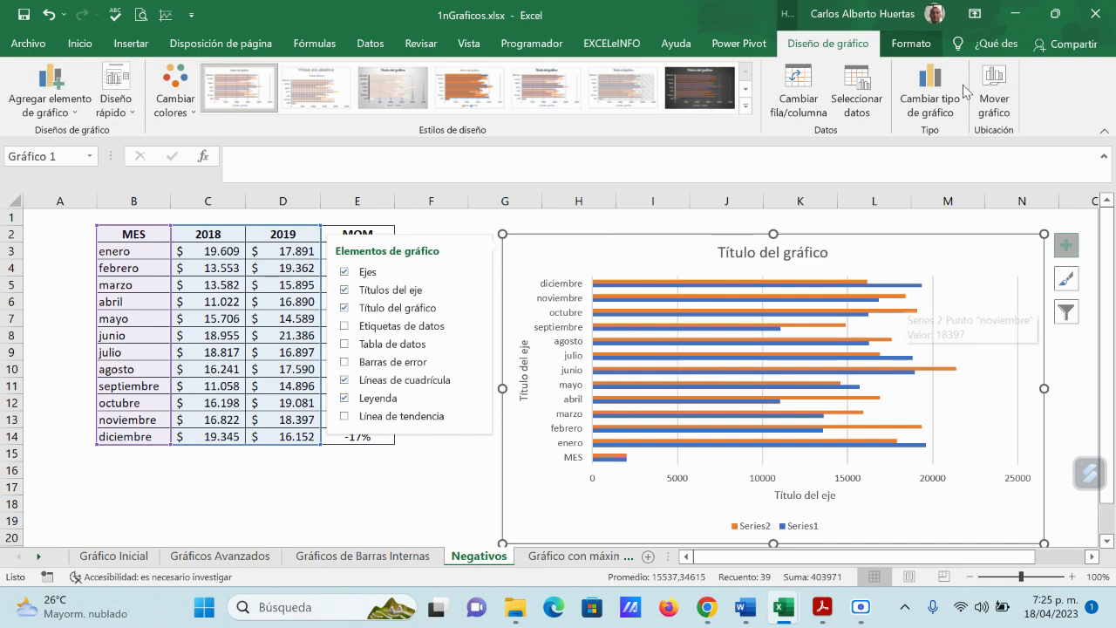
pyautogui.click(931, 105)
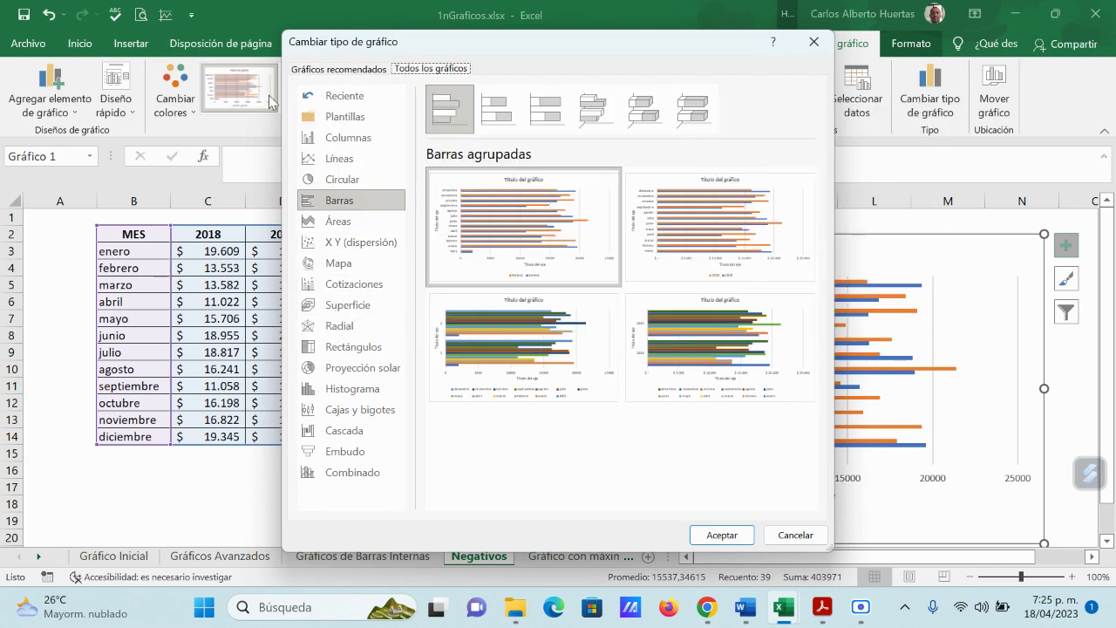
pyautogui.click(334, 74)
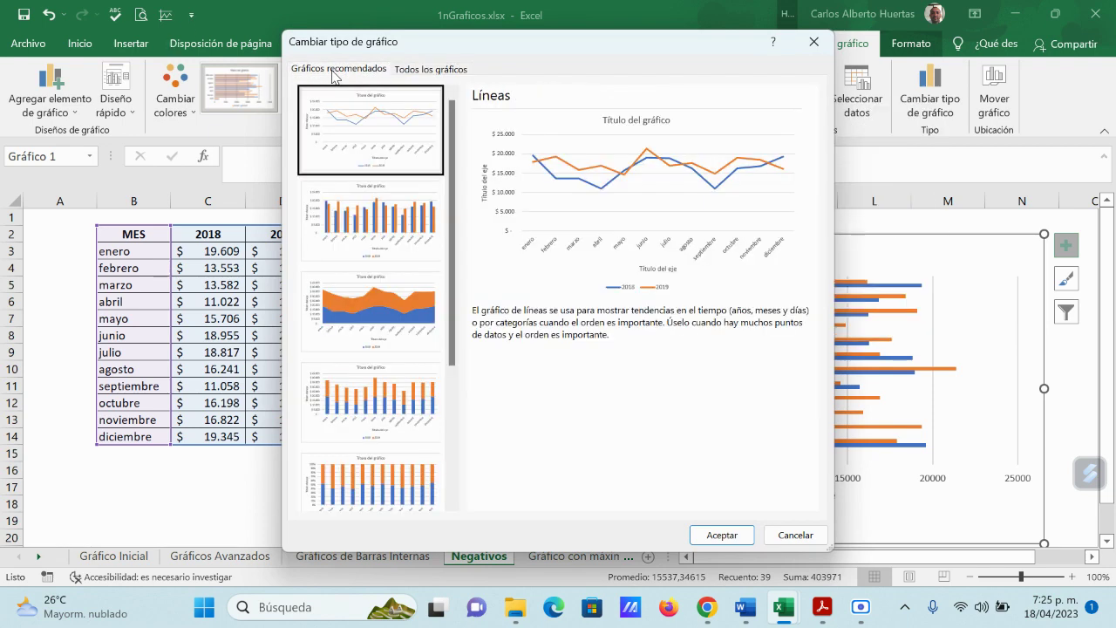
pyautogui.click(391, 214)
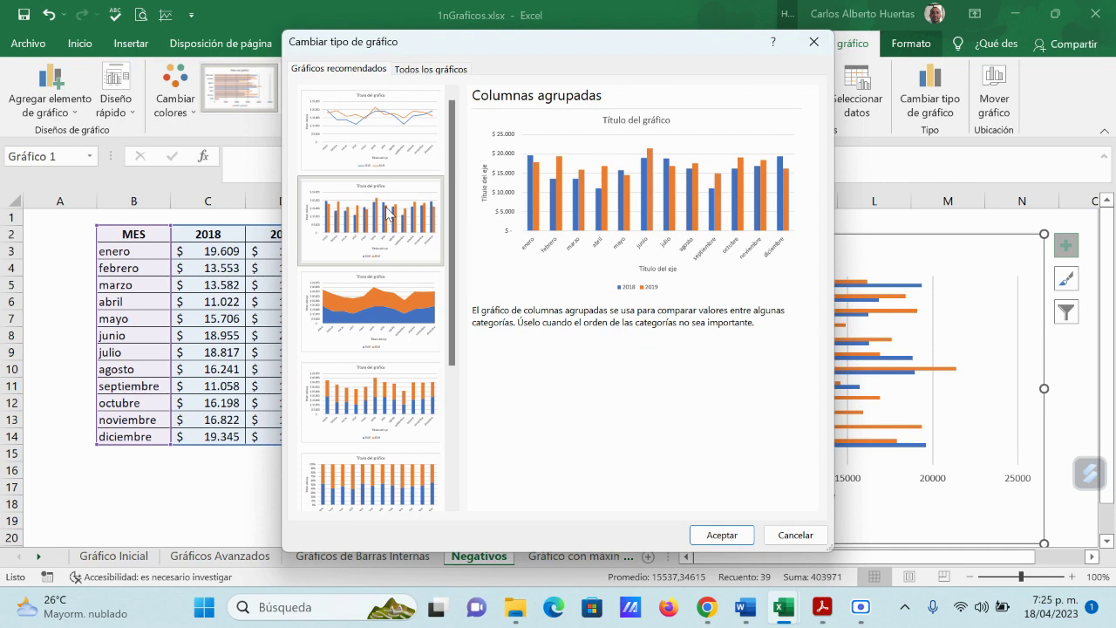
pyautogui.click(721, 534)
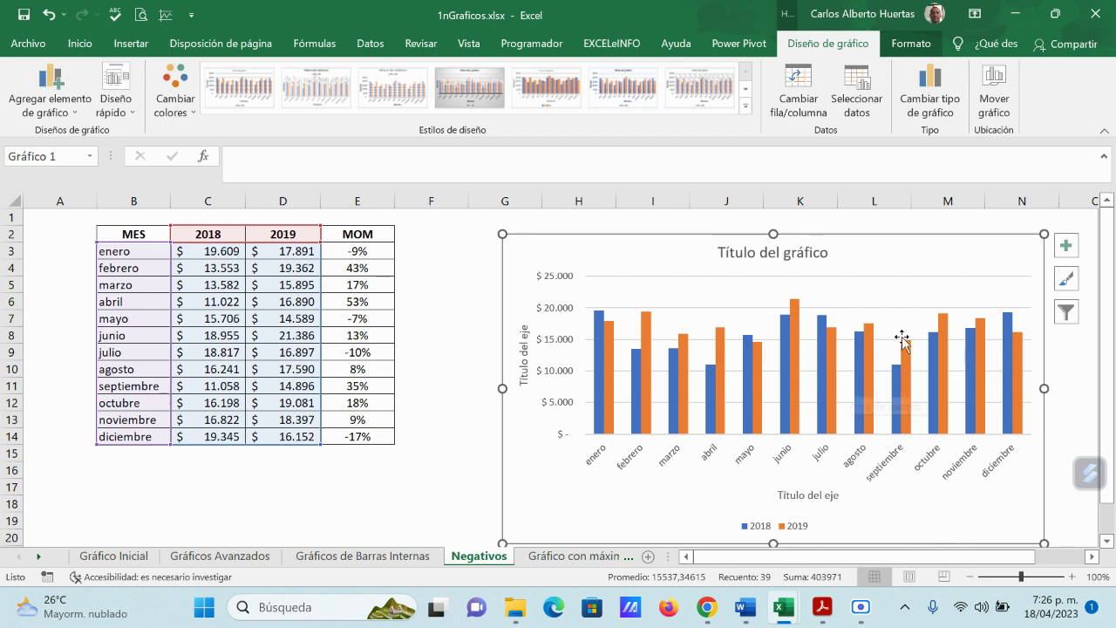
pyautogui.click(421, 470)
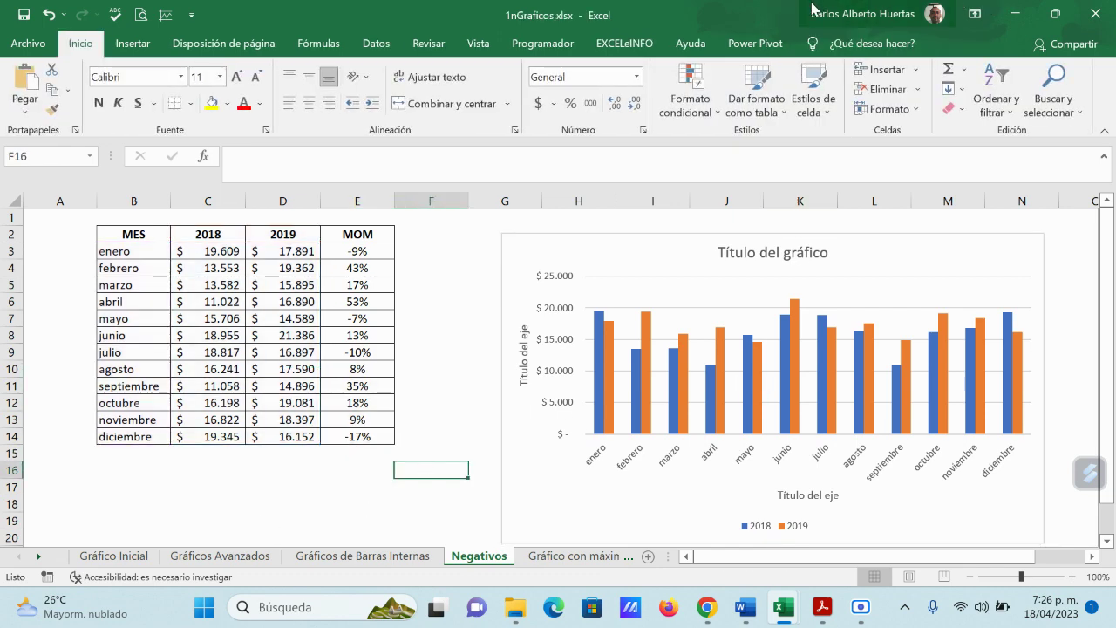
# Step: Switch to the PDF guide and read the Mini Gráficos section with the PRAC1 and PRAC2 instructions on page 4
pyautogui.click(1013, 16)
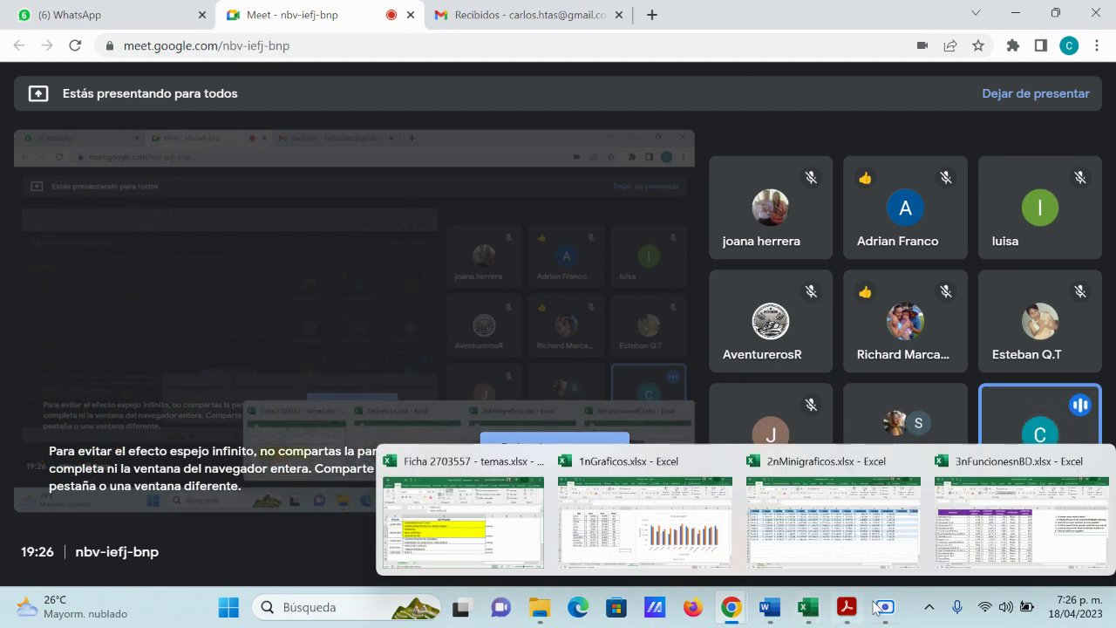
pyautogui.click(846, 607)
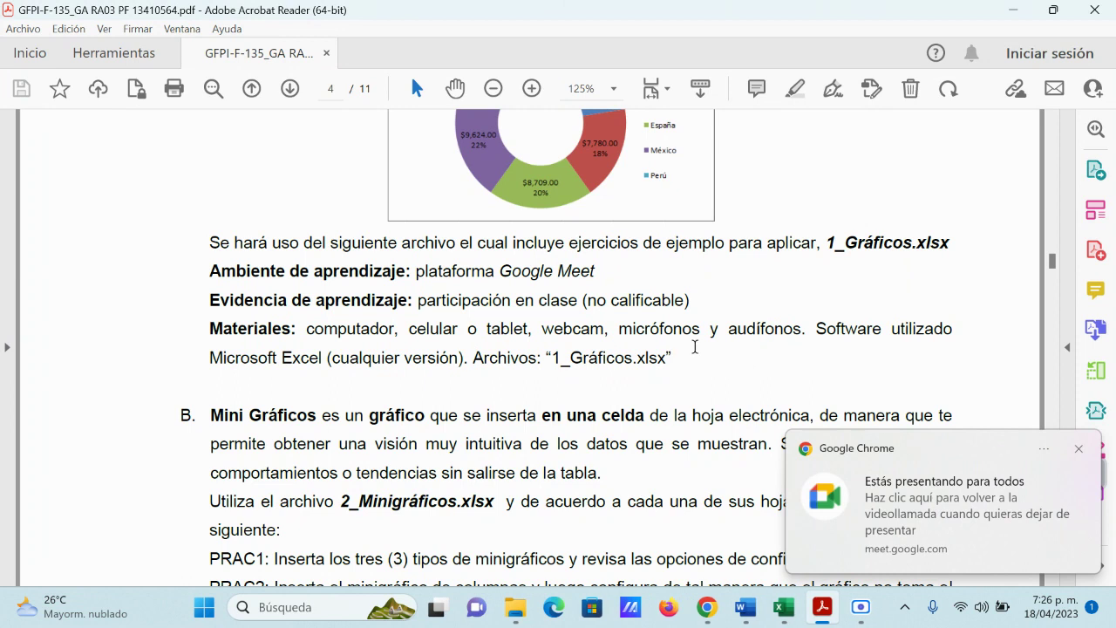
pyautogui.scroll(-2, 688, 301)
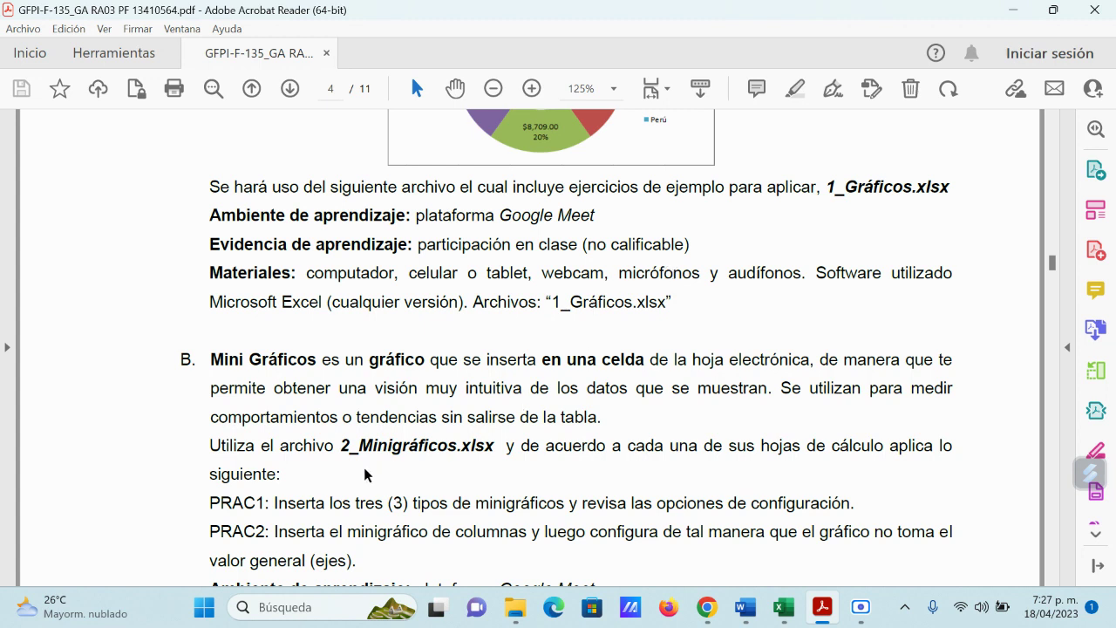
pyautogui.scroll(-1, 366, 471)
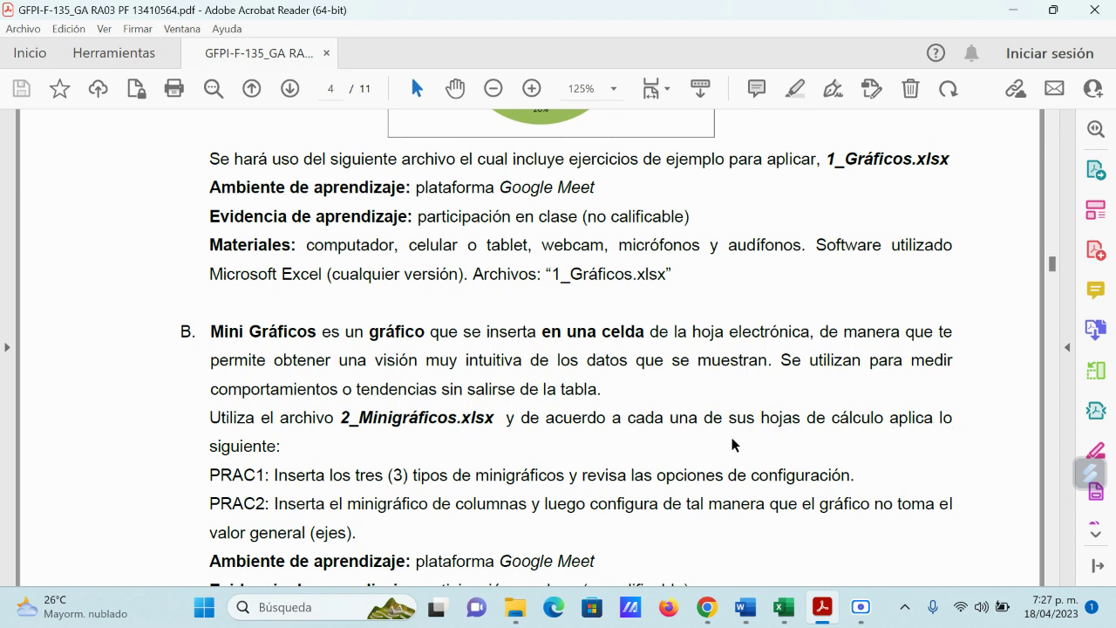
pyautogui.scroll(-1, 734, 441)
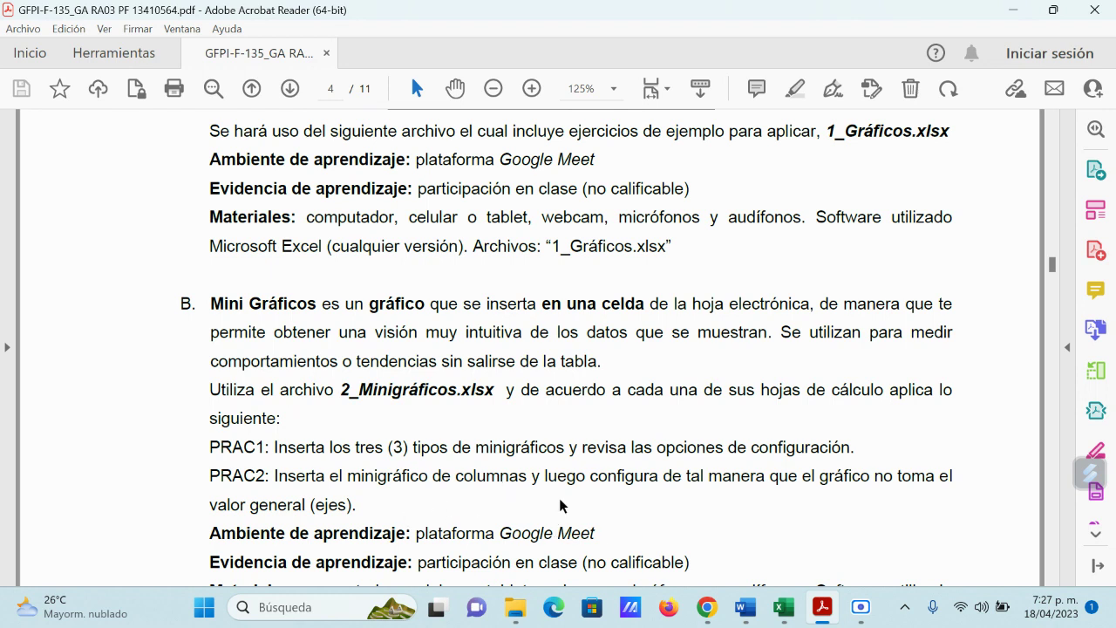
pyautogui.scroll(-1, 560, 506)
pyautogui.scroll(-1, 559, 502)
pyautogui.scroll(1, 559, 502)
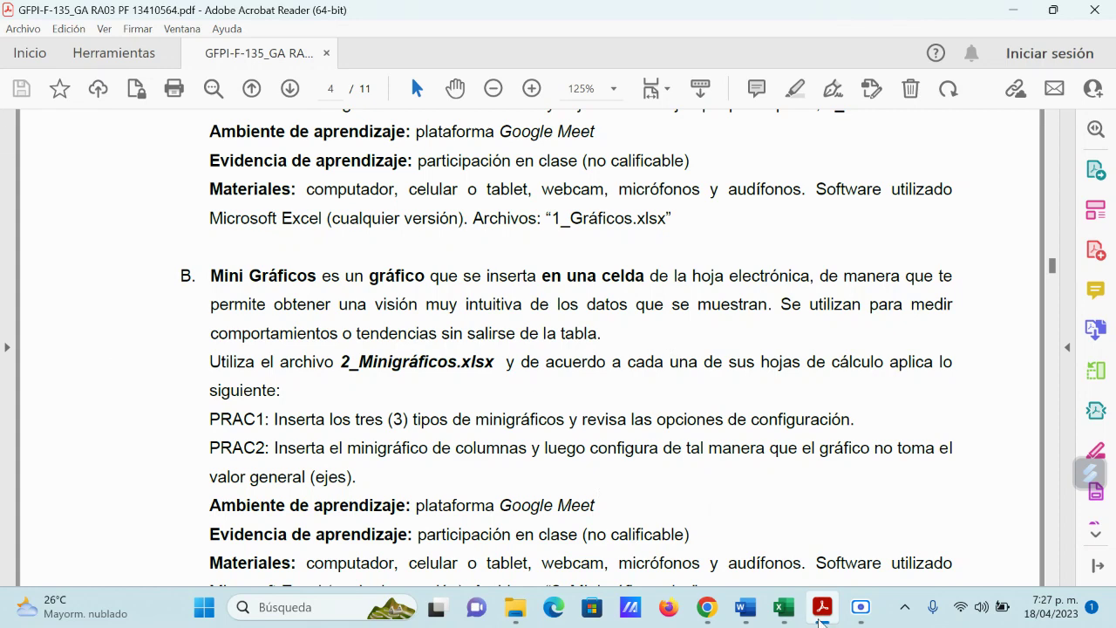
# Step: Switch to the 2nMinigraficos.xlsx workbook in Excel, look over its PRAC2 sheet, and return to PRAC1
pyautogui.moveTo(782, 613)
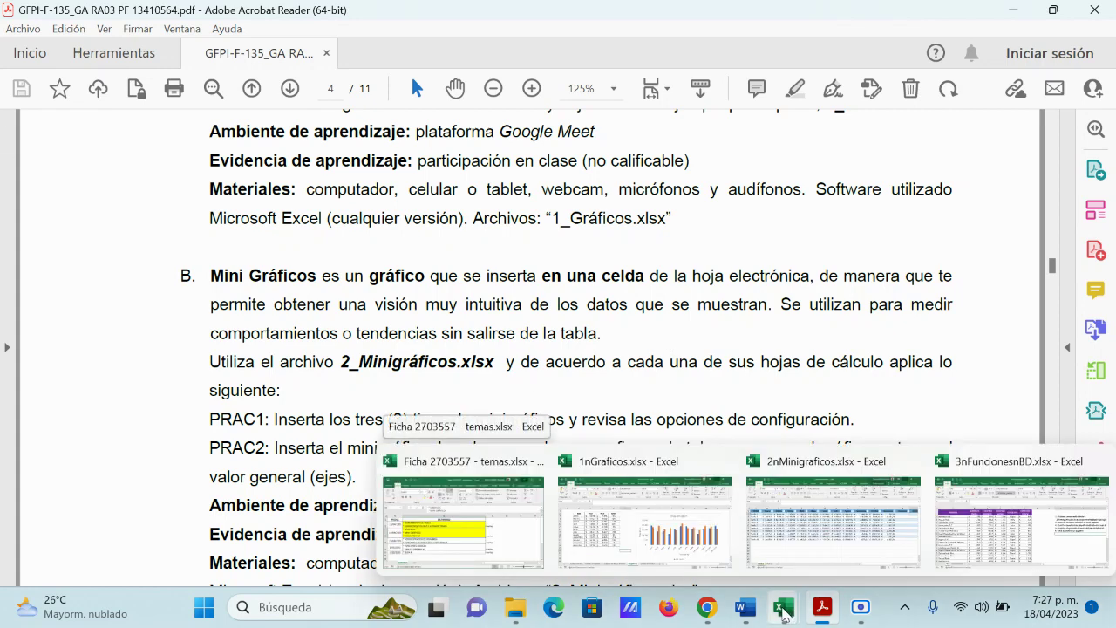
pyautogui.click(833, 519)
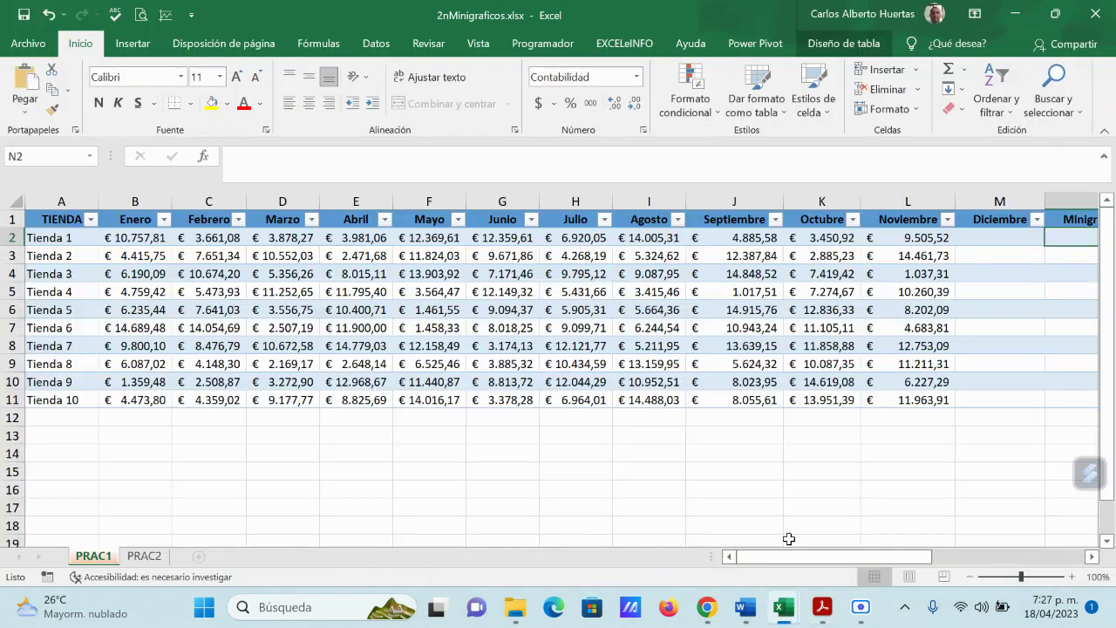
pyautogui.click(144, 558)
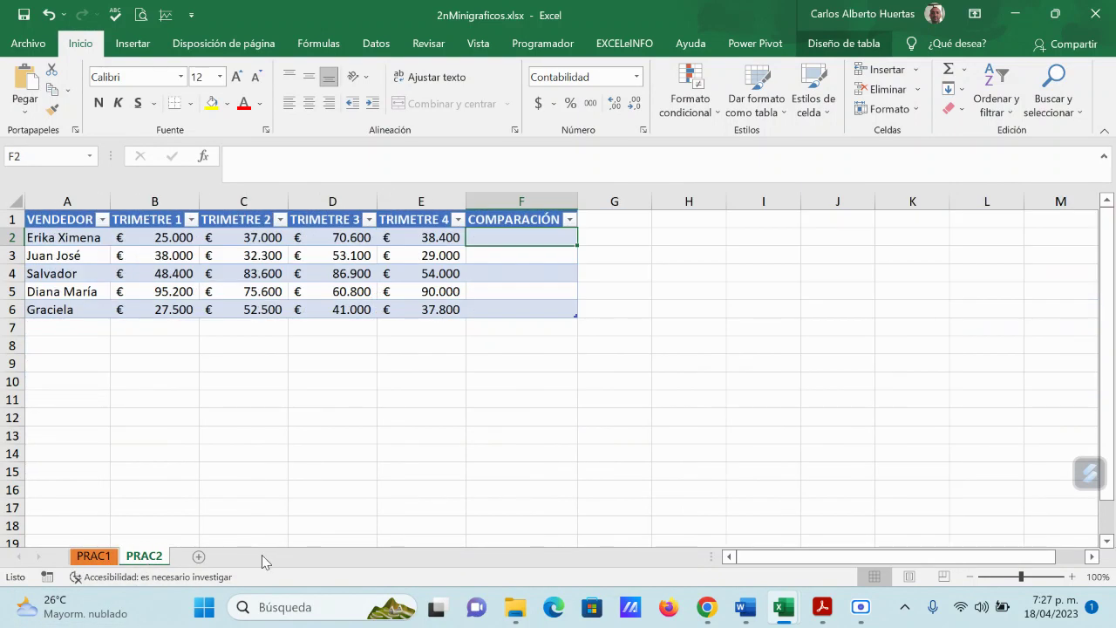
pyautogui.click(92, 557)
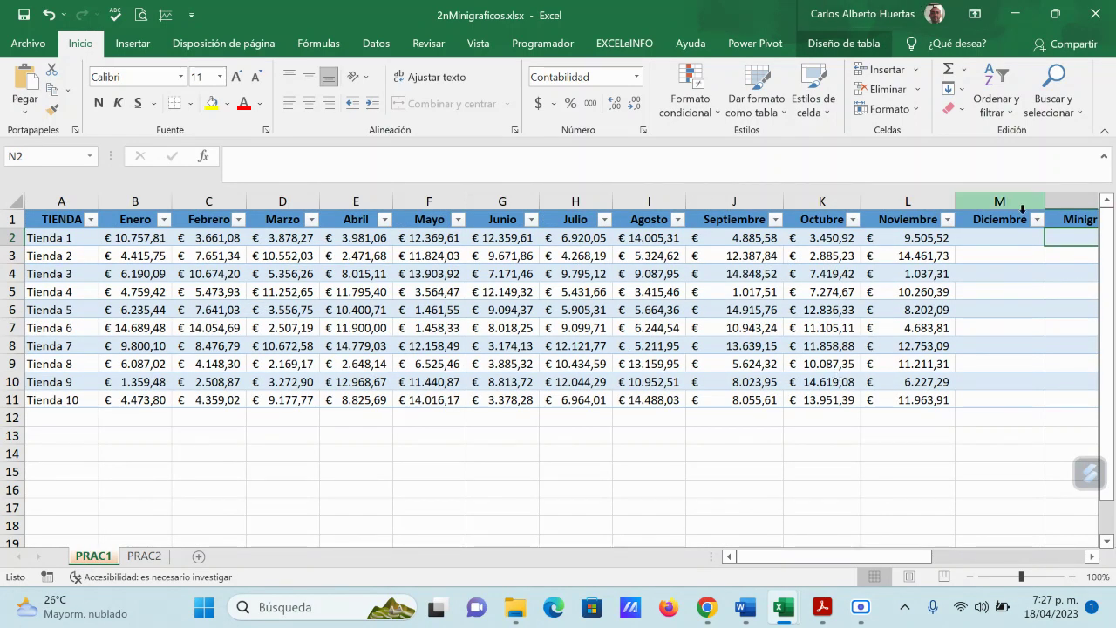
# Step: Insert a line sparkline in cell M2 using the September to November data range J2:L2
pyautogui.click(1000, 237)
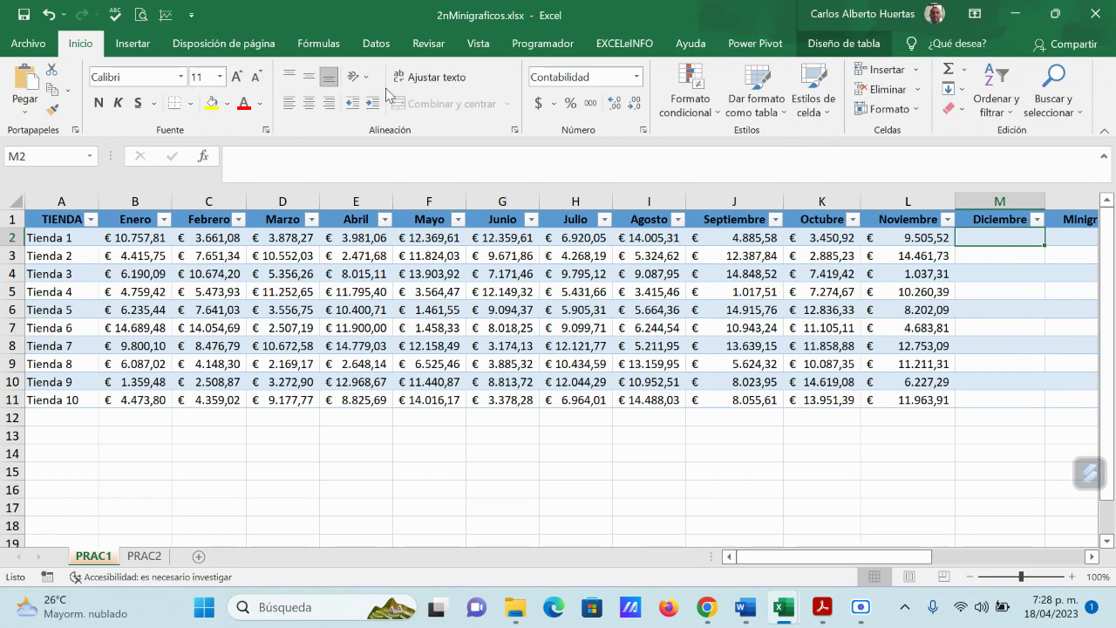
pyautogui.click(133, 45)
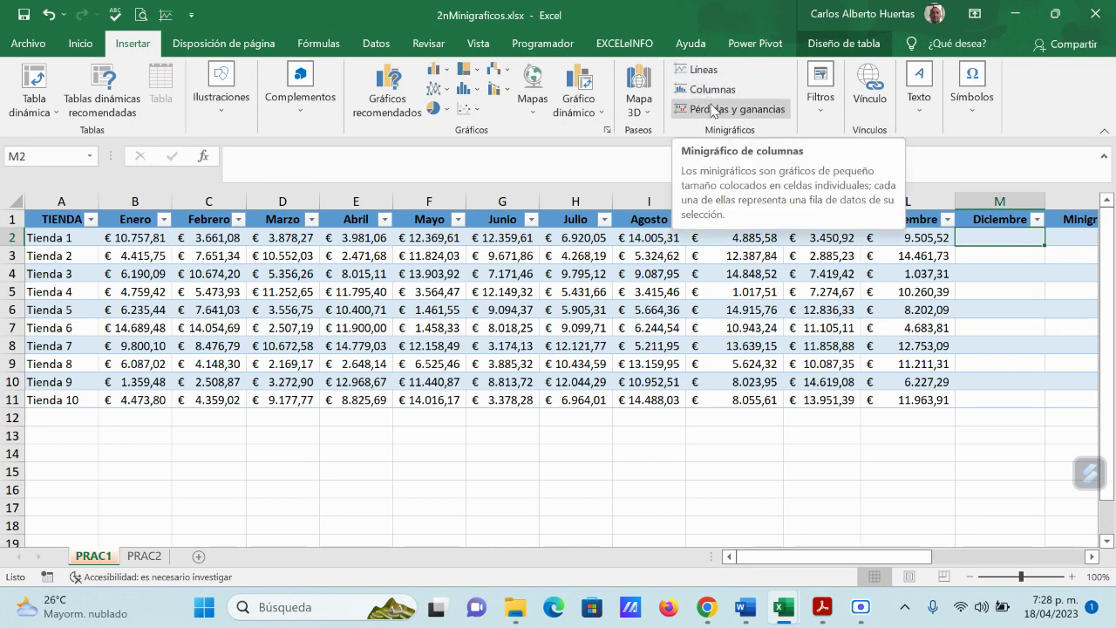
pyautogui.moveTo(741, 615)
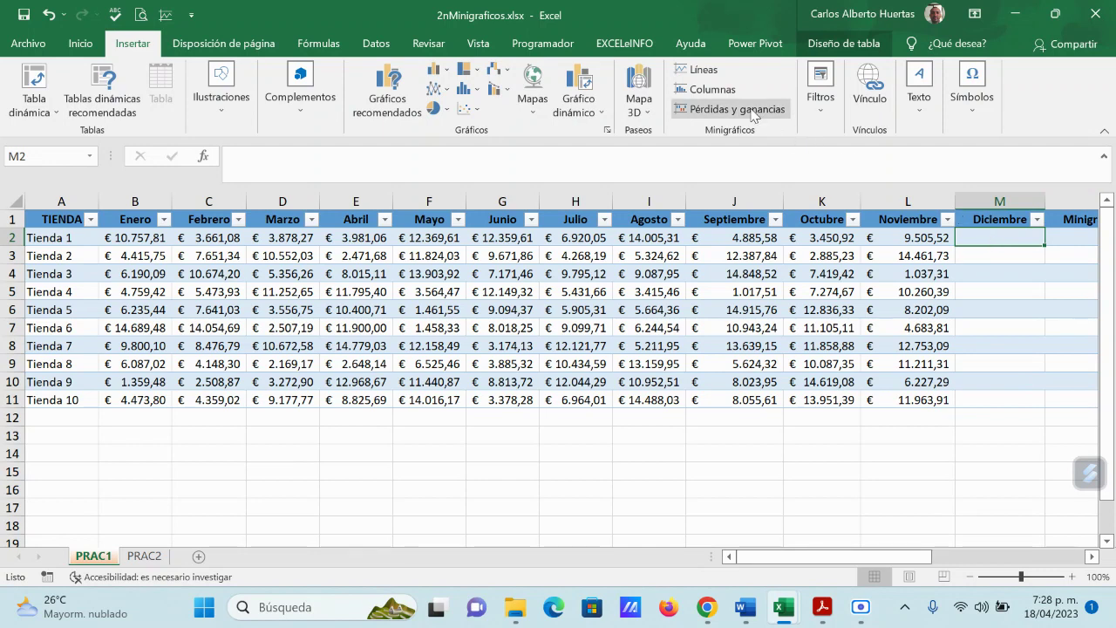
pyautogui.click(705, 70)
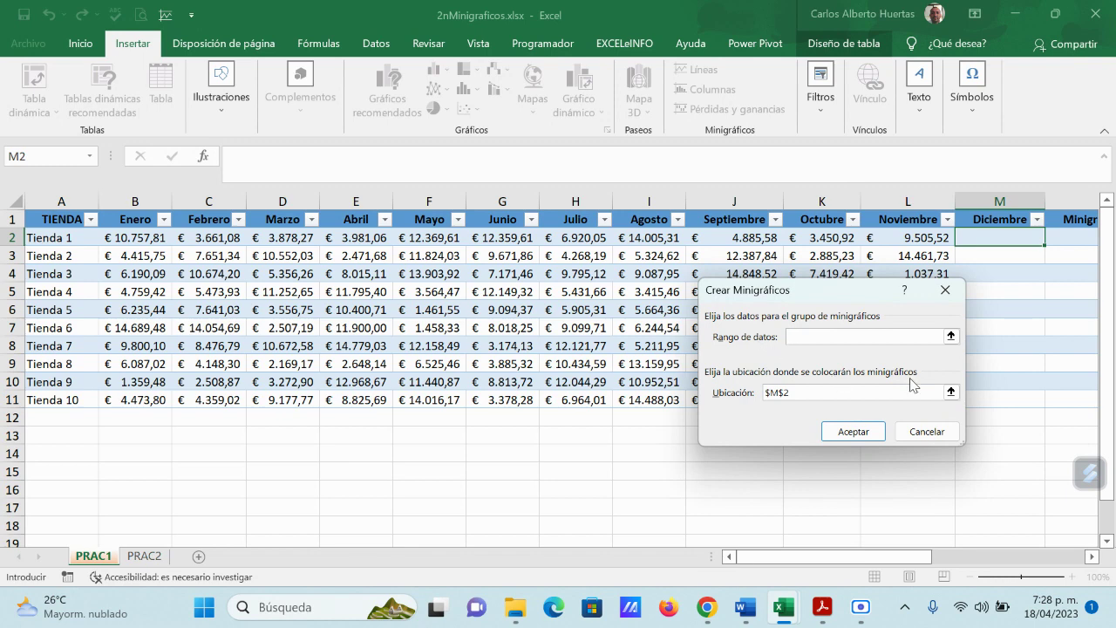
pyautogui.click(950, 337)
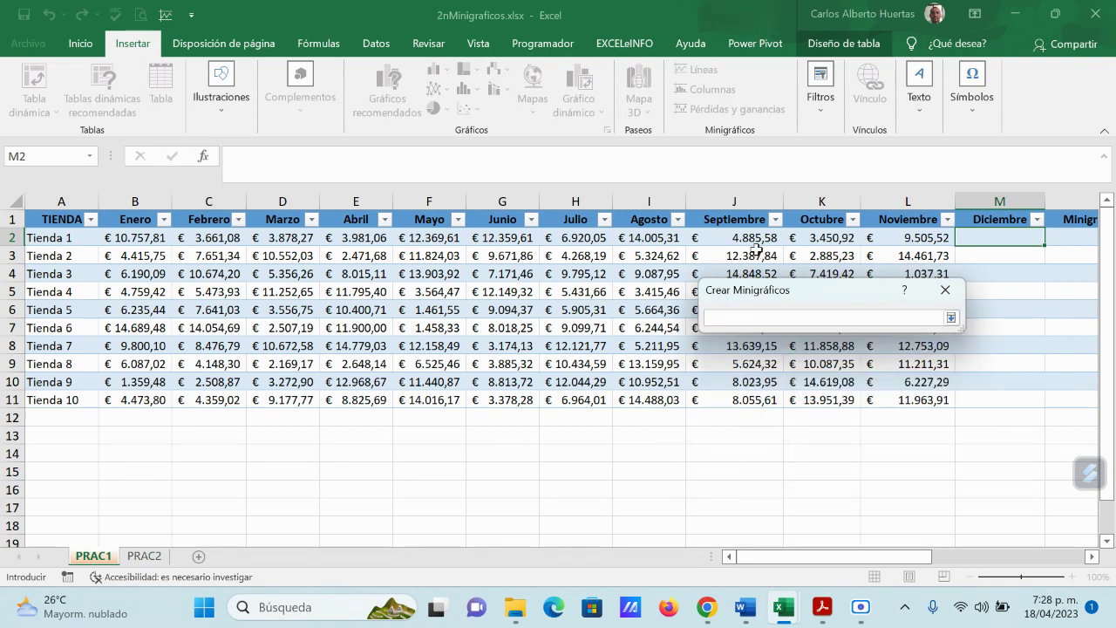
pyautogui.moveTo(754, 239); pyautogui.dragTo(922, 242)
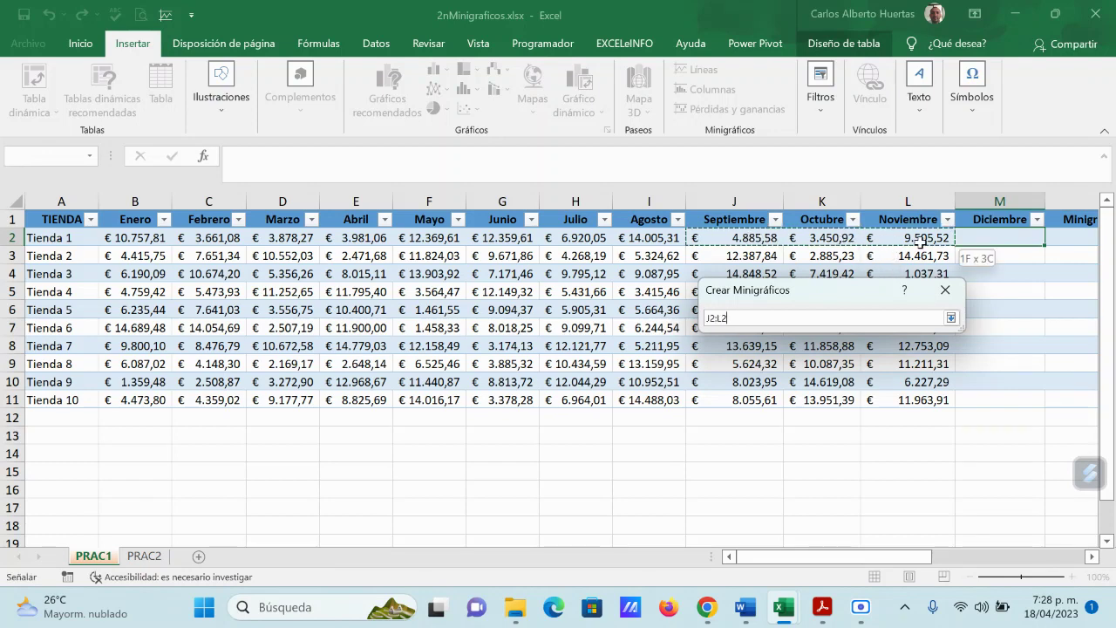
pyautogui.click(950, 318)
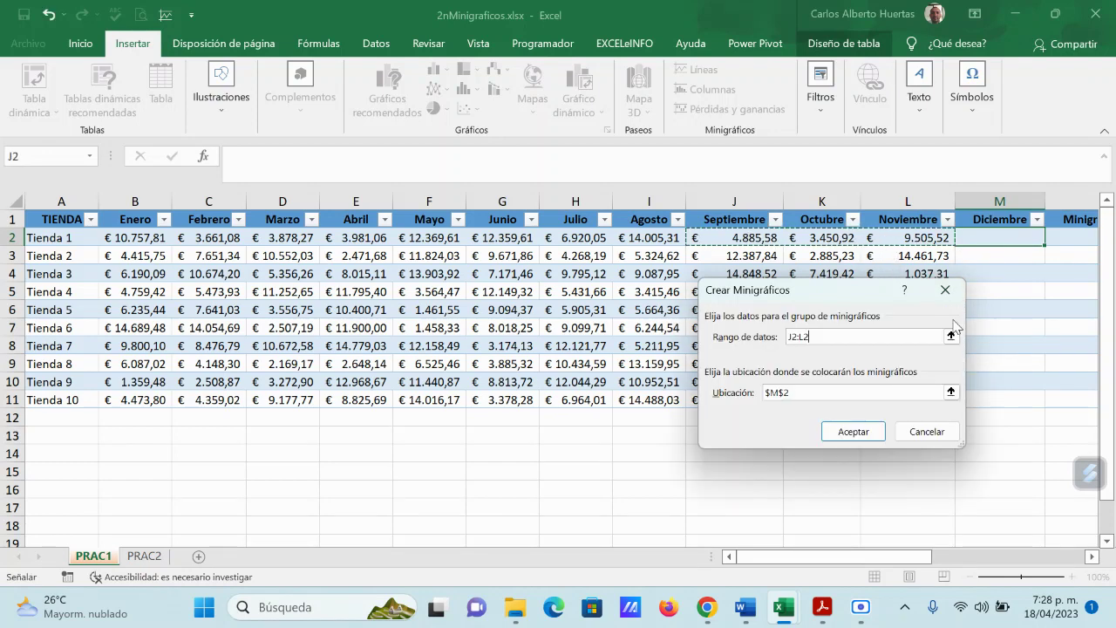
pyautogui.click(860, 434)
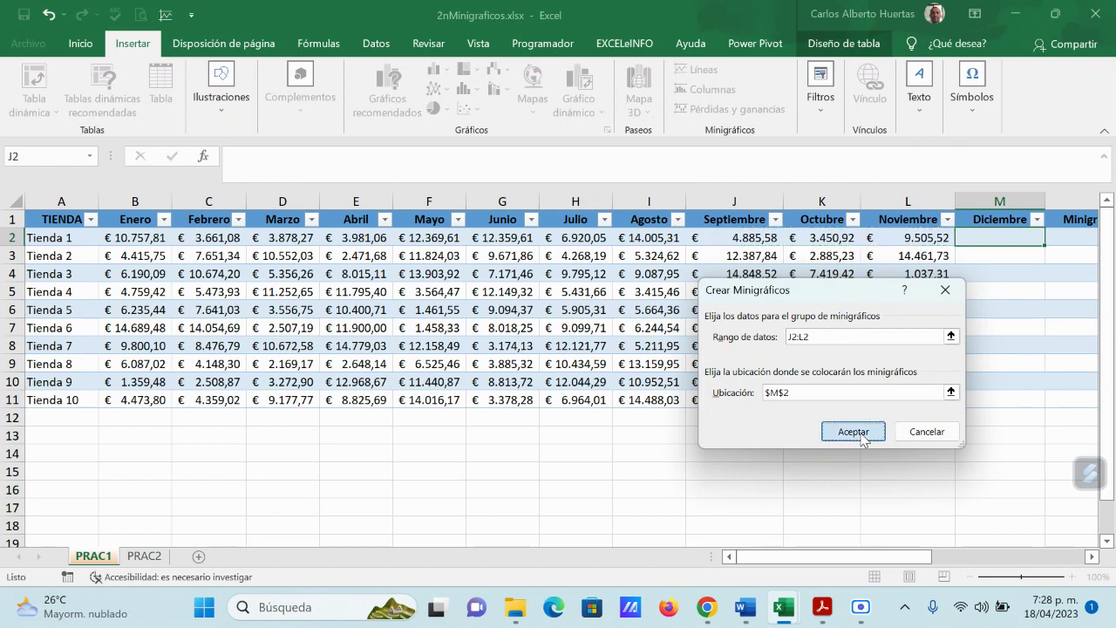
pyautogui.click(860, 436)
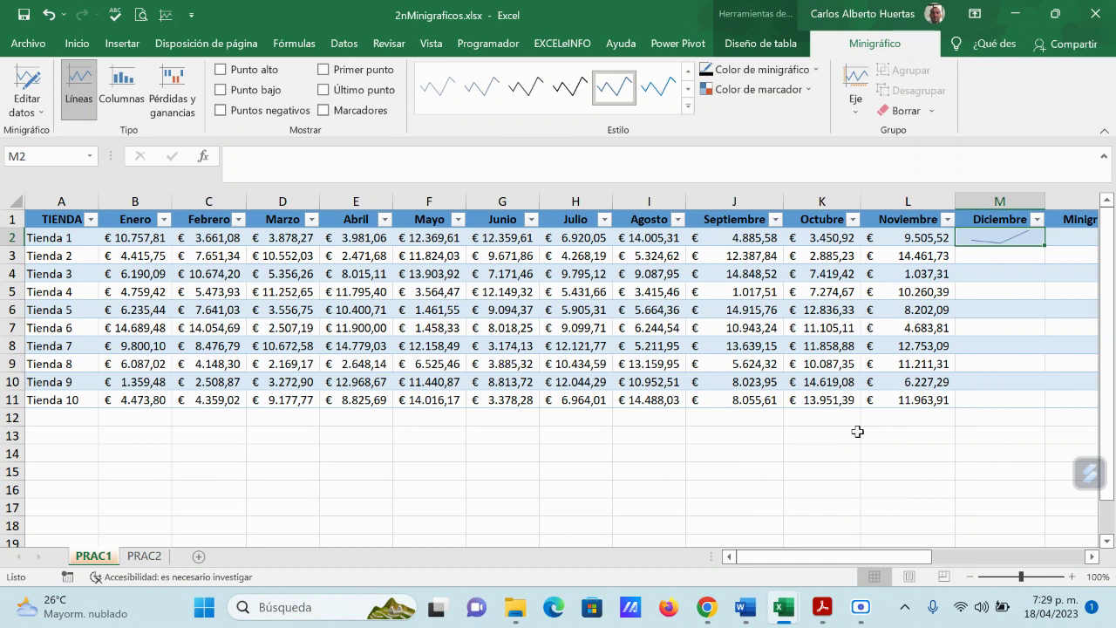
# Step: Insert a column sparkline in cell M3 using the data range K3:L3
pyautogui.click(992, 256)
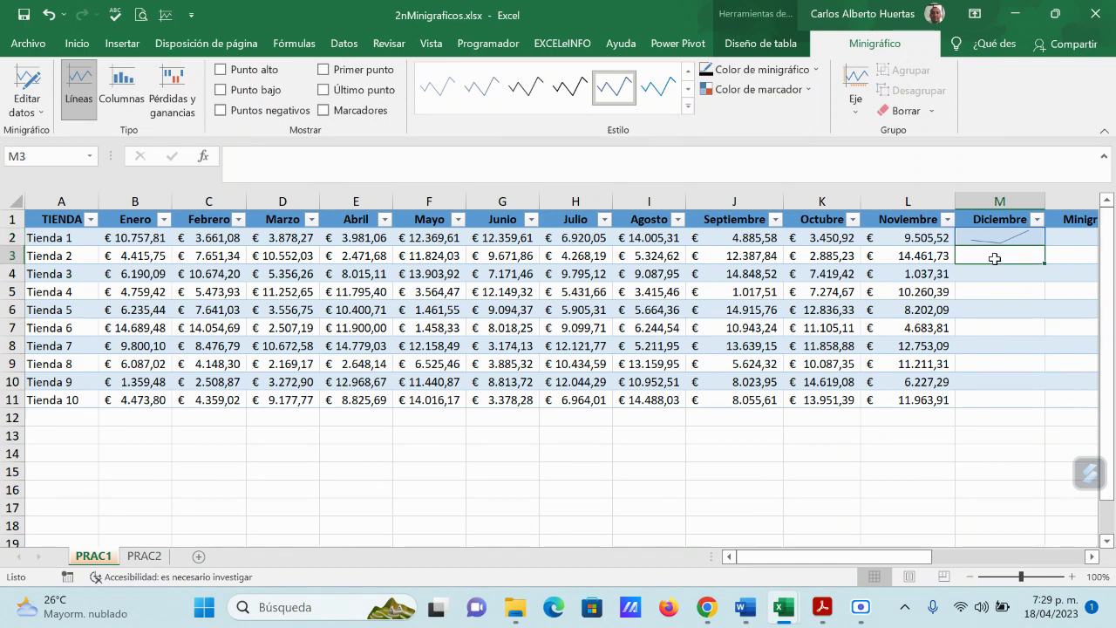
pyautogui.click(132, 45)
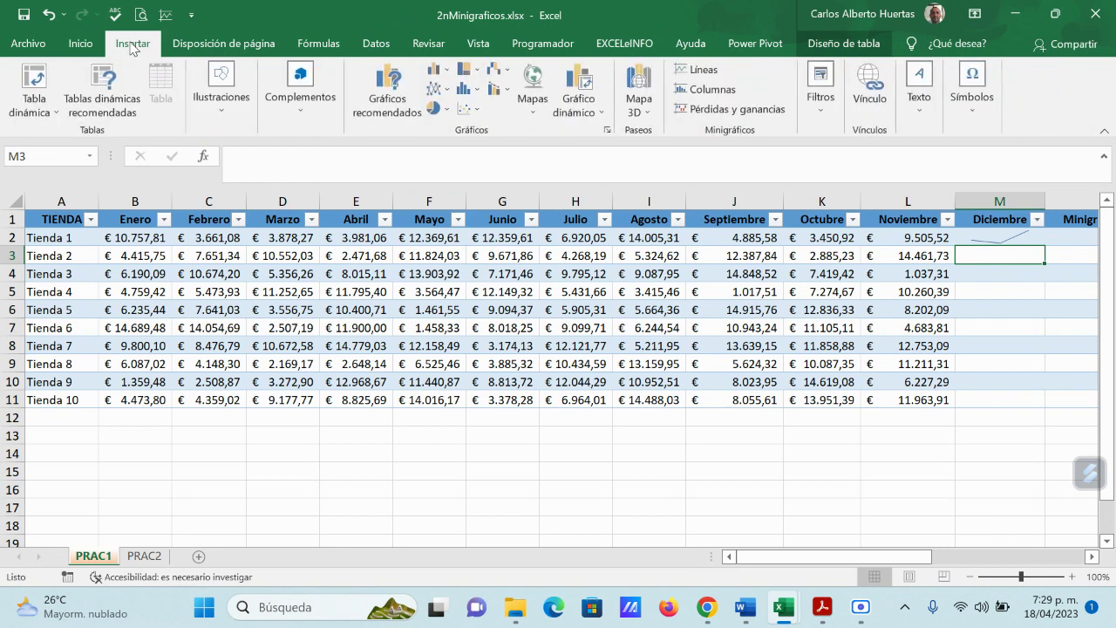
pyautogui.click(730, 93)
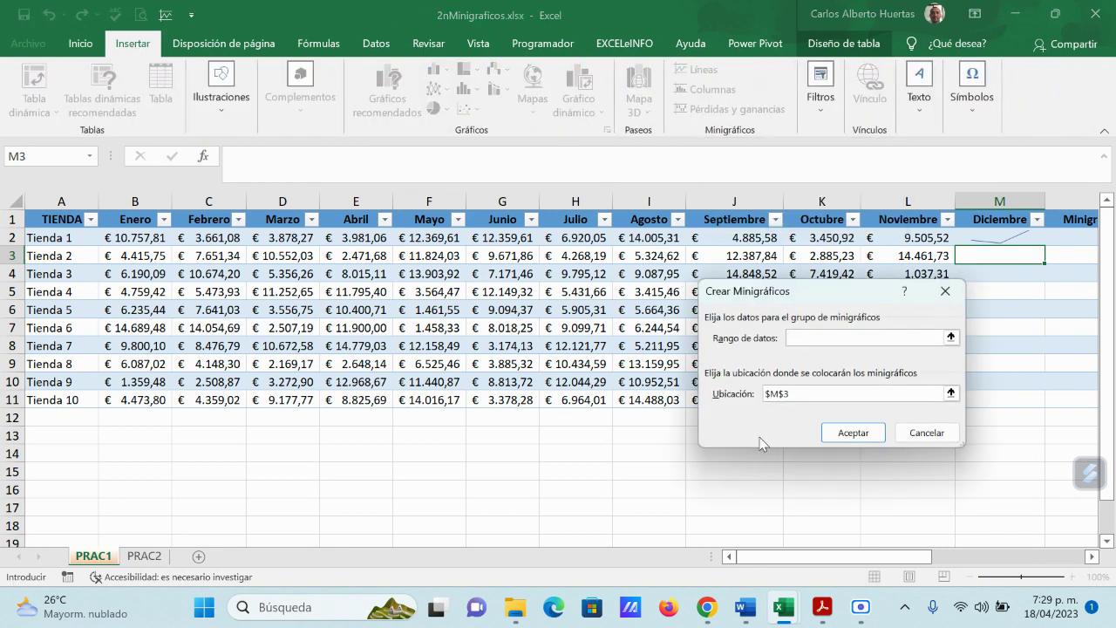
pyautogui.click(951, 338)
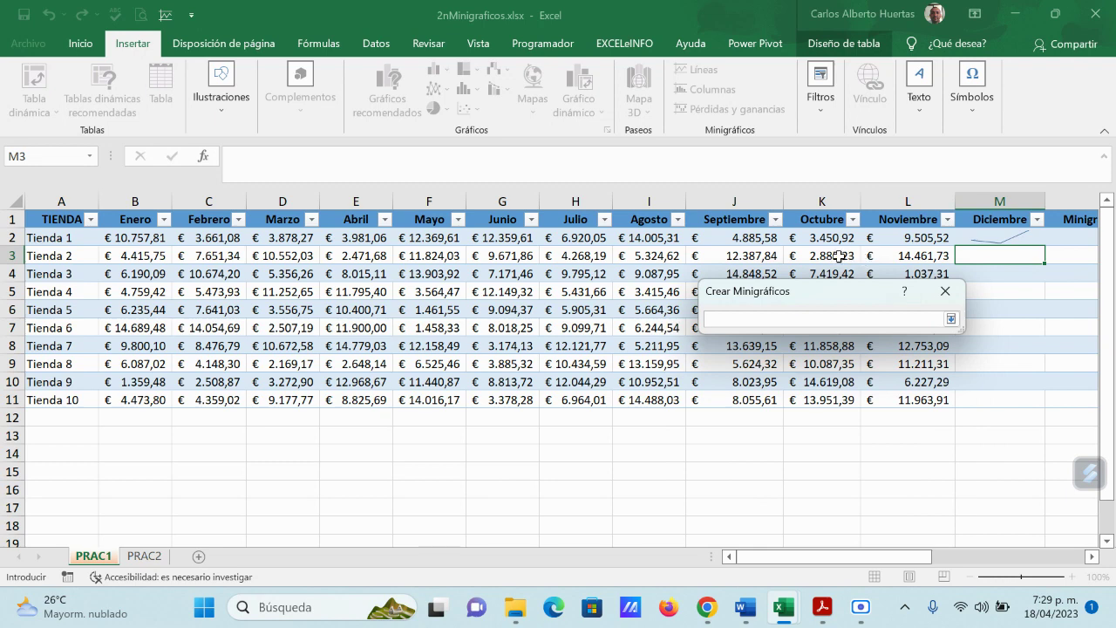
pyautogui.moveTo(842, 256); pyautogui.dragTo(898, 255)
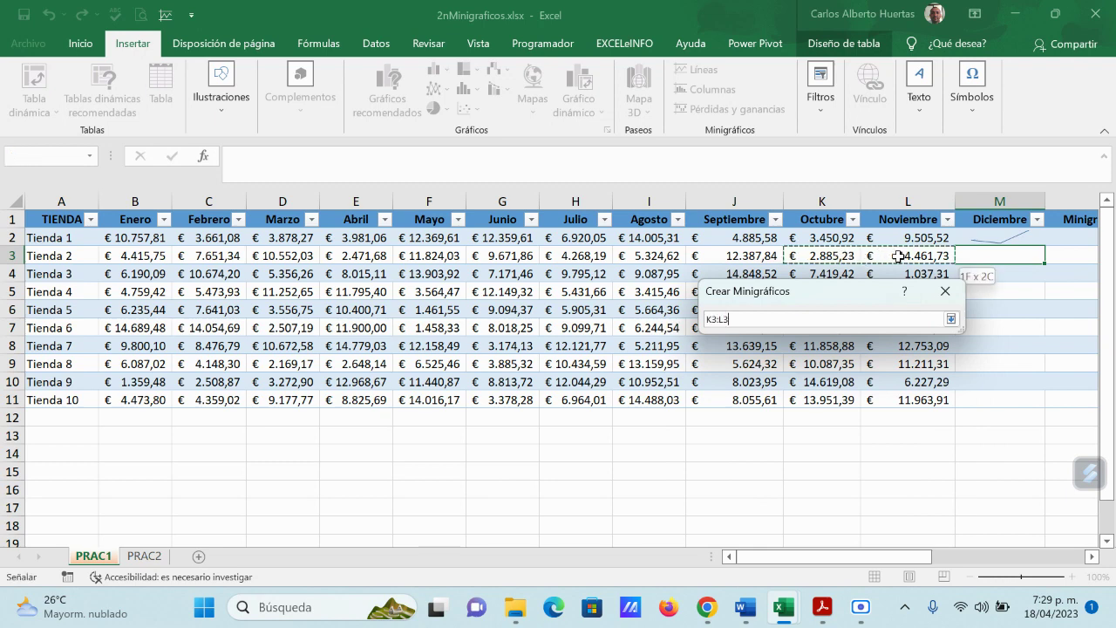
pyautogui.click(950, 320)
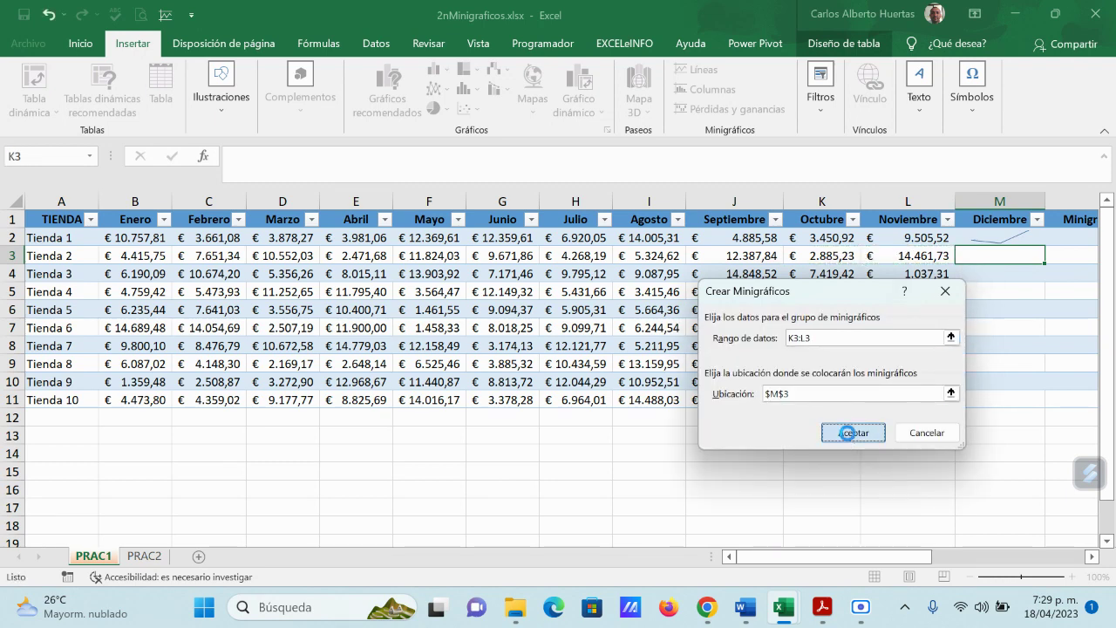
pyautogui.click(850, 432)
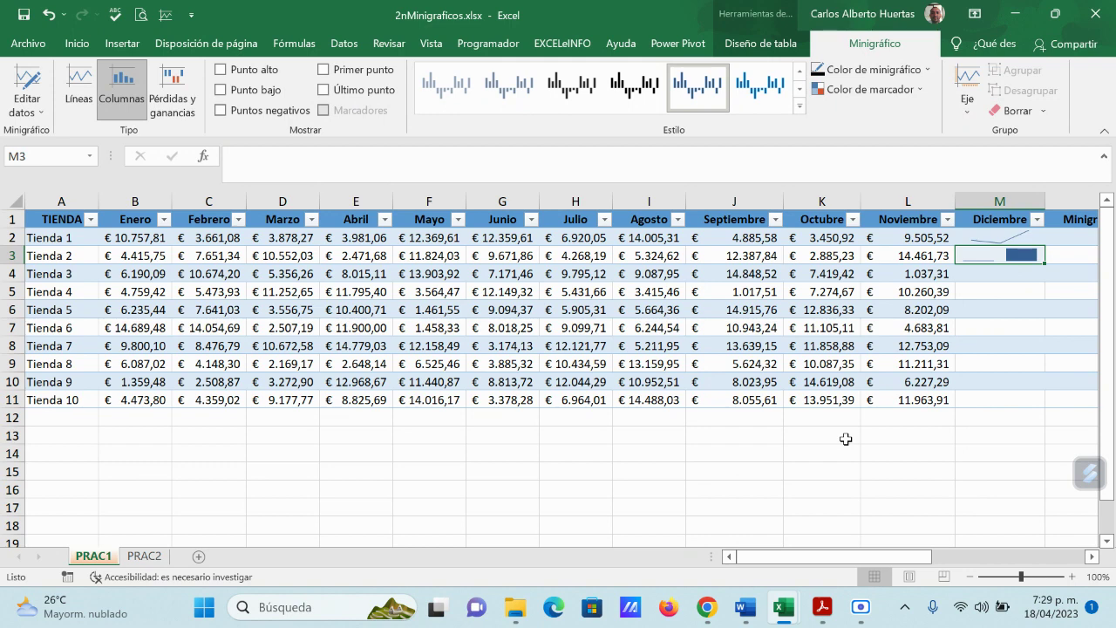
pyautogui.click(997, 302)
pyautogui.click(992, 257)
pyautogui.rightClick(993, 257)
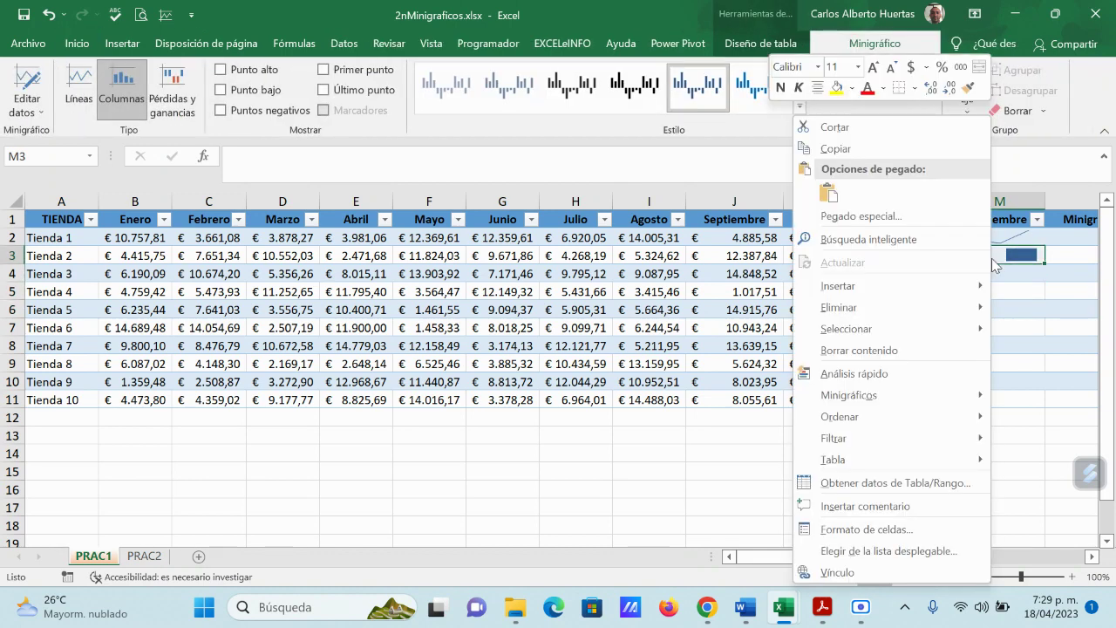
pyautogui.moveTo(902, 314)
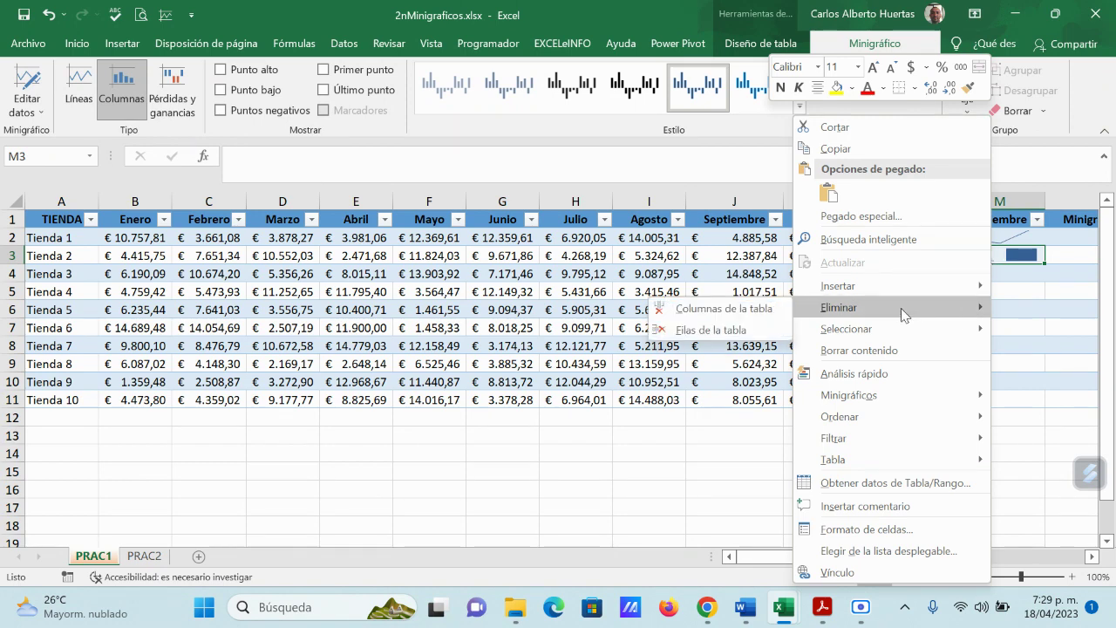
pyautogui.click(1032, 346)
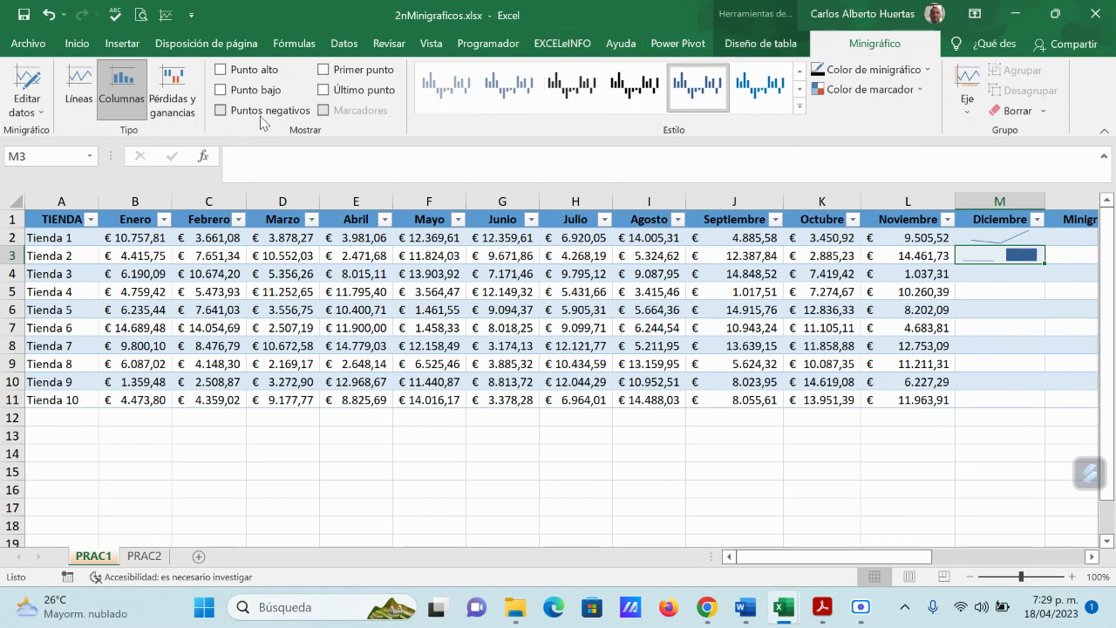
# Step: Recreate the column sparkline in cell M3 using the August to November data range I3:L3
pyautogui.click(122, 43)
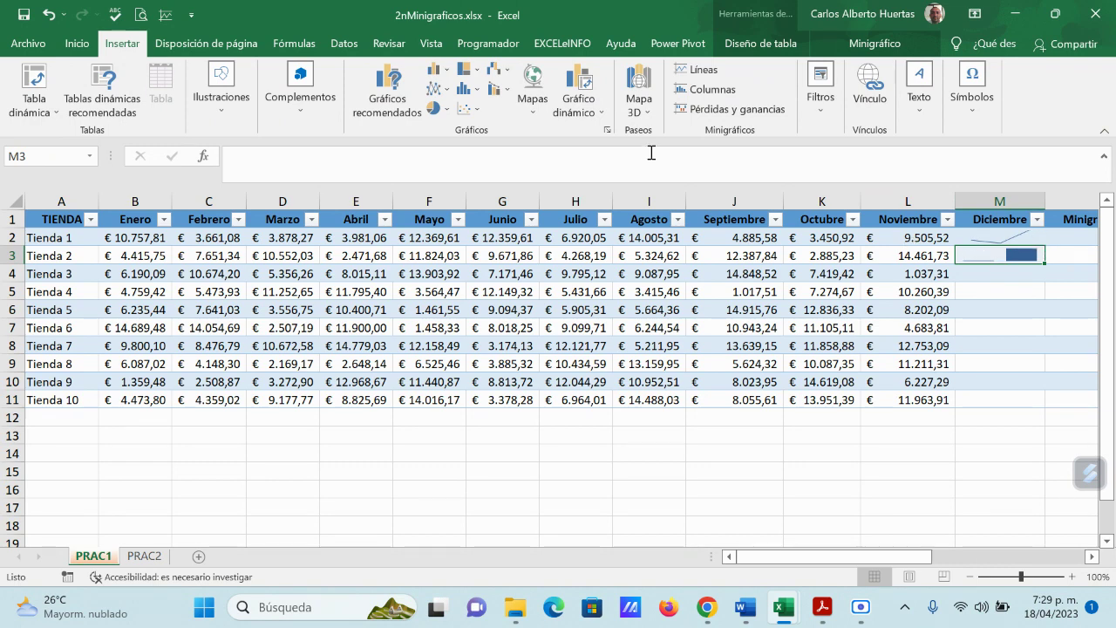
pyautogui.click(708, 89)
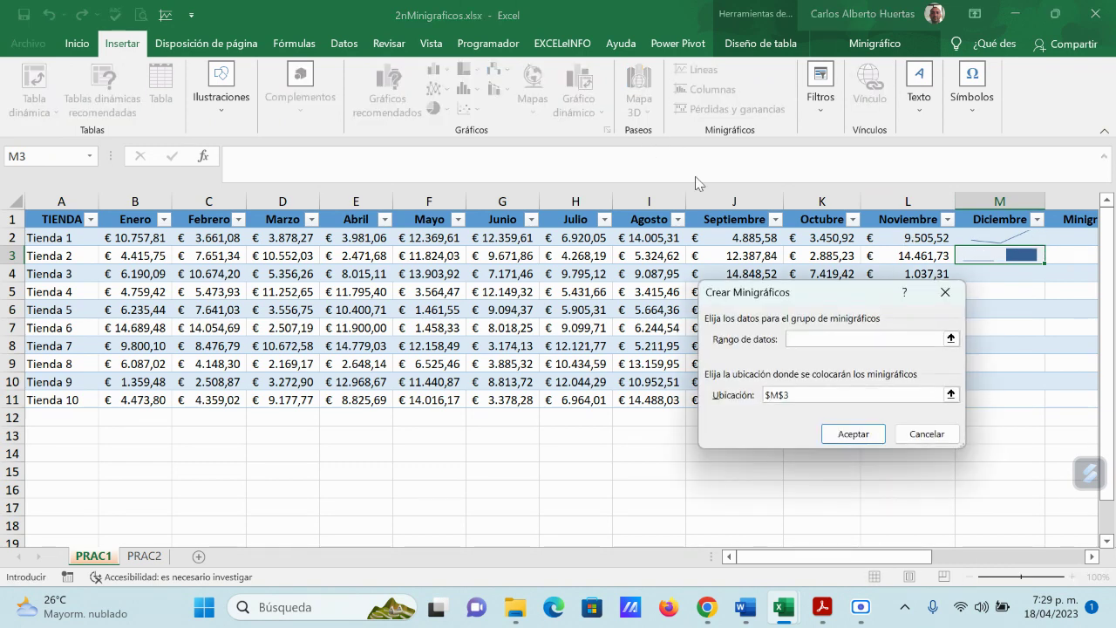
pyautogui.click(951, 338)
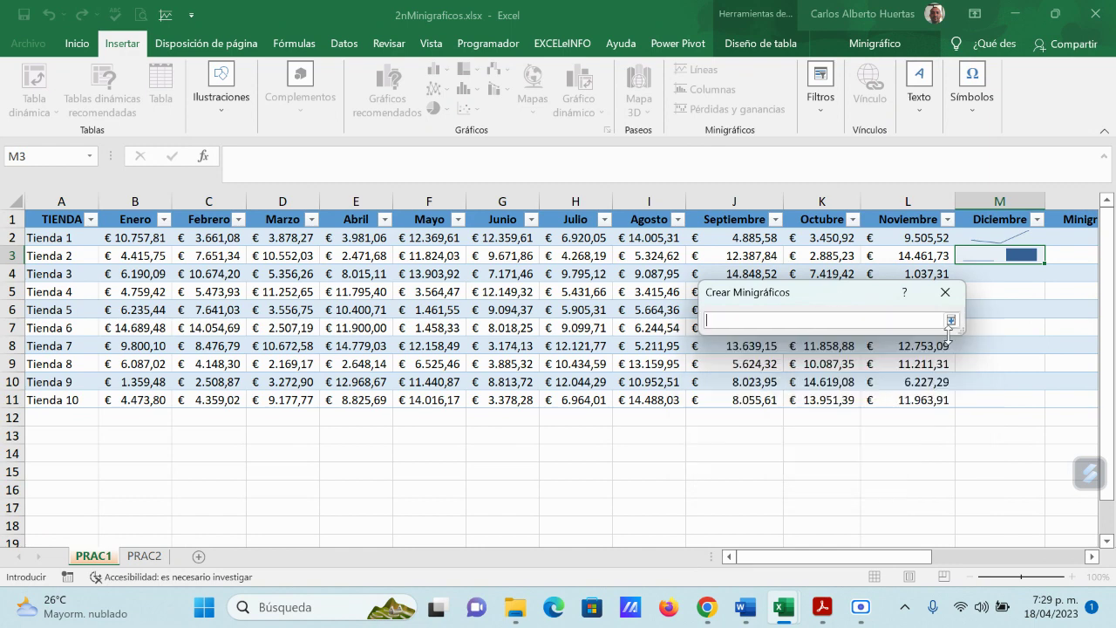
pyautogui.moveTo(905, 254); pyautogui.dragTo(650, 256)
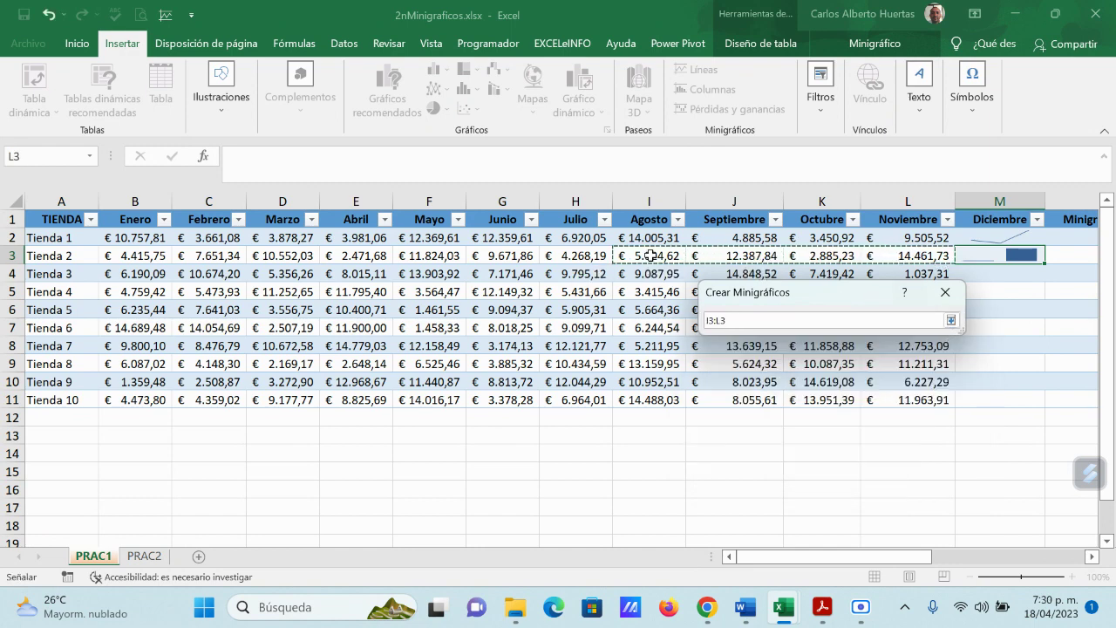
pyautogui.click(951, 320)
pyautogui.click(853, 432)
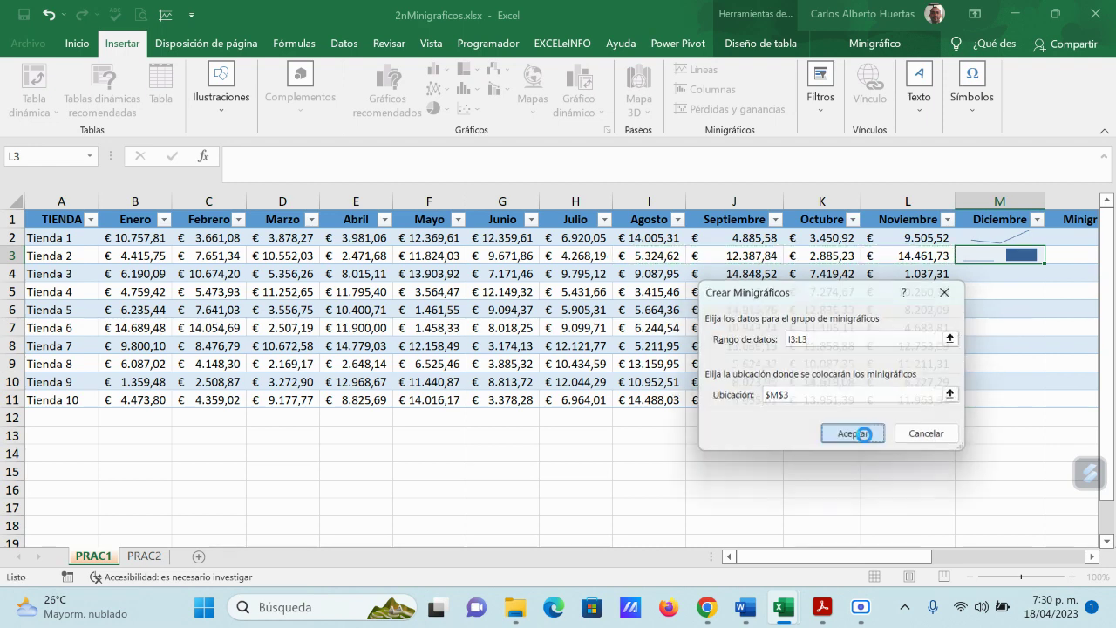
pyautogui.moveTo(713, 617)
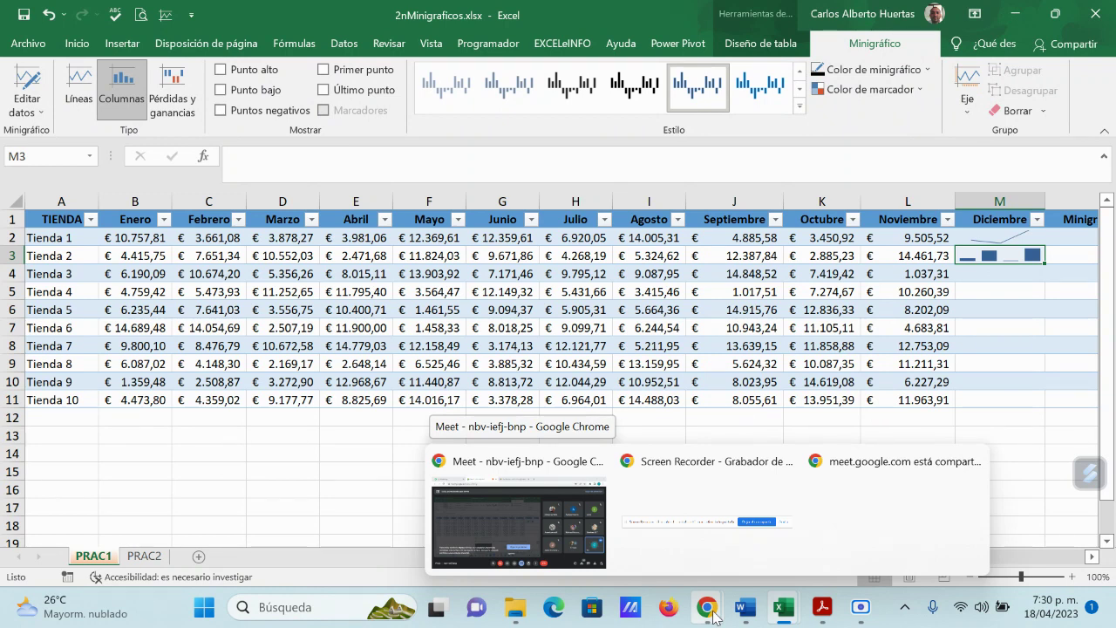
# Step: Insert a win/loss sparkline (Pérdidas y ganancias) in cell M4 using the data range J4:L4
pyautogui.click(999, 273)
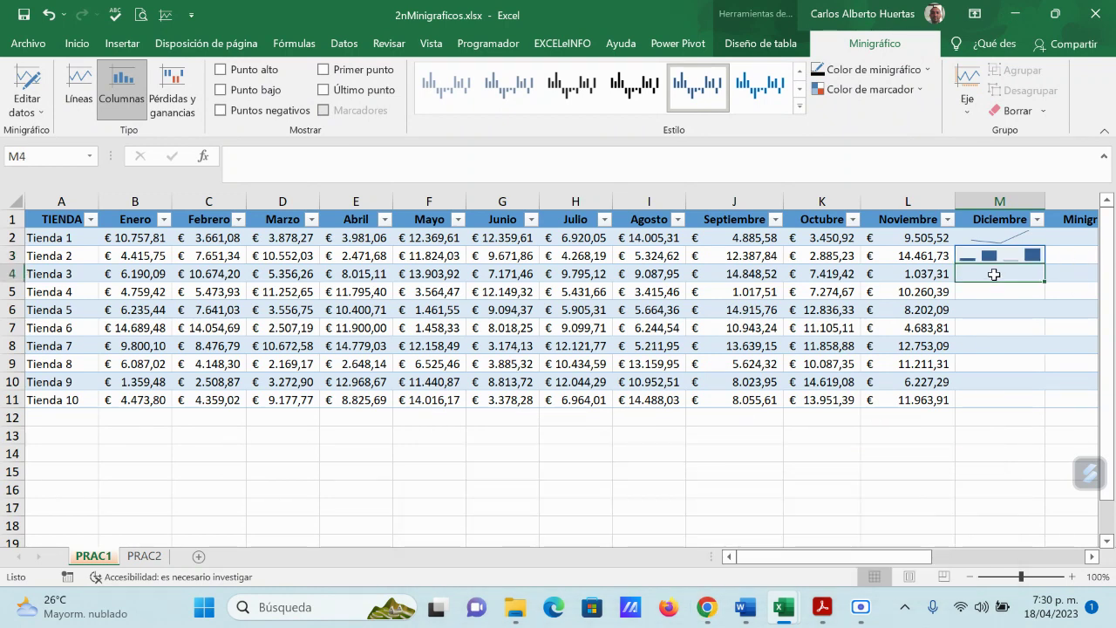
pyautogui.click(132, 43)
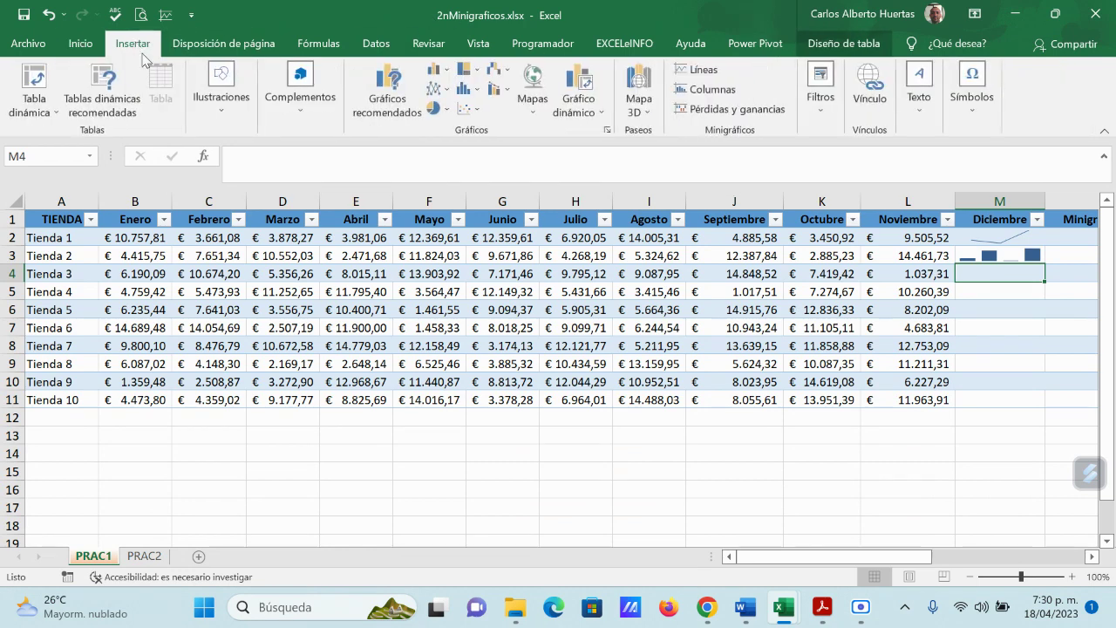
pyautogui.click(765, 112)
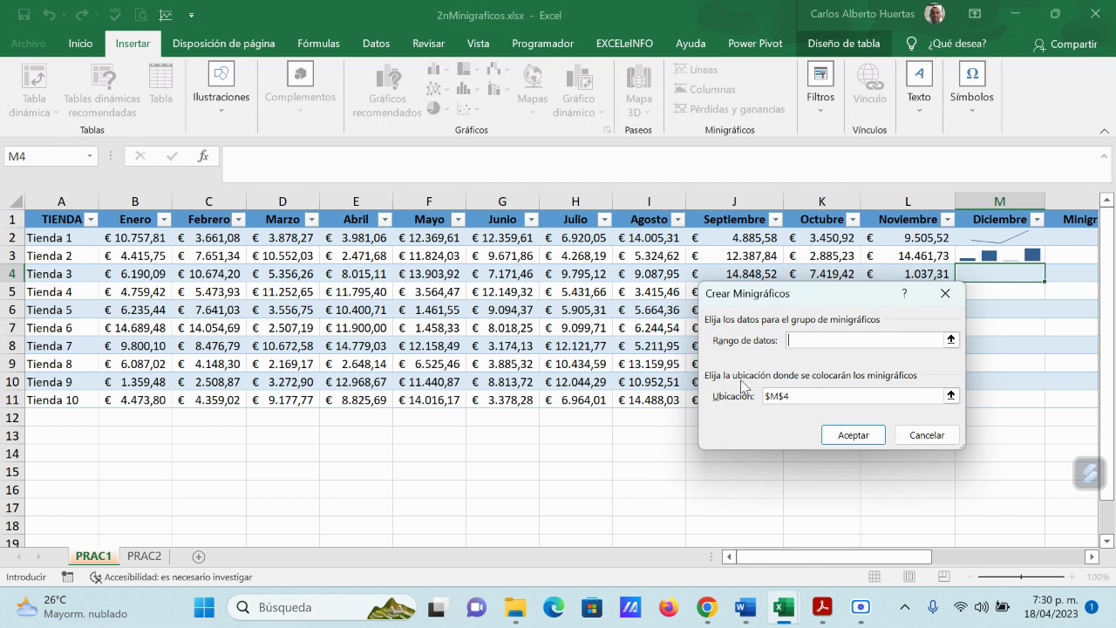
pyautogui.click(951, 340)
pyautogui.moveTo(926, 273); pyautogui.dragTo(737, 273)
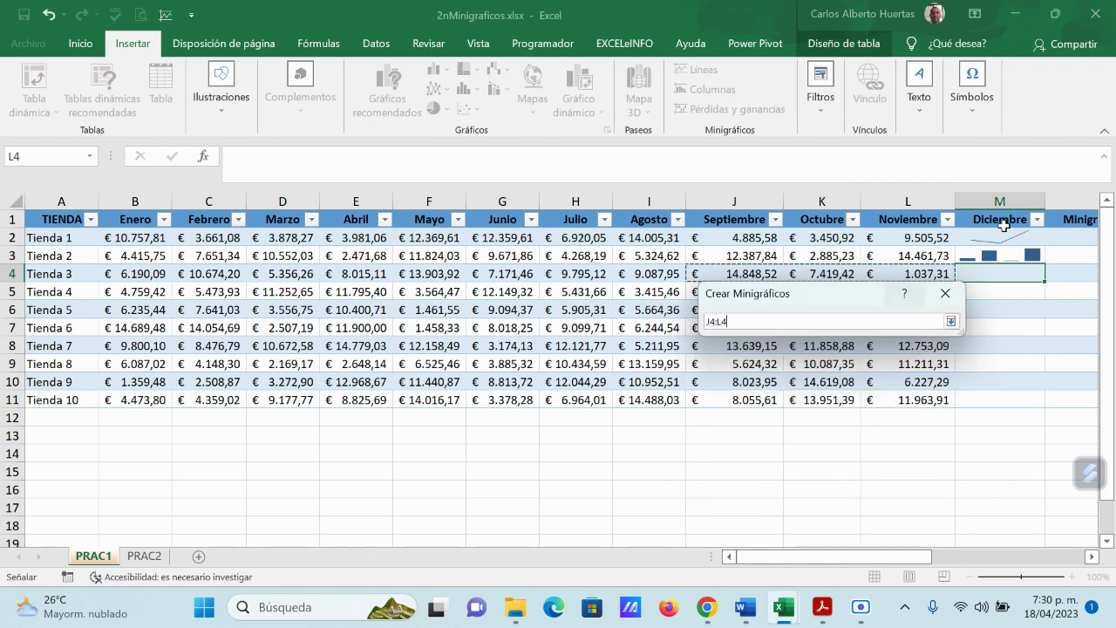
pyautogui.click(950, 321)
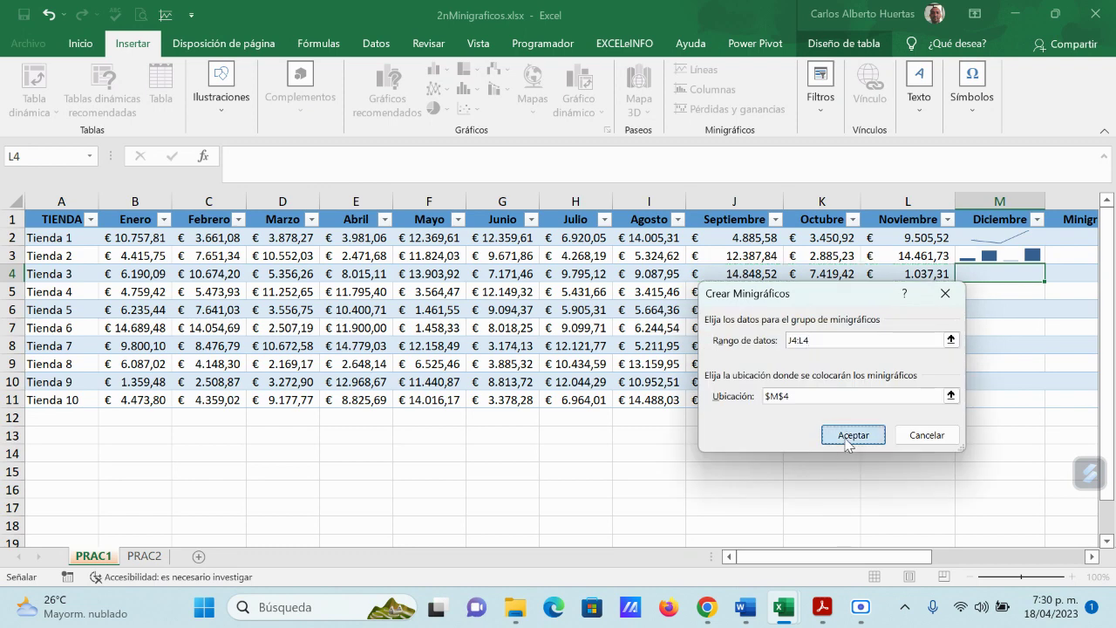
pyautogui.click(848, 443)
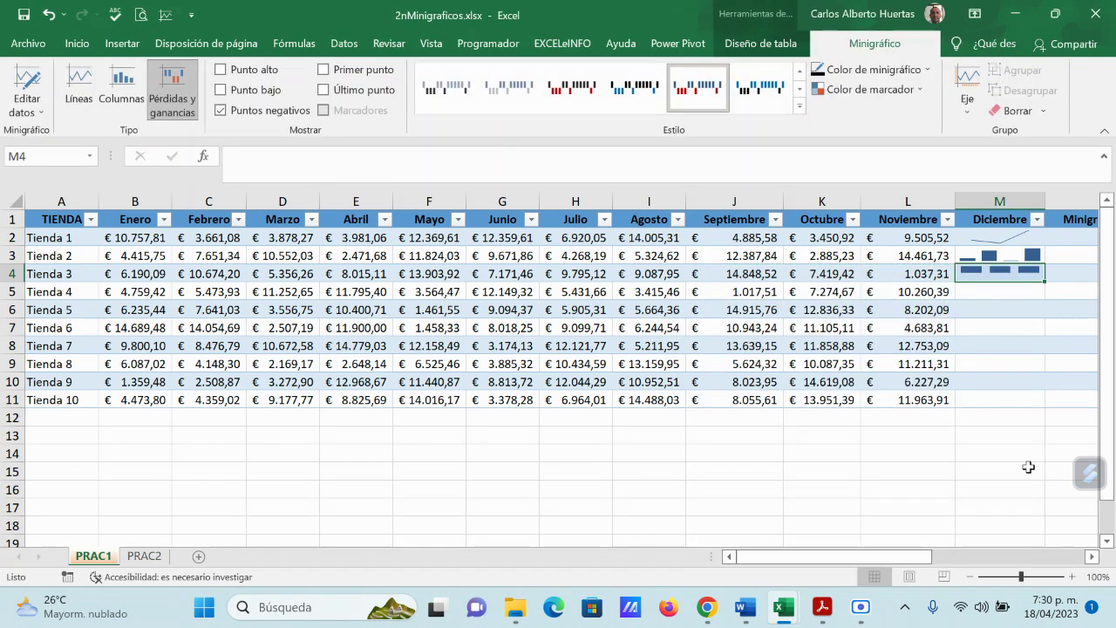
pyautogui.click(85, 47)
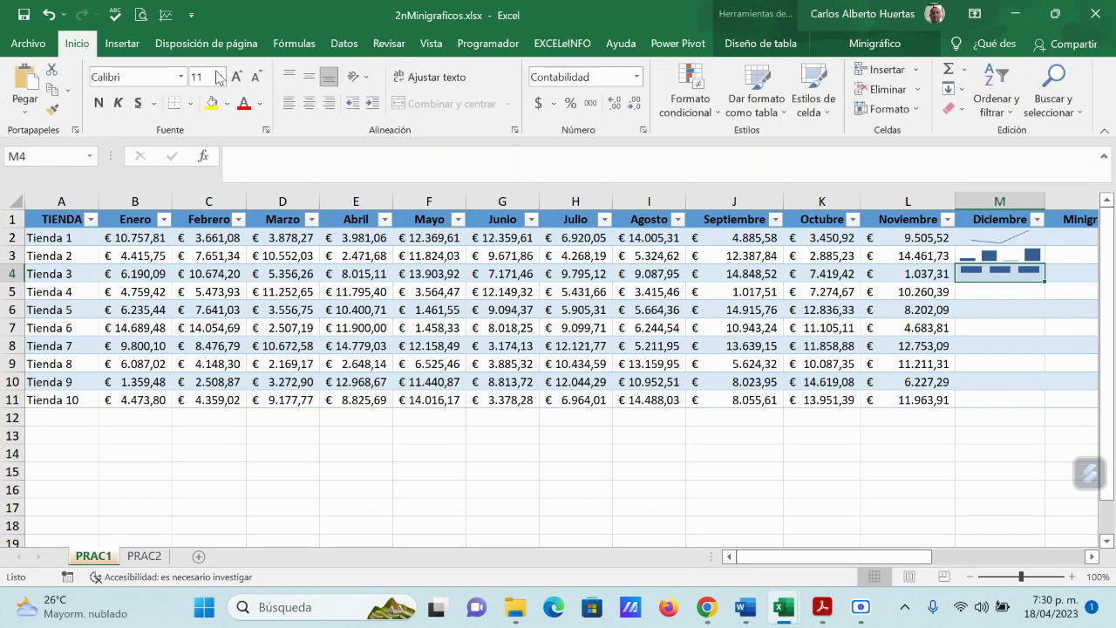
pyautogui.click(122, 43)
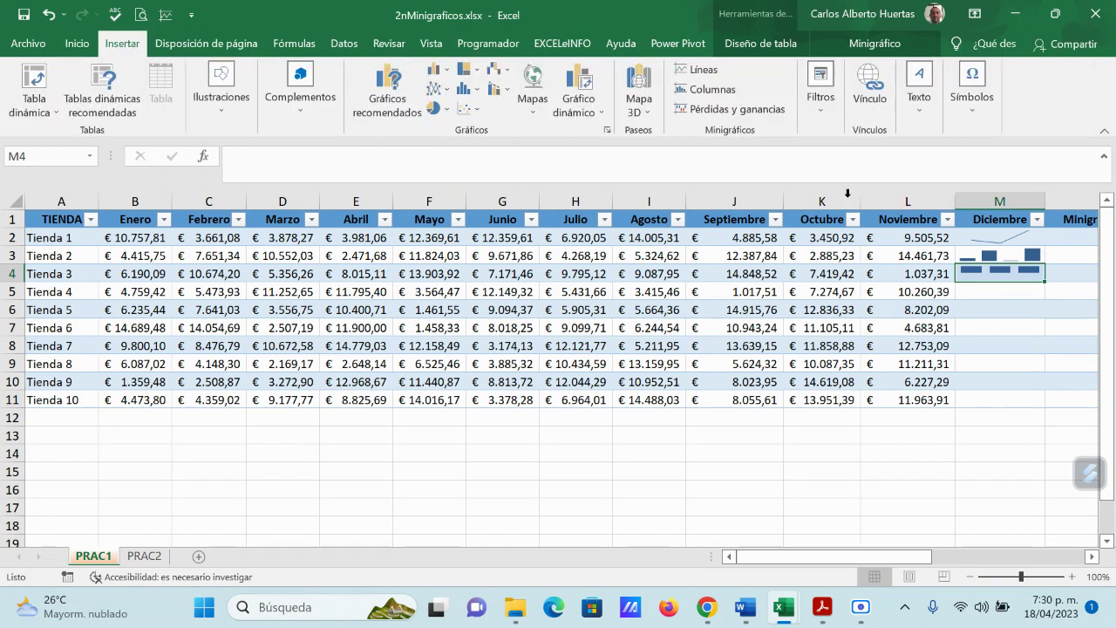
pyautogui.click(1006, 237)
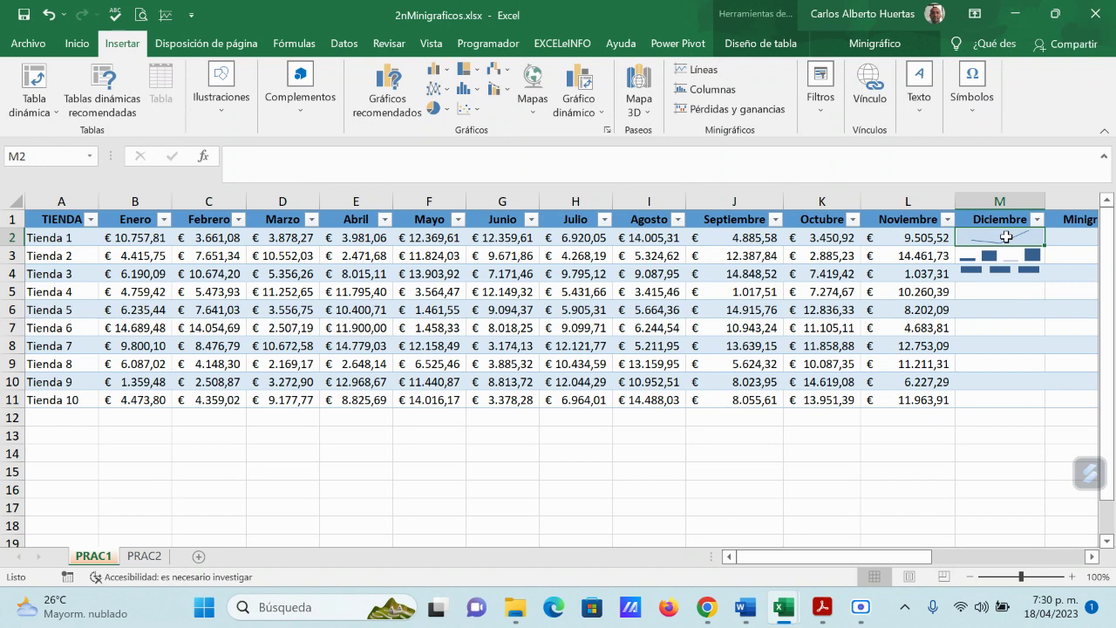
pyautogui.click(1001, 254)
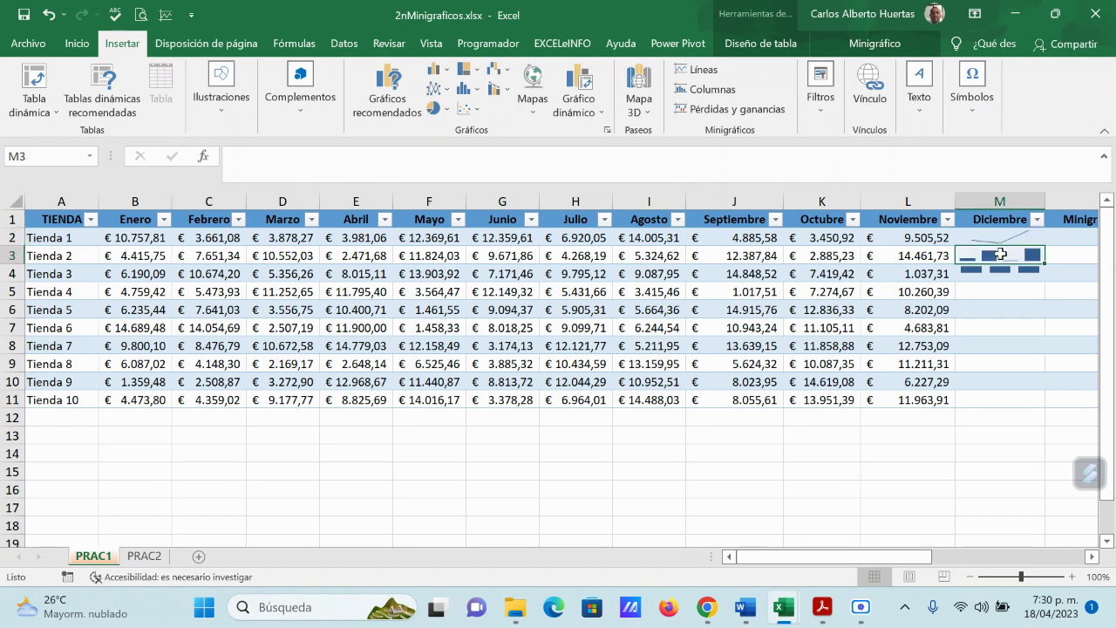
pyautogui.click(1001, 272)
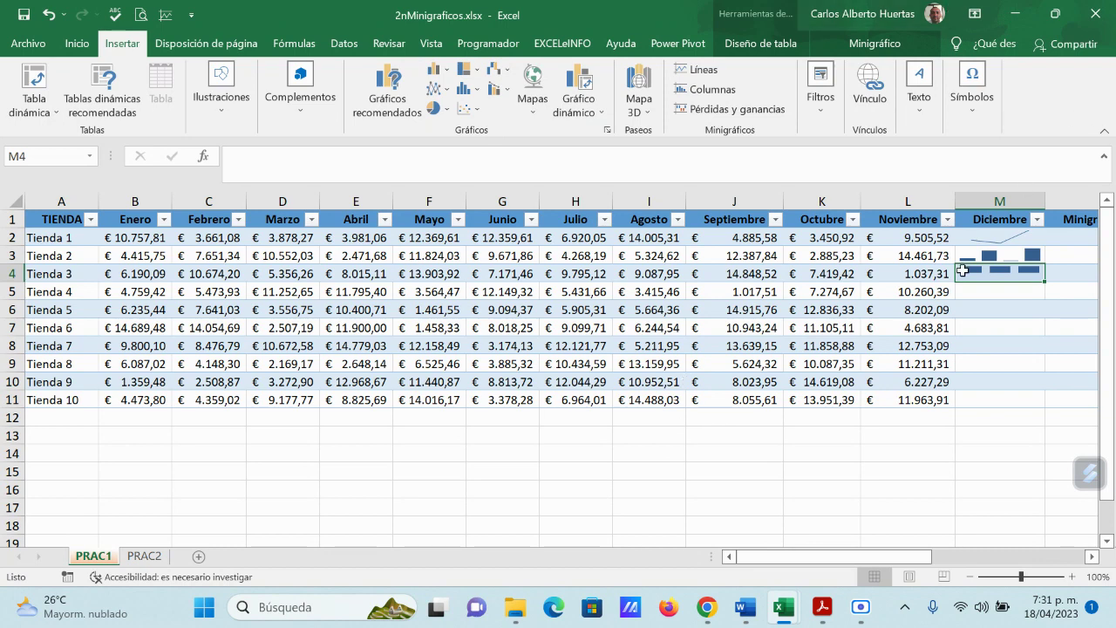
pyautogui.moveTo(910, 237); pyautogui.dragTo(741, 237)
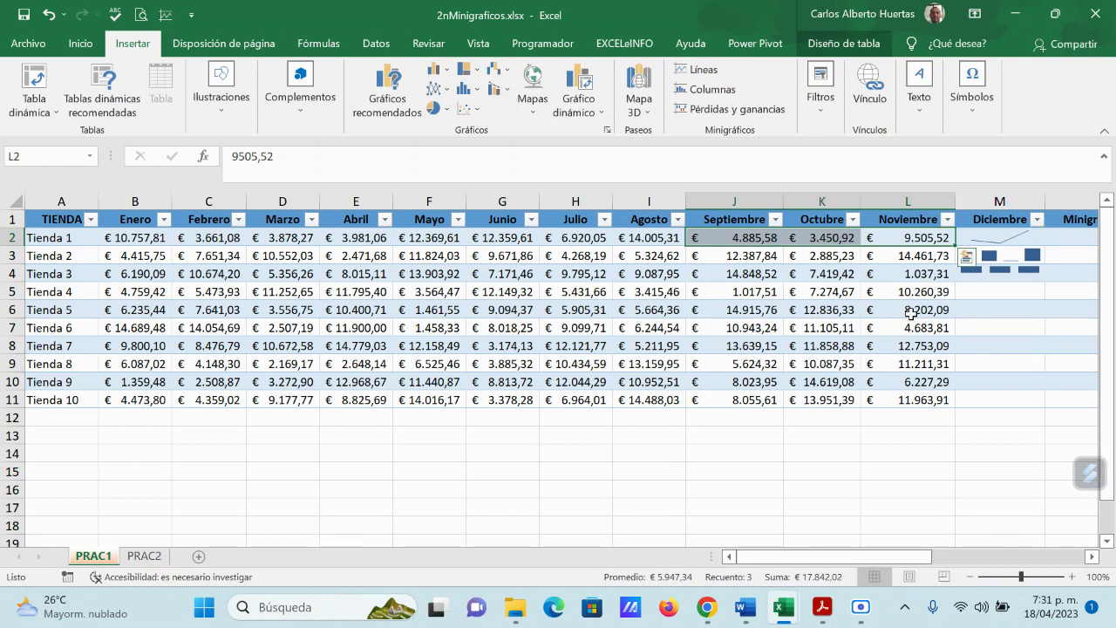
# Step: Preview the recommended stacked column chart (Columnas apiladas) for the TIENDA, Septiembre, Octubre and Noviembre columns without inserting it
pyautogui.moveTo(52, 219); pyautogui.dragTo(57, 399)
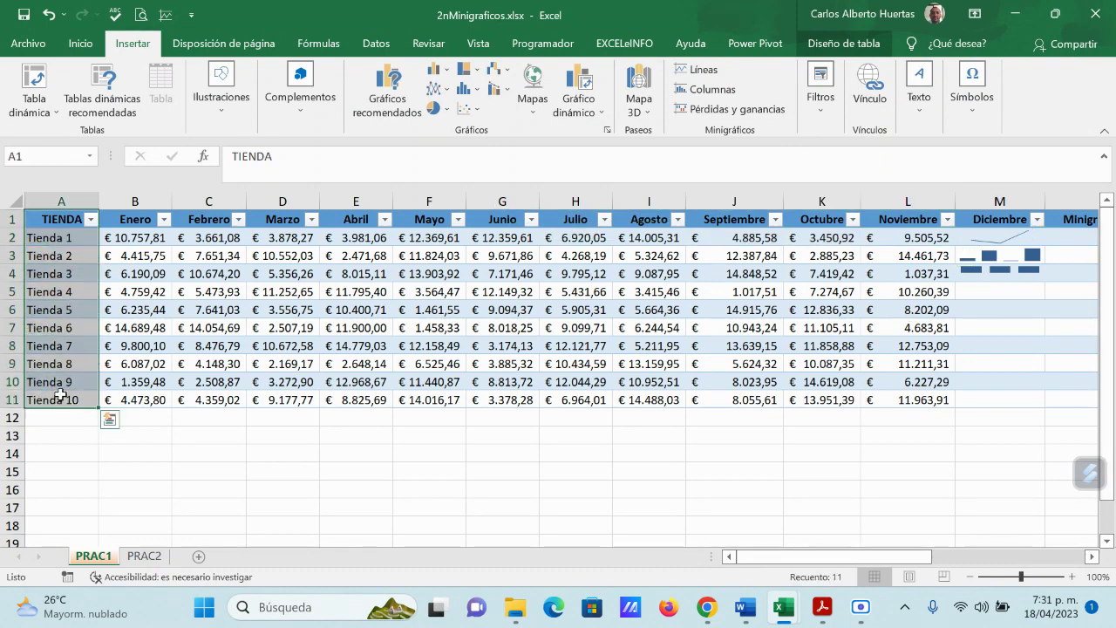
pyautogui.keyDown('ctrl'); pyautogui.moveTo(739, 219); pyautogui.dragTo(745, 399); pyautogui.keyUp('ctrl')
pyautogui.keyDown('ctrl'); pyautogui.moveTo(828, 220); pyautogui.dragTo(815, 399); pyautogui.keyUp('ctrl')
pyautogui.keyDown('ctrl'); pyautogui.moveTo(911, 220); pyautogui.dragTo(905, 399); pyautogui.keyUp('ctrl')
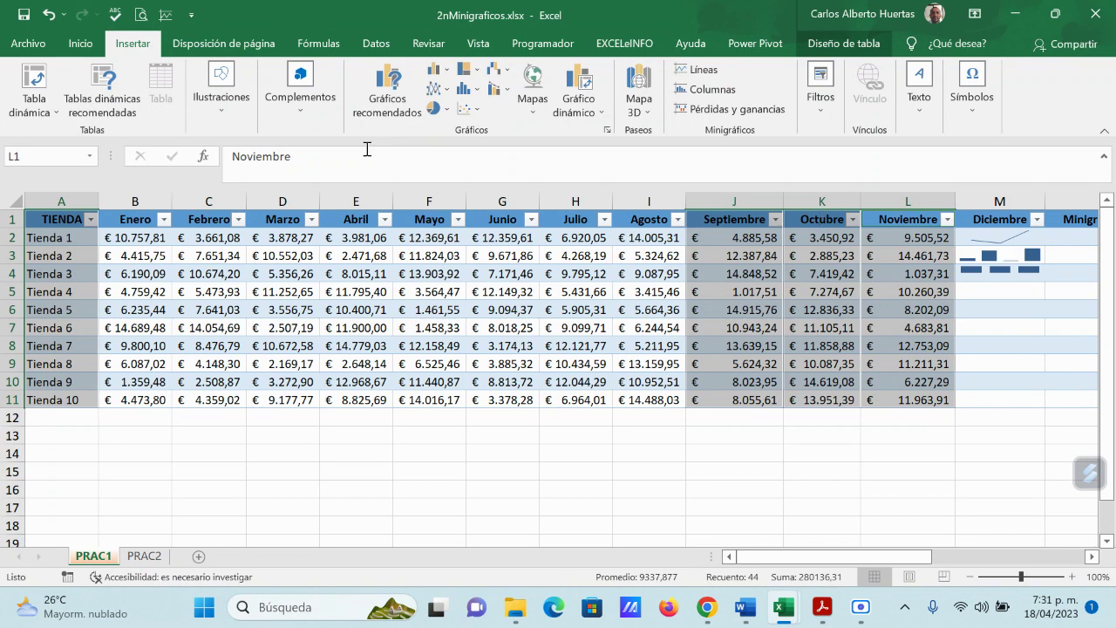
pyautogui.click(388, 112)
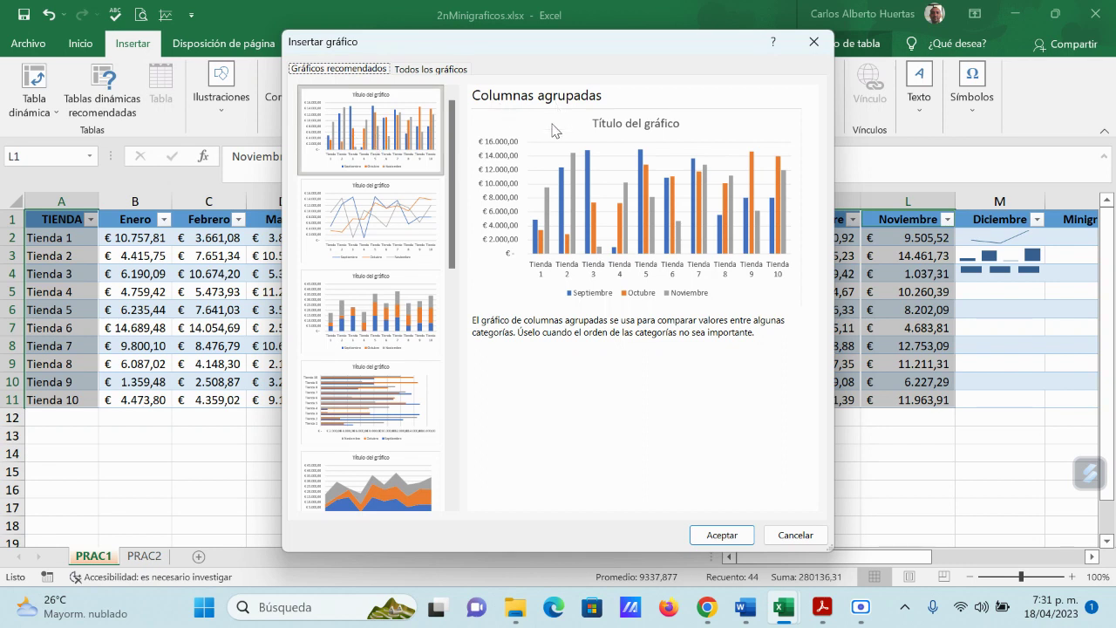
pyautogui.click(400, 301)
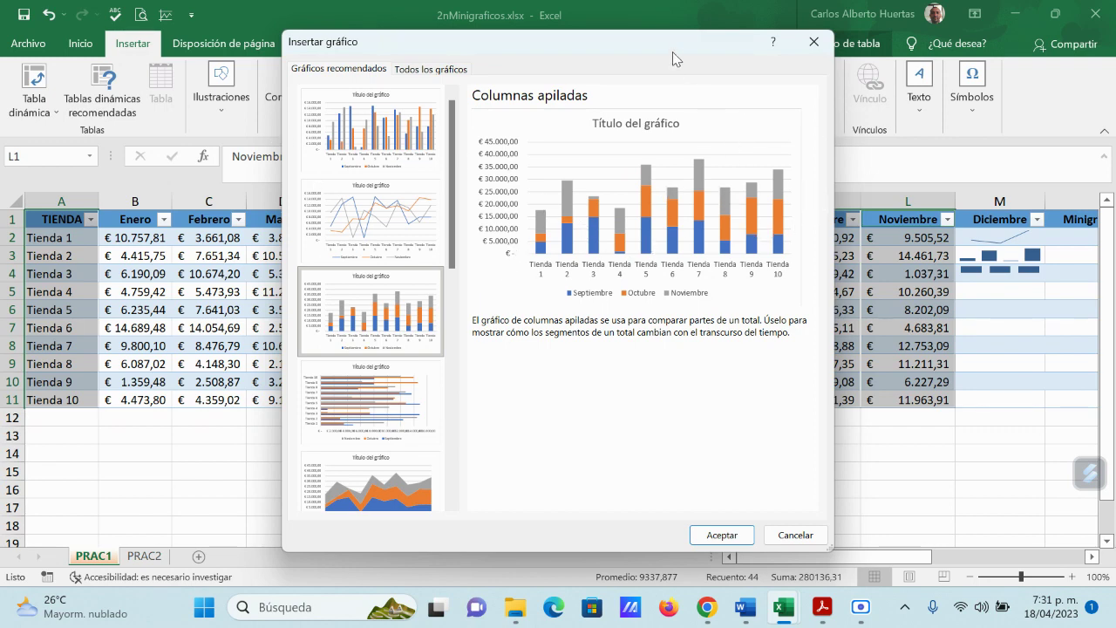
pyautogui.moveTo(673, 52); pyautogui.dragTo(477, 102)
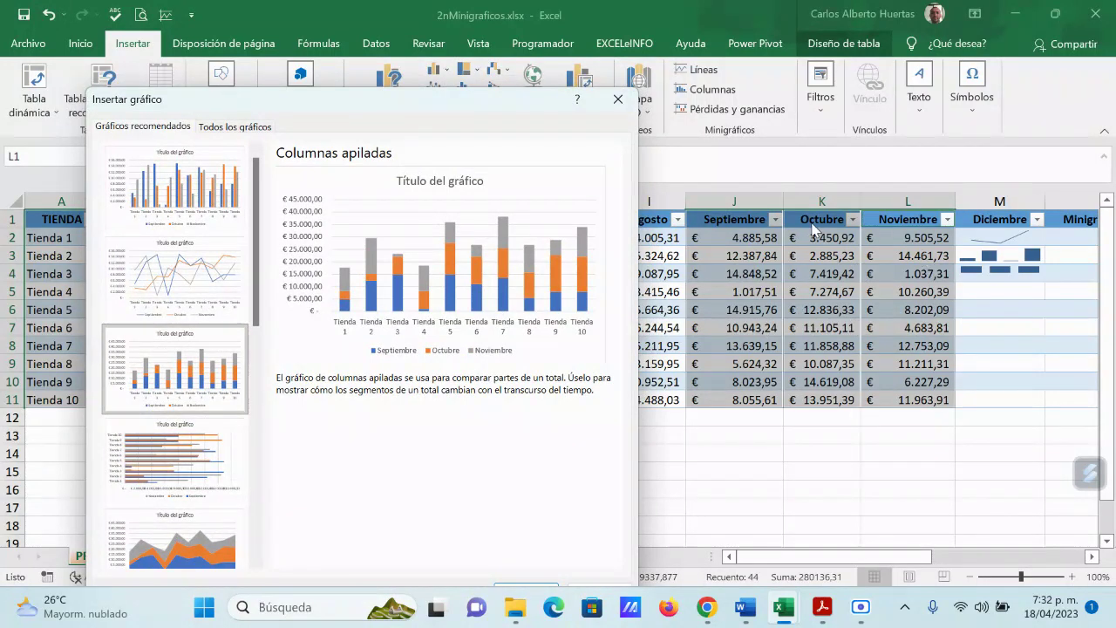
pyautogui.click(617, 100)
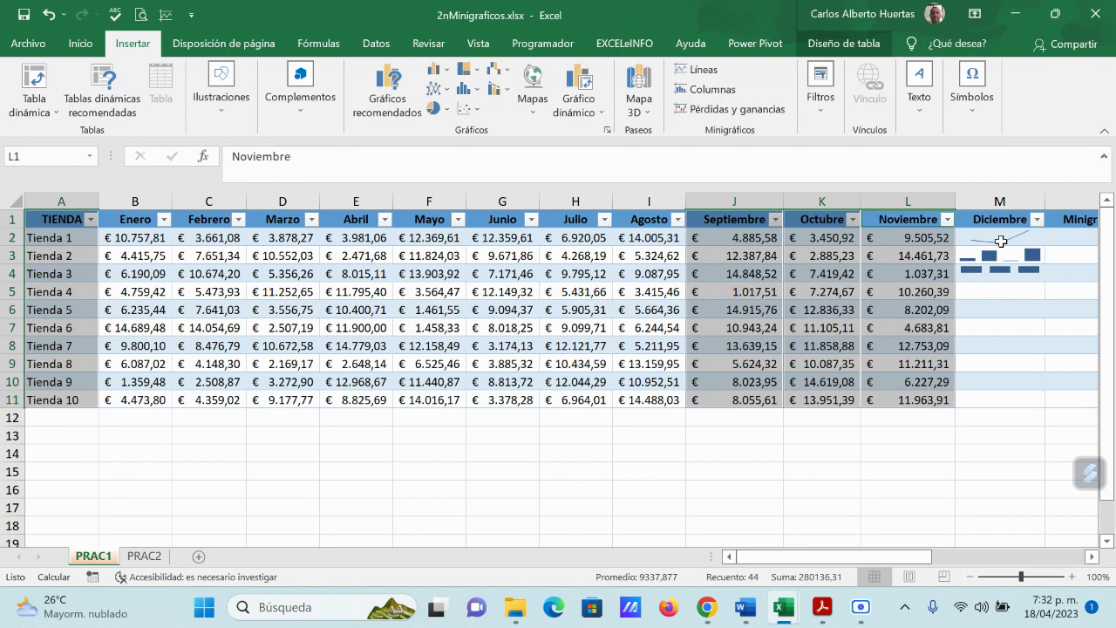
# Step: Look at the column chart on the Negativos sheet of 1nGraficos.xlsx and return to the 2nMinigraficos.xlsx workbook
pyautogui.click(1017, 16)
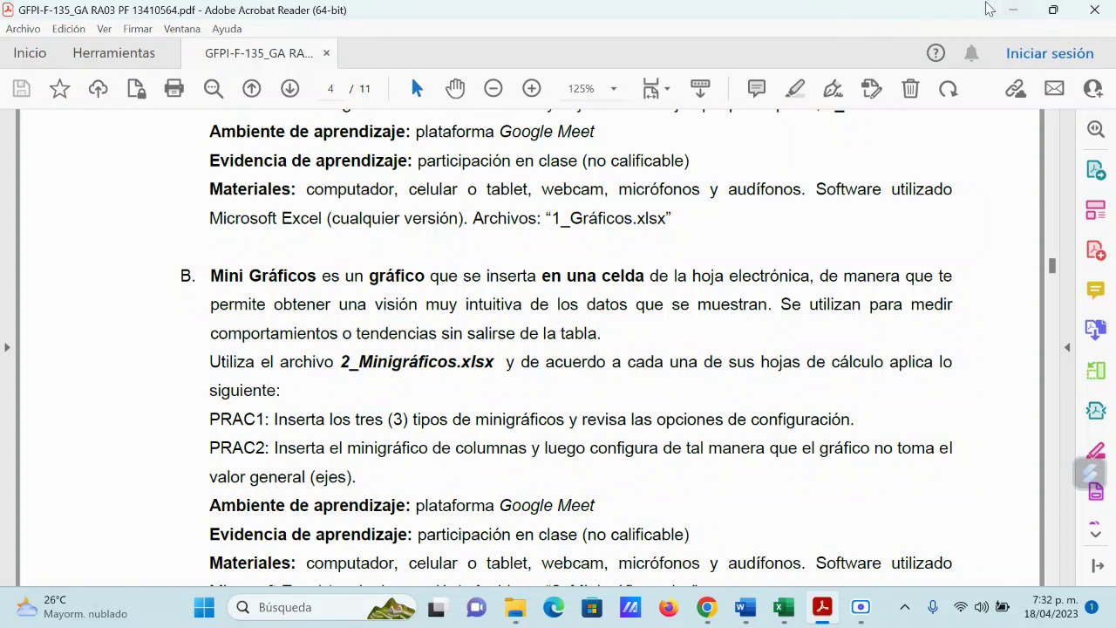
pyautogui.click(1016, 12)
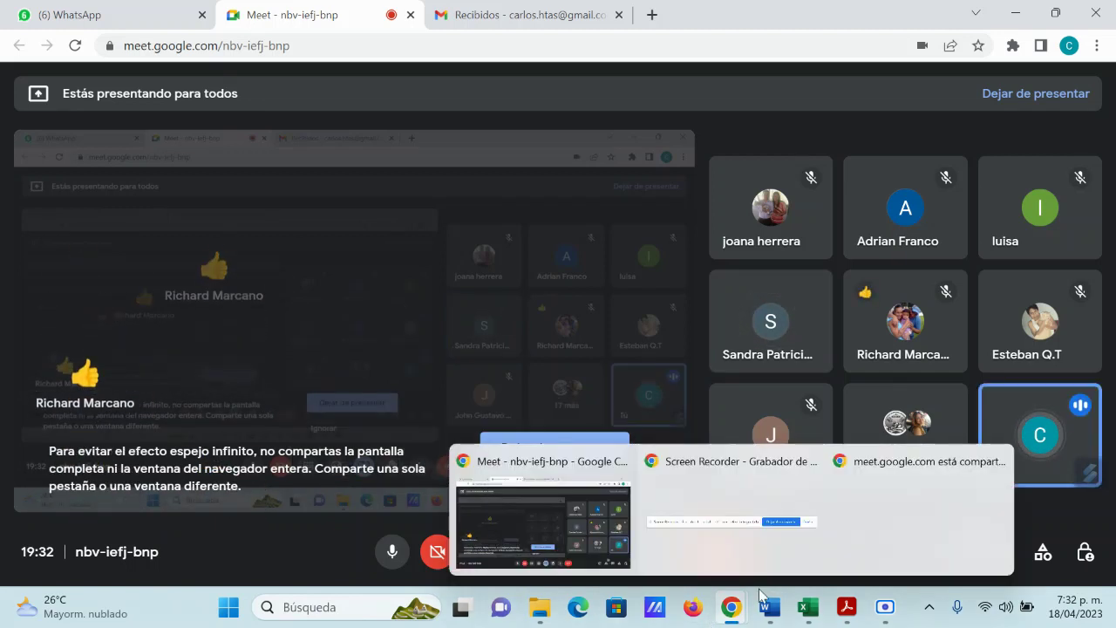
pyautogui.moveTo(811, 605)
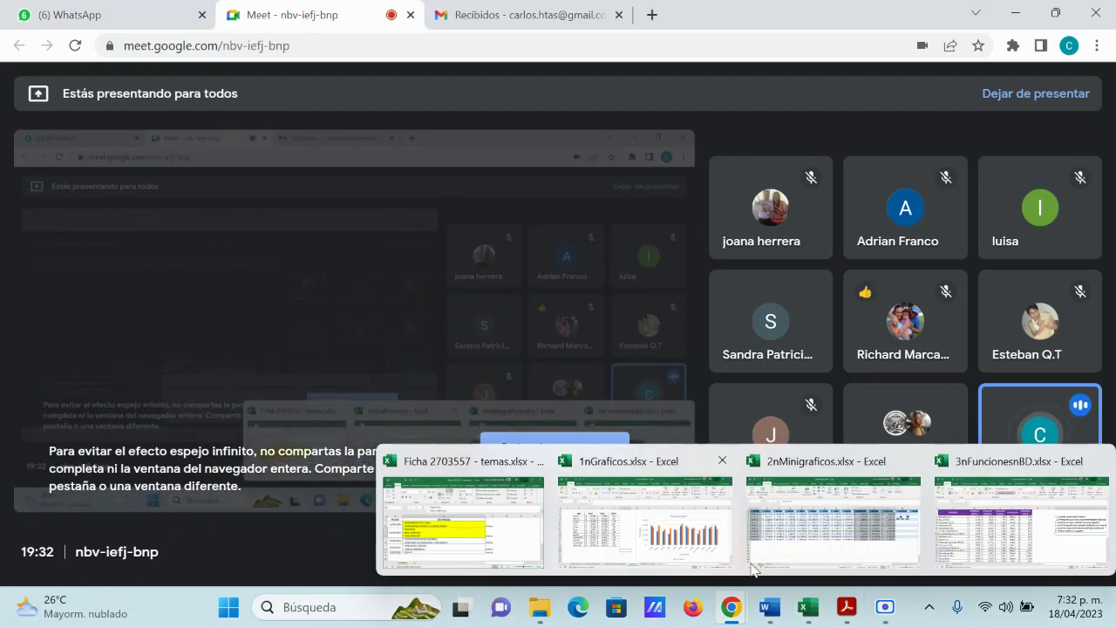
pyautogui.click(633, 513)
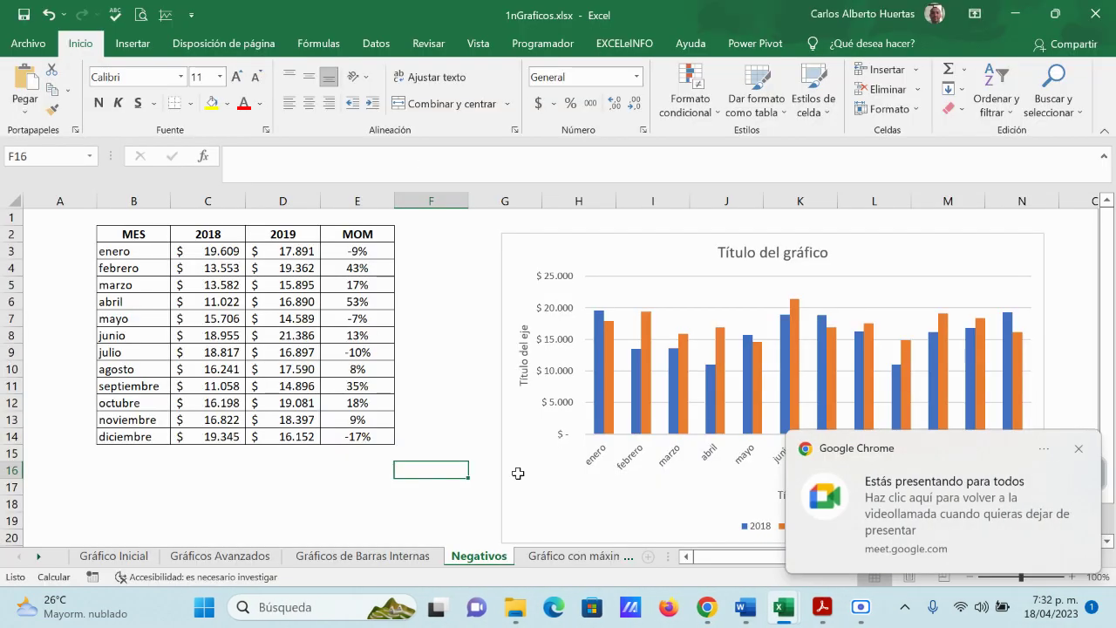
pyautogui.moveTo(783, 606)
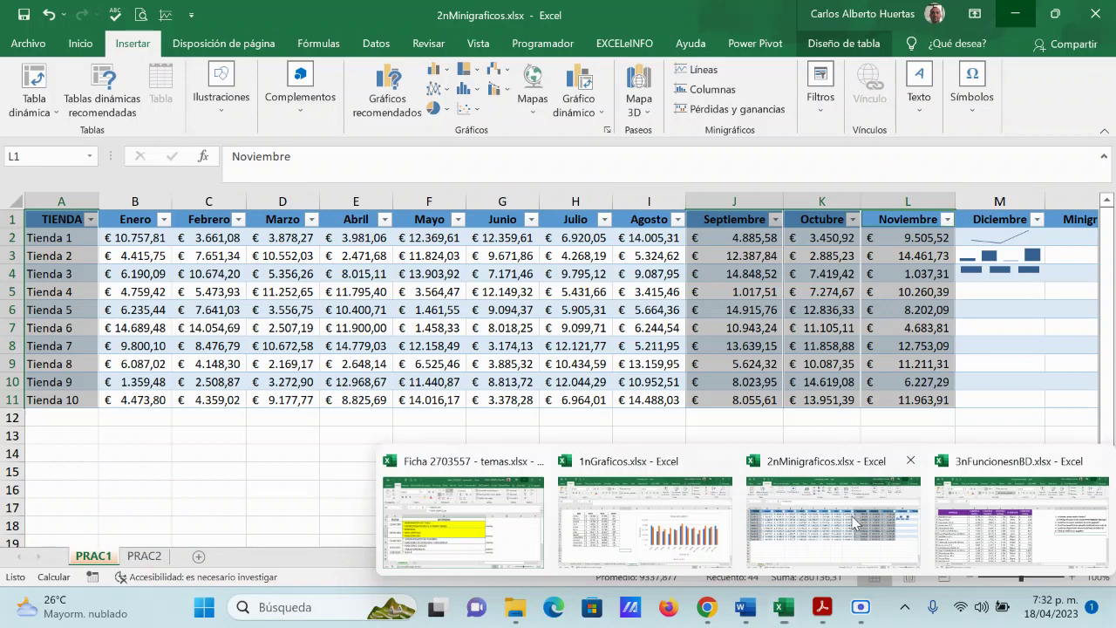
pyautogui.click(854, 522)
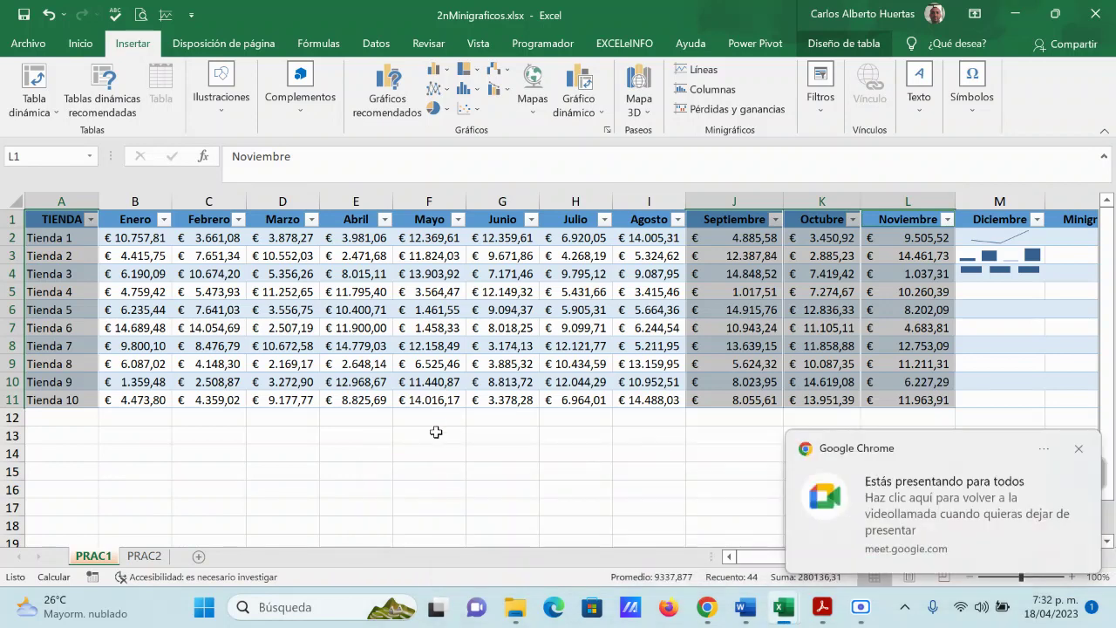
# Step: Dismiss the screen-sharing notification and examine the three sparklines in cells M2:M4
pyautogui.click(378, 468)
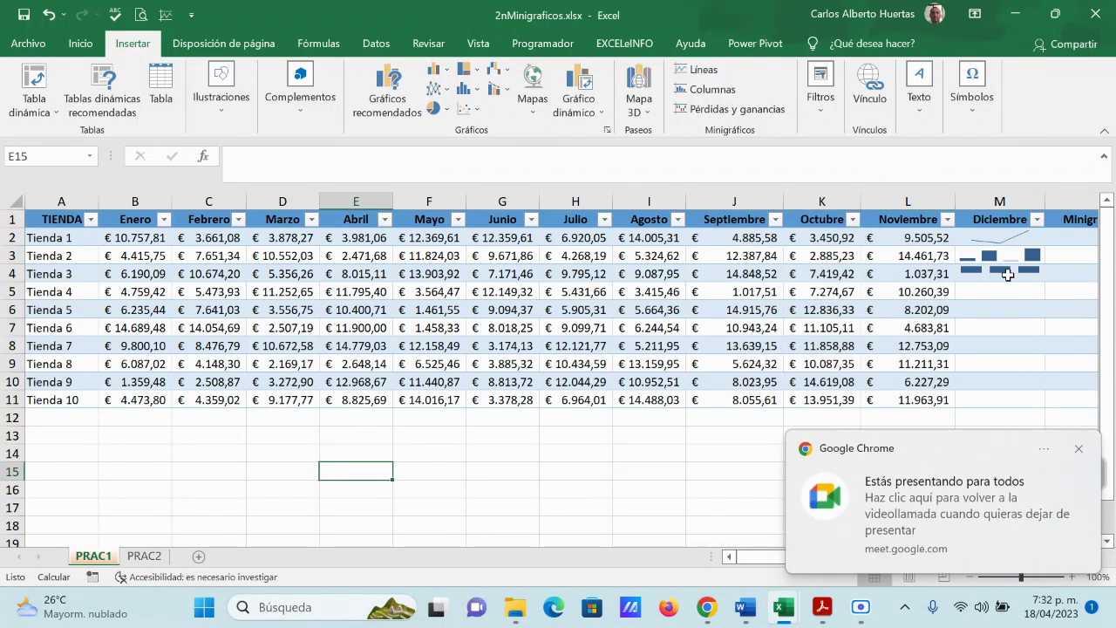
pyautogui.click(1090, 467)
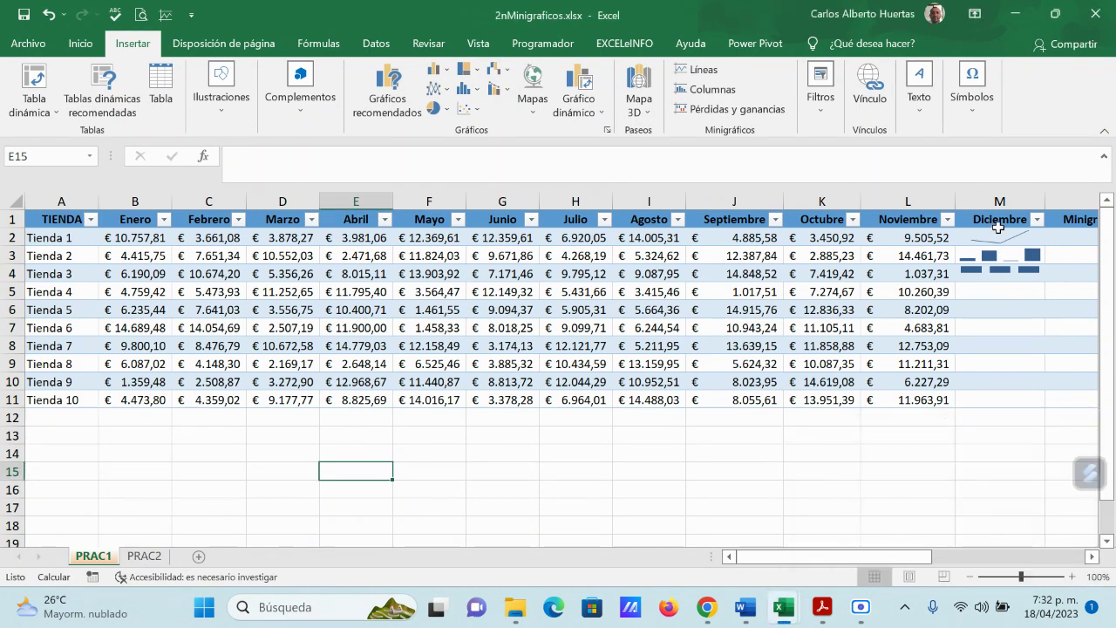
pyautogui.click(1001, 232)
pyautogui.moveTo(1001, 232); pyautogui.dragTo(1003, 273)
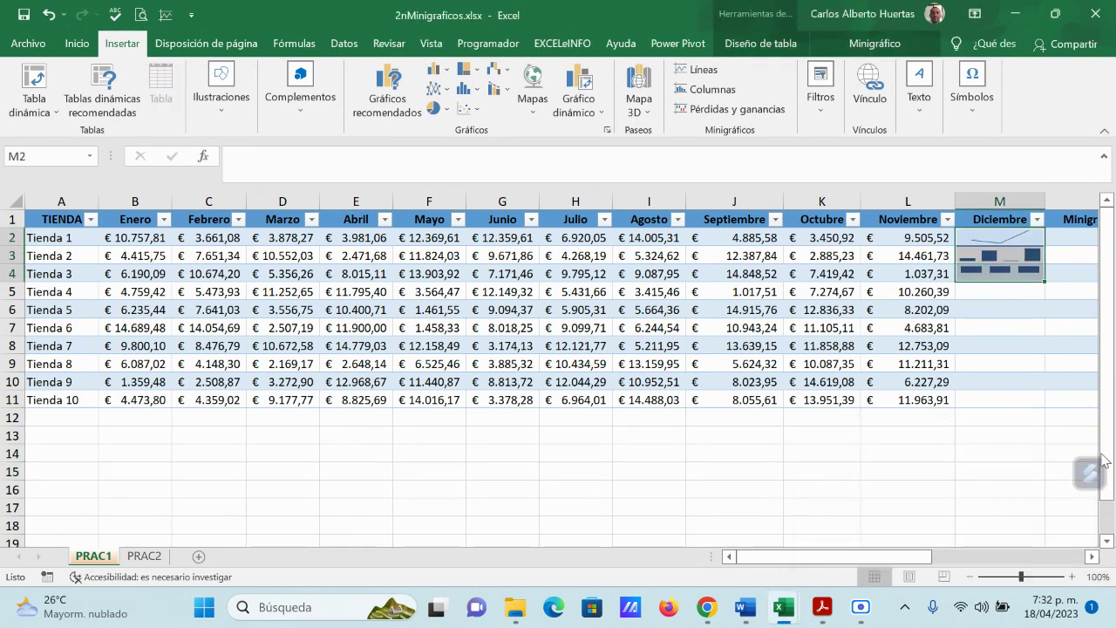
pyautogui.click(1008, 327)
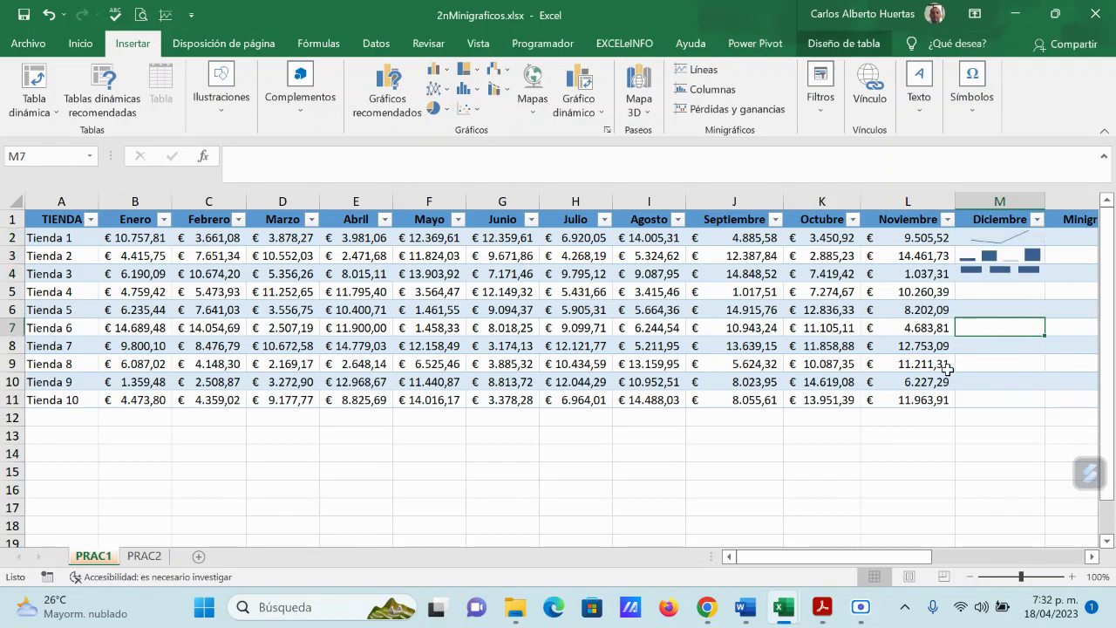
# Step: Compare the sparklines with the full-size chart in 1nGraficos.xlsx, returning to the PRAC1 sheet of 2nMinigraficos.xlsx
pyautogui.click(1014, 15)
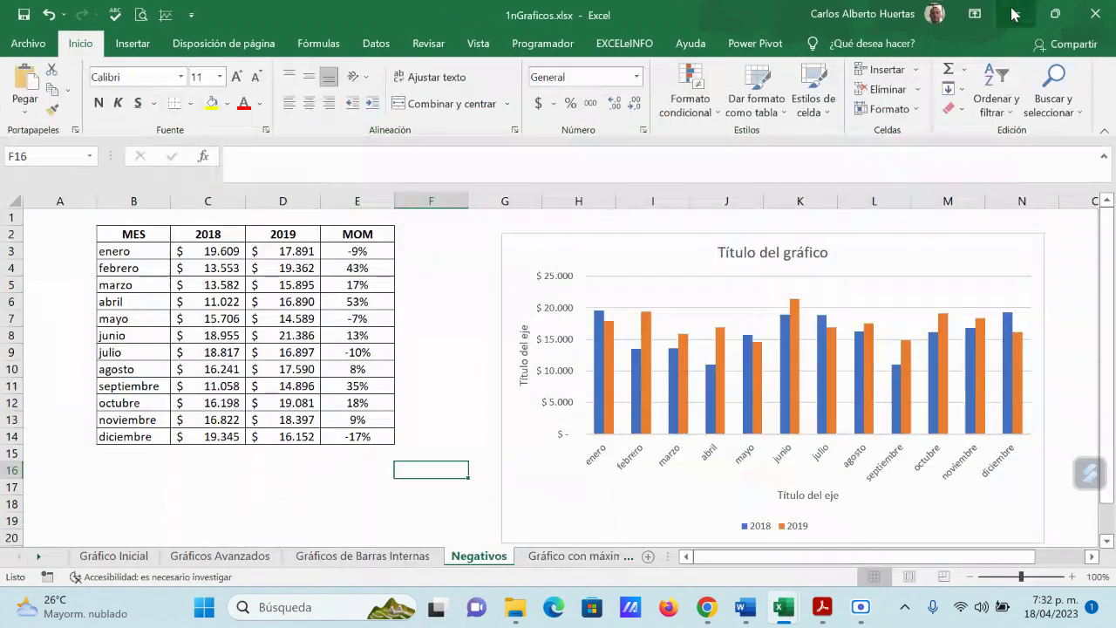
pyautogui.click(1017, 14)
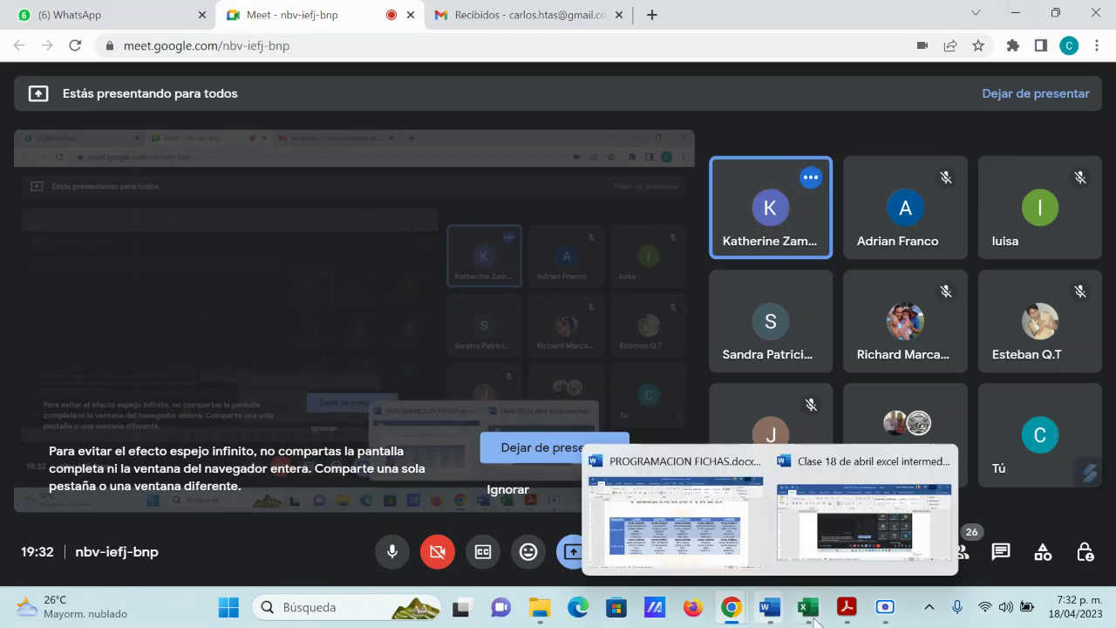
pyautogui.moveTo(809, 601)
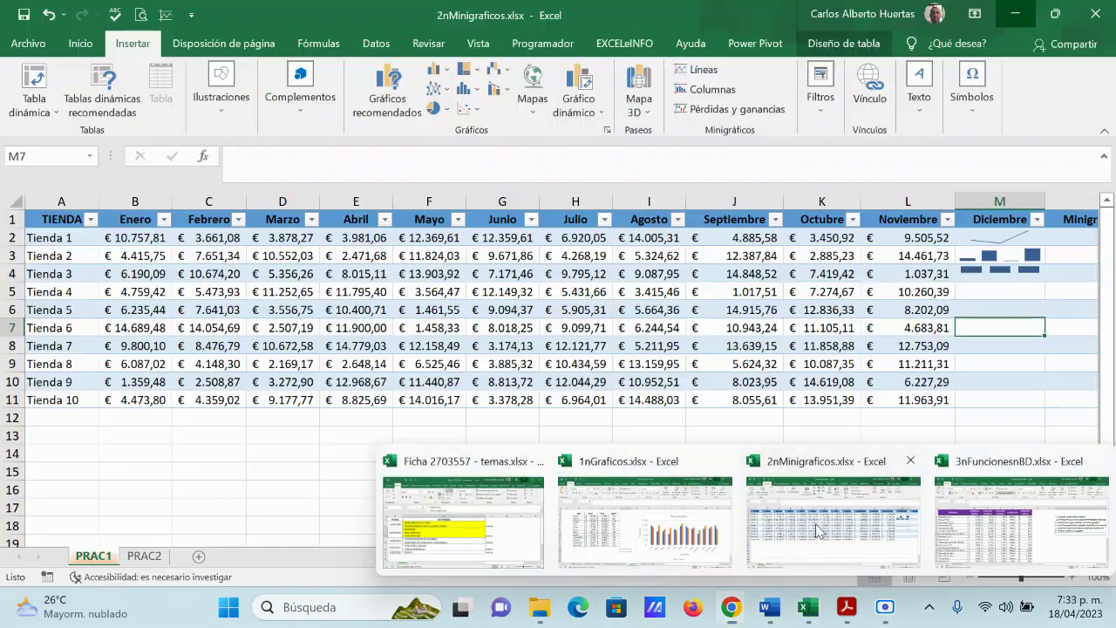
pyautogui.click(820, 528)
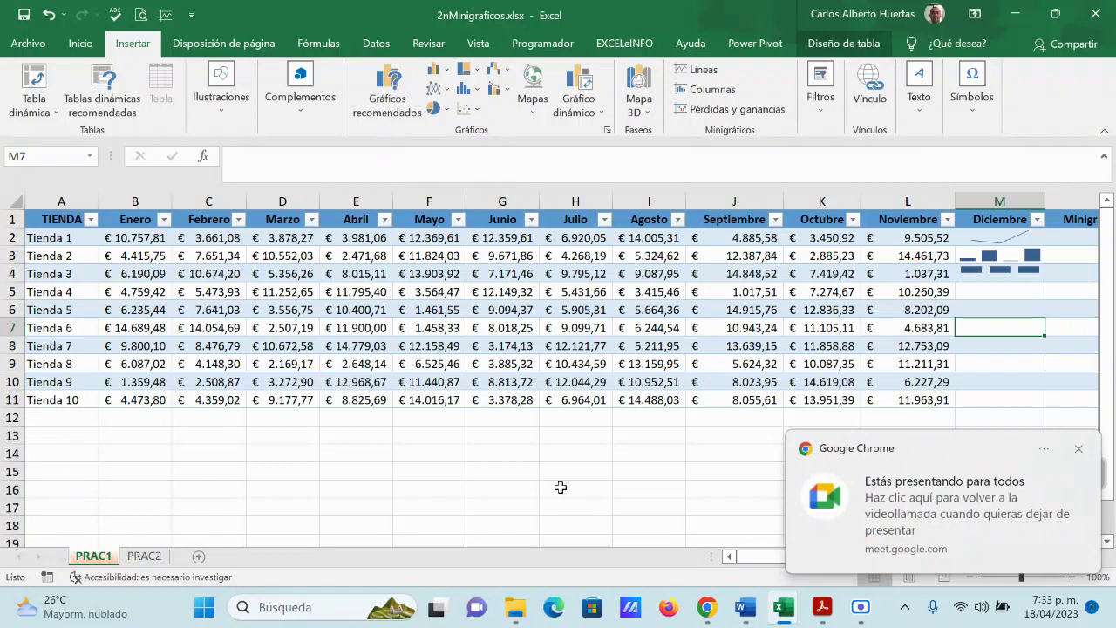
pyautogui.click(530, 469)
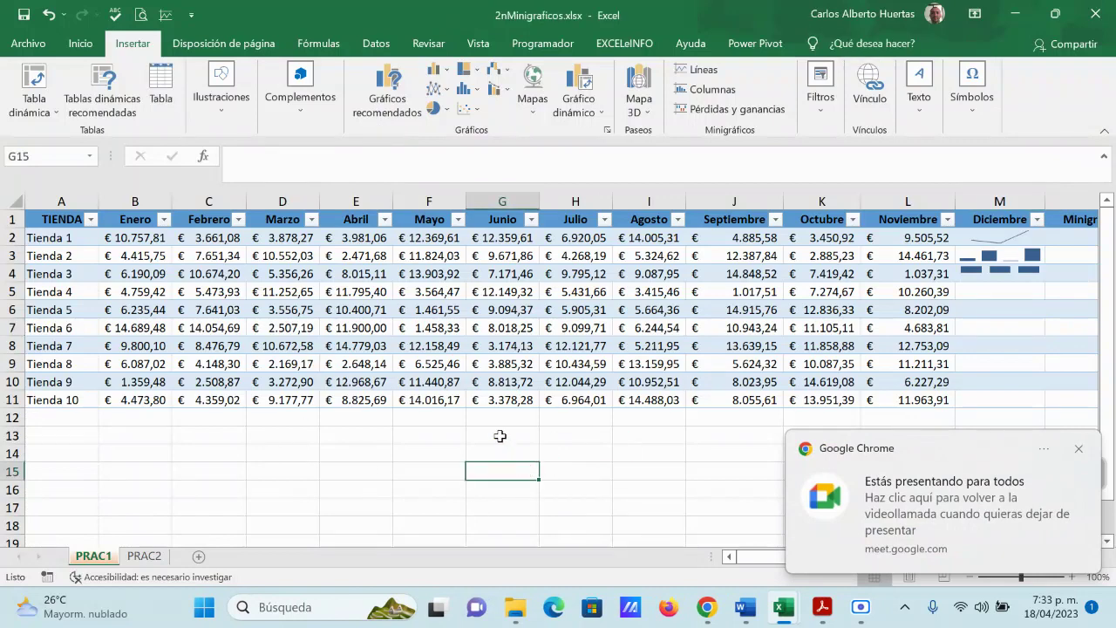
pyautogui.click(80, 43)
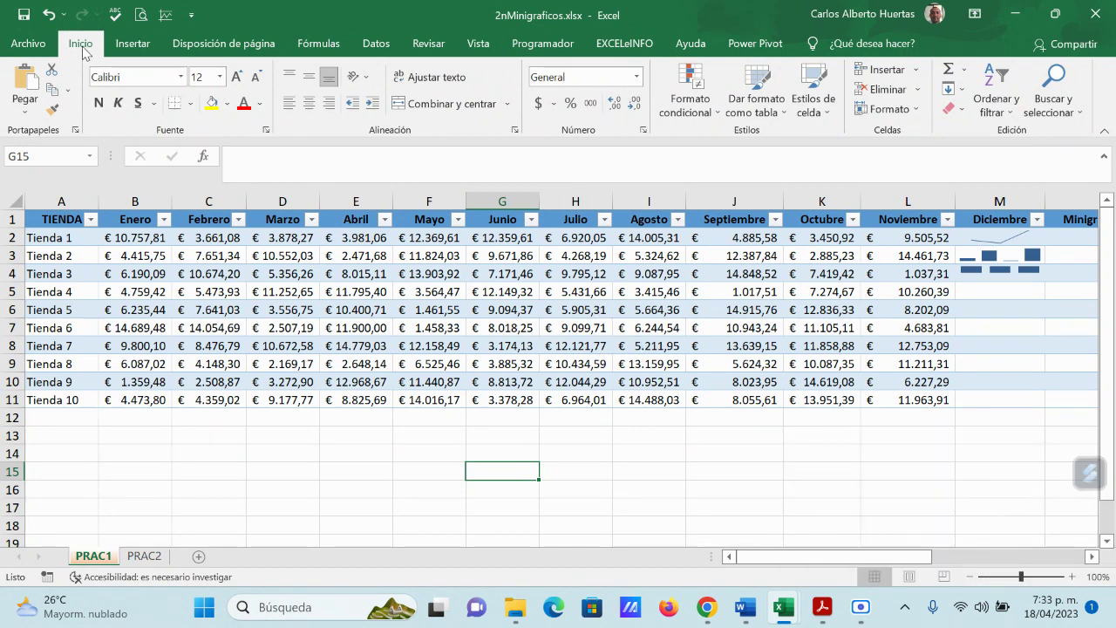
pyautogui.click(137, 48)
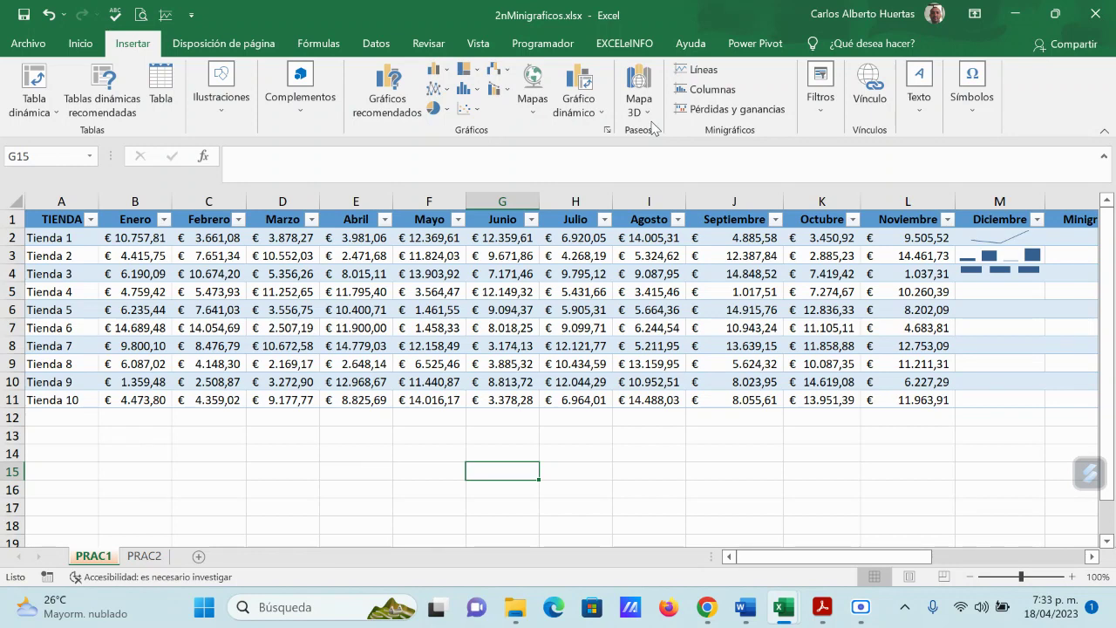
pyautogui.click(752, 53)
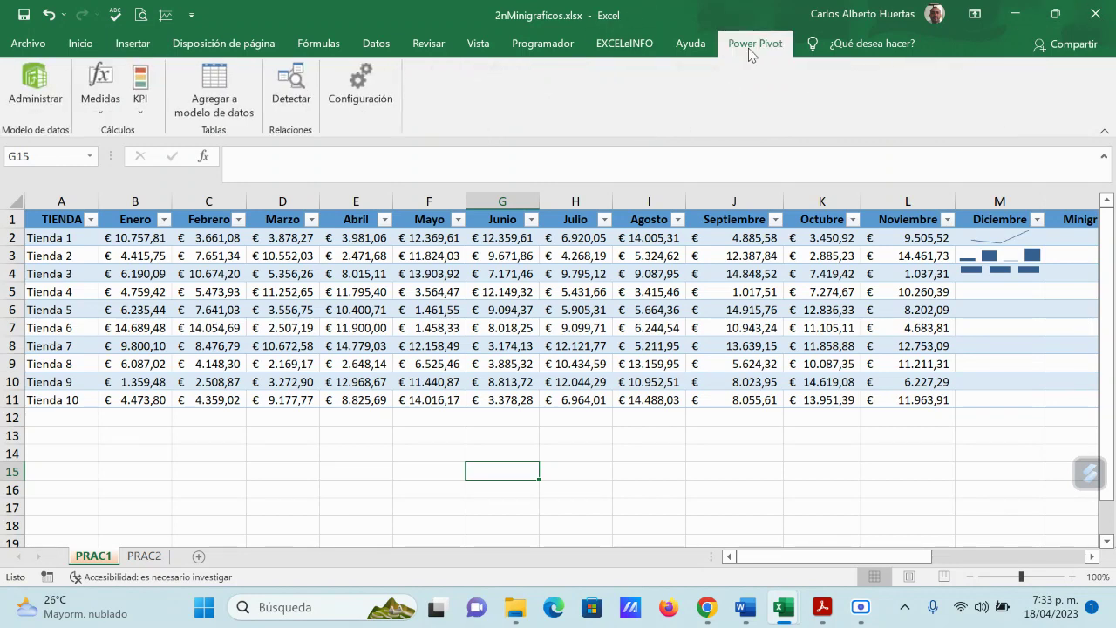
pyautogui.click(154, 47)
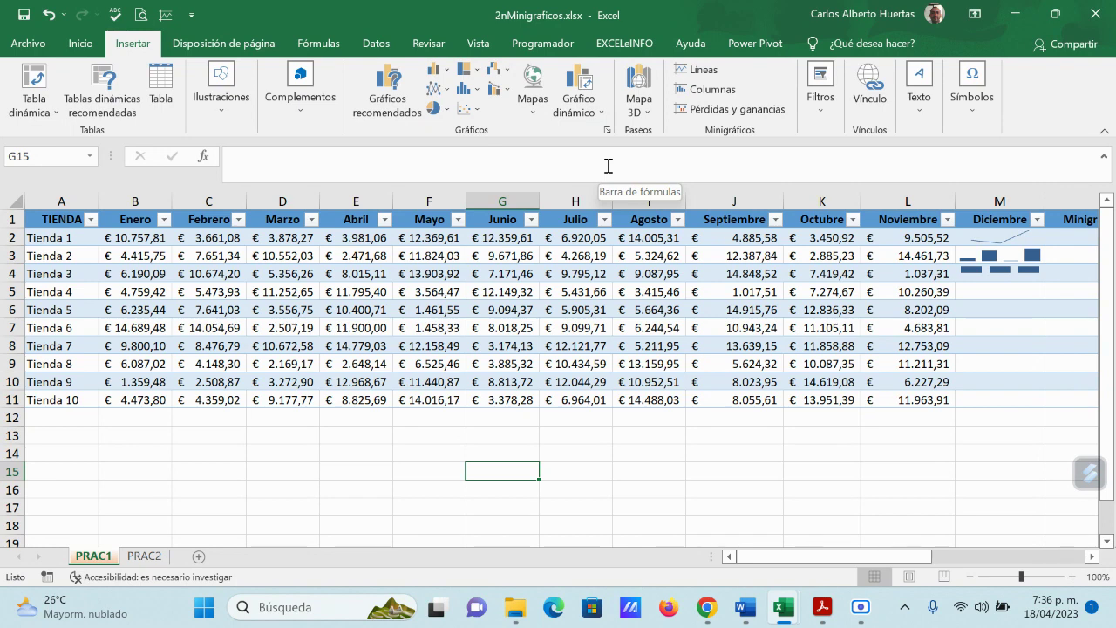
# Step: Review the line, column and win/loss sparklines in M2:M4, finishing on the column sparkline in M3
pyautogui.moveTo(1026, 238); pyautogui.dragTo(1003, 275)
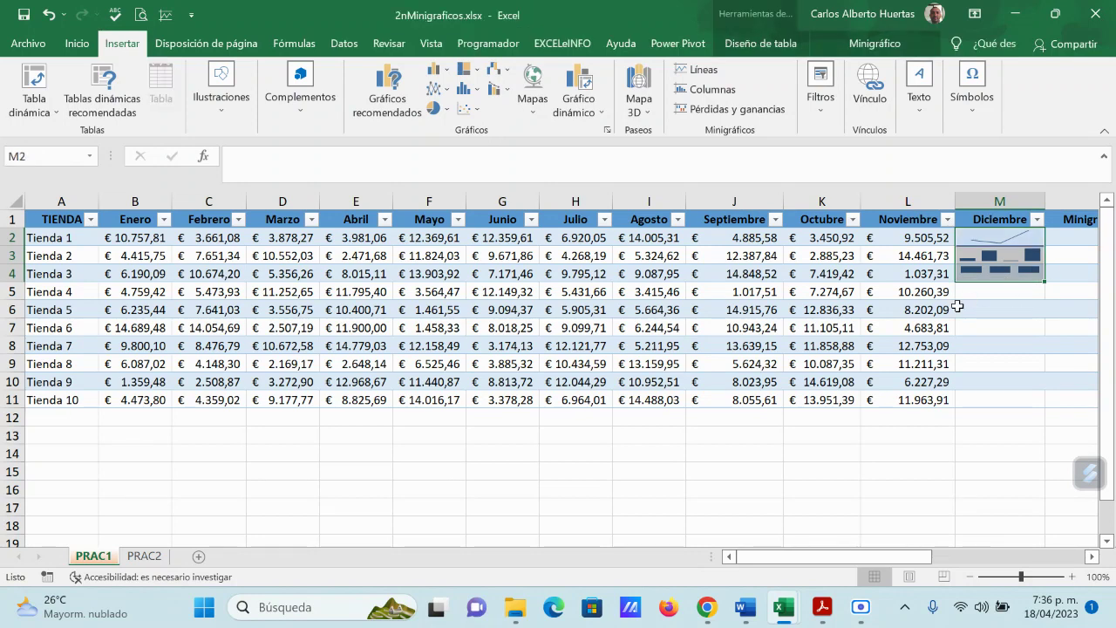
pyautogui.click(989, 293)
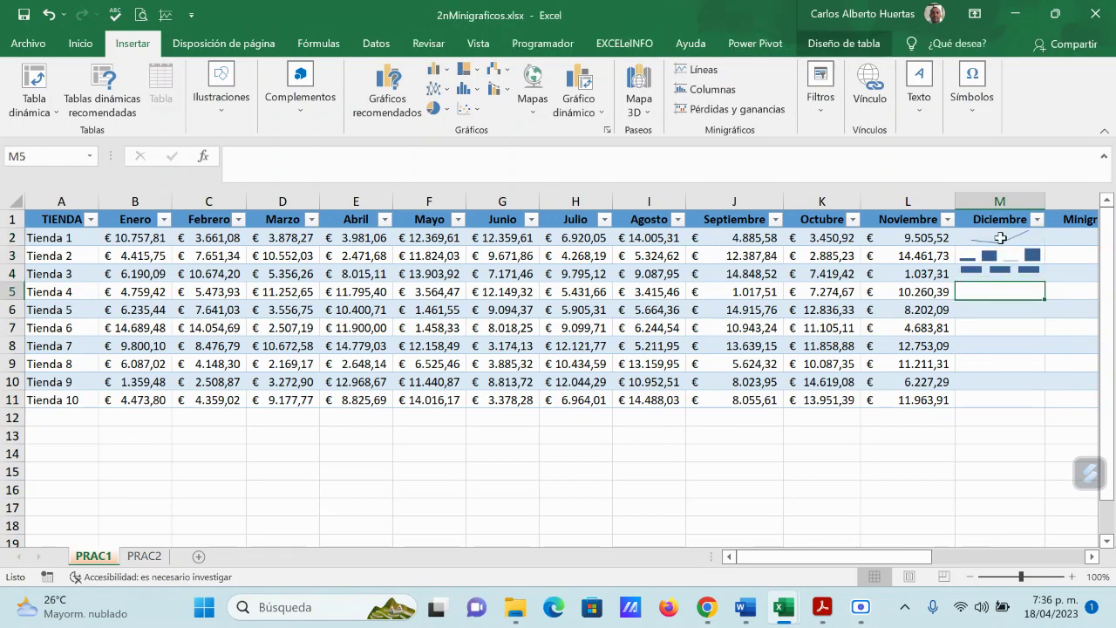
pyautogui.moveTo(1001, 234); pyautogui.dragTo(1000, 272)
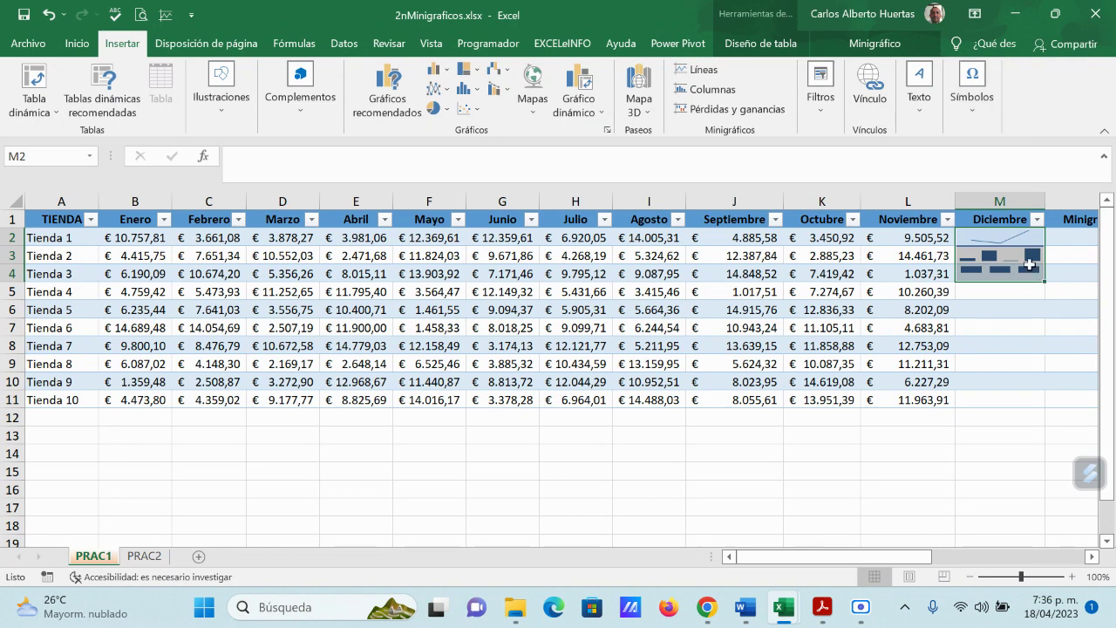
pyautogui.click(1012, 256)
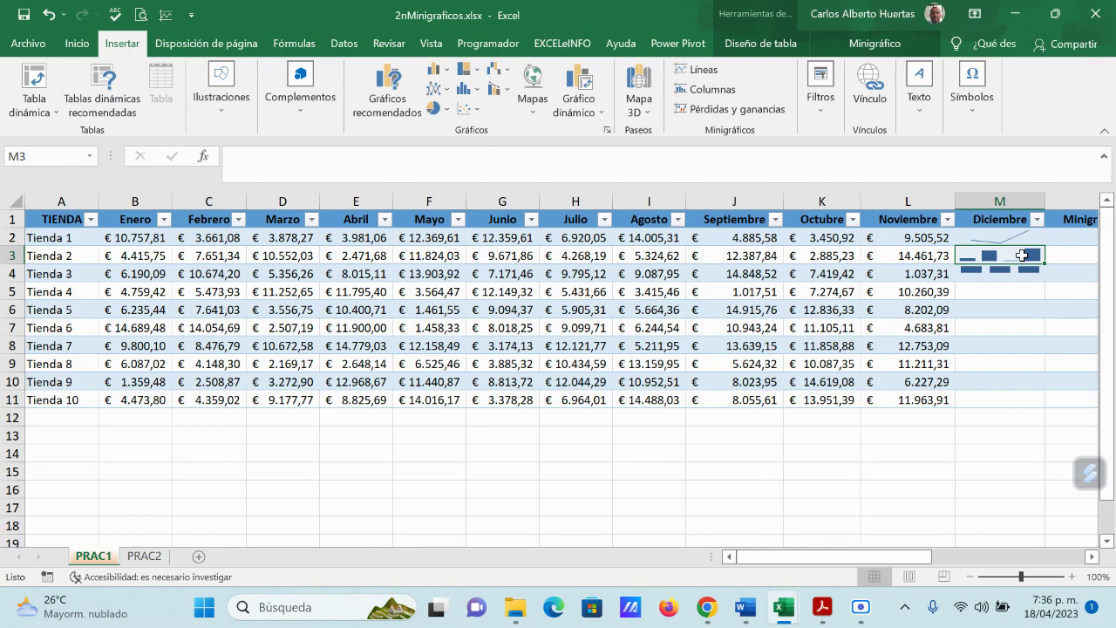
pyautogui.click(1014, 13)
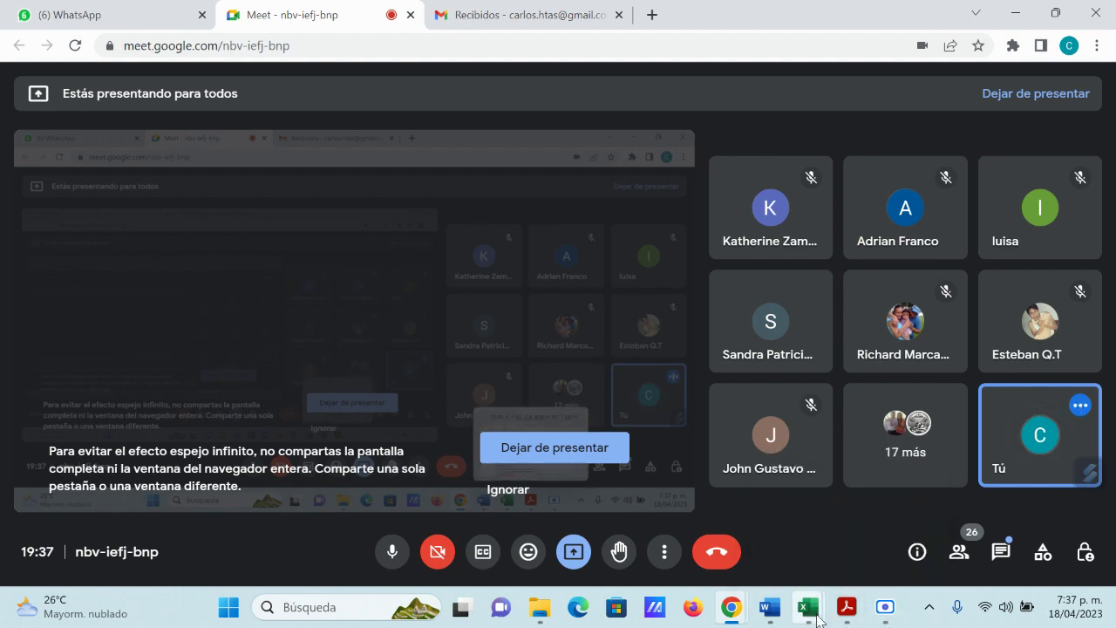
pyautogui.moveTo(808, 610)
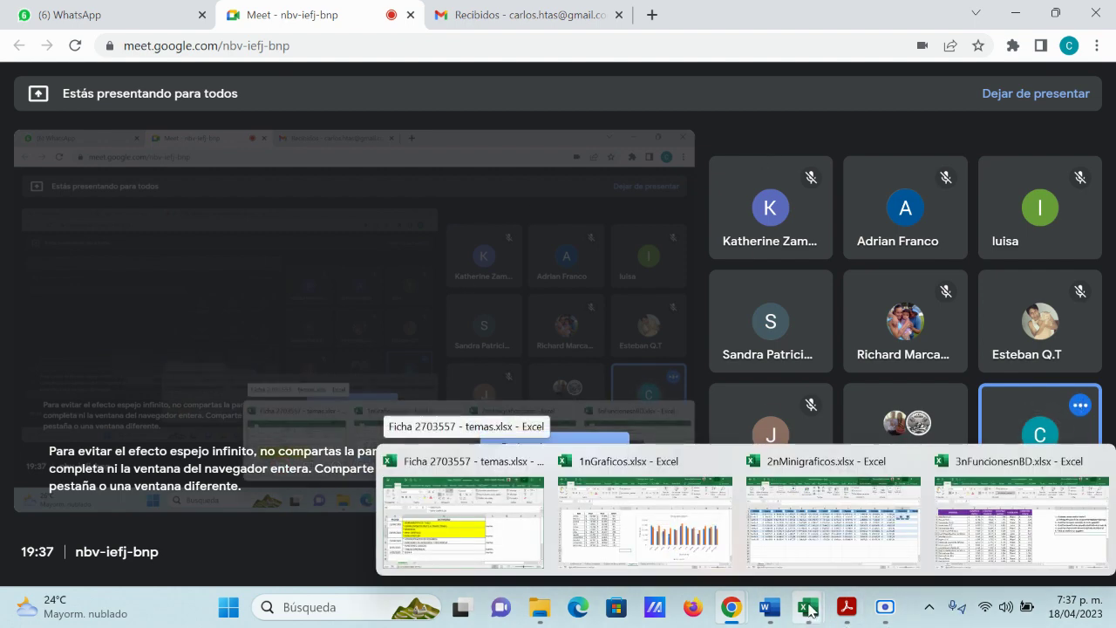
pyautogui.click(809, 607)
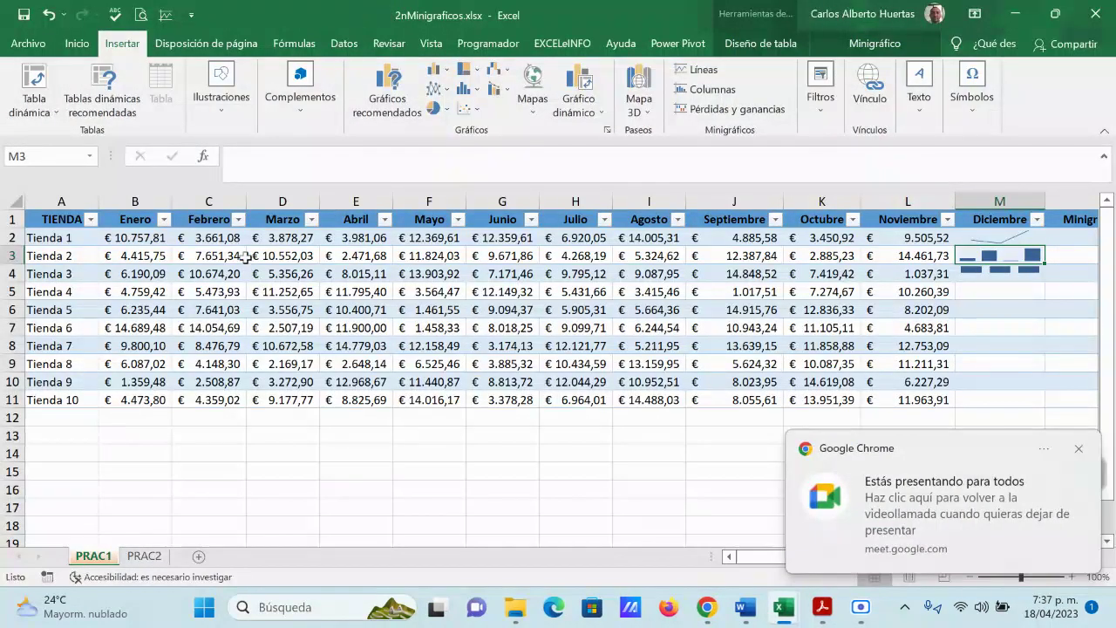
# Step: Open the Excel options and view the Trust Center, add-ins, quick access toolbar and ribbon customization categories
pyautogui.click(29, 44)
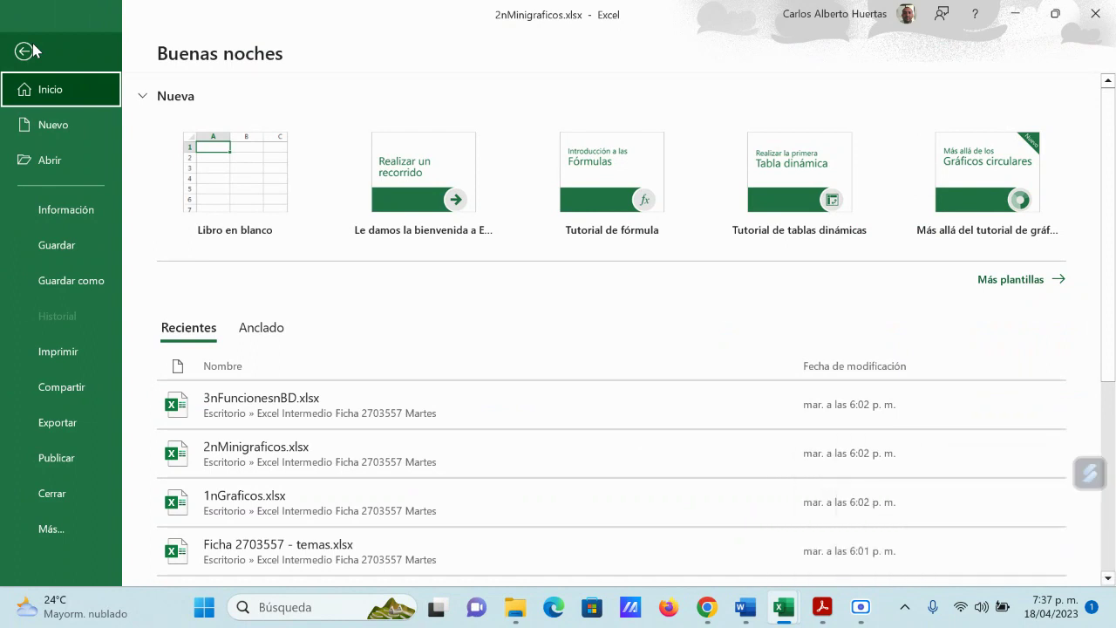
pyautogui.click(58, 528)
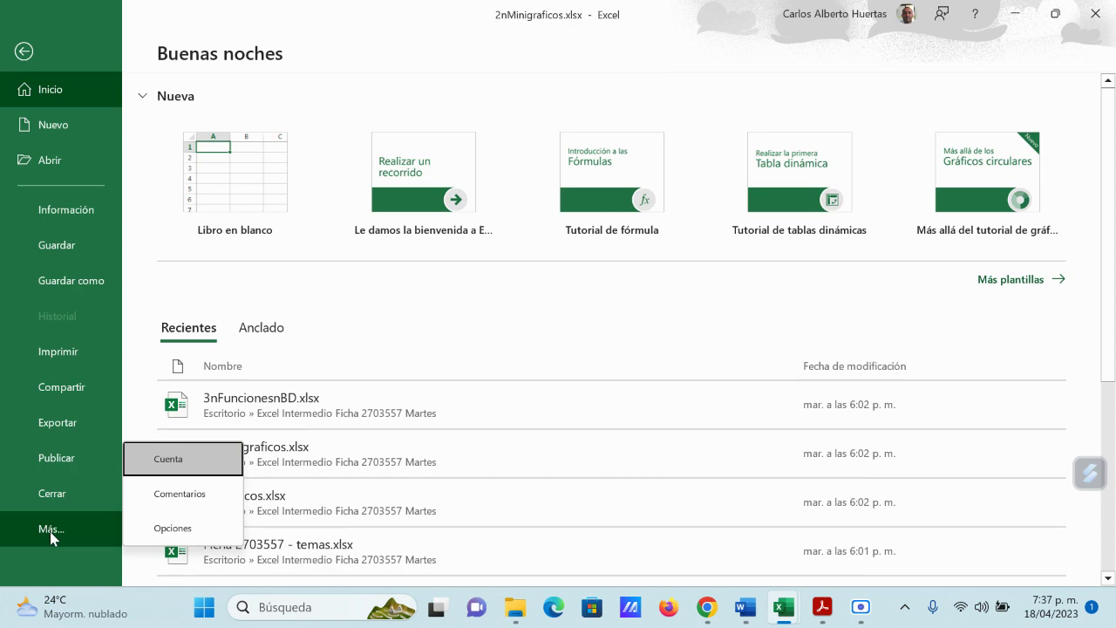
pyautogui.click(167, 529)
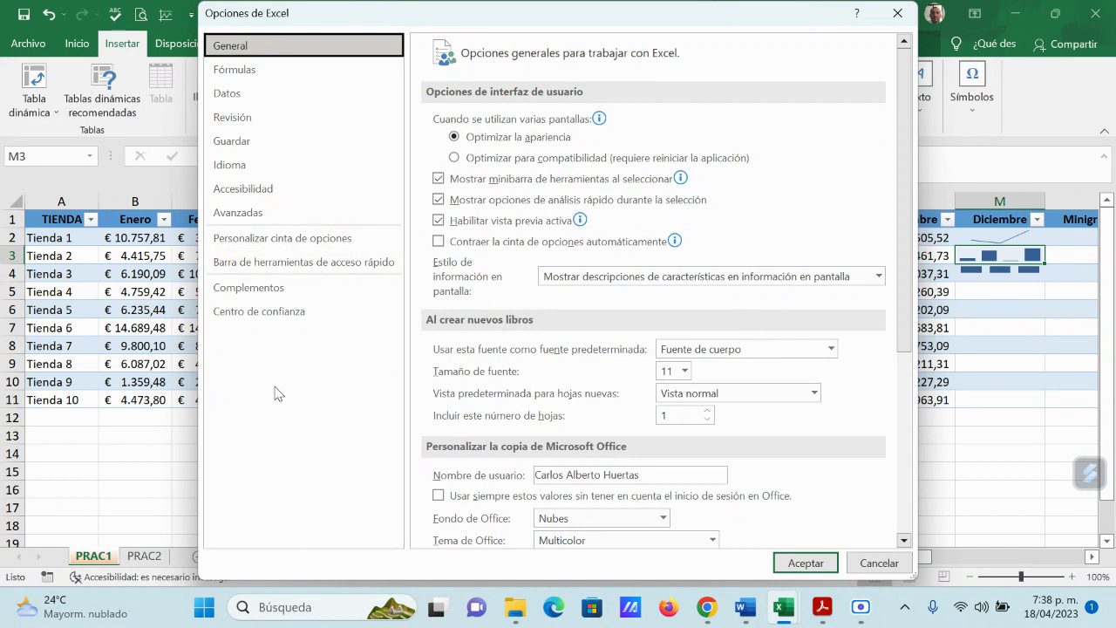
pyautogui.click(264, 316)
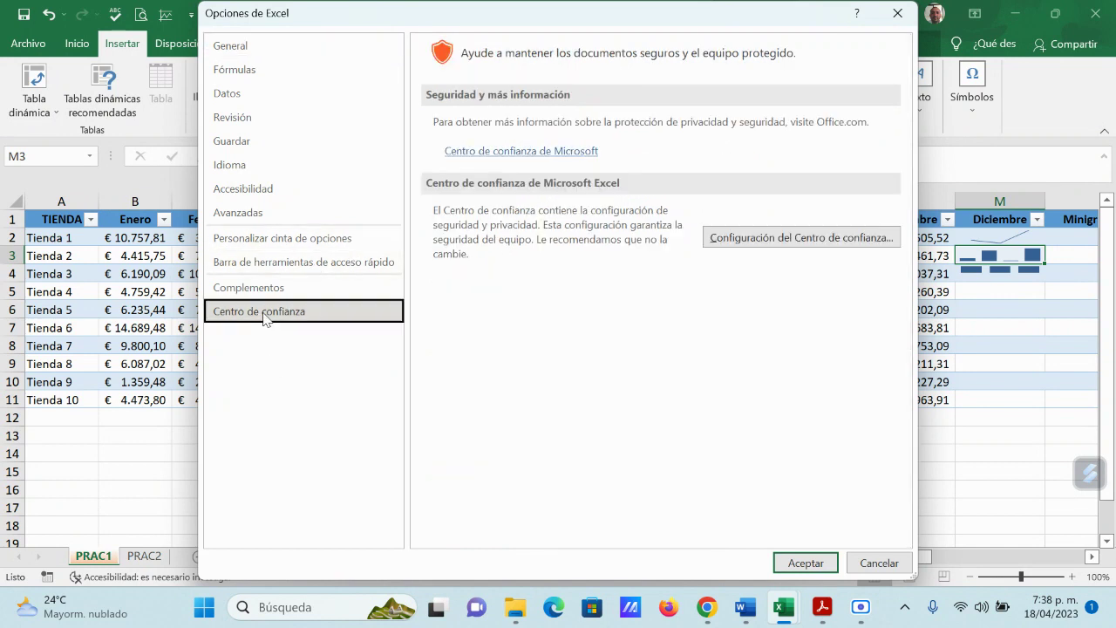
pyautogui.click(259, 291)
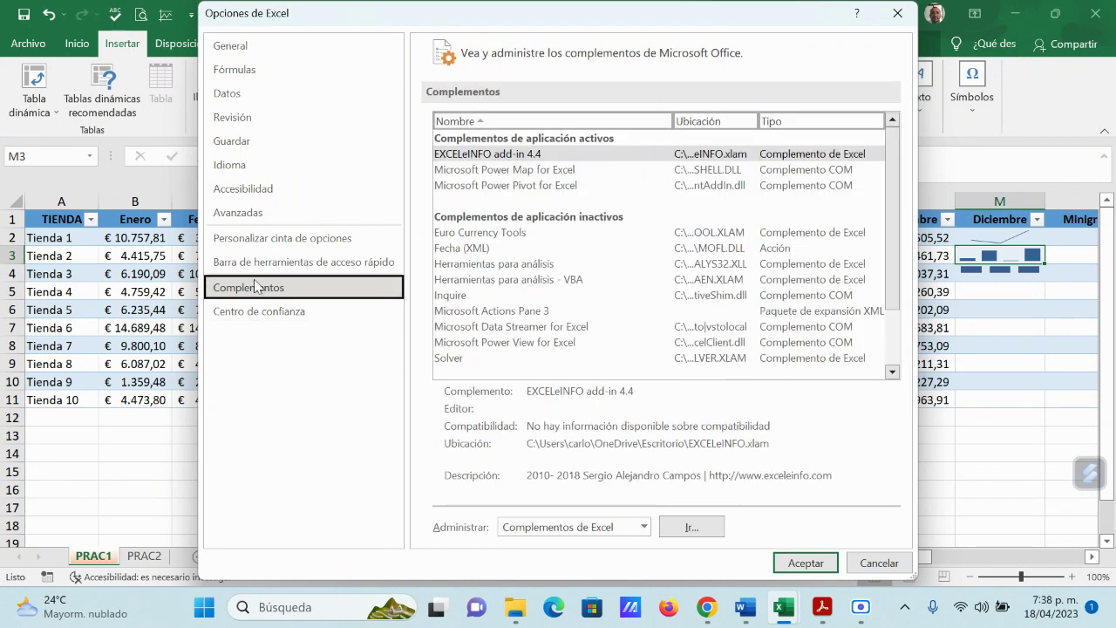
pyautogui.click(255, 265)
pyautogui.click(251, 237)
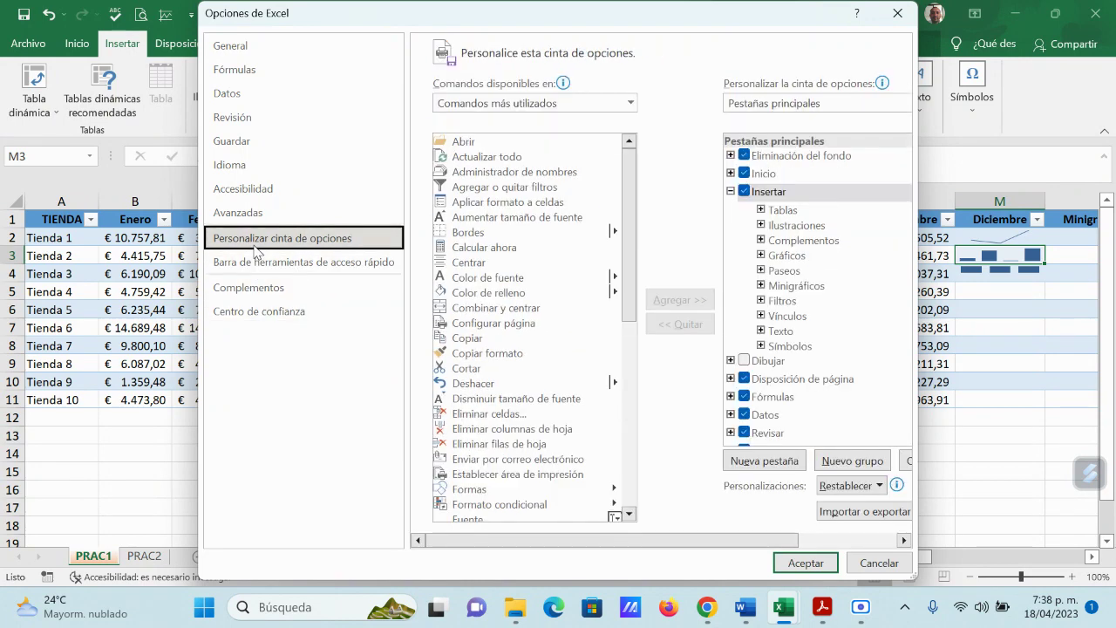
# Step: Look through the remaining Excel options categories from Avanzadas up to General, and close the dialog without changes
pyautogui.click(250, 213)
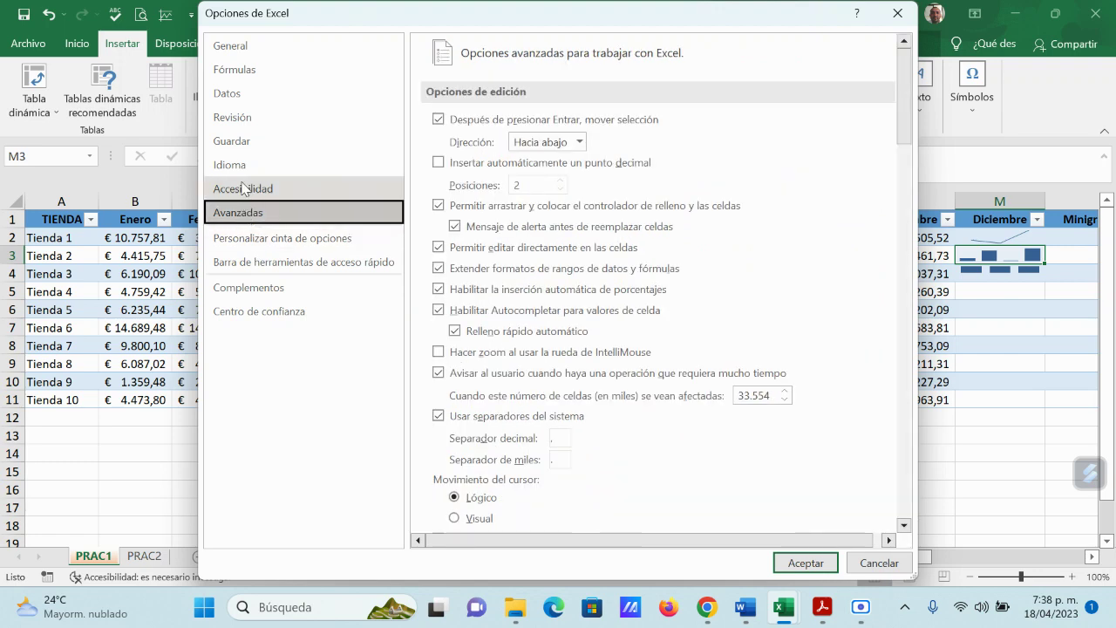
pyautogui.click(244, 189)
pyautogui.click(240, 163)
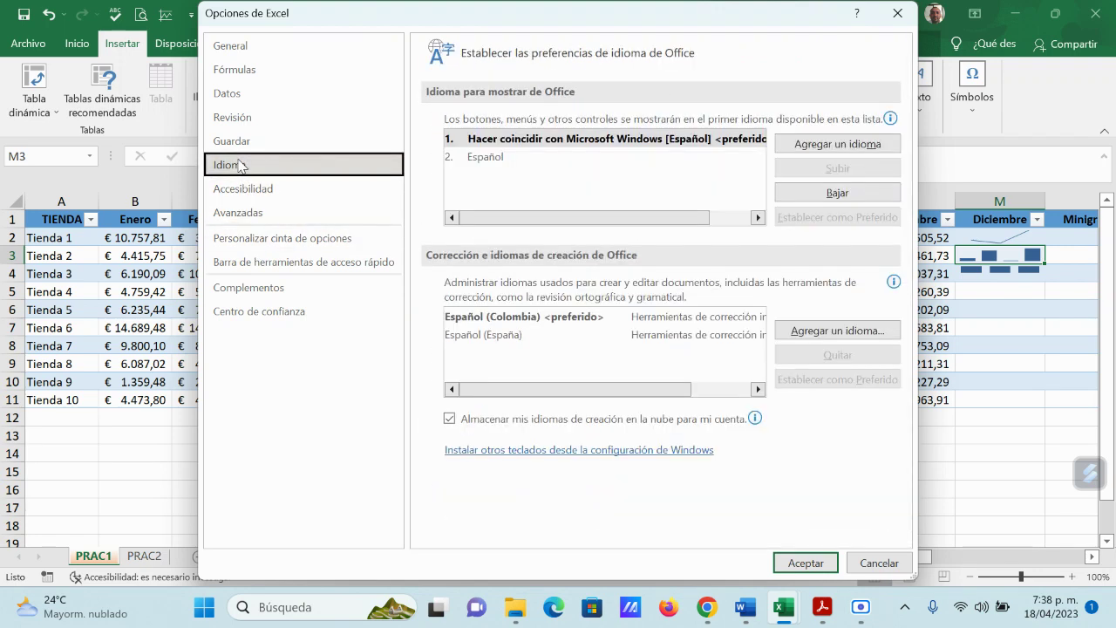
pyautogui.click(236, 141)
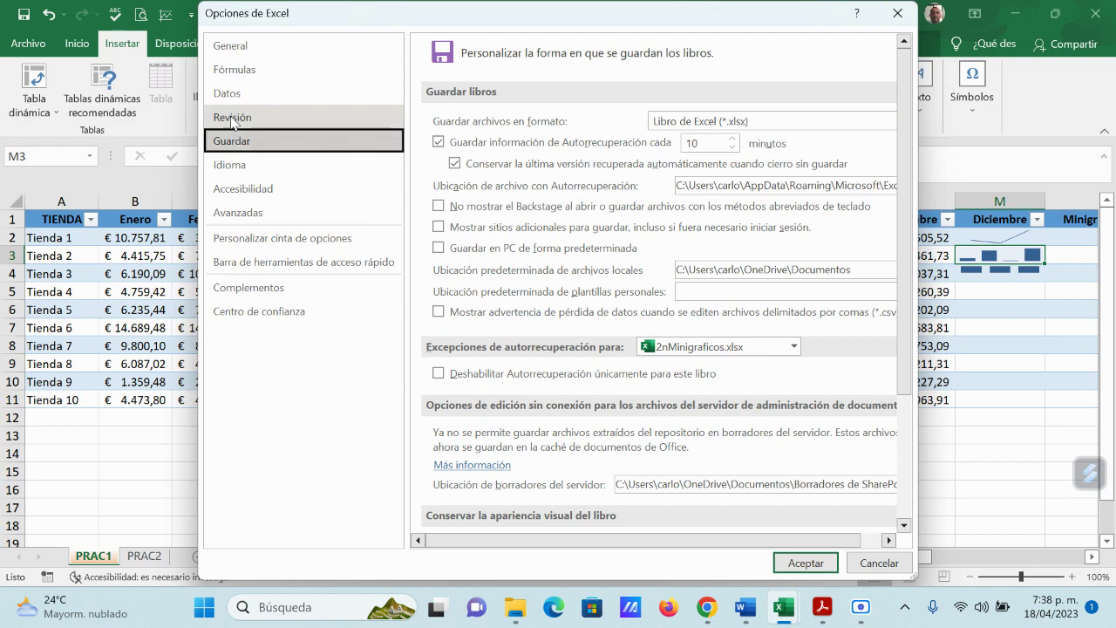
pyautogui.click(233, 120)
pyautogui.click(231, 92)
pyautogui.click(229, 72)
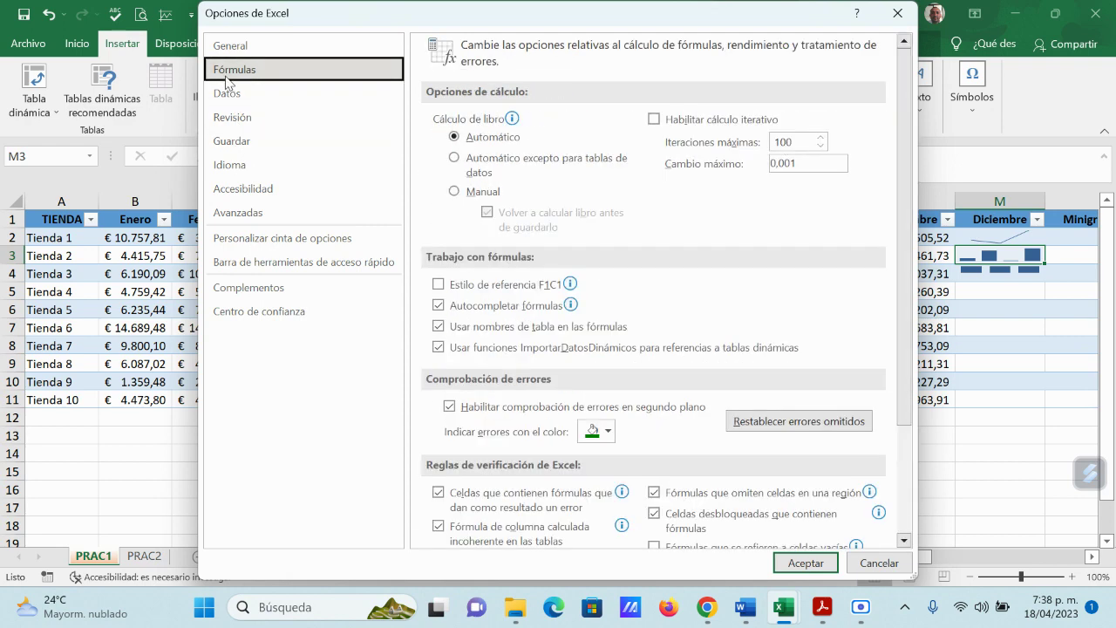
pyautogui.click(227, 49)
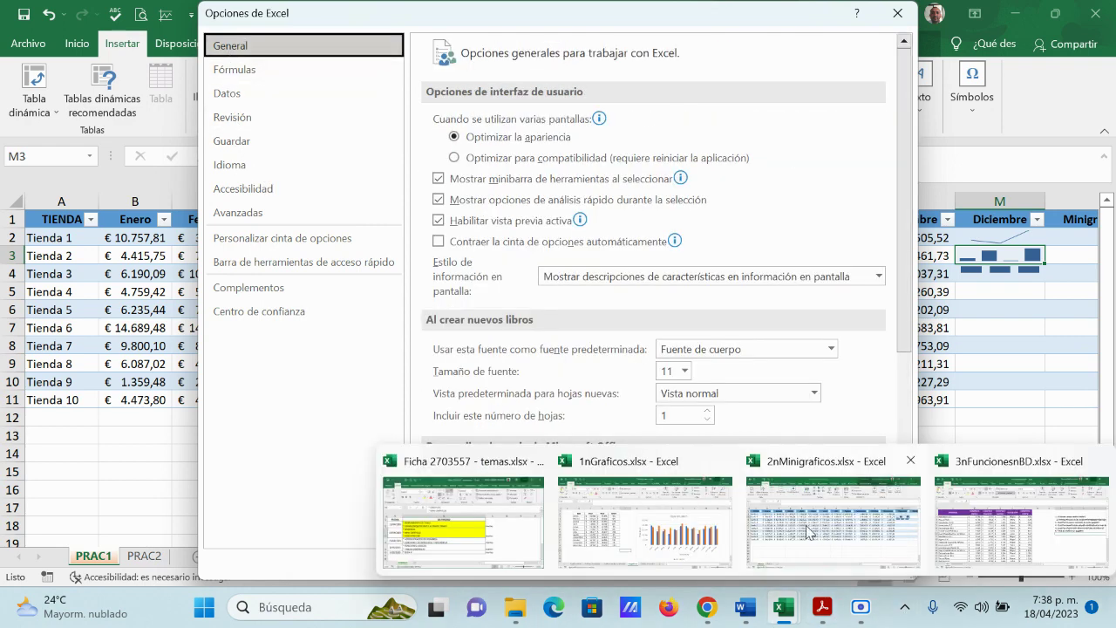
pyautogui.press('Escape')
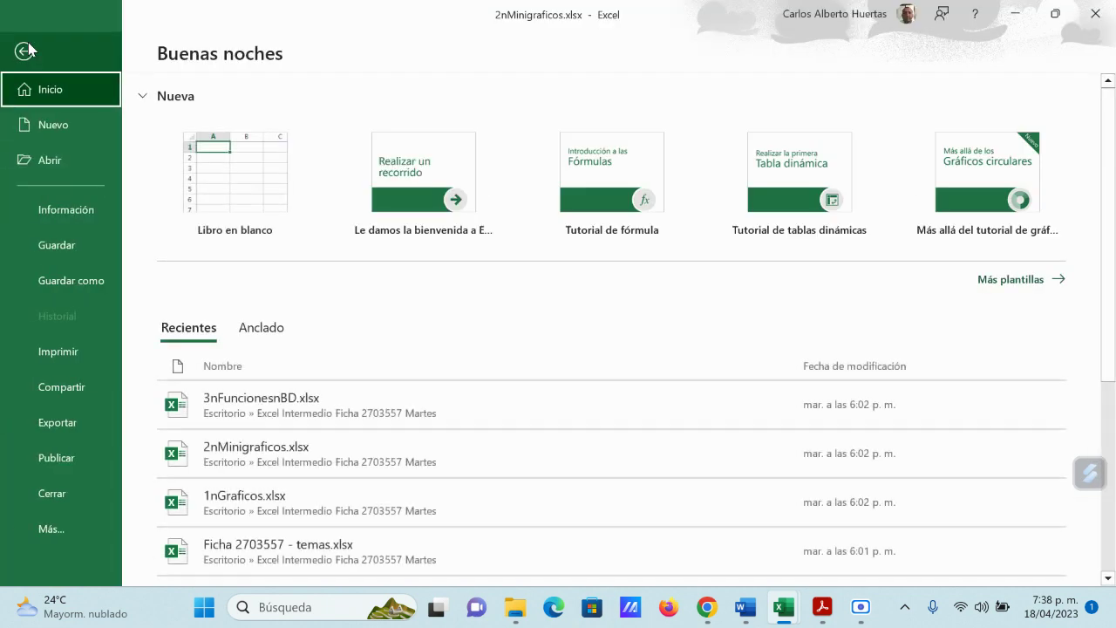
# Step: Show where Cuenta, Comentarios and Opciones are found among the additional file commands, and minimize the workbook window
pyautogui.click(64, 528)
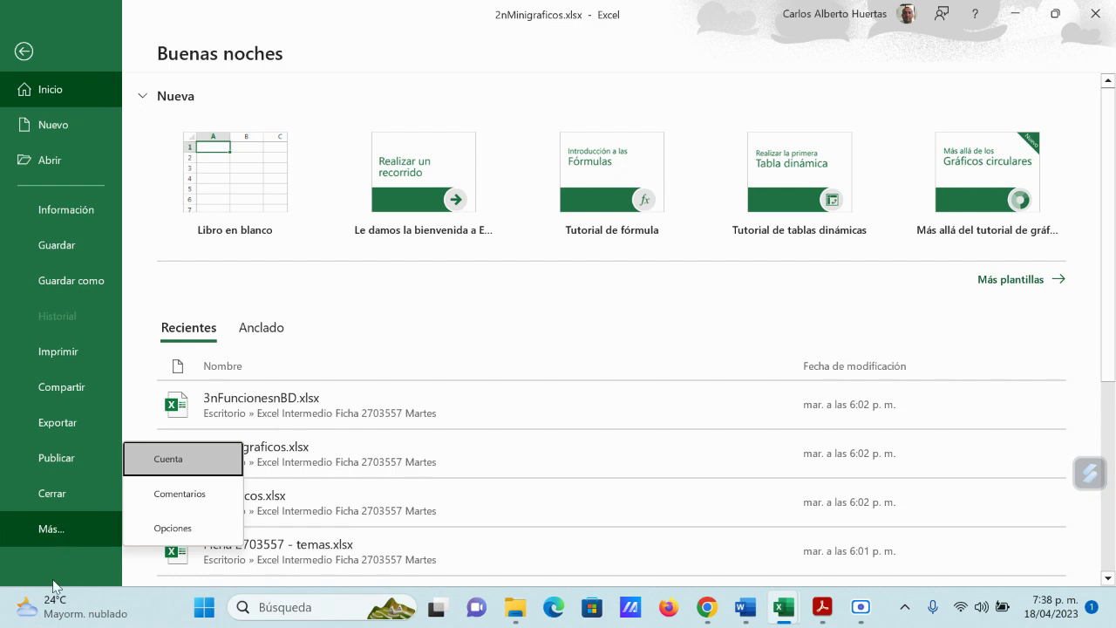
pyautogui.click(65, 558)
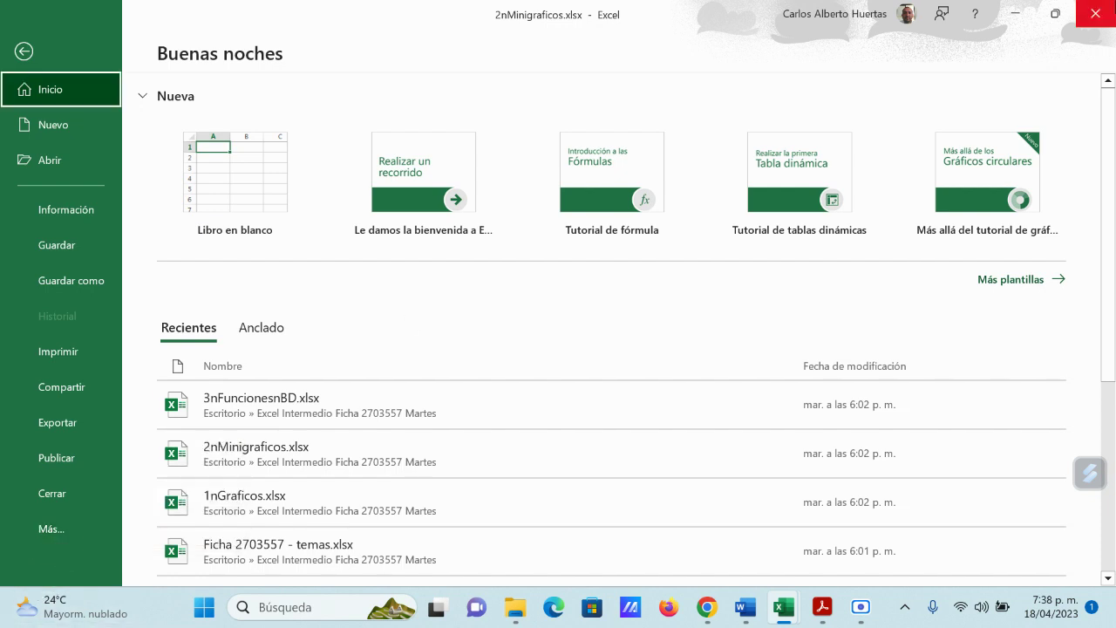
pyautogui.click(1014, 12)
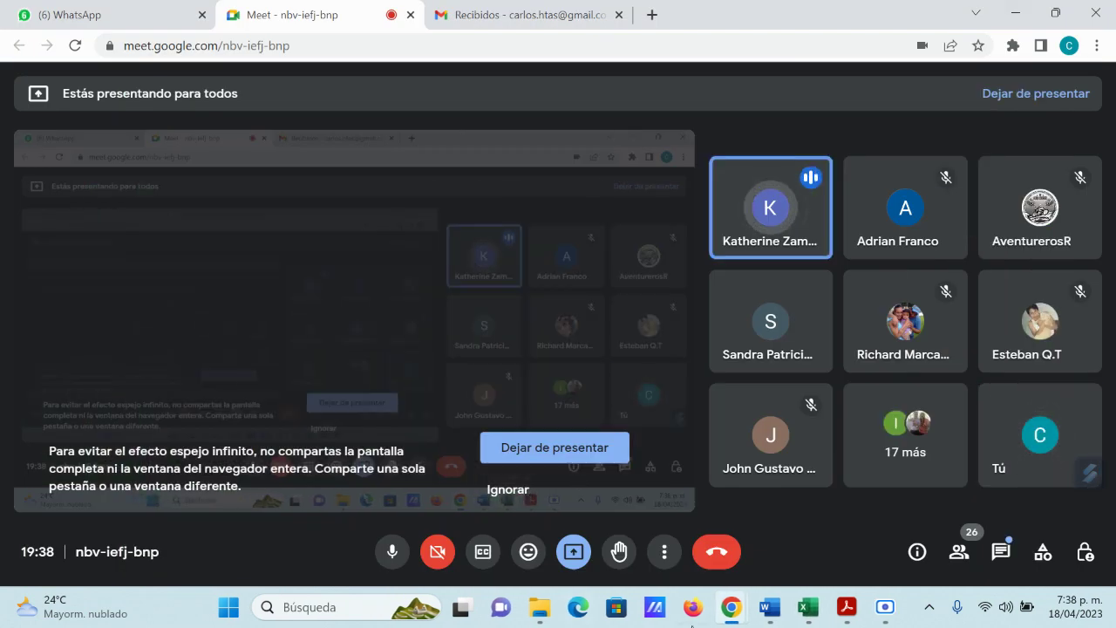
# Step: Stop presenting in the Google Meet call, read the participants' chat messages and close the chat
pyautogui.click(572, 448)
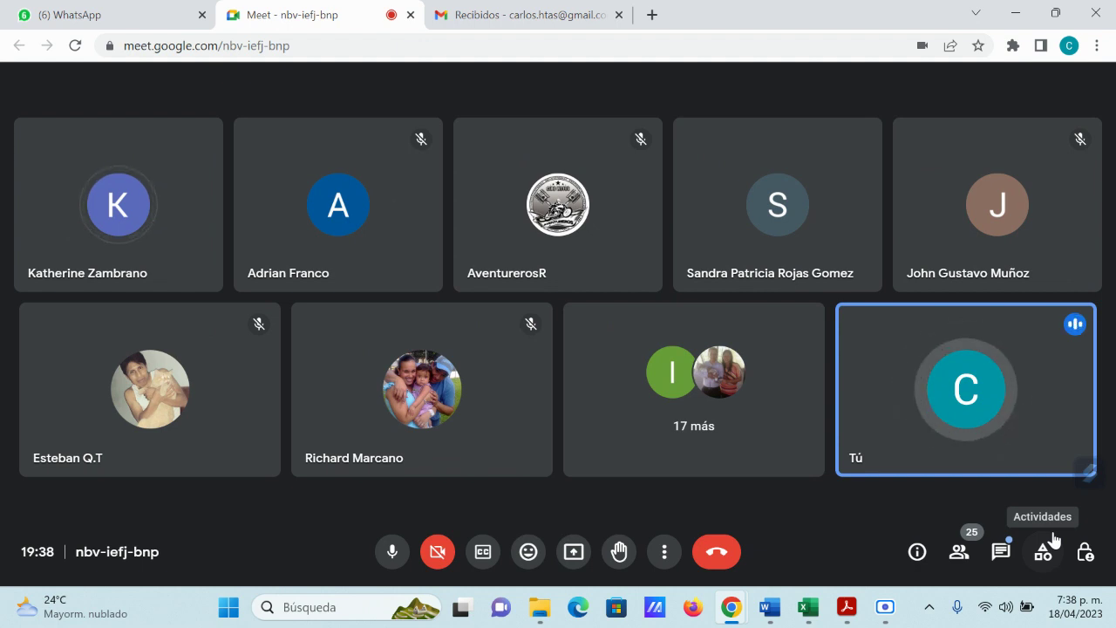
pyautogui.click(1000, 552)
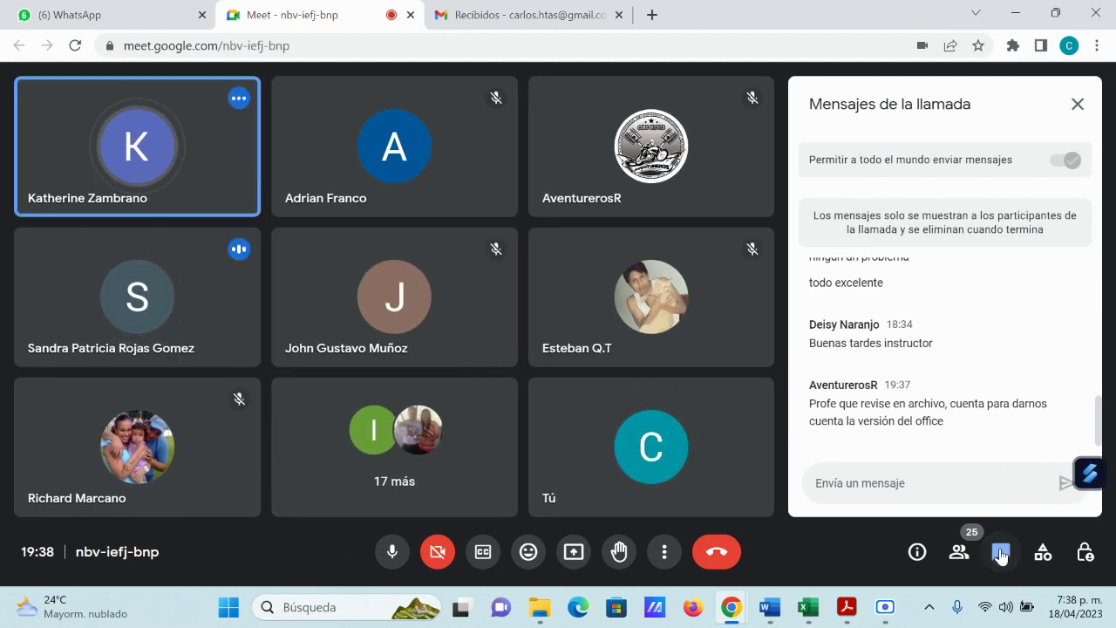
pyautogui.click(1077, 105)
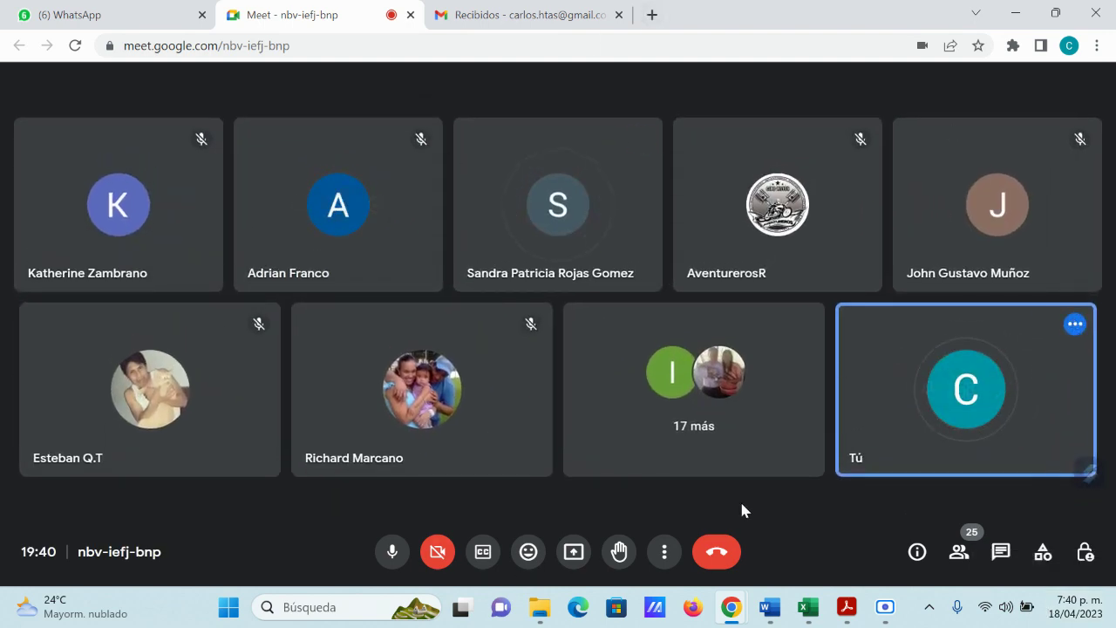
# Step: Present the entire screen to the Google Meet call again
pyautogui.click(574, 551)
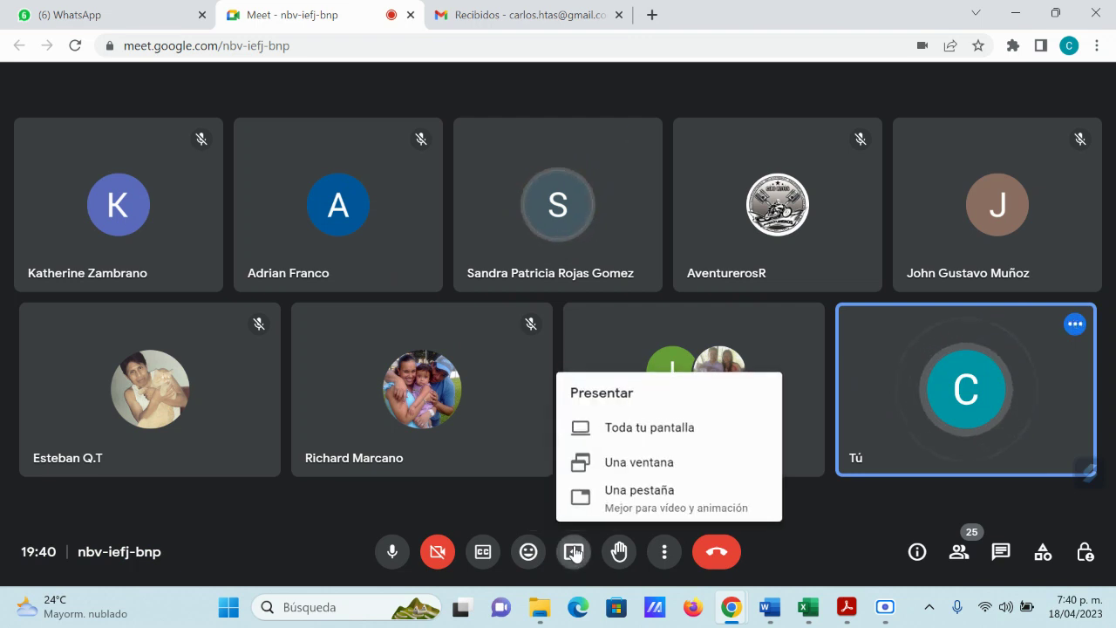
pyautogui.click(630, 427)
pyautogui.click(488, 279)
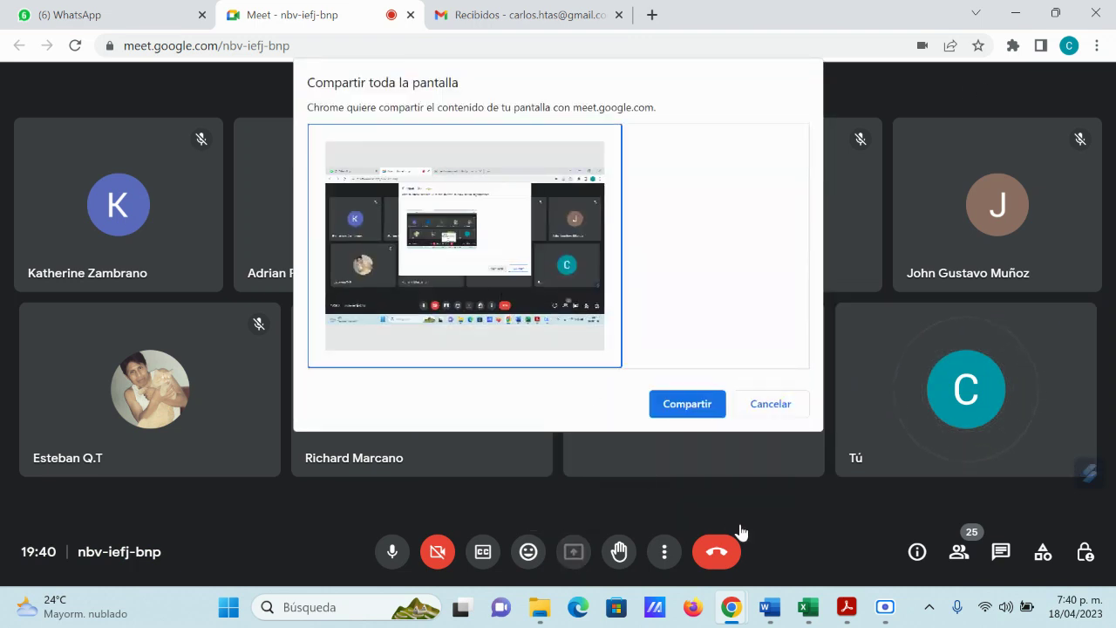
pyautogui.click(707, 404)
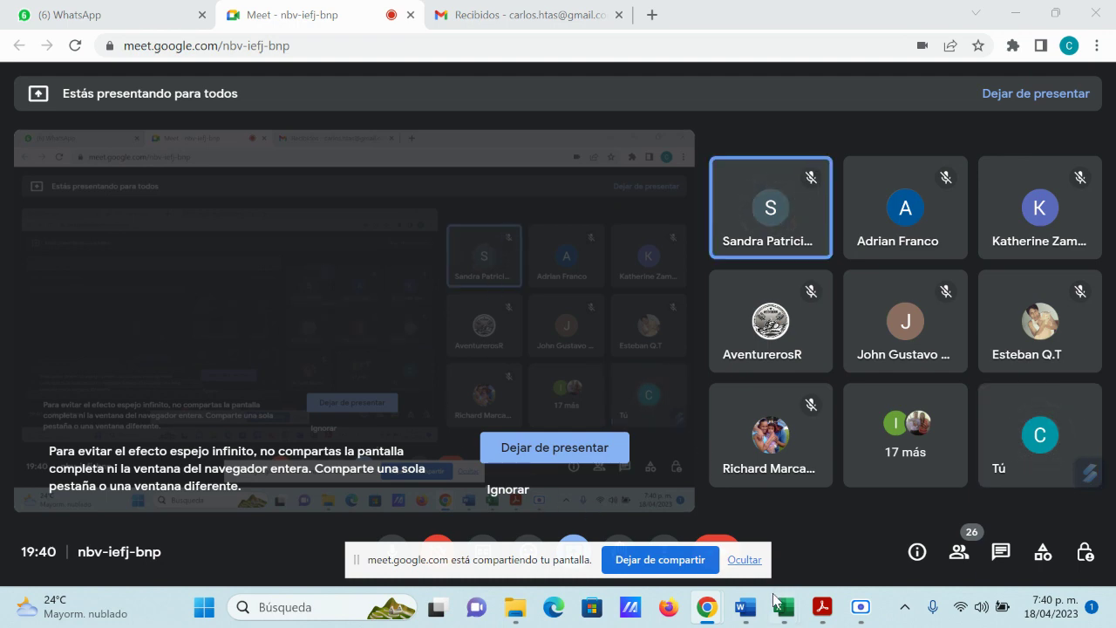
# Step: Switch to the learning guide PDF in Acrobat Reader and read section C on Funciones de Base de Datos
pyautogui.moveTo(783, 613)
pyautogui.click(823, 607)
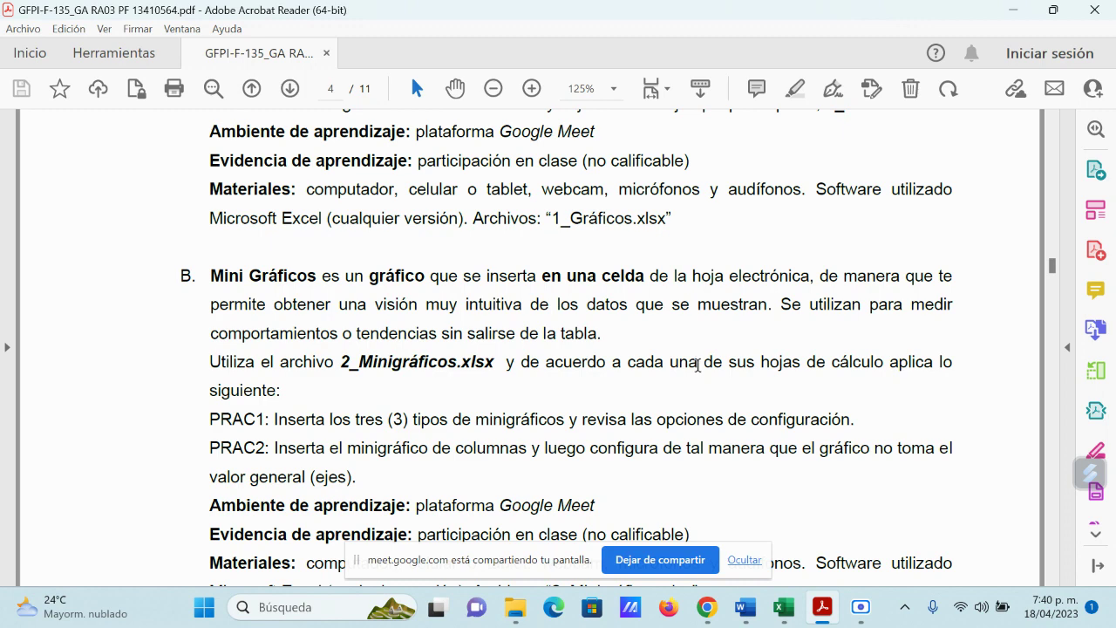
pyautogui.scroll(-5, 620, 367)
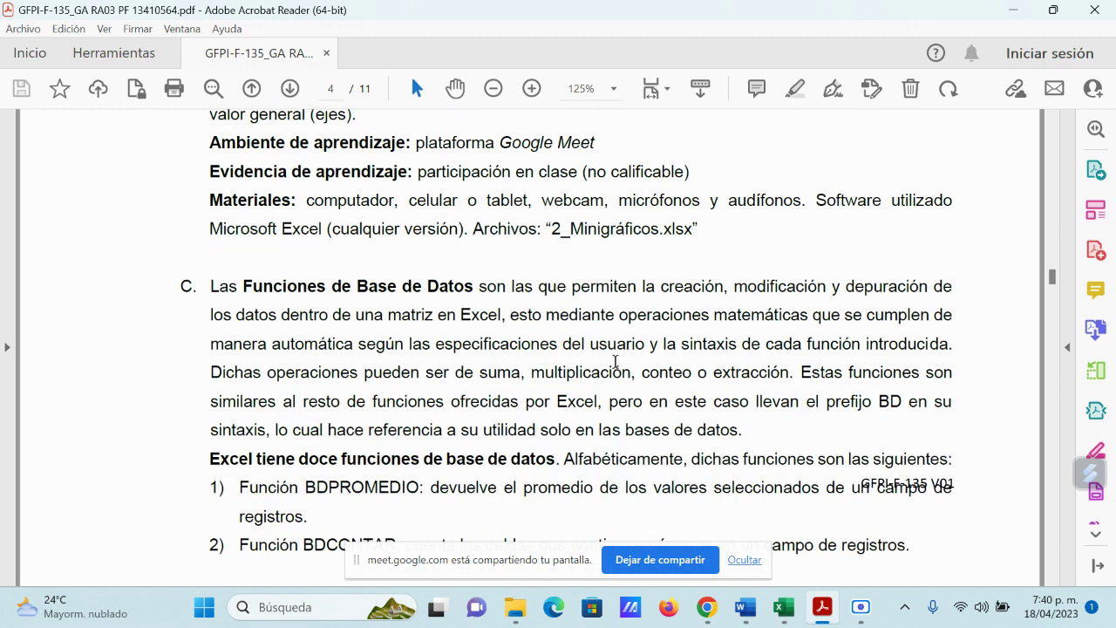
pyautogui.scroll(-1, 615, 457)
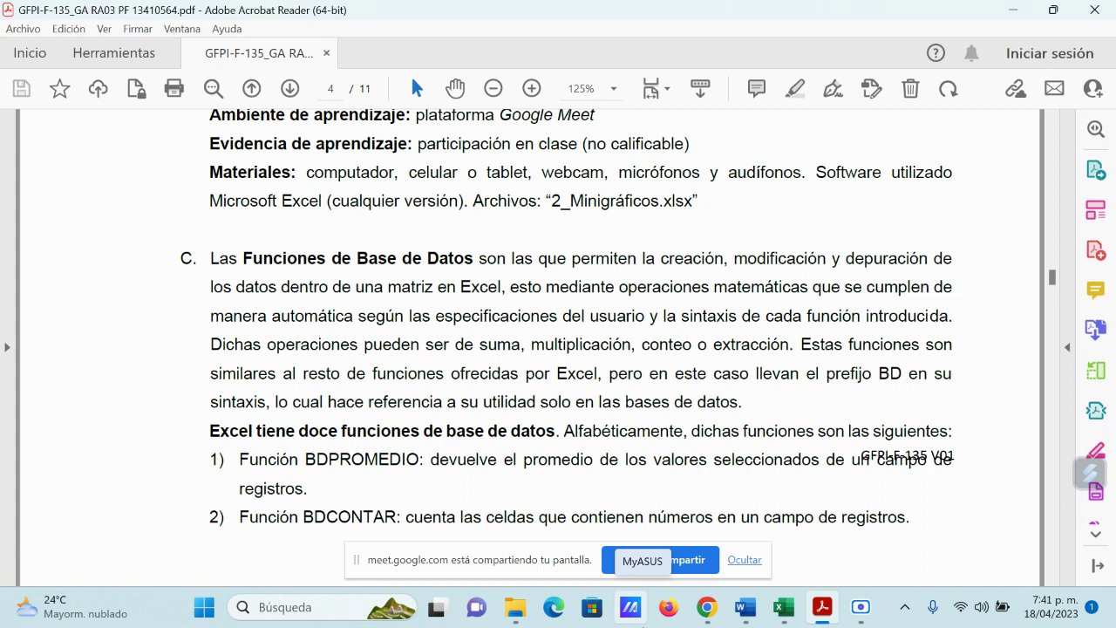
pyautogui.scroll(-1, 464, 398)
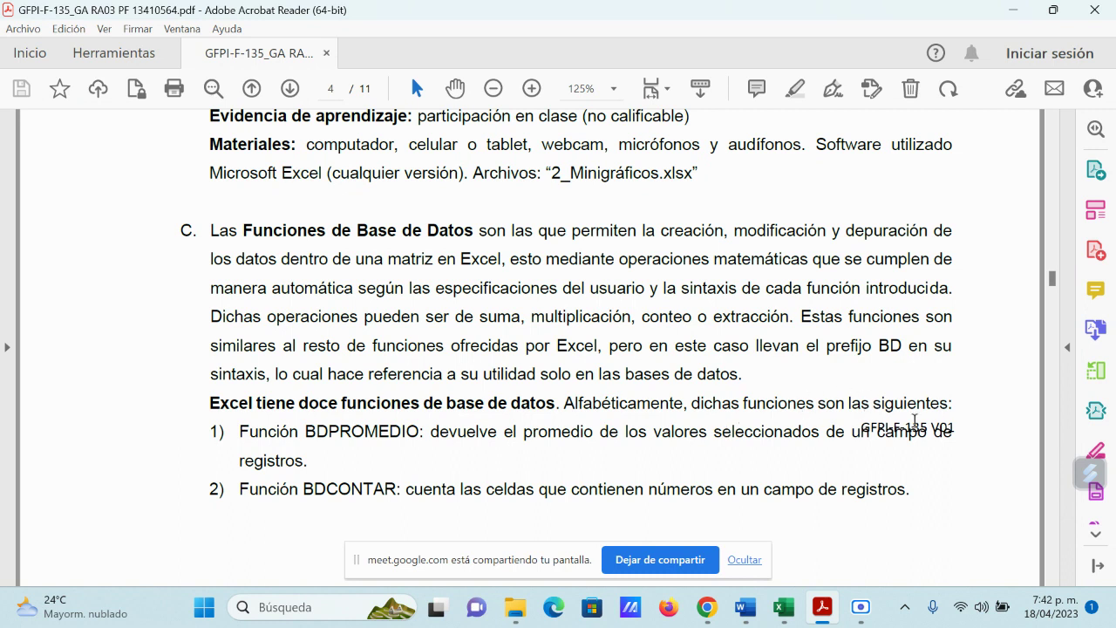
pyautogui.scroll(-2, 872, 418)
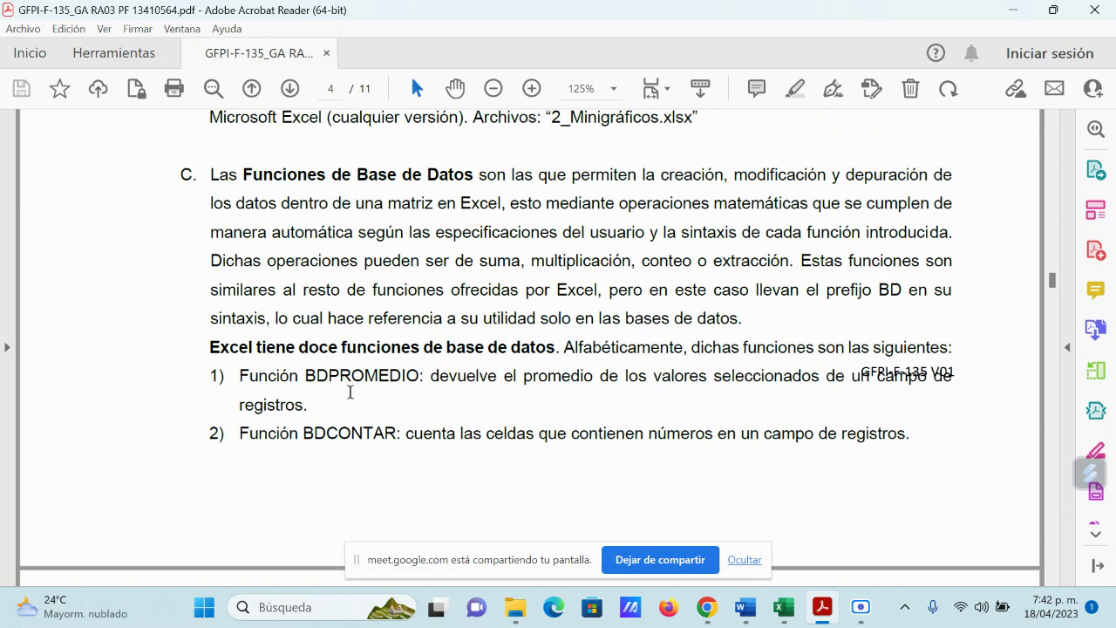
# Step: Point out the BD prefix and the word PROMEDIO in BDPROMEDIO by selecting each, and continue to the BDCONTAR entry
pyautogui.moveTo(328, 377); pyautogui.dragTo(299, 382)
pyautogui.click(382, 404)
pyautogui.moveTo(324, 375); pyautogui.dragTo(302, 380)
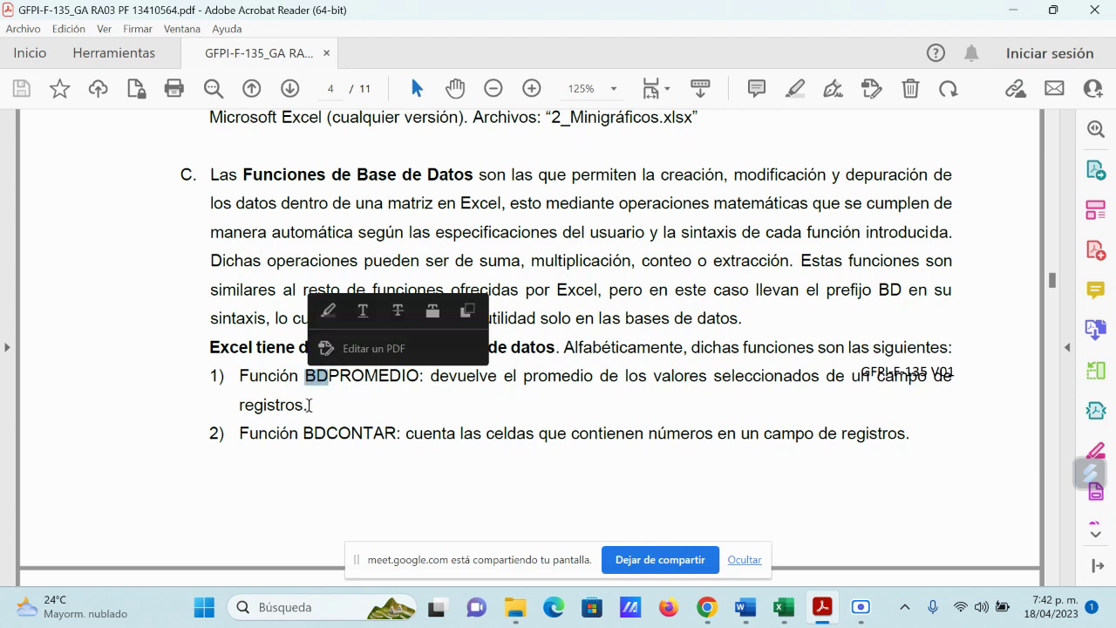
pyautogui.click(371, 403)
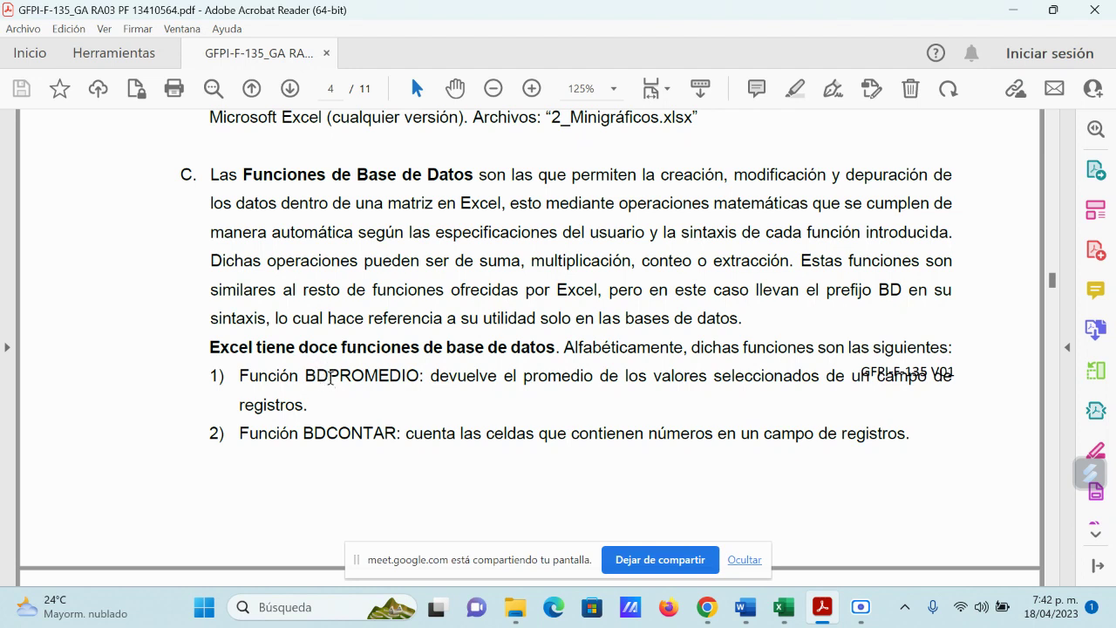
pyautogui.moveTo(329, 377); pyautogui.dragTo(417, 383)
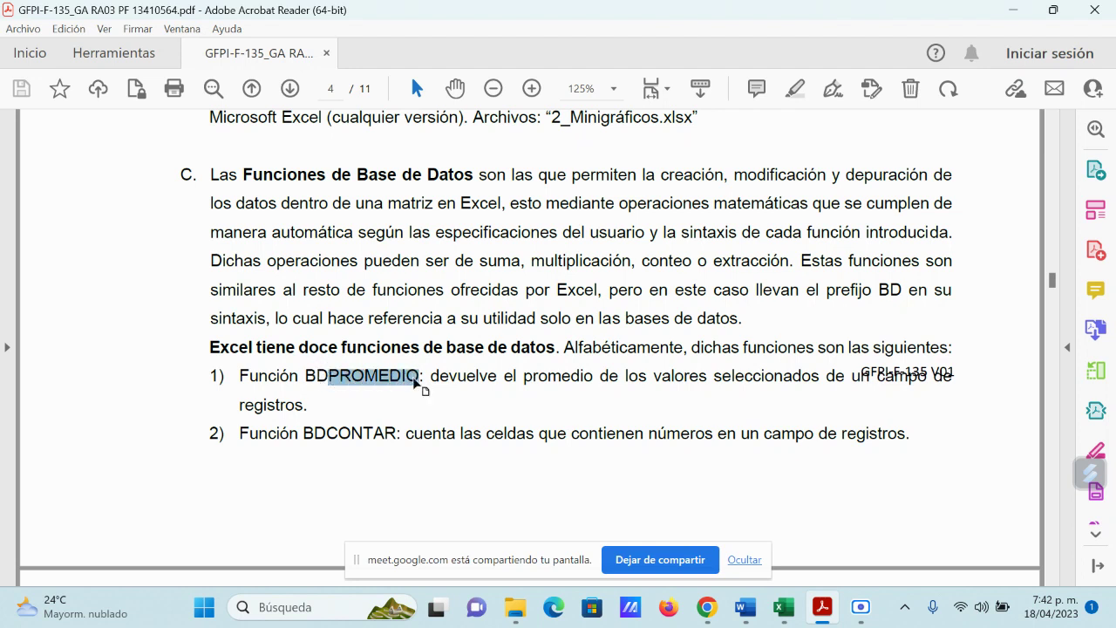
pyautogui.click(370, 406)
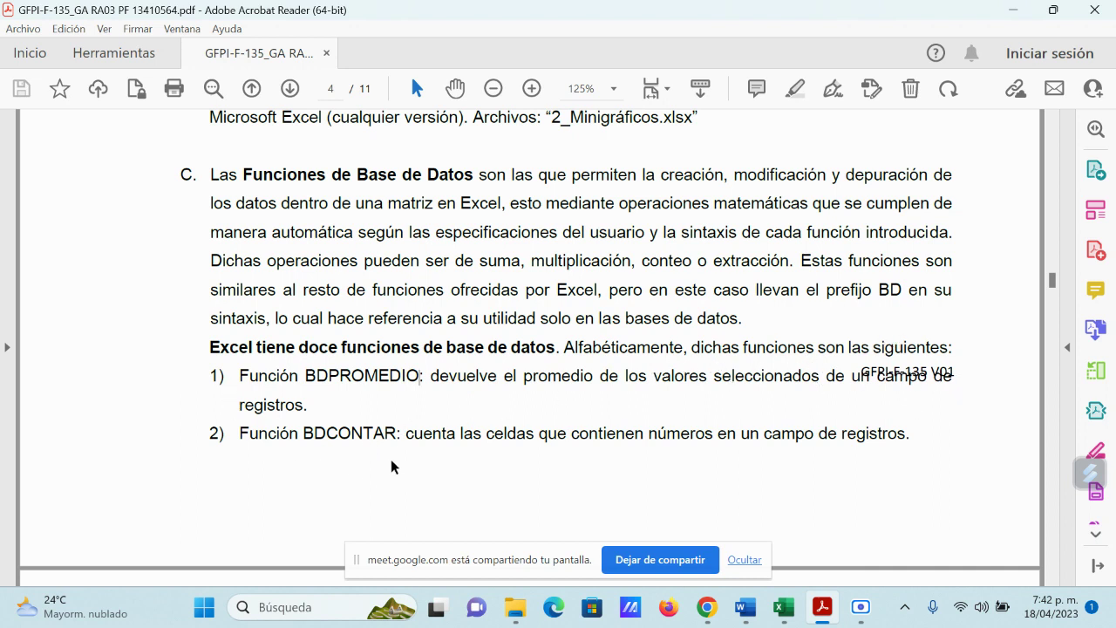
pyautogui.scroll(-1, 291, 448)
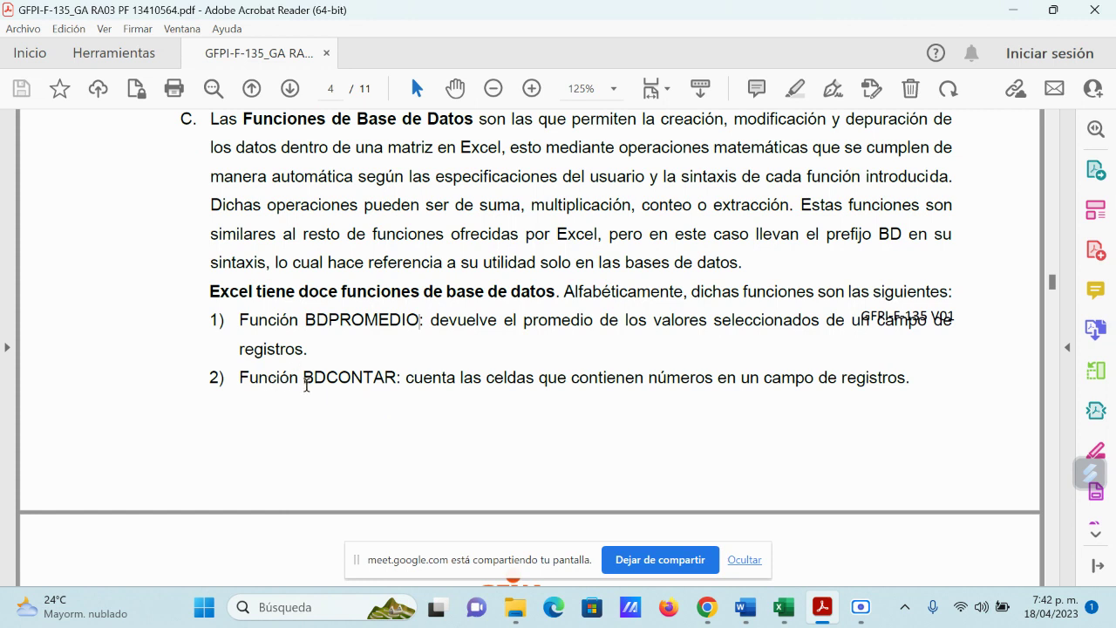
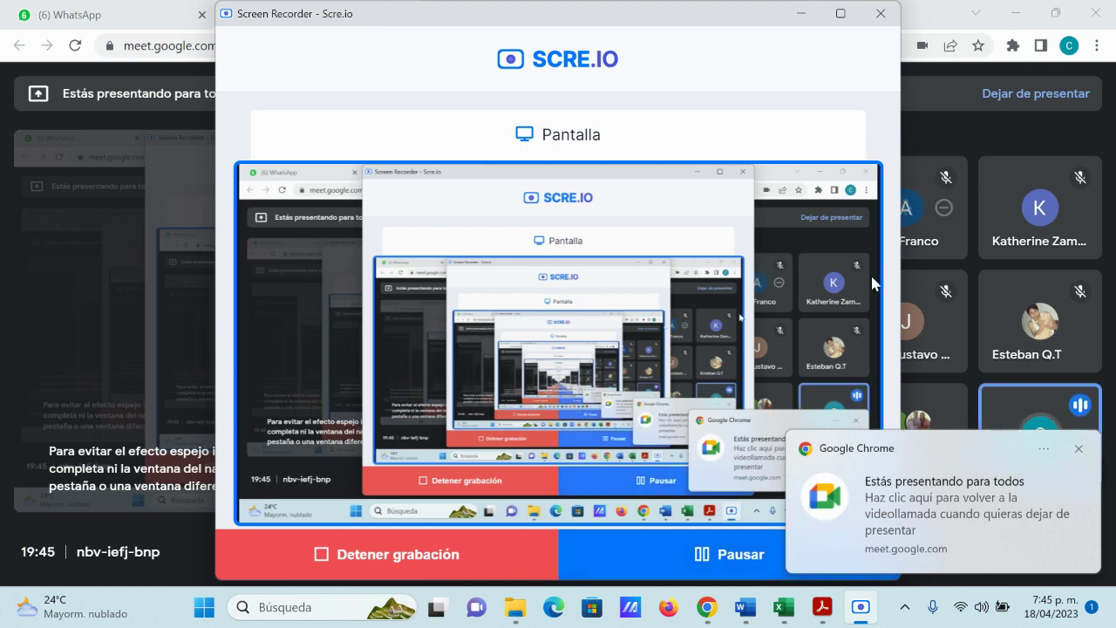
# Step: Dismiss the presenting notification, minimize the Scre.io recorder and return to the database functions list in the Acrobat Reader PDF
pyautogui.click(1079, 451)
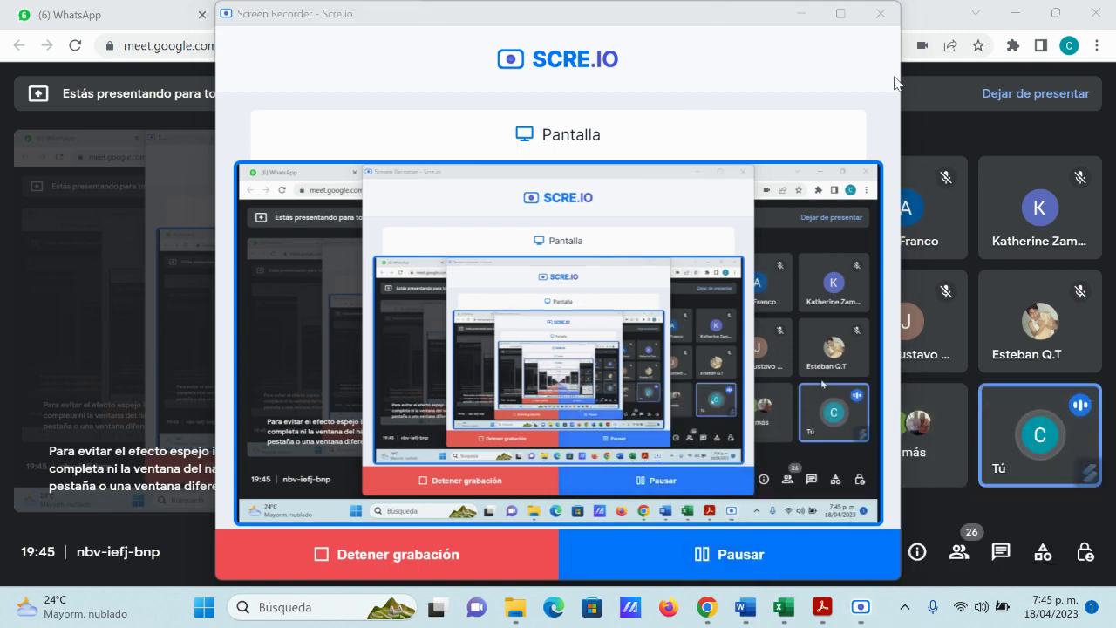
pyautogui.click(800, 13)
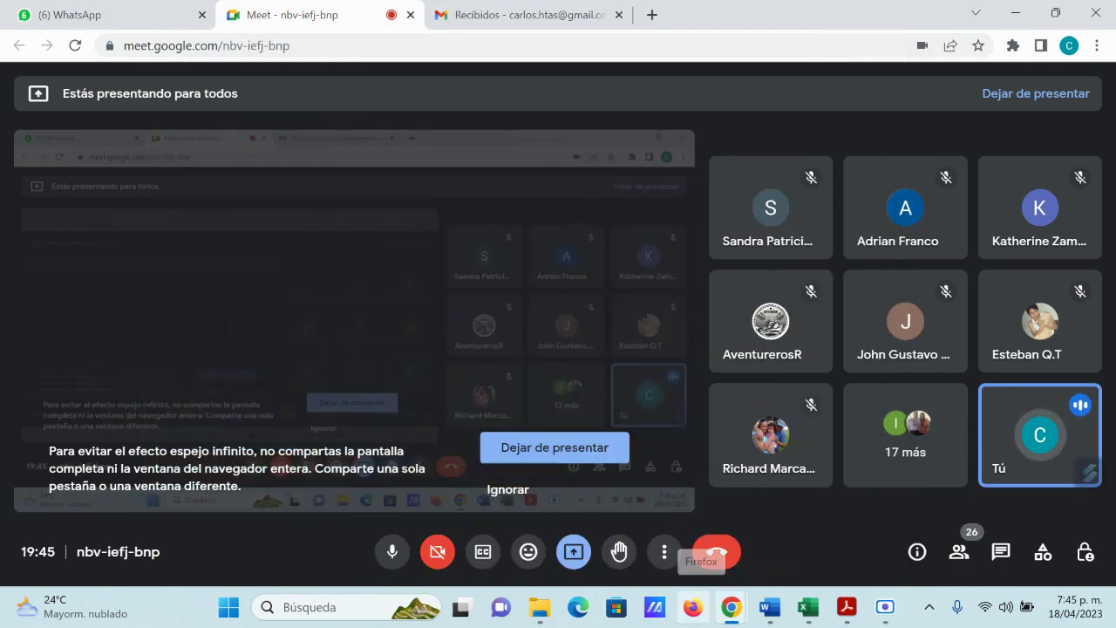
pyautogui.click(844, 607)
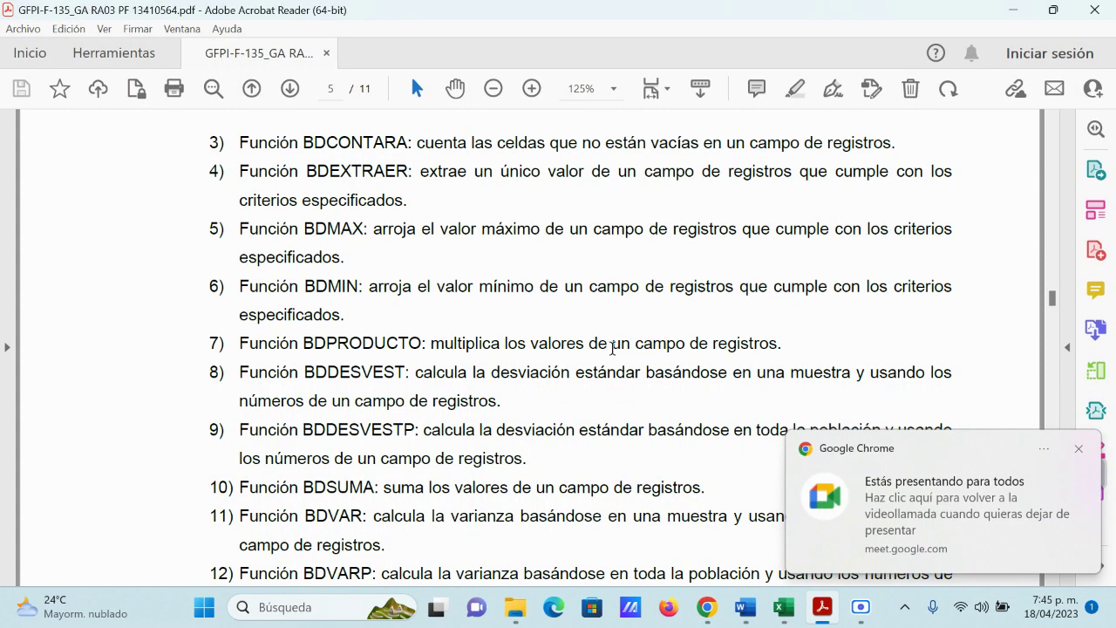
# Step: Read database functions 5 to 12 in the guide, highlighting "Función BDDESVEST" and "varianza basándose", down to the 3_Funciones_BD.xlsx reference
pyautogui.scroll(-2, 586, 414)
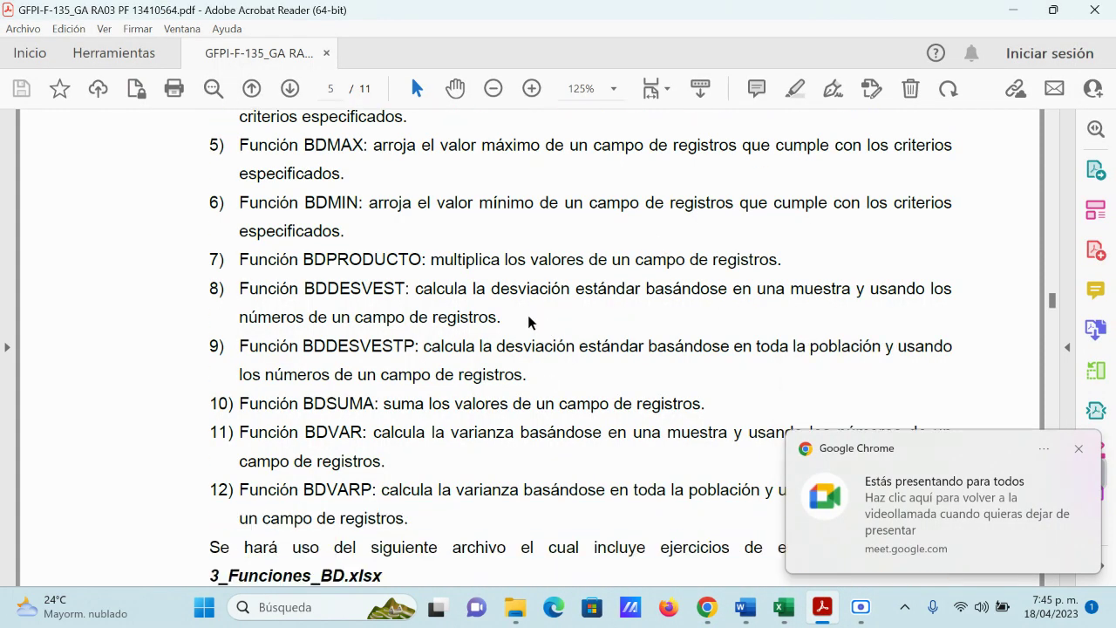
pyautogui.moveTo(238, 284); pyautogui.dragTo(410, 292)
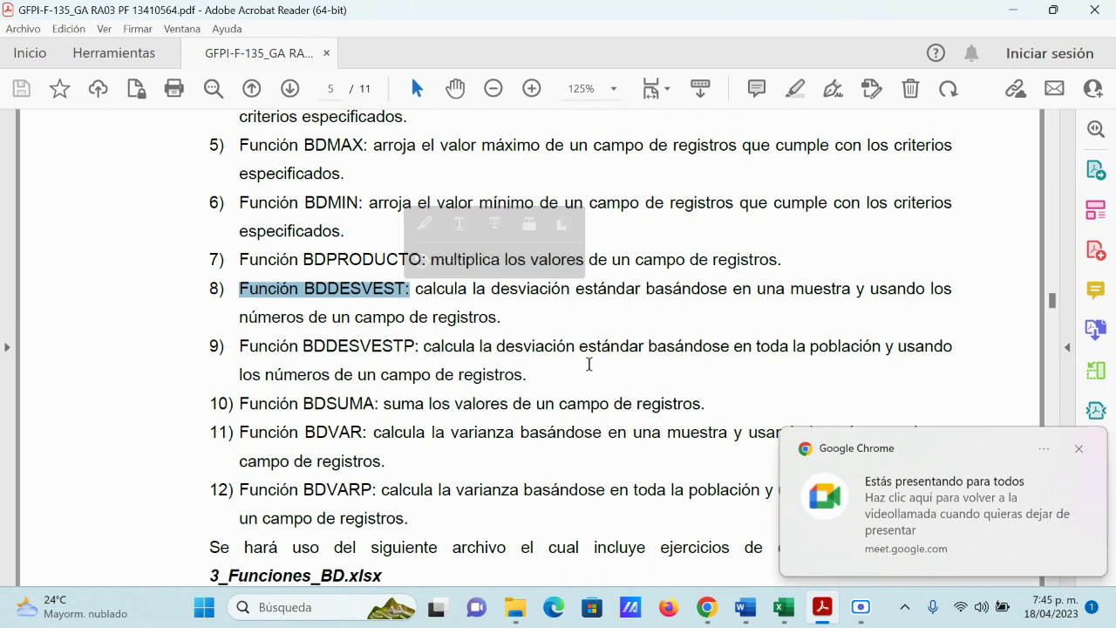
pyautogui.click(654, 362)
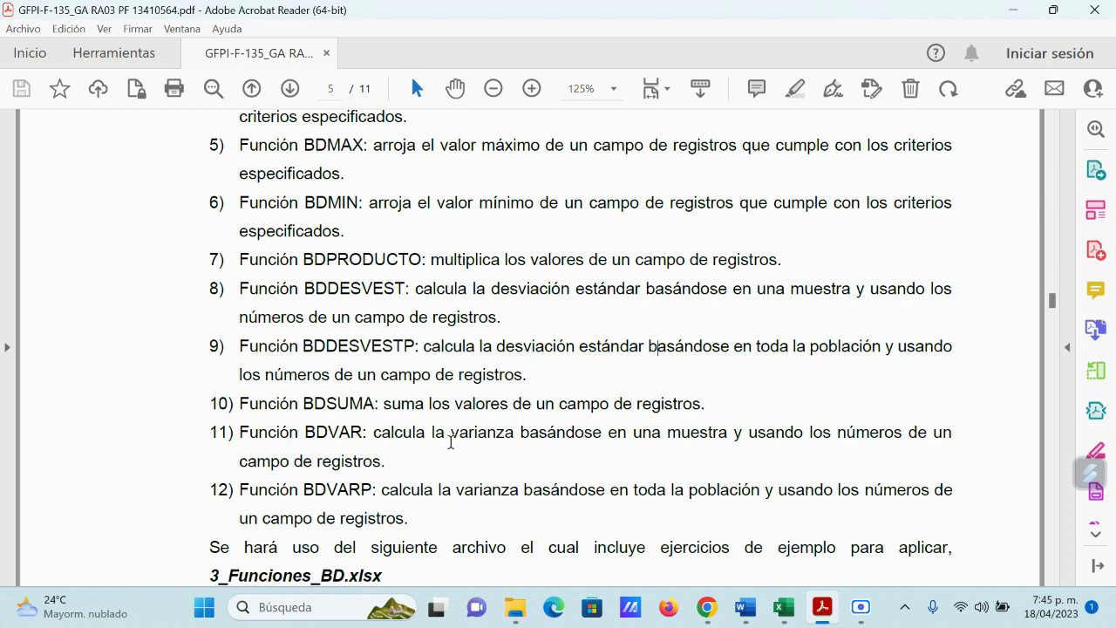
pyautogui.moveTo(451, 443); pyautogui.dragTo(602, 441)
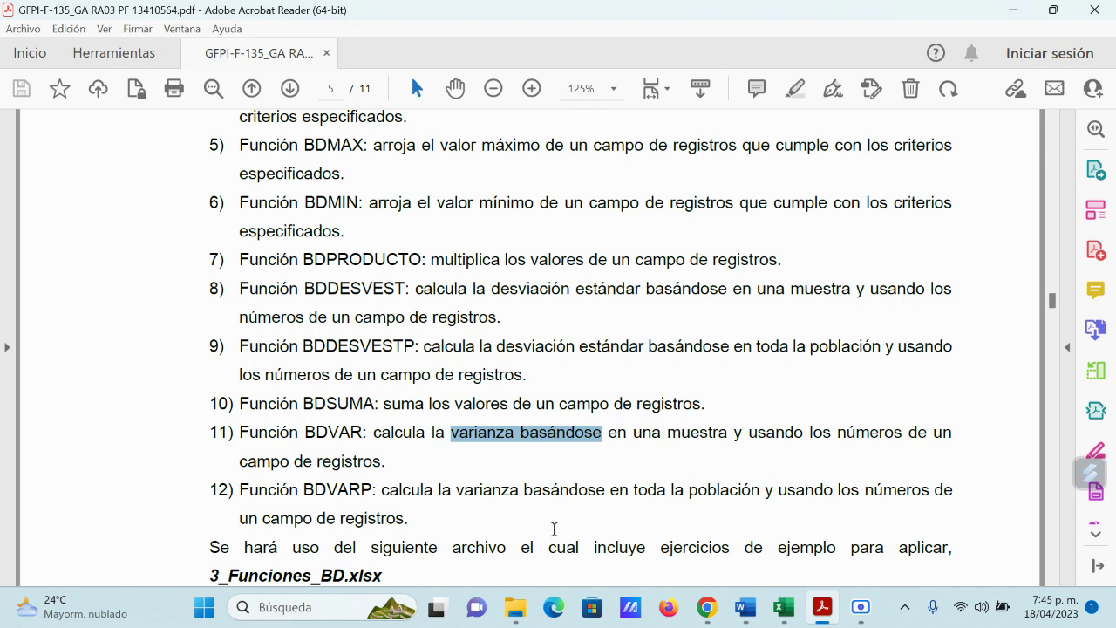
pyautogui.scroll(-2, 555, 531)
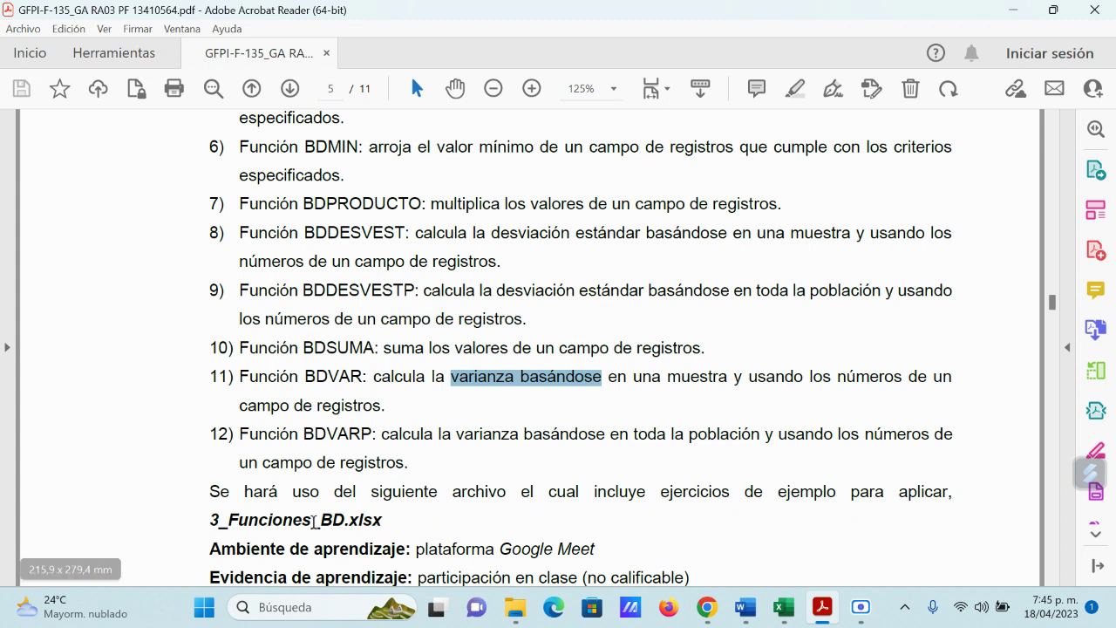
pyautogui.scroll(-3, 653, 438)
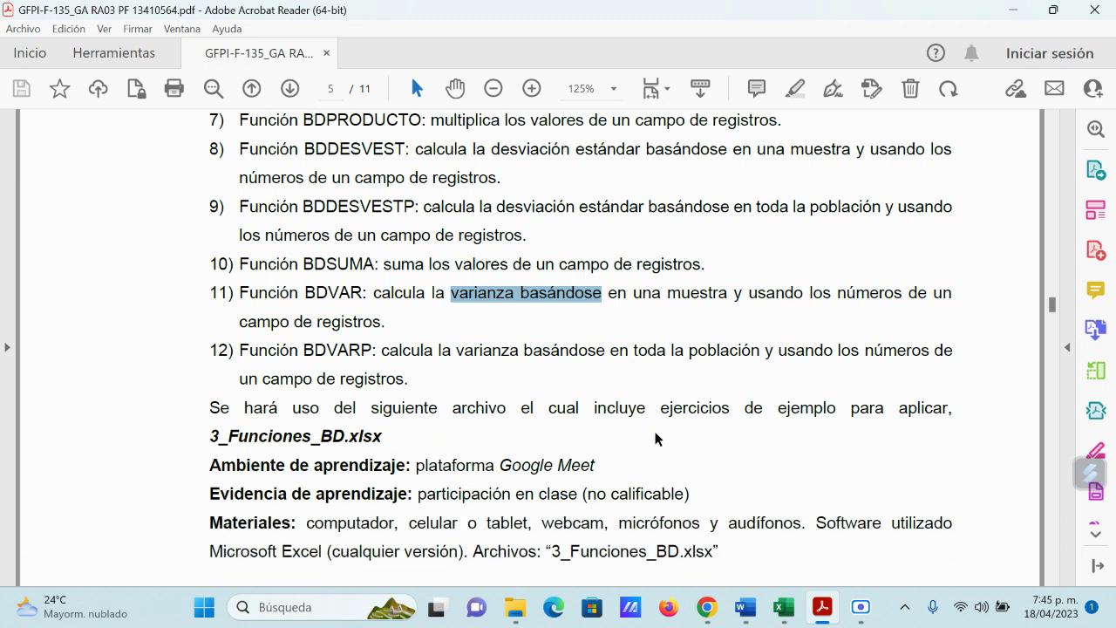
# Step: Go back to the BDPROMEDIO entry in the guide and highlight its BD prefix
pyautogui.scroll(5, 655, 439)
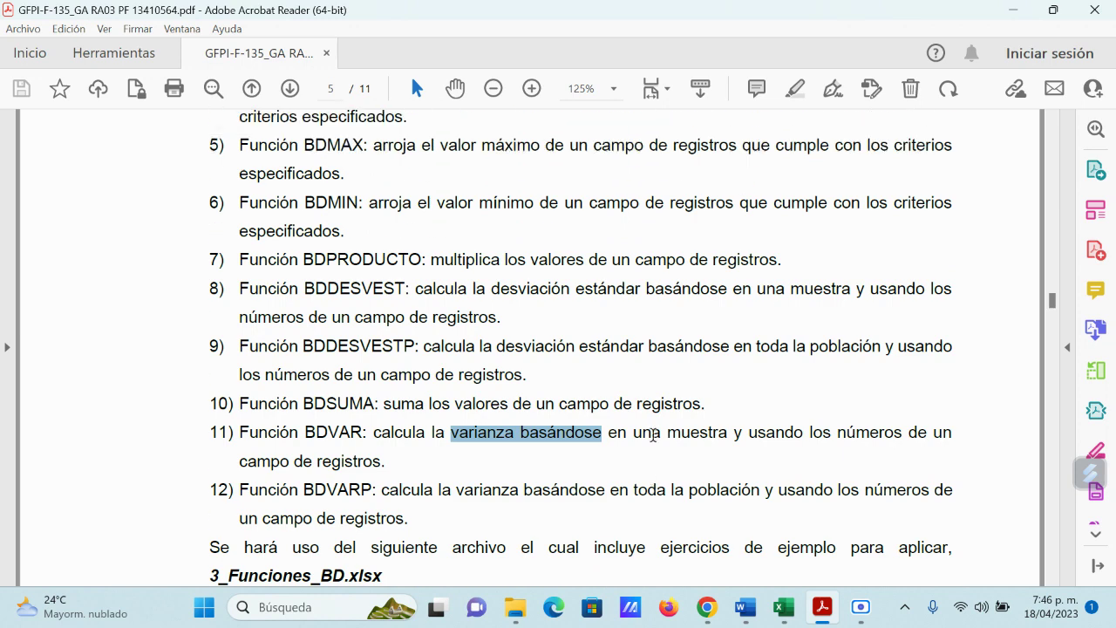
pyautogui.scroll(9, 653, 434)
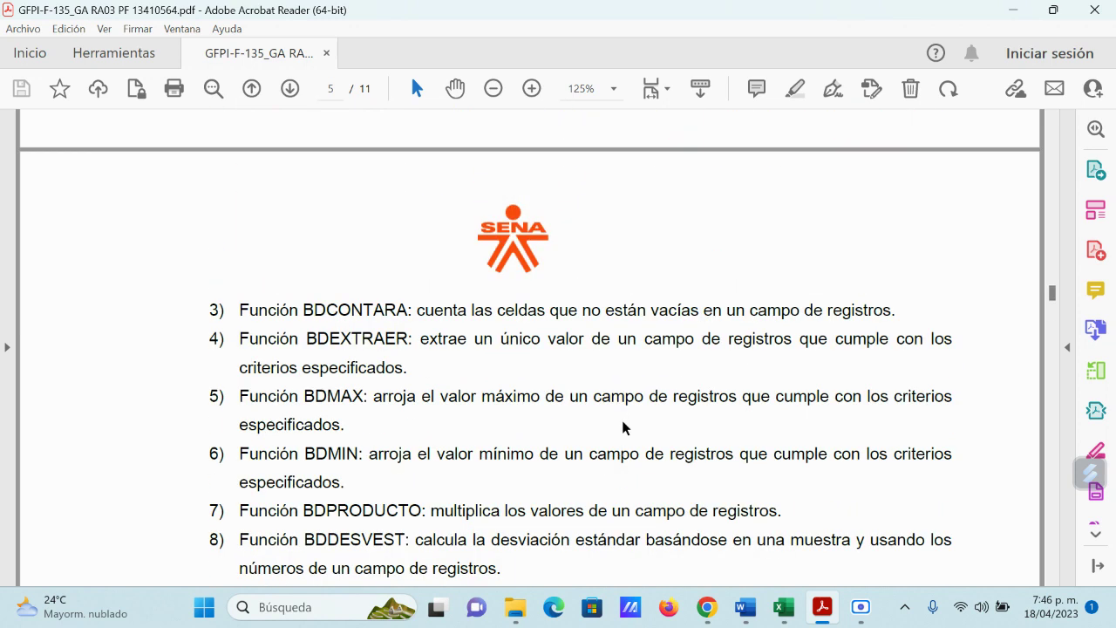
pyautogui.scroll(11, 625, 427)
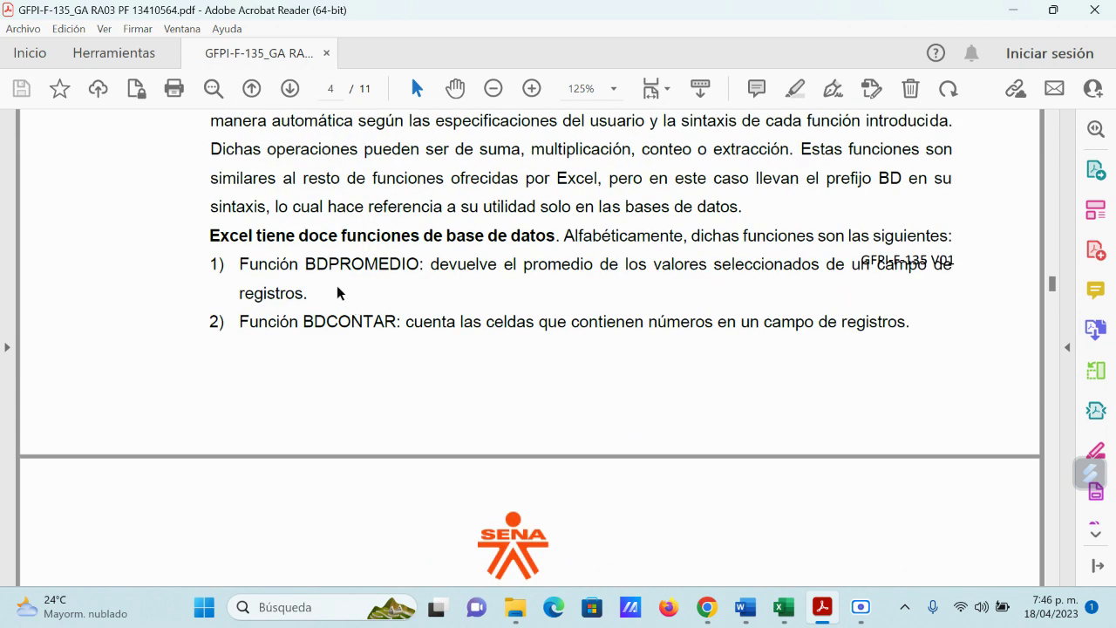
pyautogui.moveTo(306, 261); pyautogui.dragTo(329, 263)
# Step: Switch to the 3nFuncionesnBD.xlsx workbook in Excel and look over the whole purchases and commissions table on the BD sheet
pyautogui.moveTo(790, 610)
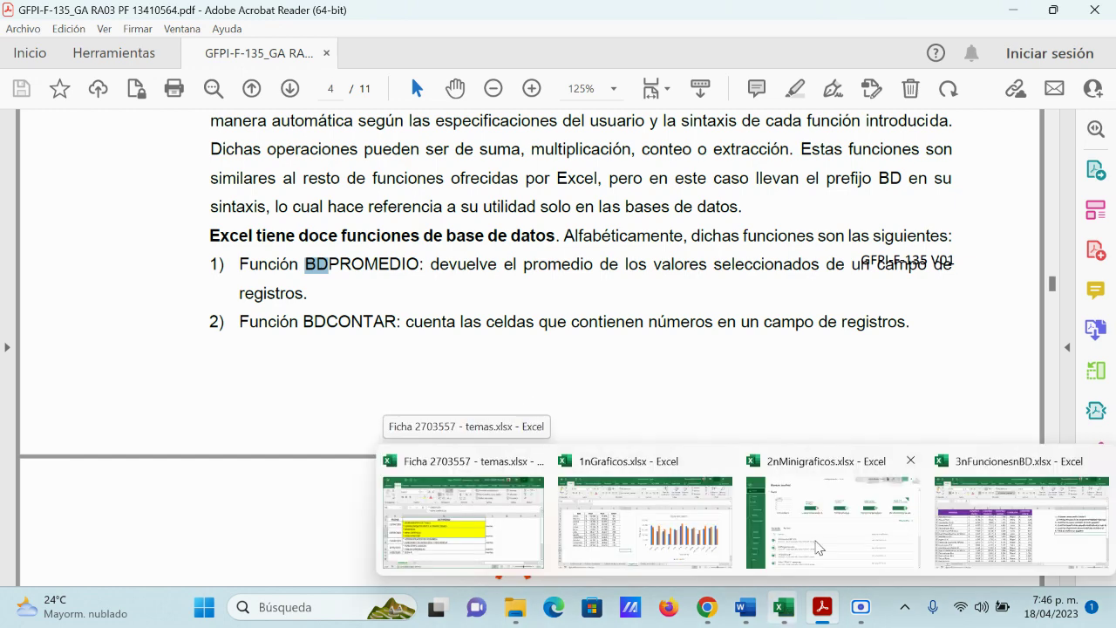
pyautogui.click(977, 525)
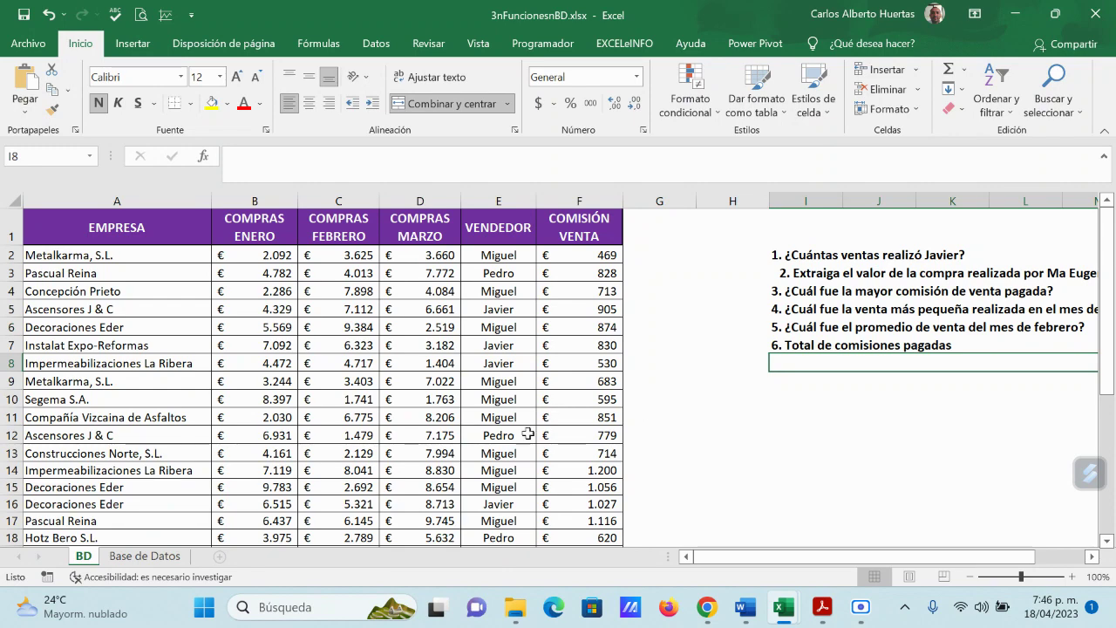
pyautogui.scroll(-5, 466, 410)
pyautogui.scroll(-2, 466, 410)
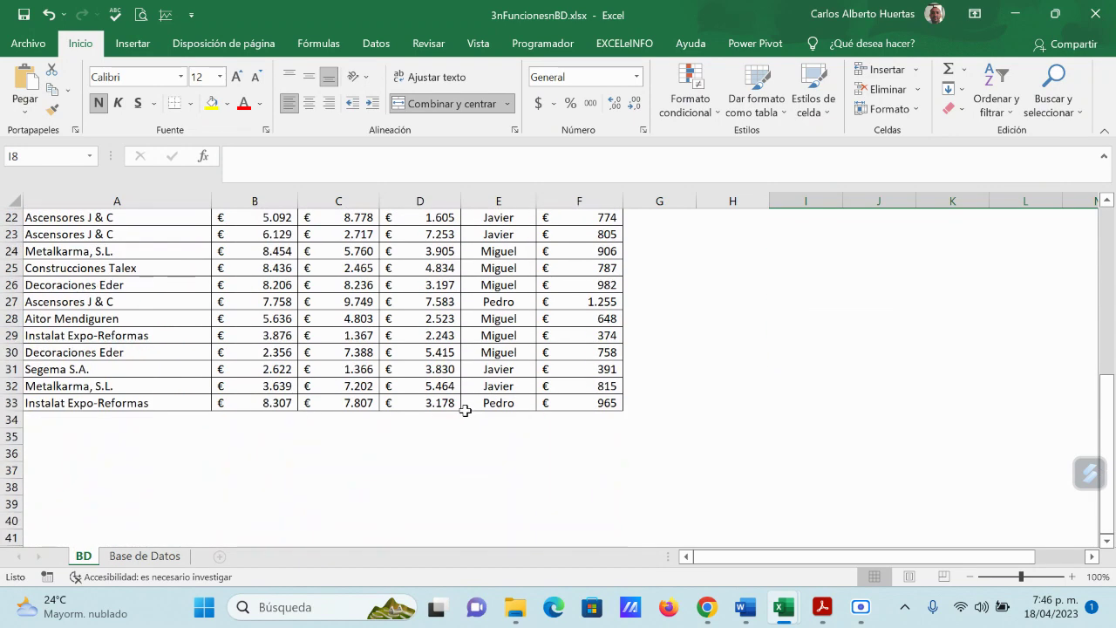
pyautogui.scroll(7, 463, 403)
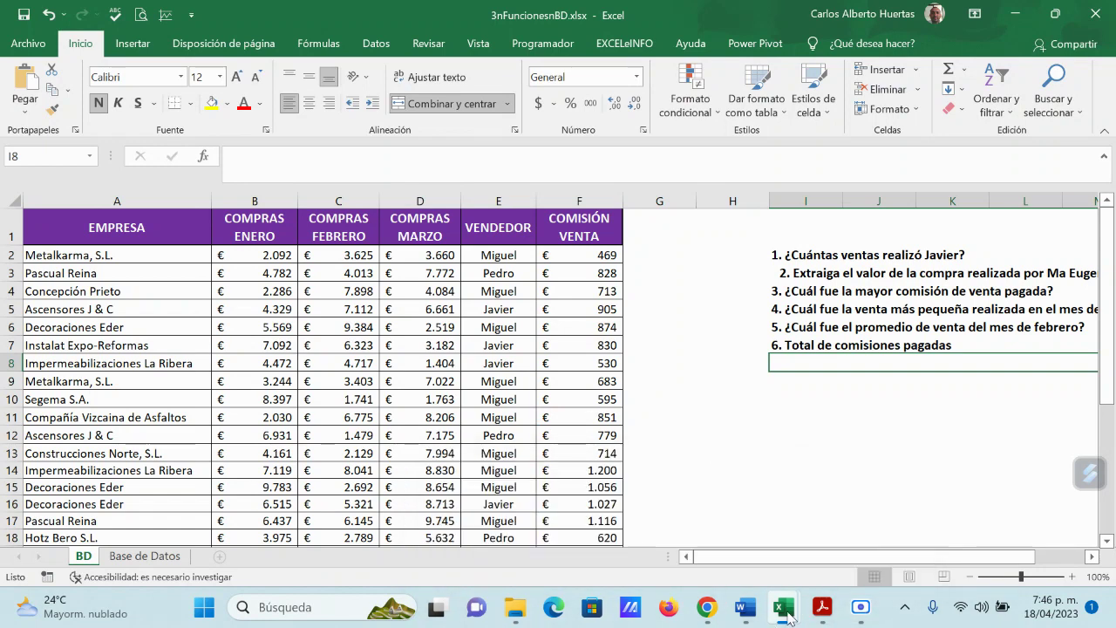
# Step: Revisit the Funciones de Base de Datos definition in the Acrobat Reader guide, and minimize the reader to return to the Excel workbook
pyautogui.click(818, 616)
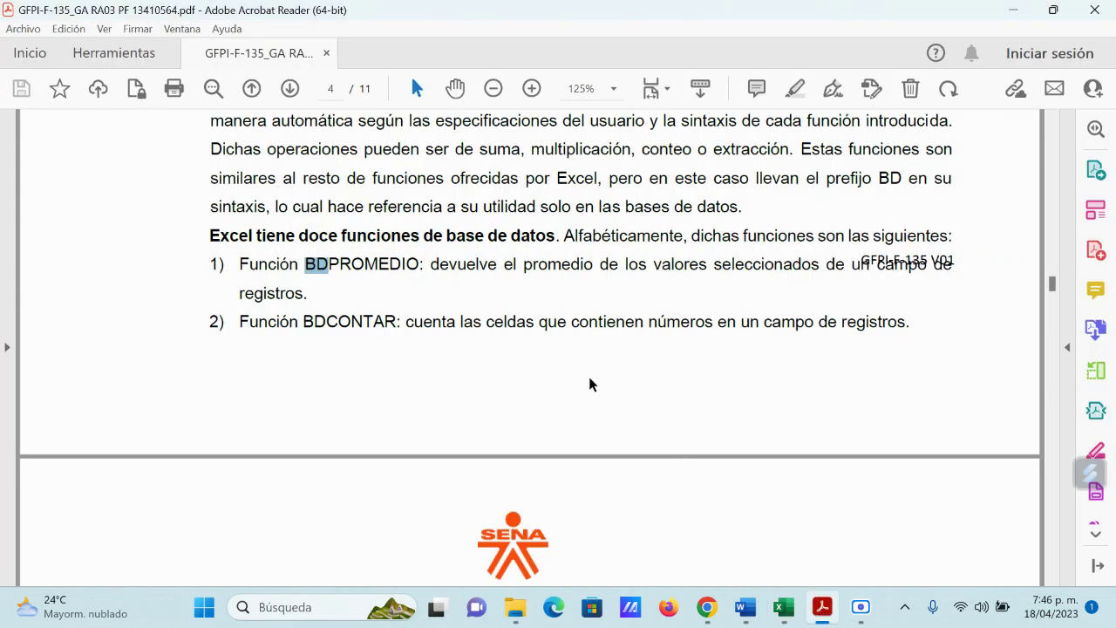
pyautogui.scroll(2, 589, 390)
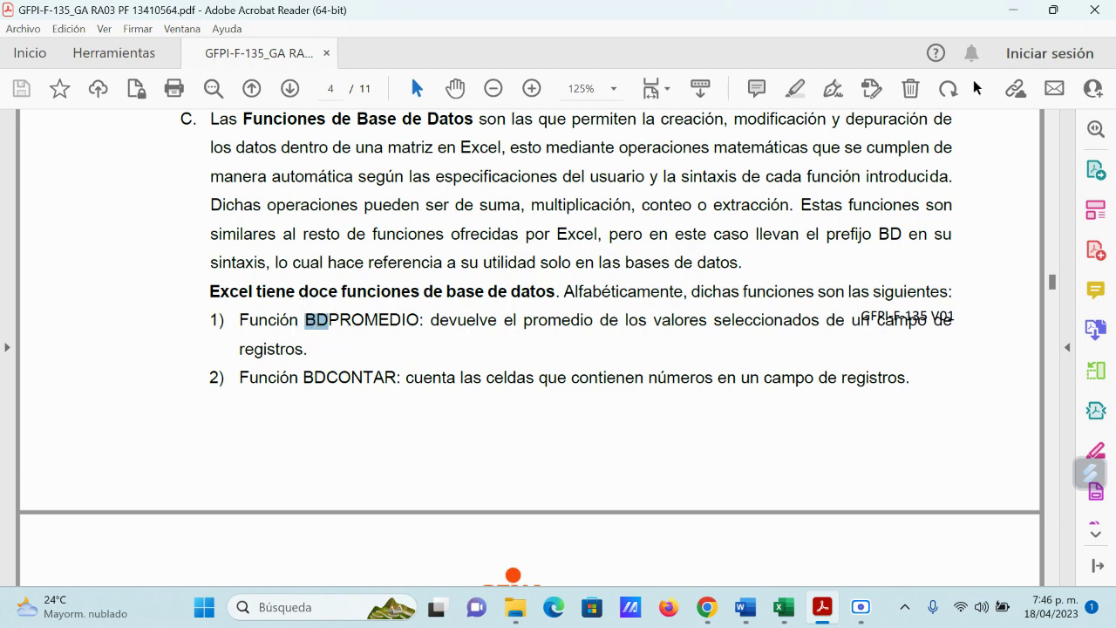
pyautogui.click(1012, 12)
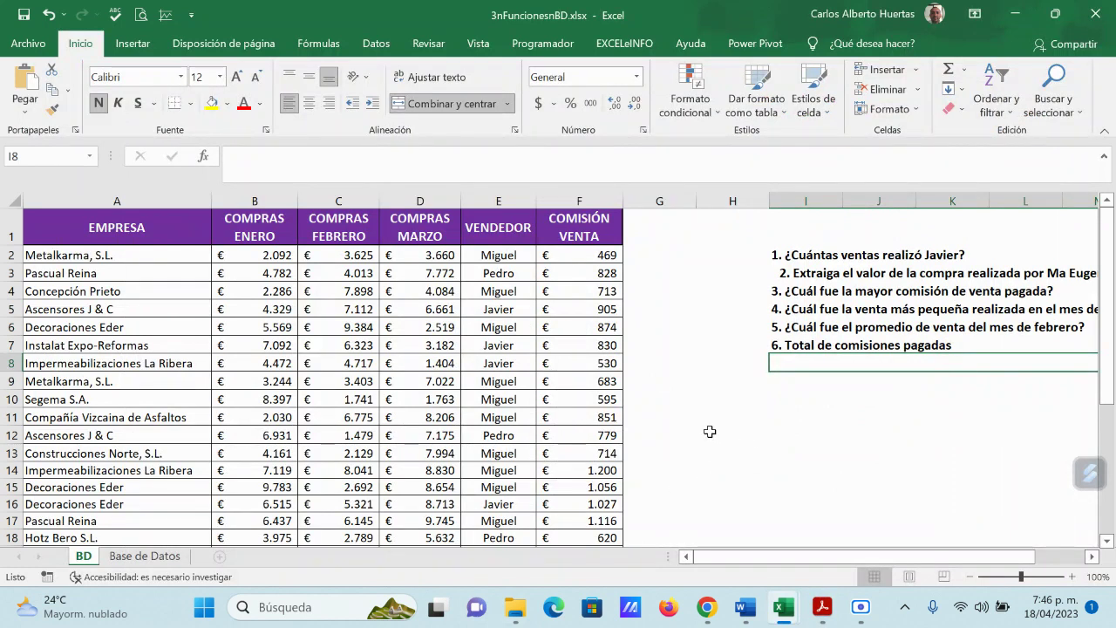
# Step: Start inserting a function in cell H10 of the BD sheet and set the function category to Todo
pyautogui.click(678, 411)
pyautogui.click(735, 401)
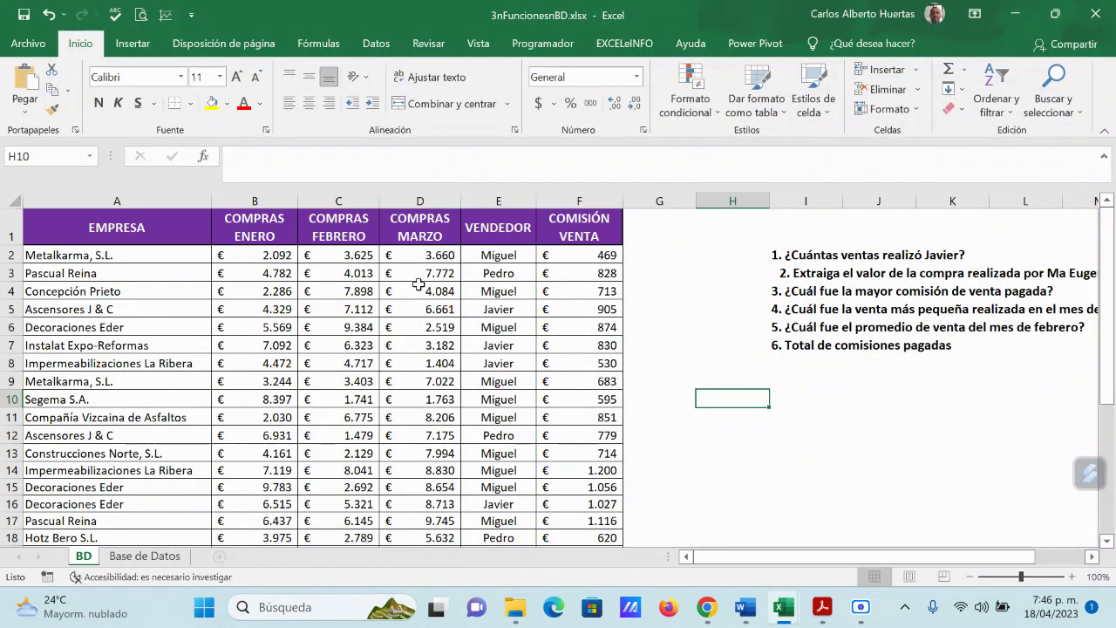
pyautogui.click(204, 157)
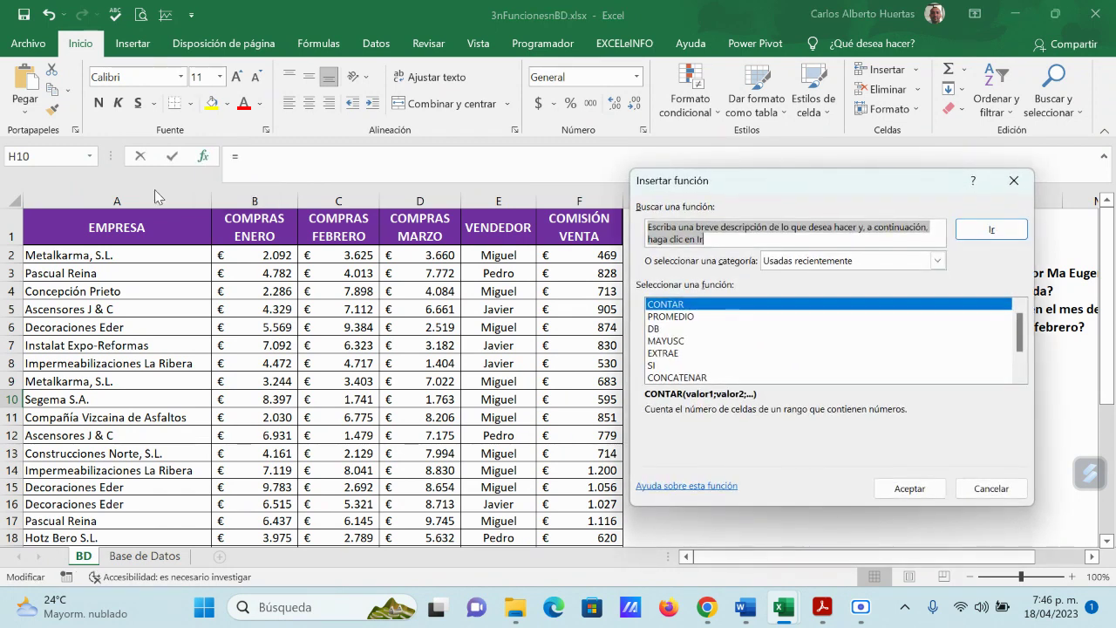
pyautogui.click(937, 260)
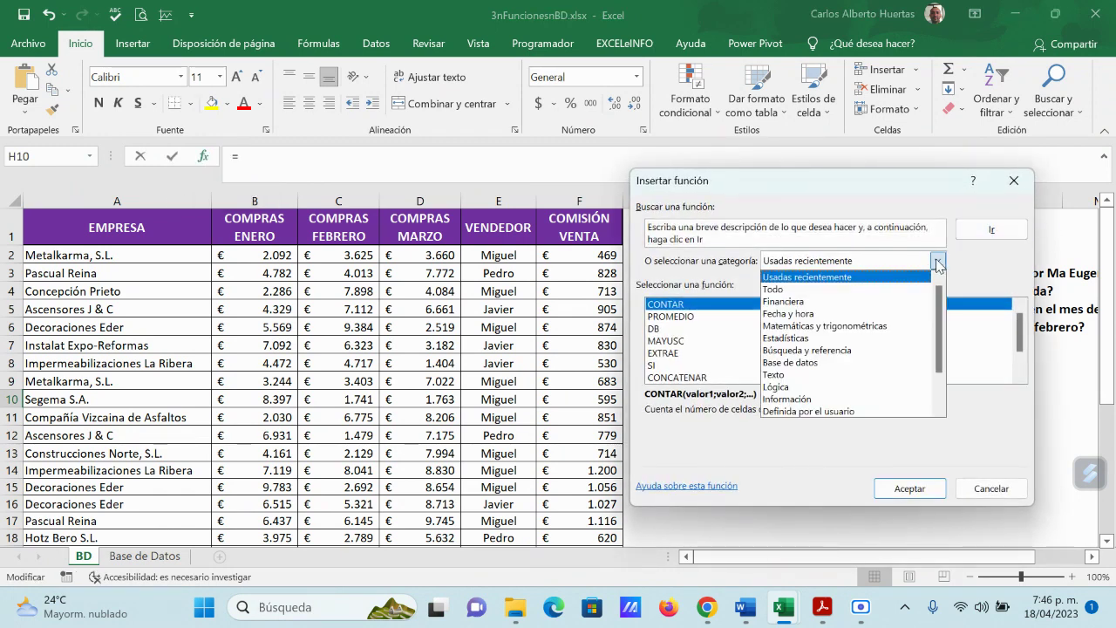
pyautogui.click(795, 290)
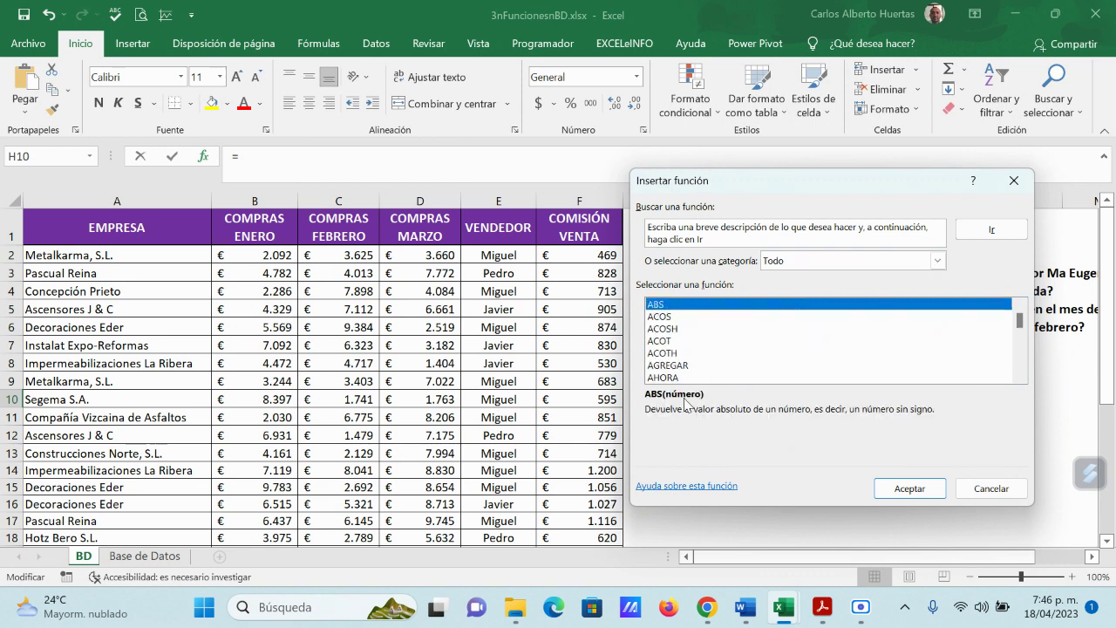
# Step: Examine the functions beginning with BD in the full function list, from BDCONTAR through BDVARP
pyautogui.click(661, 341)
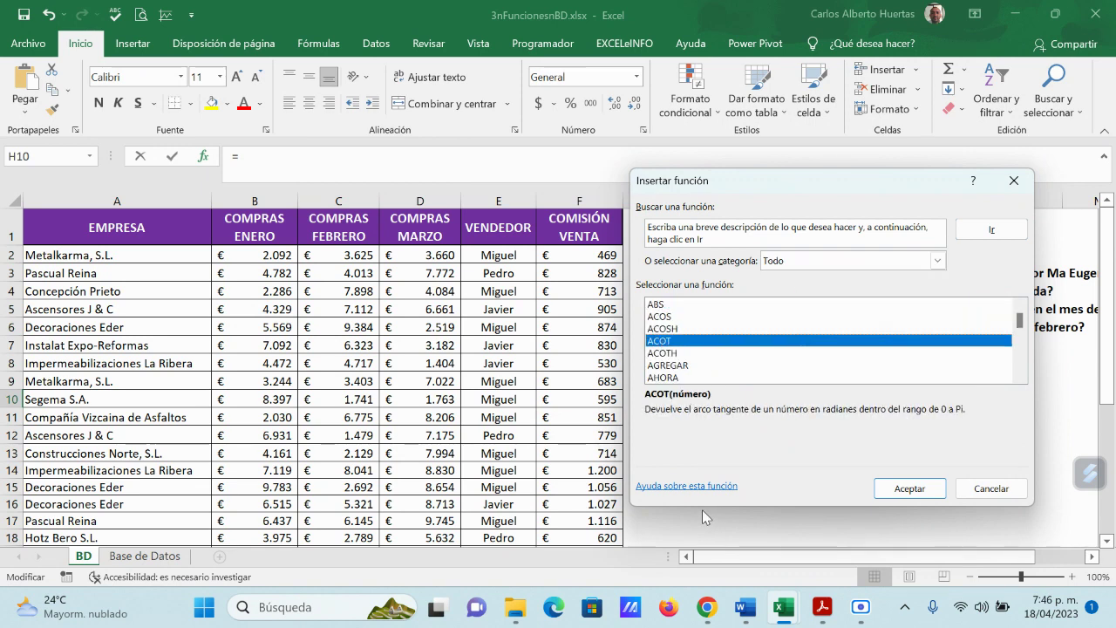
pyautogui.press('b')
pyautogui.scroll(-1, 772, 353)
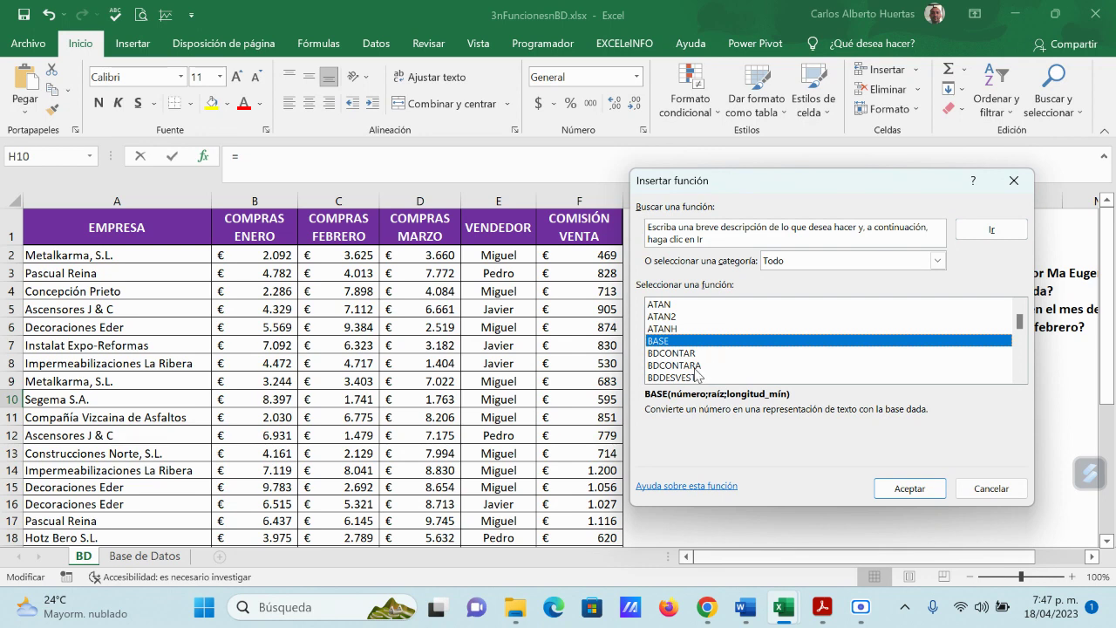
pyautogui.scroll(-1, 722, 375)
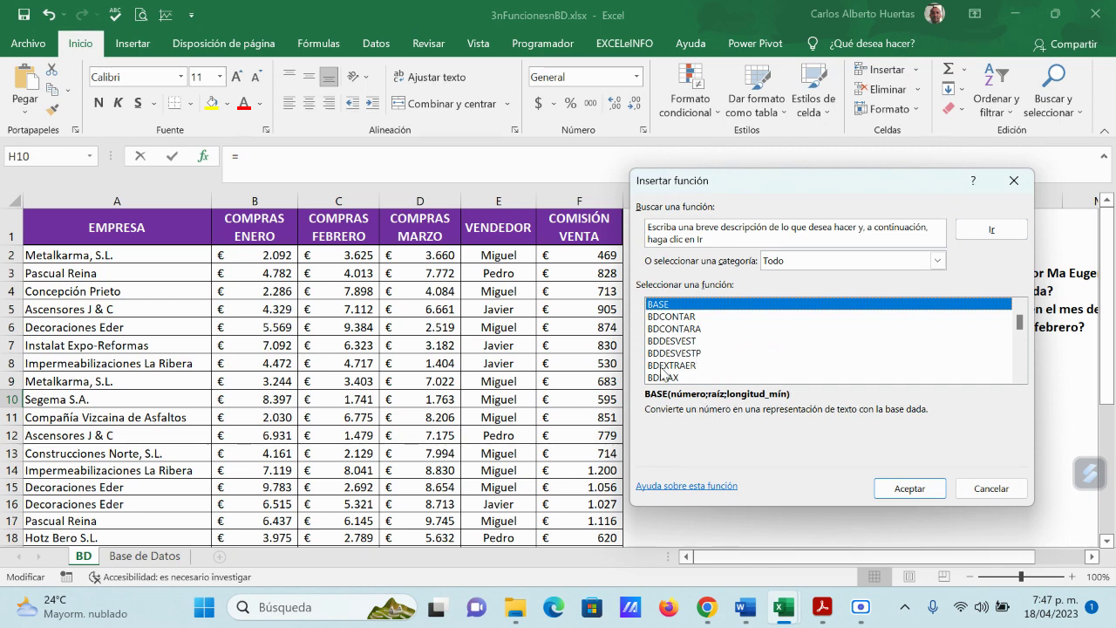
pyautogui.scroll(-1, 663, 373)
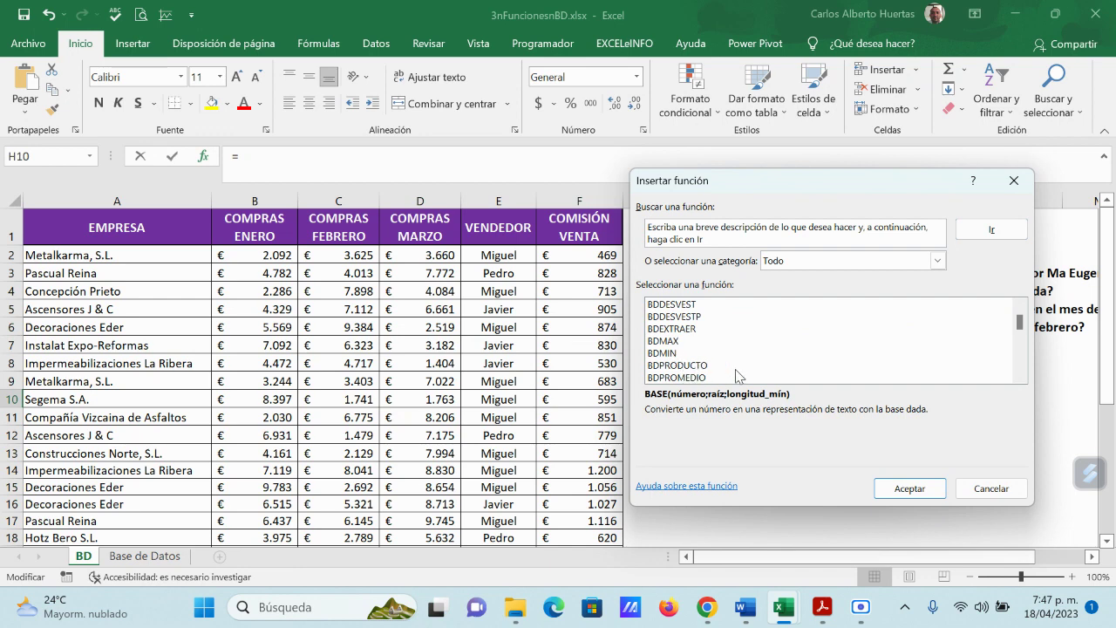
pyautogui.scroll(-1, 707, 384)
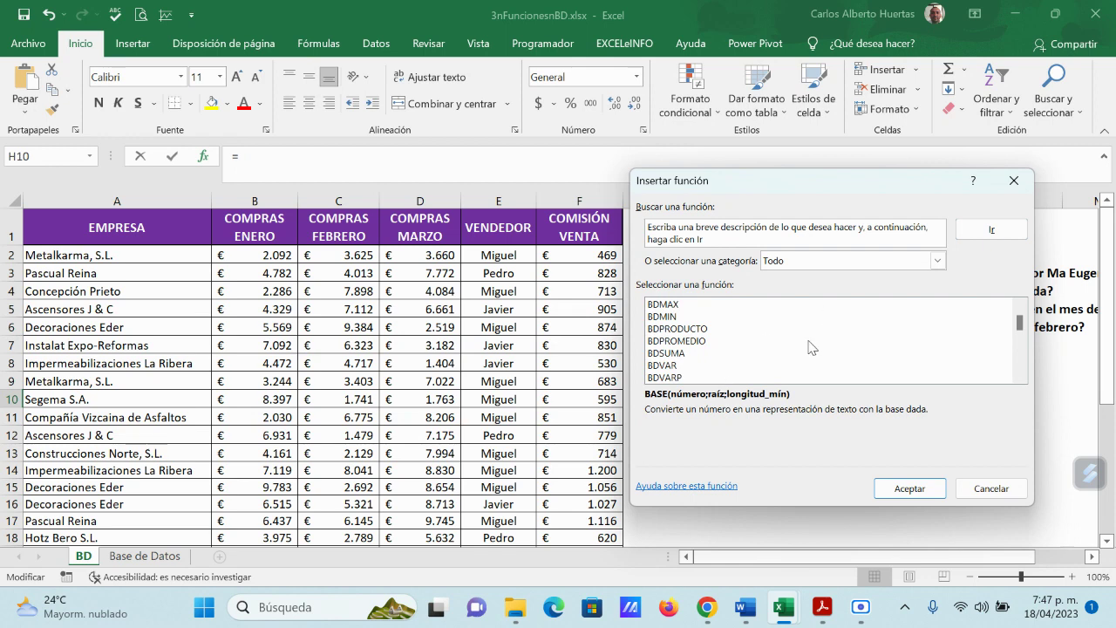
pyautogui.scroll(1, 803, 355)
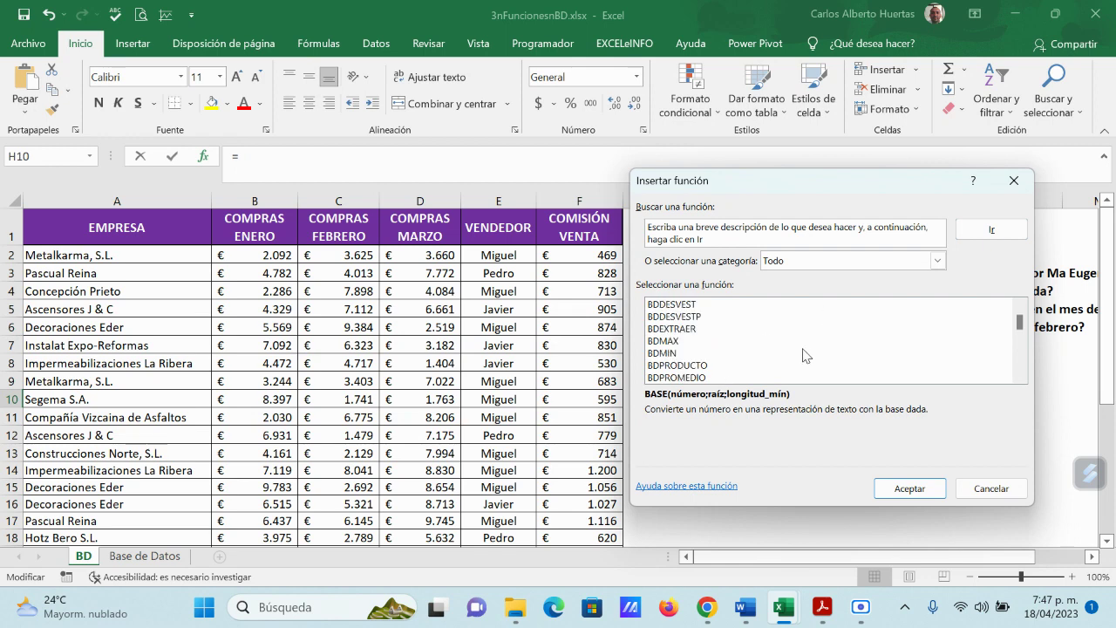
pyautogui.scroll(-1, 804, 355)
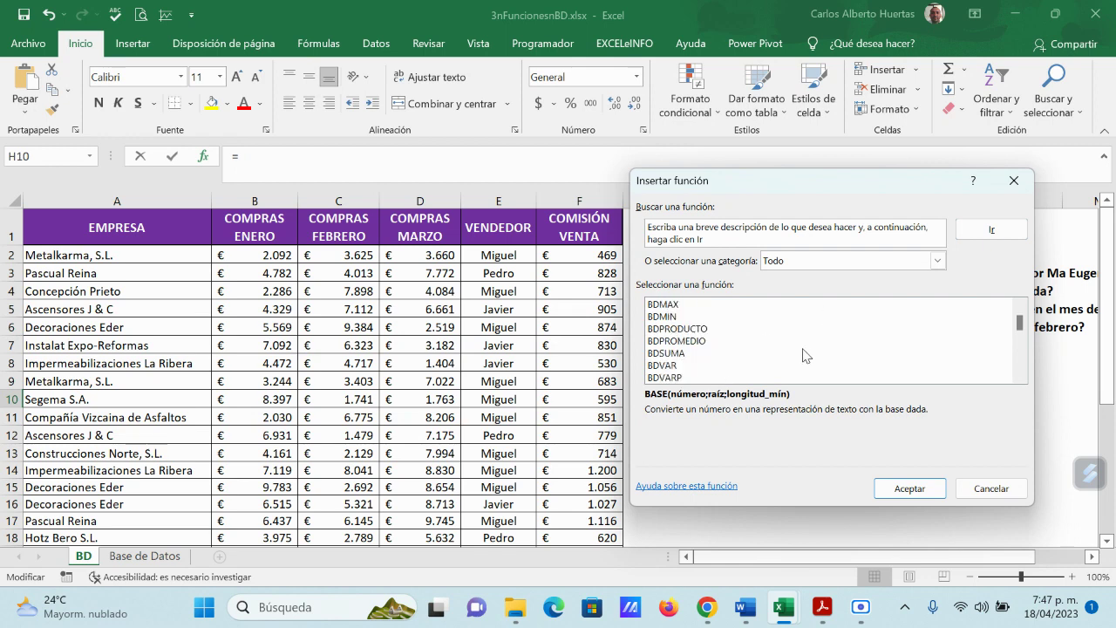
# Step: Insert the BDSUMA function in cell H10 and move its arguments dialog clear of the exercise questions
pyautogui.click(674, 354)
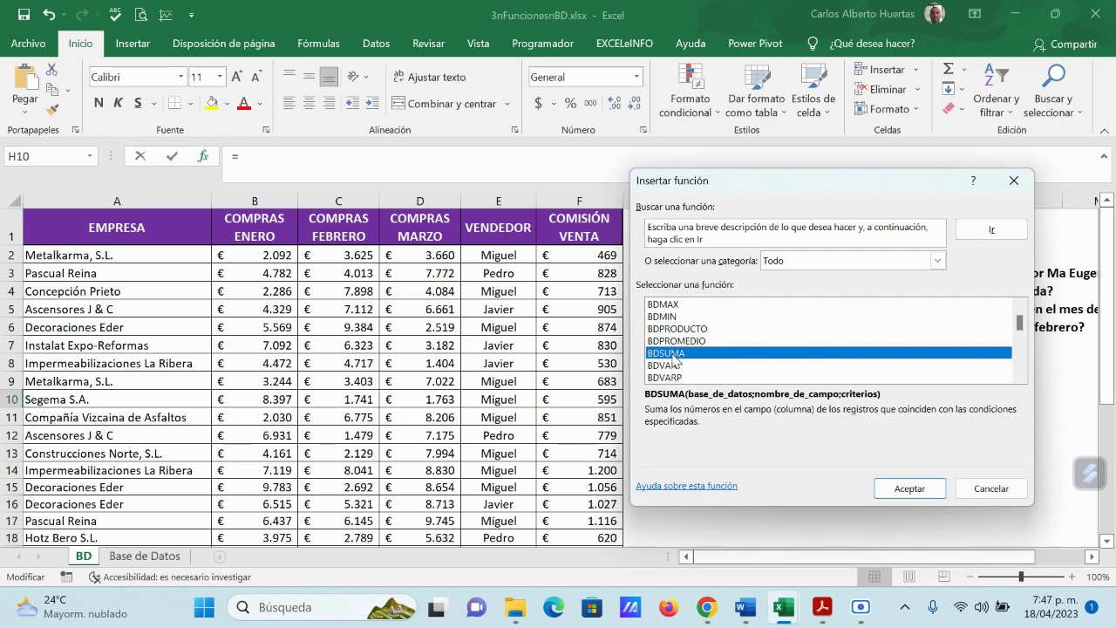
pyautogui.click(916, 491)
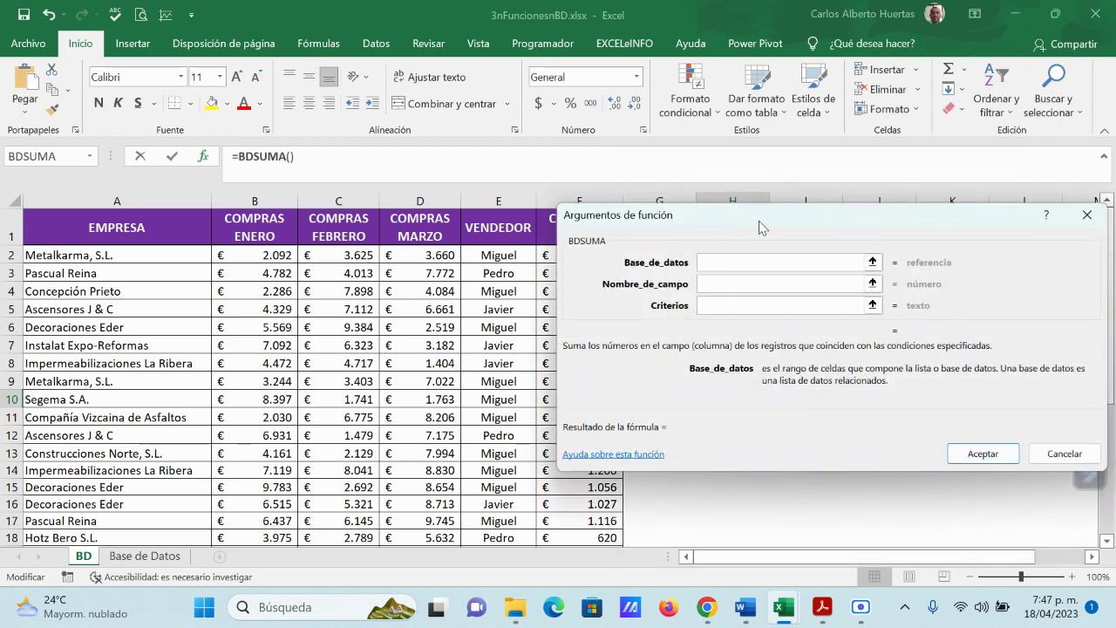
pyautogui.moveTo(759, 227); pyautogui.dragTo(235, 80)
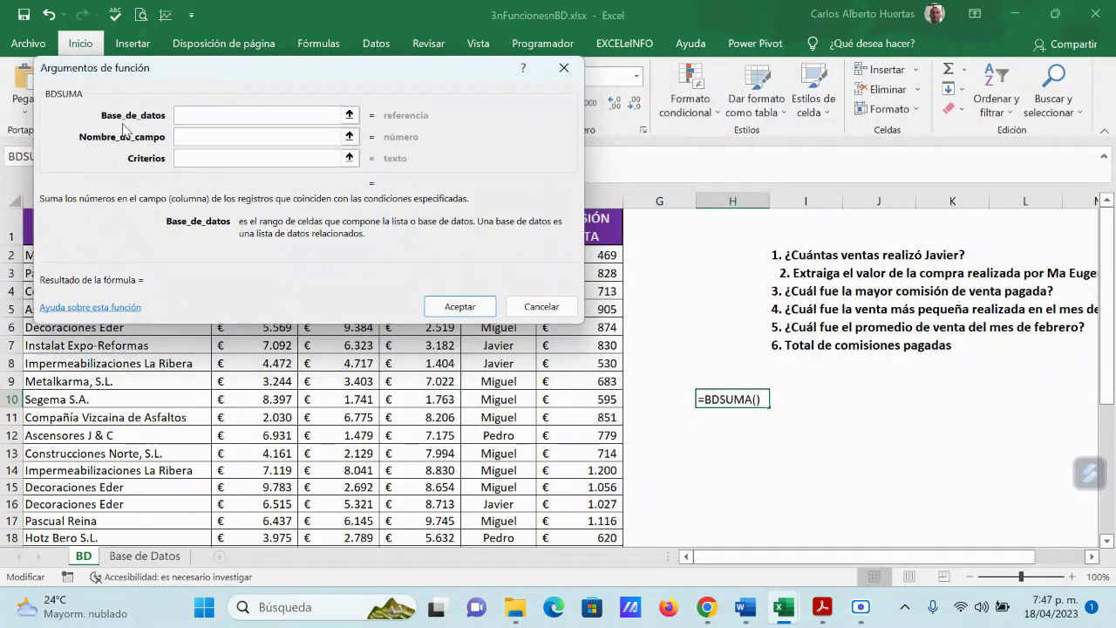
# Step: Set BDSUMA's Base_de_datos argument to the commission values in F2:F33
pyautogui.click(350, 115)
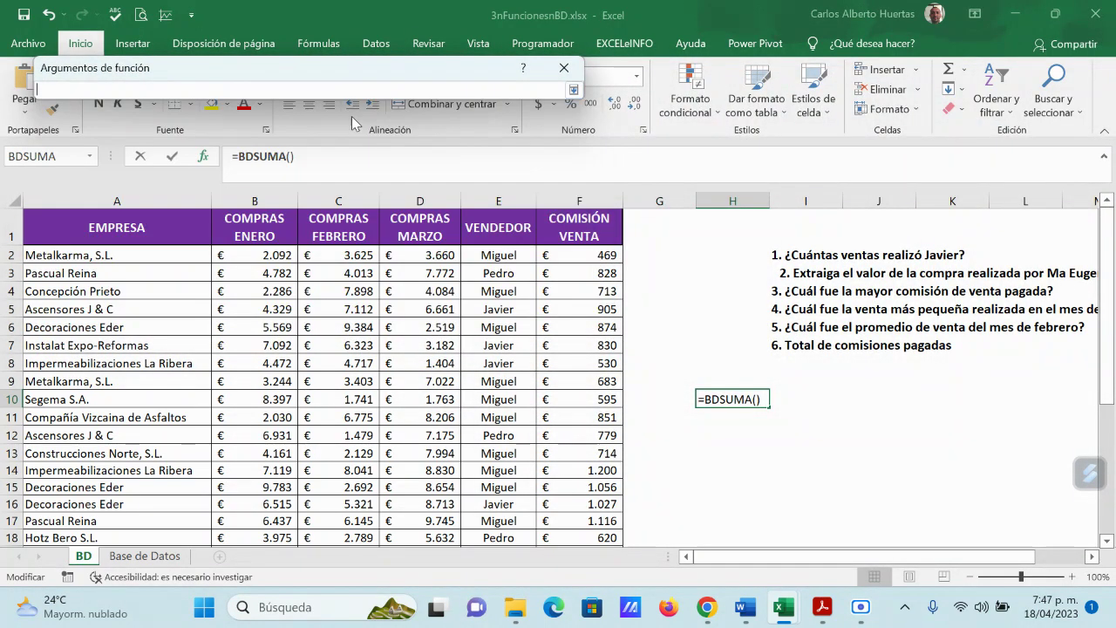
pyautogui.moveTo(590, 253); pyautogui.dragTo(601, 506)
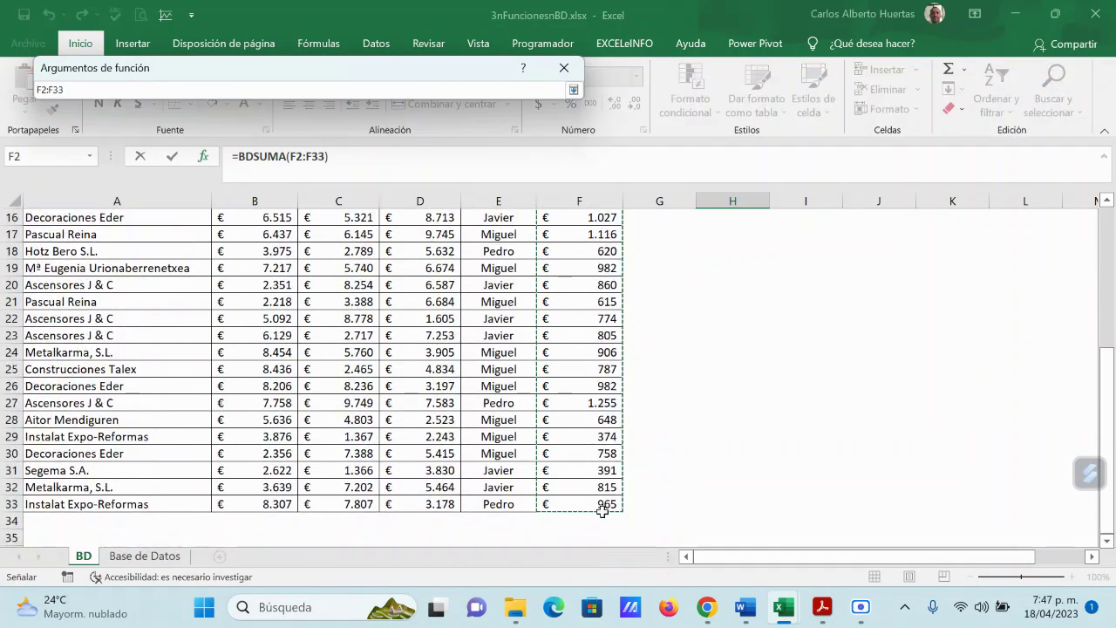
pyautogui.click(575, 91)
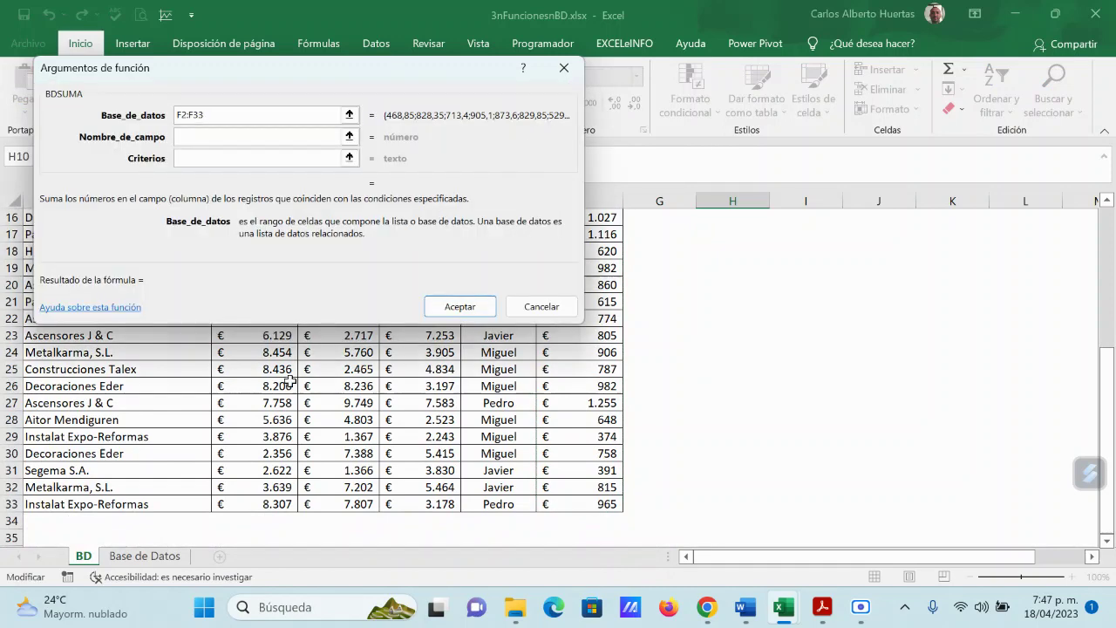
# Step: Set BDSUMA's Nombre_de_campo to the COMISIÓN VENTA header in F1 and try to accept the function without any criteria
pyautogui.click(349, 137)
pyautogui.scroll(5, 628, 262)
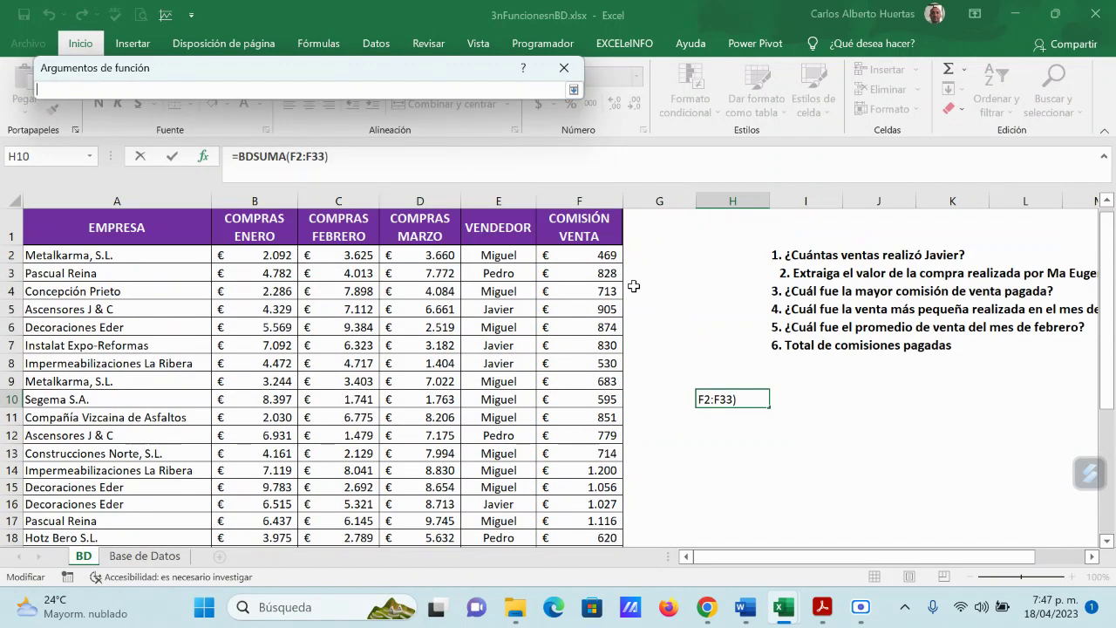
pyautogui.click(582, 236)
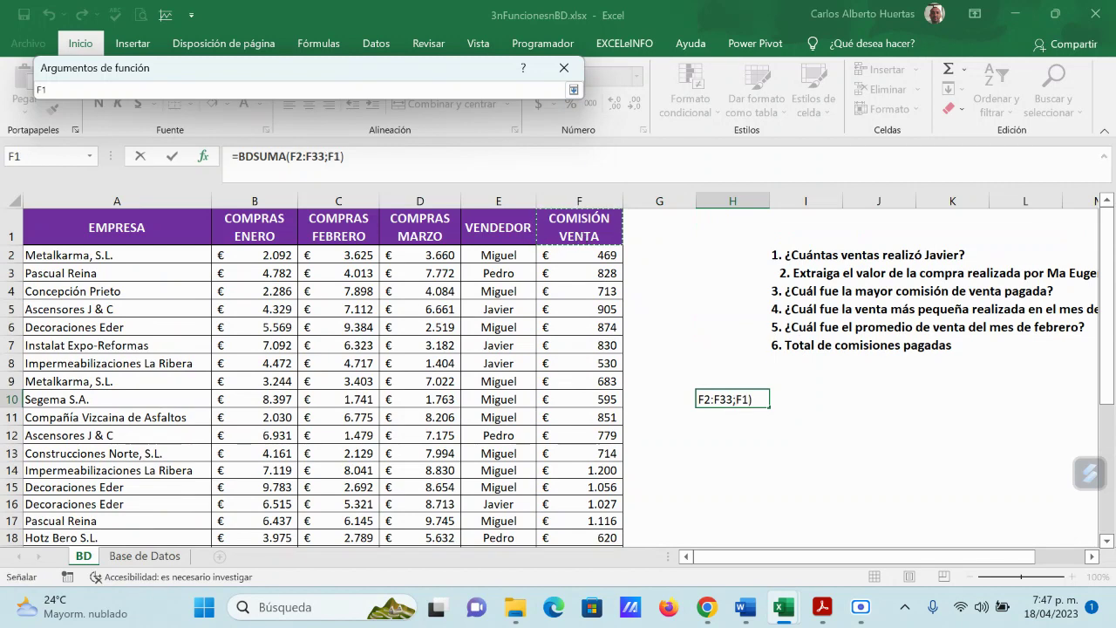
pyautogui.click(574, 89)
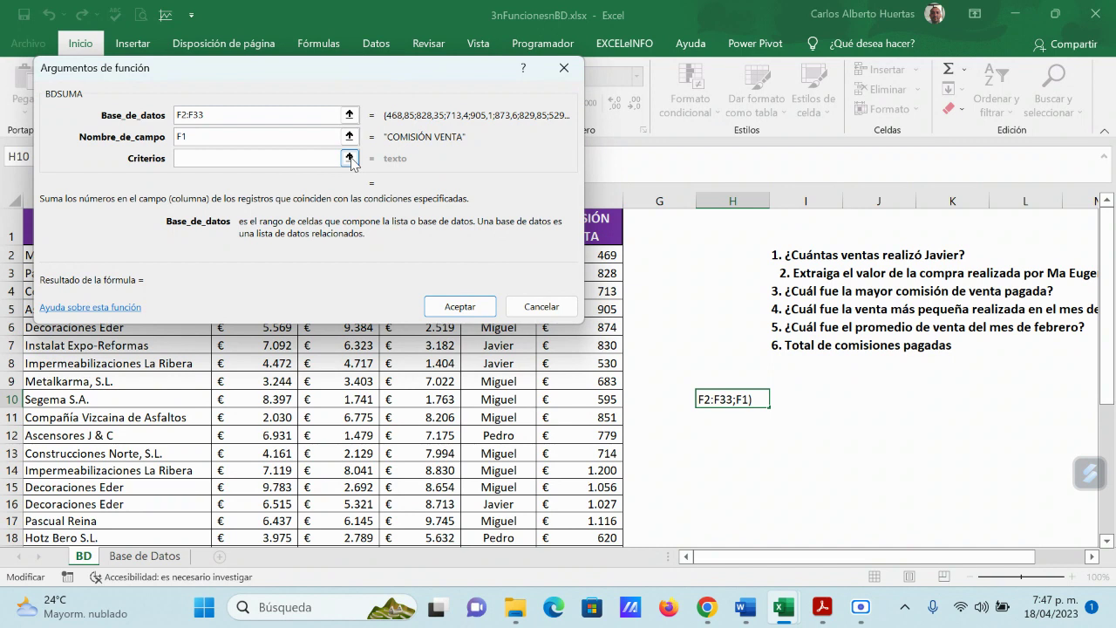
pyautogui.click(299, 160)
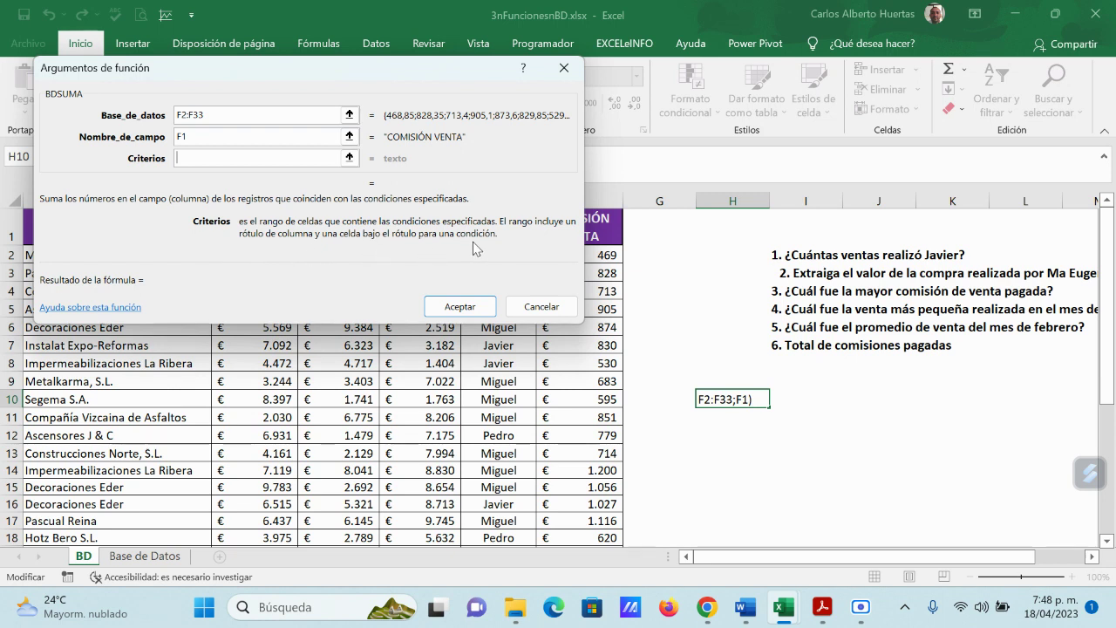
pyautogui.click(463, 307)
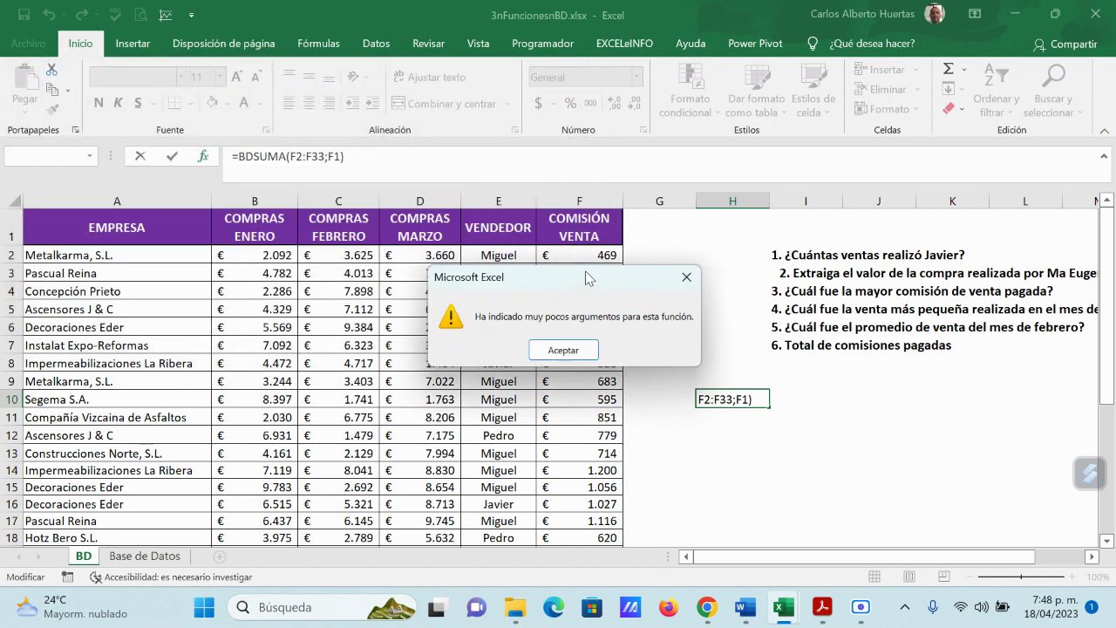
pyautogui.click(567, 353)
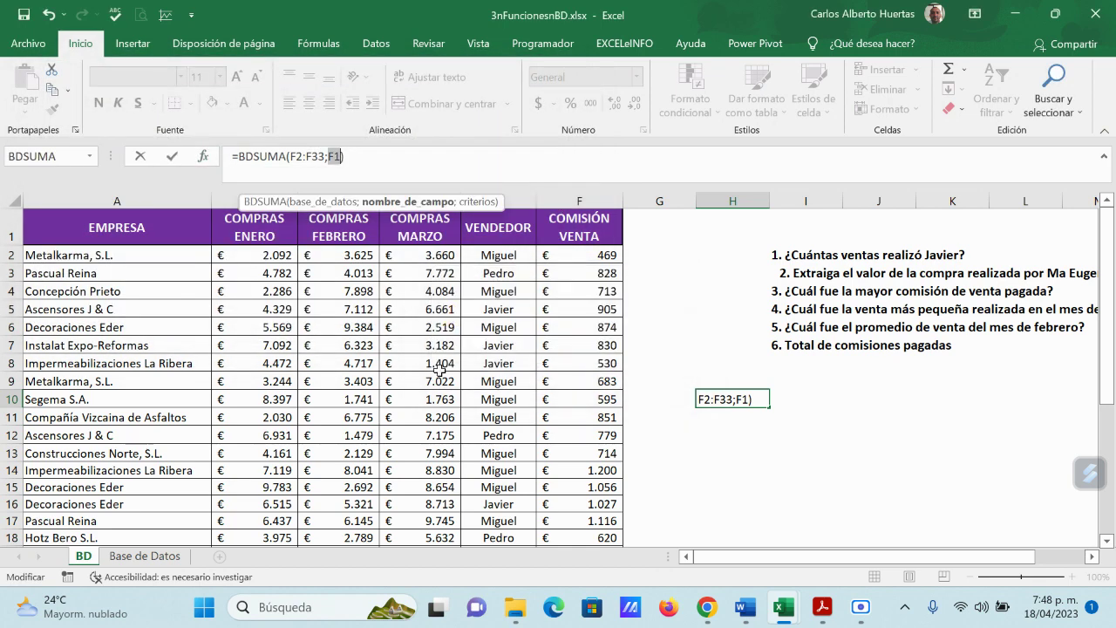
# Step: Try to complete the BDSUMA formula with F2:F33 as its field argument instead of F1, and discard the entry in H10
pyautogui.click(342, 156)
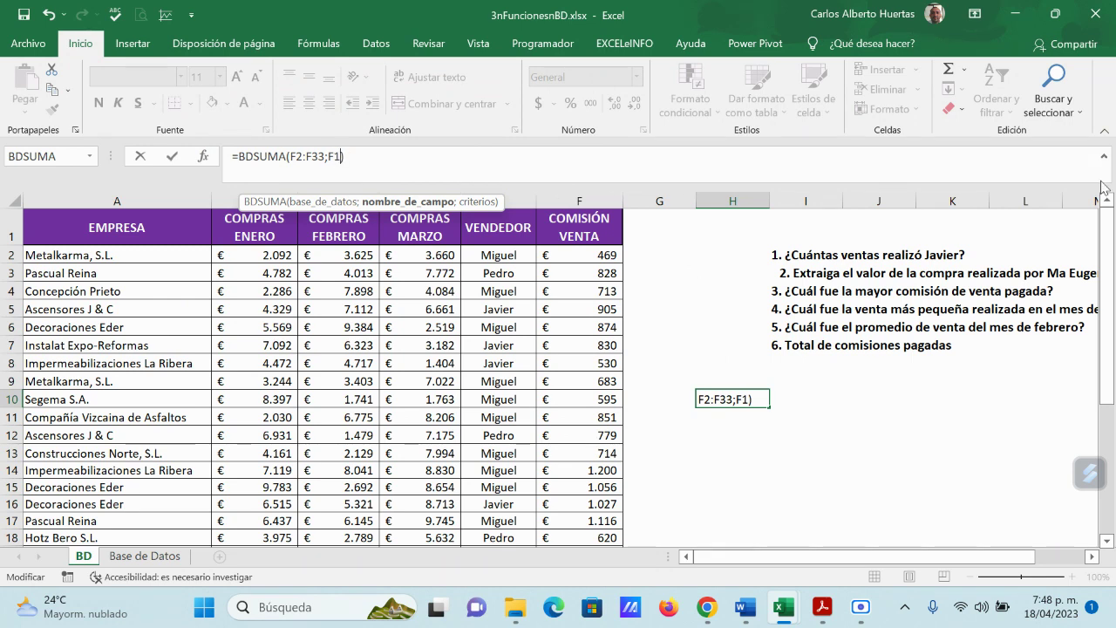
pyautogui.press('BackSpace')
pyautogui.press('BackSpace')
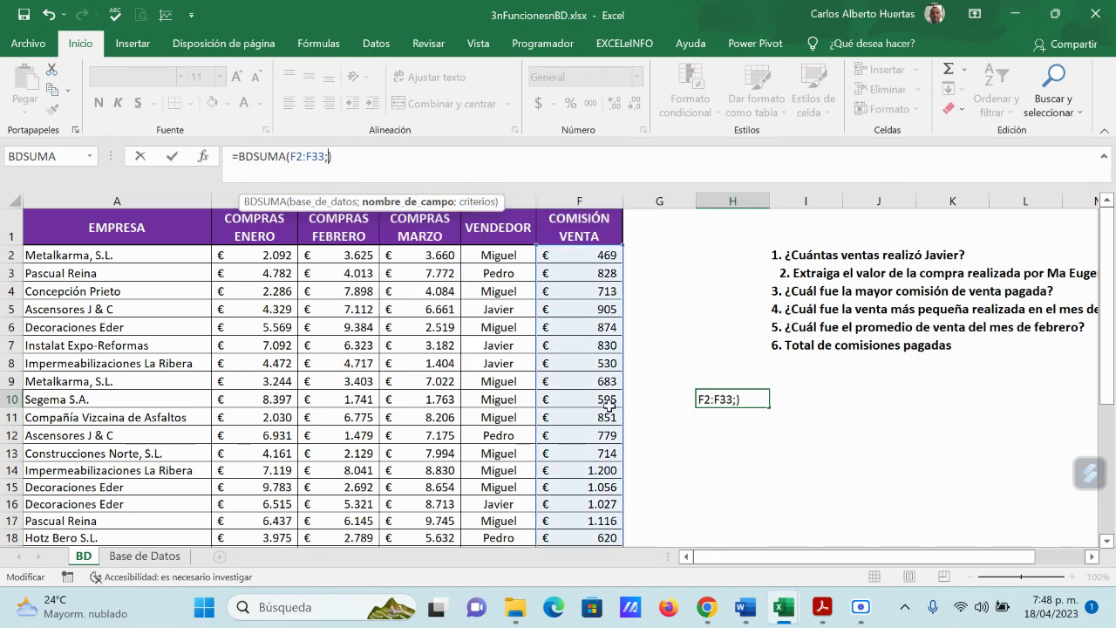
pyautogui.moveTo(596, 258); pyautogui.dragTo(602, 616)
pyautogui.moveTo(608, 556); pyautogui.dragTo(597, 485)
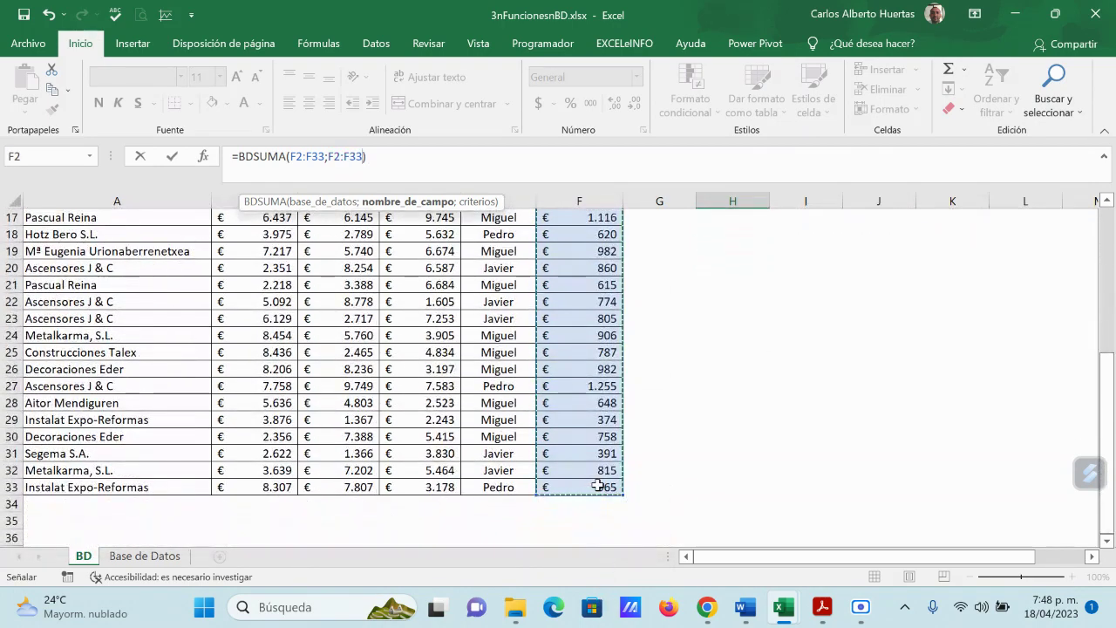
pyautogui.press('Return')
pyautogui.click(564, 350)
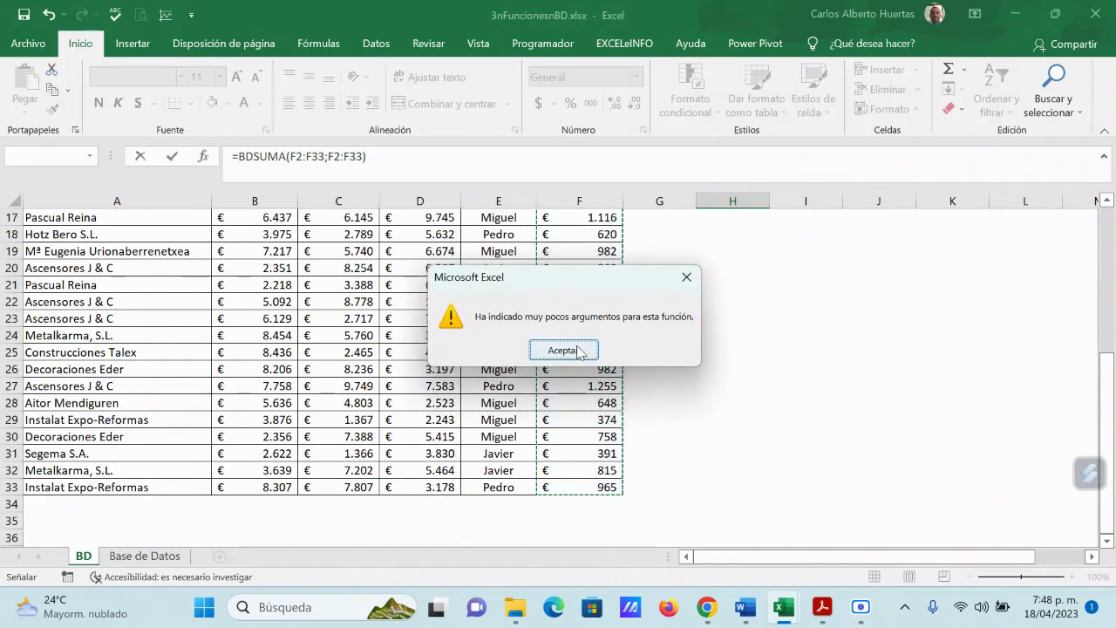
pyautogui.scroll(5, 668, 357)
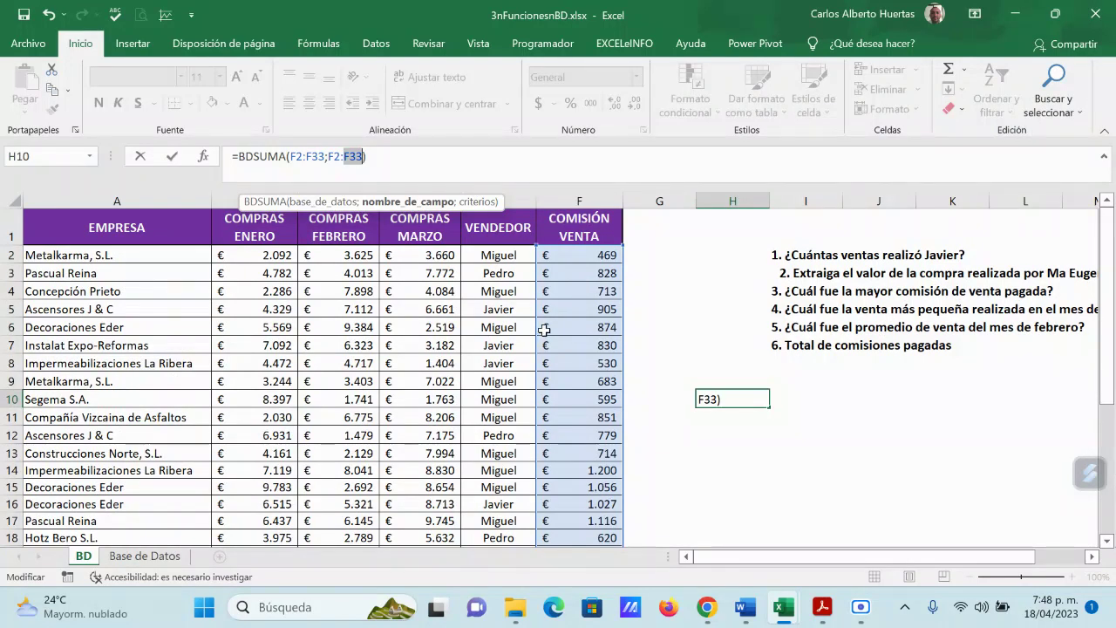
pyautogui.press('Escape')
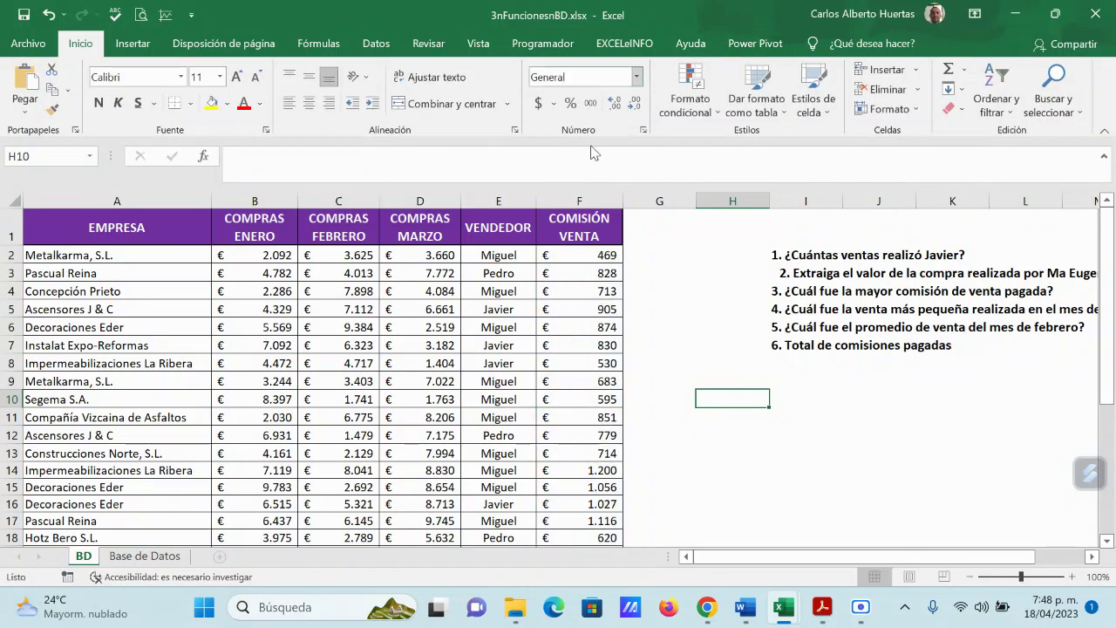
# Step: Insert the BDSUMA function in cell H10 again, choosing it from the Usadas recientemente category
pyautogui.click(203, 160)
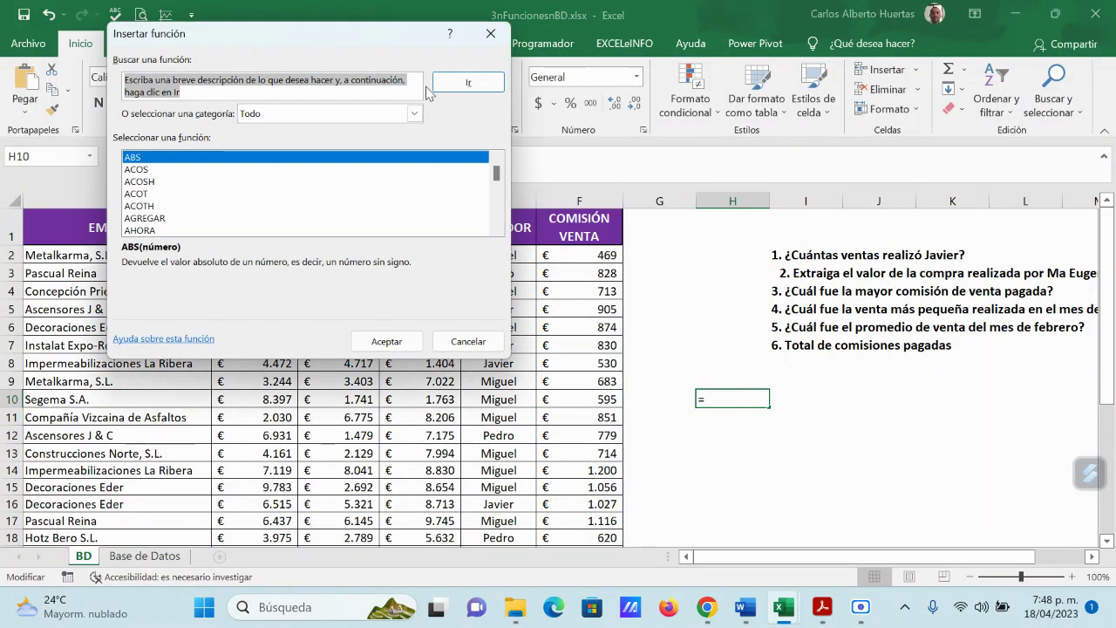
pyautogui.click(414, 113)
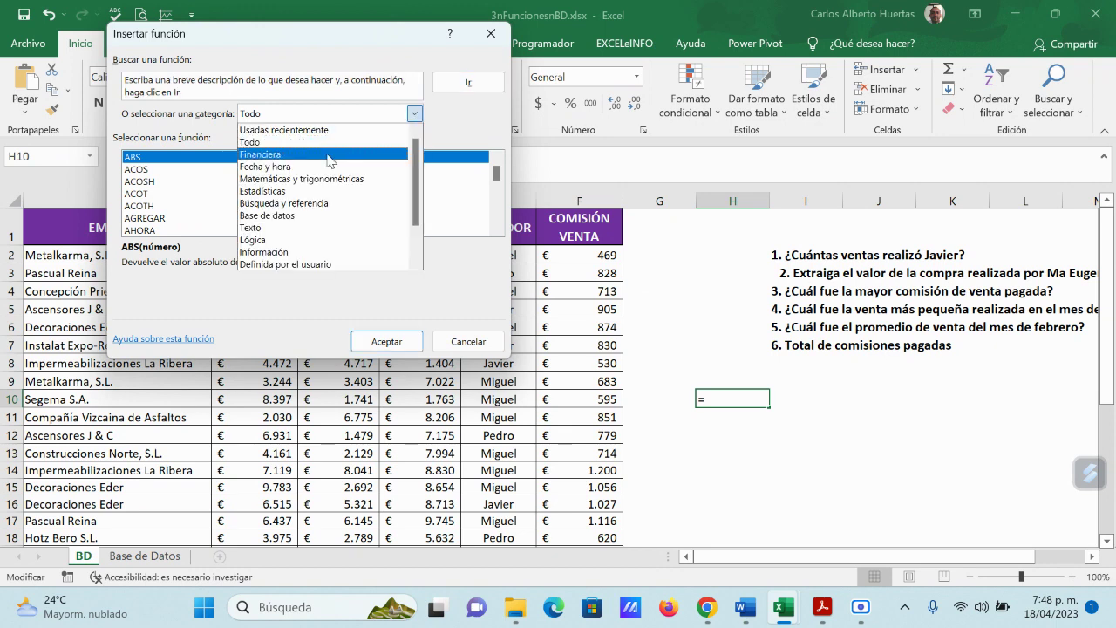
pyautogui.click(288, 130)
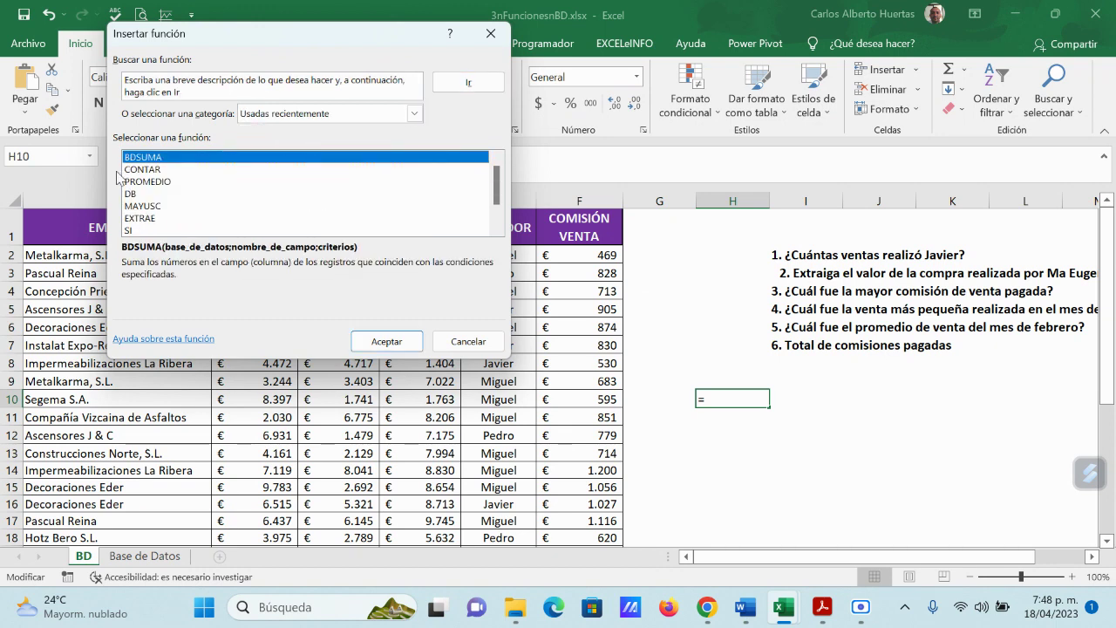
pyautogui.click(386, 342)
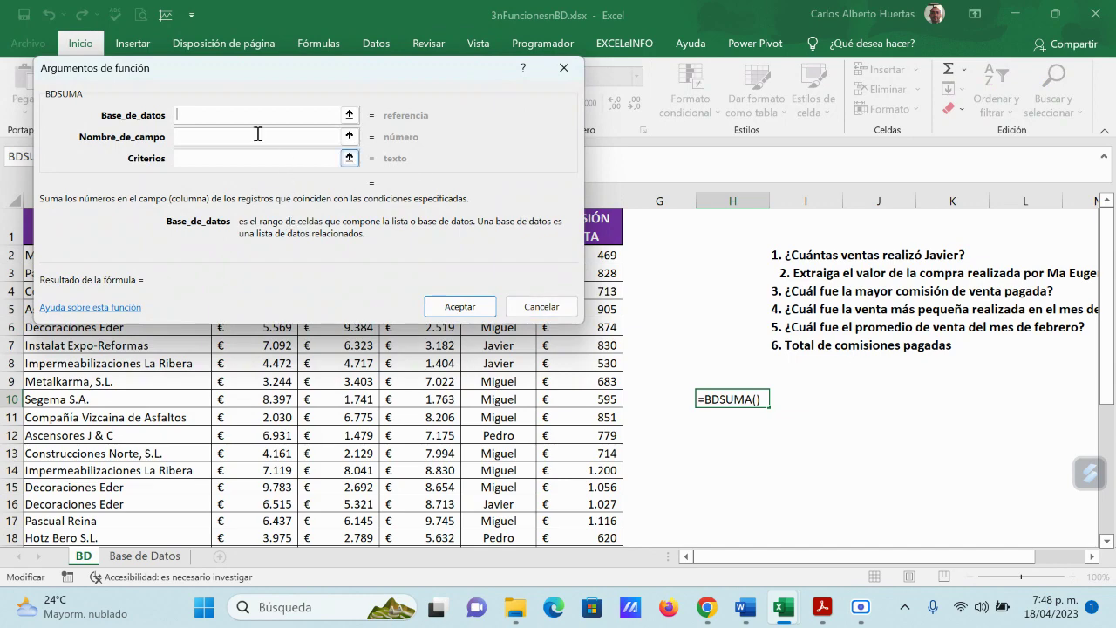
# Step: Set Base_de_datos to the whole table A1:F33 and Nombre_de_campo to the COMISIÓN VENTA header in F1
pyautogui.click(350, 116)
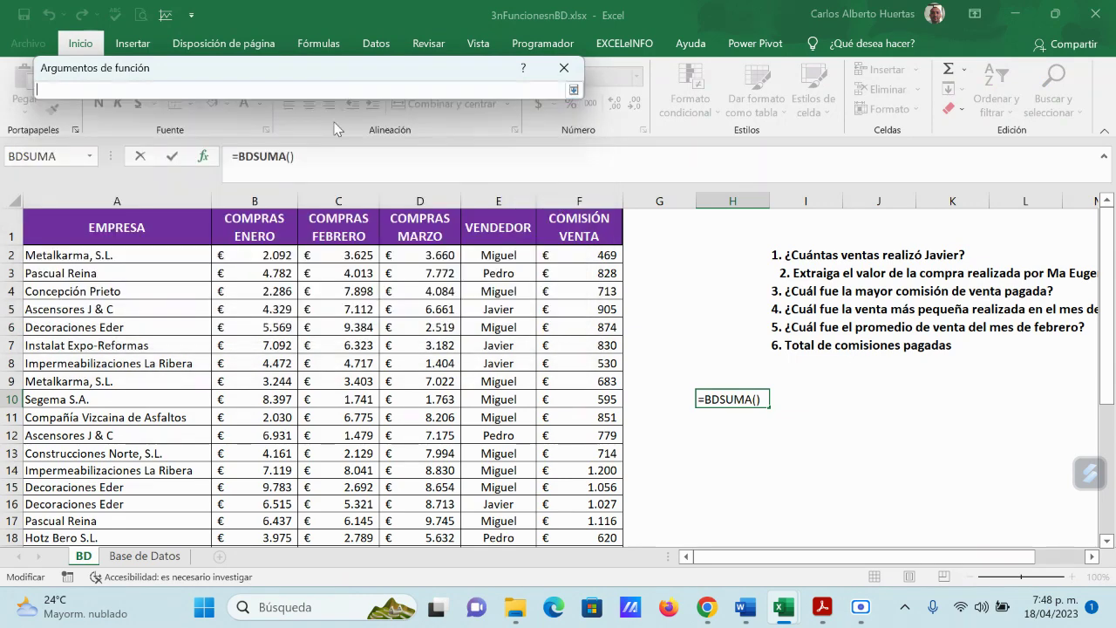
pyautogui.moveTo(129, 220); pyautogui.dragTo(611, 489)
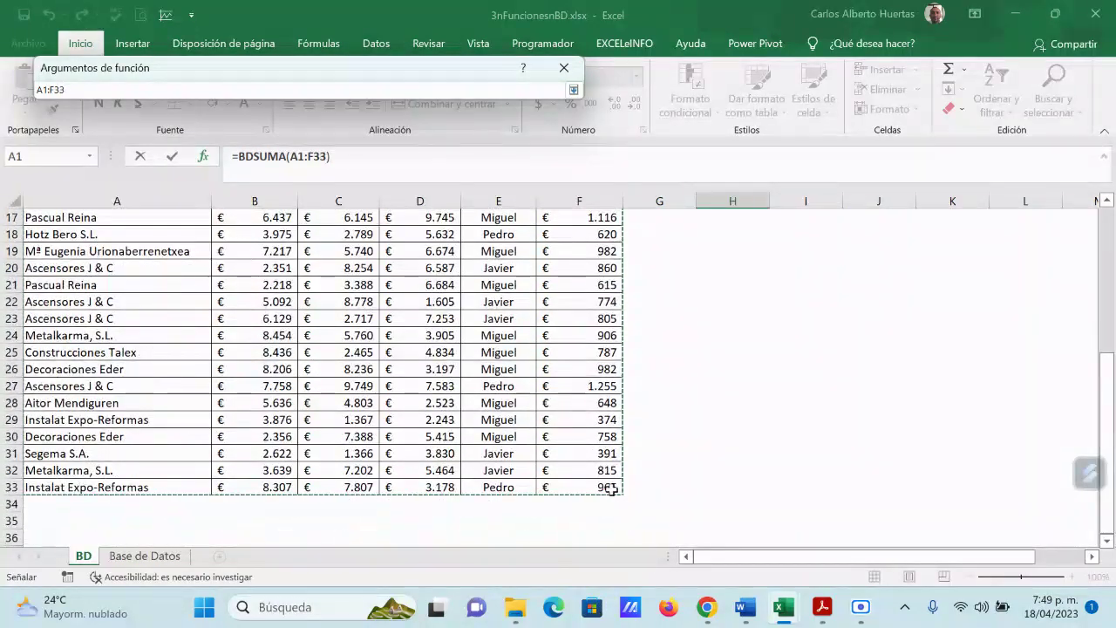
pyautogui.click(574, 91)
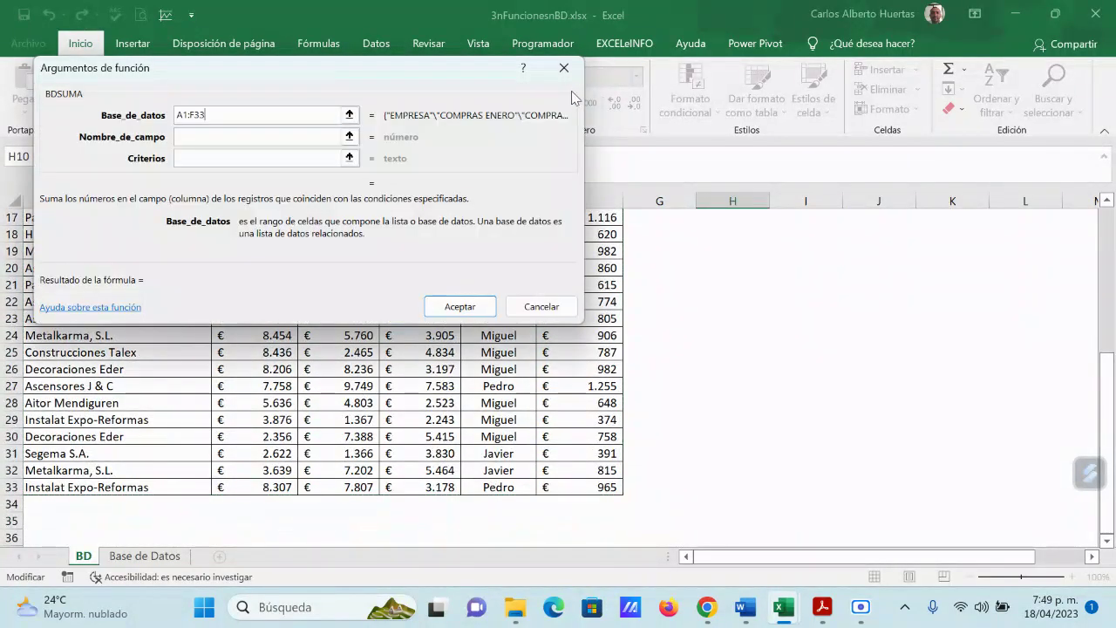
pyautogui.click(349, 137)
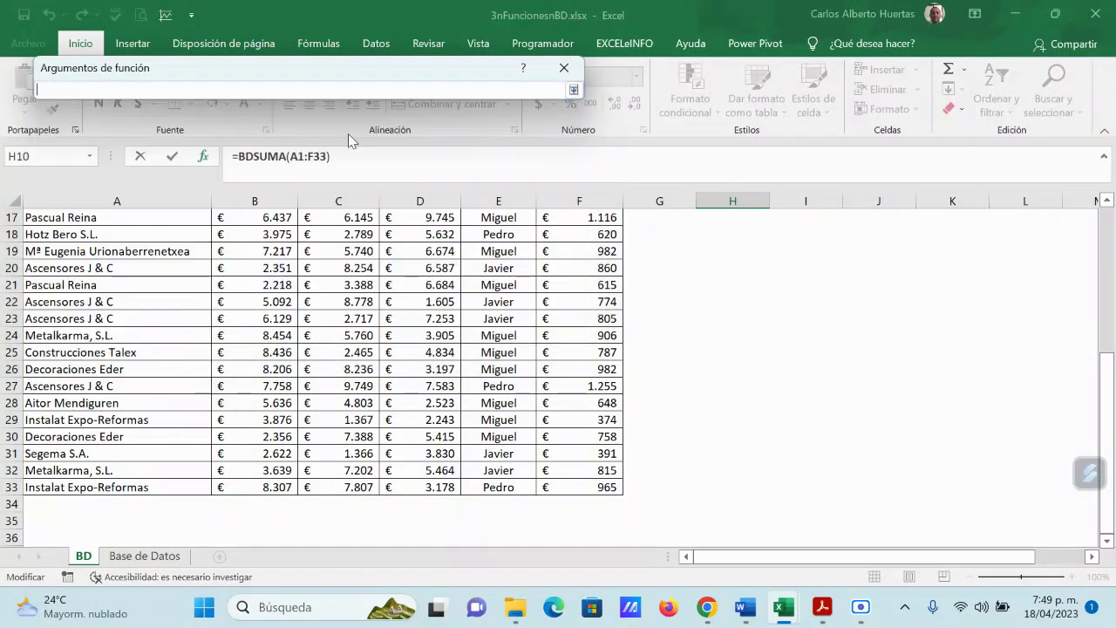
pyautogui.scroll(5, 642, 403)
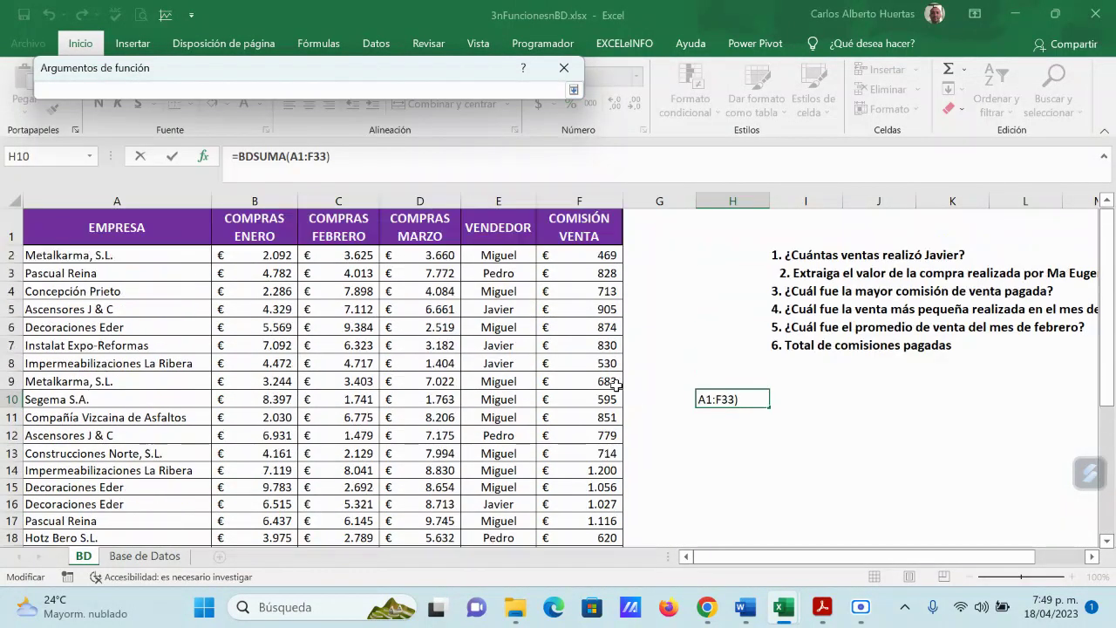
pyautogui.click(591, 233)
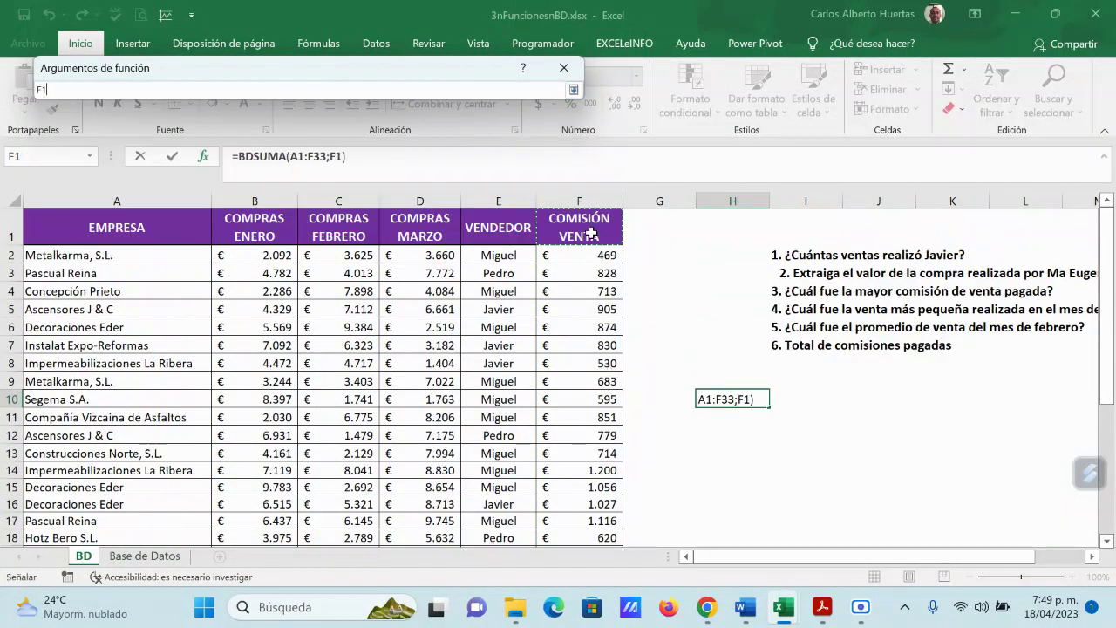
pyautogui.click(576, 89)
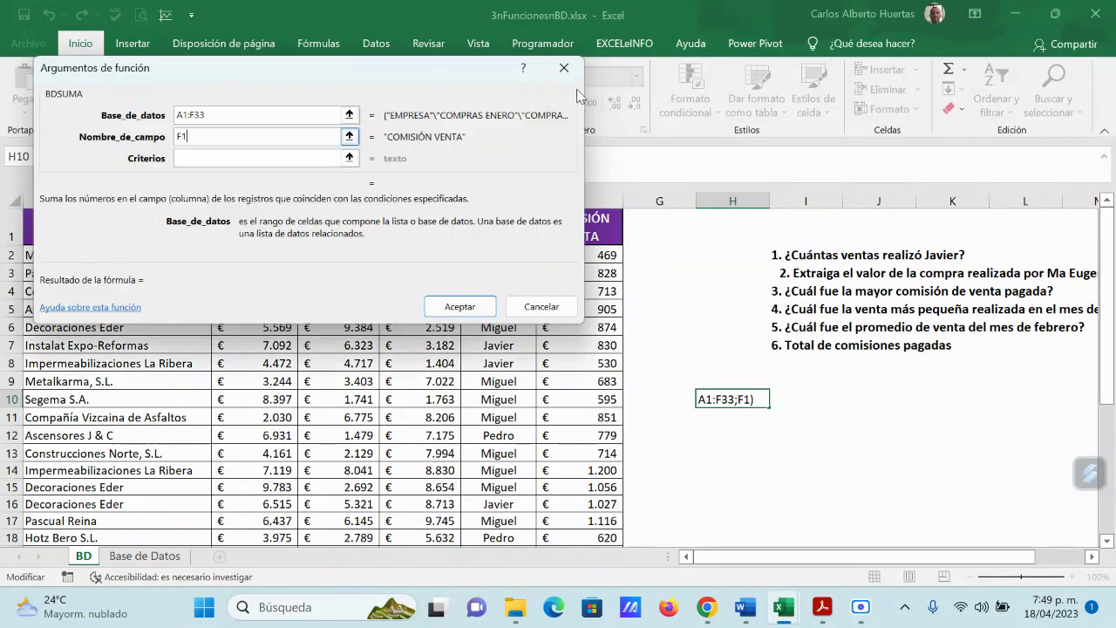
# Step: Set Criterios to the commission values in F2:F33 and accept the BDSUMA function in H10
pyautogui.click(349, 158)
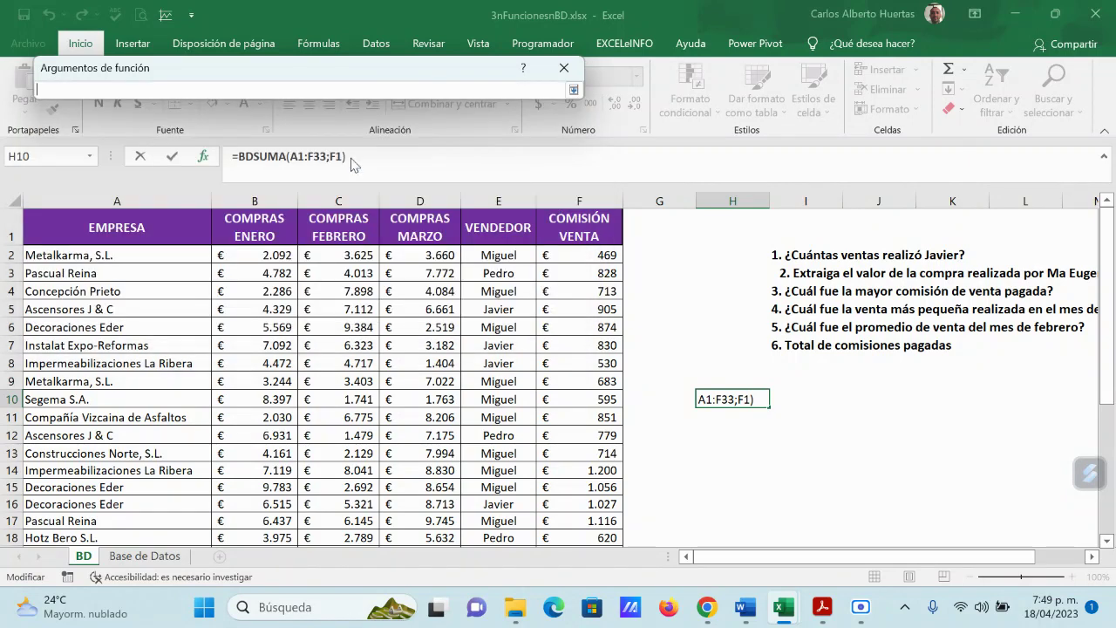
pyautogui.moveTo(608, 255); pyautogui.dragTo(569, 485)
pyautogui.click(573, 90)
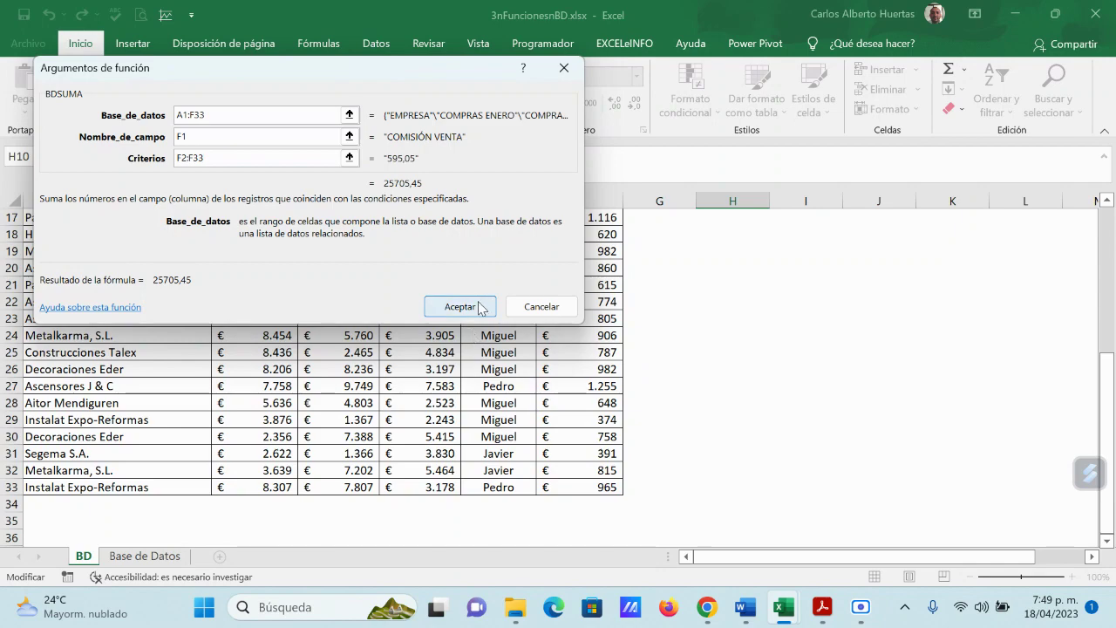
pyautogui.click(460, 307)
pyautogui.scroll(2, 808, 391)
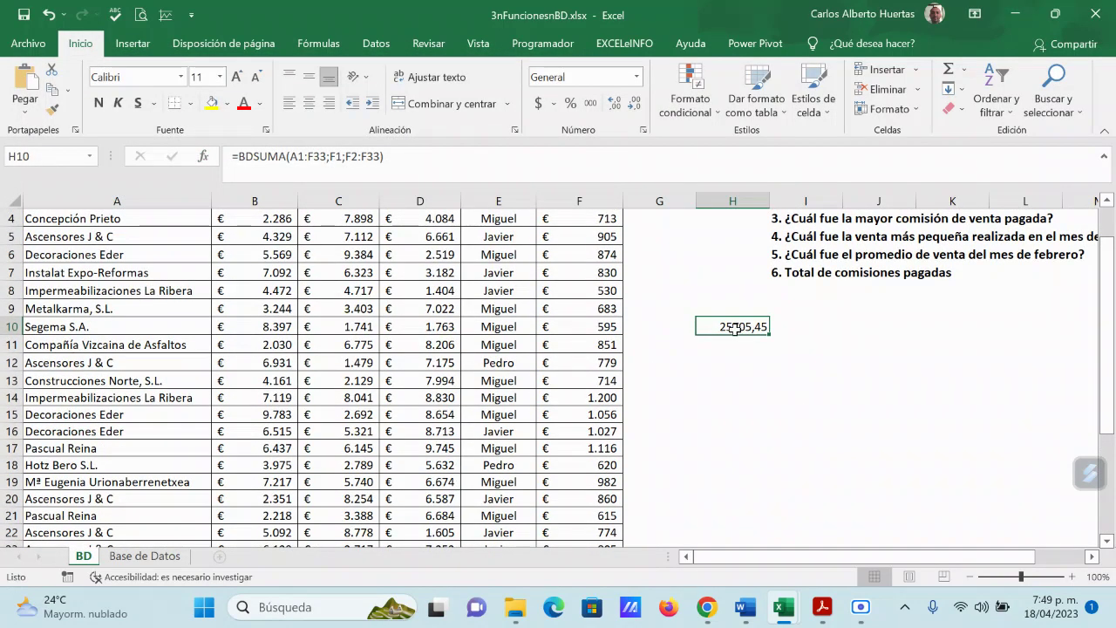
pyautogui.scroll(1, 768, 371)
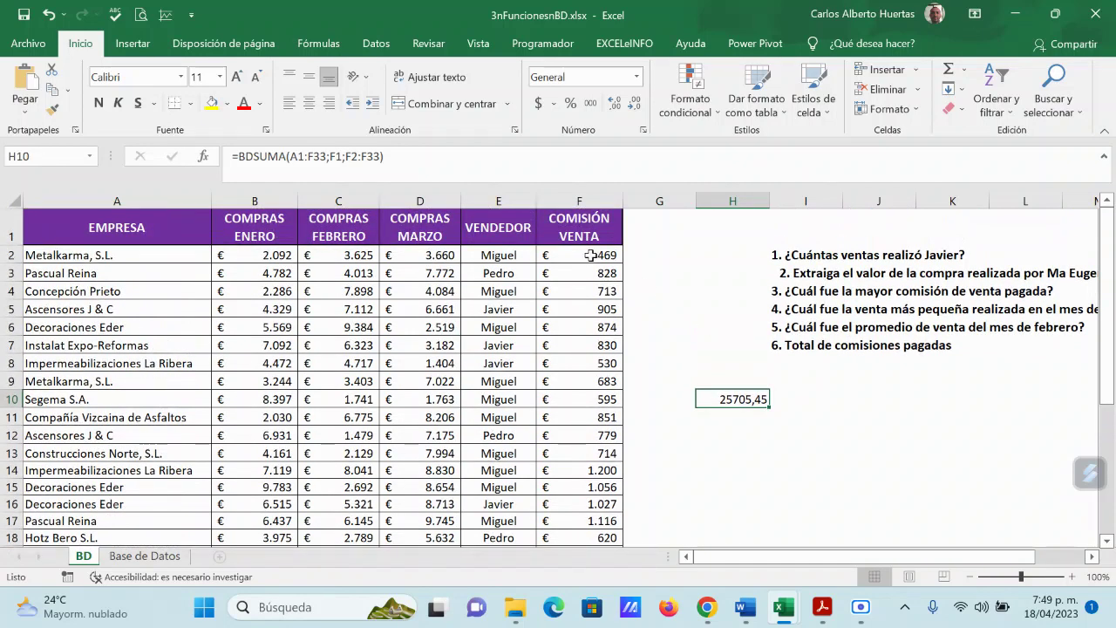
# Step: Total the commissions F2:F33 with an automatic SUMA formula in cell F34, directly below the COMISIÓN VENTA column
pyautogui.scroll(-8, 611, 317)
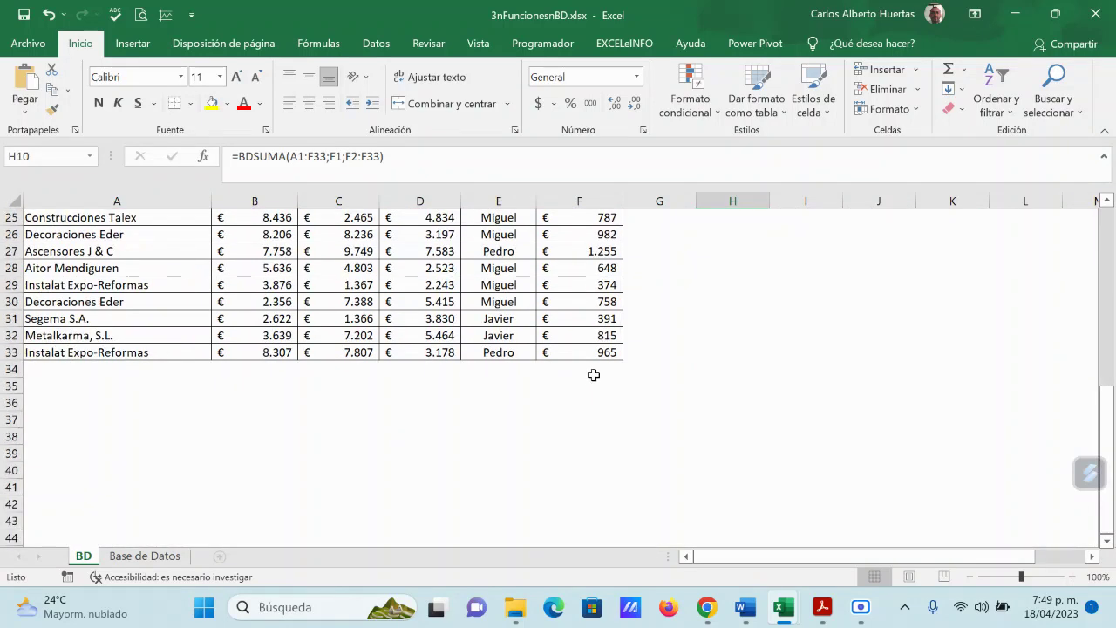
pyautogui.click(592, 373)
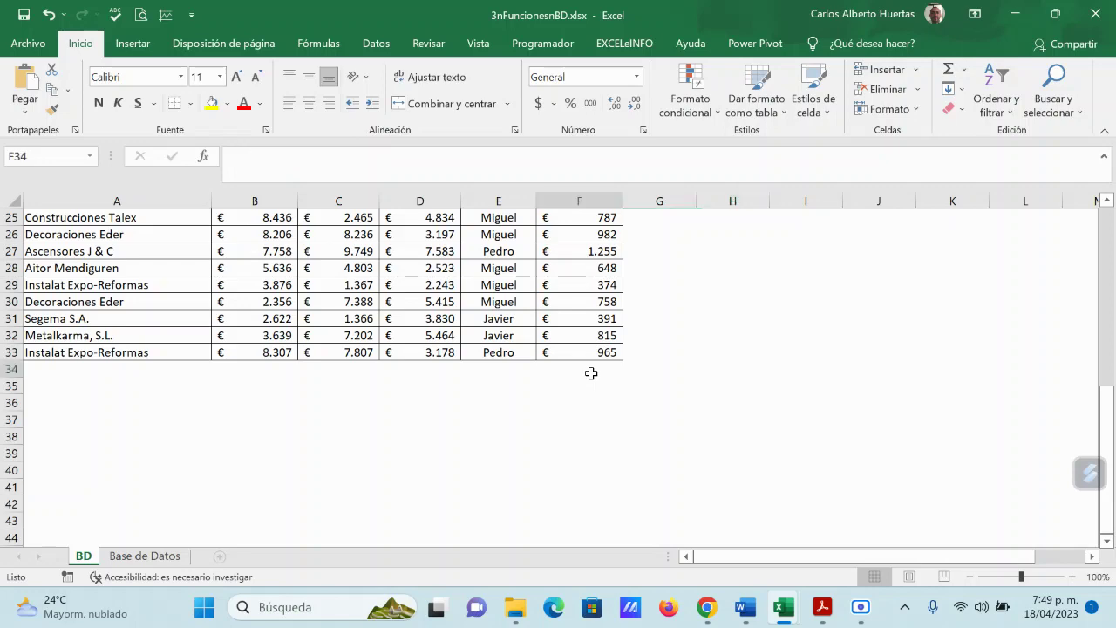
pyautogui.click(950, 72)
pyautogui.scroll(8, 639, 362)
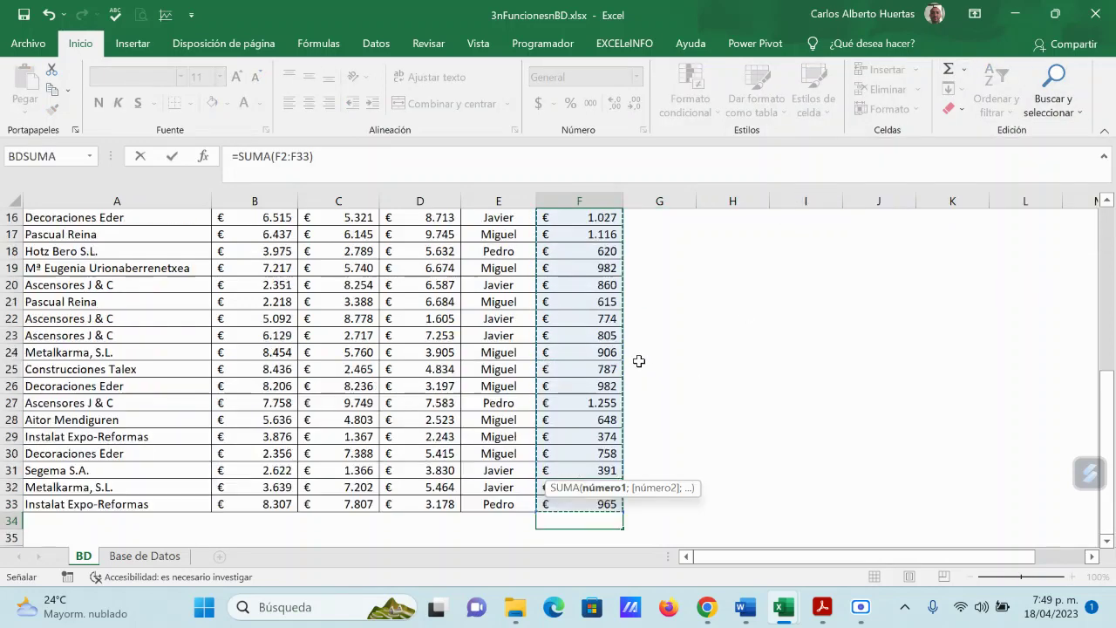
pyautogui.scroll(-8, 640, 361)
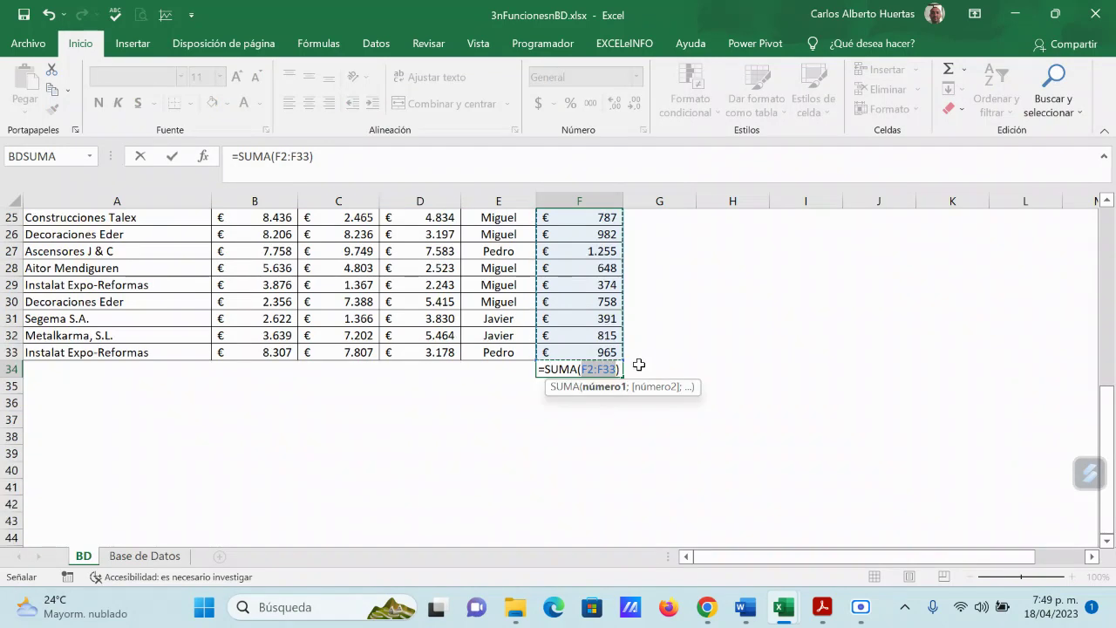
pyautogui.hotkey('ctrl', 'Return')
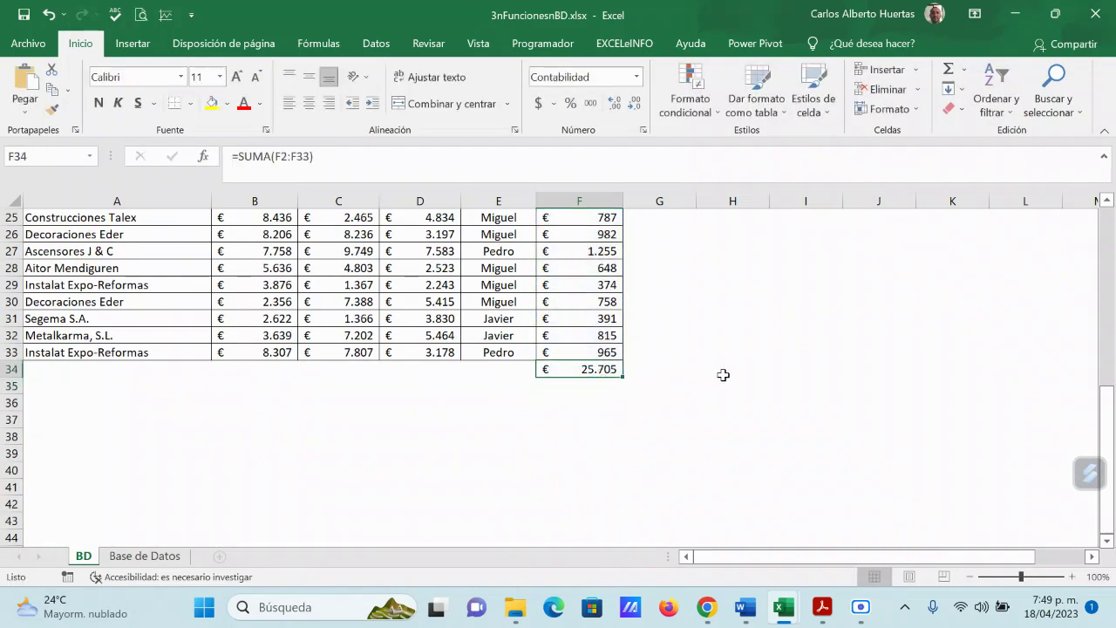
# Step: Select H10 on the BD sheet to compare its BDSUMA result with the SUMA total and review its formula
pyautogui.scroll(7, 723, 375)
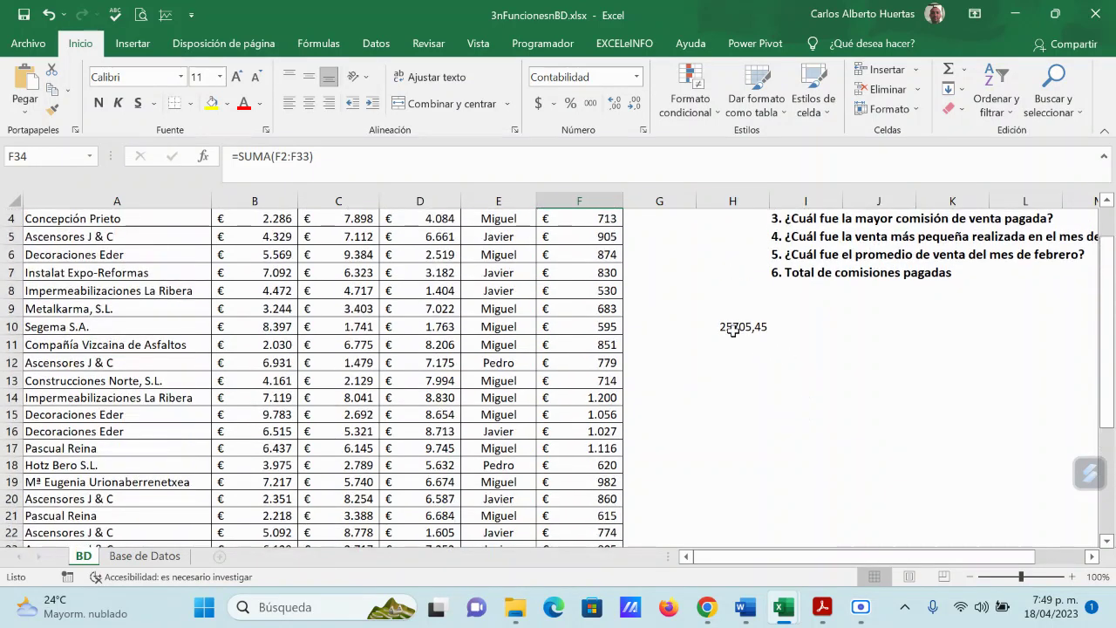
pyautogui.click(732, 330)
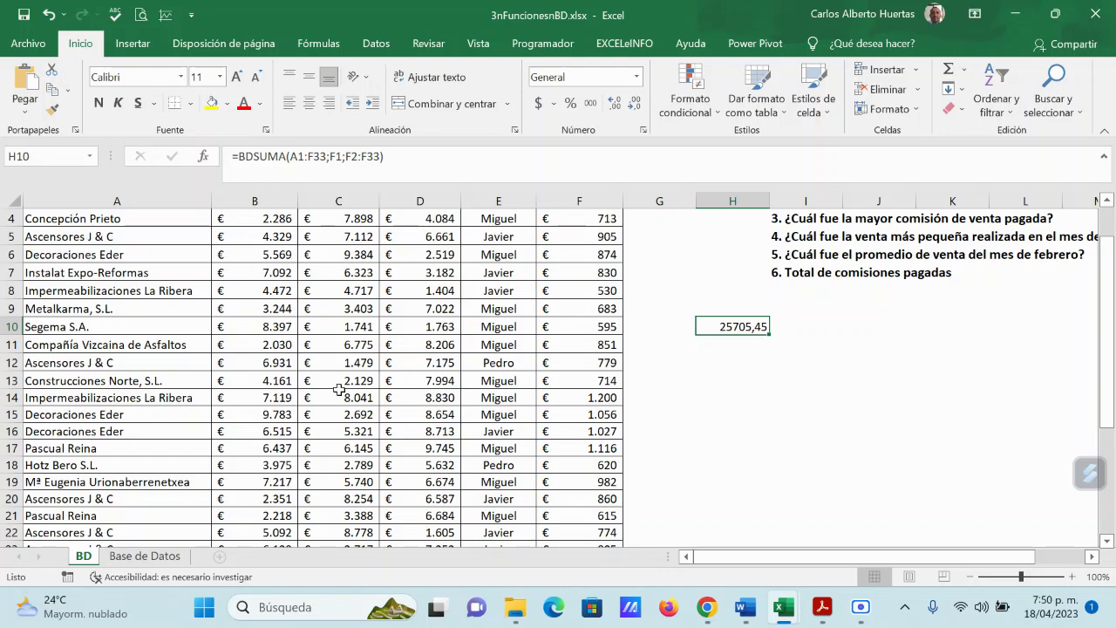
pyautogui.scroll(1, 340, 389)
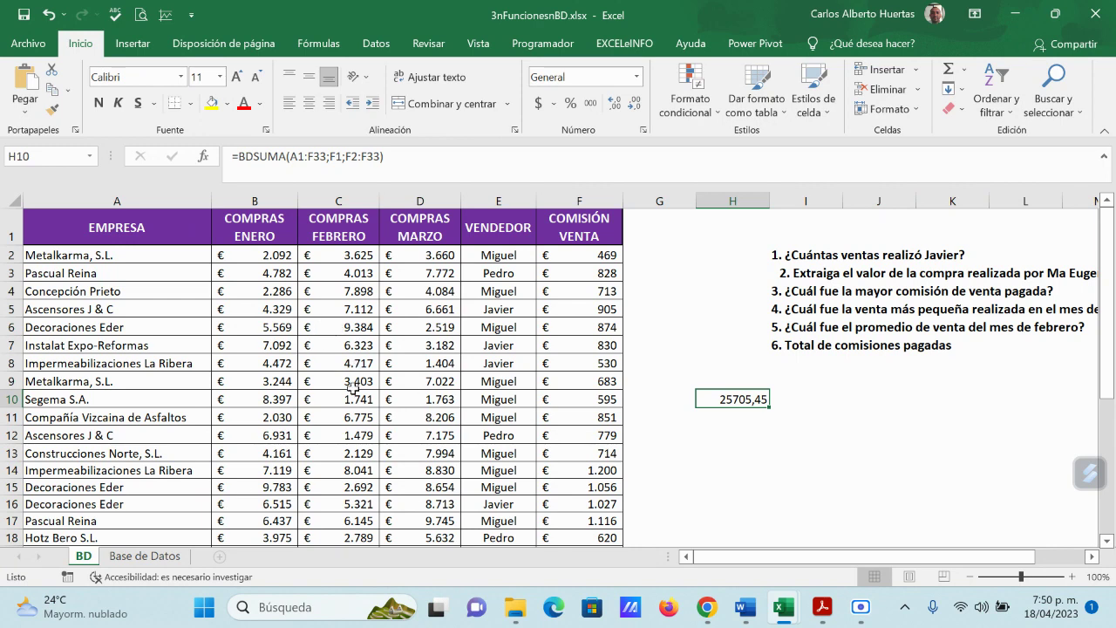
# Step: Switch to the course PDF in Adobe Acrobat Reader to read the database function list, and return to 3nFuncionesnBD.xlsx in Excel
pyautogui.click(822, 607)
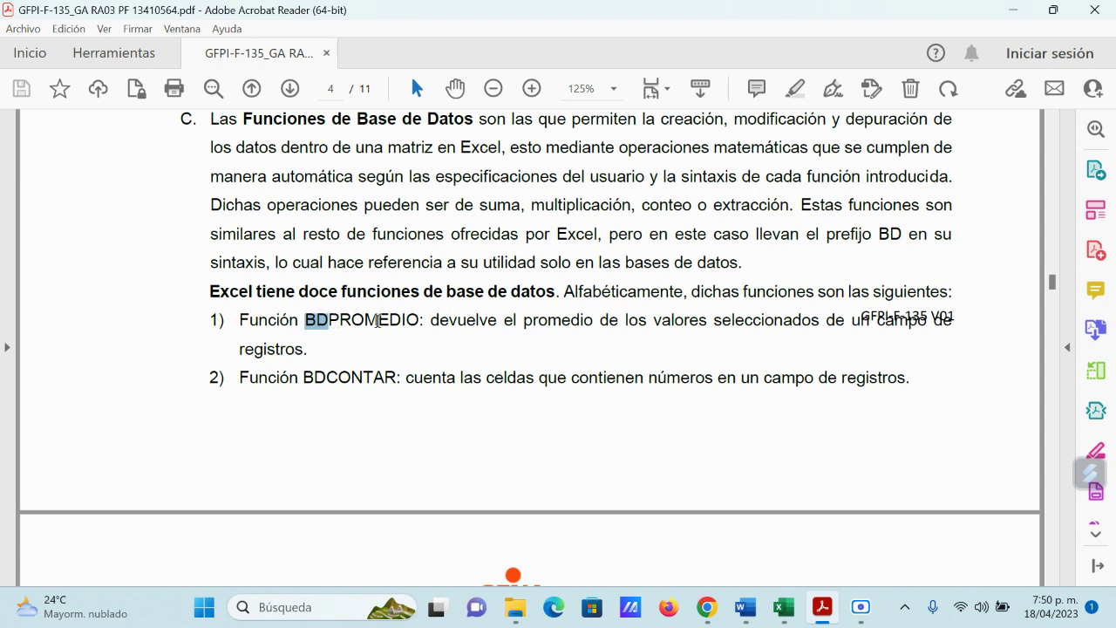
pyautogui.scroll(-1, 356, 408)
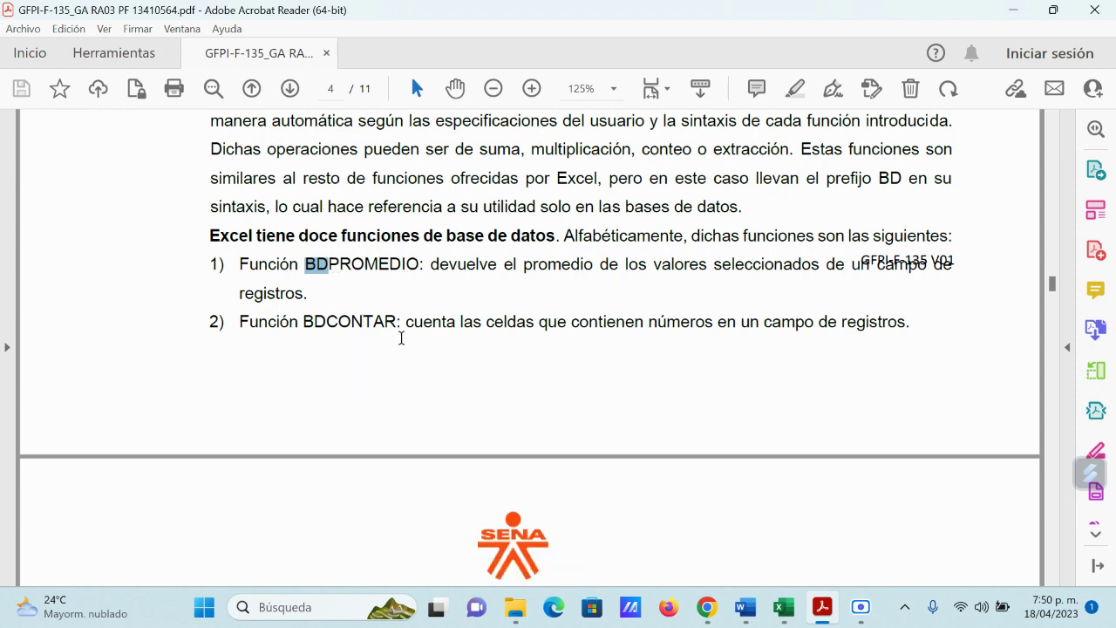
pyautogui.scroll(-1, 406, 346)
pyautogui.scroll(1, 750, 252)
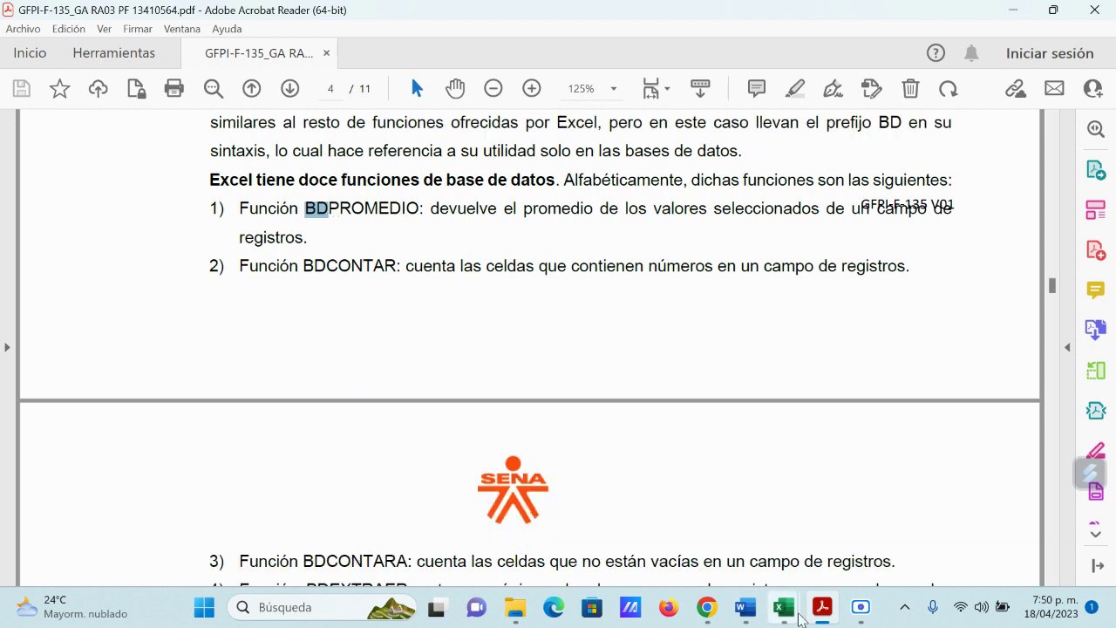
pyautogui.moveTo(784, 607)
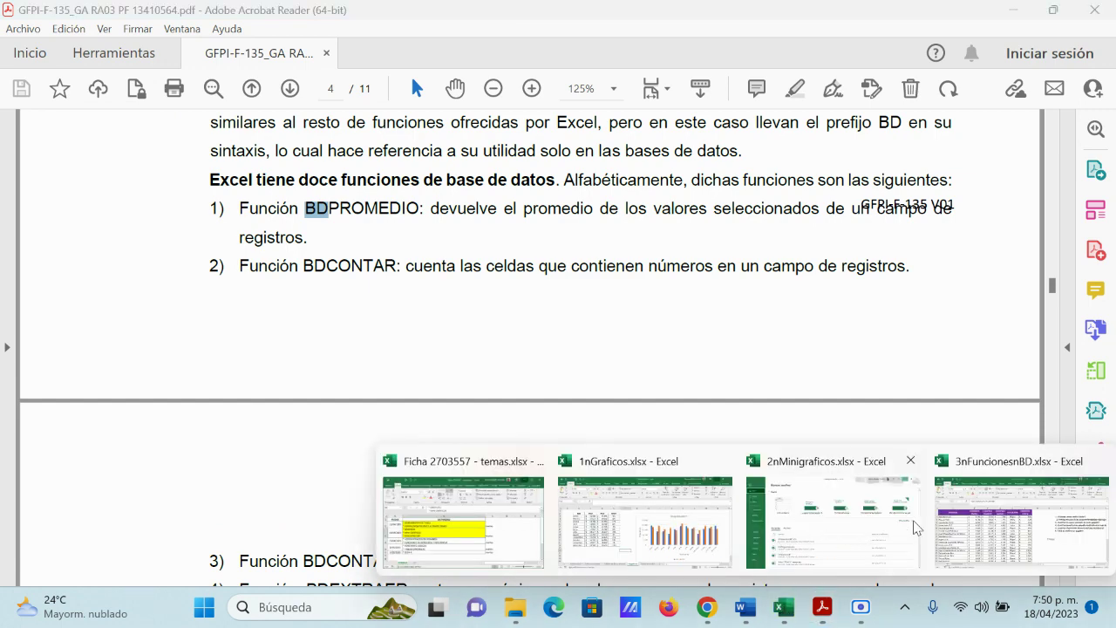
pyautogui.click(985, 523)
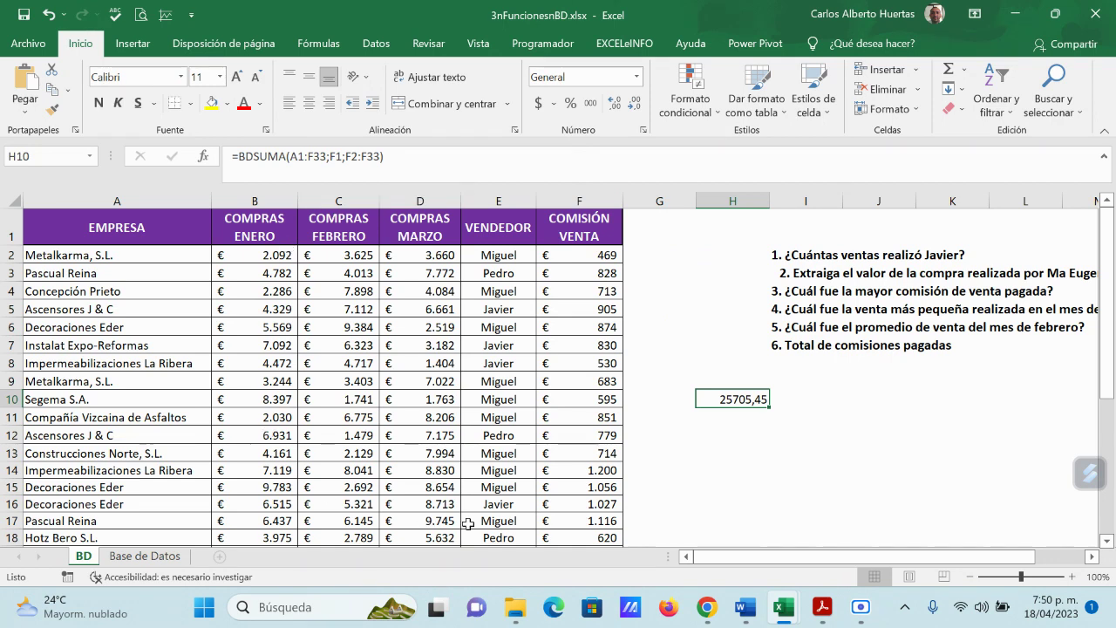
# Step: Label the BDSUMA result by entering "suma" in cell G10
pyautogui.click(671, 402)
pyautogui.write('suma')
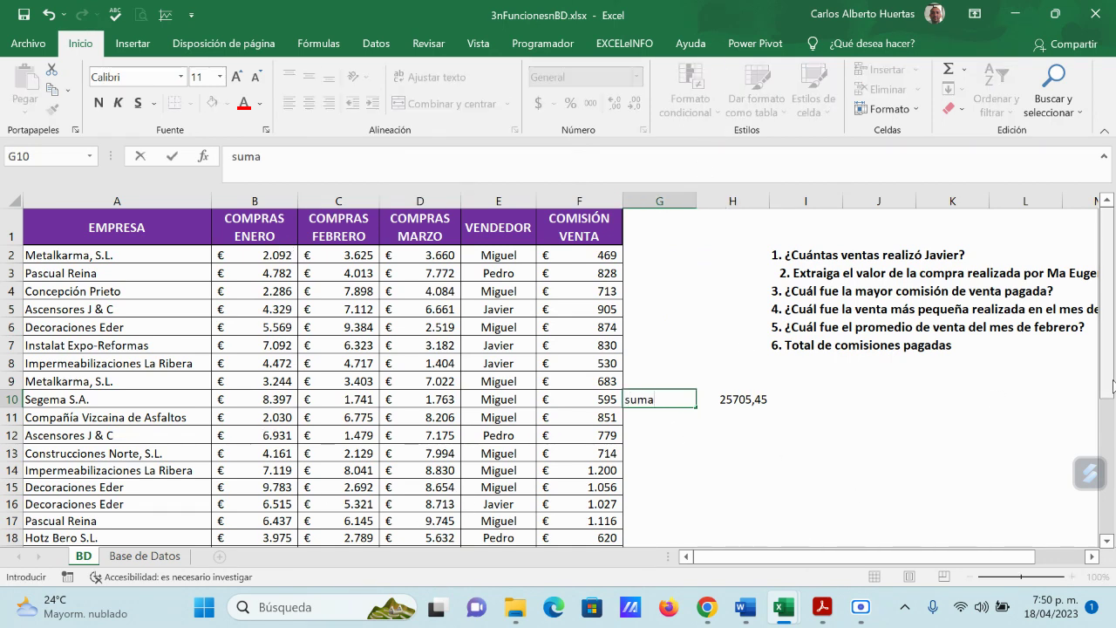
pyautogui.press('Return')
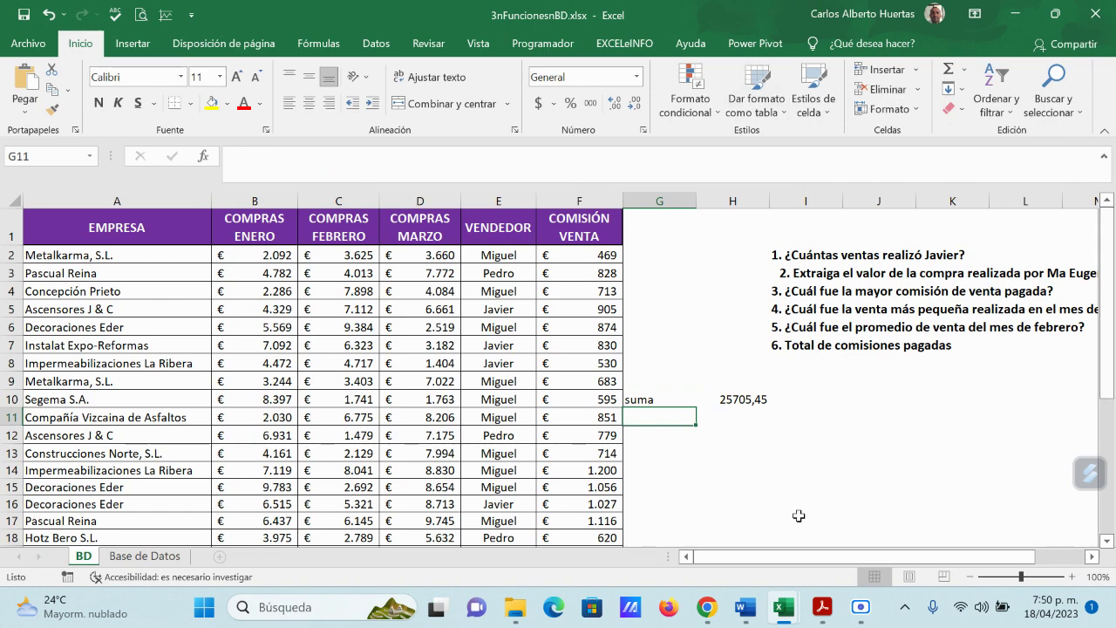
# Step: Select the commission values F2:F33 to review the data to average, and clear the selection
pyautogui.moveTo(583, 254); pyautogui.dragTo(592, 507)
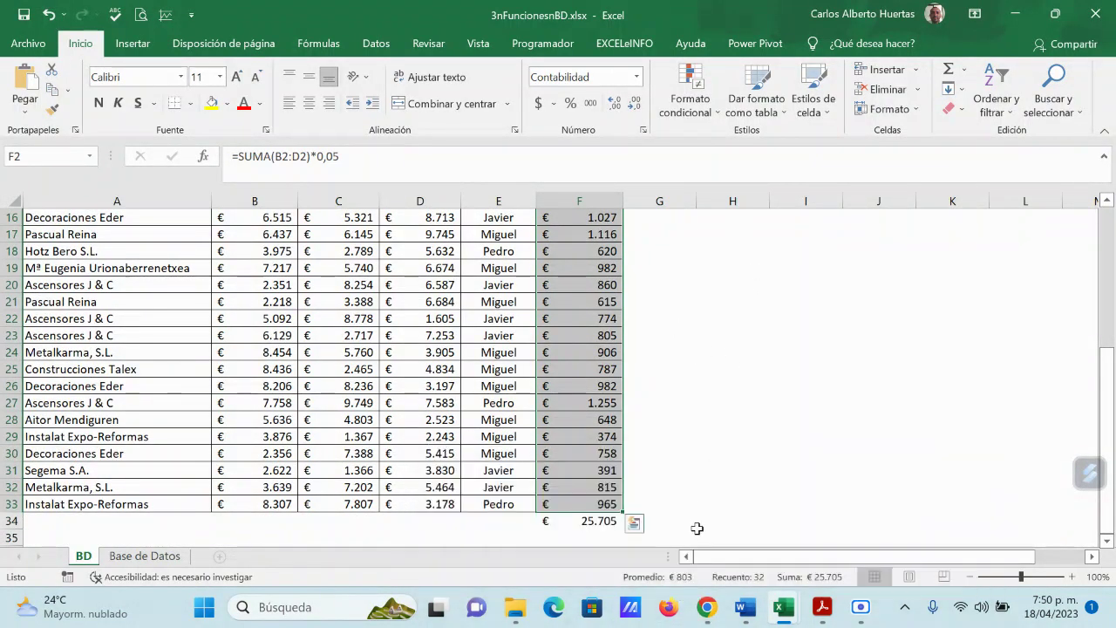
pyautogui.click(713, 332)
pyautogui.scroll(5, 712, 330)
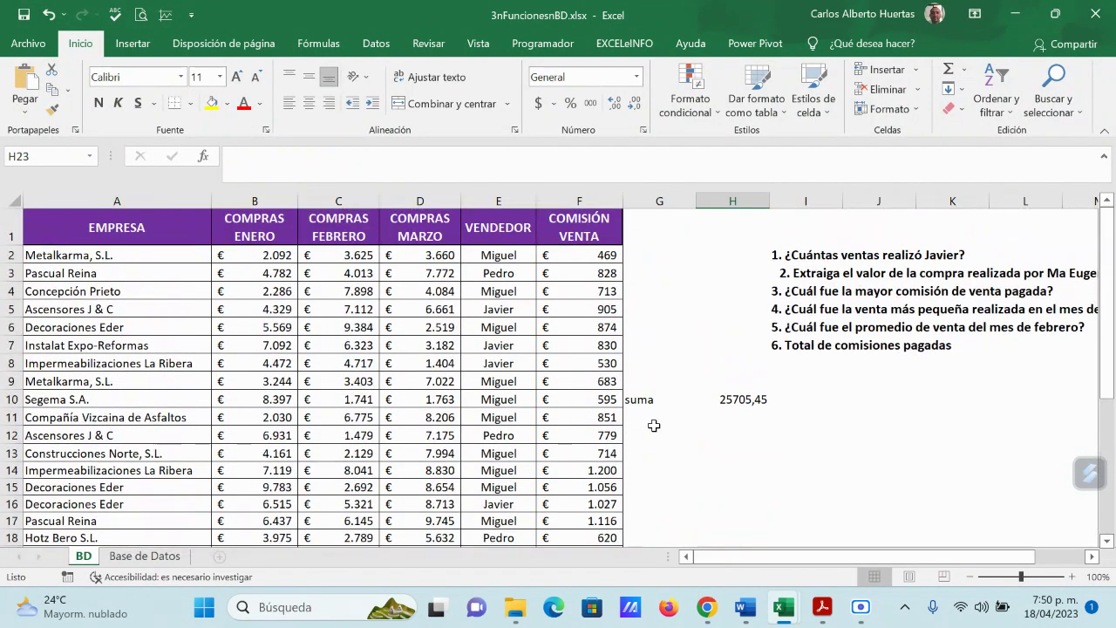
# Step: Enter the label "promedio" in cell G11, directly below the suma label
pyautogui.click(649, 422)
pyautogui.write('pro')
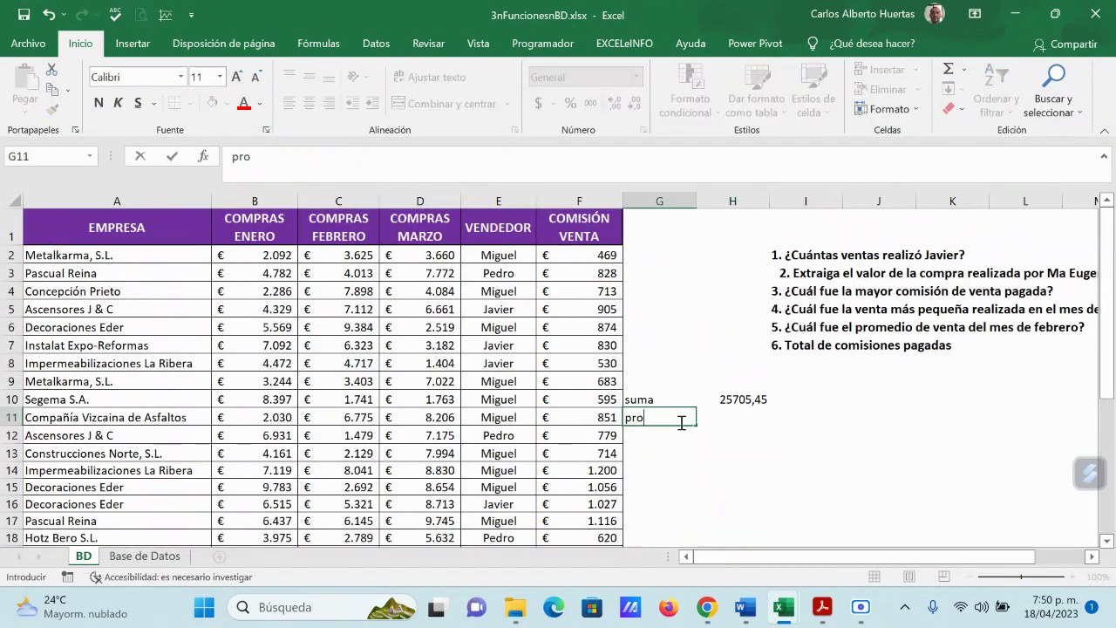
pyautogui.write('medio')
pyautogui.press('Tab')
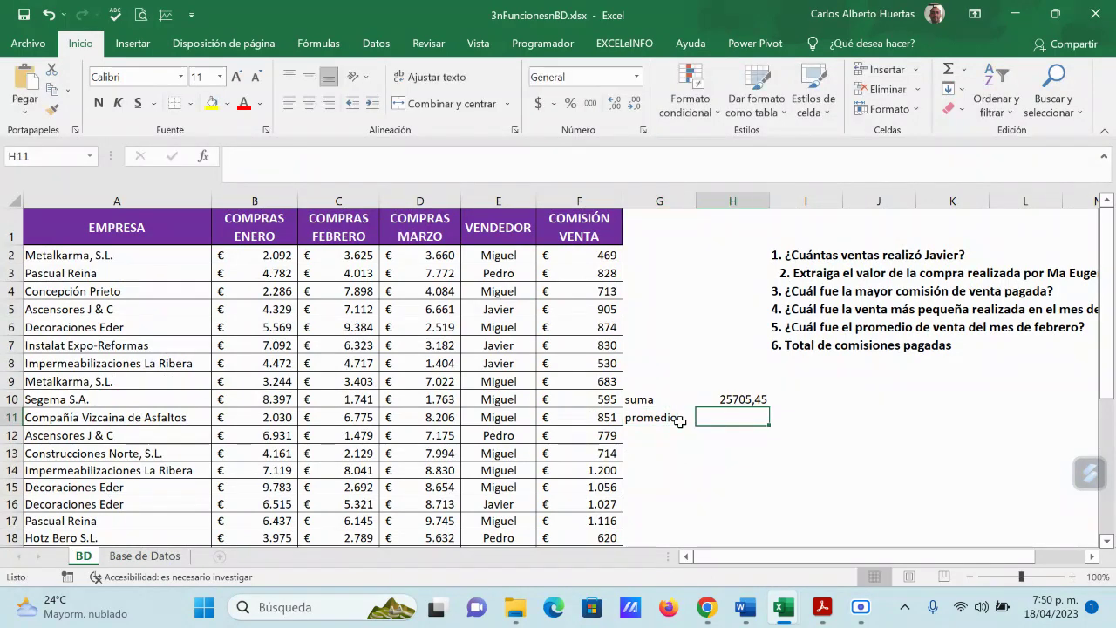
# Step: Calculate the average commission in H11 with =PROMEDIO(F2:F33) and review the formula against the table
pyautogui.write('=')
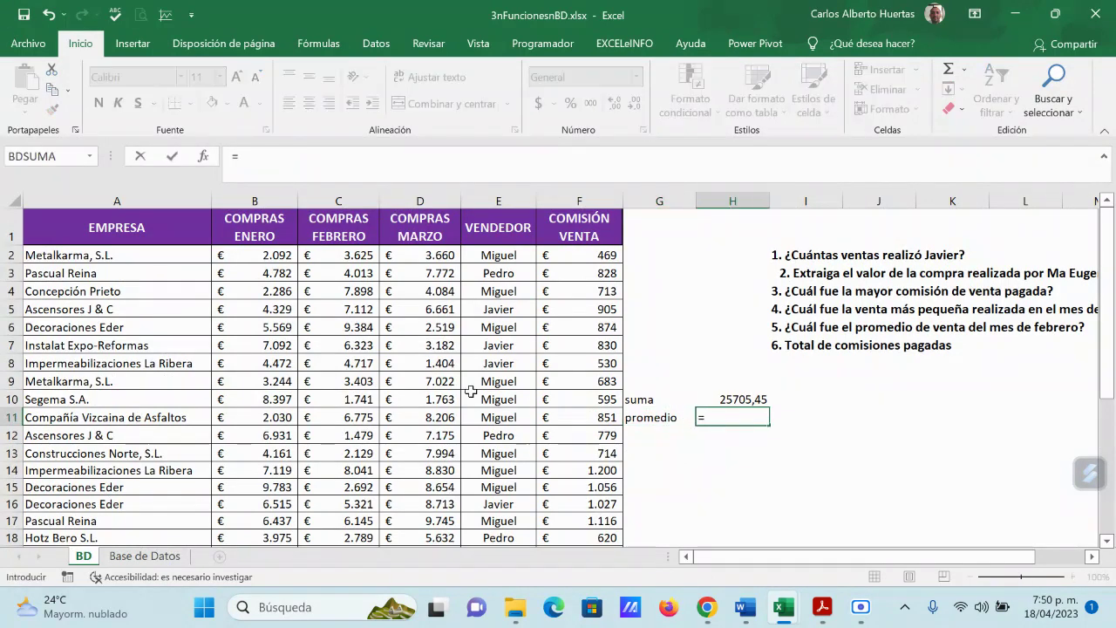
pyautogui.write('prome')
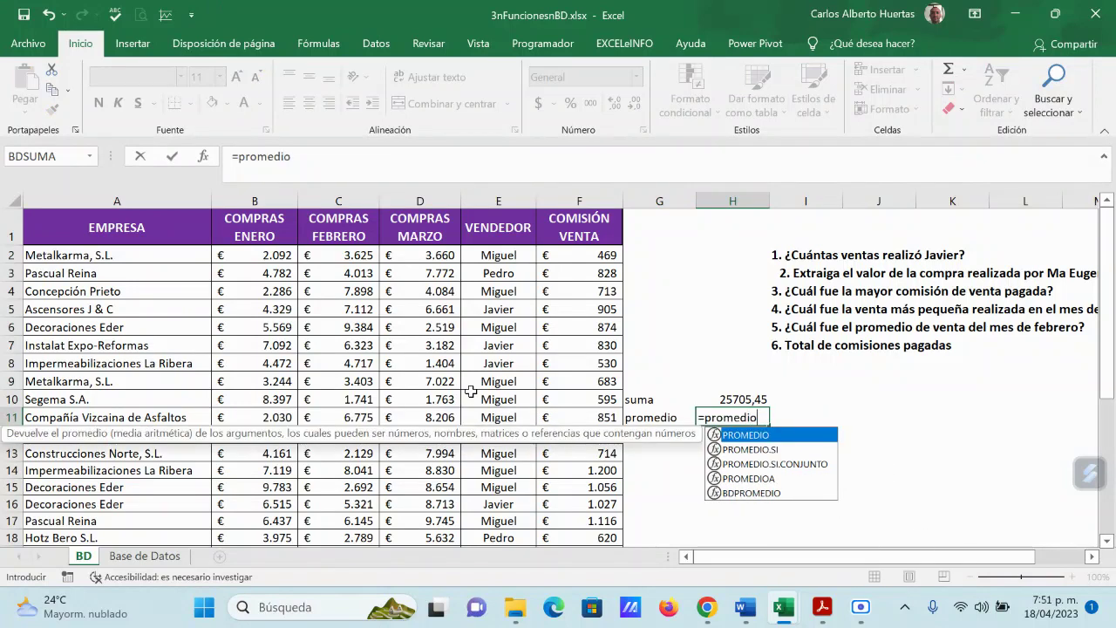
pyautogui.write('dio')
pyautogui.doubleClick(771, 441)
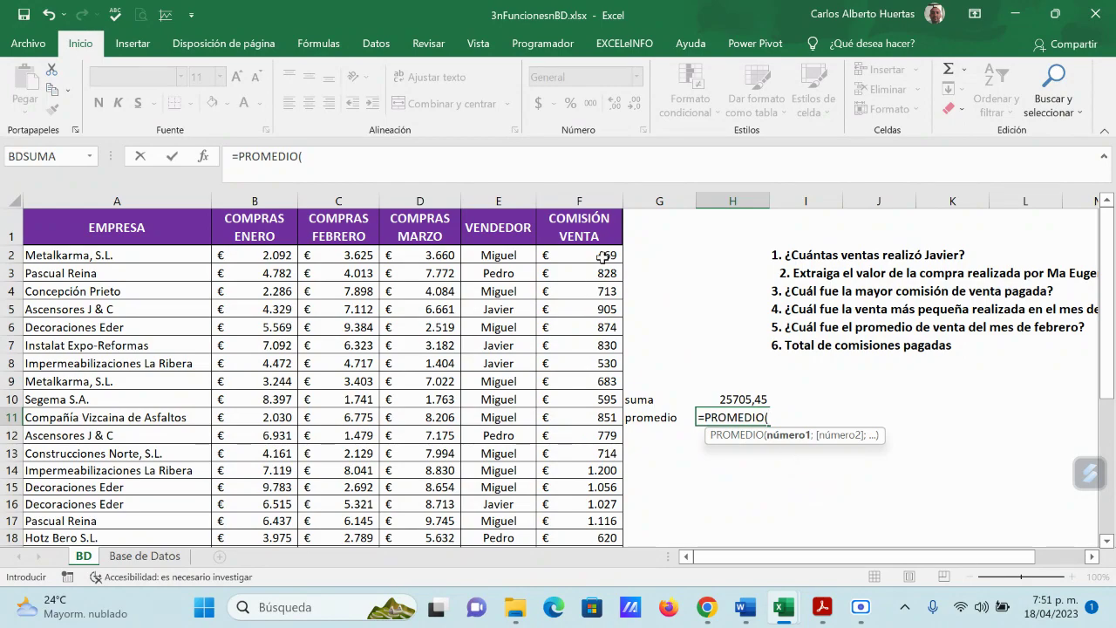
pyautogui.moveTo(602, 258); pyautogui.dragTo(598, 514)
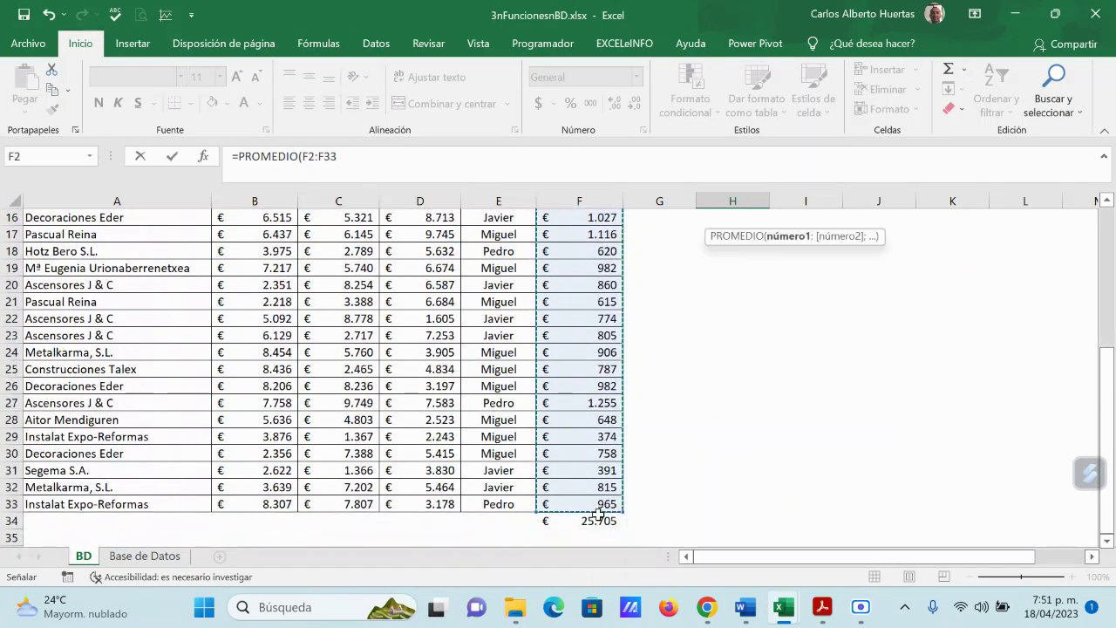
pyautogui.press('Return')
pyautogui.scroll(2, 755, 328)
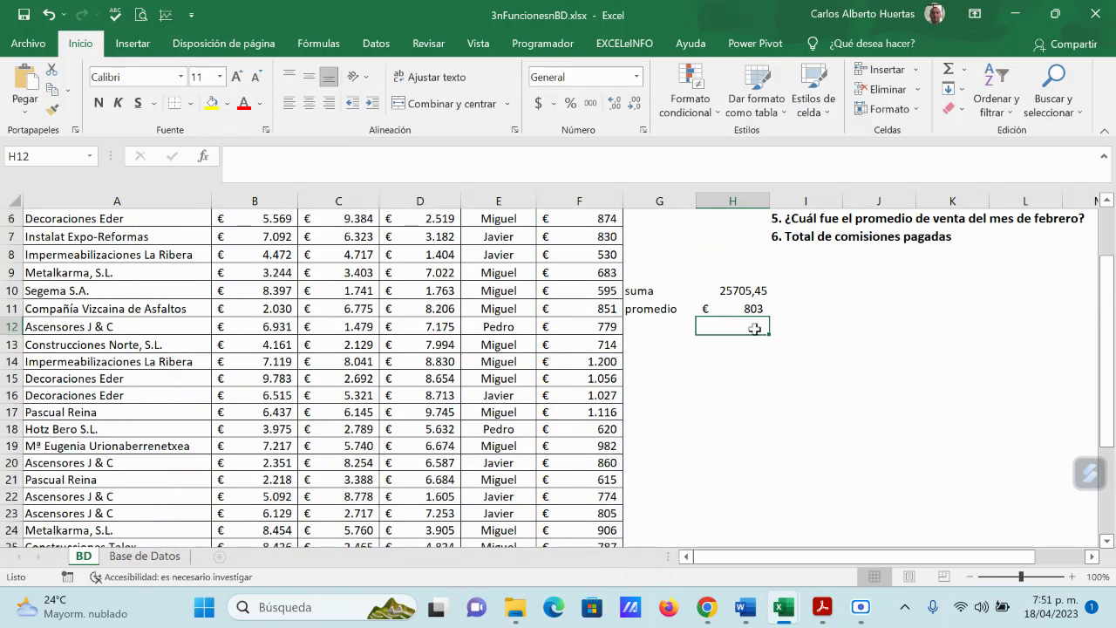
pyautogui.click(750, 314)
pyautogui.scroll(-6, 698, 447)
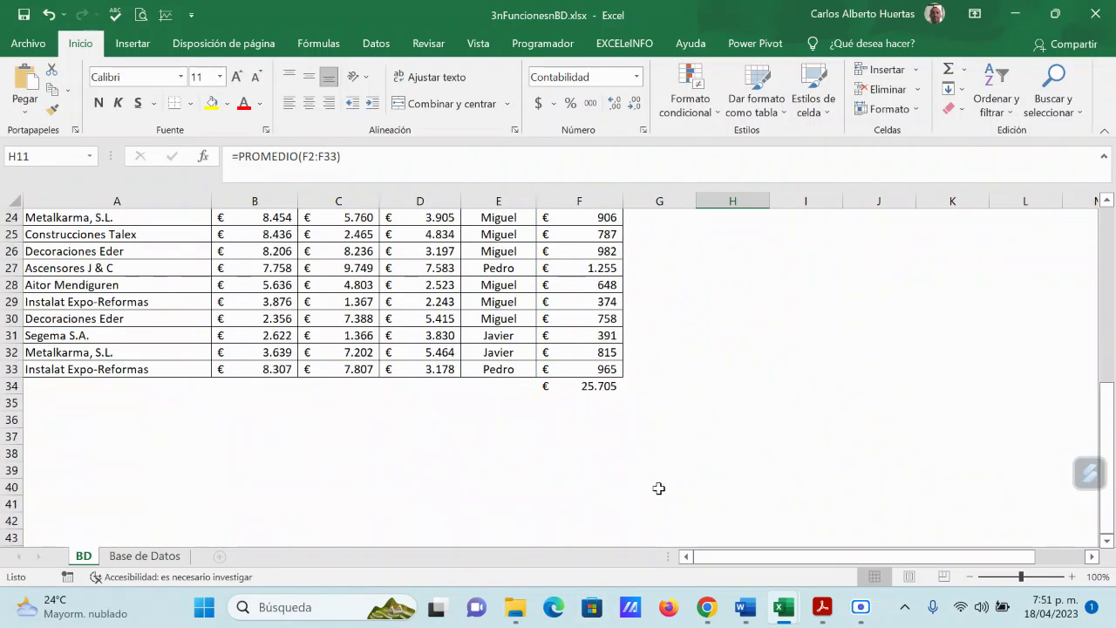
pyautogui.scroll(8, 608, 420)
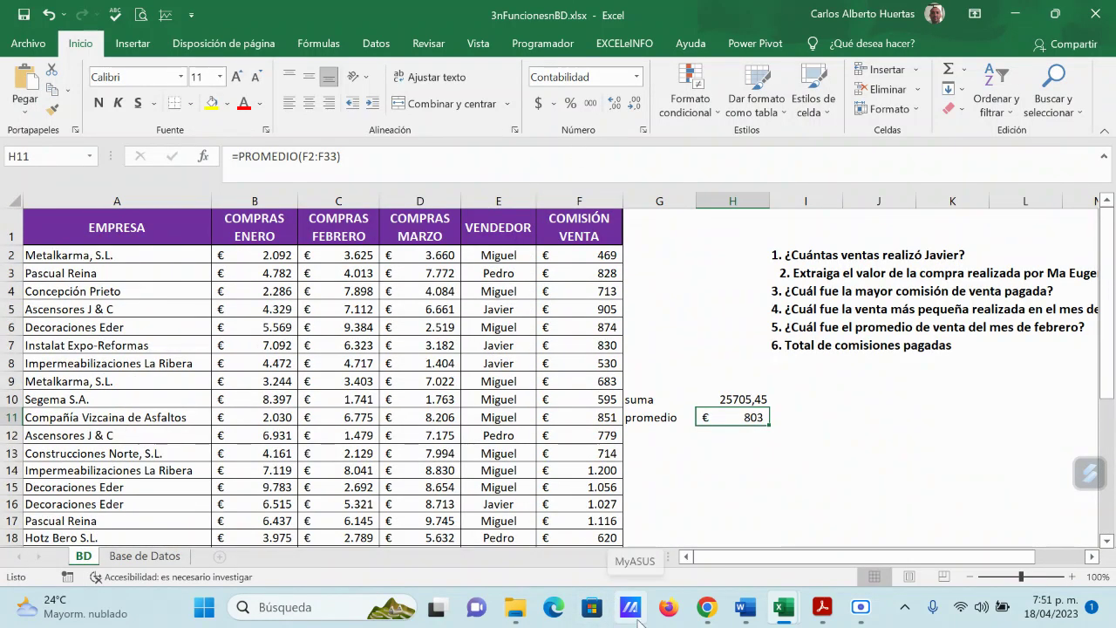
# Step: Insert the BDPROMEDIO function in cell G12, choosing it from the Todo category of functions
pyautogui.click(646, 438)
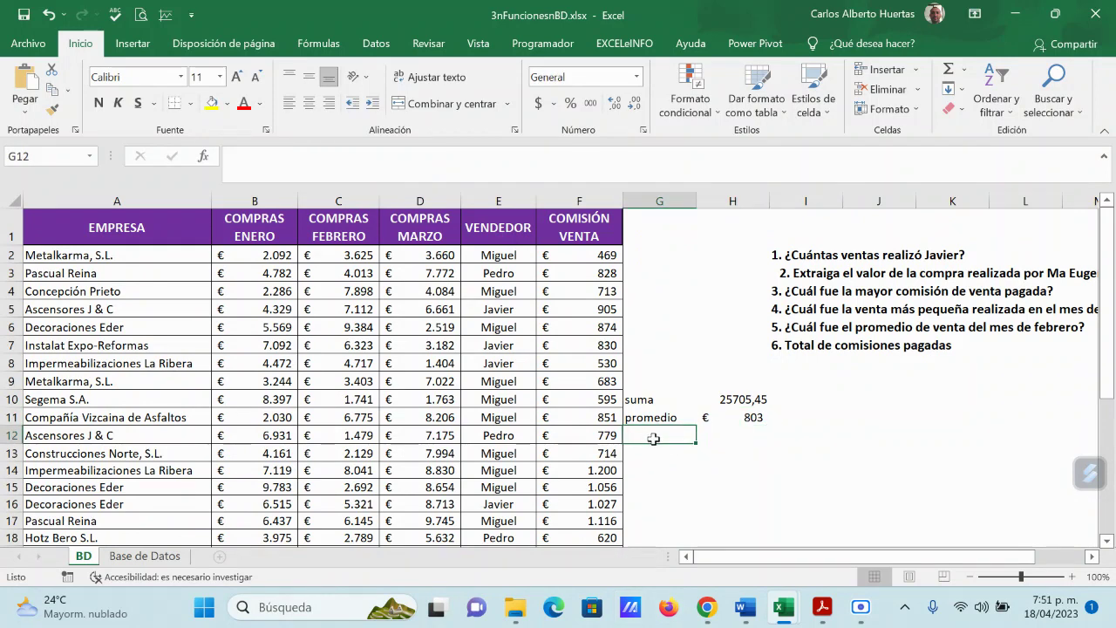
pyautogui.click(214, 158)
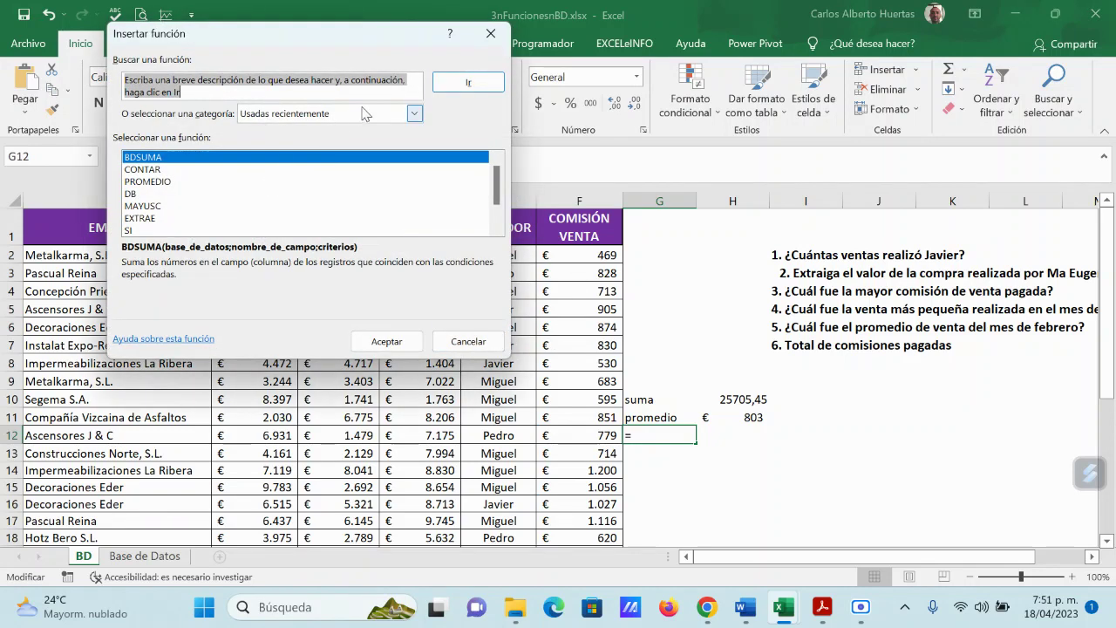
pyautogui.click(416, 114)
pyautogui.click(262, 128)
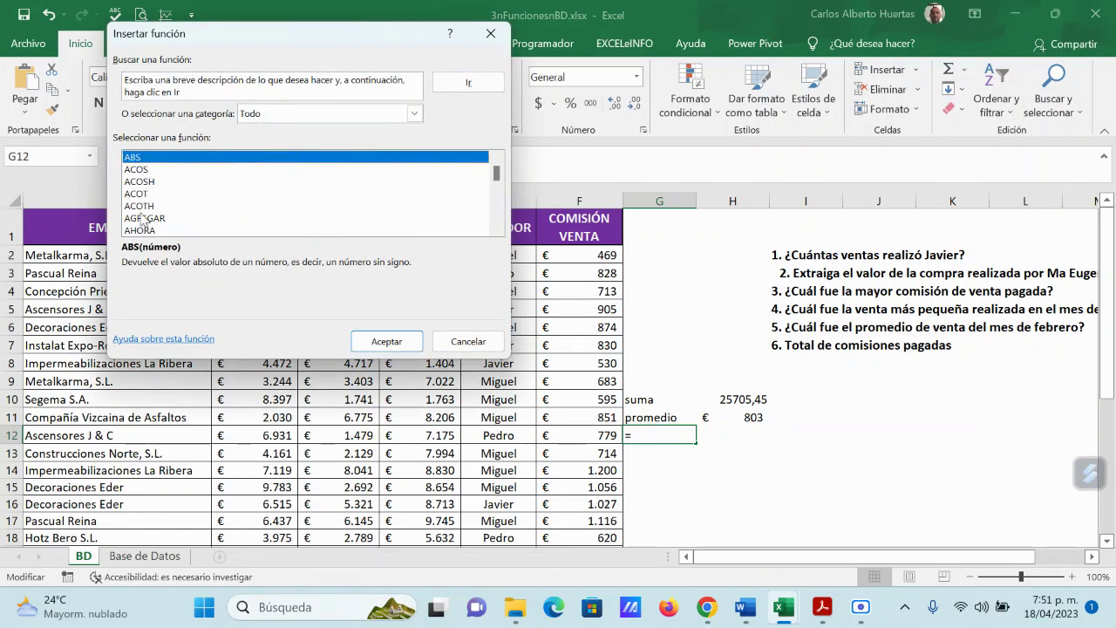
pyautogui.press('b')
pyautogui.scroll(-2, 187, 218)
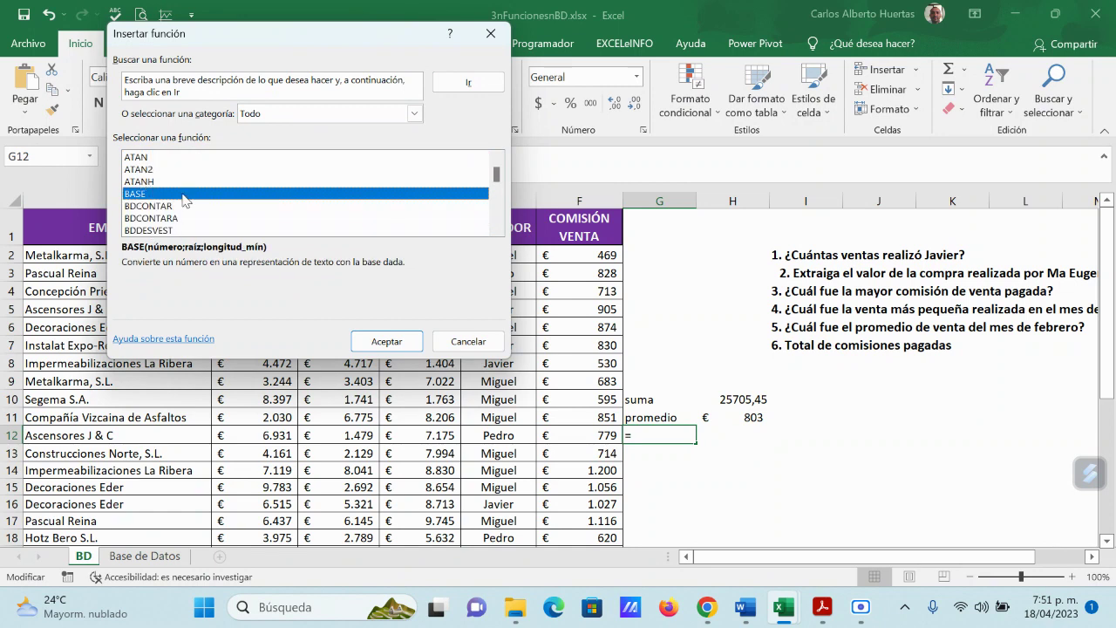
pyautogui.scroll(-1, 193, 209)
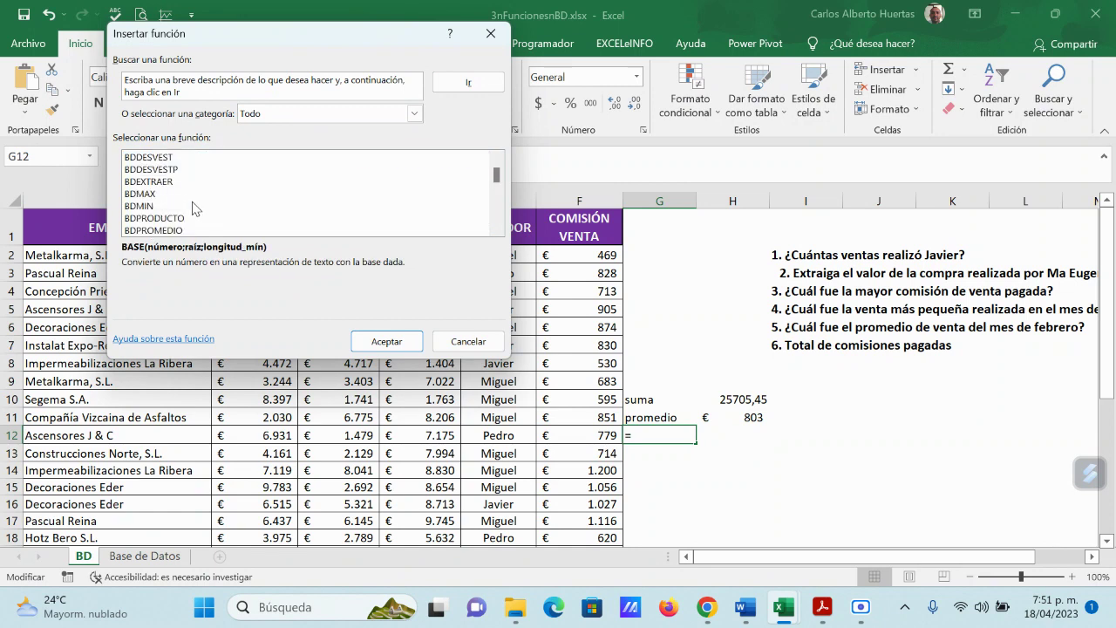
pyautogui.click(164, 230)
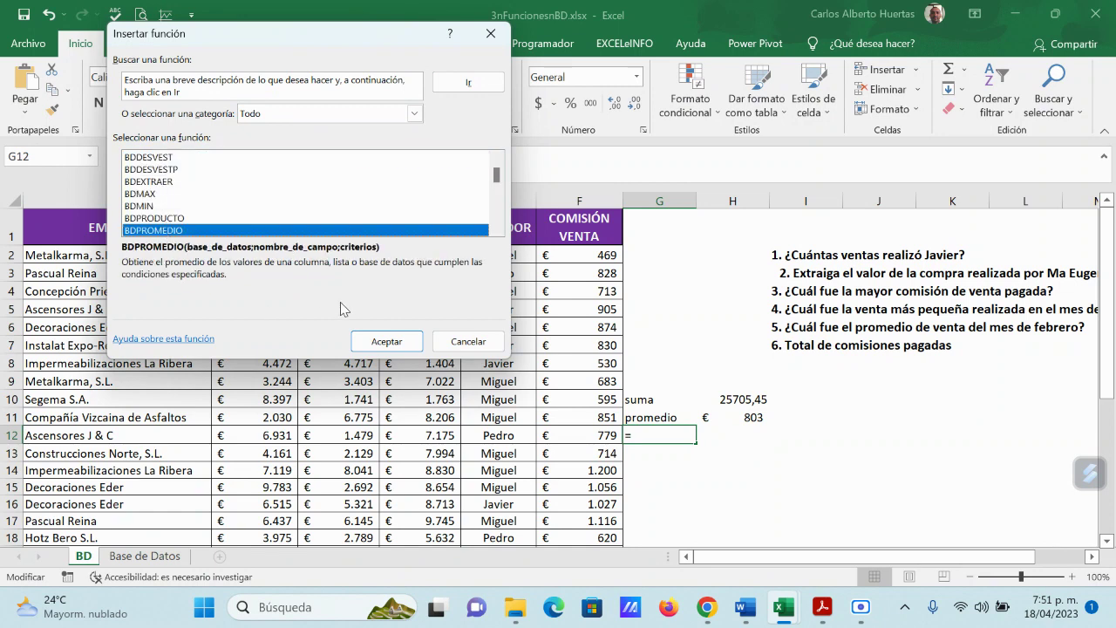
pyautogui.click(377, 340)
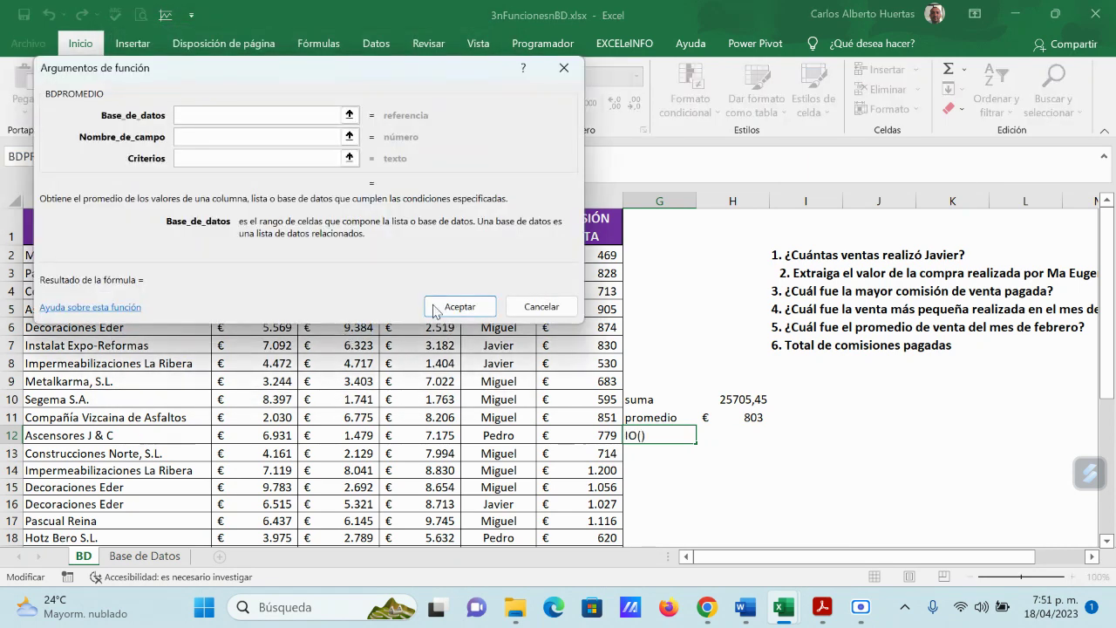
# Step: Set Base_de_datos to the table A1:F33 and Nombre_de_campo to the COMISIÓN VENTA header in F1 for BDPROMEDIO
pyautogui.click(348, 115)
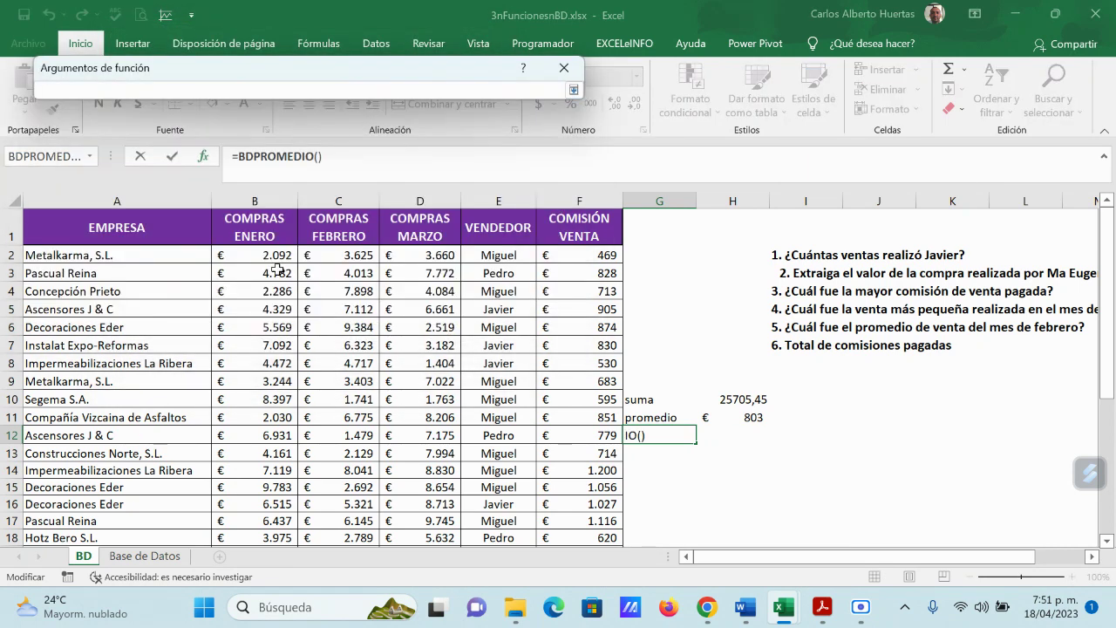
pyautogui.moveTo(138, 225); pyautogui.dragTo(578, 471)
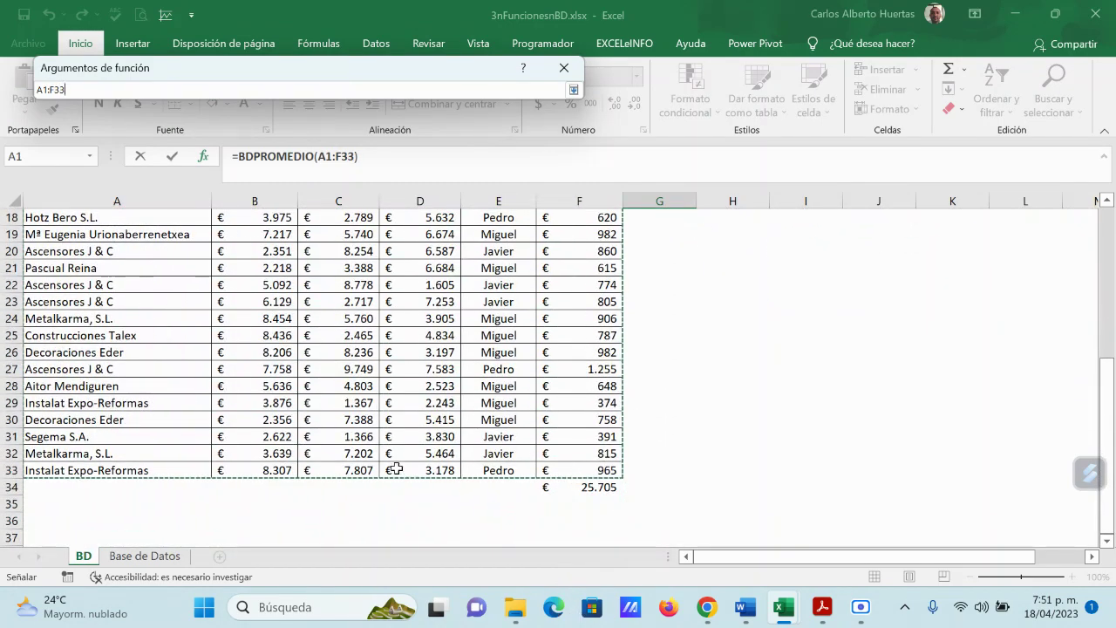
pyautogui.click(573, 92)
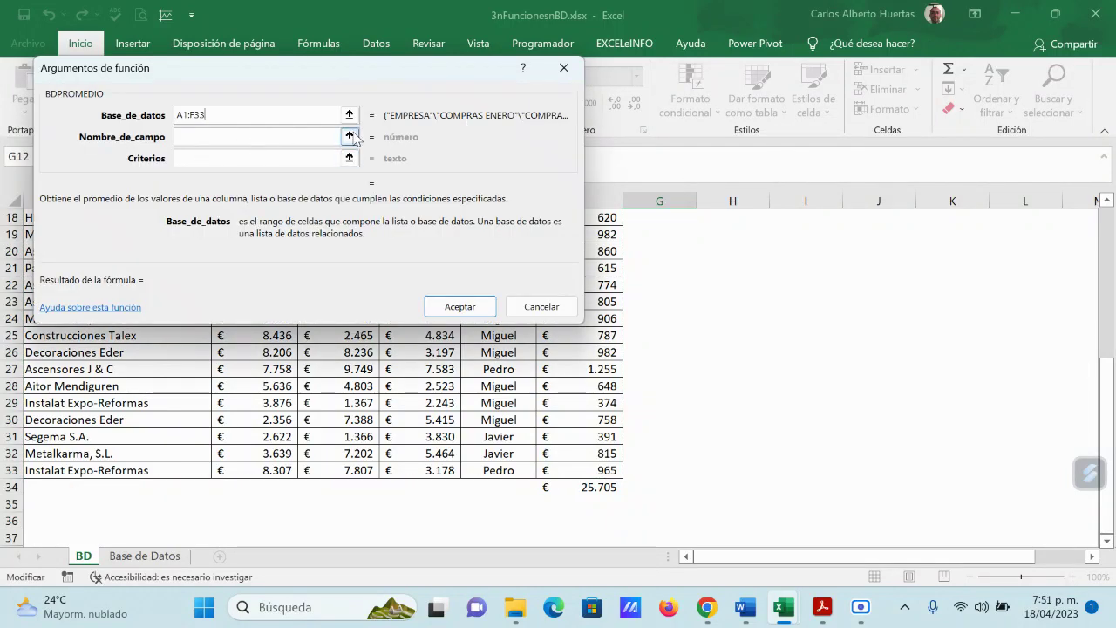
pyautogui.click(350, 137)
pyautogui.scroll(6, 621, 286)
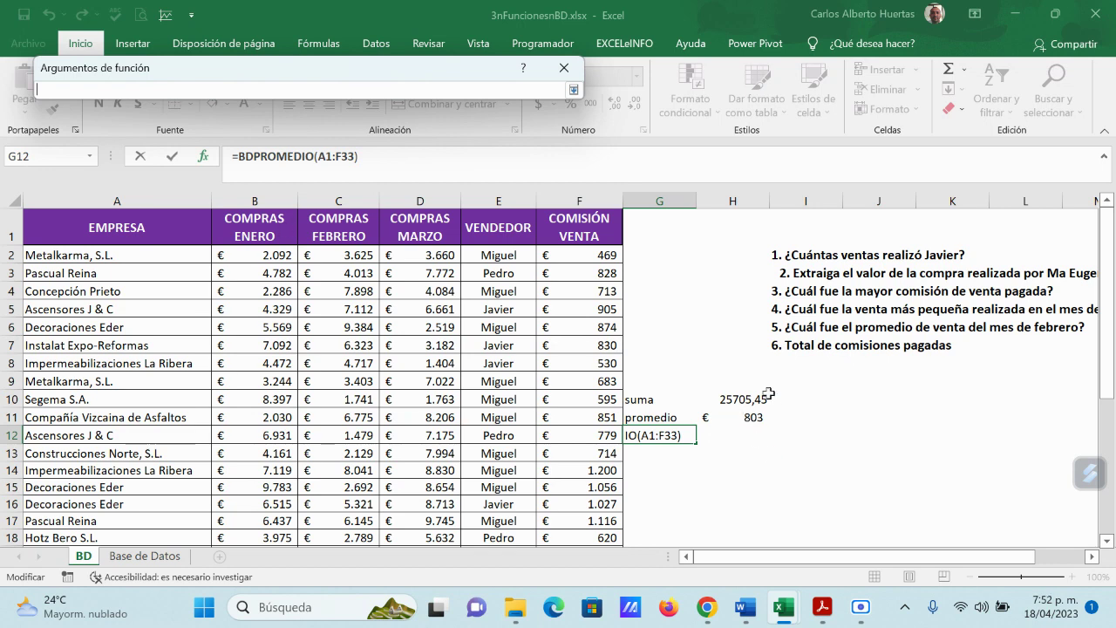
pyautogui.click(588, 227)
pyautogui.click(574, 89)
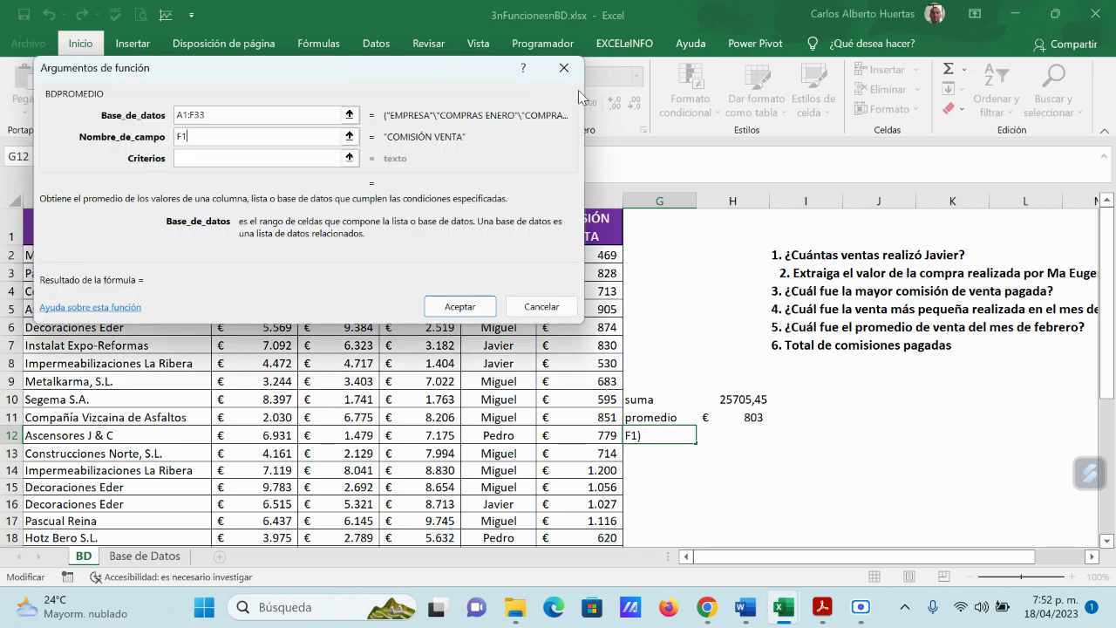
# Step: Set Criterios to F2:F33, accept the BDPROMEDIO function in G12, and select H11 to compare it with the PROMEDIO formula
pyautogui.click(350, 159)
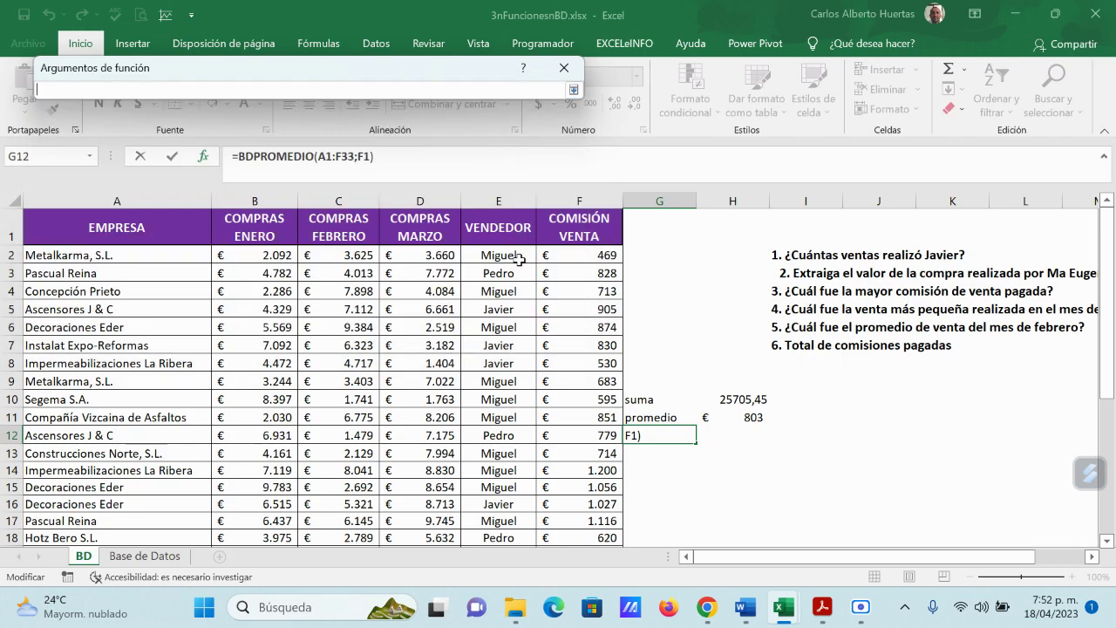
pyautogui.moveTo(590, 252); pyautogui.dragTo(586, 503)
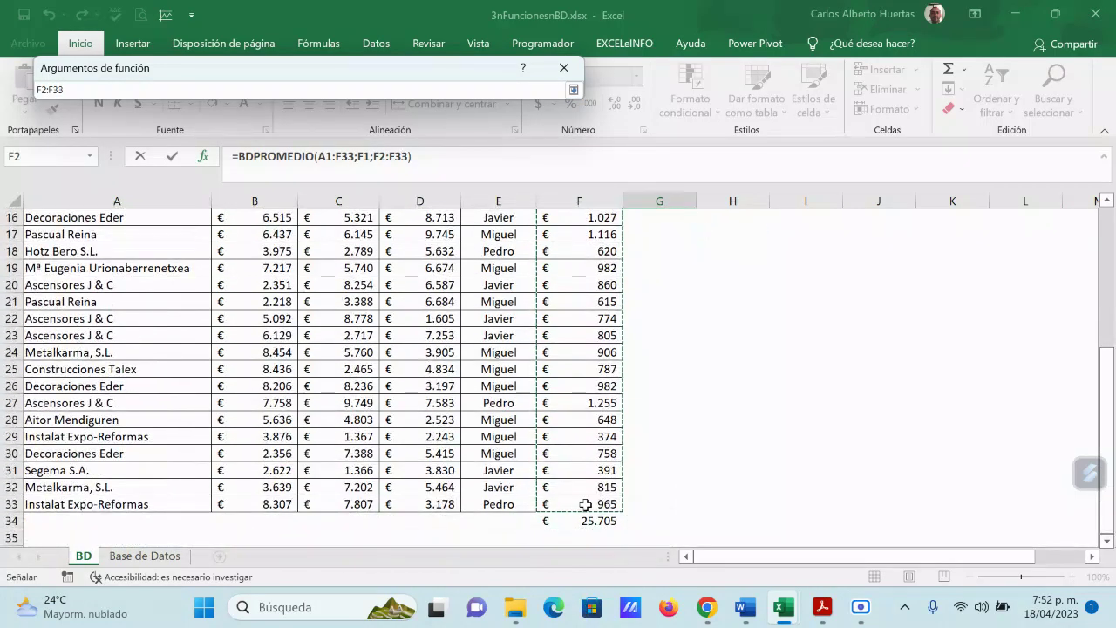
pyautogui.press('Return')
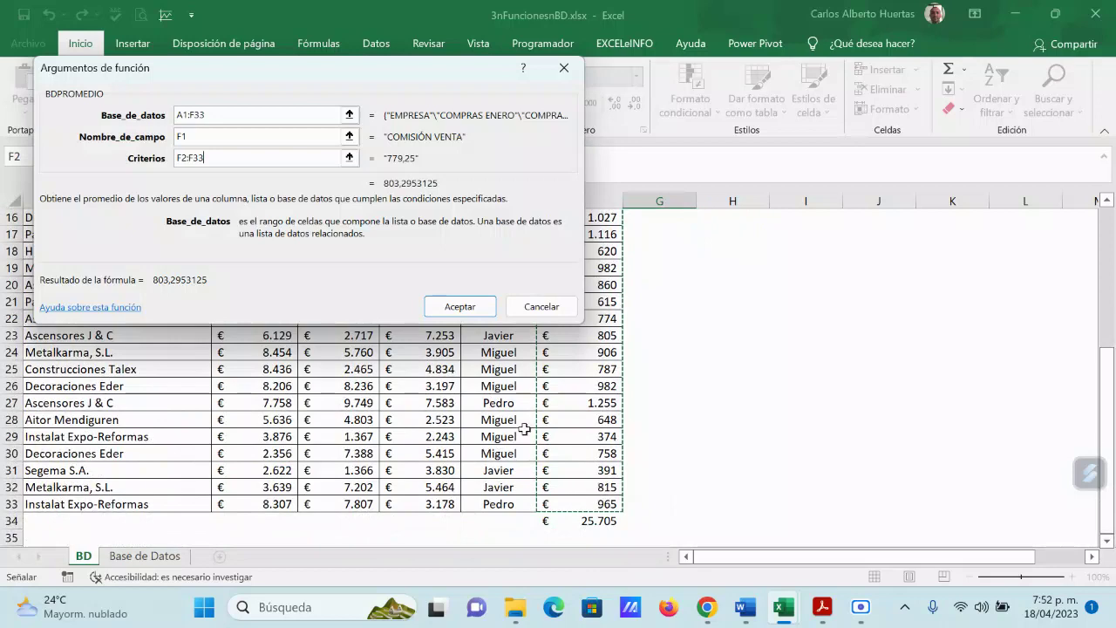
pyautogui.click(462, 304)
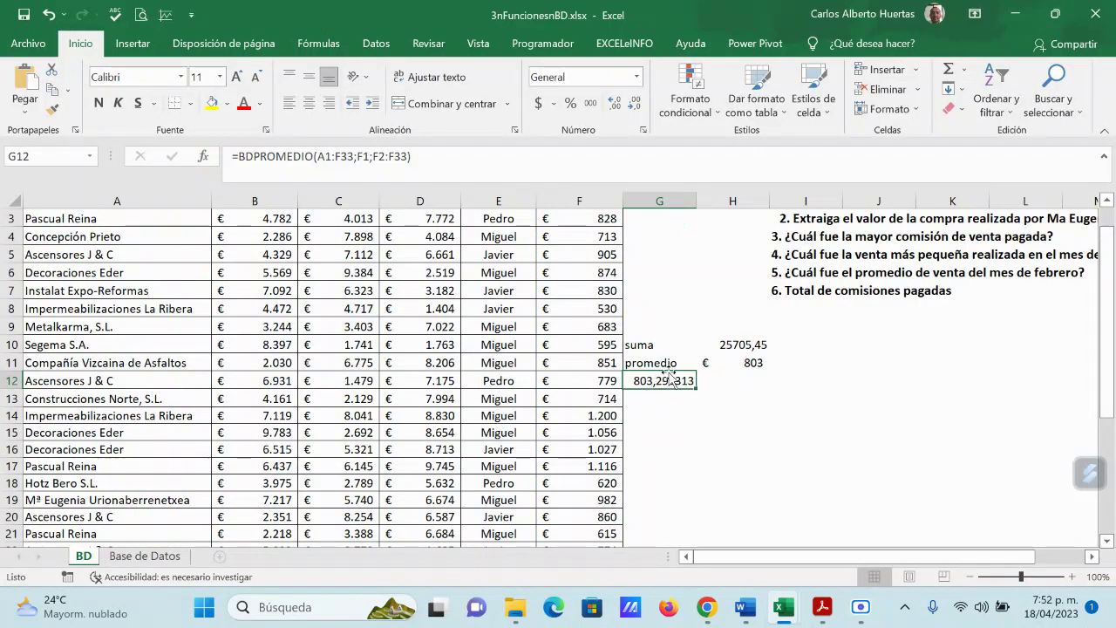
pyautogui.click(746, 361)
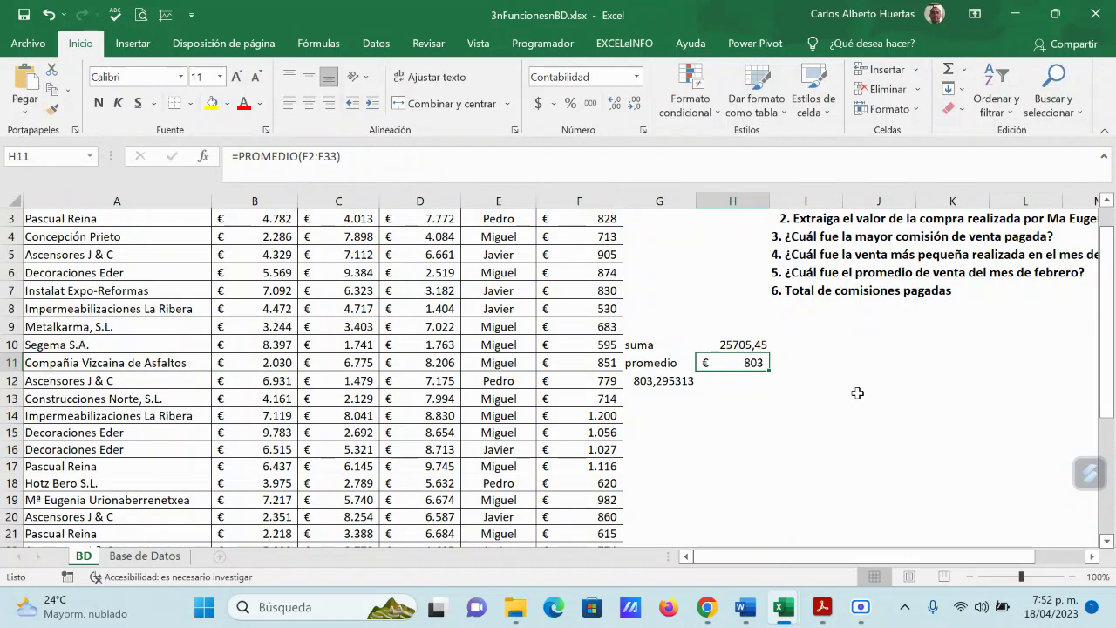
# Step: Check the Google Meet call behind the open windows, return to 3nFuncionesnBD.xlsx in Excel, and dismiss the presenting notification
pyautogui.click(1016, 15)
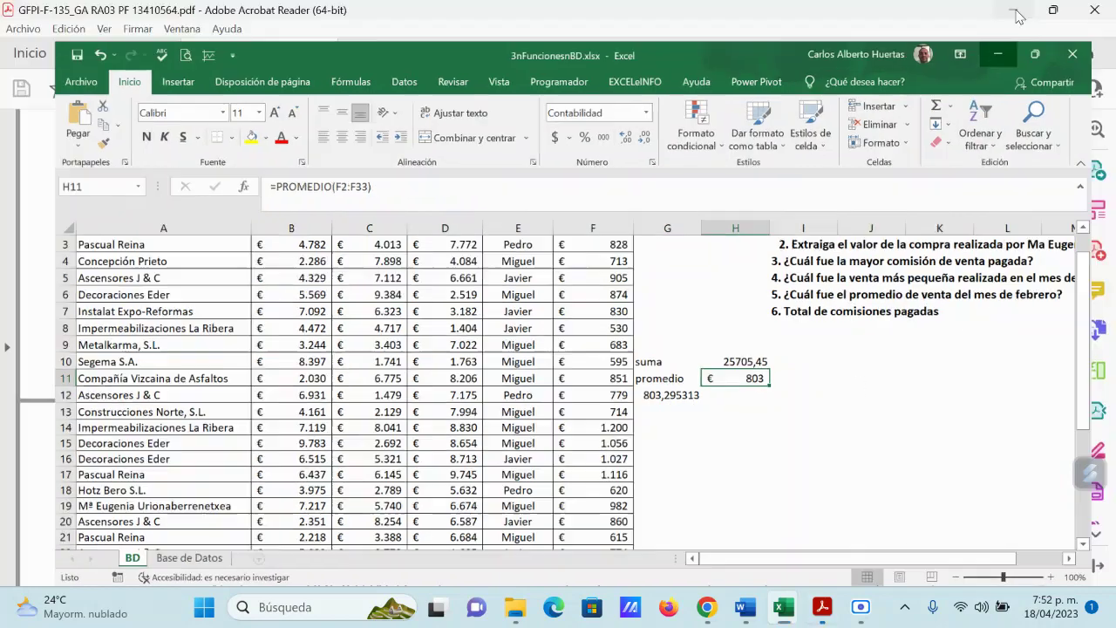
pyautogui.click(1016, 15)
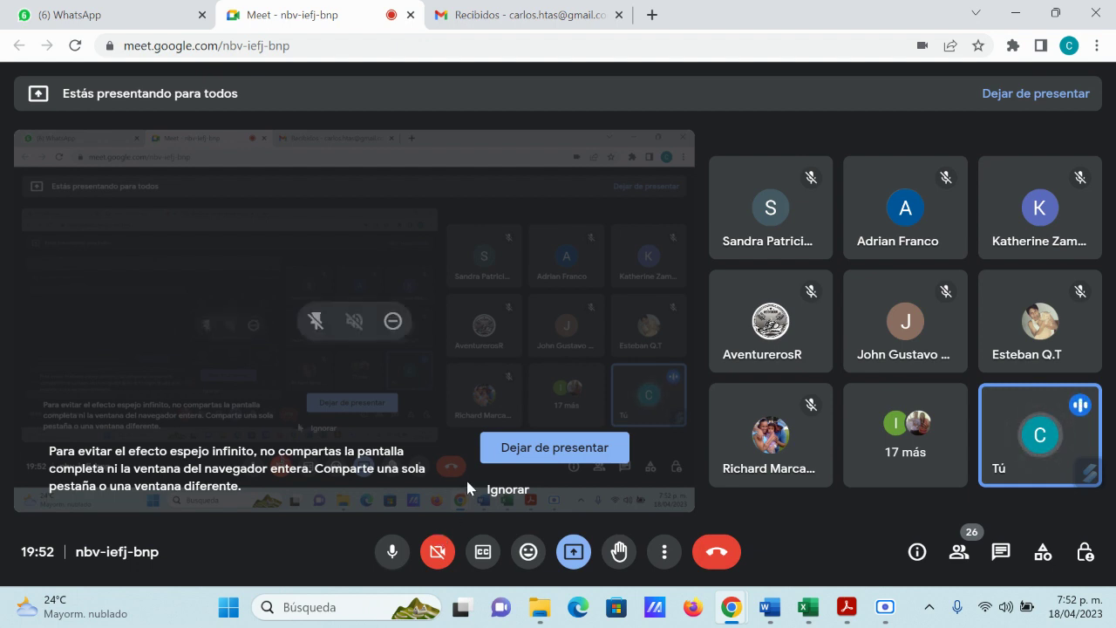
pyautogui.moveTo(808, 611)
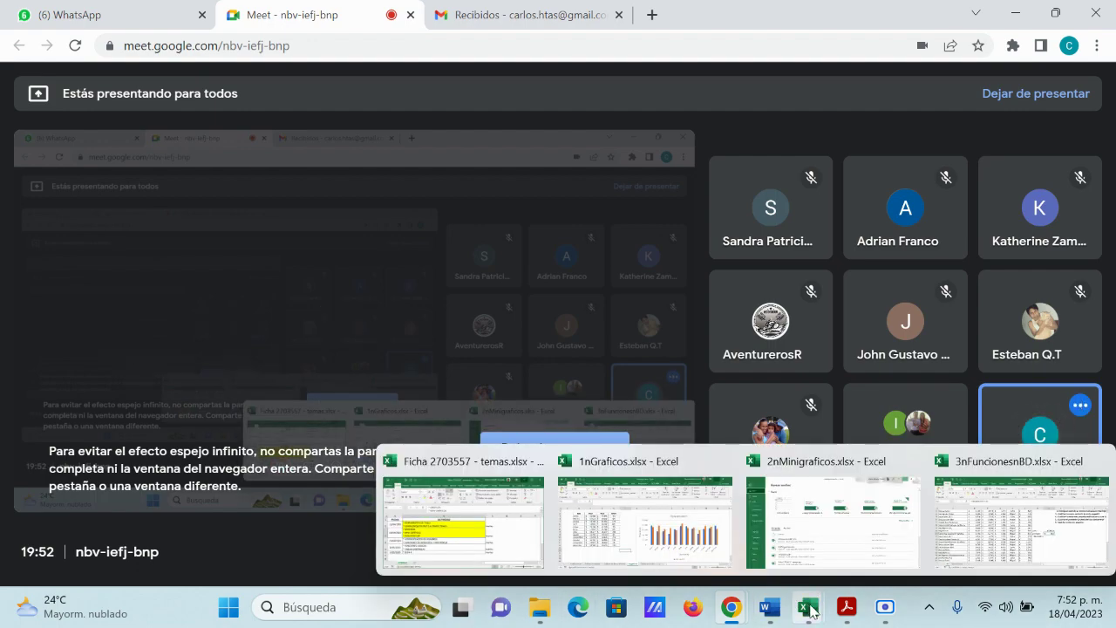
pyautogui.click(1021, 514)
pyautogui.scroll(1, 590, 477)
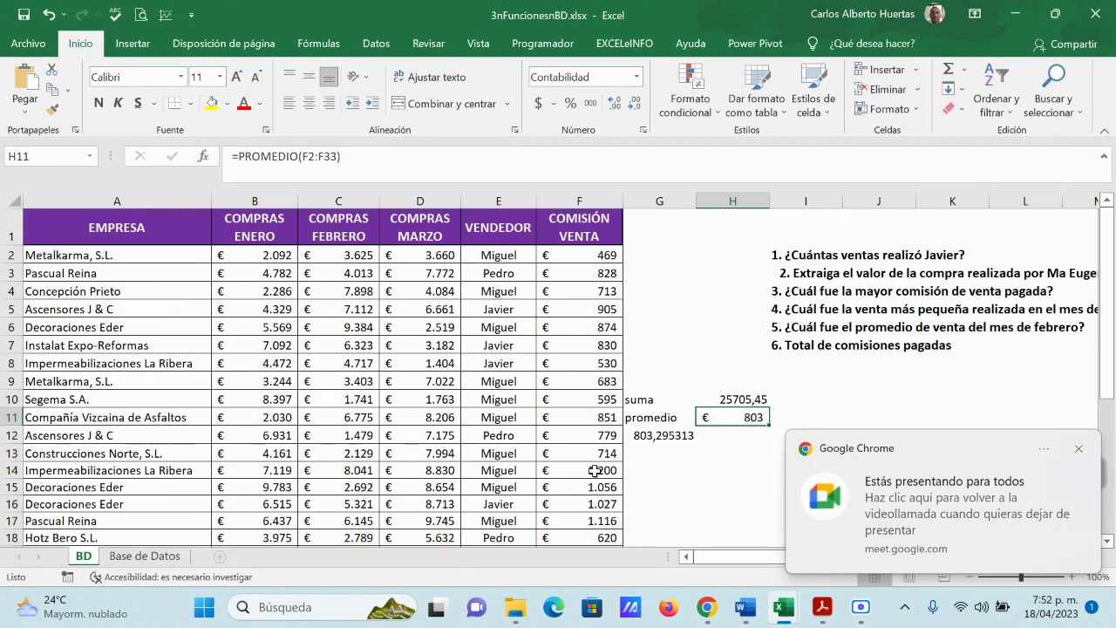
pyautogui.click(1092, 450)
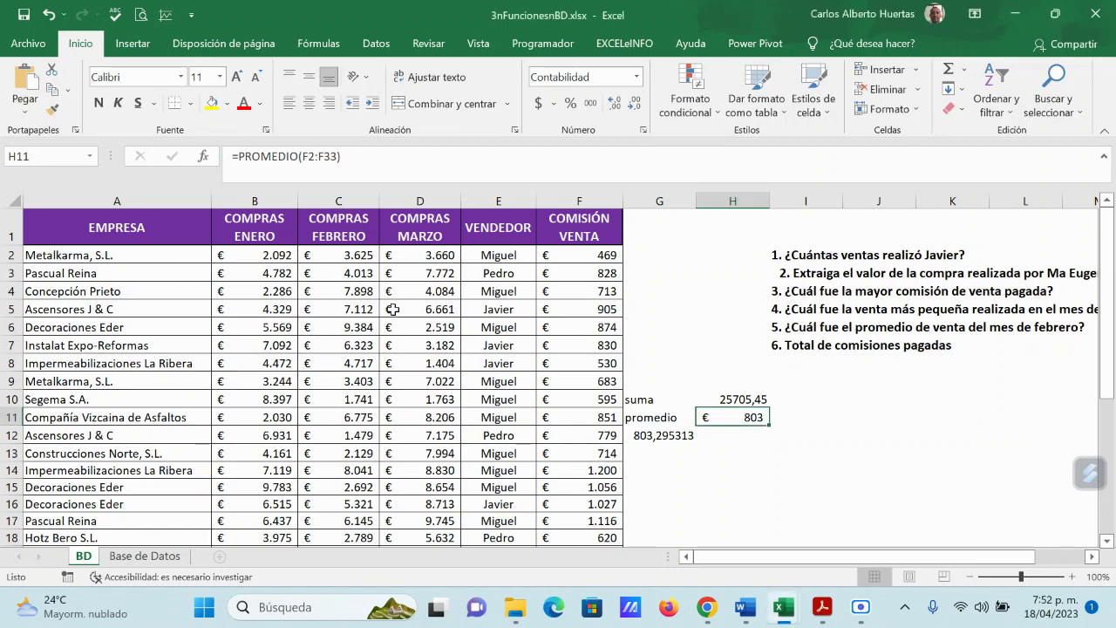
# Step: Calculate the highest COMPRAS FEBRERO value in C34 with =MAX(C2:C33)
pyautogui.scroll(-6, 487, 386)
pyautogui.scroll(6, 488, 386)
pyautogui.scroll(-1, 354, 262)
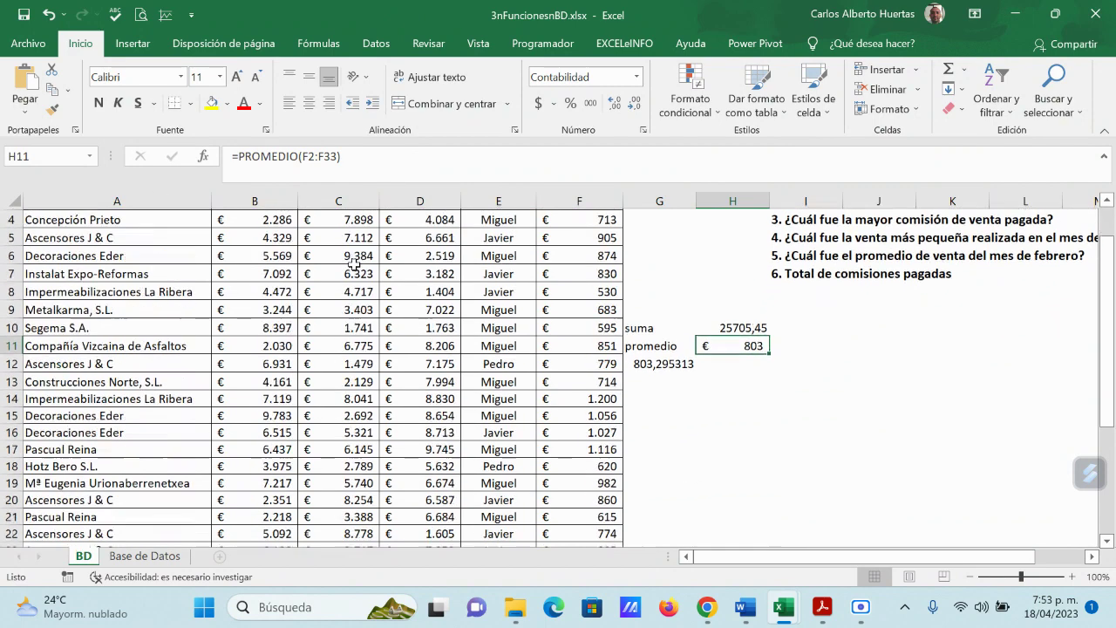
pyautogui.scroll(1, 354, 262)
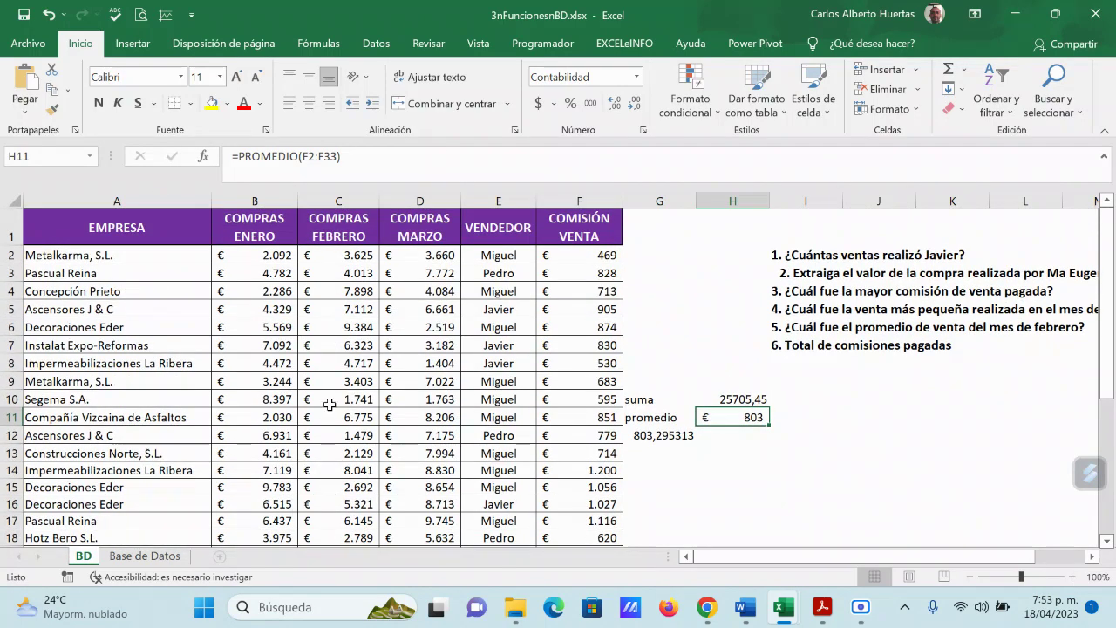
pyautogui.scroll(-4, 351, 488)
pyautogui.scroll(-4, 351, 488)
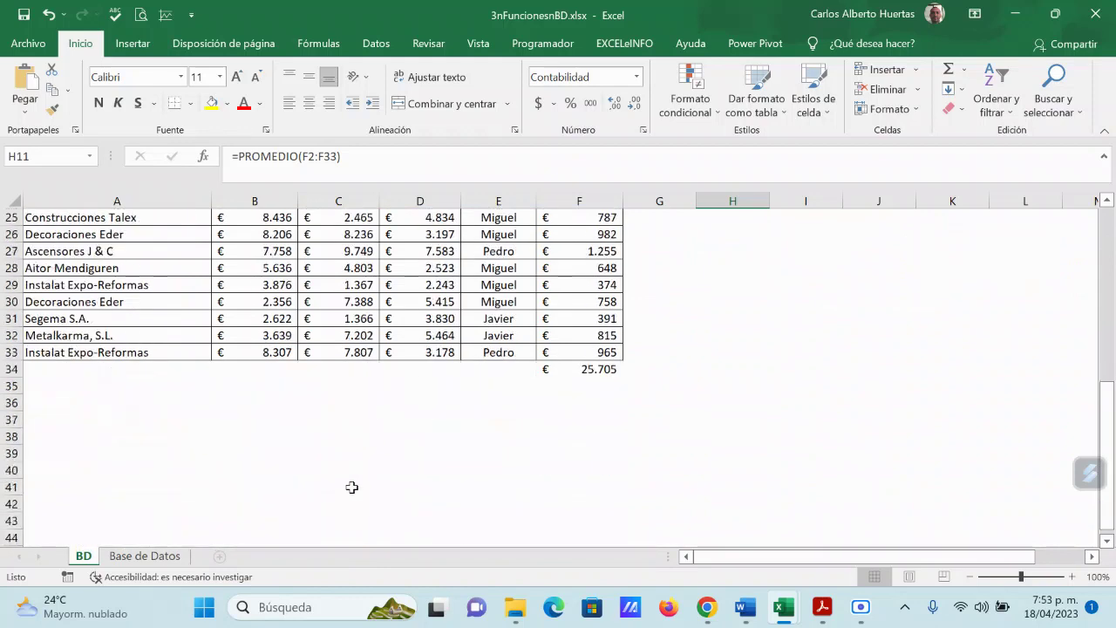
pyautogui.click(351, 368)
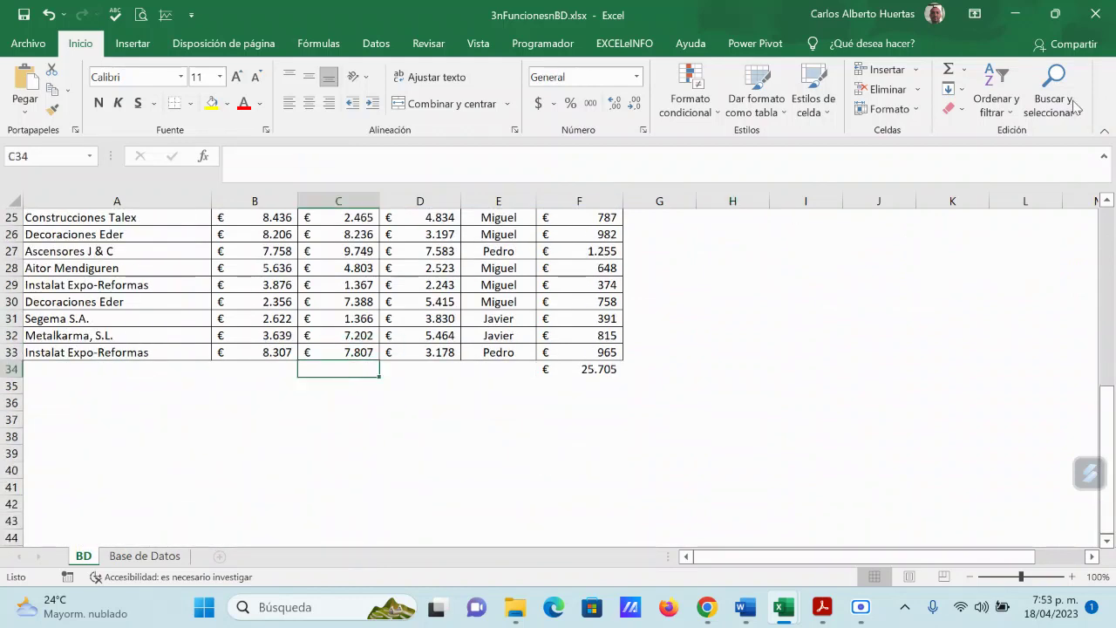
pyautogui.click(965, 75)
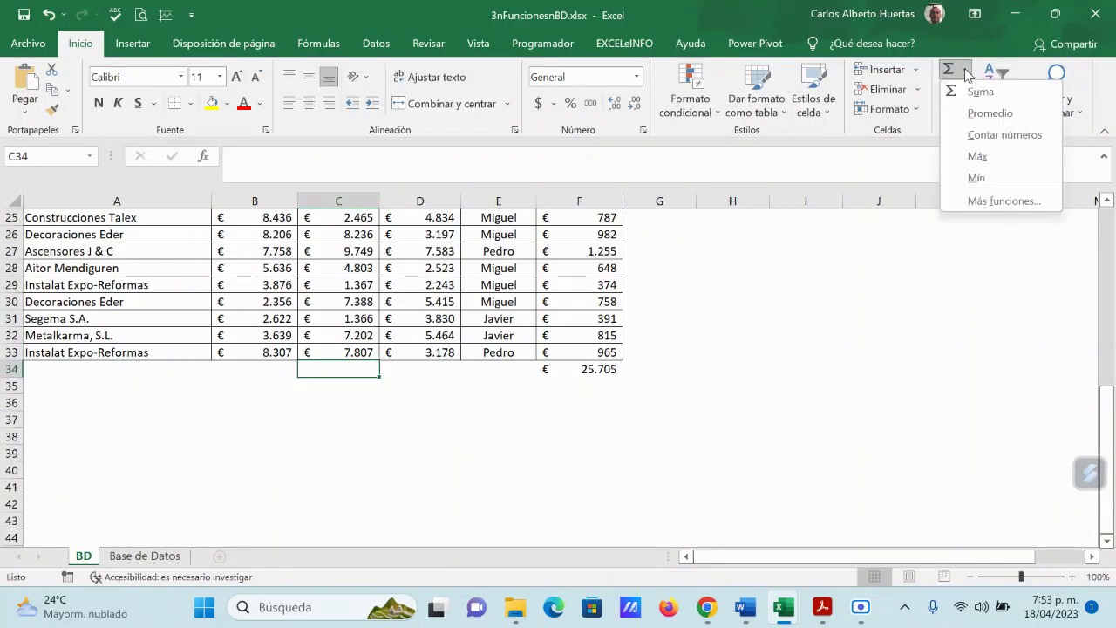
pyautogui.click(978, 156)
pyautogui.scroll(8, 408, 324)
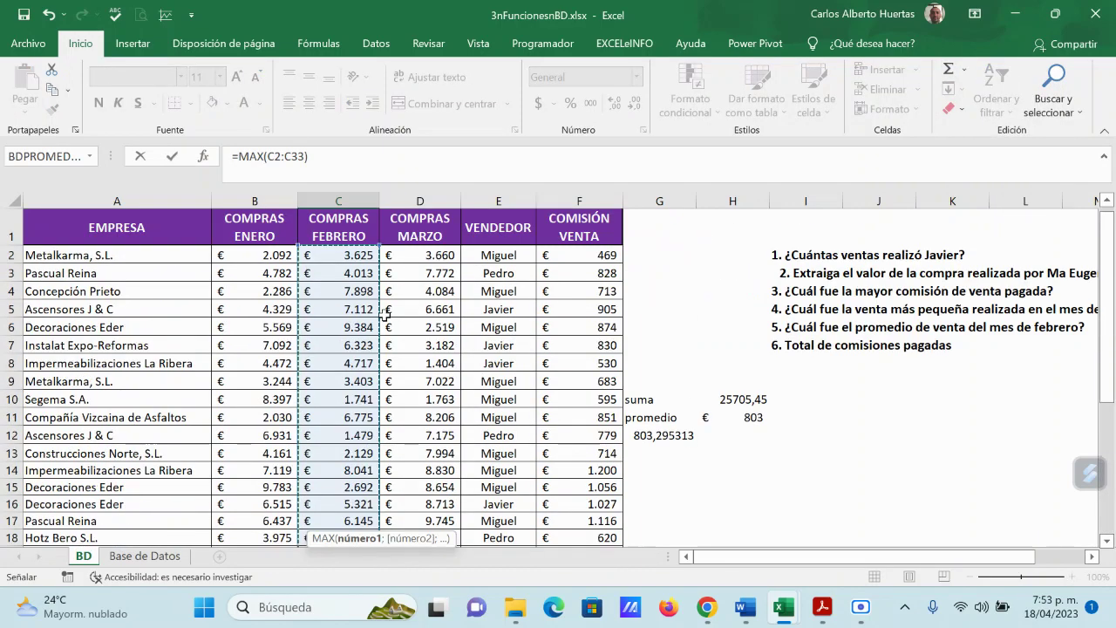
pyautogui.scroll(-5, 349, 412)
pyautogui.scroll(-5, 362, 403)
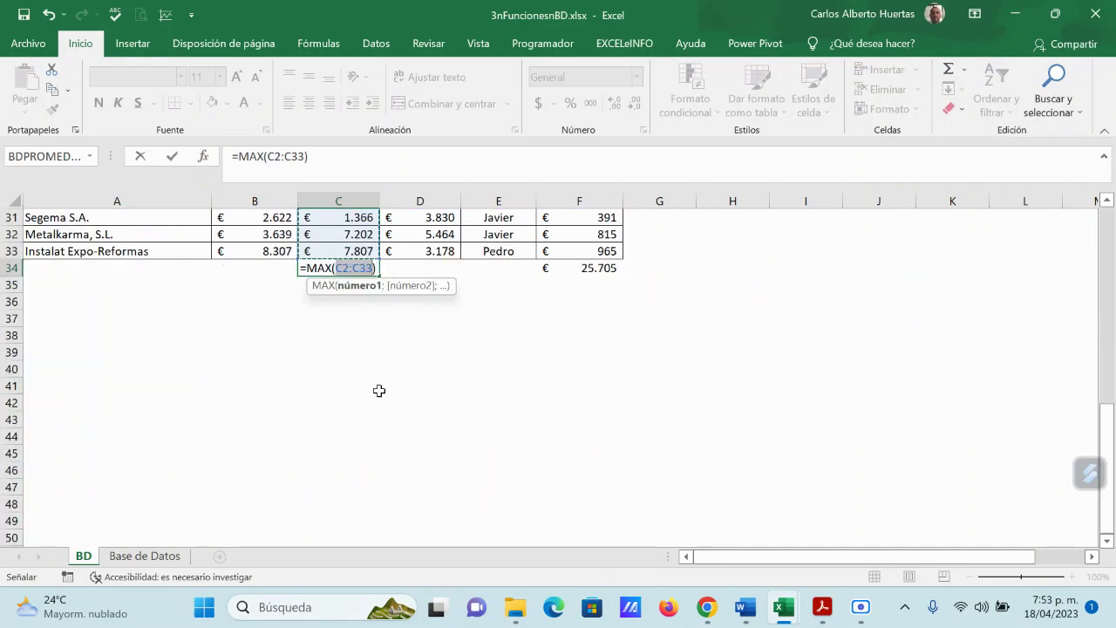
pyautogui.press('Return')
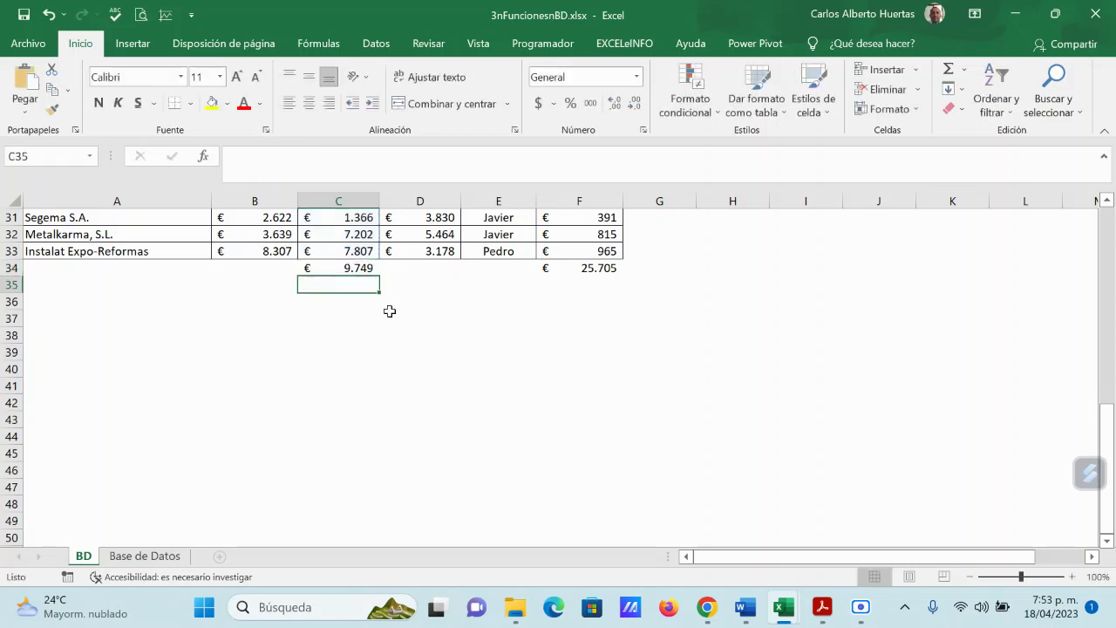
# Step: Insert the BDMAX function in cell D36, choosing it from the Todo category of functions
pyautogui.scroll(4, 584, 370)
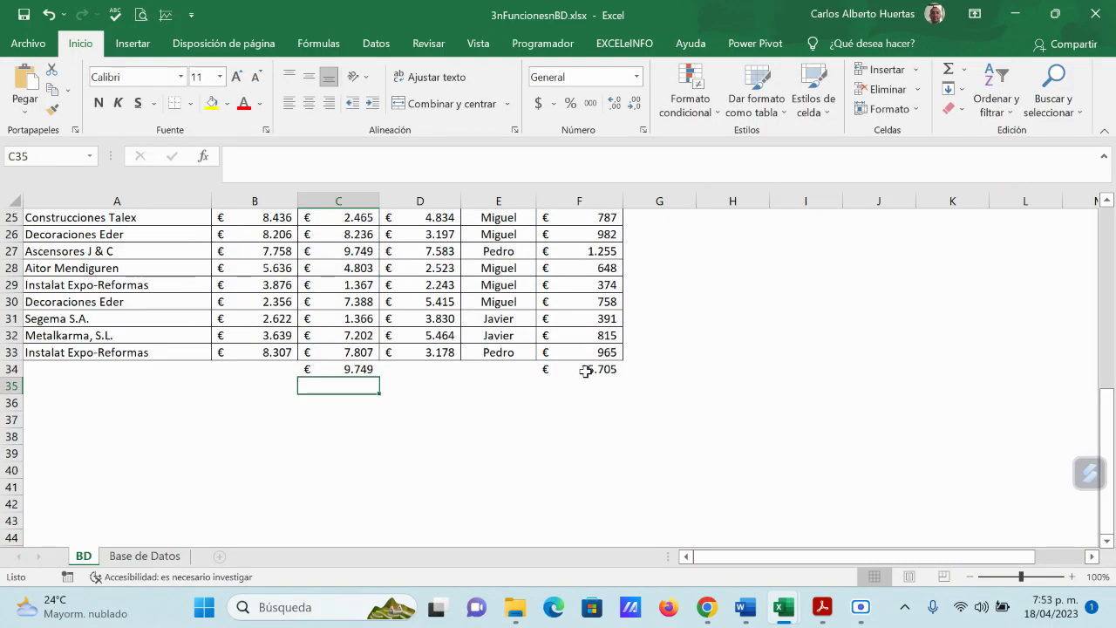
pyautogui.scroll(-1, 356, 517)
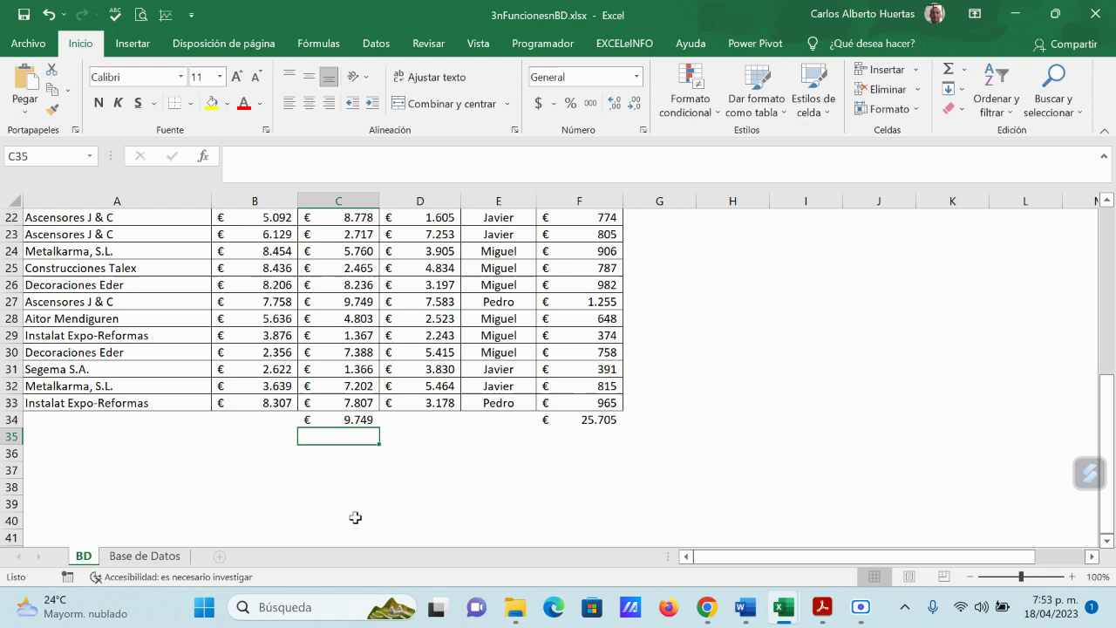
pyautogui.click(436, 456)
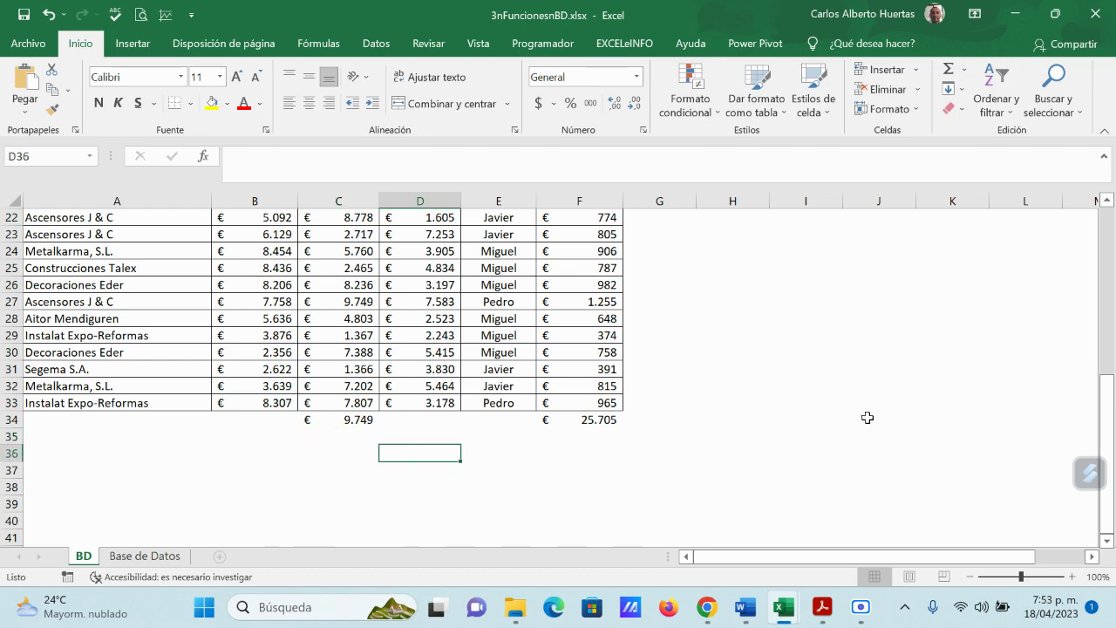
pyautogui.click(206, 157)
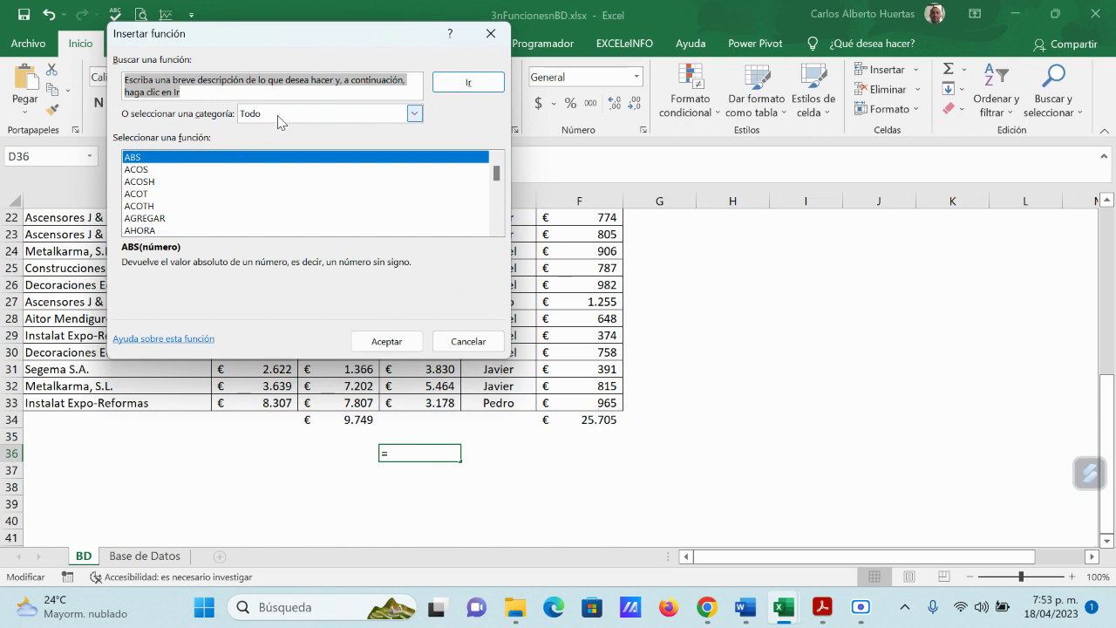
pyautogui.write('b')
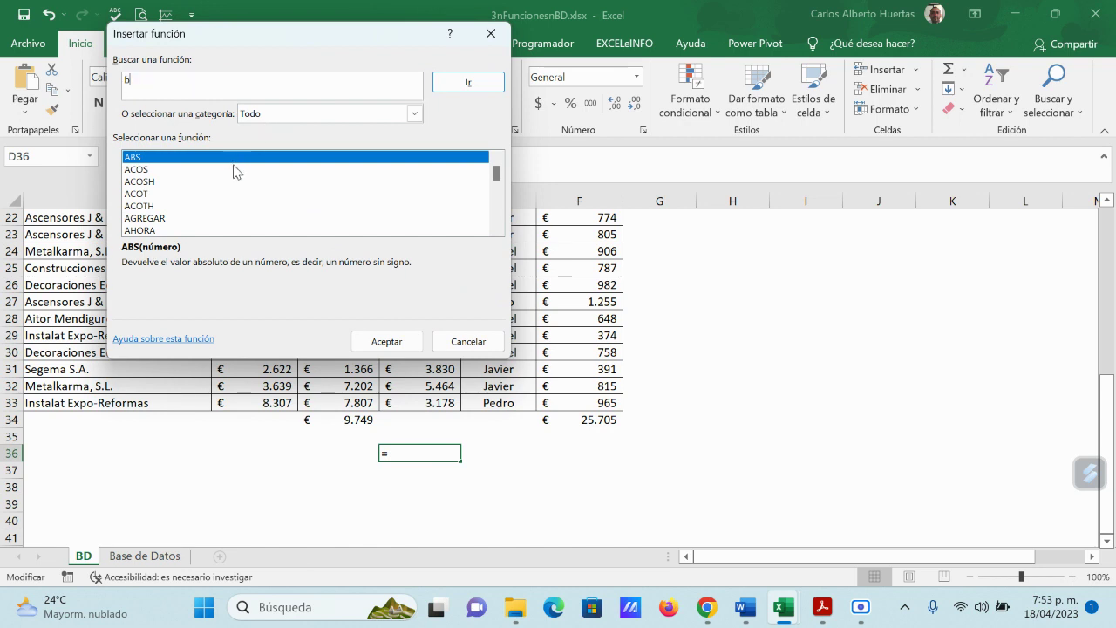
pyautogui.click(127, 181)
pyautogui.press('b')
pyautogui.scroll(-3, 174, 195)
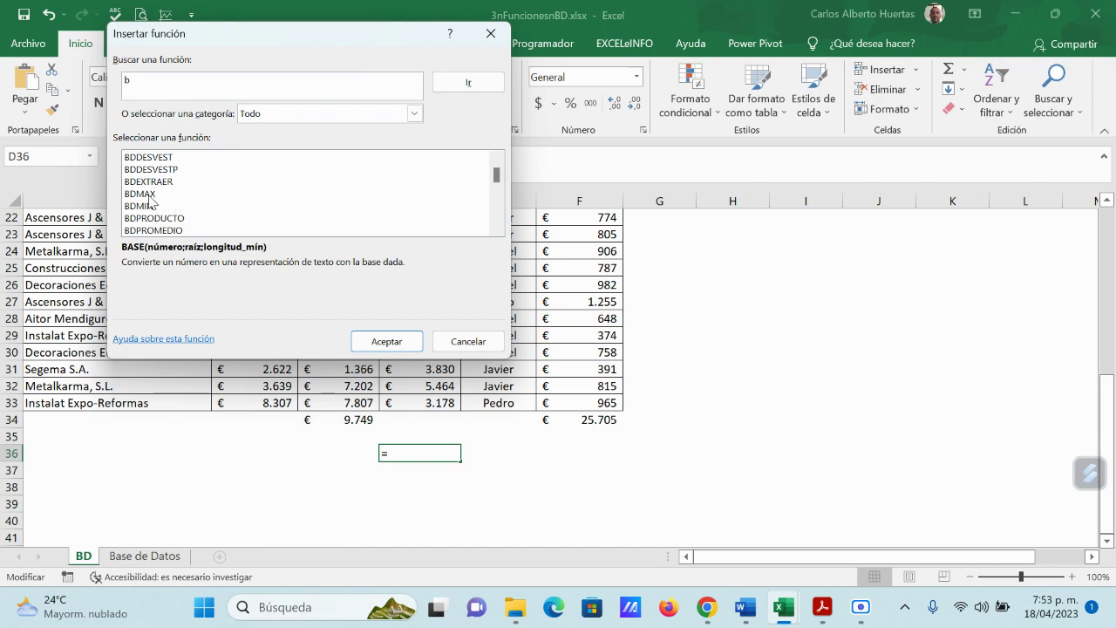
pyautogui.click(149, 195)
pyautogui.click(413, 347)
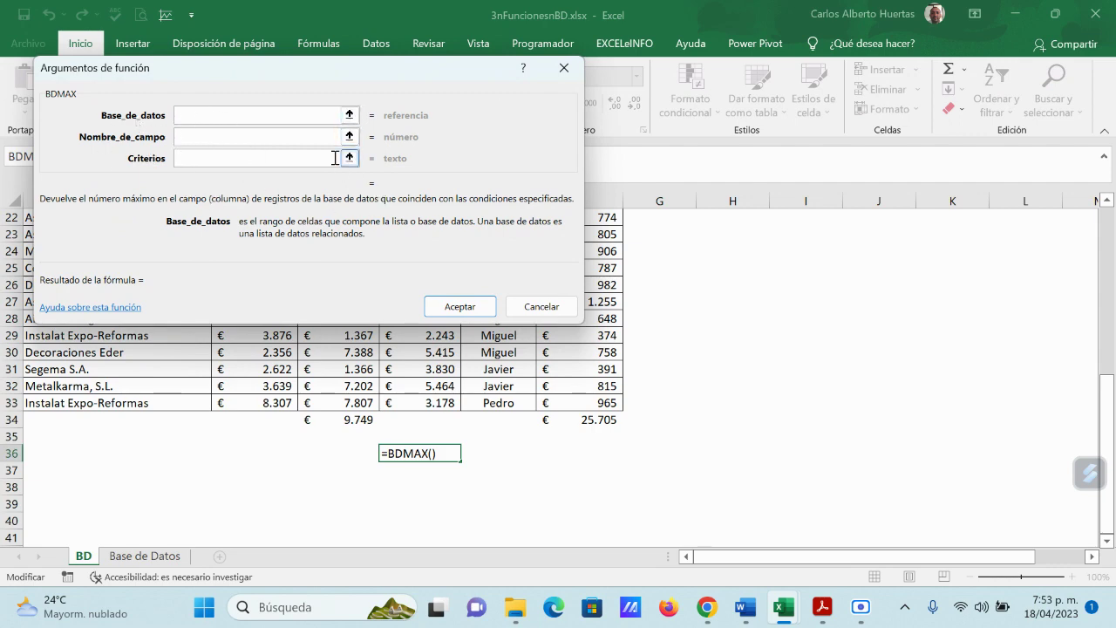
# Step: Set Base_de_datos to the table A1:F33 and Nombre_de_campo to the COMPRAS FEBRERO header in C1 for BDMAX
pyautogui.click(349, 115)
pyautogui.scroll(7, 469, 309)
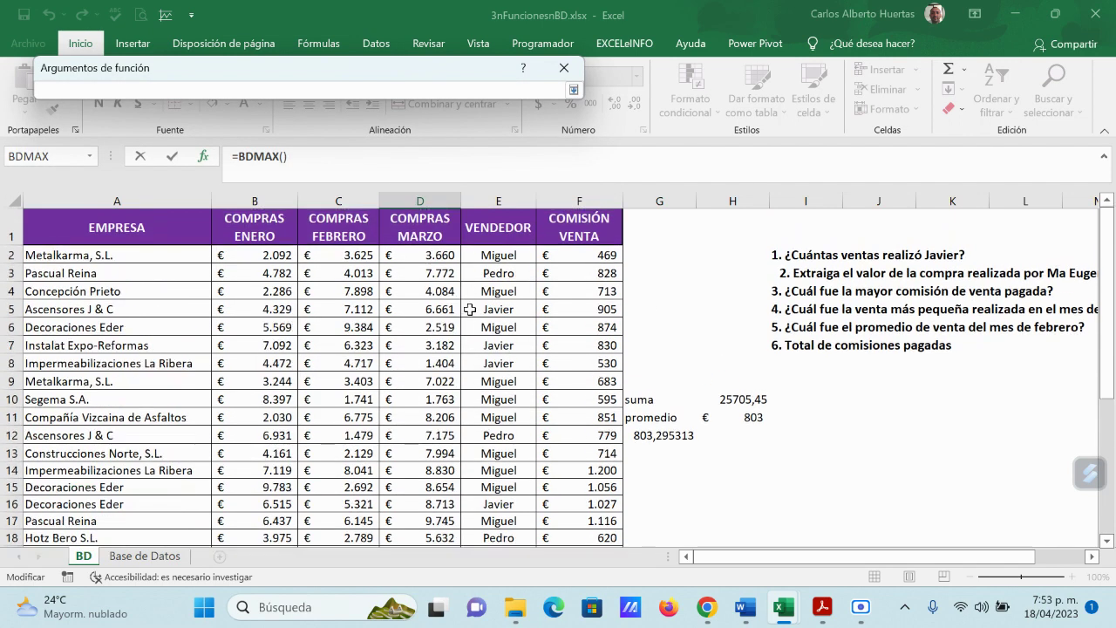
pyautogui.moveTo(120, 233); pyautogui.dragTo(584, 504)
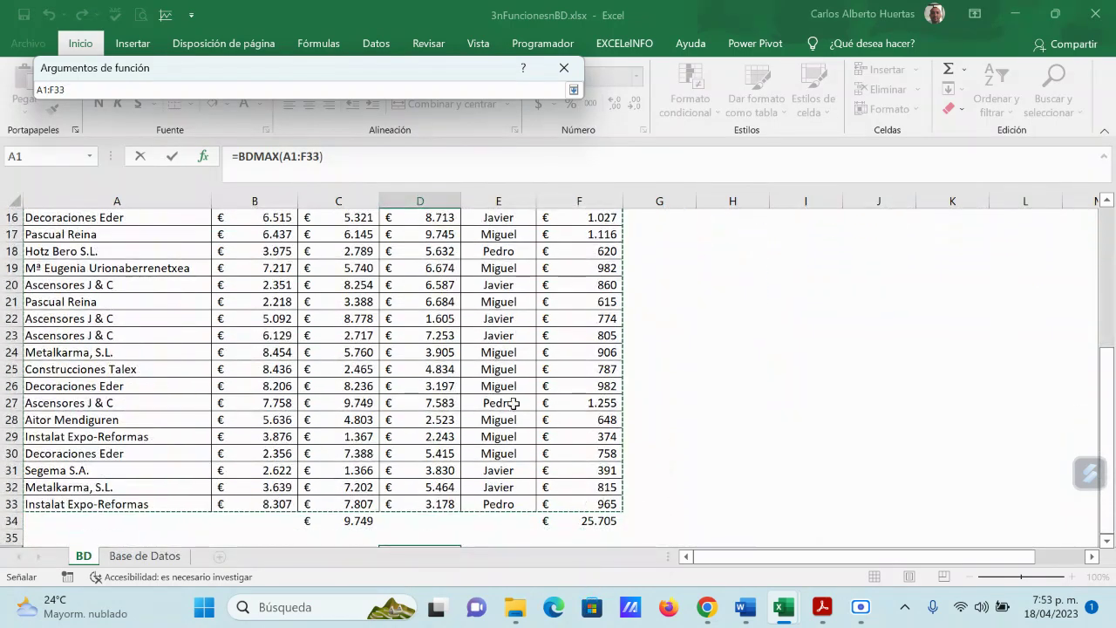
pyautogui.click(573, 94)
pyautogui.click(352, 142)
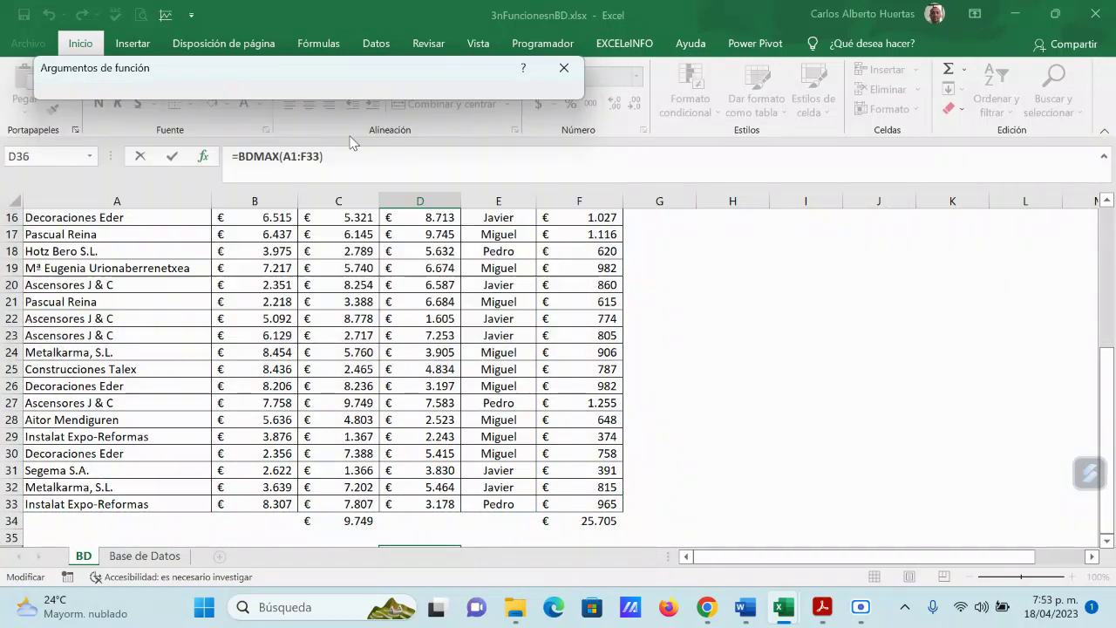
pyautogui.scroll(5, 393, 240)
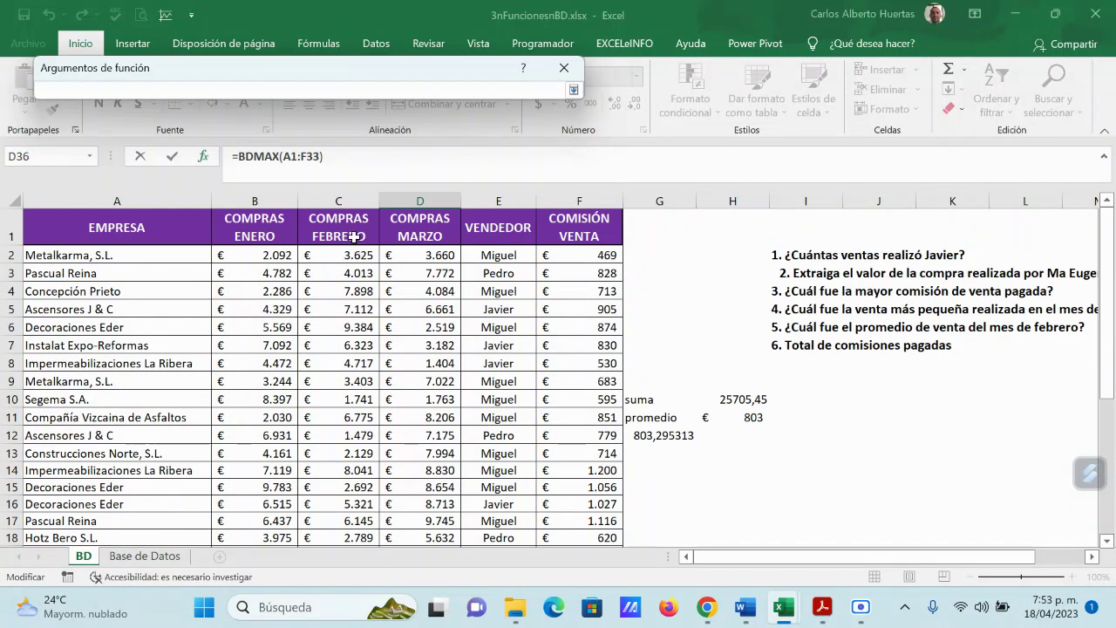
pyautogui.click(353, 236)
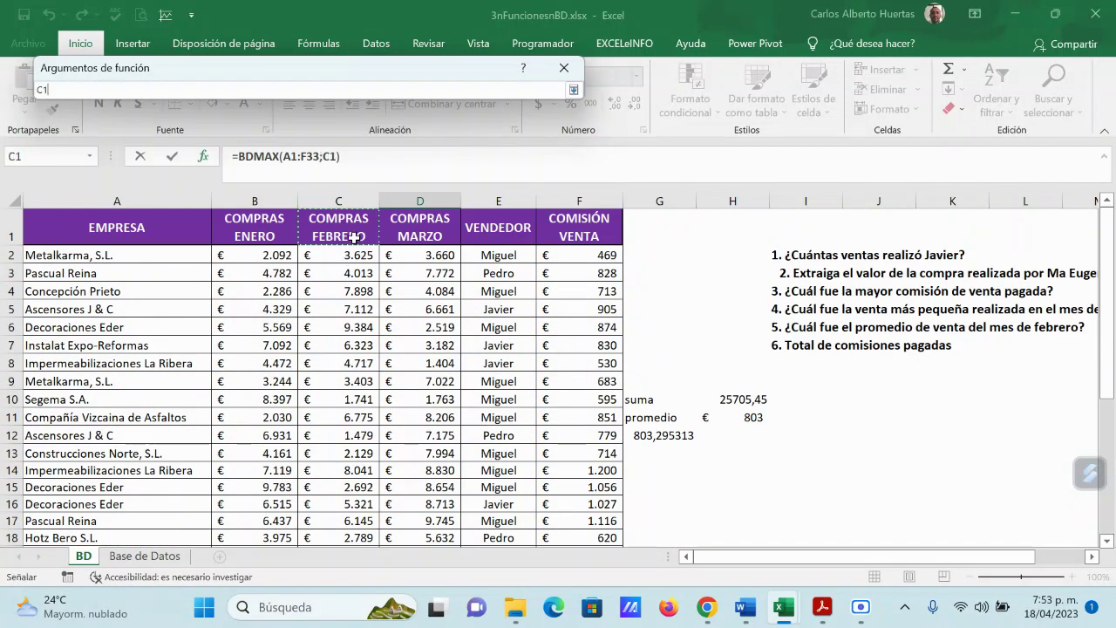
pyautogui.click(573, 91)
# Step: Set Criterios to C2:C33 and accept the BDMAX function in D36
pyautogui.click(352, 155)
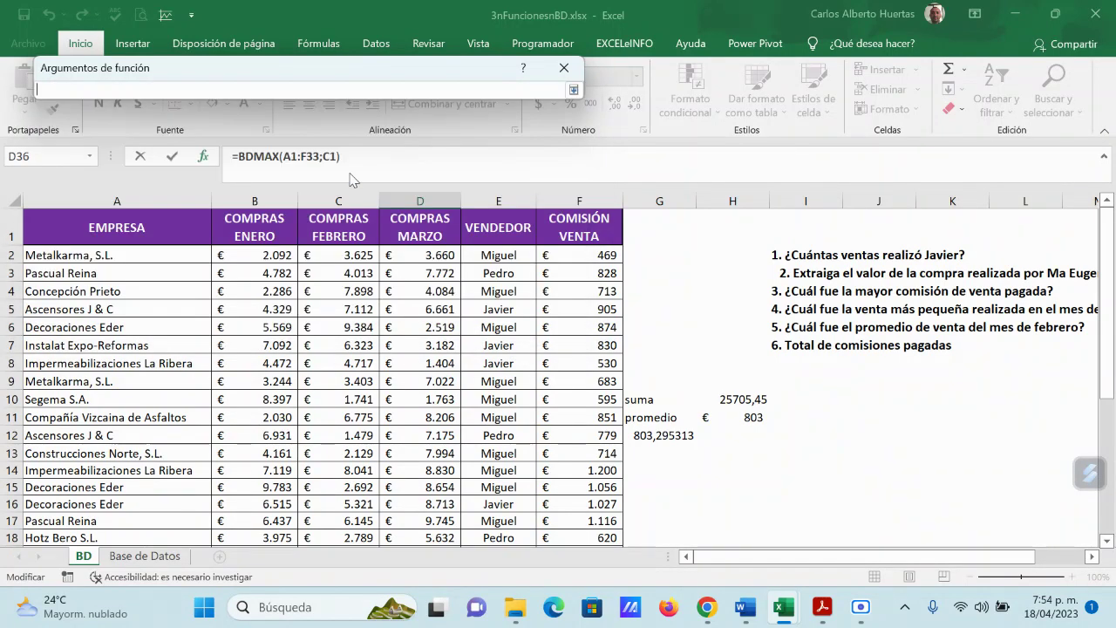
pyautogui.moveTo(357, 255); pyautogui.dragTo(355, 506)
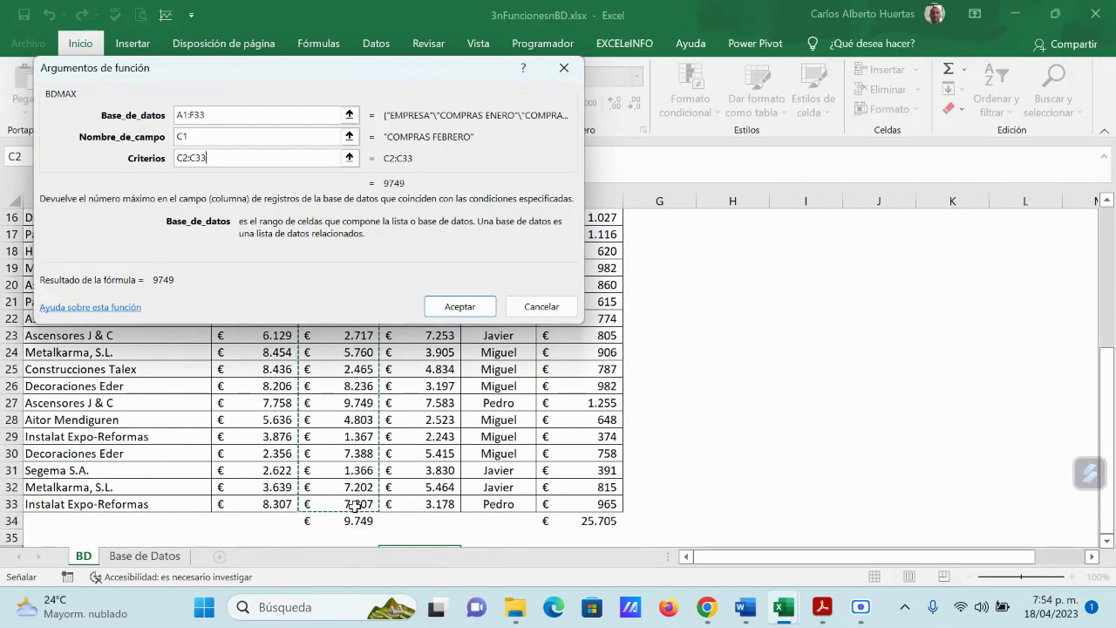
pyautogui.click(460, 307)
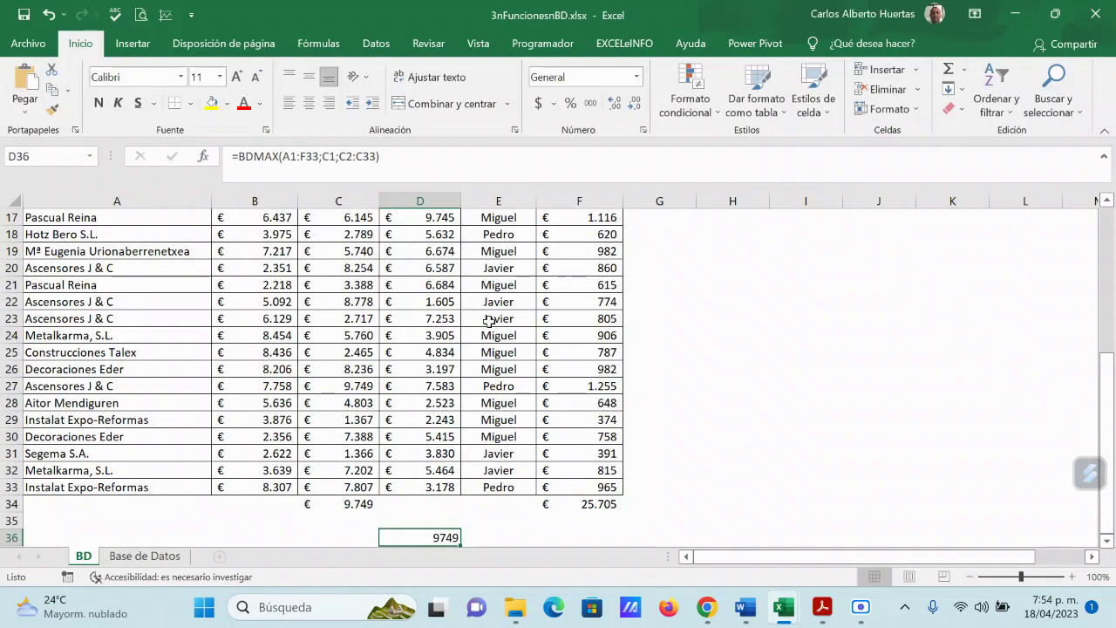
# Step: Compare the BDMAX formula in D36 with the MAX formula in C34
pyautogui.click(787, 367)
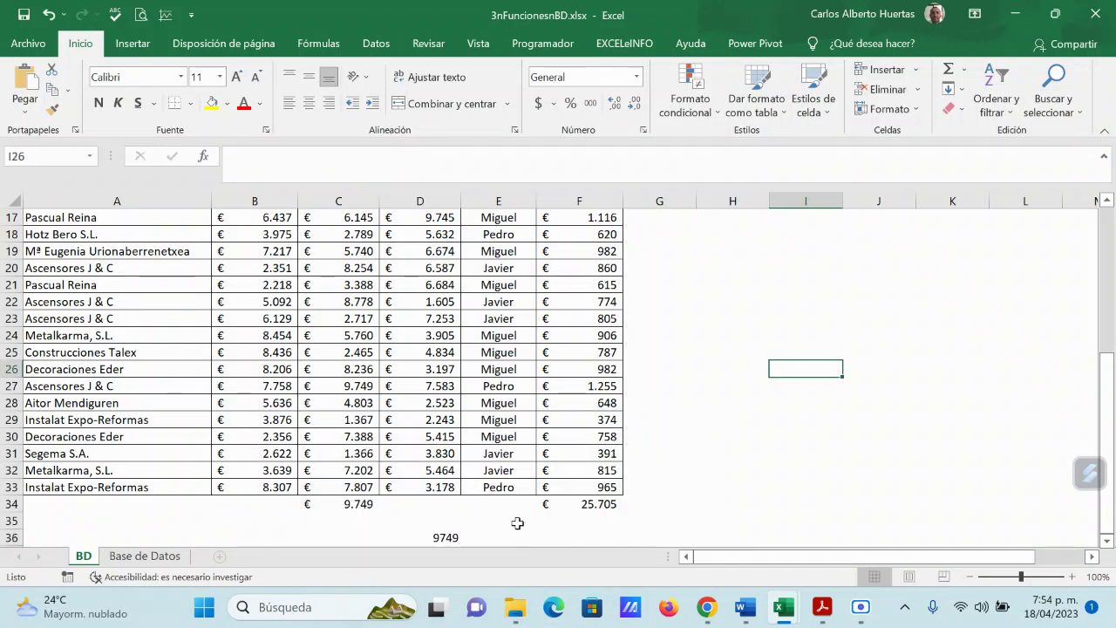
pyautogui.click(437, 533)
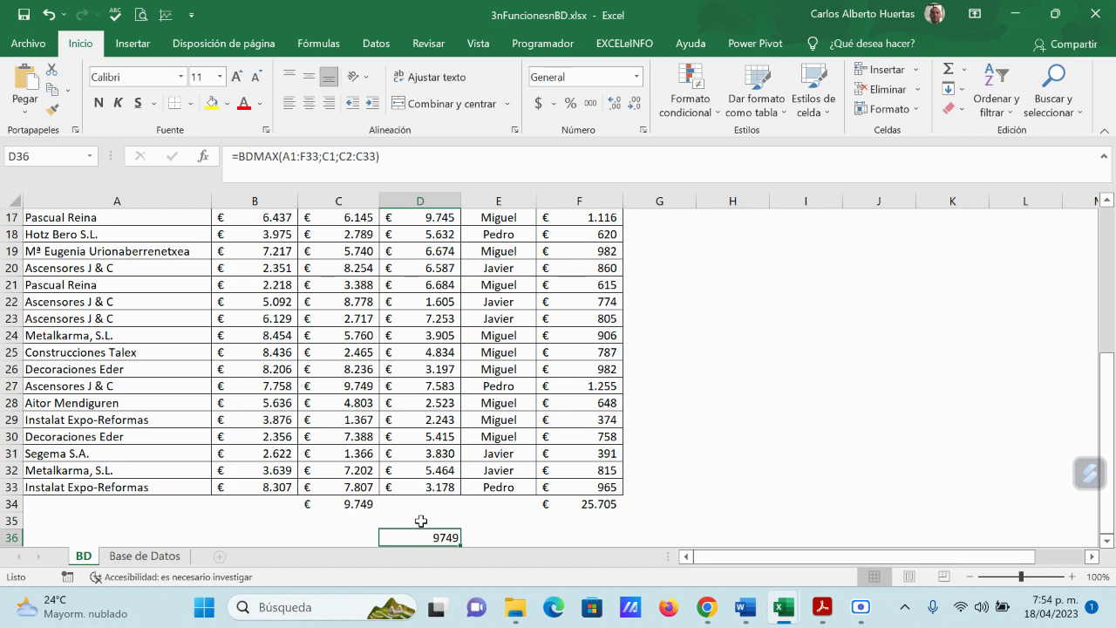
pyautogui.click(358, 503)
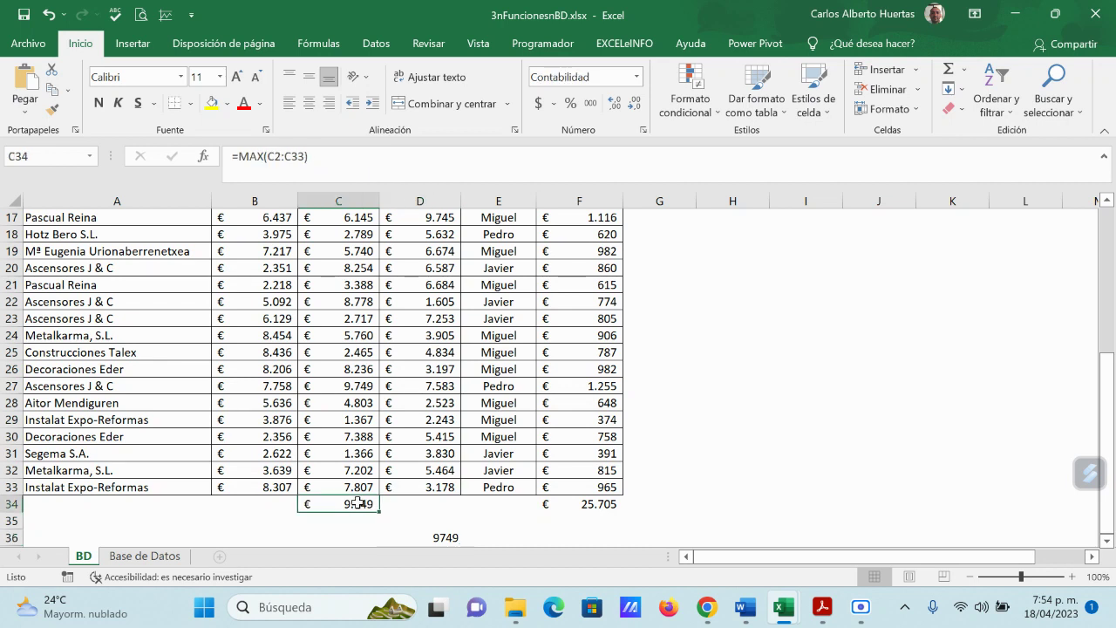
pyautogui.click(445, 539)
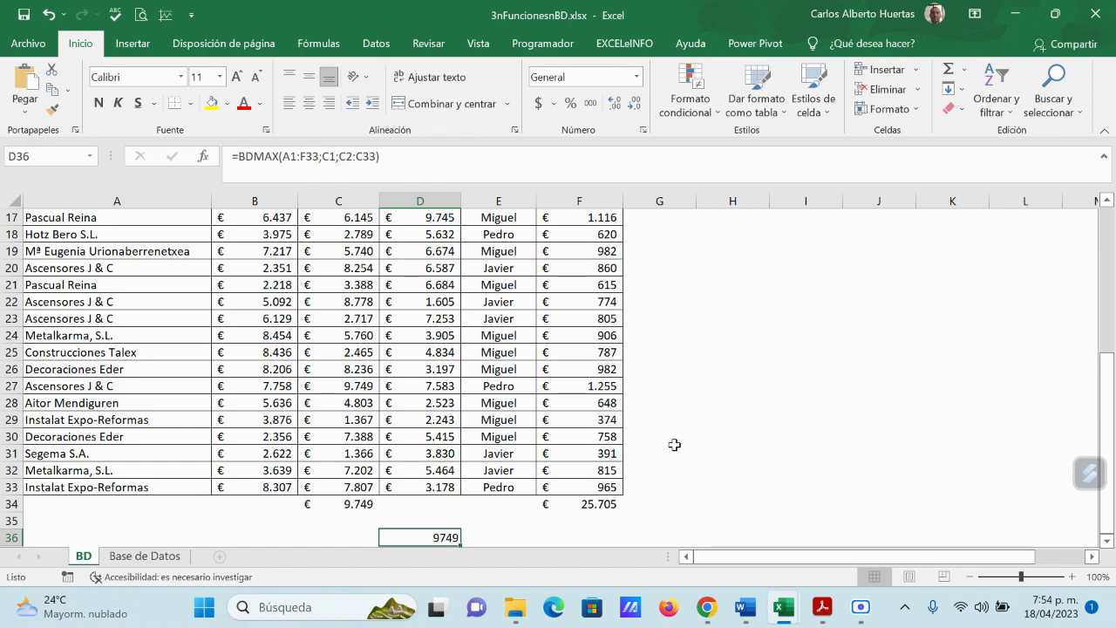
# Step: Switch to the PDF guide in Adobe Acrobat Reader, select the words "base de datos", and review the list of database functions
pyautogui.click(825, 610)
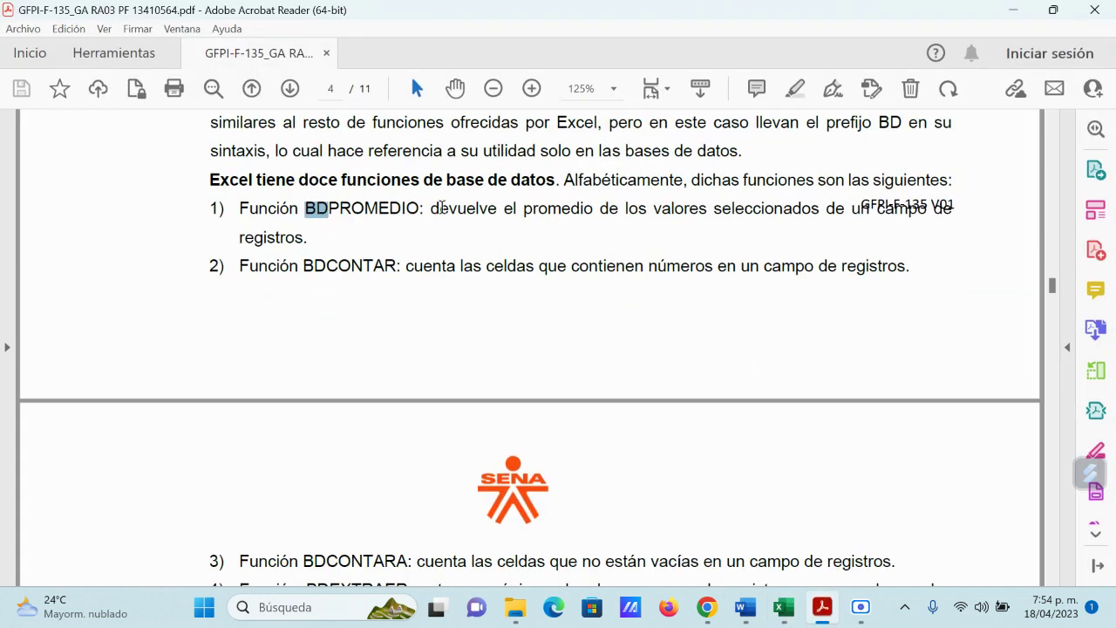
pyautogui.moveTo(445, 179); pyautogui.dragTo(541, 189)
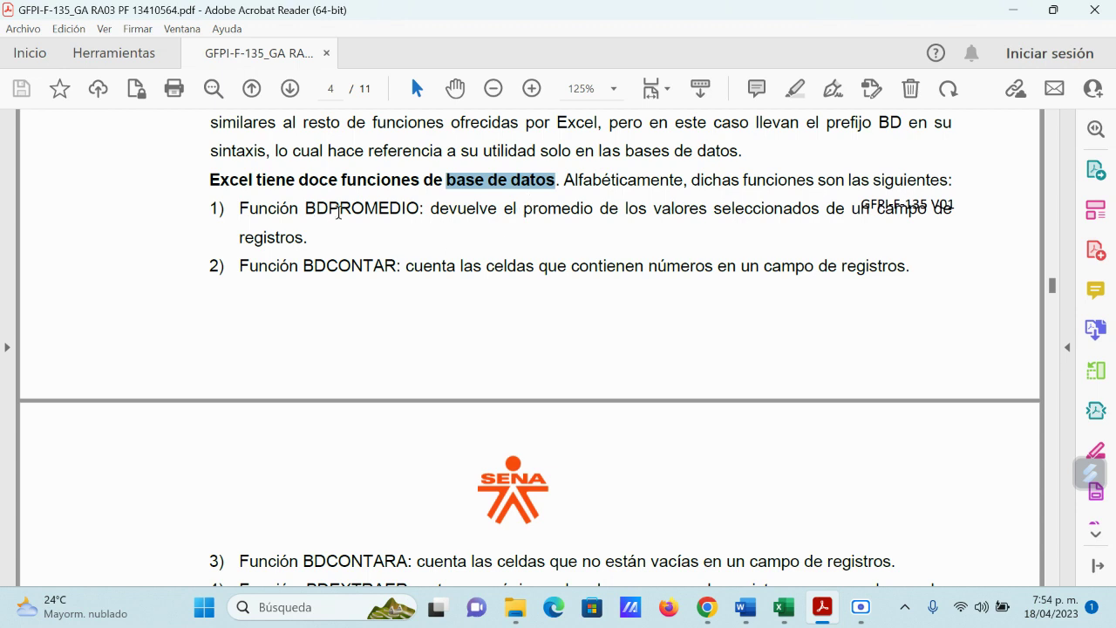
pyautogui.scroll(-2, 523, 357)
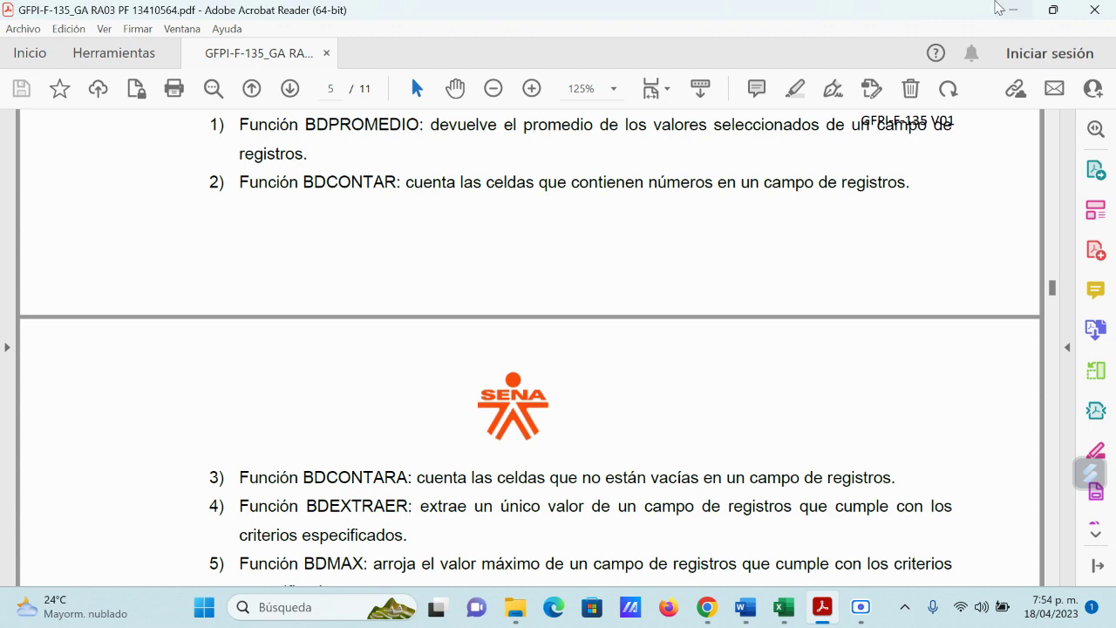
# Step: Switch back to the Excel workbook and enter =EXTRAE(A31;1;3) in cell G31 to extract characters from the company name
pyautogui.hotkey('alt', 'Tab')
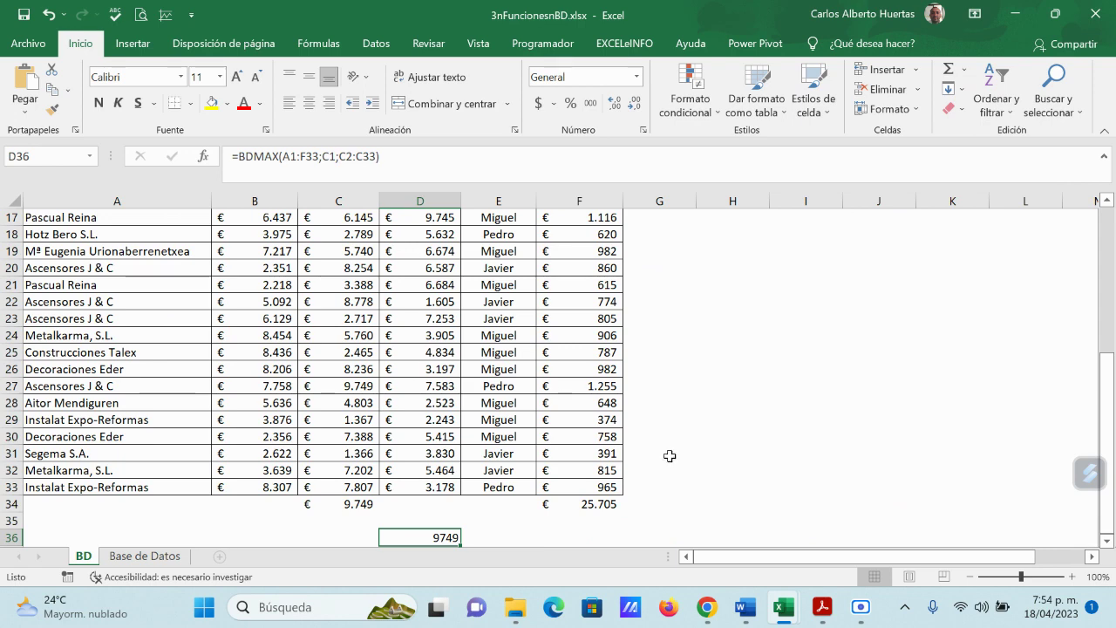
pyautogui.click(656, 457)
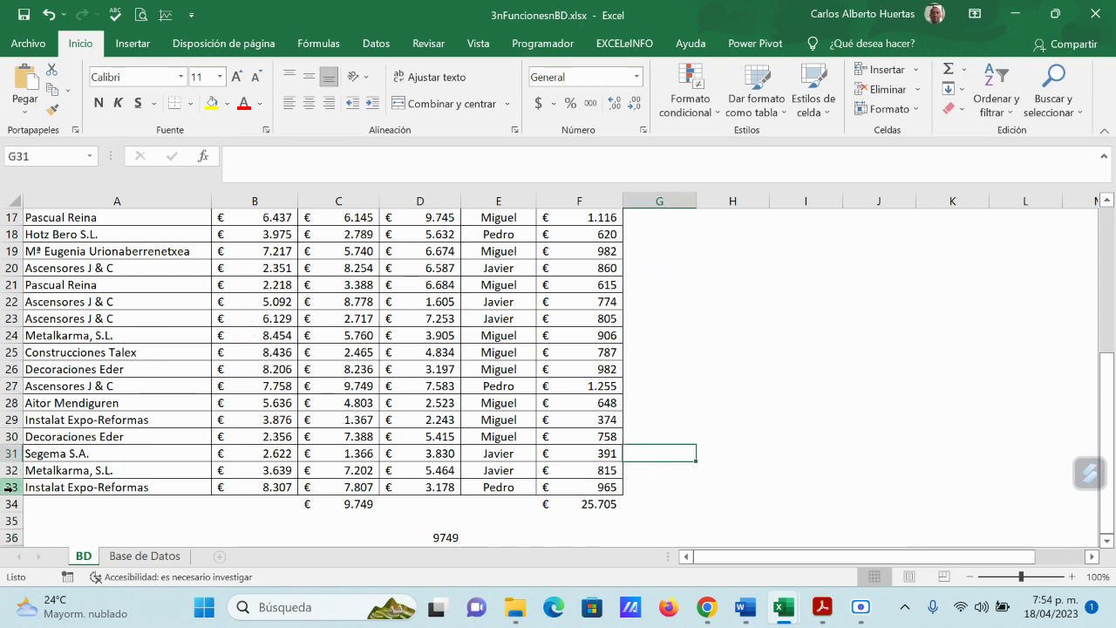
pyautogui.scroll(5, 200, 441)
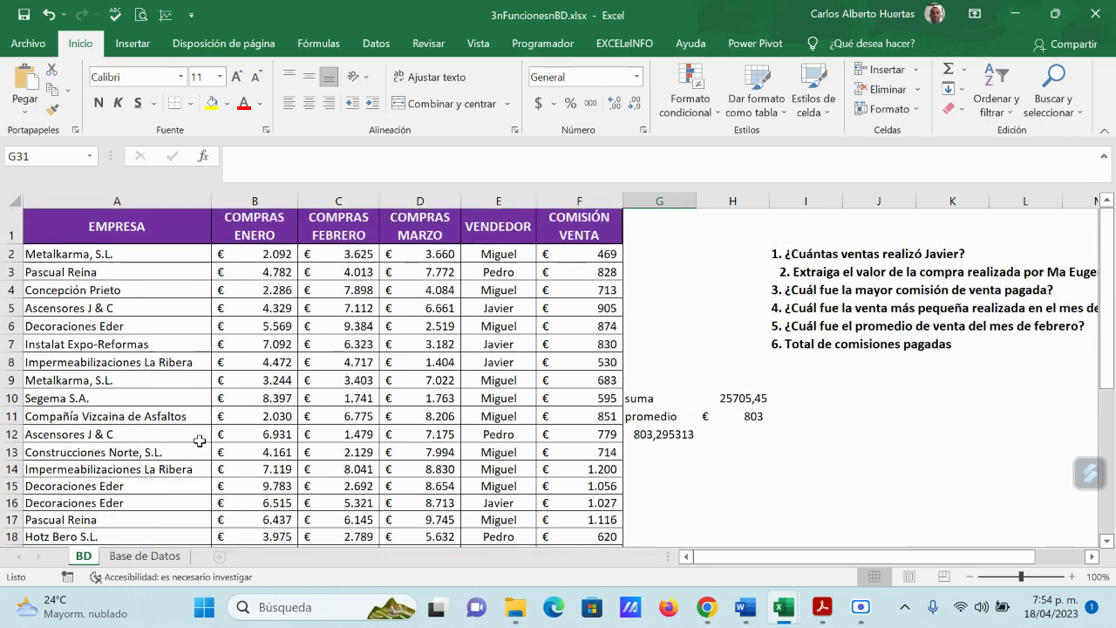
pyautogui.scroll(-8, 286, 446)
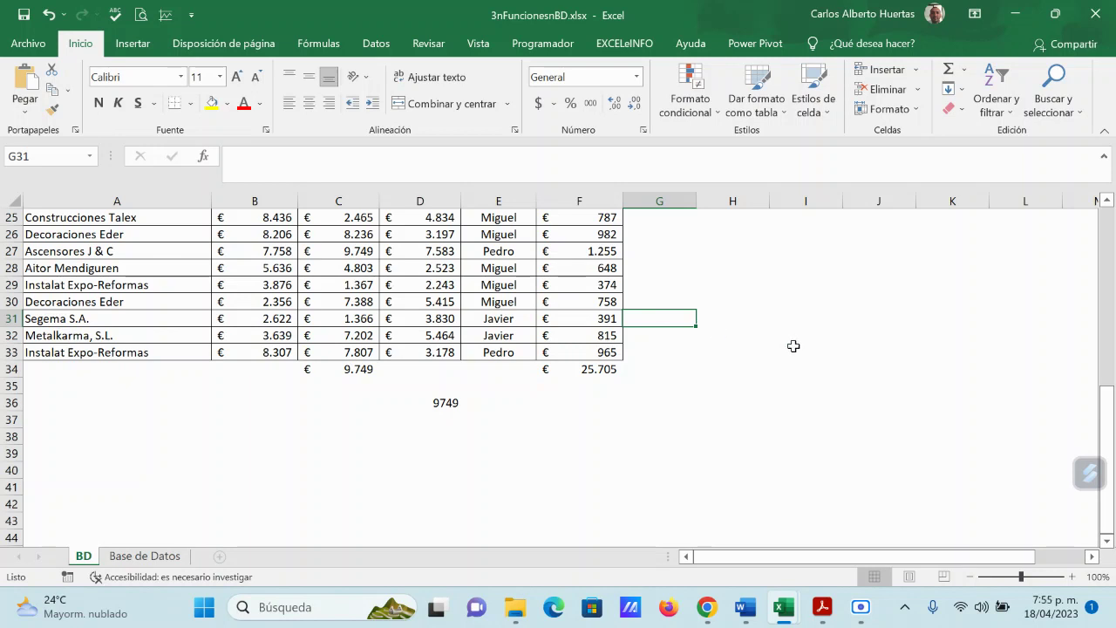
pyautogui.write('=extrae')
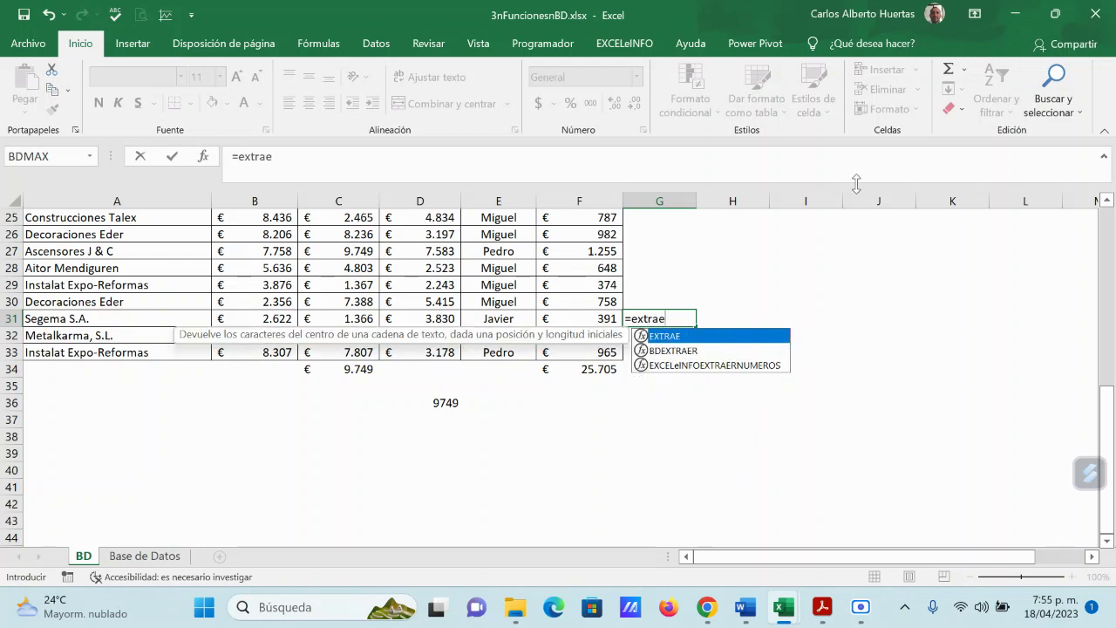
pyautogui.doubleClick(682, 338)
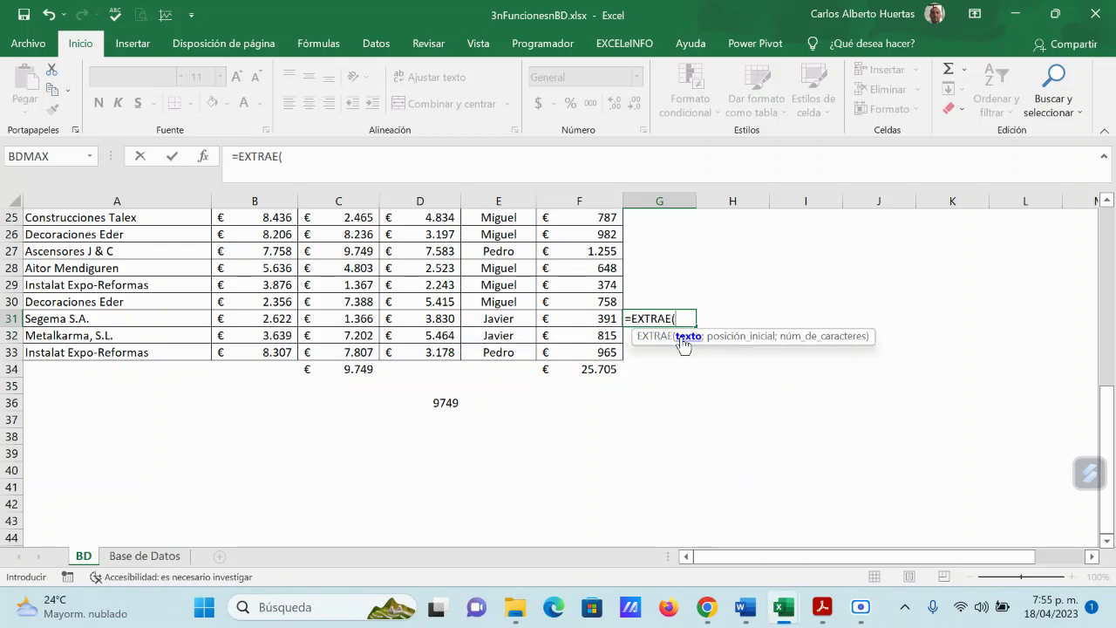
pyautogui.click(68, 321)
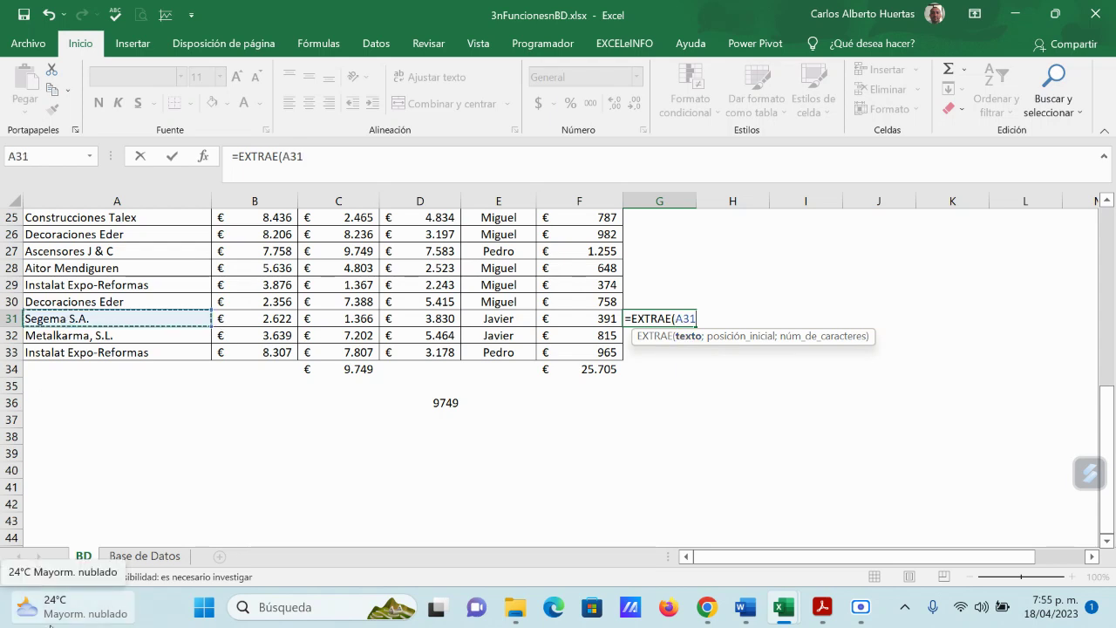
pyautogui.write(';1')
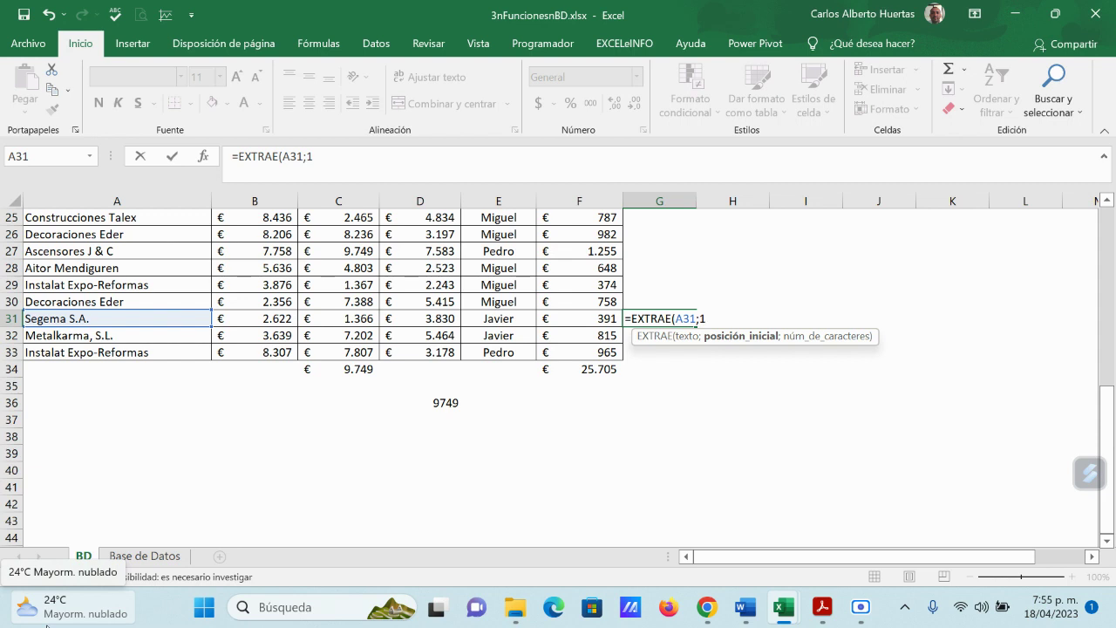
pyautogui.write(';3')
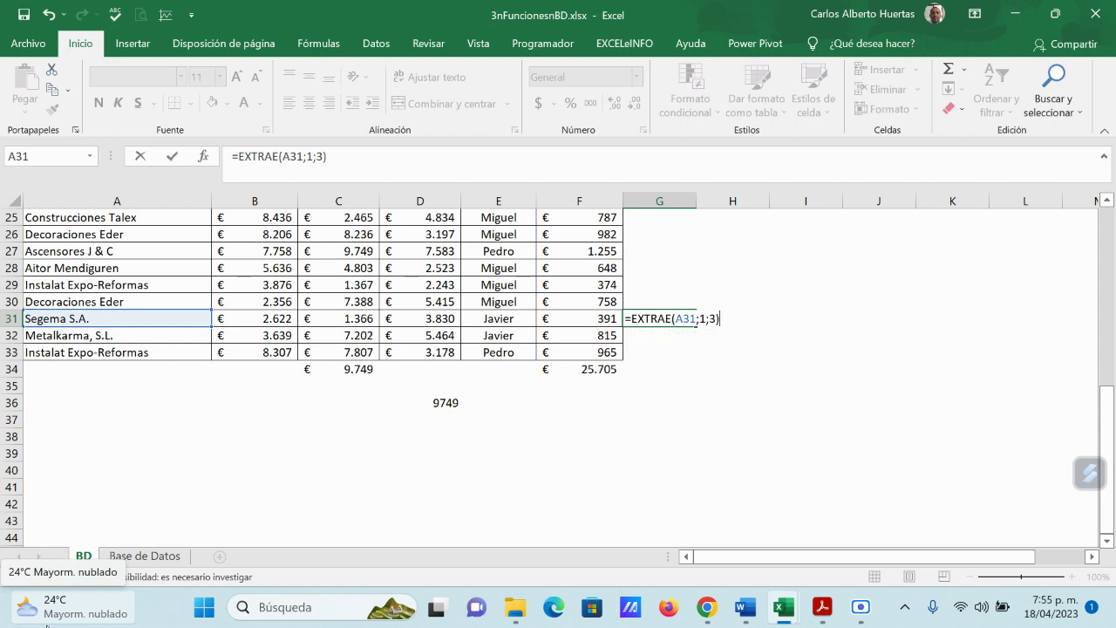
pyautogui.press('Return')
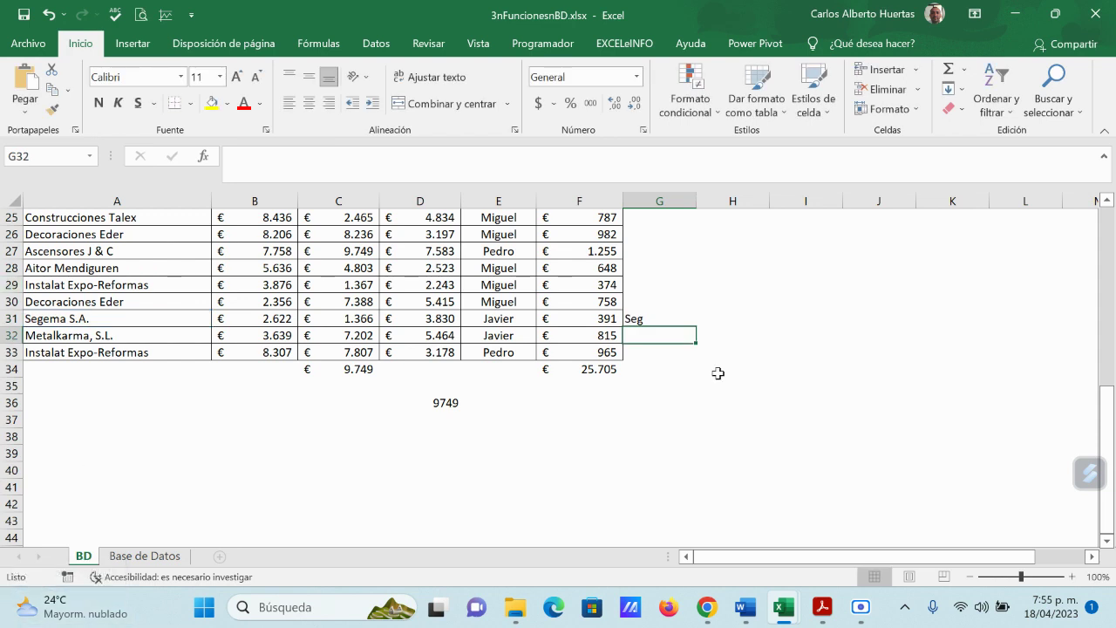
# Step: Clear the sum and average test results from G10:H12 on the BD sheet
pyautogui.scroll(8, 859, 325)
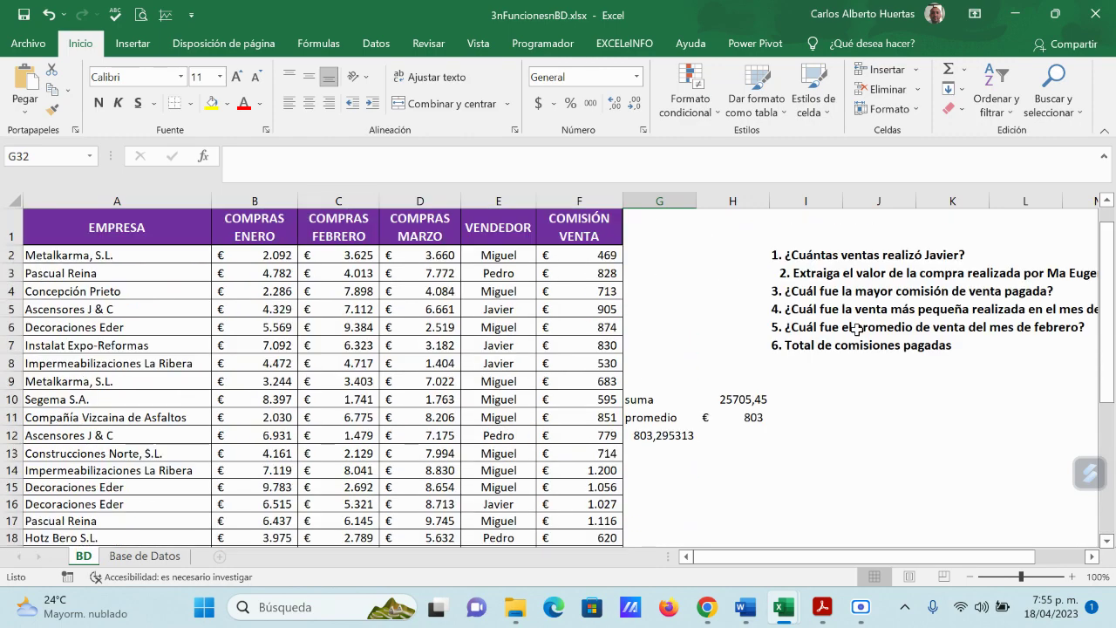
pyautogui.scroll(-2, 857, 329)
pyautogui.scroll(2, 857, 329)
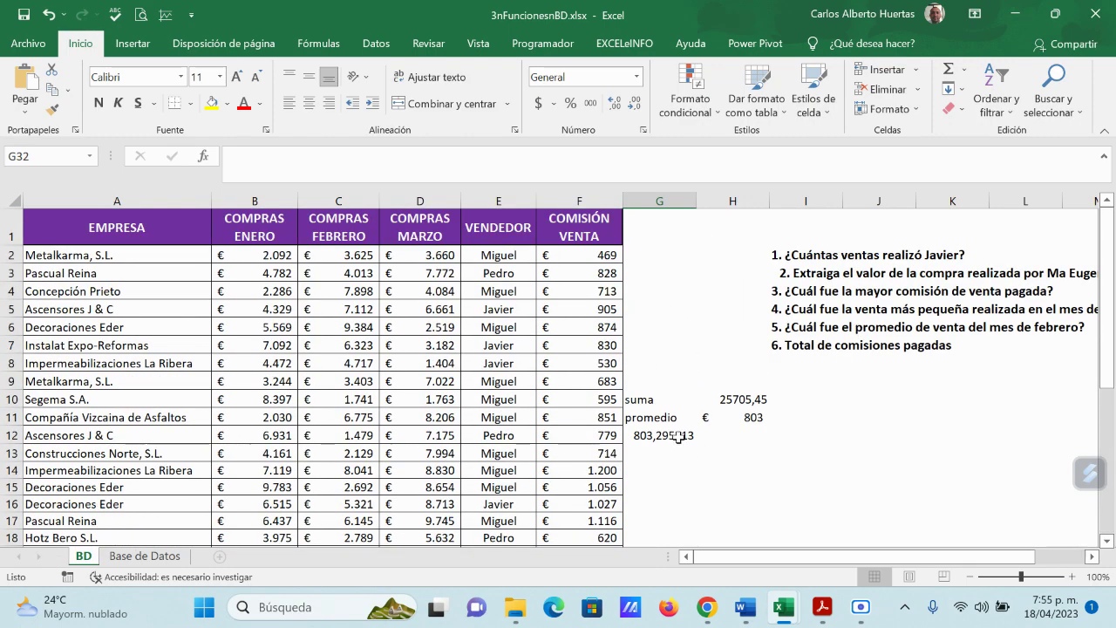
pyautogui.moveTo(646, 398); pyautogui.dragTo(733, 432)
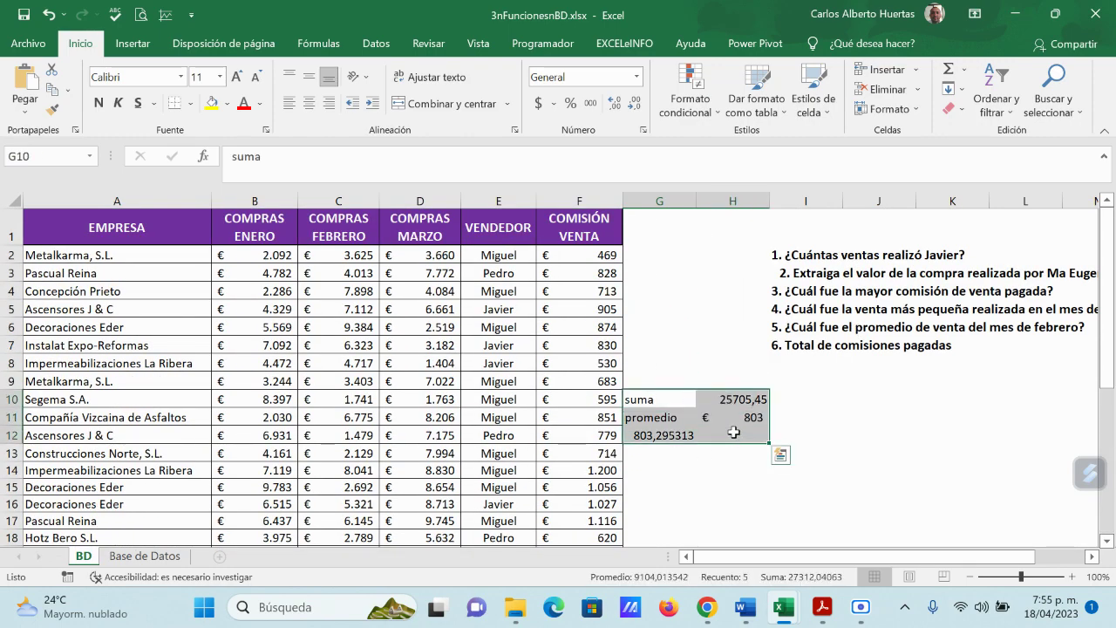
pyautogui.press('Delete')
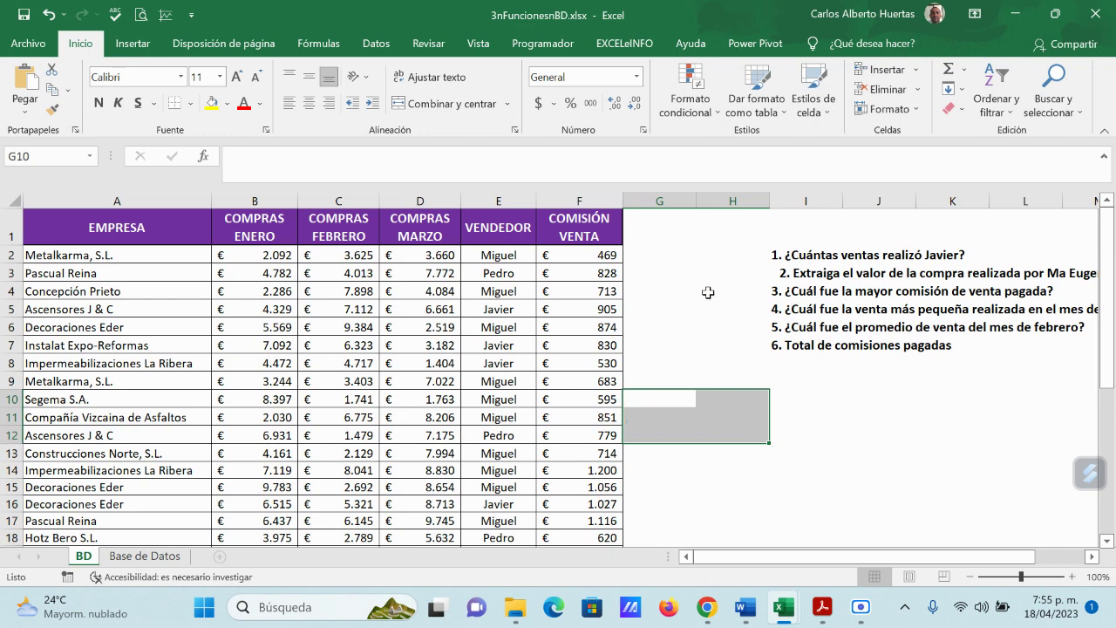
# Step: Insert the BDEXTRAER function in cell G2, opening its function arguments
pyautogui.click(689, 305)
pyautogui.click(657, 261)
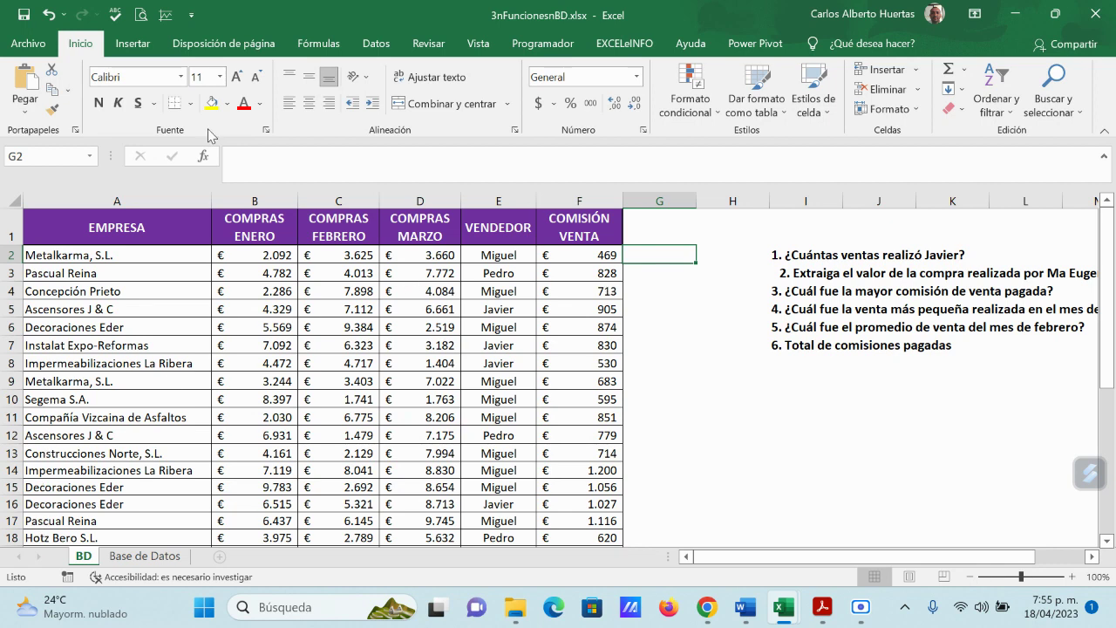
pyautogui.click(204, 160)
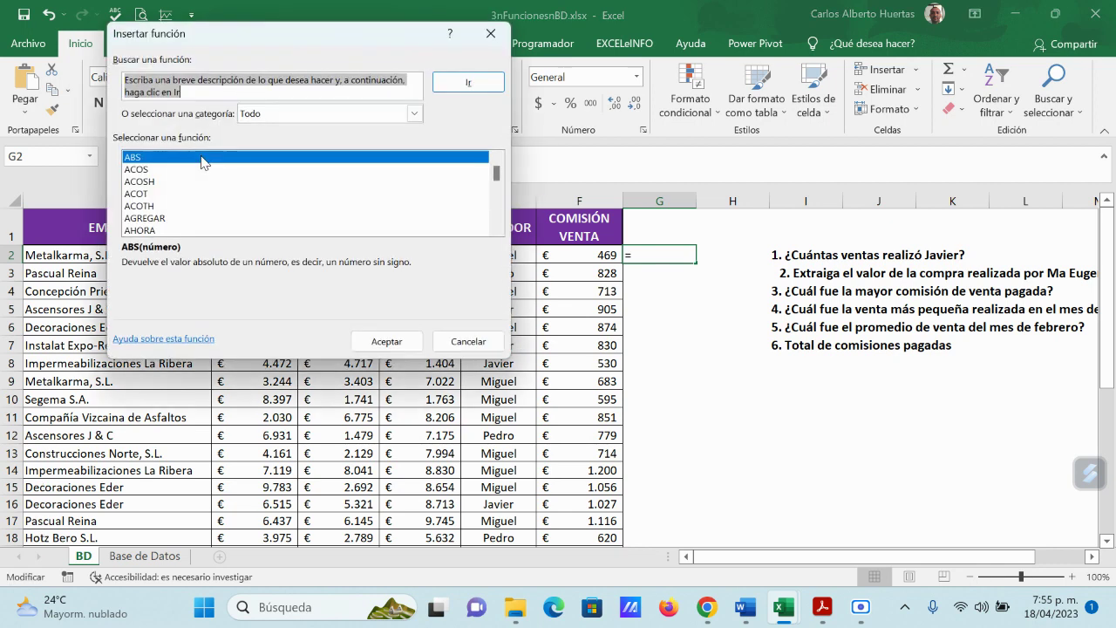
pyautogui.click(135, 194)
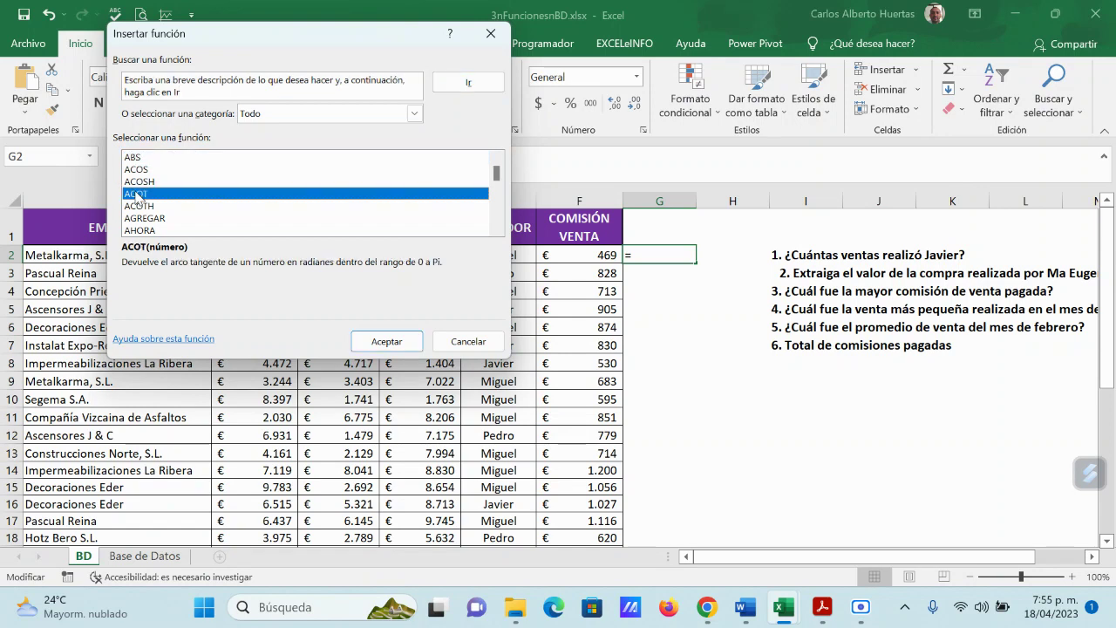
pyautogui.press('b')
pyautogui.scroll(-2, 233, 225)
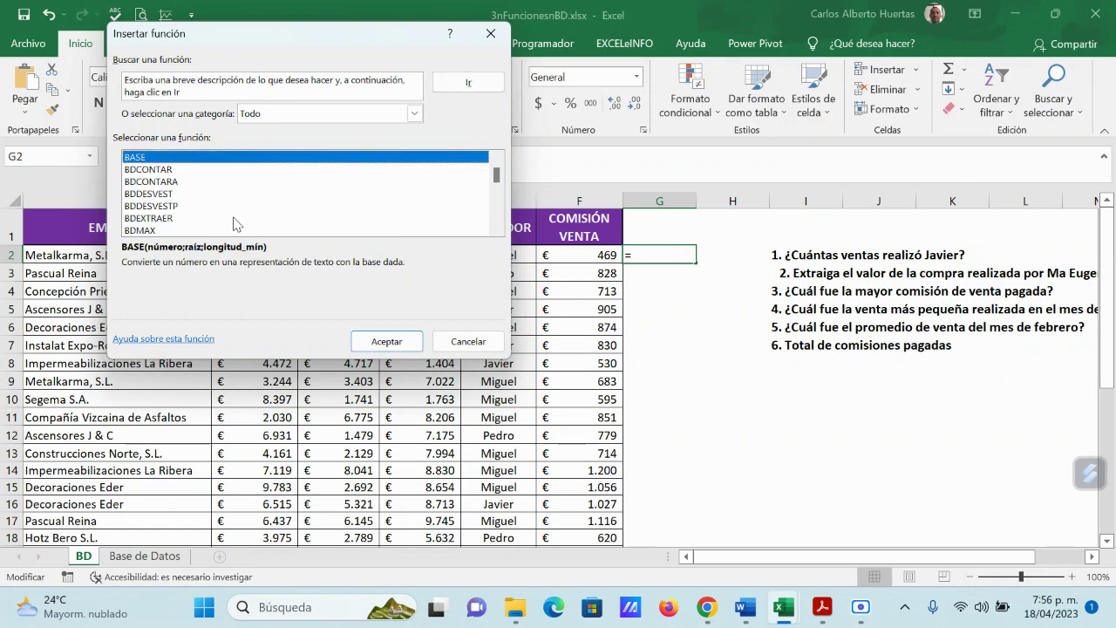
pyautogui.click(164, 219)
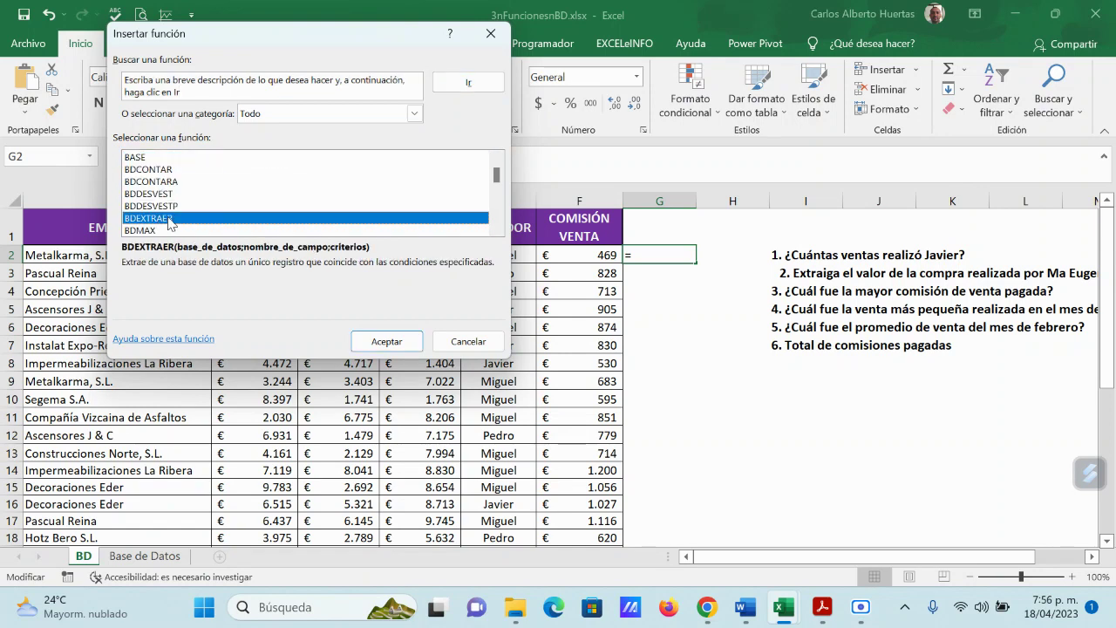
pyautogui.doubleClick(168, 219)
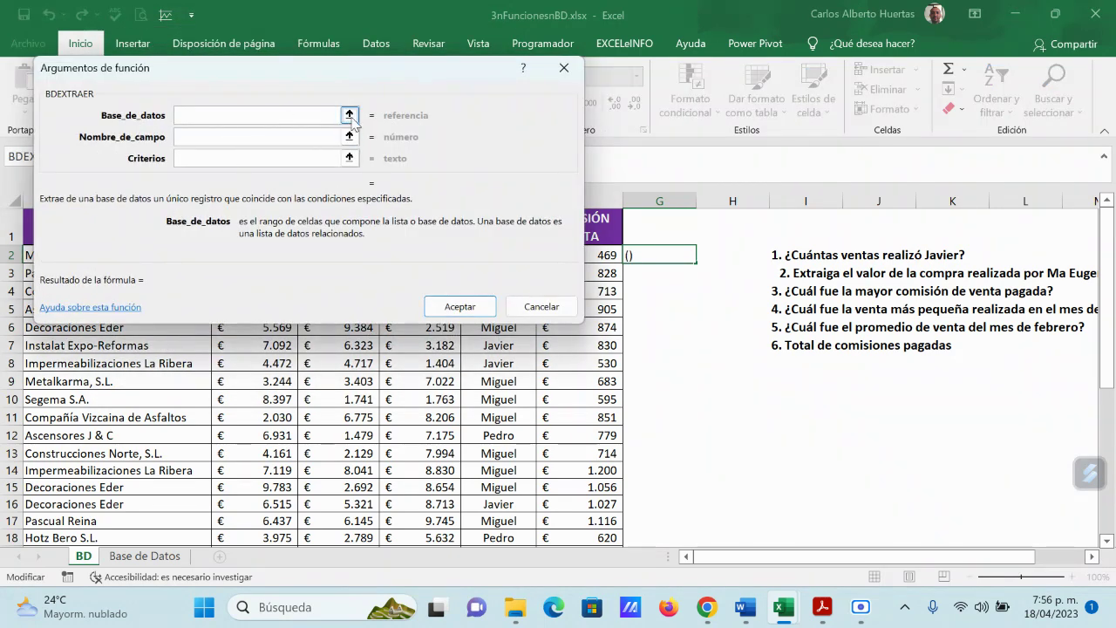
# Step: Set BDEXTRAER's Base_de_datos to the table A1:F33 and Nombre_de_campo to the EMPRESA header in A1
pyautogui.click(349, 114)
pyautogui.moveTo(147, 230); pyautogui.dragTo(561, 507)
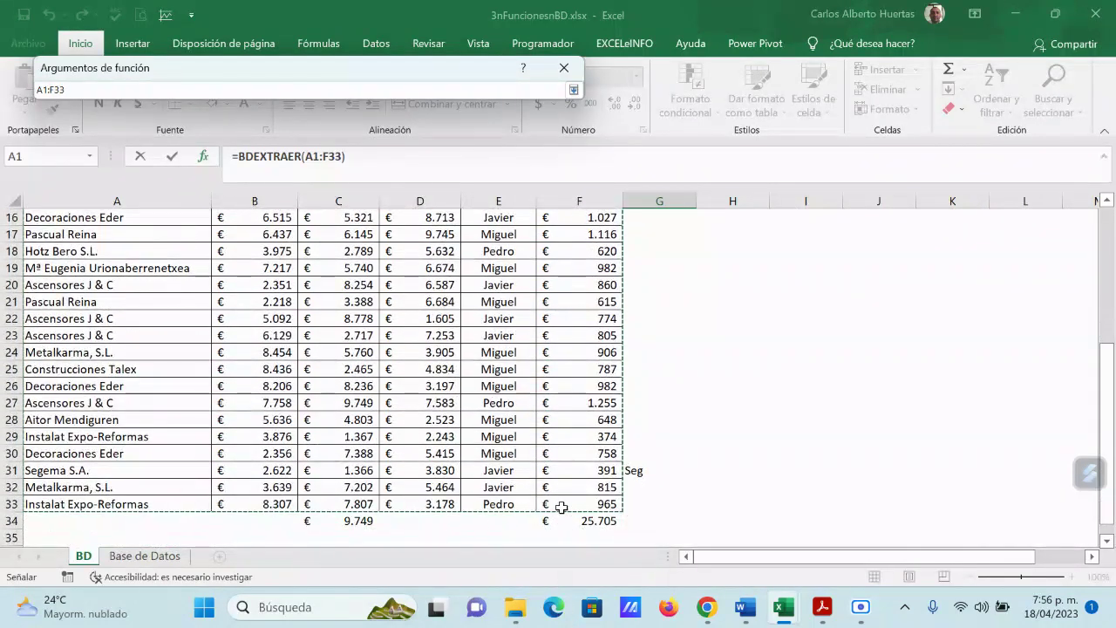
pyautogui.click(573, 89)
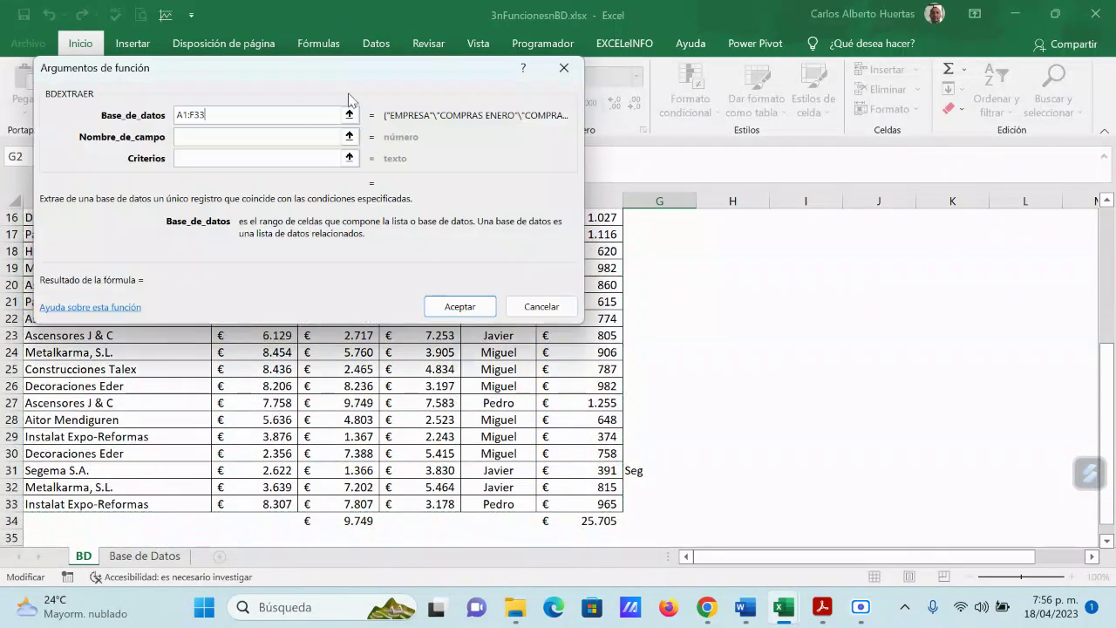
pyautogui.click(194, 135)
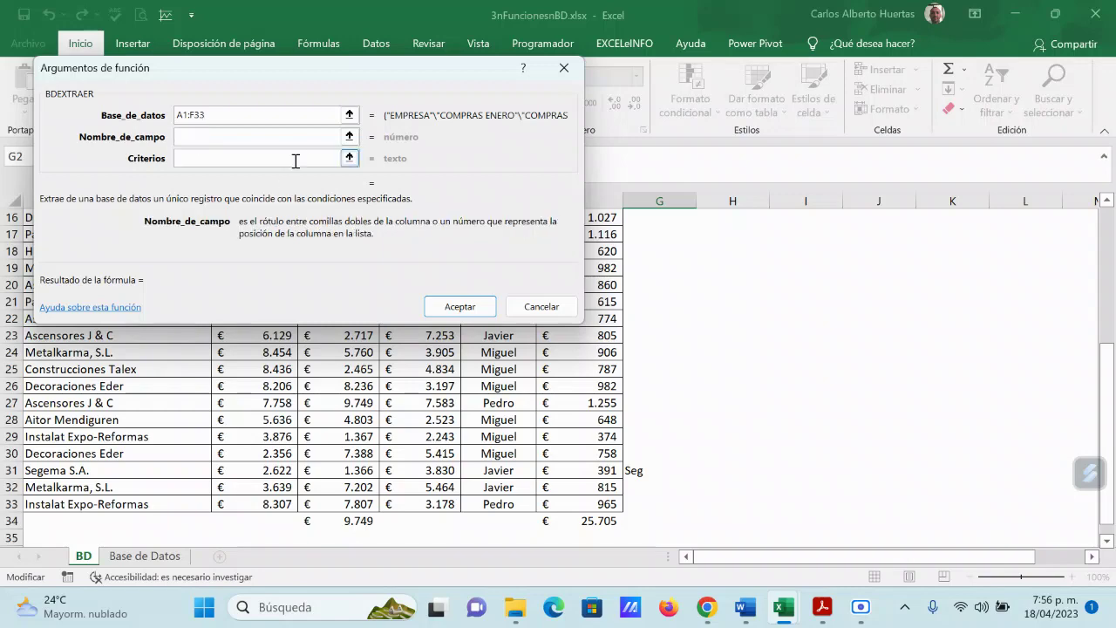
pyautogui.click(349, 136)
pyautogui.scroll(5, 245, 252)
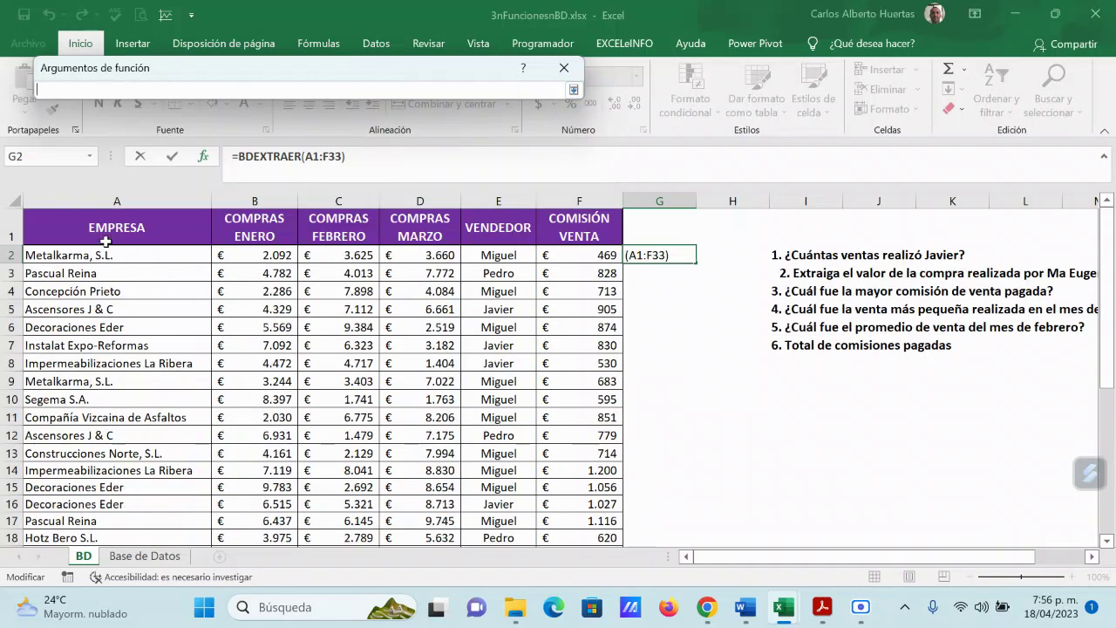
pyautogui.click(107, 237)
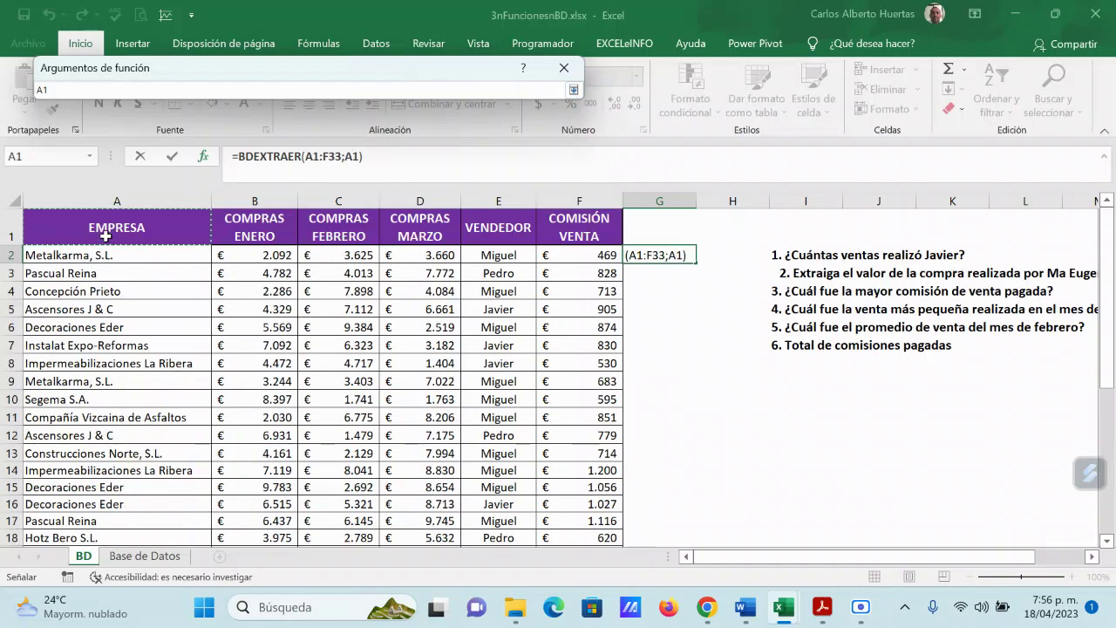
pyautogui.click(574, 90)
# Step: Set Criterios to A2:A33 and accept the BDEXTRAER function in G2
pyautogui.click(192, 159)
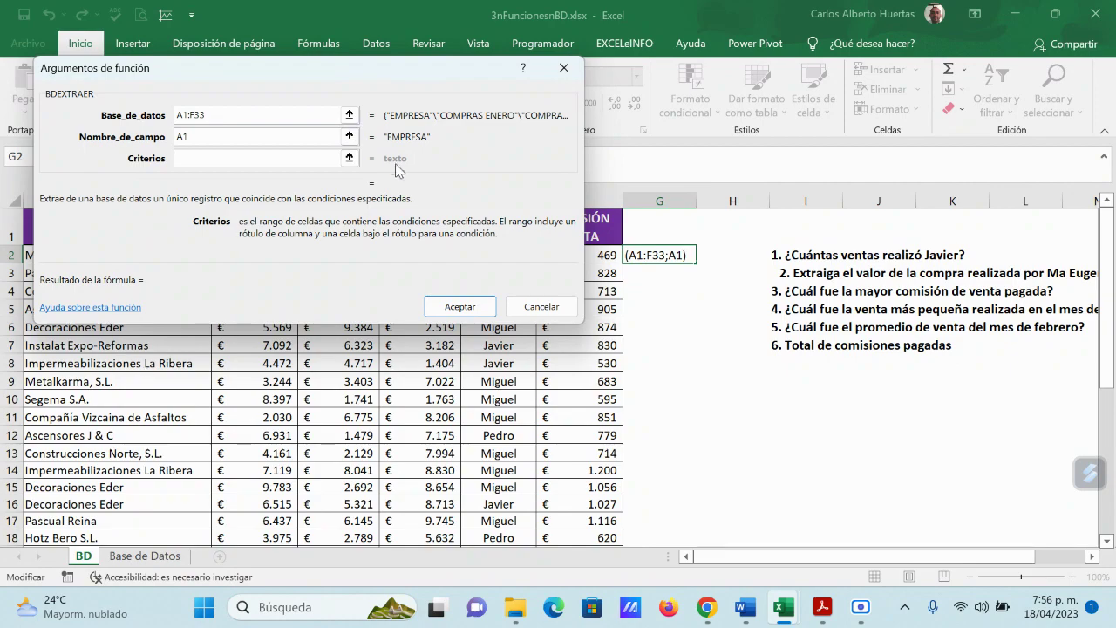
pyautogui.click(350, 158)
pyautogui.moveTo(108, 258); pyautogui.dragTo(87, 504)
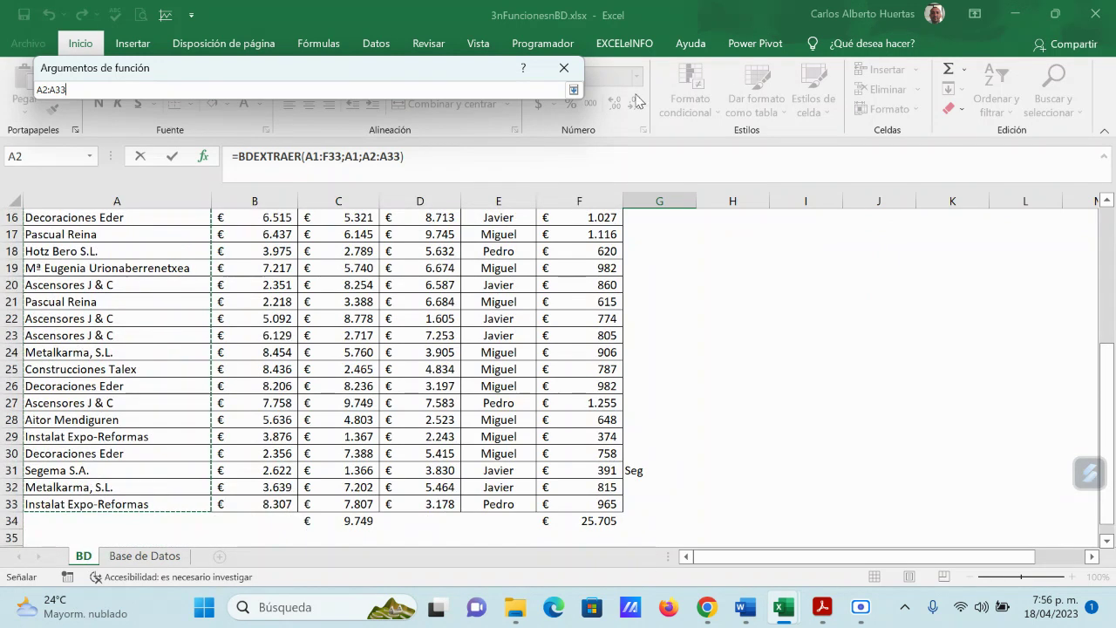
pyautogui.click(574, 90)
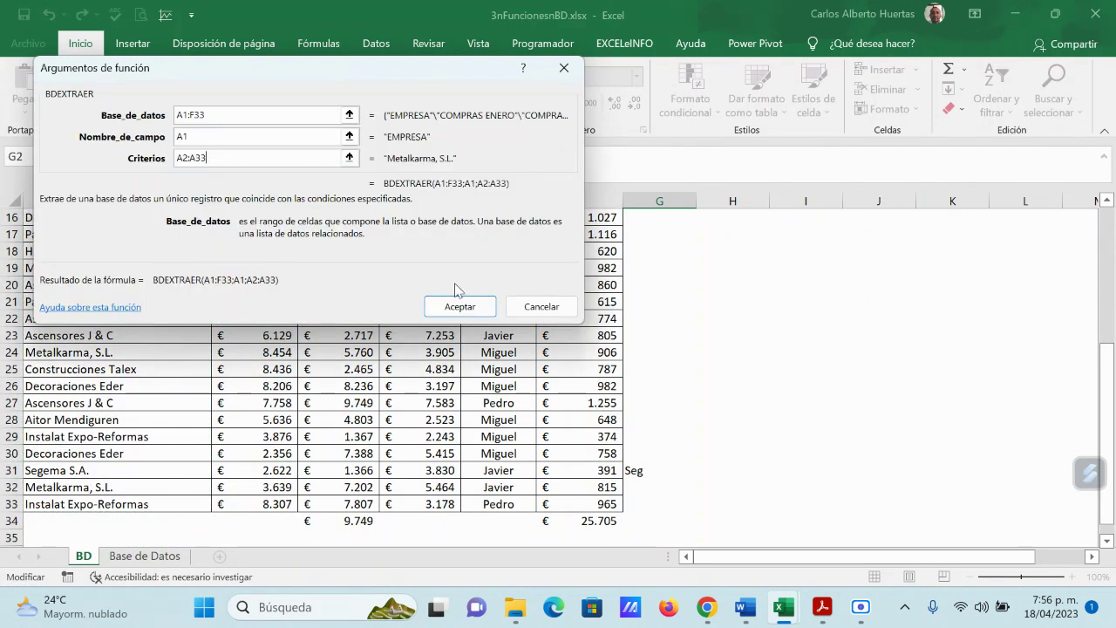
pyautogui.click(449, 310)
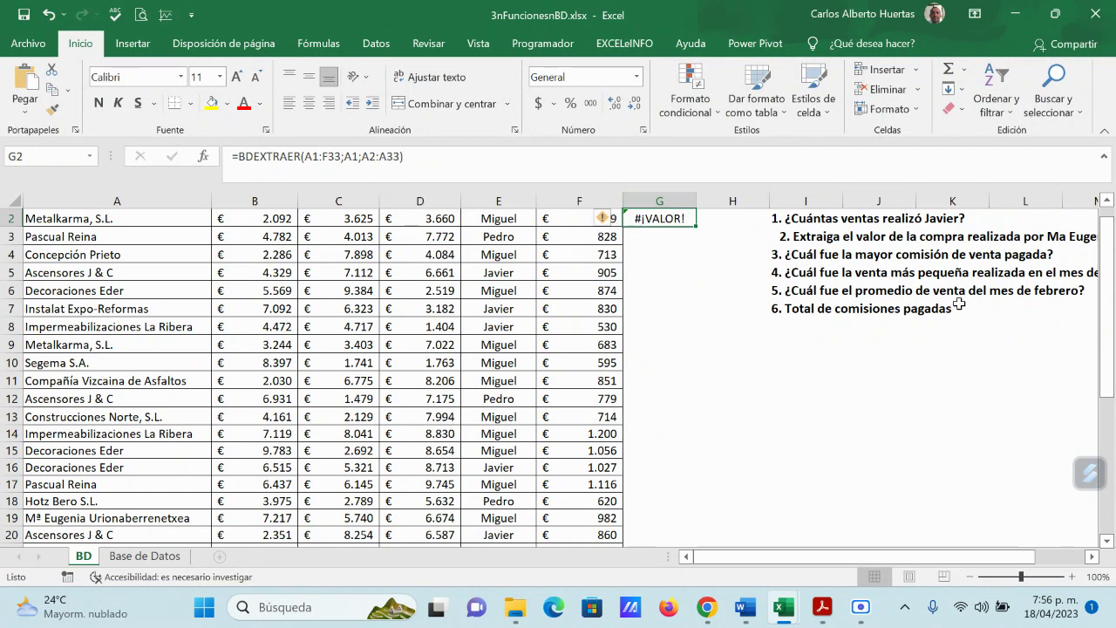
# Step: Try to extend the BDEXTRAER formula in G2 with the extra arguments 1 and 3 after A2:A33
pyautogui.press('F2')
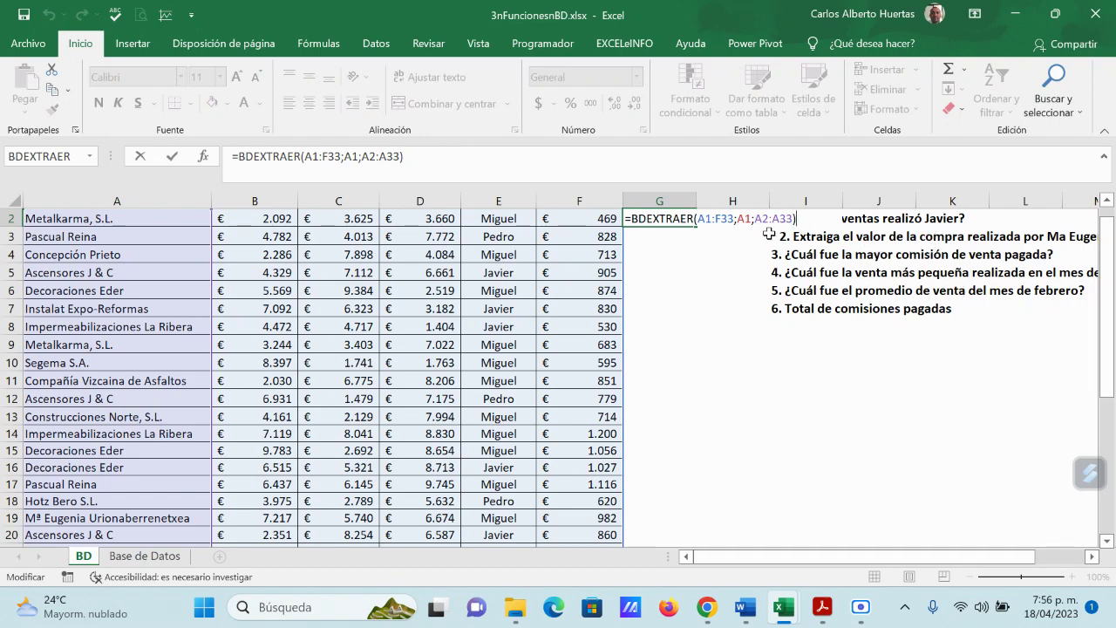
pyautogui.scroll(-6, 767, 306)
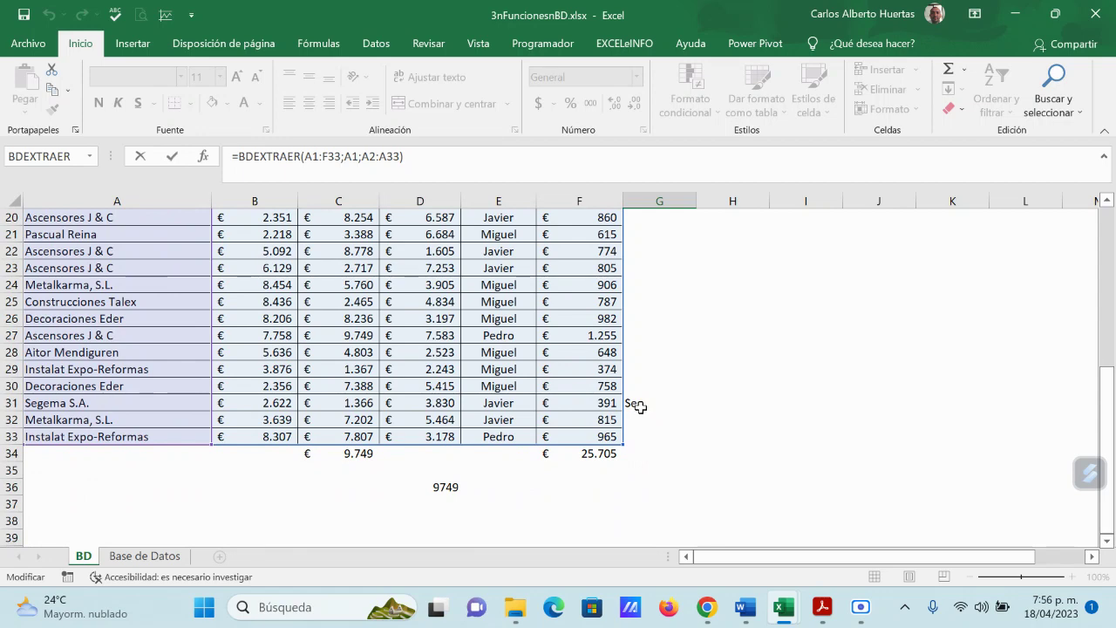
pyautogui.scroll(6, 906, 353)
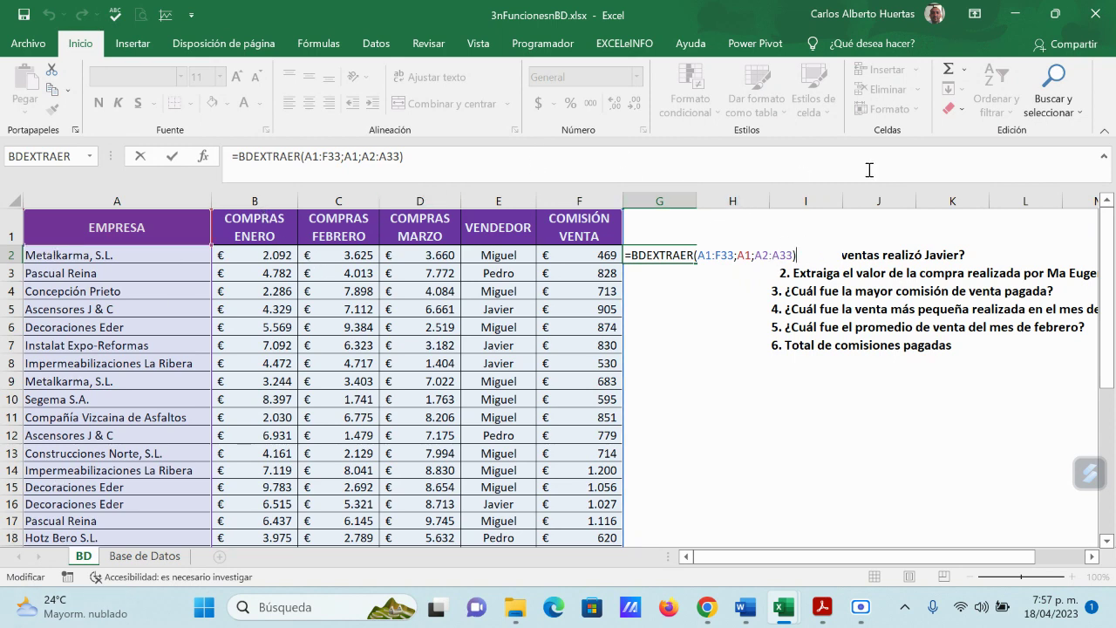
pyautogui.press('BackSpace')
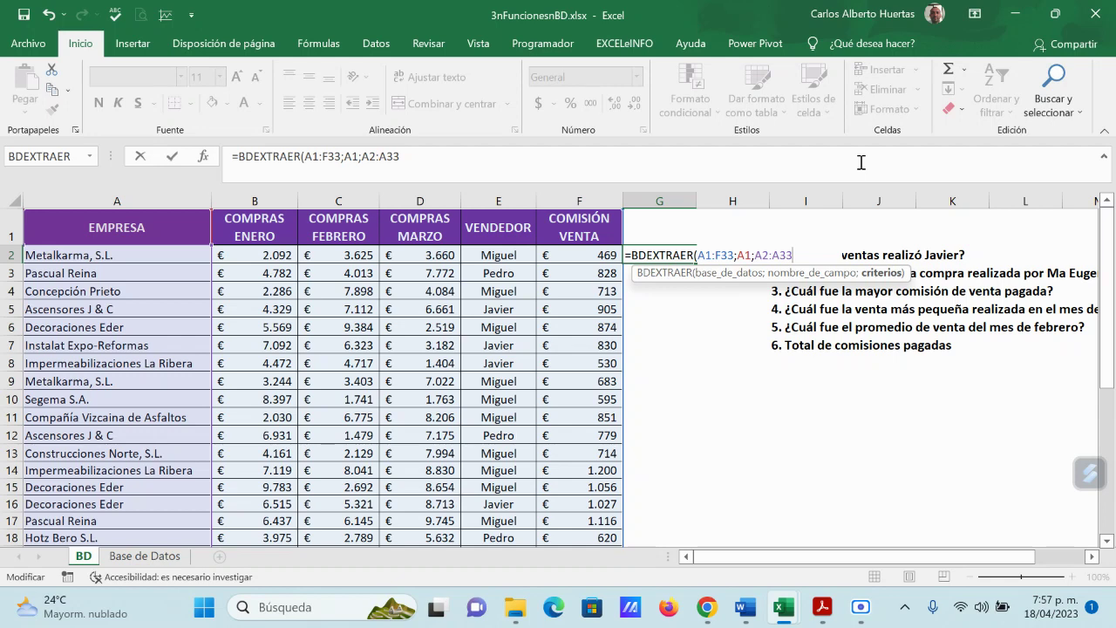
pyautogui.write(';')
pyautogui.write('1;3)')
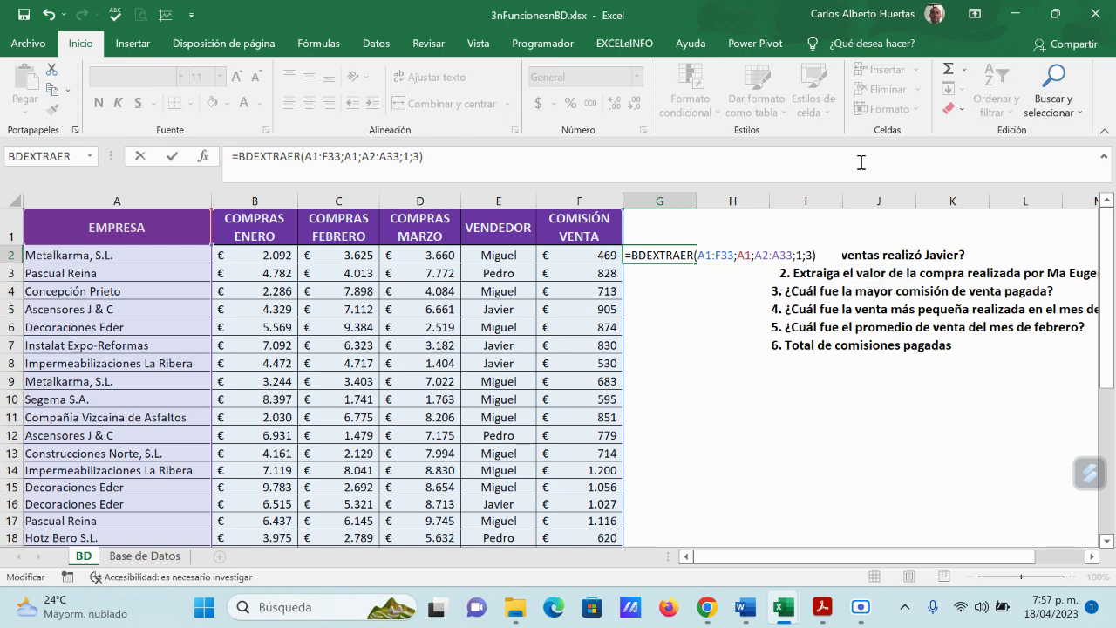
pyautogui.press('Return')
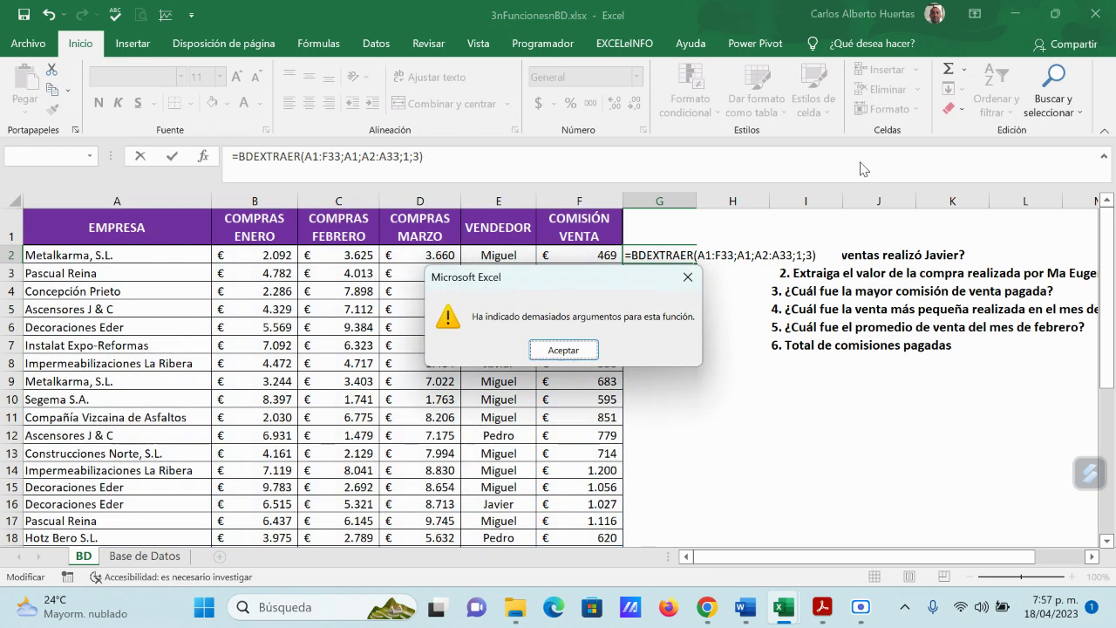
pyautogui.click(570, 348)
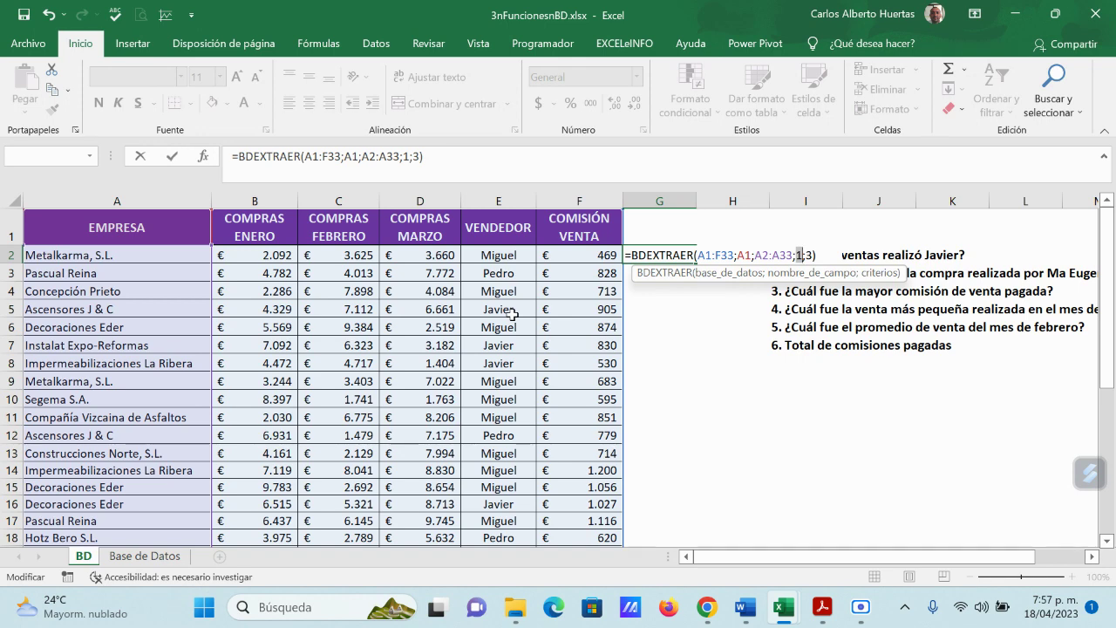
pyautogui.press('Escape')
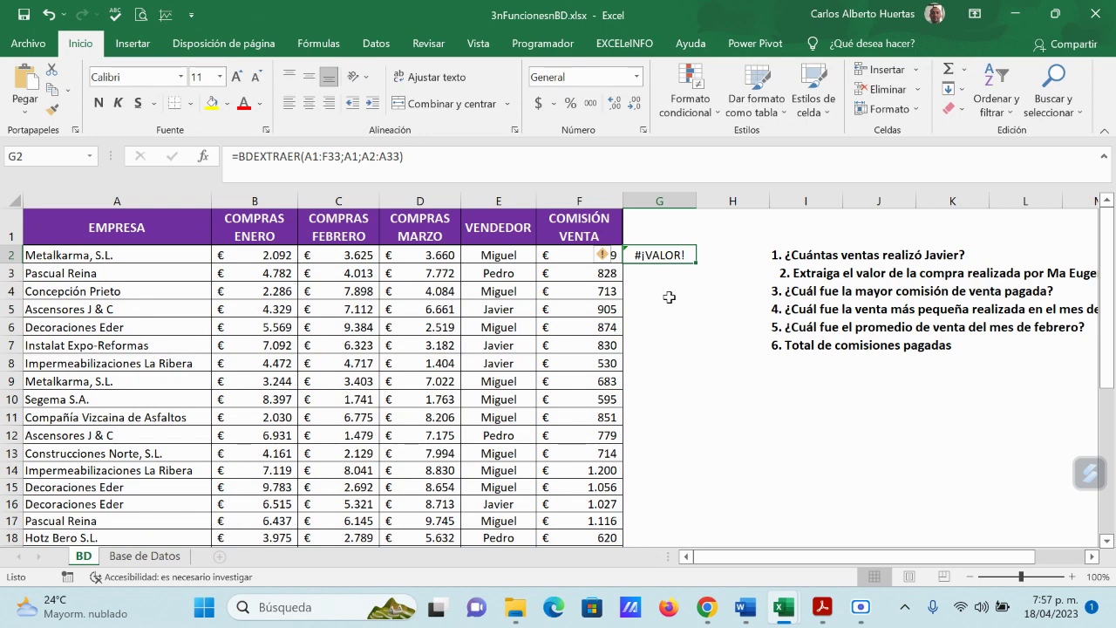
# Step: Clear G2 and insert the BDEXTRAER function there again from the Usadas recientemente category
pyautogui.press('Delete')
pyautogui.click(203, 156)
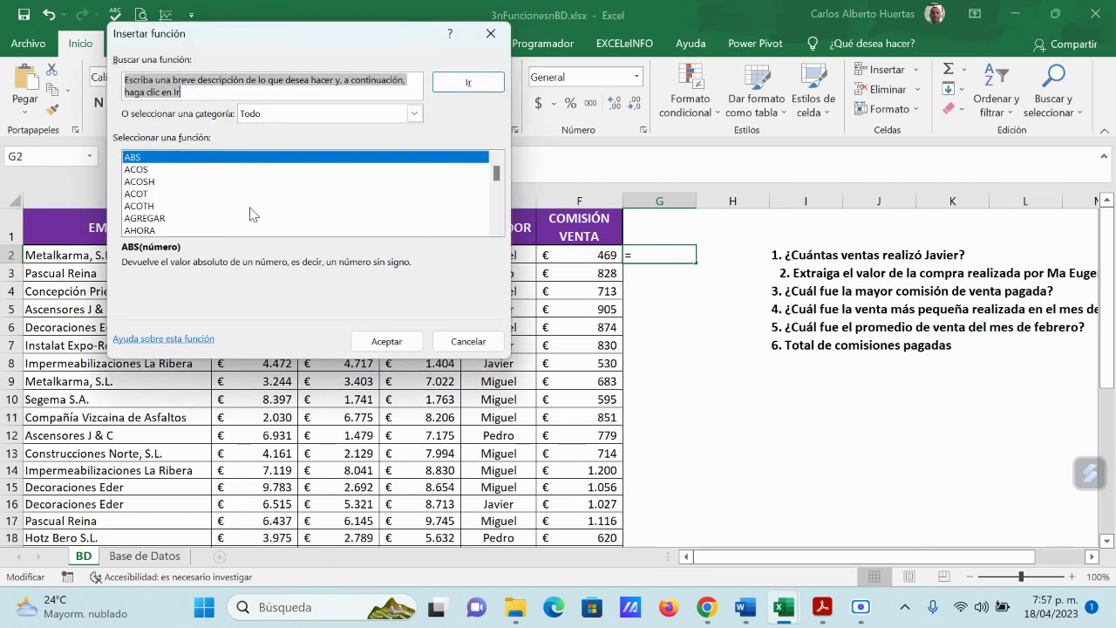
pyautogui.click(414, 114)
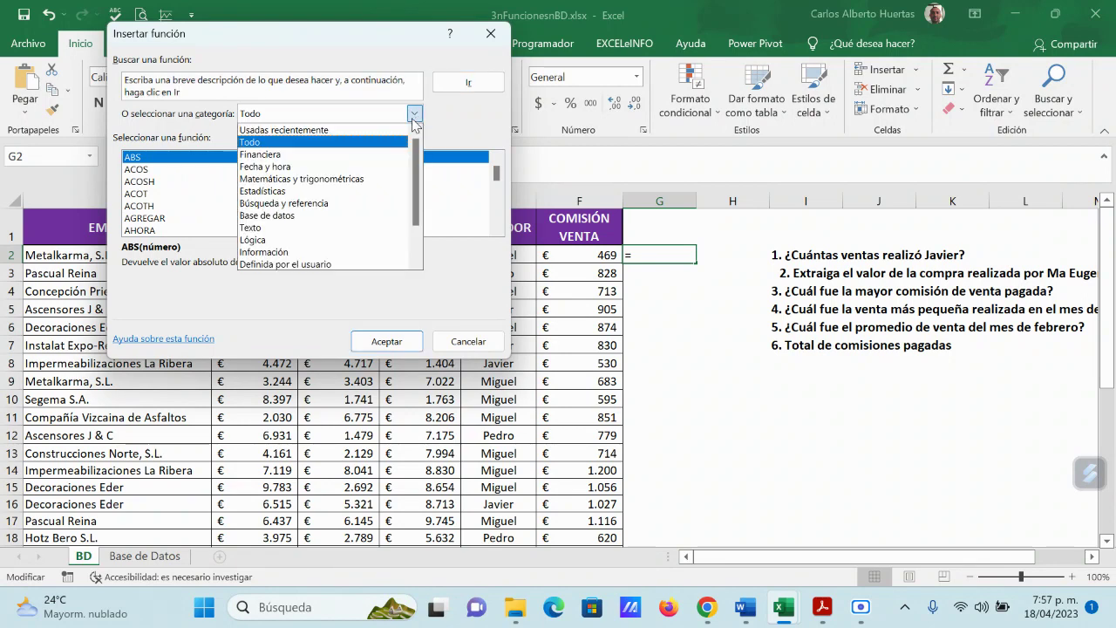
pyautogui.click(297, 130)
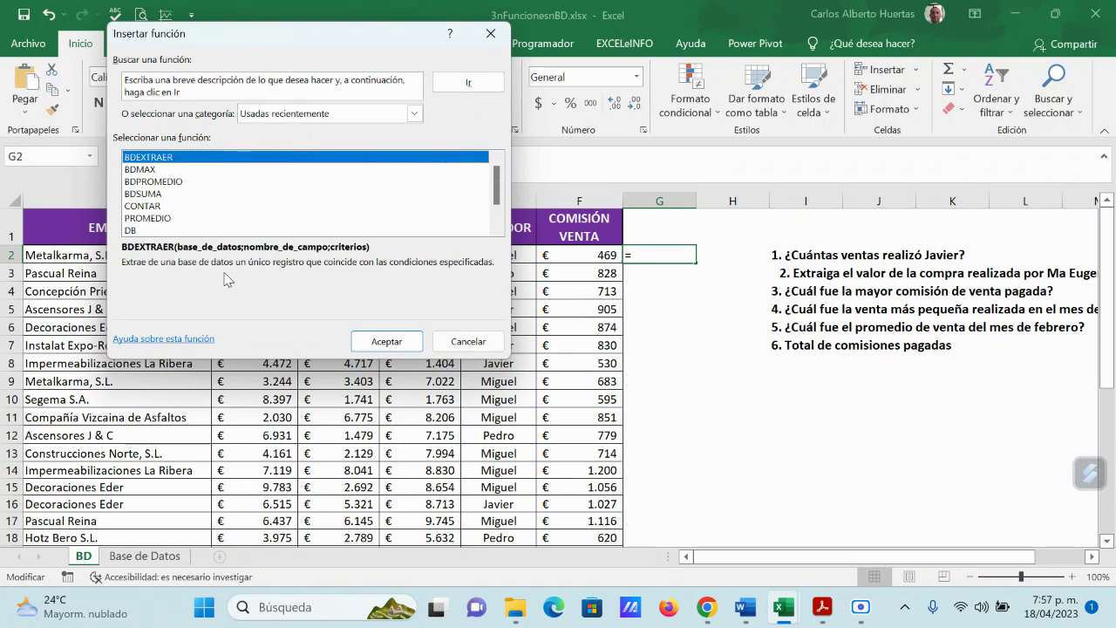
pyautogui.doubleClick(166, 158)
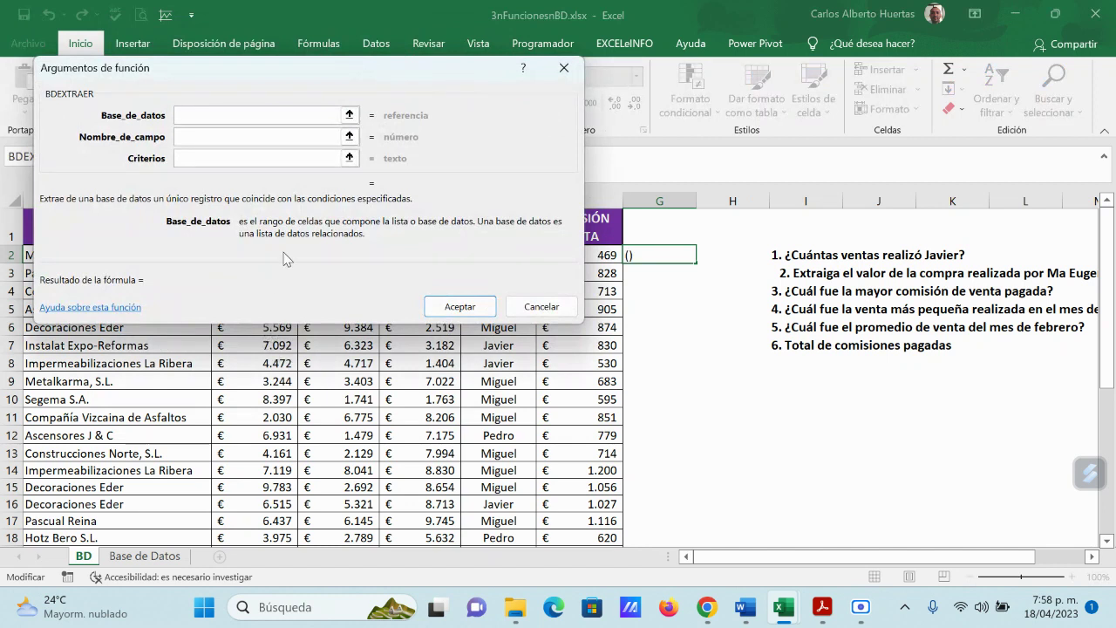
# Step: Set BDEXTRAER's Base_de_datos to A1:F33 and its Nombre_de_campo to the EMPRESA header cell A1
pyautogui.click(350, 116)
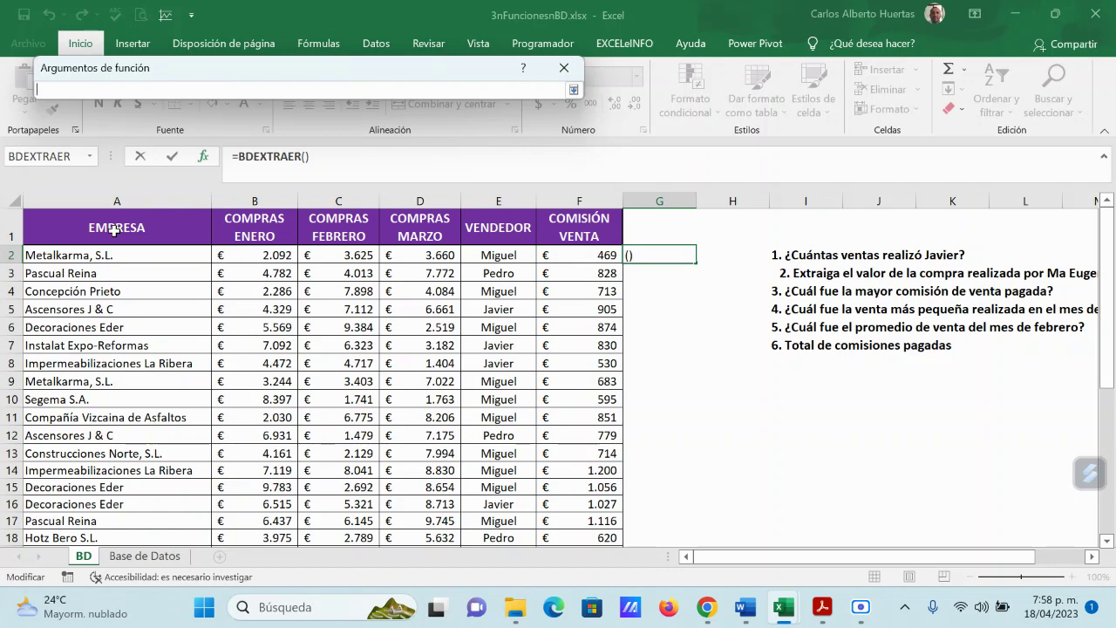
pyautogui.moveTo(114, 231); pyautogui.dragTo(584, 506)
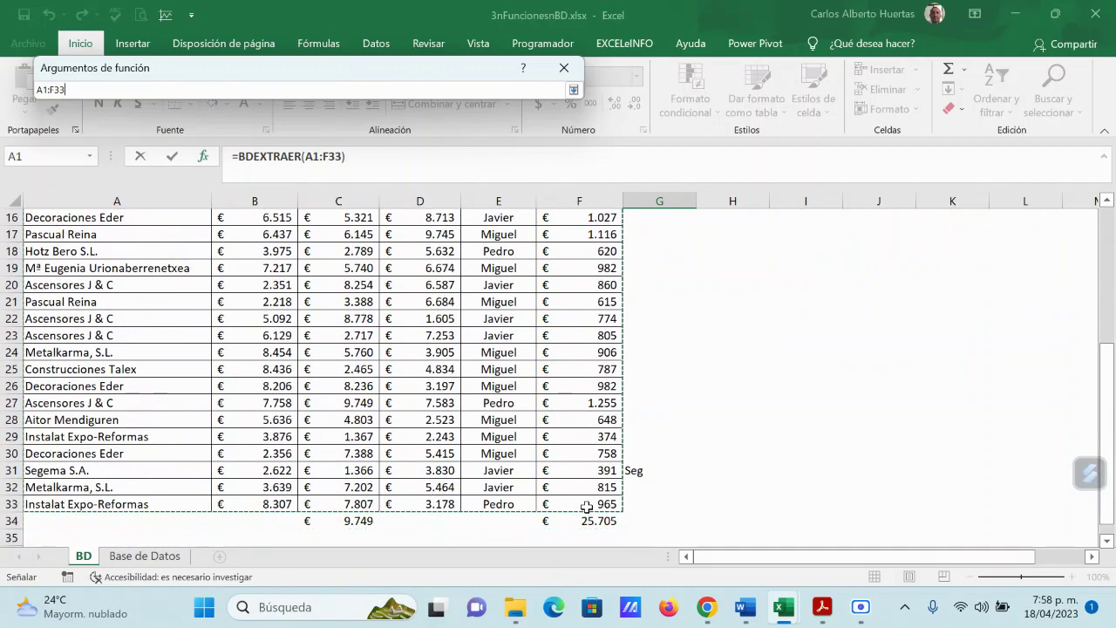
pyautogui.click(574, 91)
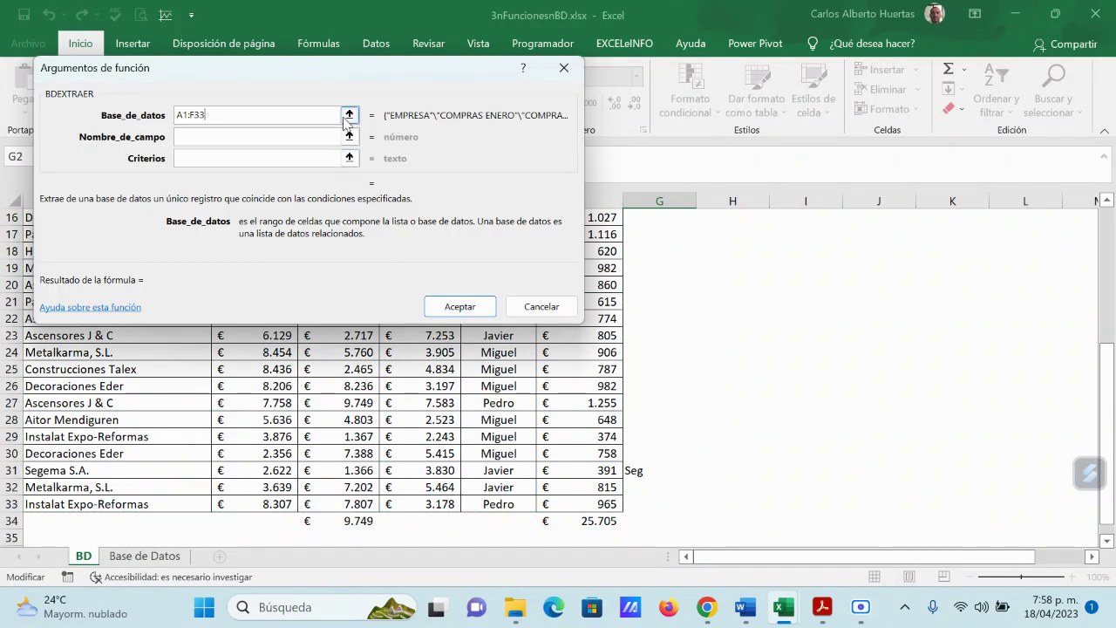
pyautogui.click(349, 137)
pyautogui.scroll(5, 186, 303)
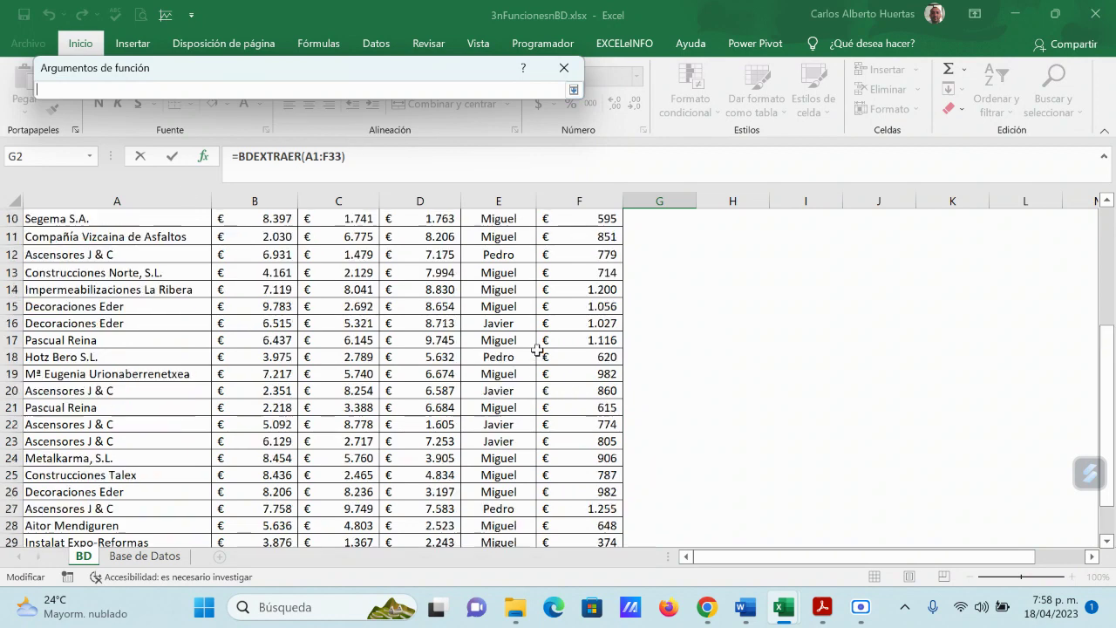
pyautogui.click(114, 230)
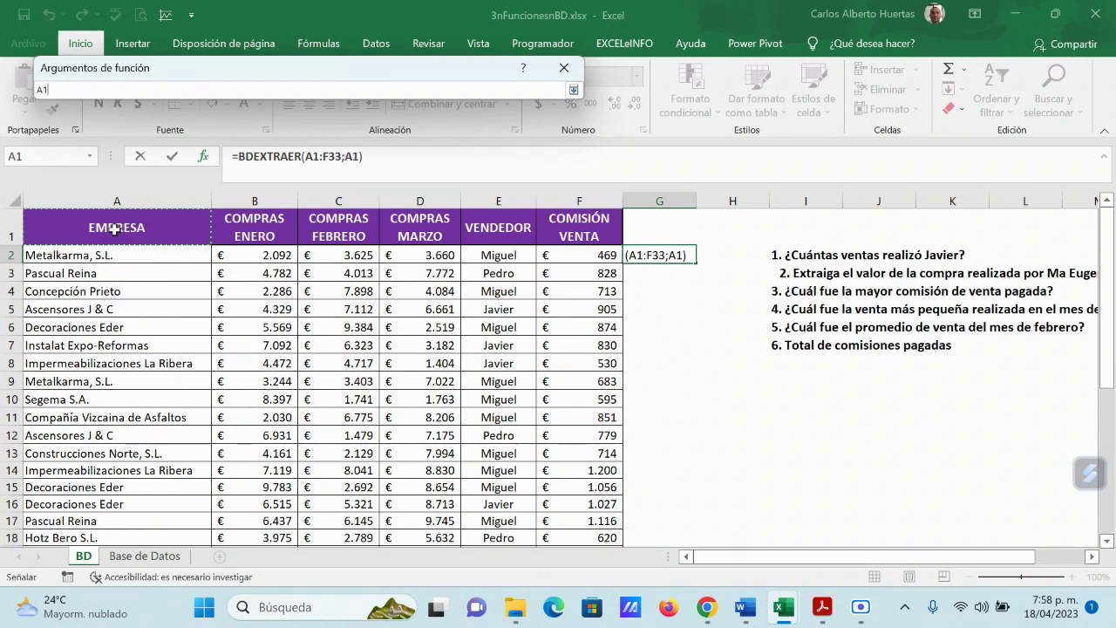
pyautogui.click(574, 90)
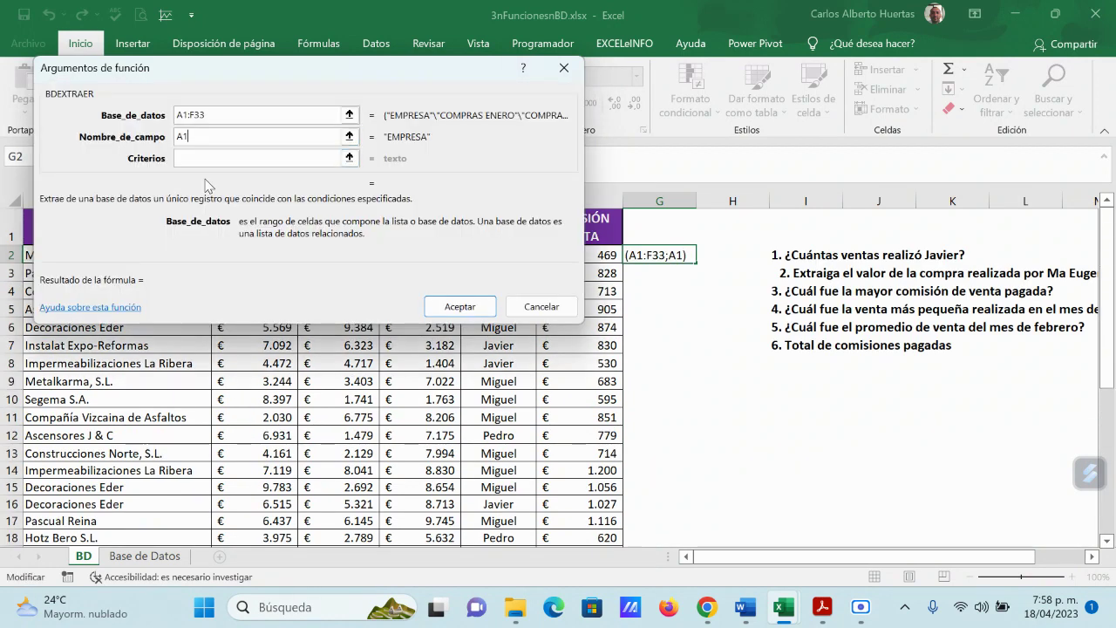
# Step: Set BDEXTRAER's Criterios to 3 and accept the function in G2
pyautogui.click(201, 160)
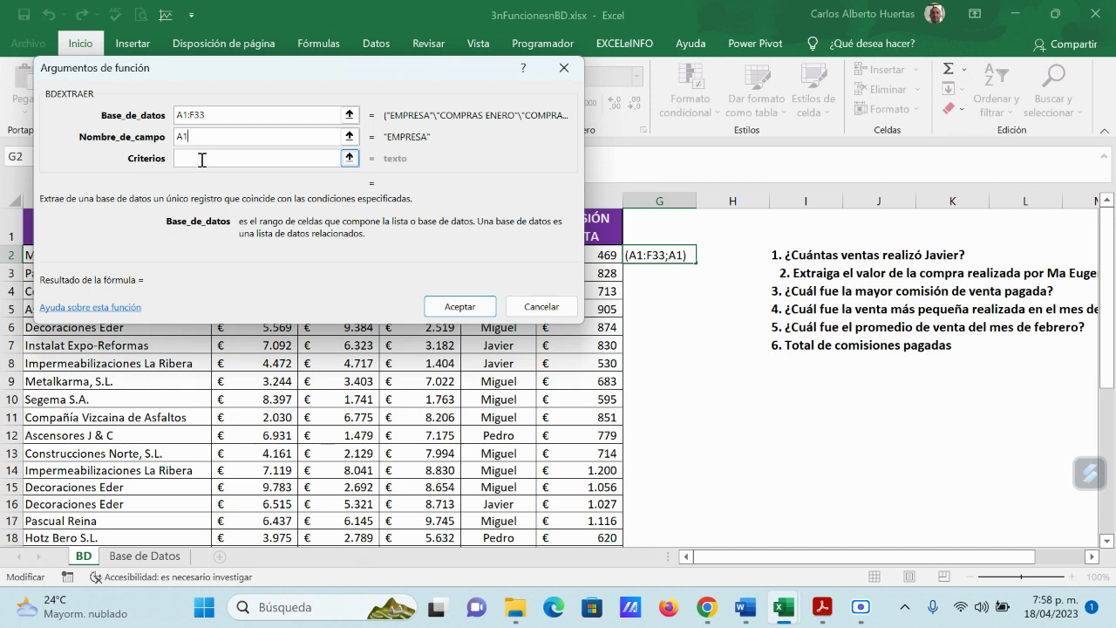
pyautogui.click(201, 159)
pyautogui.write('3')
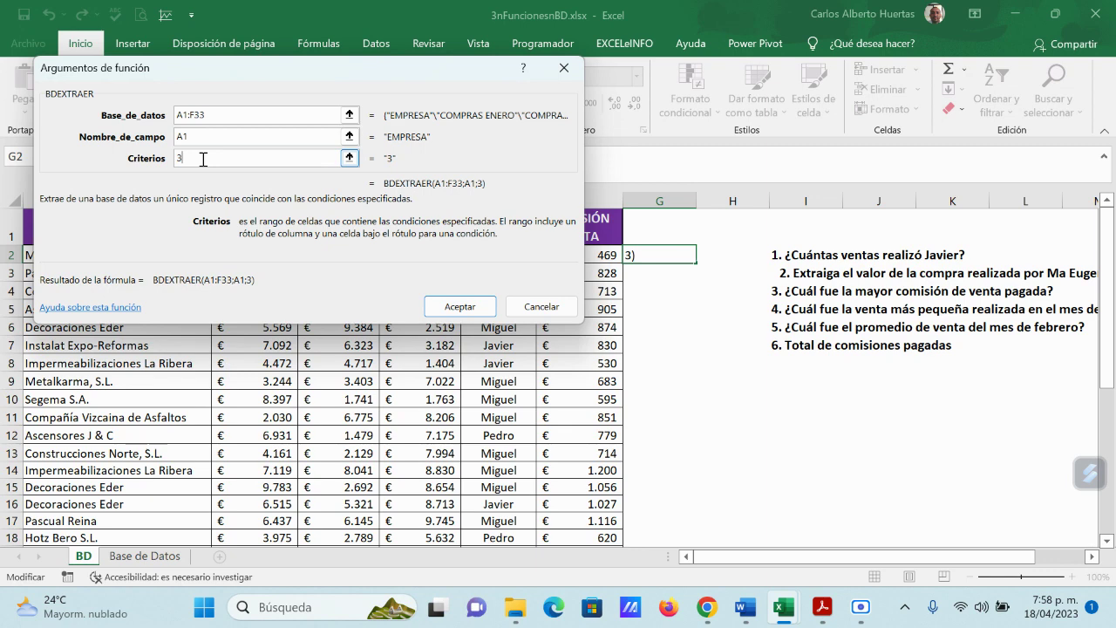
pyautogui.click(478, 308)
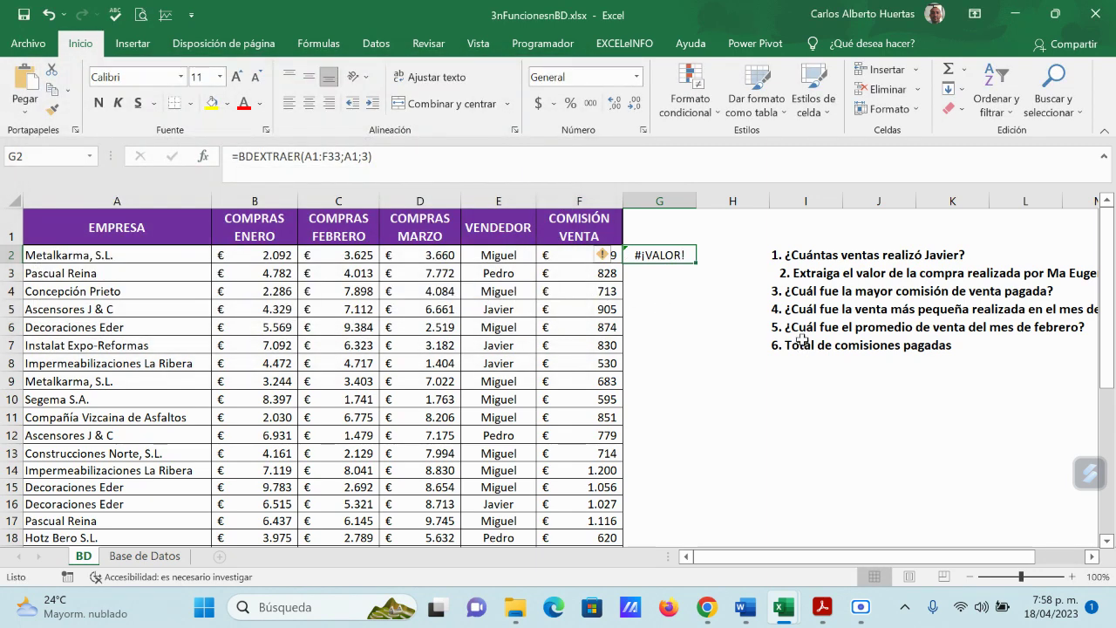
# Step: Check the error options for G2 and clear the BDEXTRAER formula from the cell
pyautogui.click(611, 258)
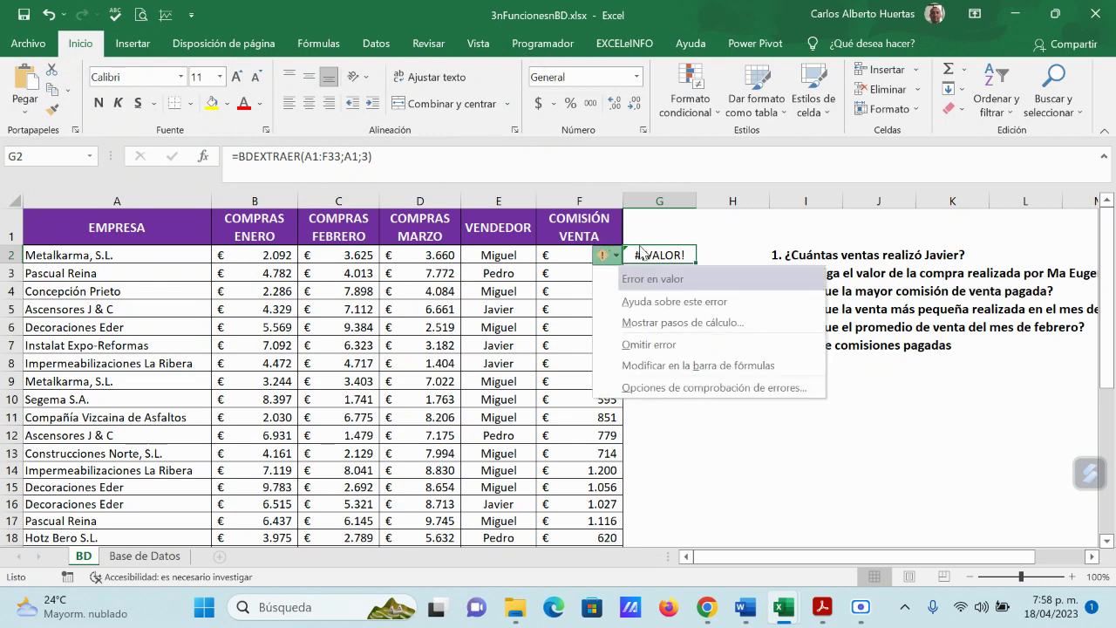
pyautogui.click(641, 252)
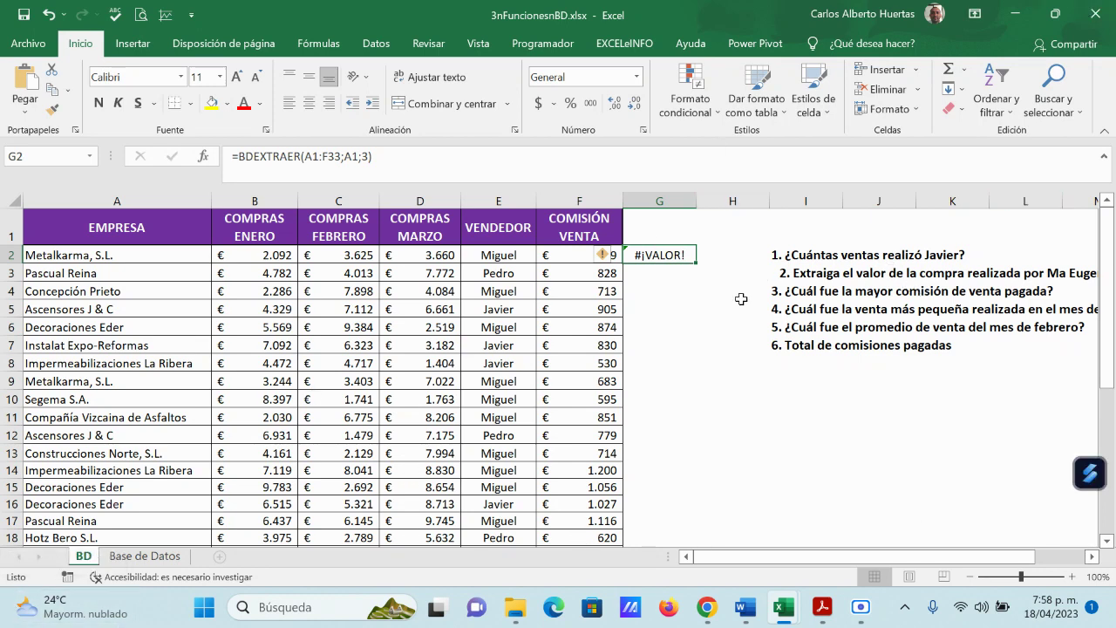
pyautogui.press('Delete')
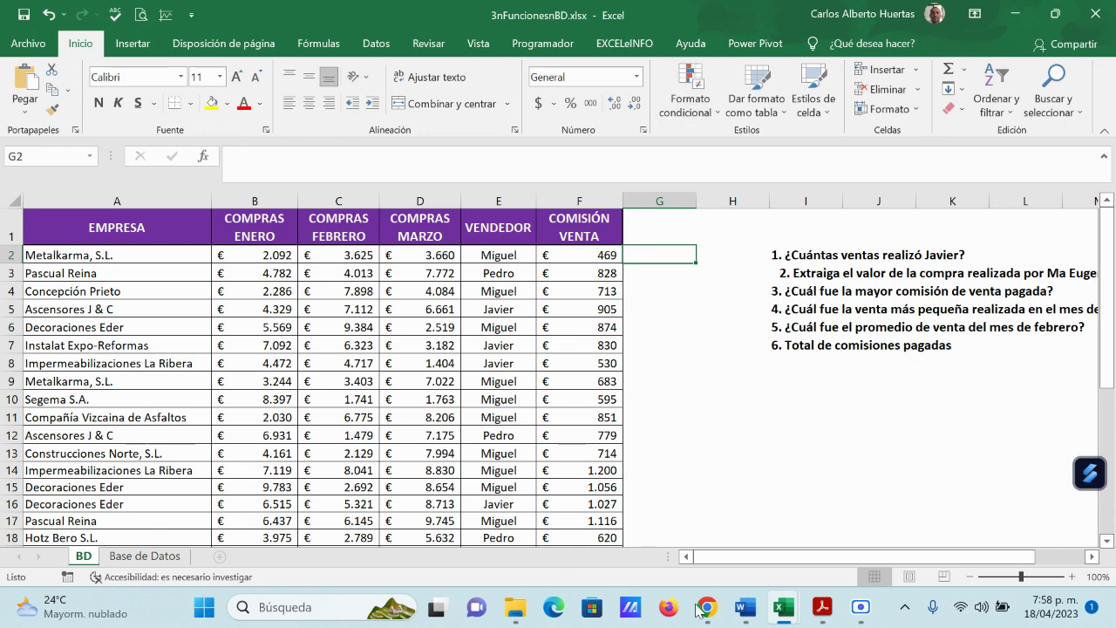
# Step: Switch to the GFPI-F-135 guide in Adobe Acrobat Reader and review its list of Excel database functions
pyautogui.click(822, 607)
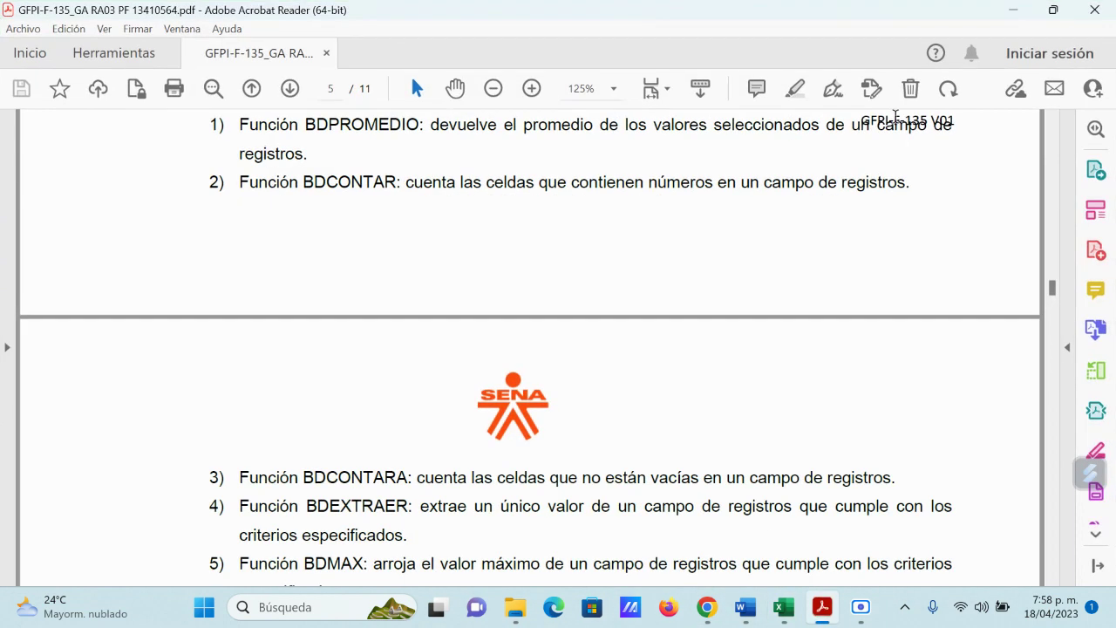
pyautogui.scroll(2, 578, 427)
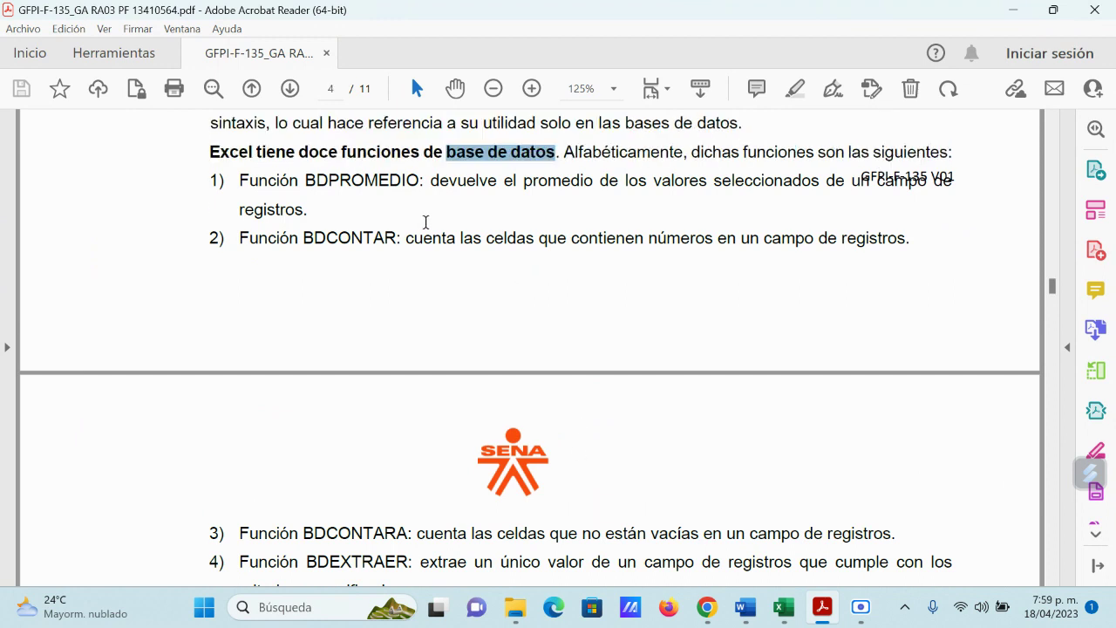
pyautogui.scroll(-3, 426, 232)
pyautogui.scroll(3, 405, 463)
pyautogui.scroll(-1, 408, 462)
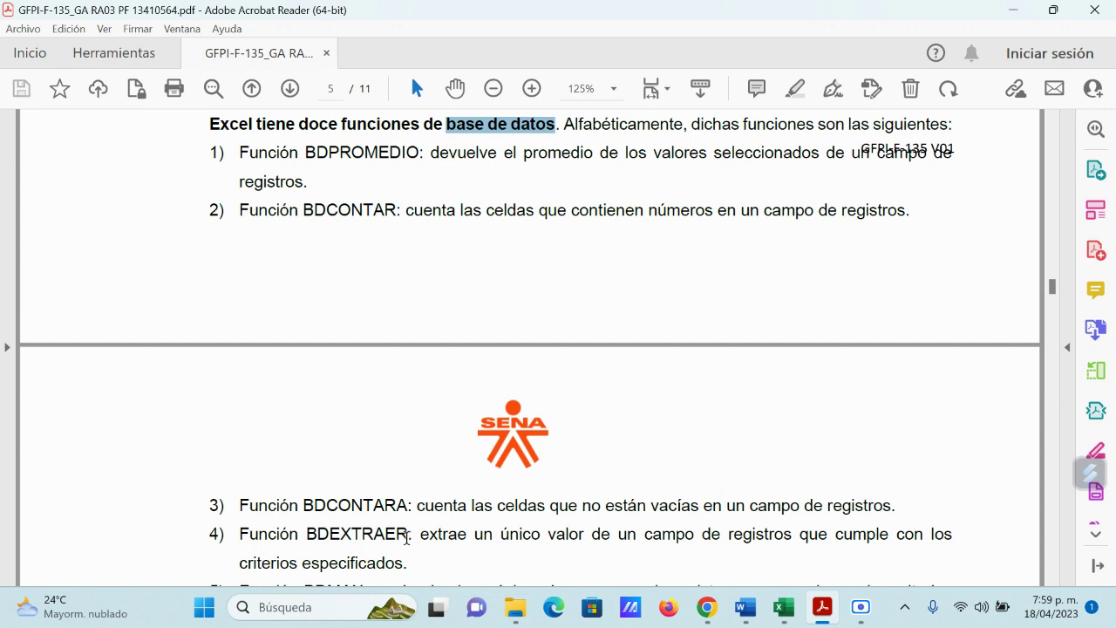
pyautogui.scroll(-1, 406, 538)
pyautogui.scroll(-3, 407, 535)
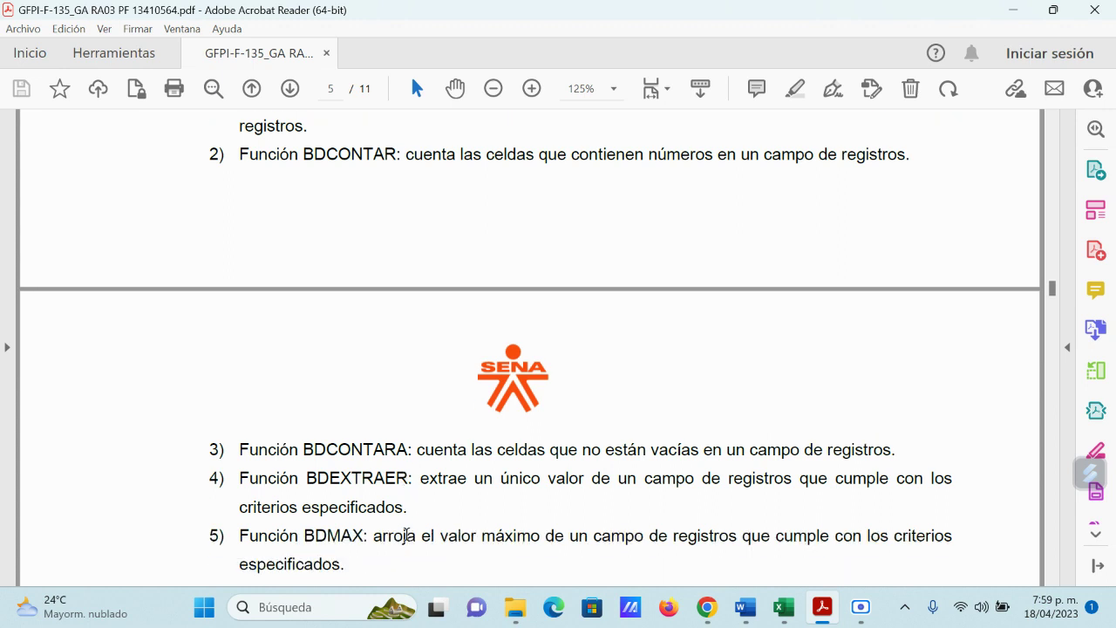
pyautogui.scroll(2, 406, 535)
pyautogui.scroll(-1, 408, 536)
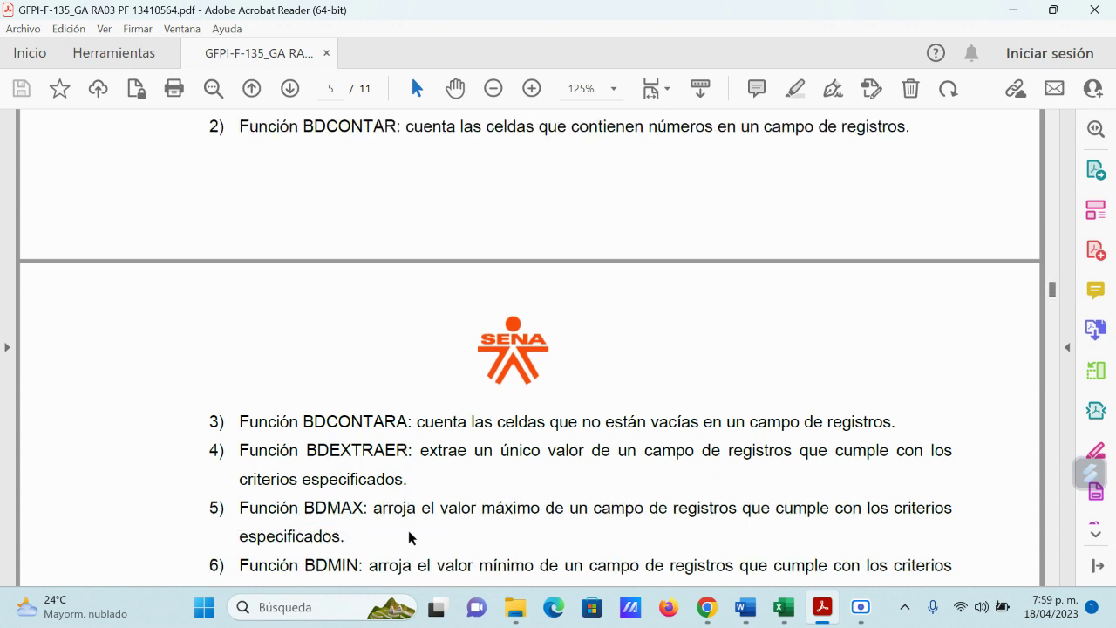
pyautogui.scroll(-6, 411, 532)
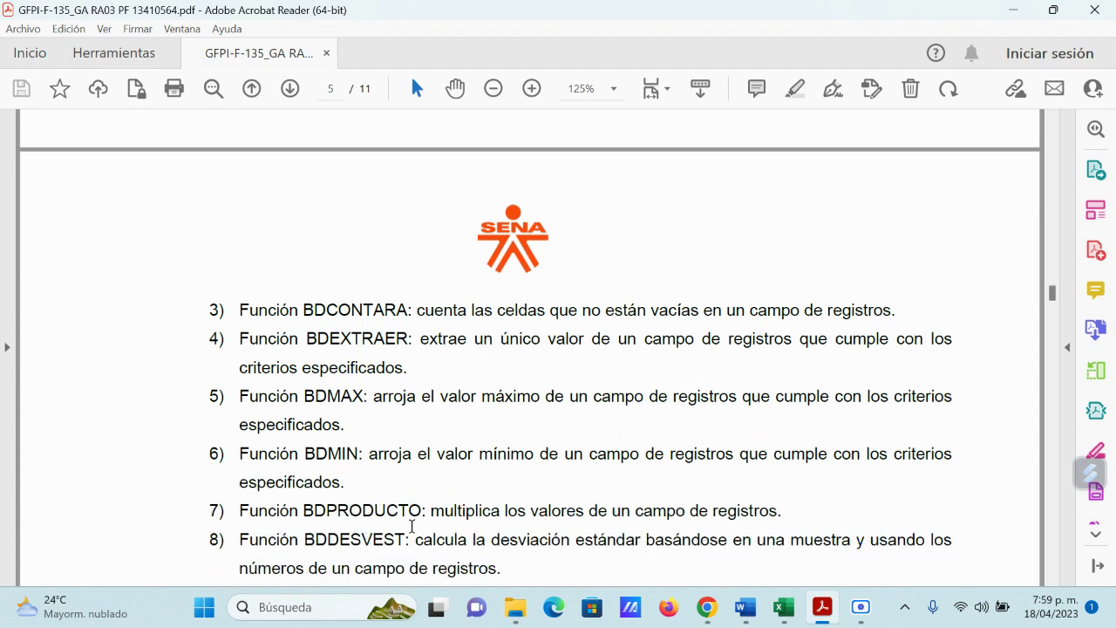
pyautogui.scroll(-2, 532, 310)
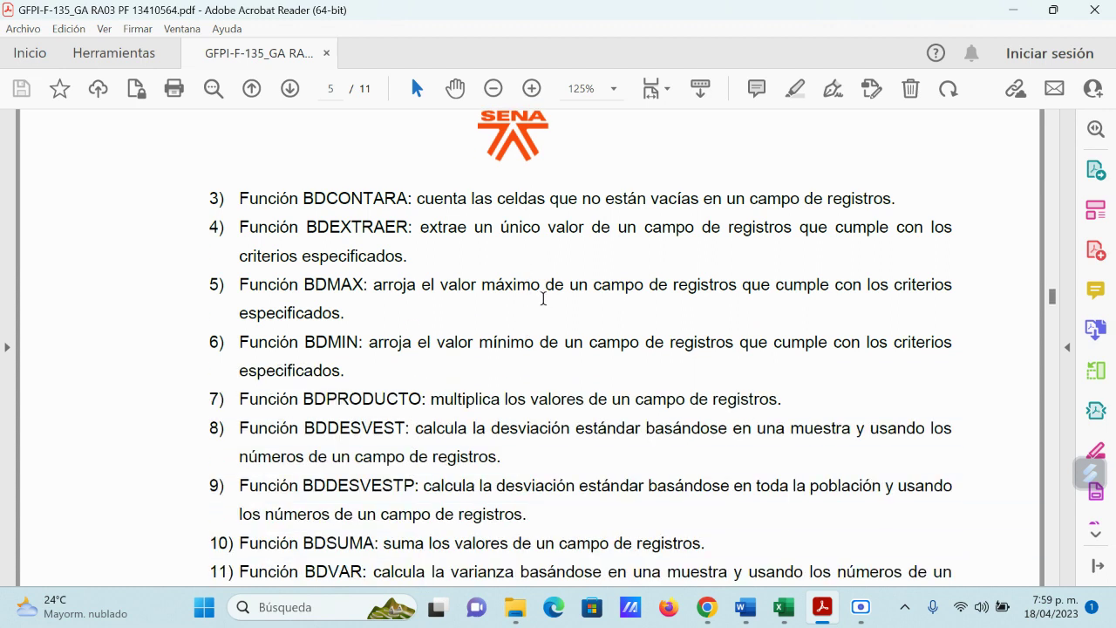
pyautogui.scroll(-1, 548, 288)
pyautogui.scroll(1, 518, 329)
# Step: Highlight the names BDMIN, BDPRODUCTO and BDEXTRAER in the guide's function list, and return to the start of the list
pyautogui.moveTo(300, 343); pyautogui.dragTo(372, 348)
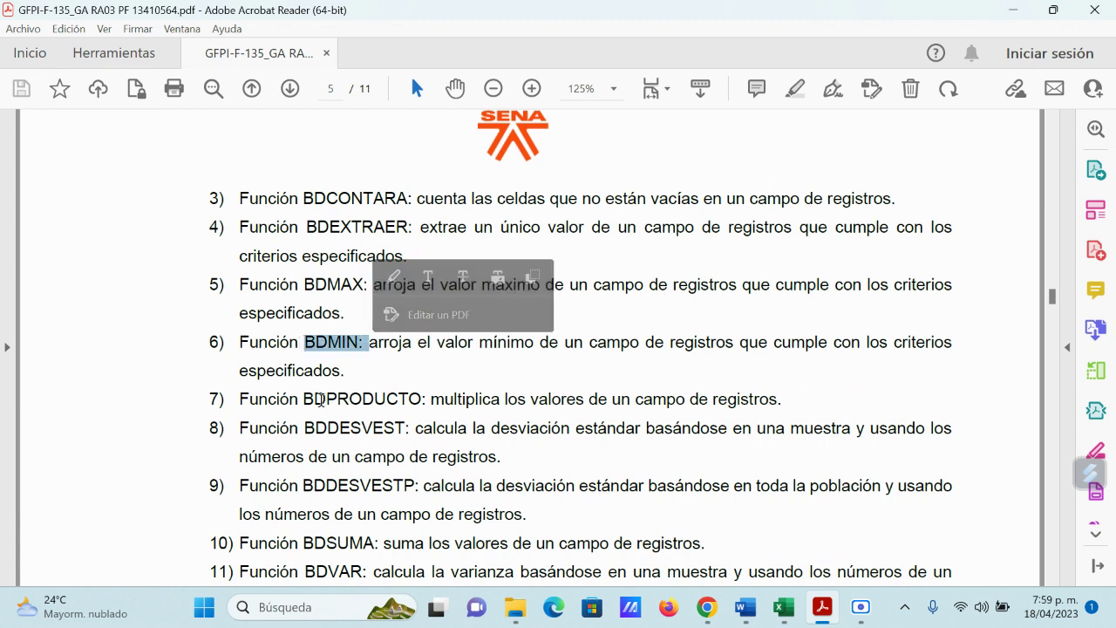
pyautogui.moveTo(326, 399); pyautogui.dragTo(421, 402)
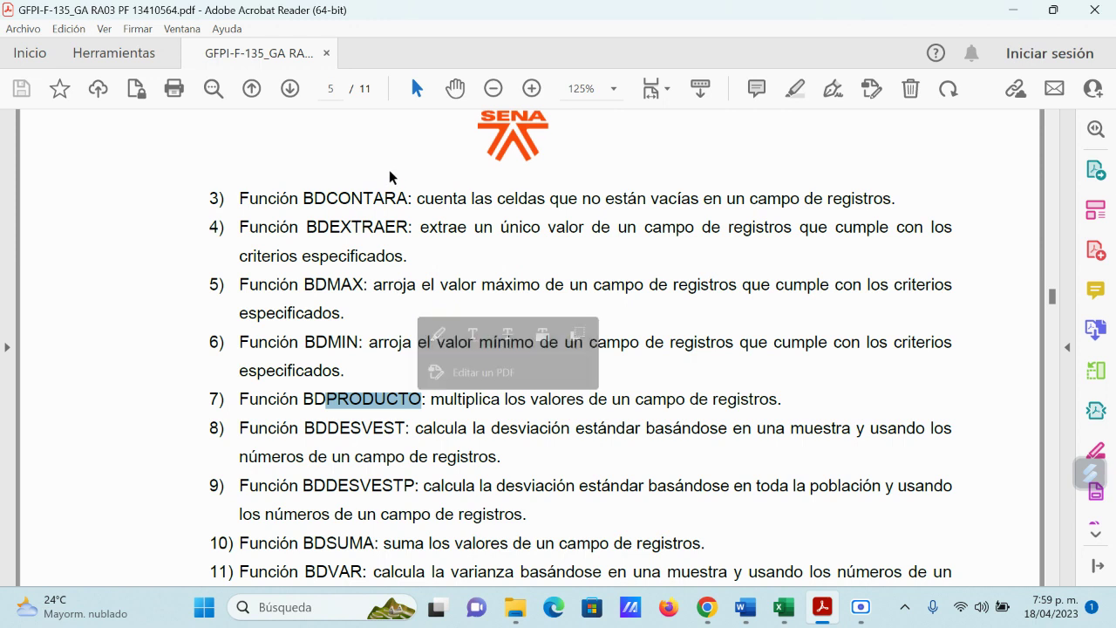
pyautogui.moveTo(338, 227); pyautogui.dragTo(379, 238)
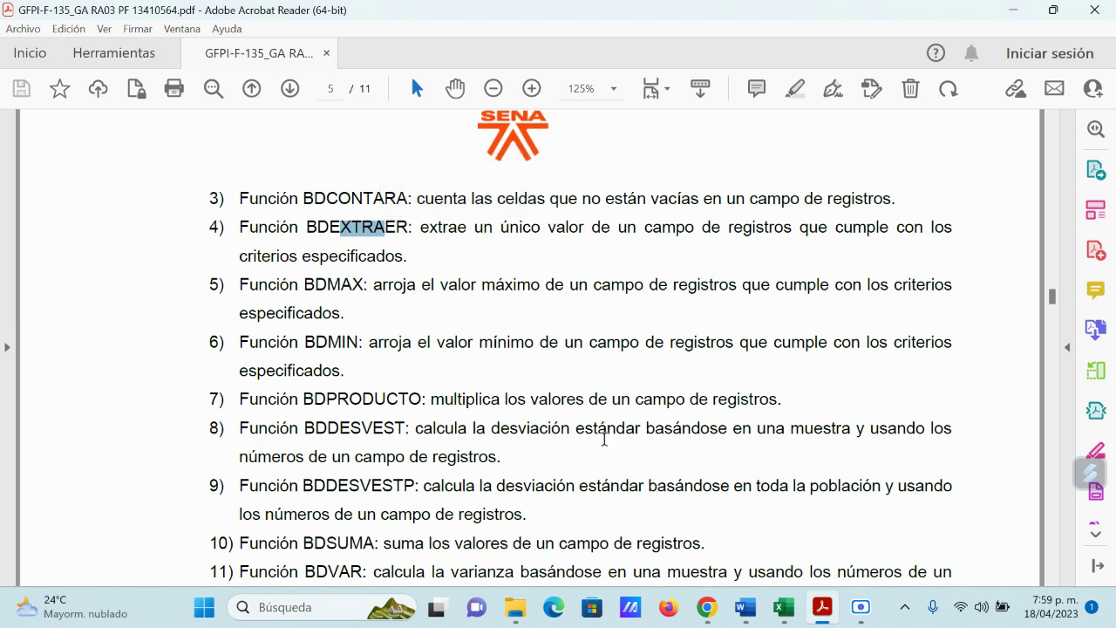
pyautogui.scroll(1, 607, 444)
pyautogui.scroll(6, 607, 444)
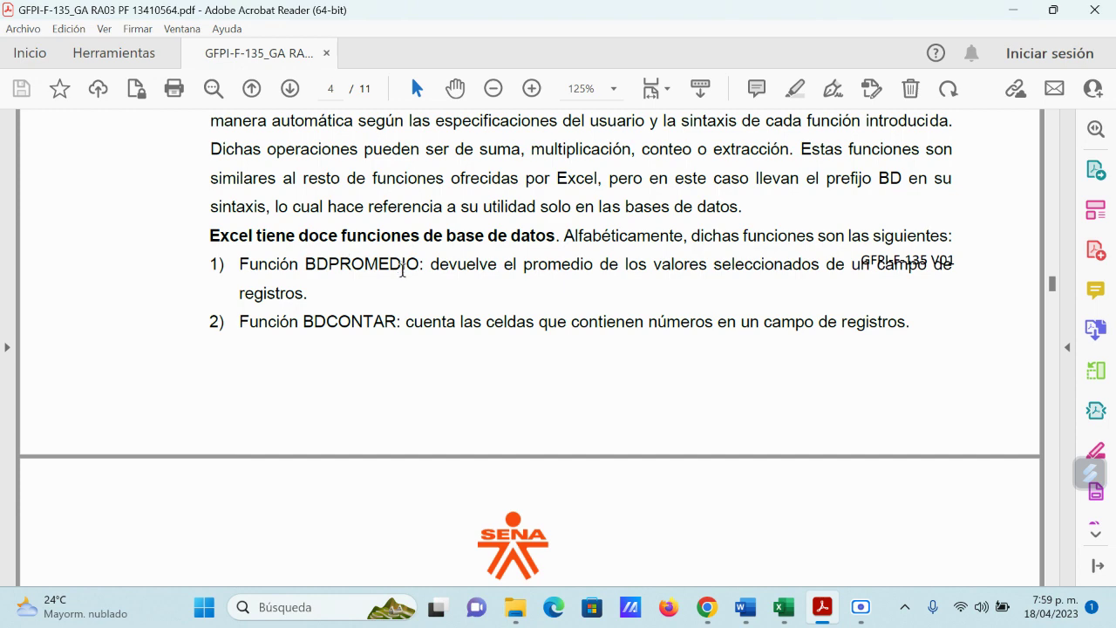
# Step: Switch to the 3nFuncionesnBD.xlsx workbook in Excel and show its Base de Datos sheet
pyautogui.moveTo(782, 610)
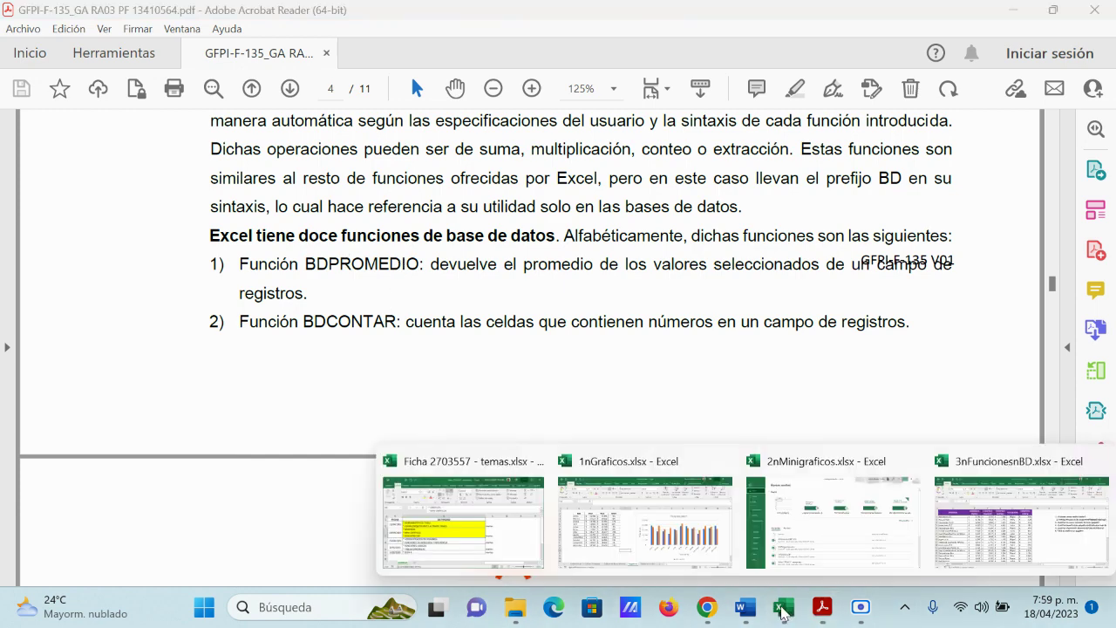
pyautogui.click(982, 529)
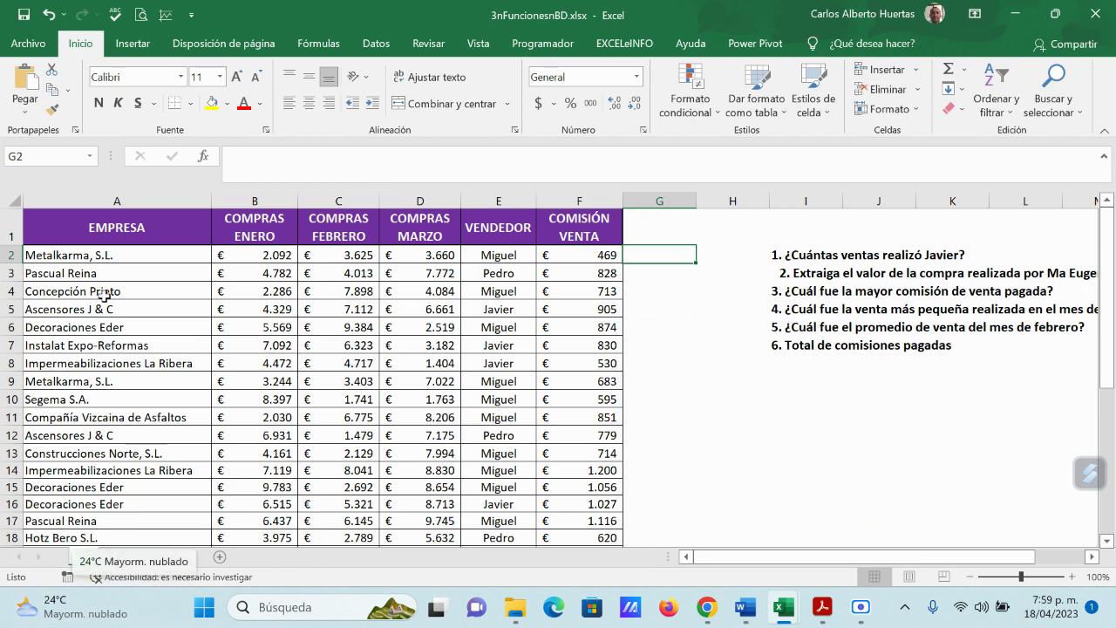
pyautogui.click(145, 557)
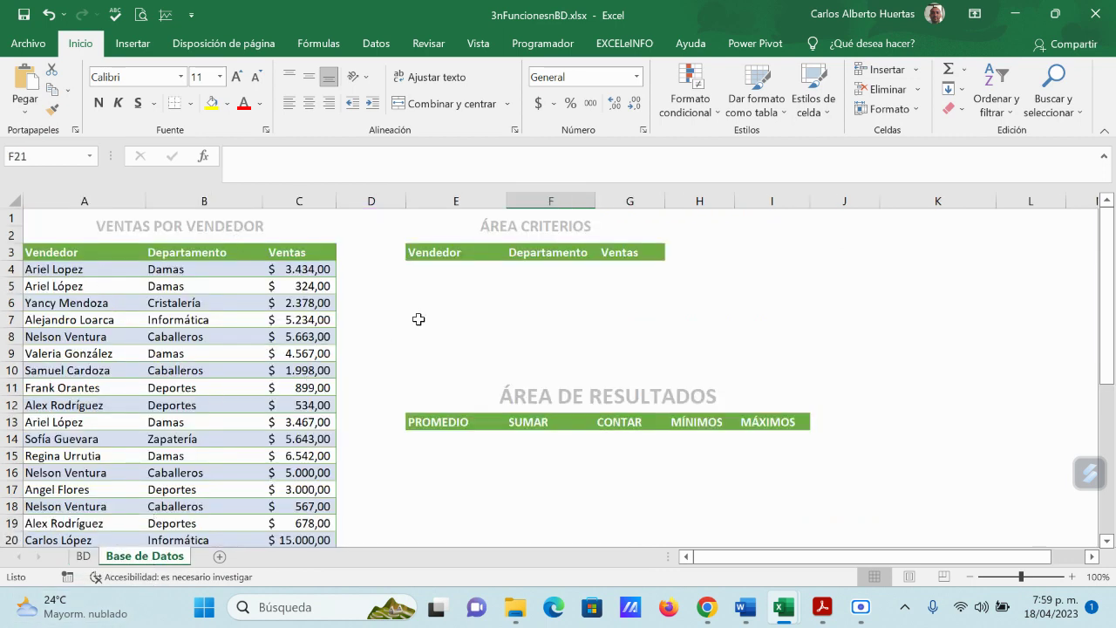
# Step: Examine the cells under each heading of the results area, the criteria area and the sales table
pyautogui.scroll(-1, 419, 317)
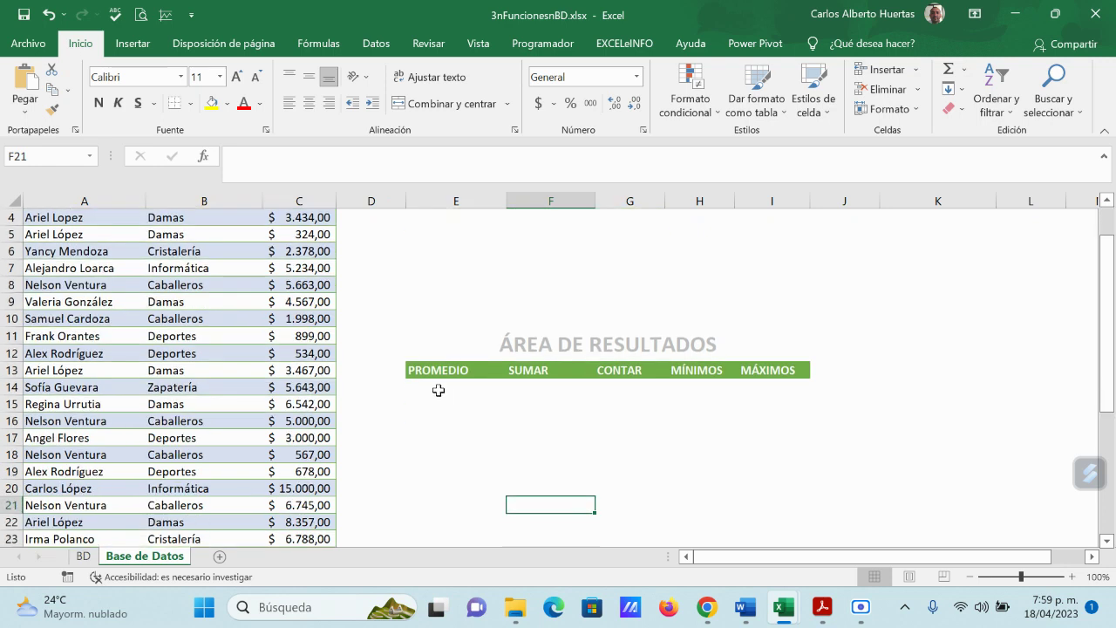
pyautogui.click(432, 387)
pyautogui.click(540, 384)
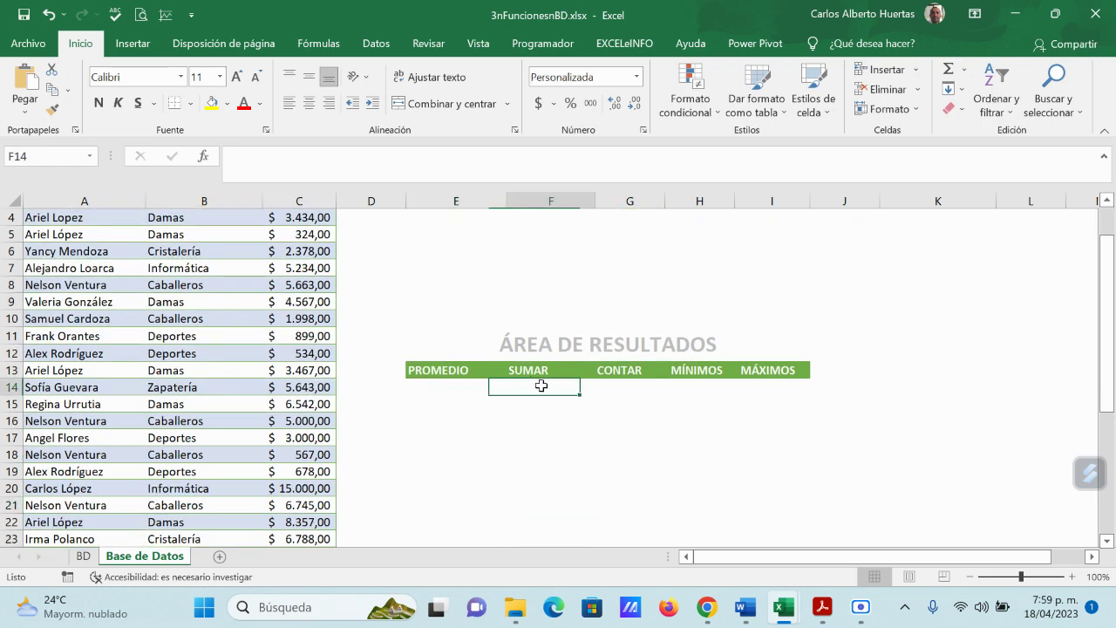
pyautogui.click(636, 385)
pyautogui.click(668, 387)
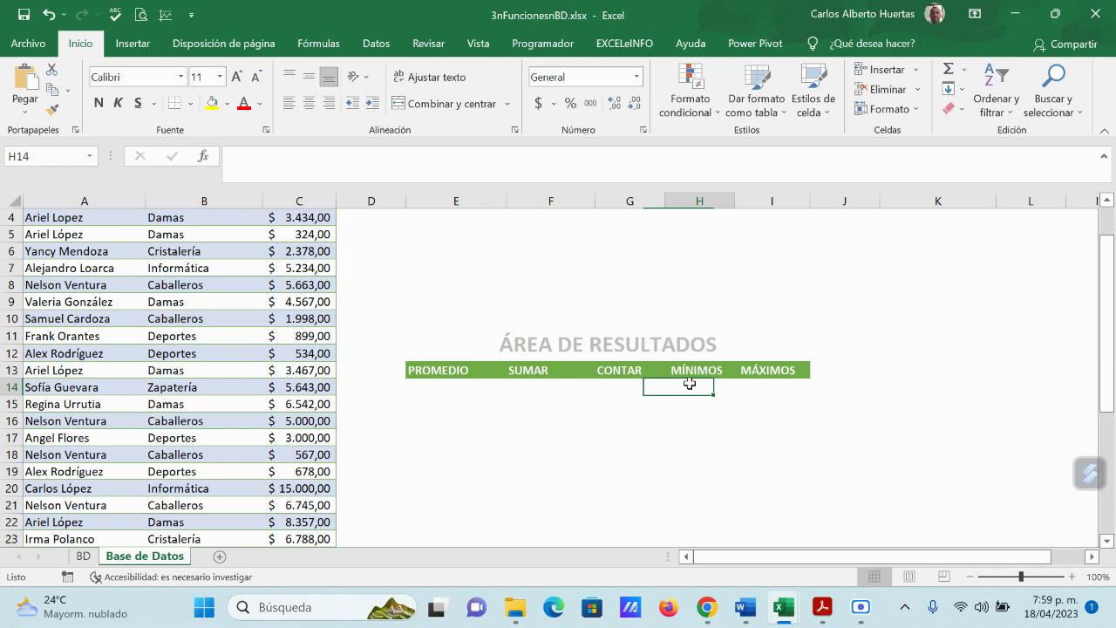
pyautogui.click(779, 384)
pyautogui.scroll(1, 745, 303)
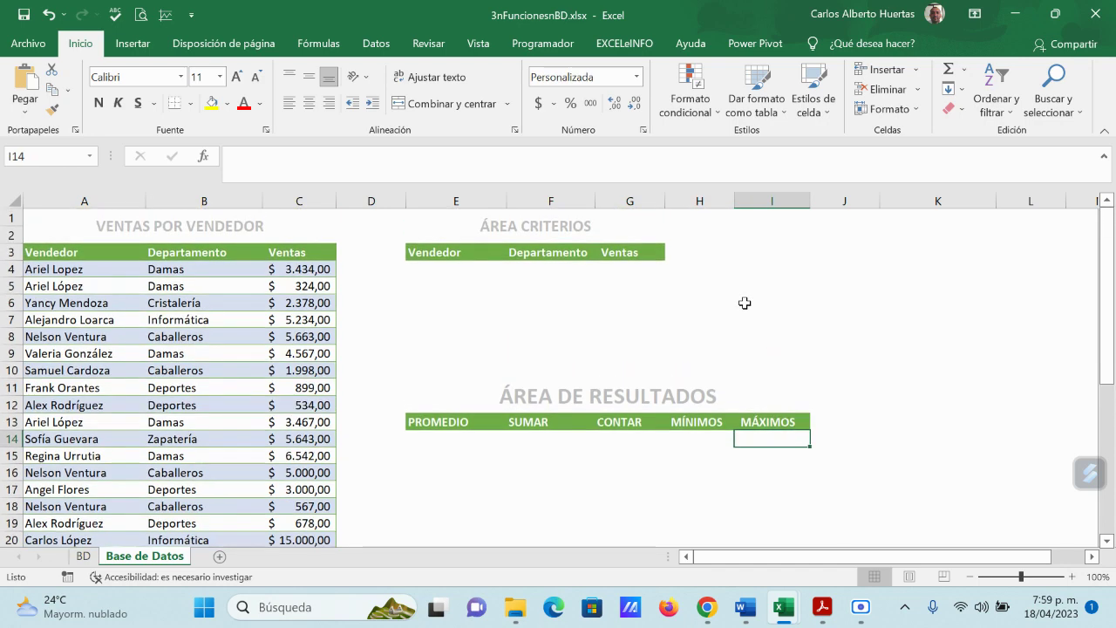
pyautogui.click(430, 273)
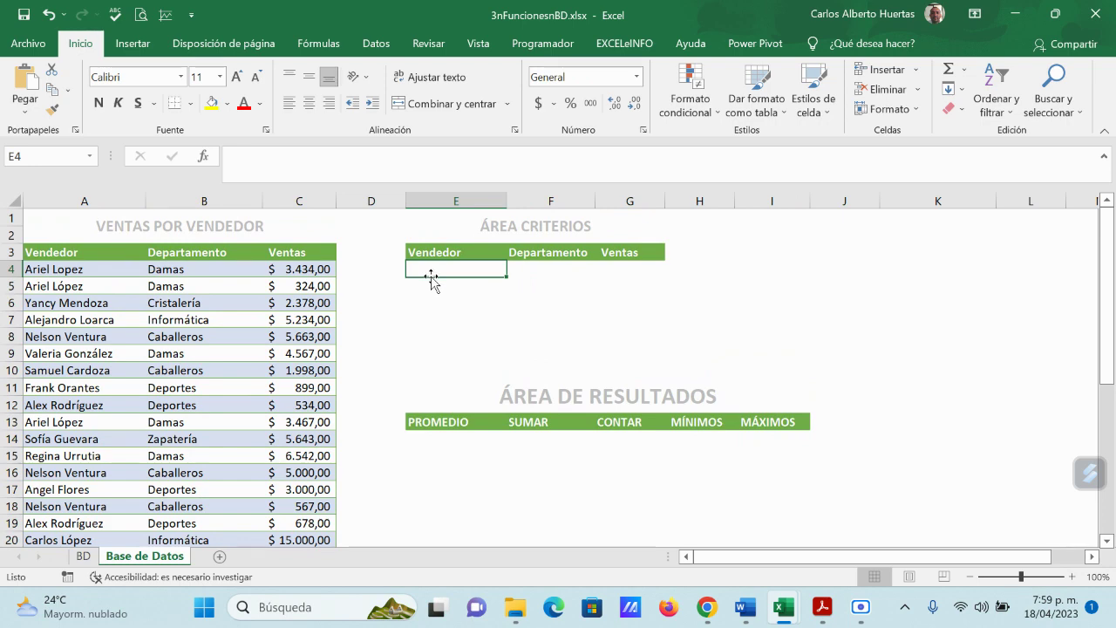
pyautogui.scroll(-6, 538, 330)
pyautogui.scroll(5, 523, 315)
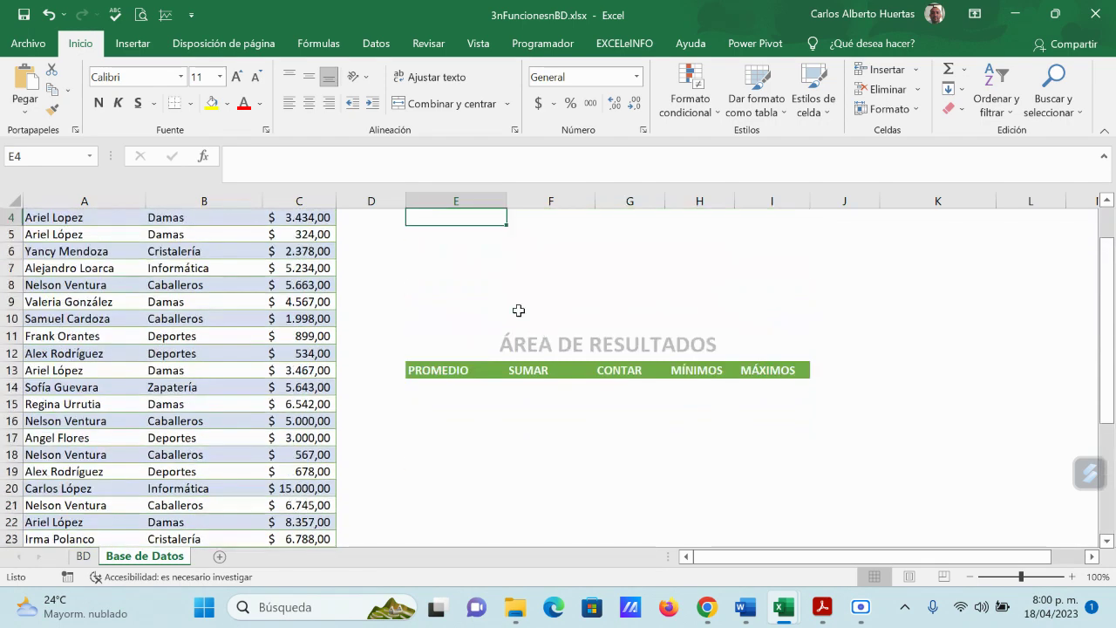
# Step: Return to the Google Meet call in Chrome and stop presenting the screen
pyautogui.click(1017, 14)
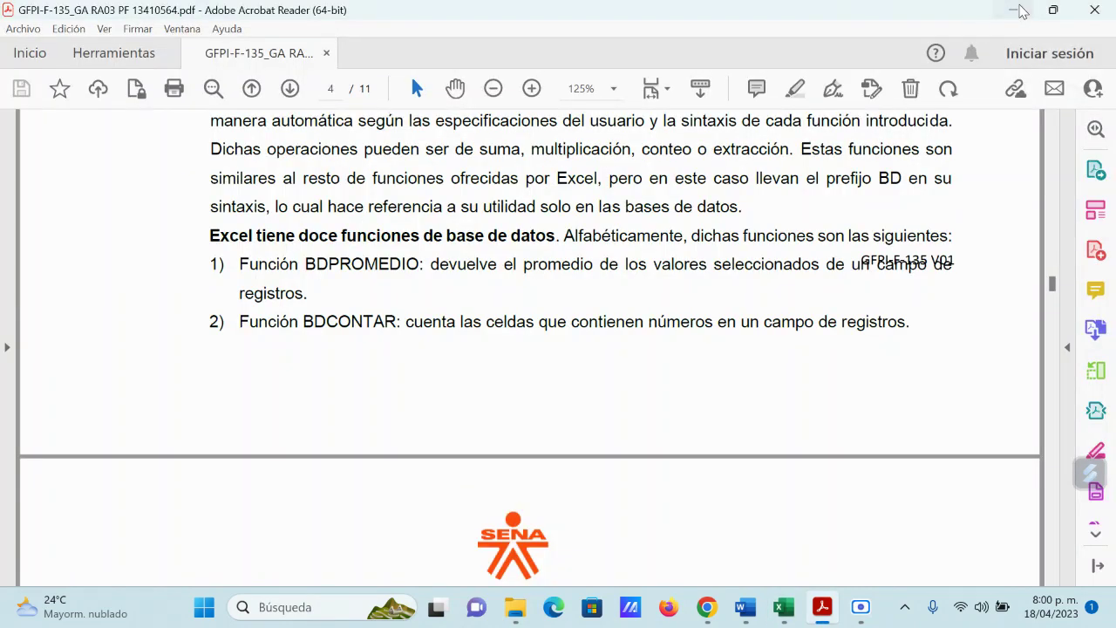
pyautogui.click(1011, 14)
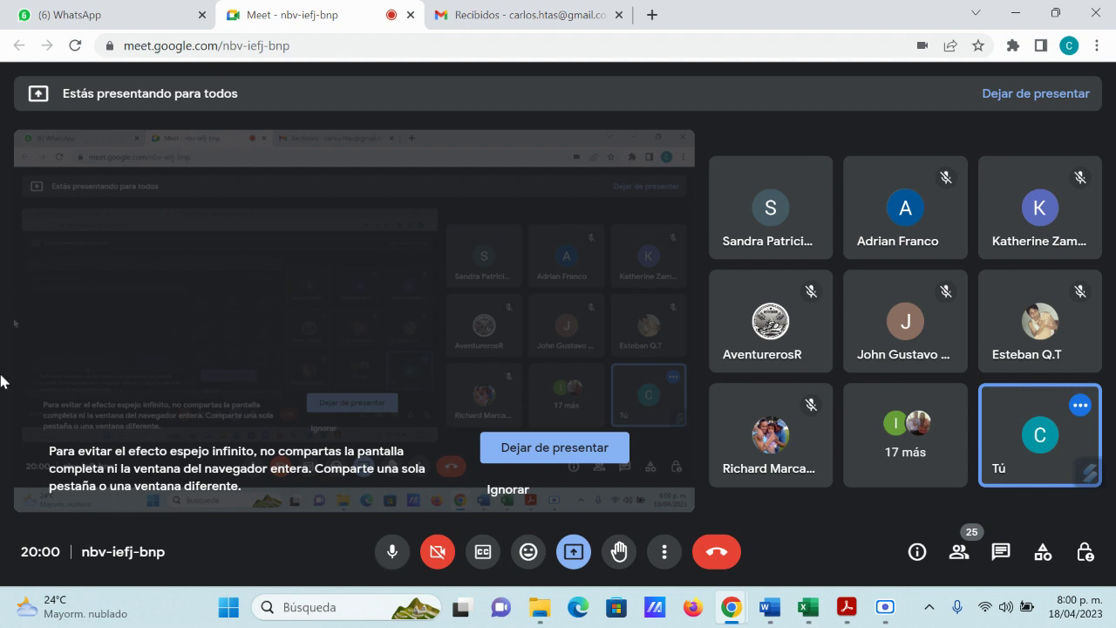
pyautogui.click(573, 449)
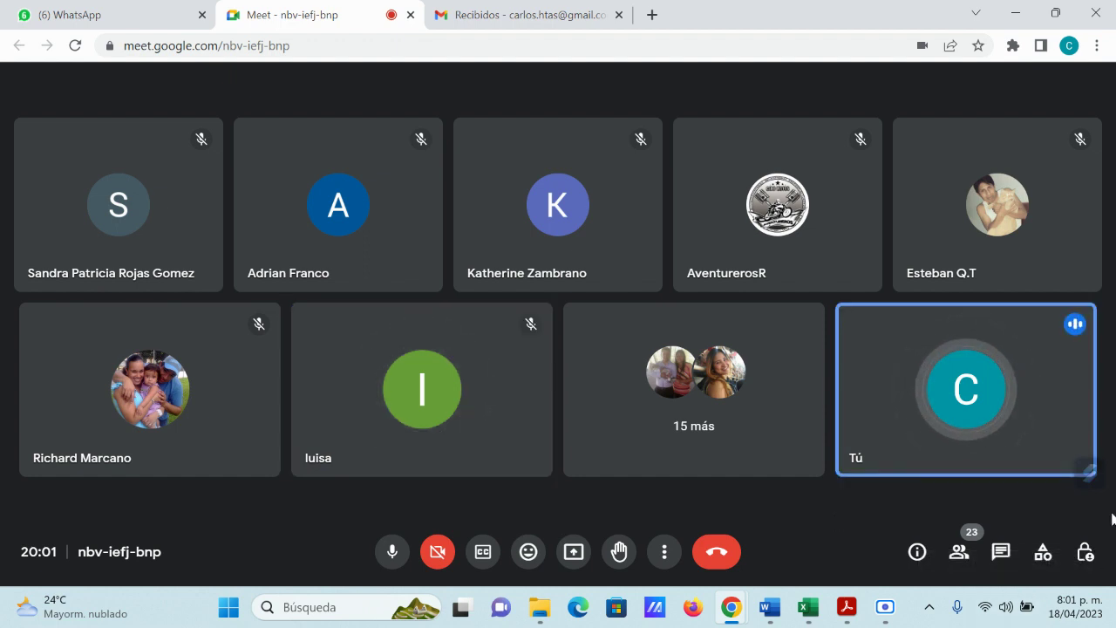
# Step: Start presenting the entire screen in the Meet call
pyautogui.click(574, 552)
pyautogui.click(661, 427)
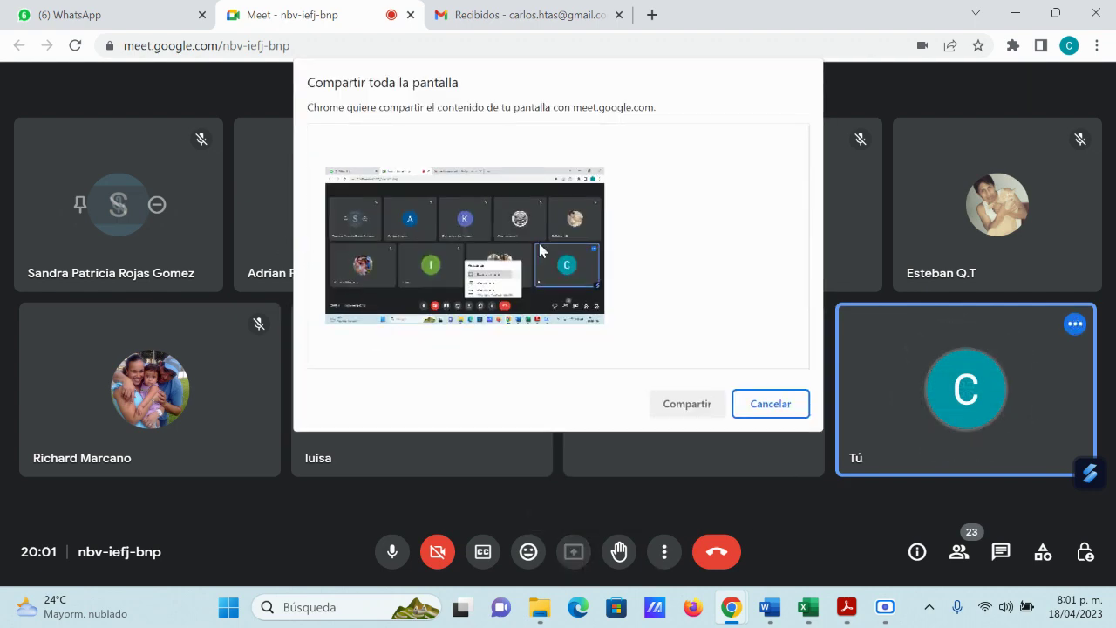
pyautogui.click(685, 402)
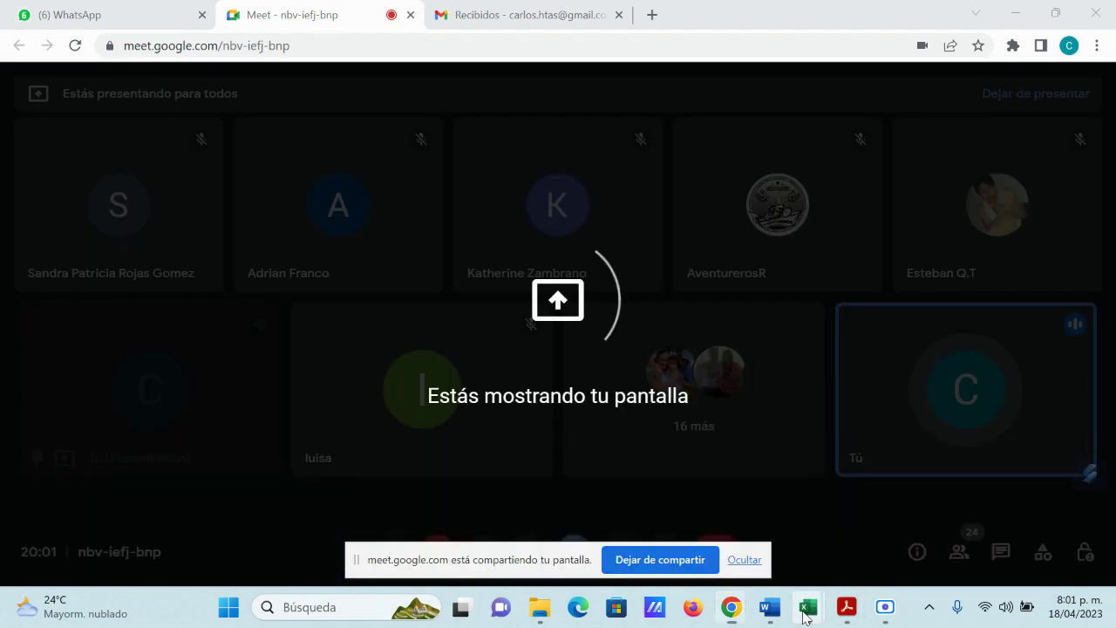
# Step: Check 1nGraficos.xlsx in Excel while presenting, return to the Meet call and dismiss the presentation notification
pyautogui.moveTo(808, 606)
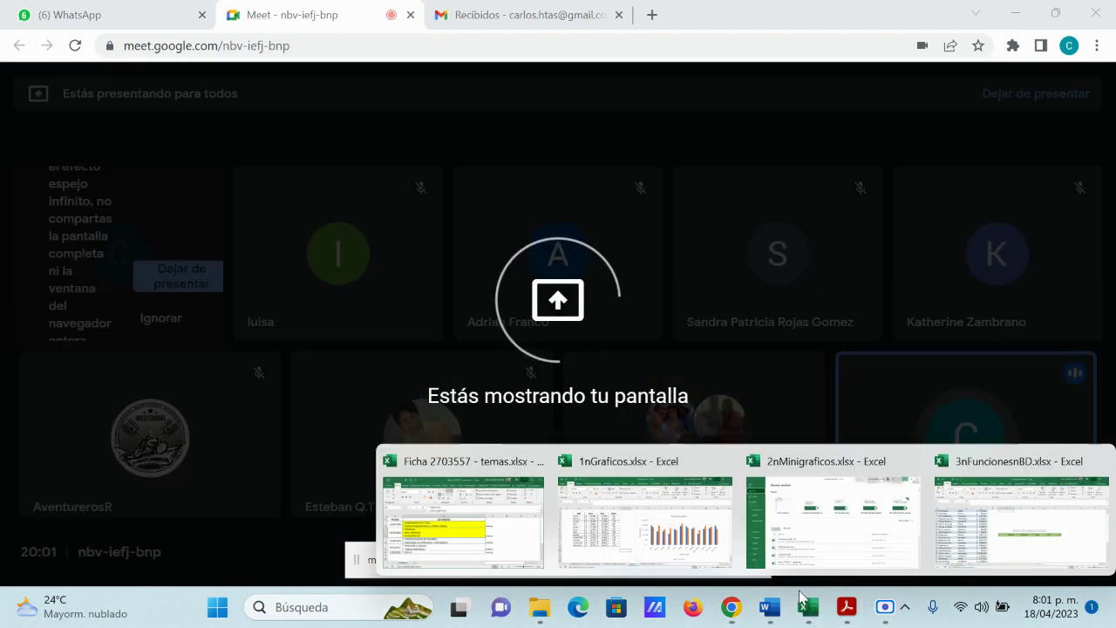
pyautogui.click(634, 522)
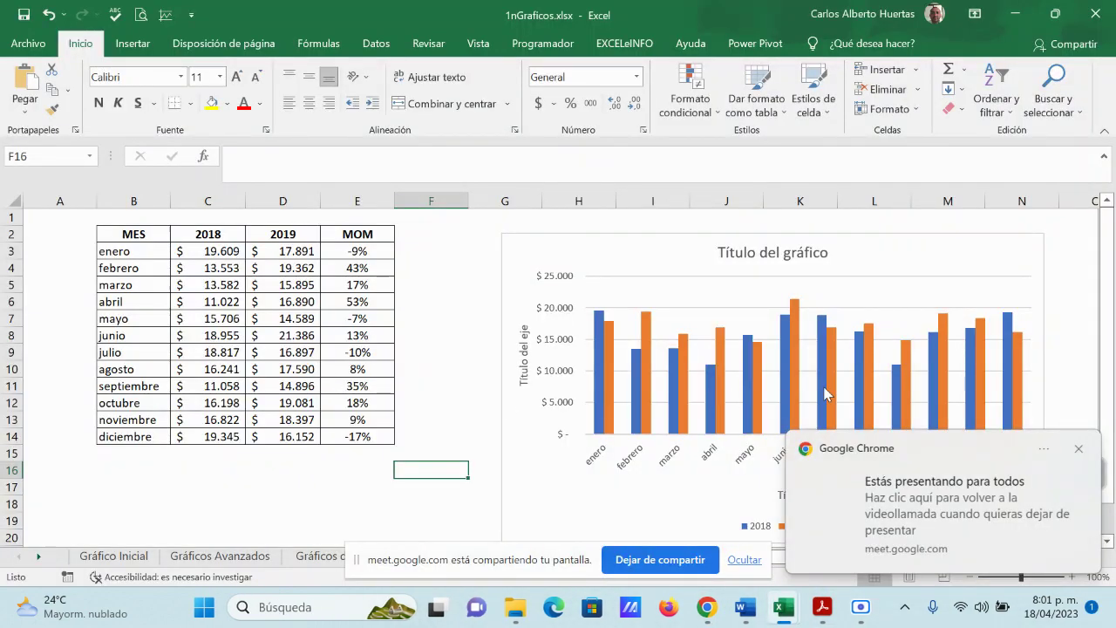
pyautogui.click(1016, 14)
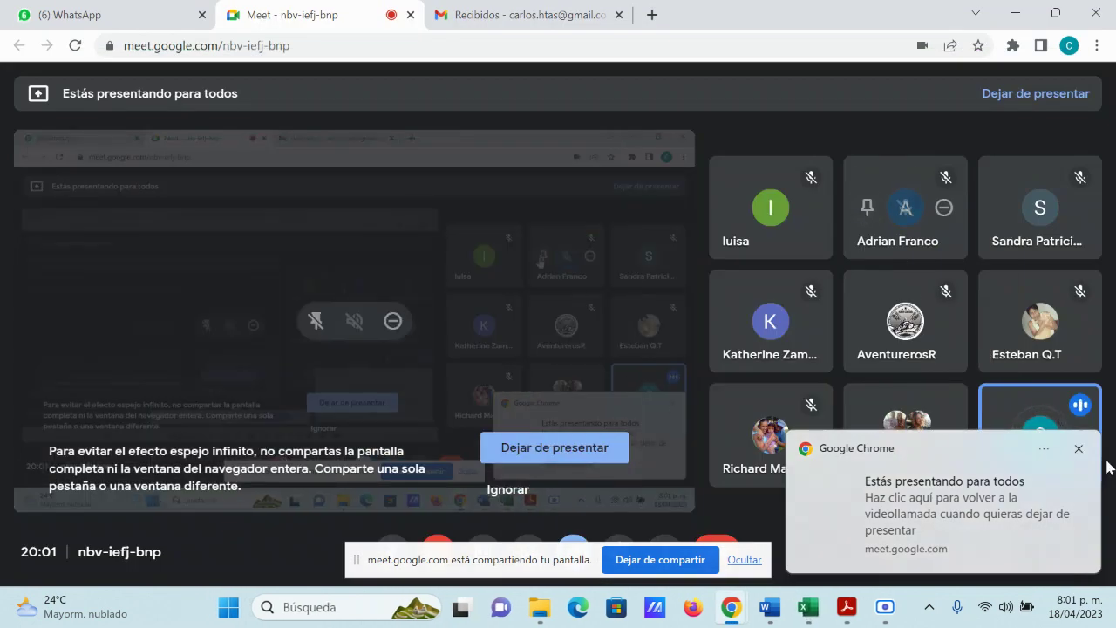
pyautogui.click(1079, 449)
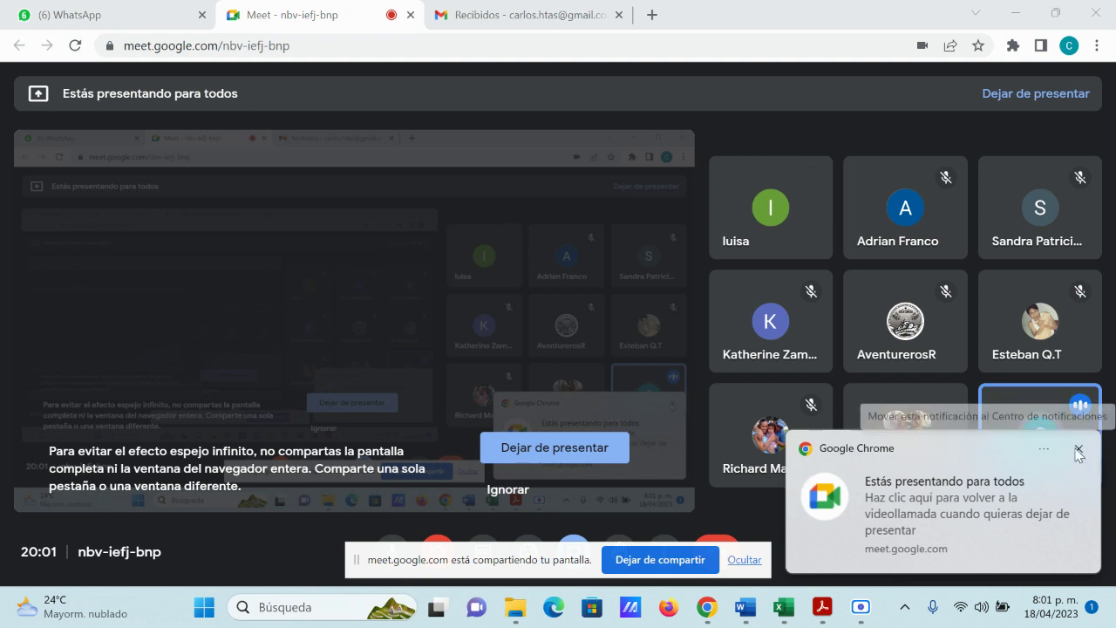
pyautogui.click(1080, 448)
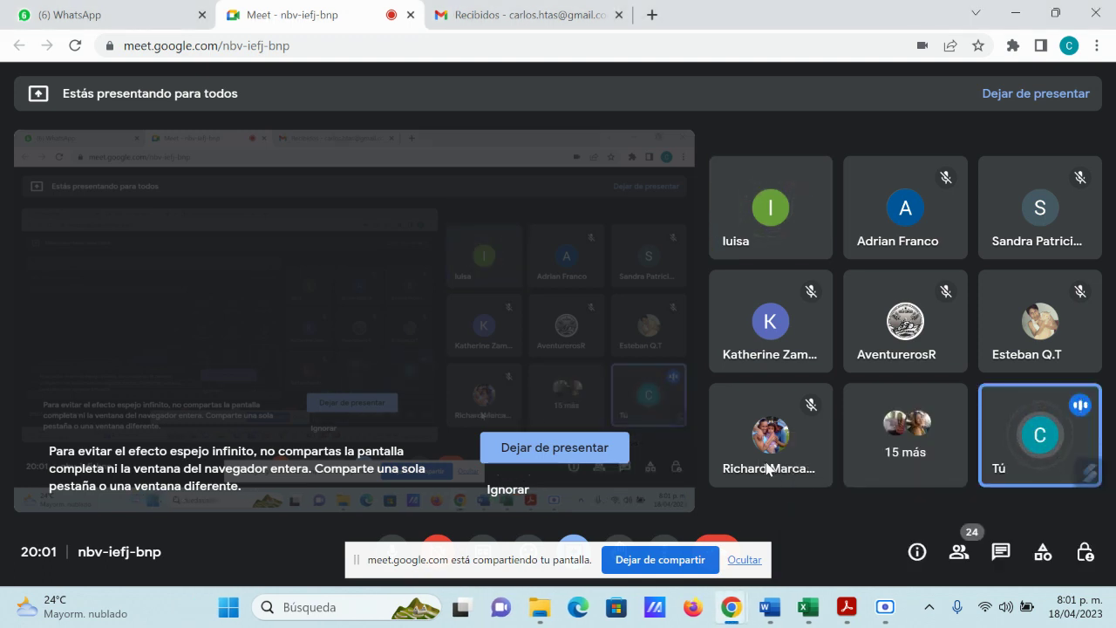
# Step: Switch to 1nGraficos.xlsx in Excel, clear the presentation notification and sharing bar, and show the Gráfico Inicial sheet
pyautogui.moveTo(807, 611)
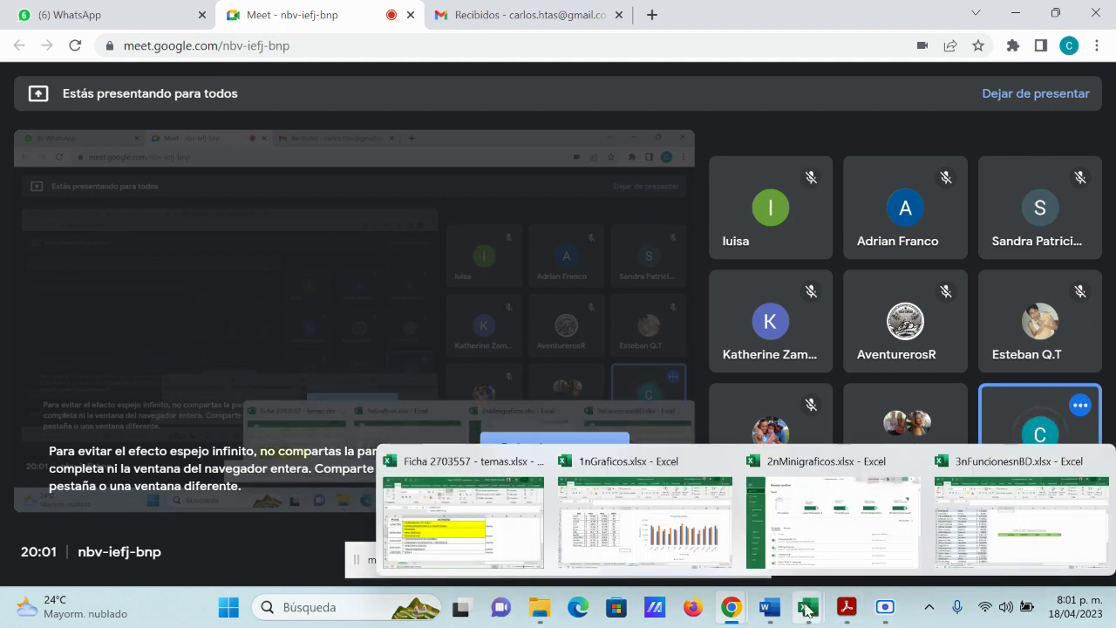
pyautogui.click(571, 491)
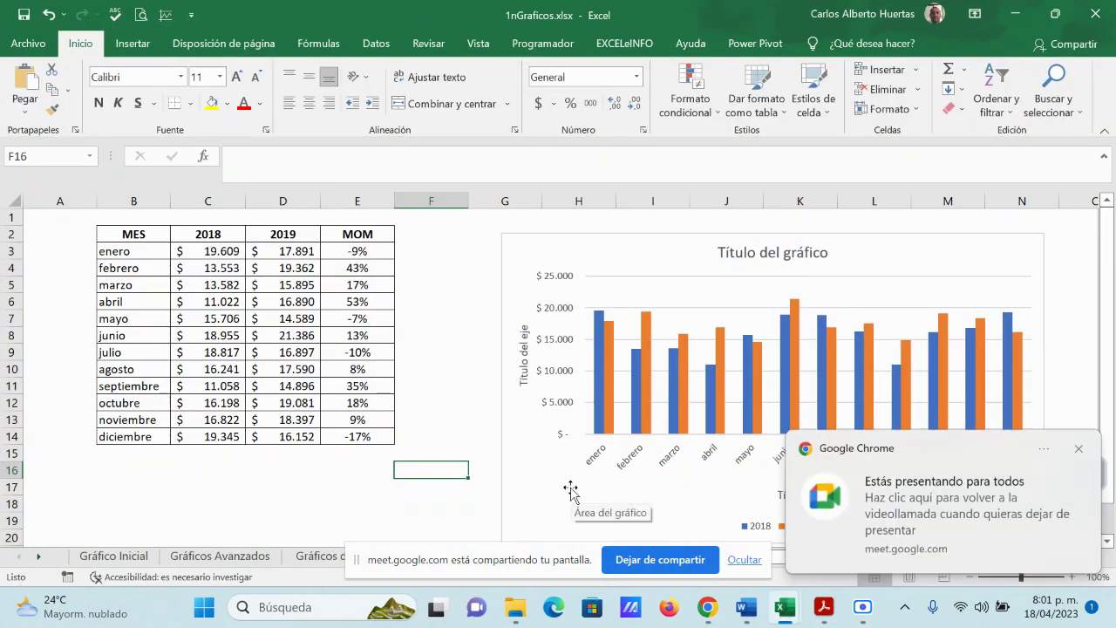
pyautogui.click(1079, 449)
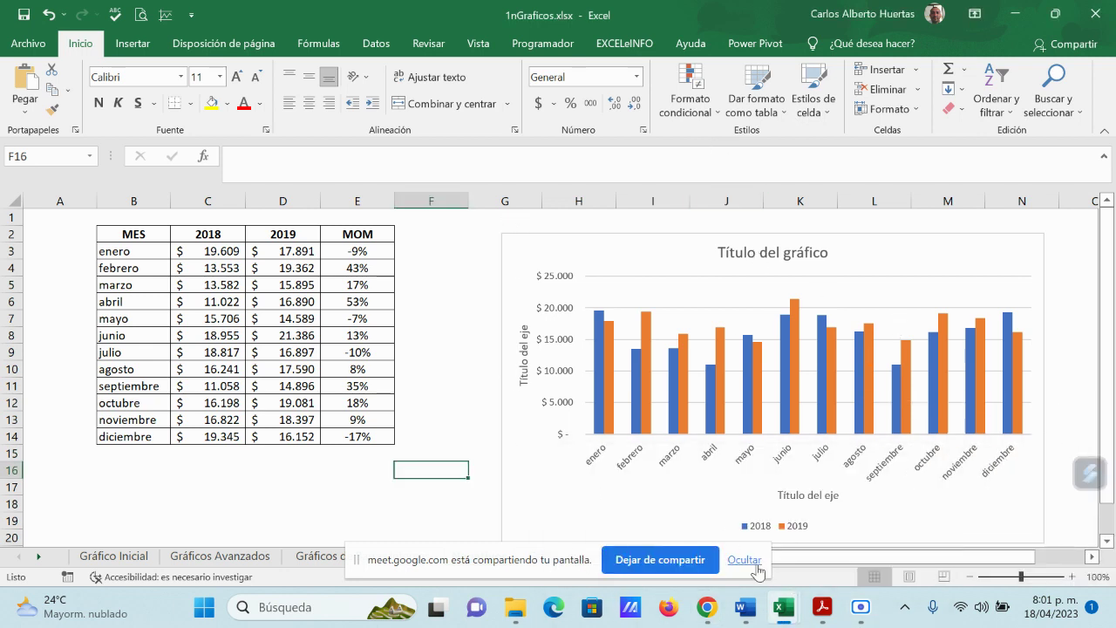
pyautogui.click(755, 565)
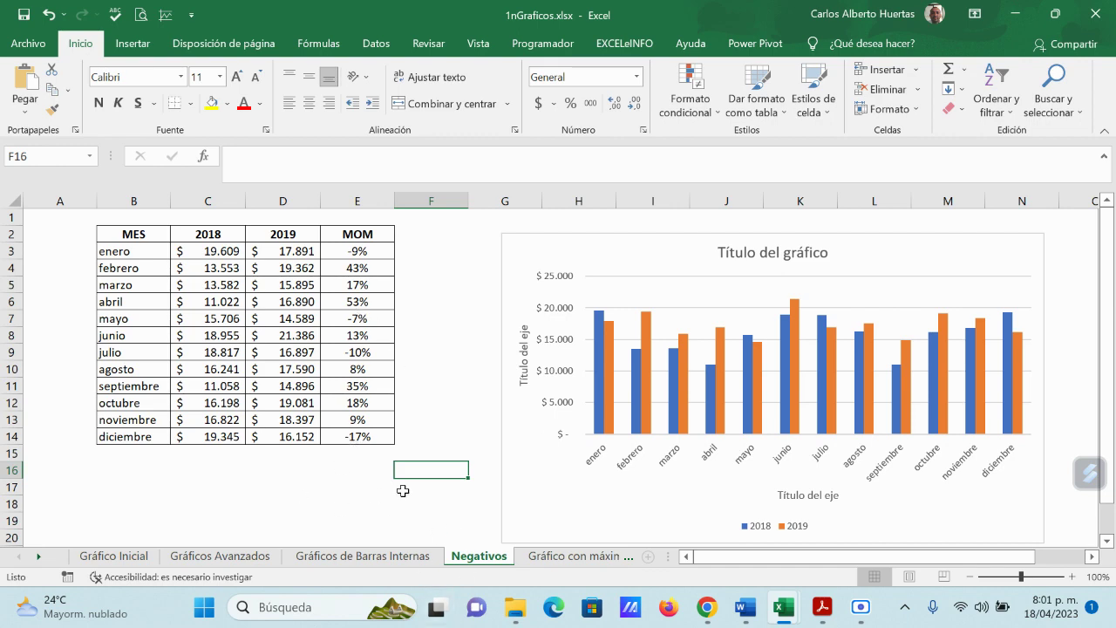
pyautogui.click(112, 558)
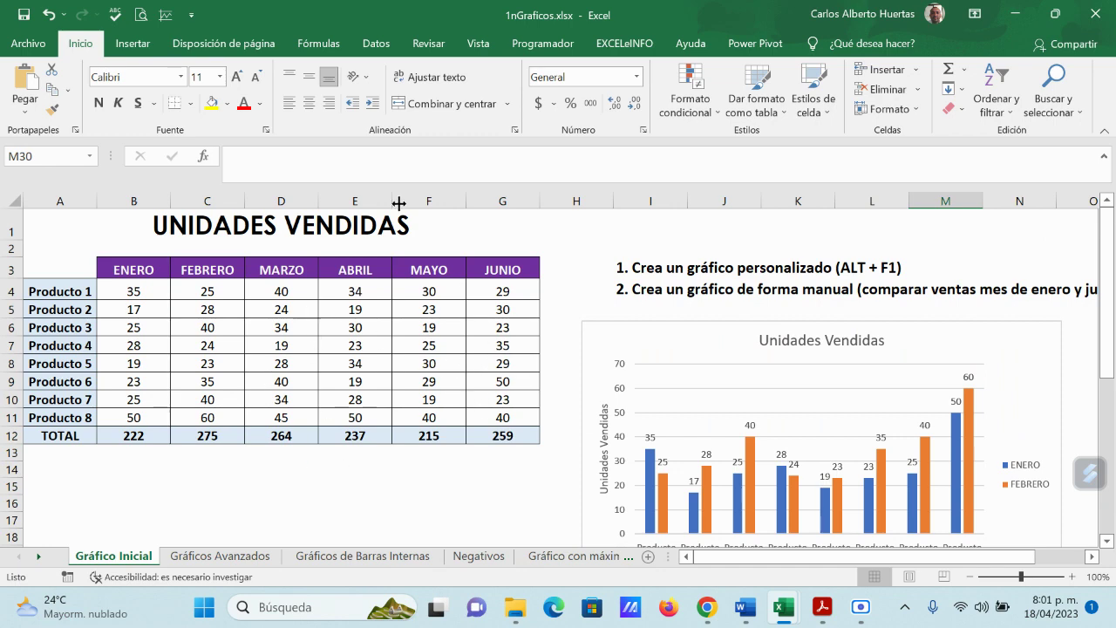
# Step: Switch to 3nFuncionesnBD.xlsx, dismiss the presentation notification, and review the BD sheet before returning to Base de Datos
pyautogui.click(1022, 12)
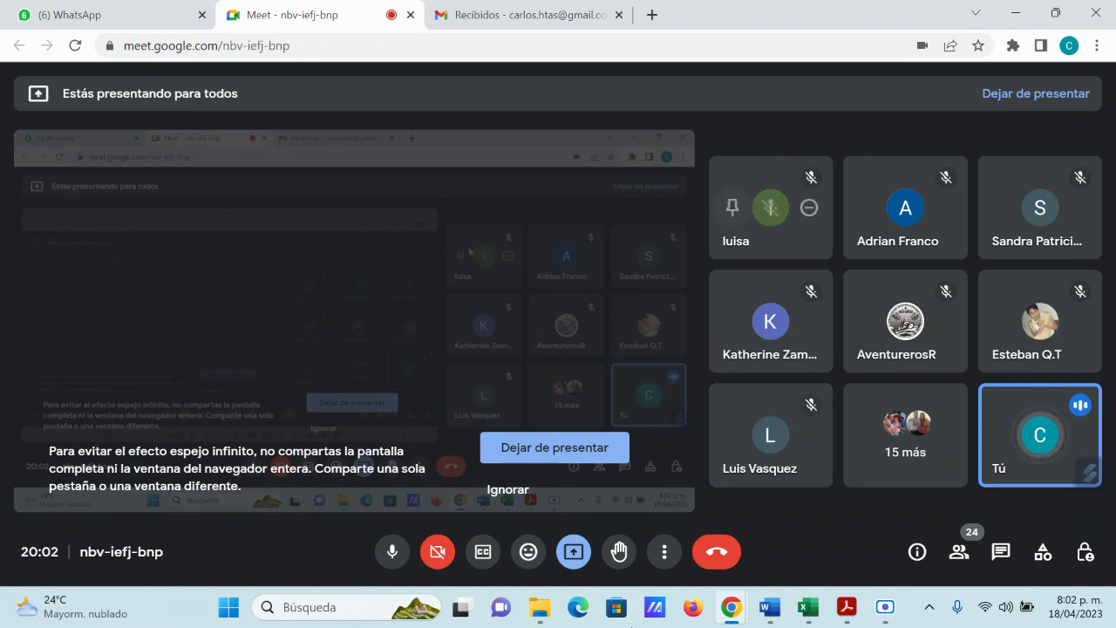
pyautogui.moveTo(811, 609)
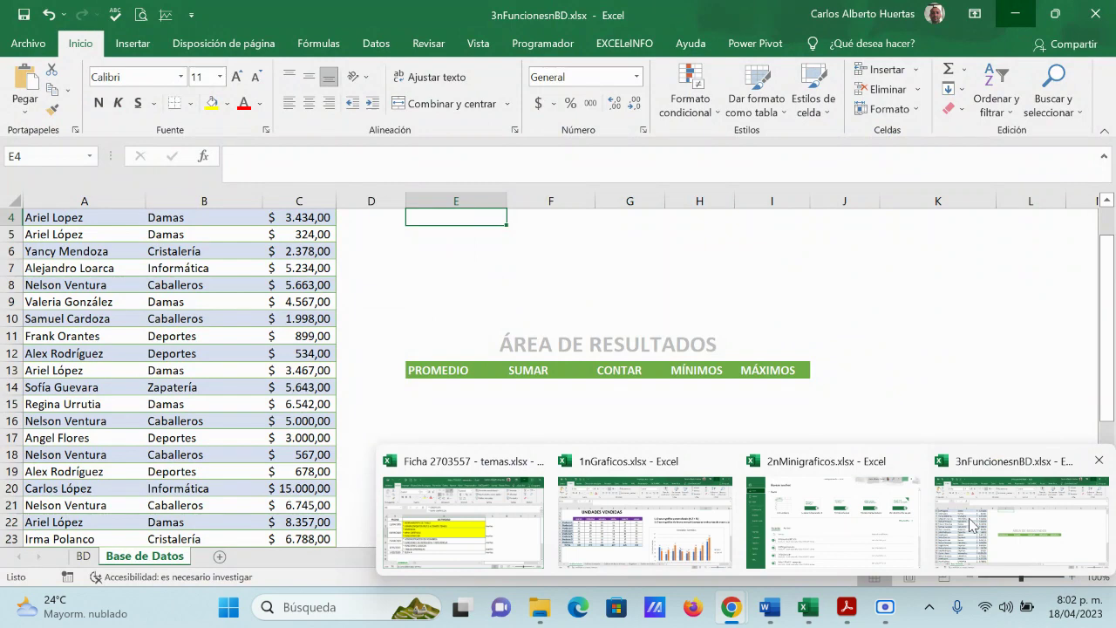
pyautogui.click(972, 524)
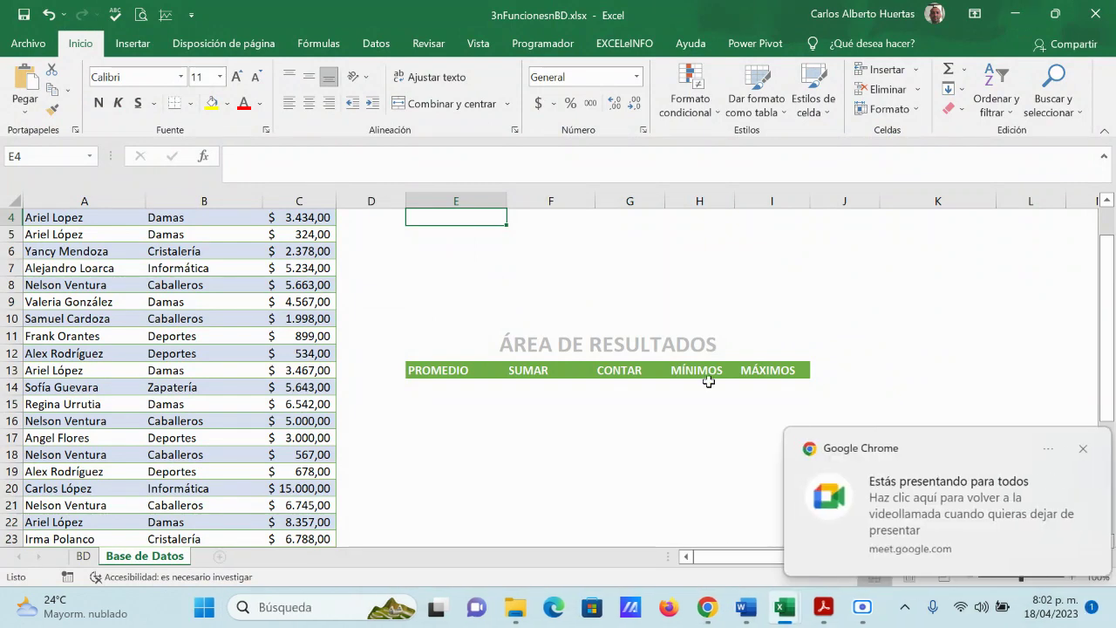
pyautogui.scroll(1, 710, 384)
pyautogui.click(1079, 448)
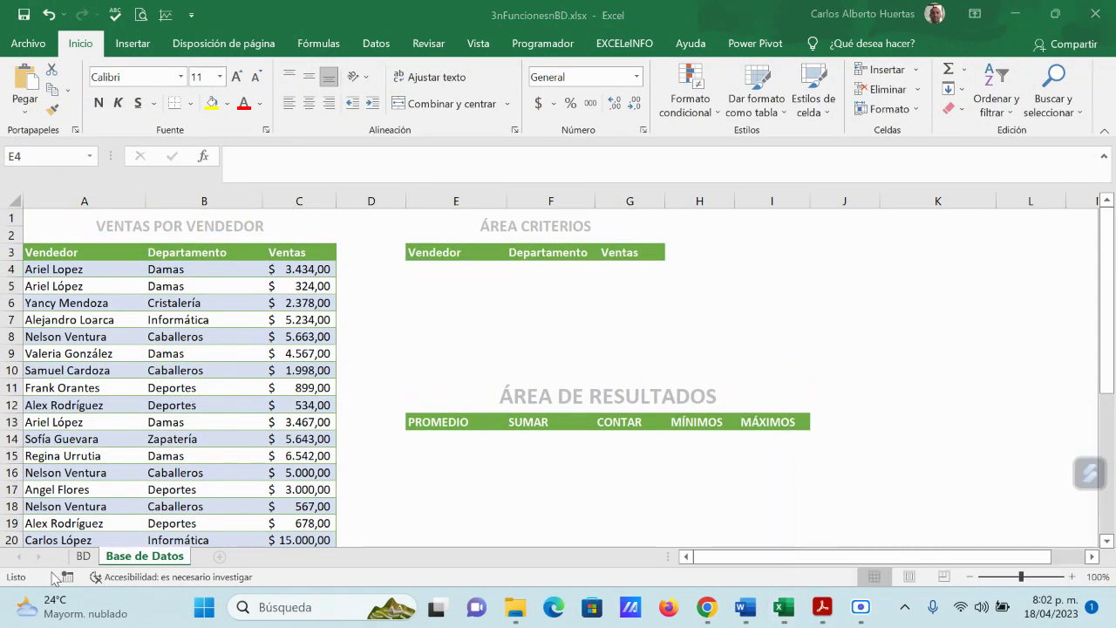
pyautogui.click(83, 557)
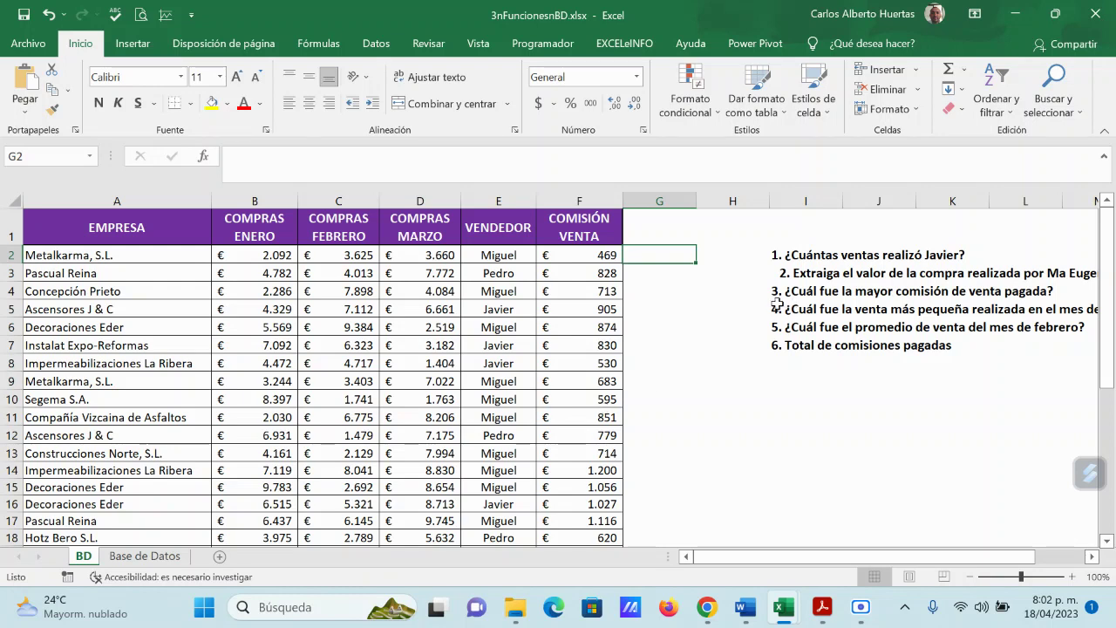
pyautogui.click(166, 558)
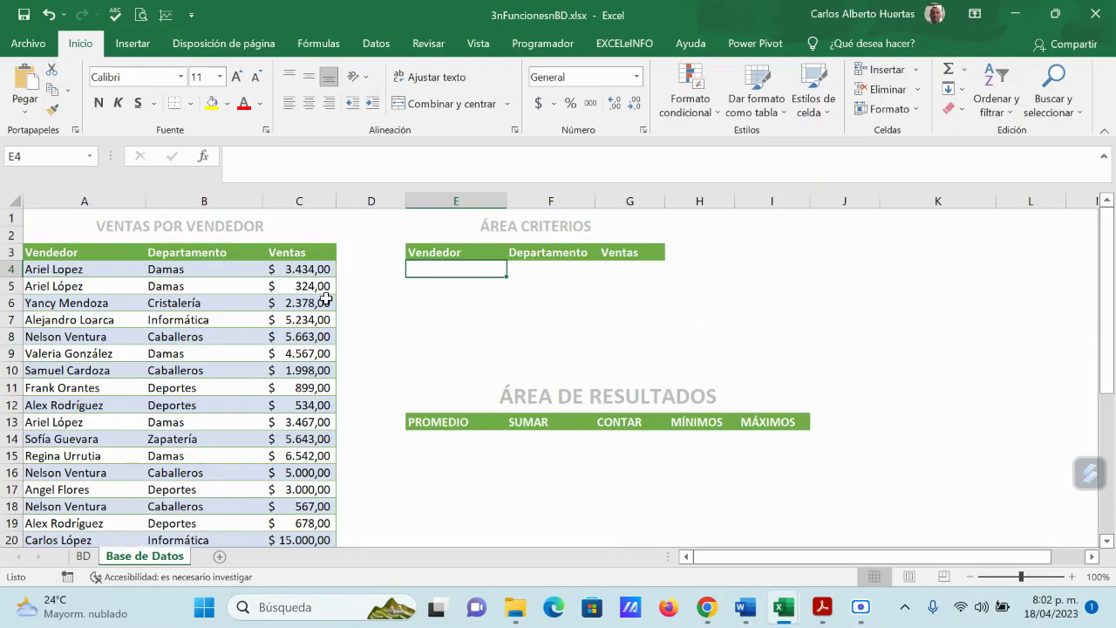
# Step: Enter a PROMEDIO formula over the Ventas range C4:C35 in cell E14, under the PROMEDIO heading
pyautogui.click(432, 437)
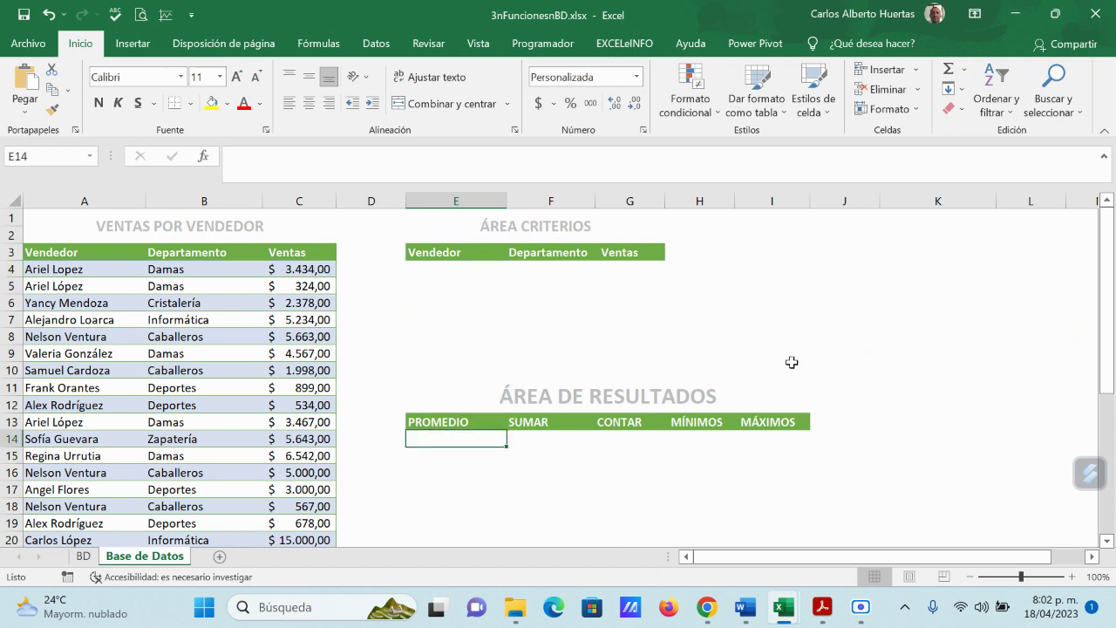
pyautogui.write('=promedio')
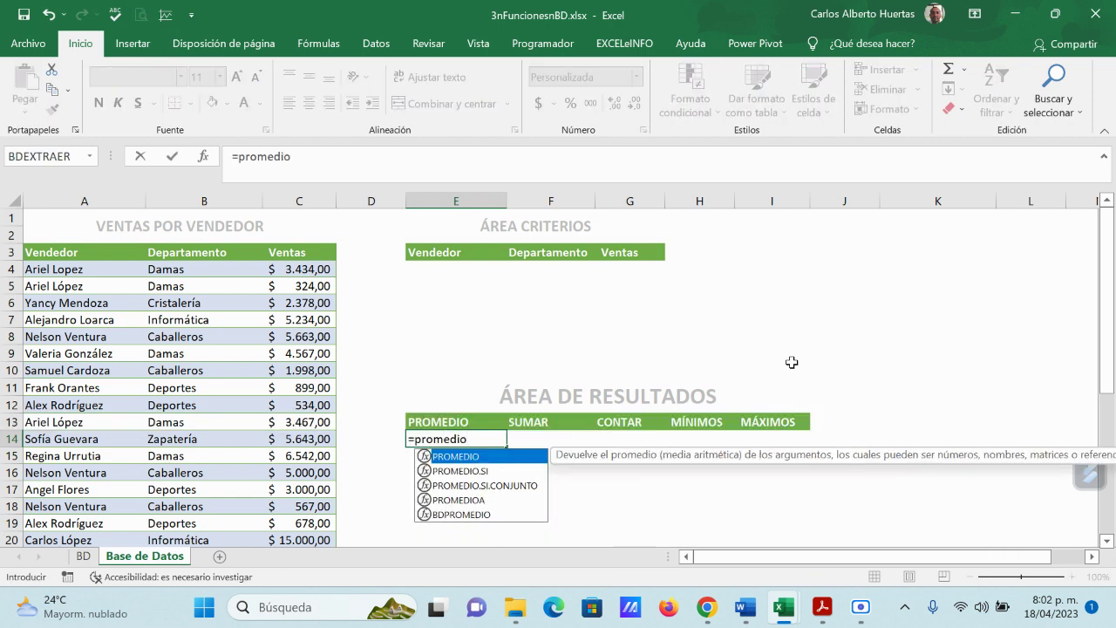
pyautogui.write('(')
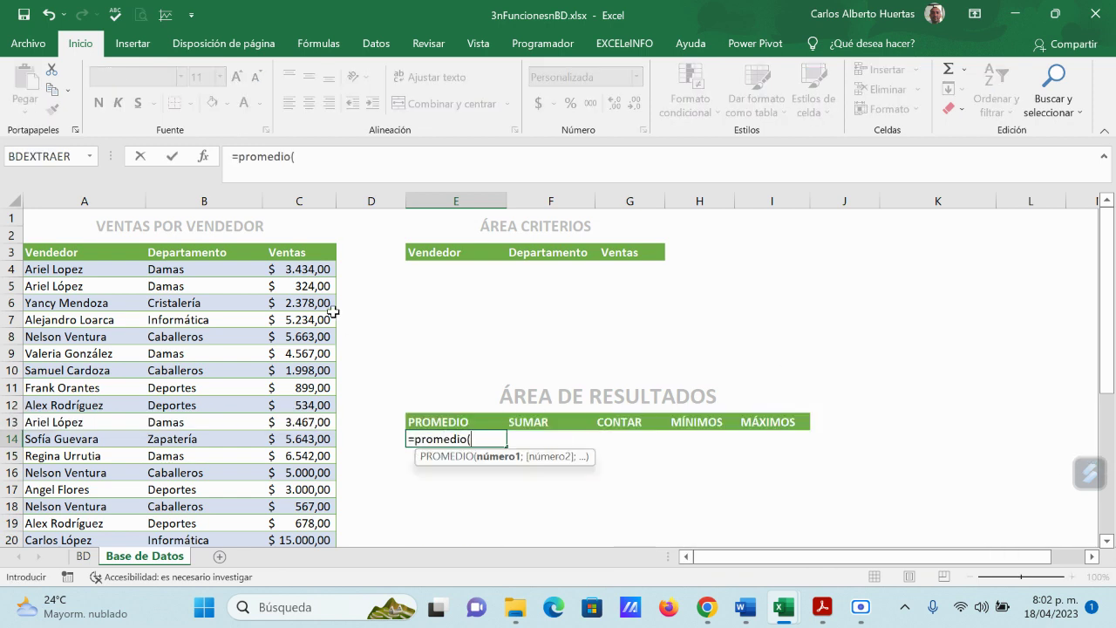
pyautogui.moveTo(307, 269); pyautogui.dragTo(299, 504)
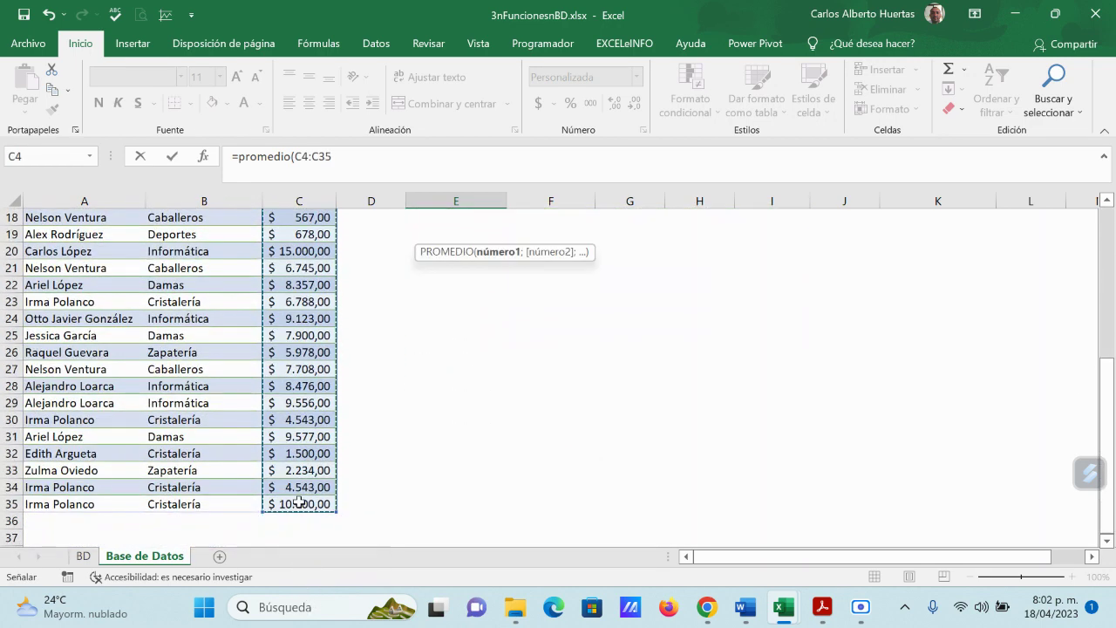
pyautogui.press('Return')
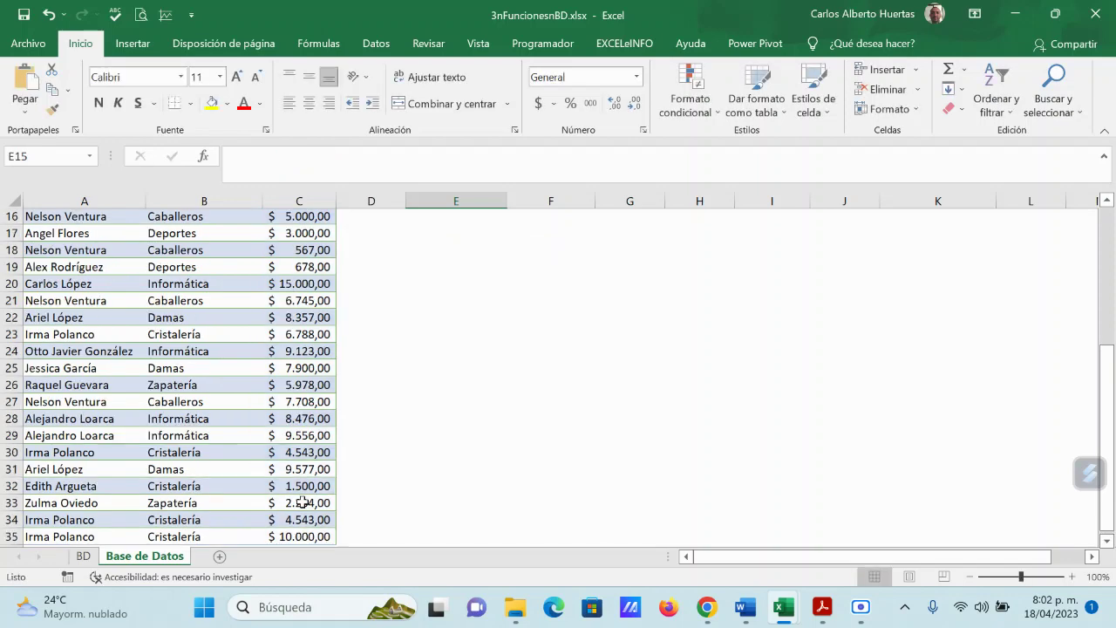
# Step: Enter a CONTARA formula over the Vendedor range A4:A35 in cell G14, under the CONTAR heading
pyautogui.scroll(2, 422, 491)
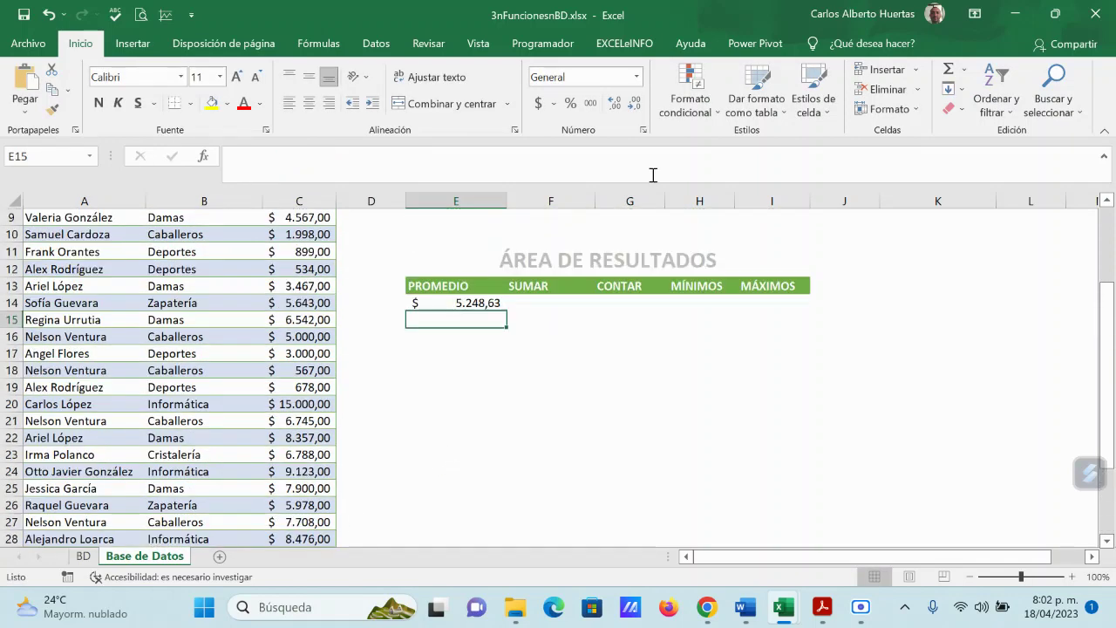
pyautogui.click(494, 304)
pyautogui.click(531, 306)
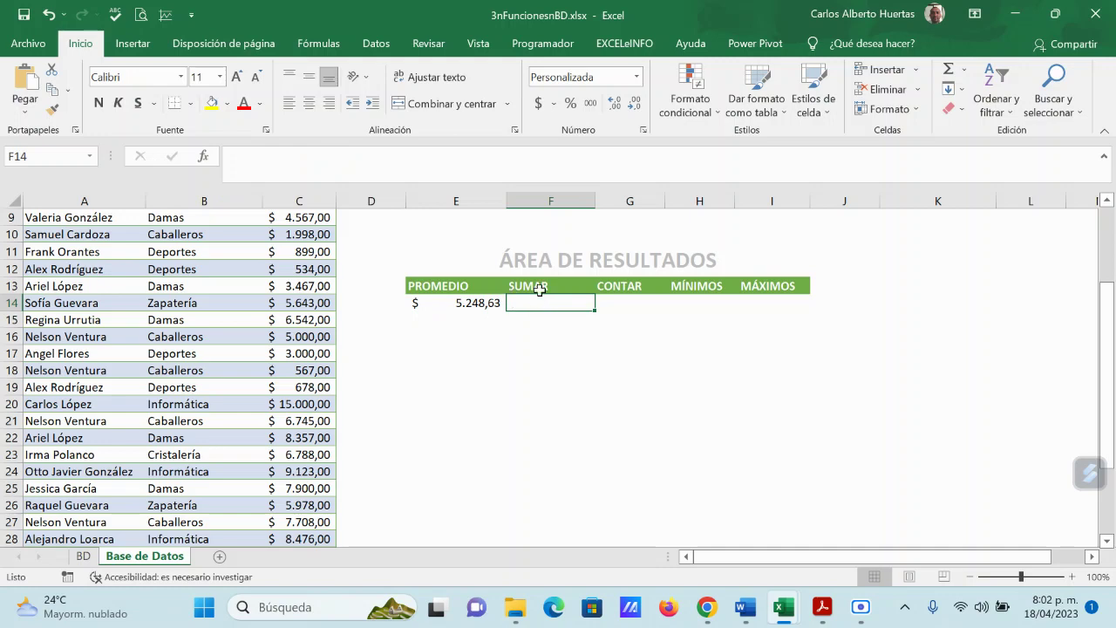
pyautogui.click(634, 305)
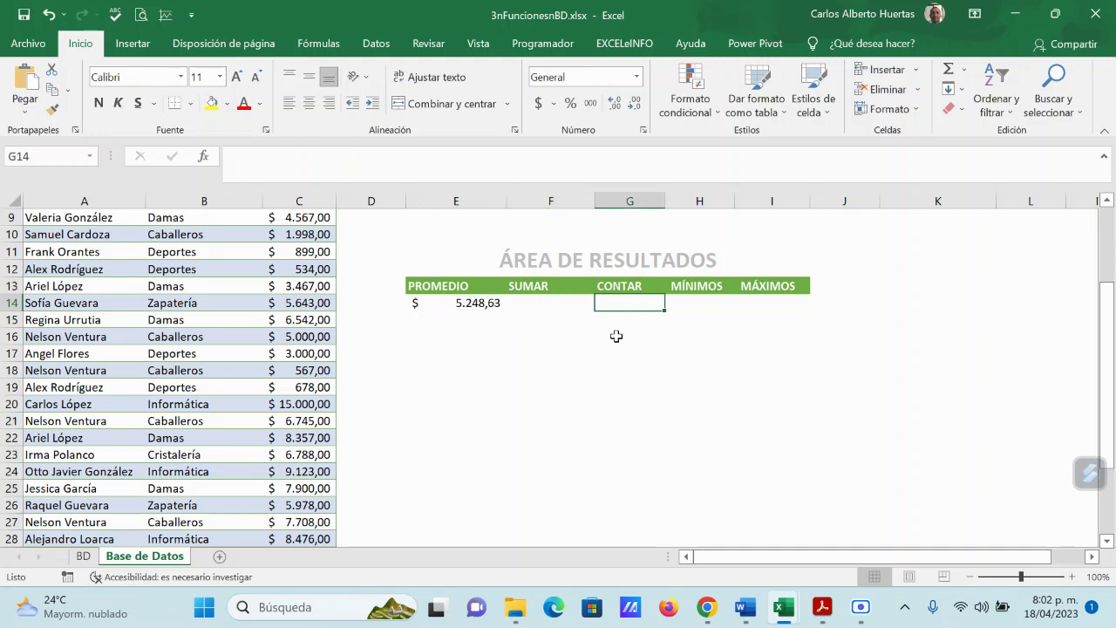
pyautogui.scroll(3, 616, 336)
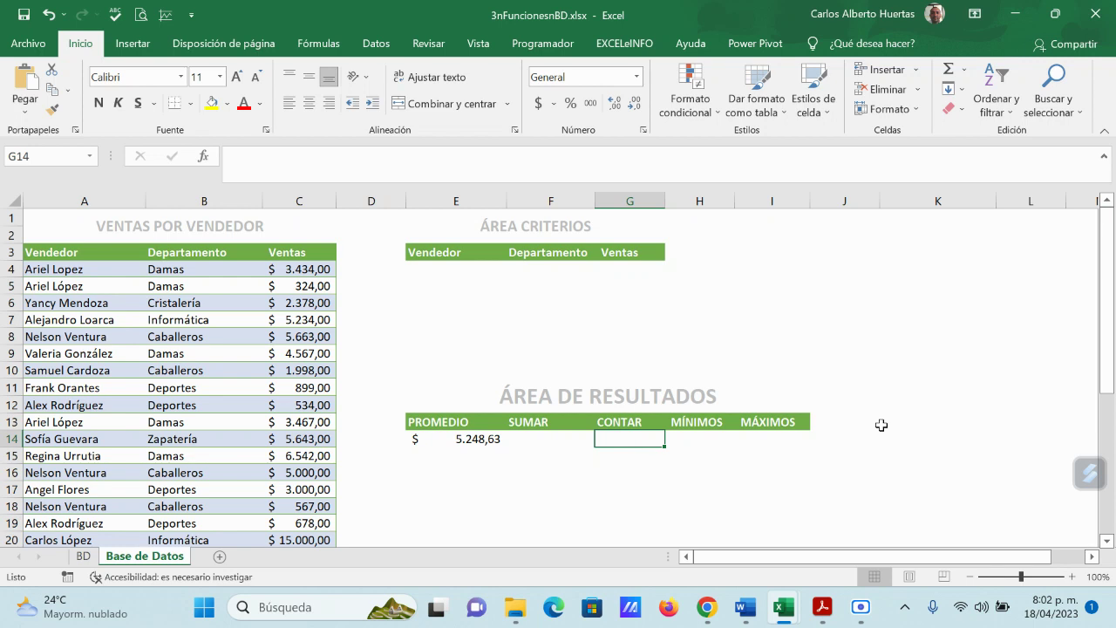
pyautogui.write('=')
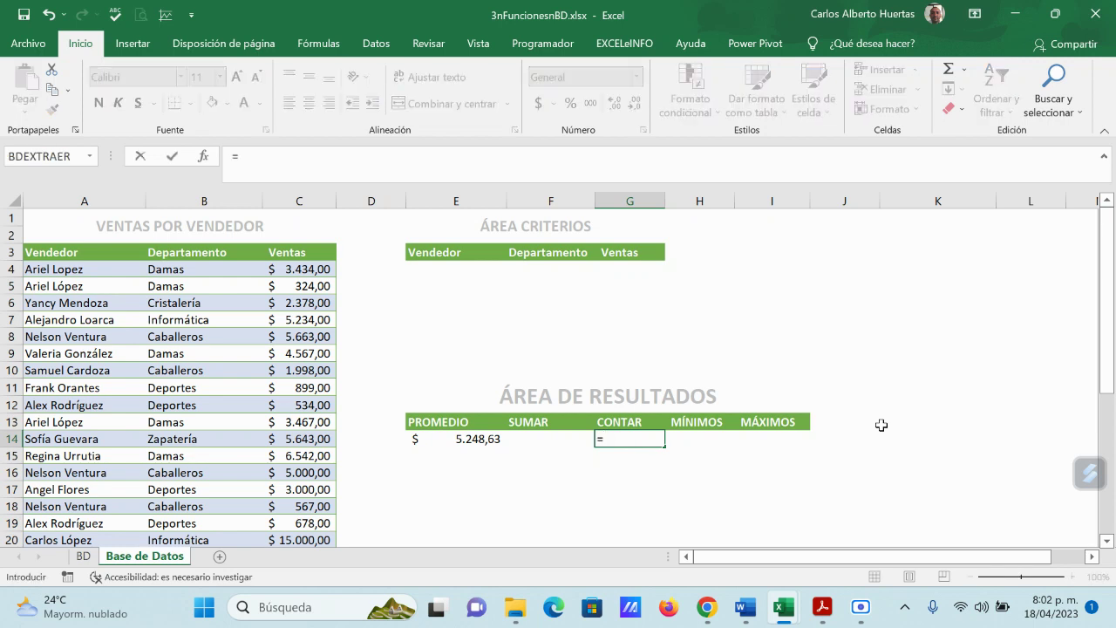
pyautogui.write('con')
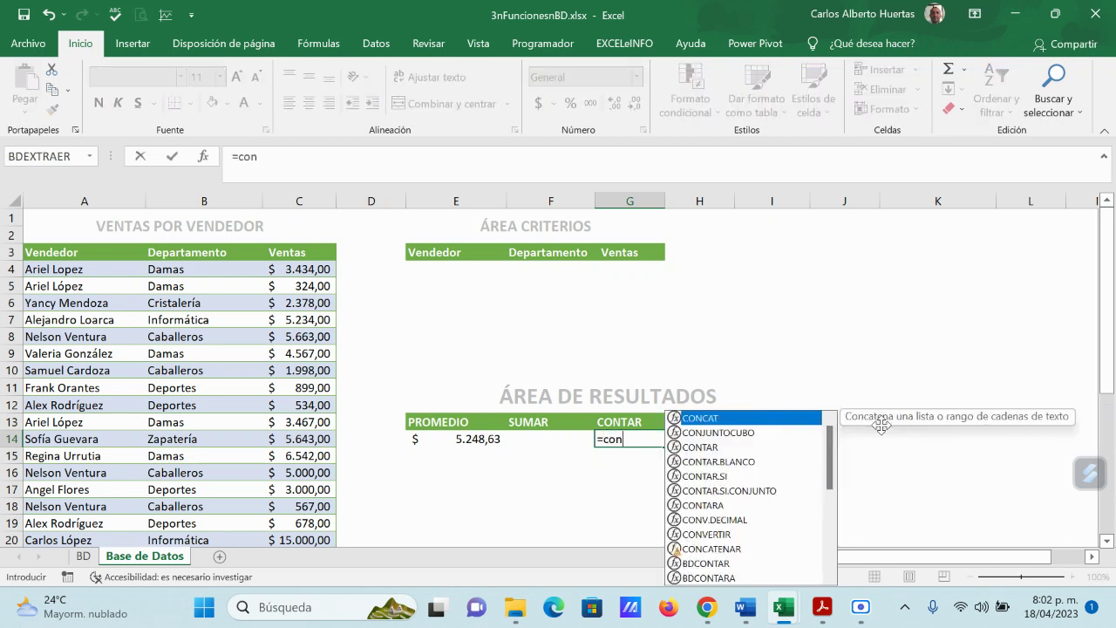
pyautogui.write('tara')
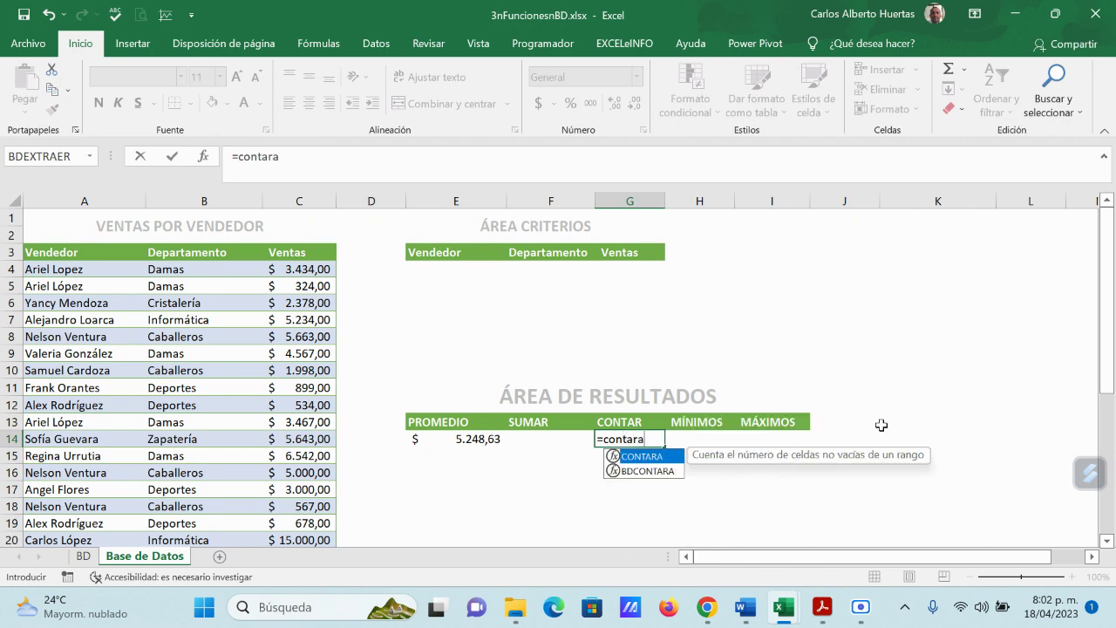
pyautogui.write('(')
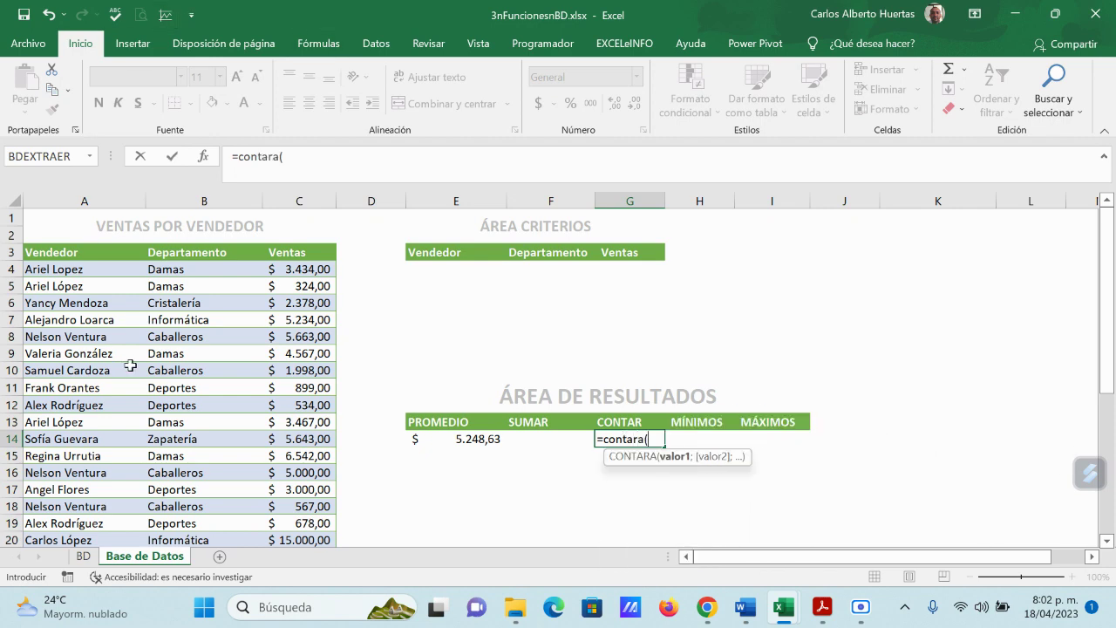
pyautogui.moveTo(74, 270); pyautogui.dragTo(58, 503)
pyautogui.press('Return')
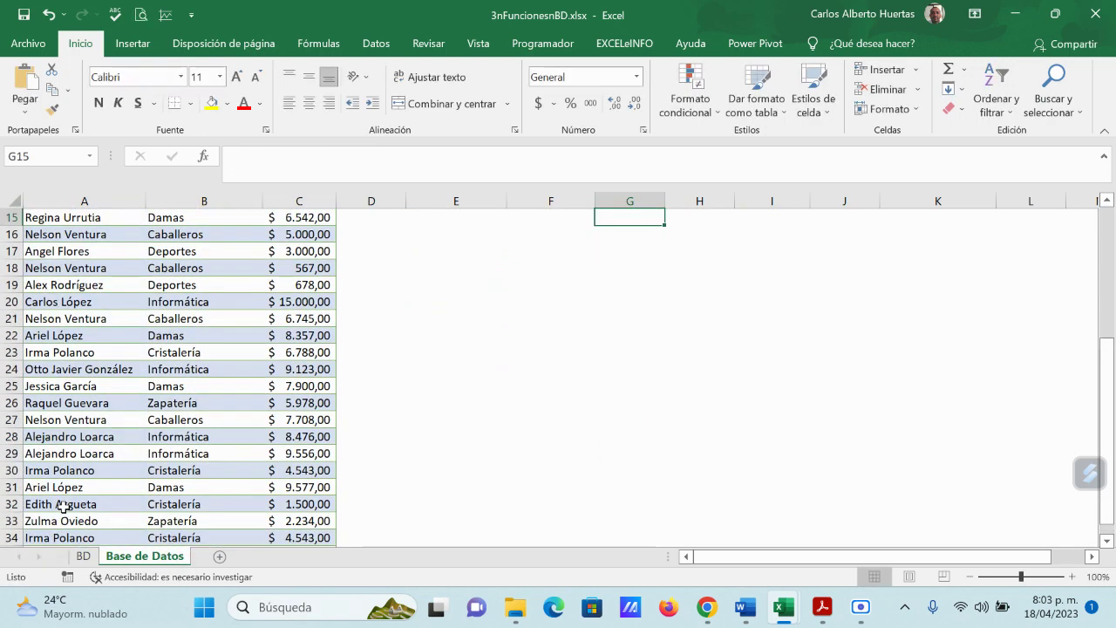
pyautogui.scroll(3, 35, 427)
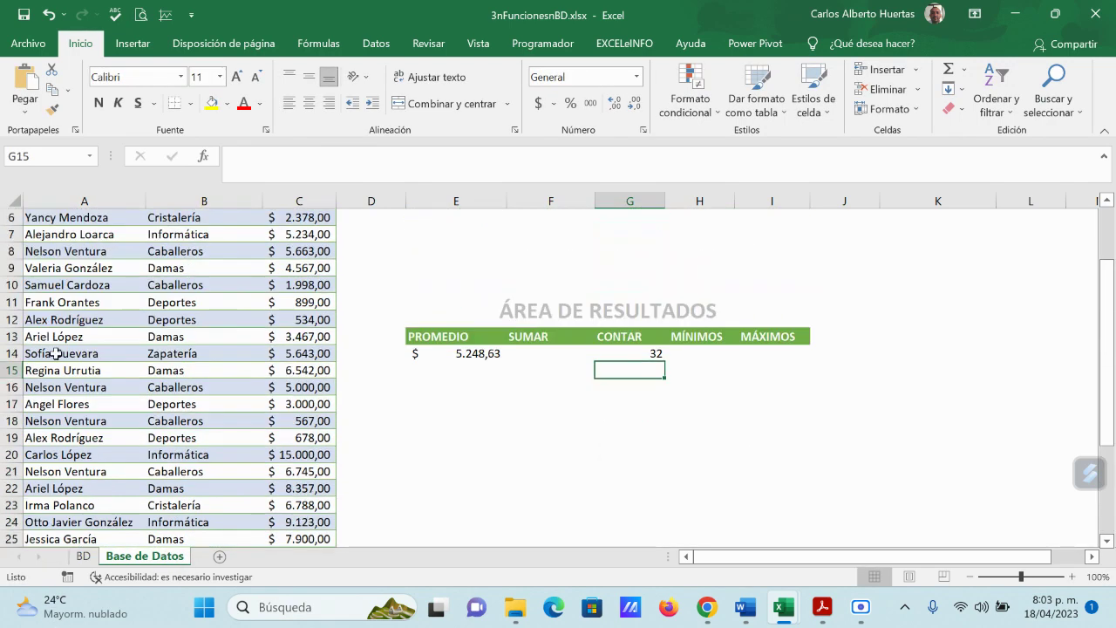
pyautogui.click(658, 354)
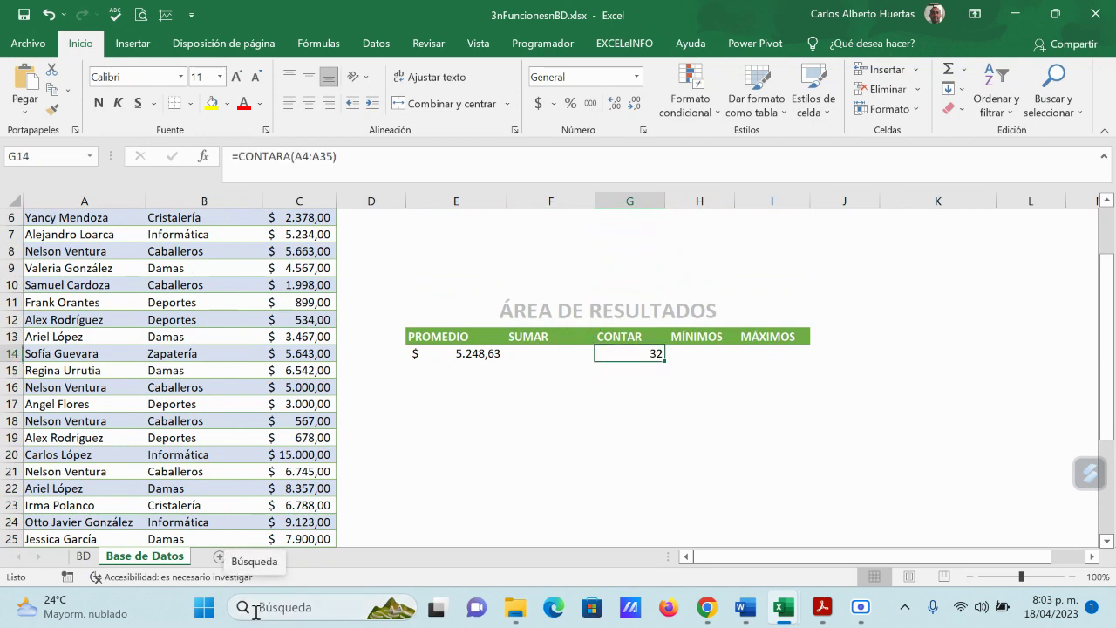
# Step: Review the MÍNIMOS and MÁXIMOS result cells, the AutoSum function list, and the CONTARA formula in G14
pyautogui.click(702, 353)
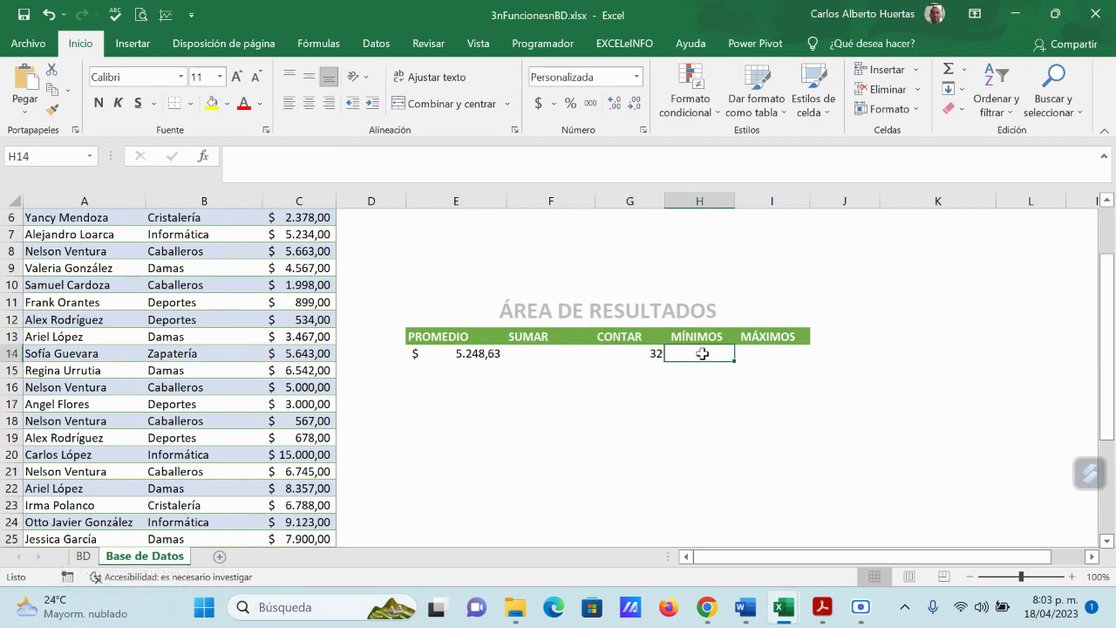
pyautogui.click(789, 356)
pyautogui.click(693, 350)
pyautogui.click(748, 351)
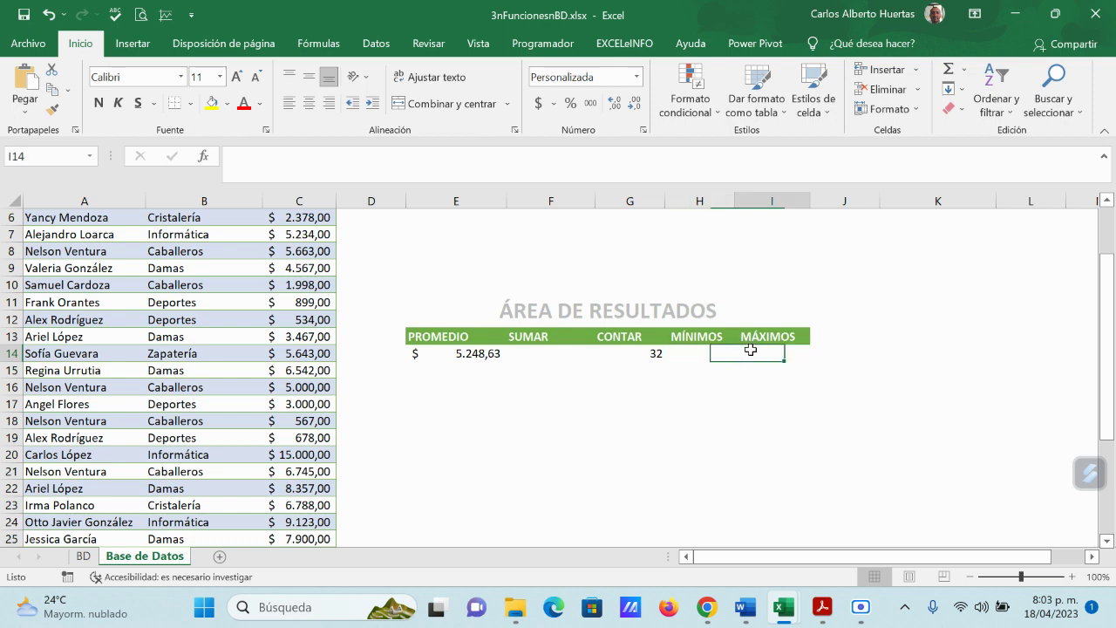
pyautogui.click(966, 71)
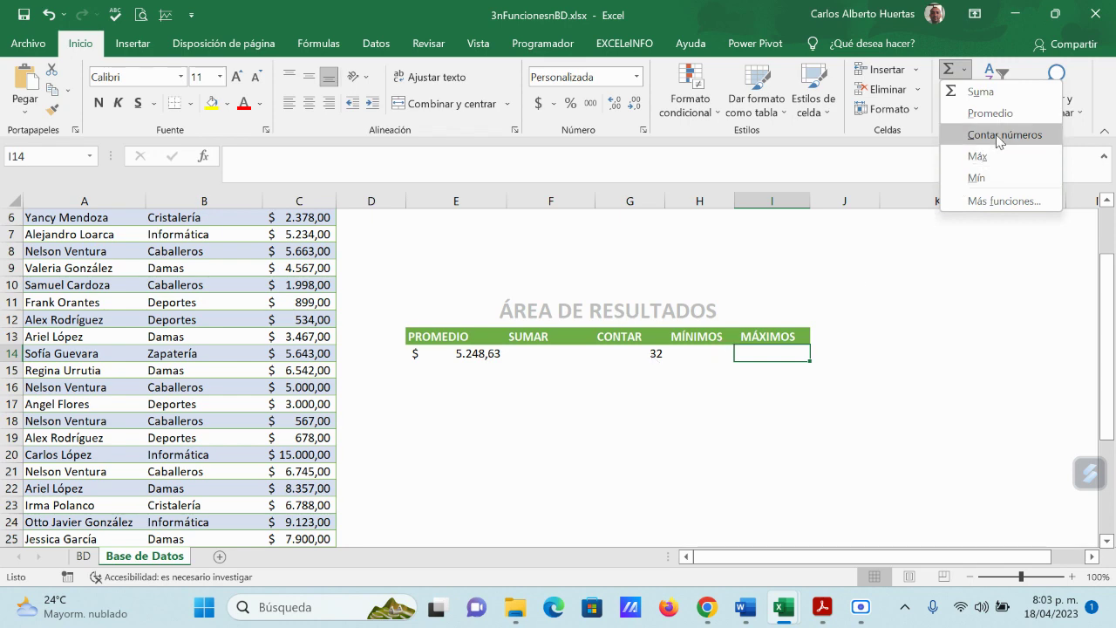
pyautogui.click(589, 255)
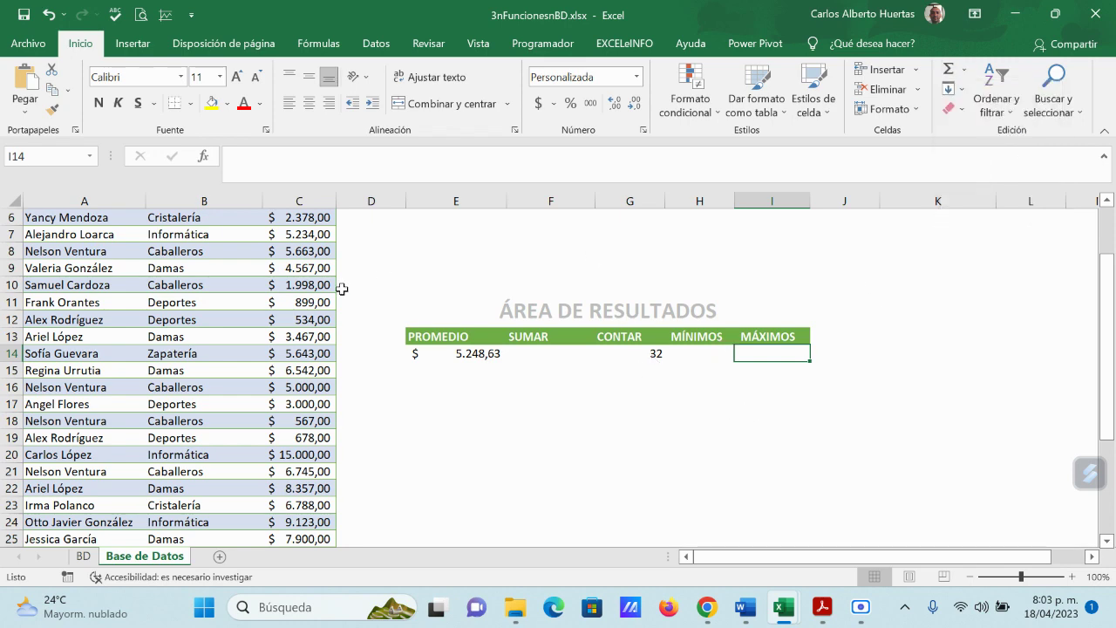
pyautogui.scroll(2, 341, 289)
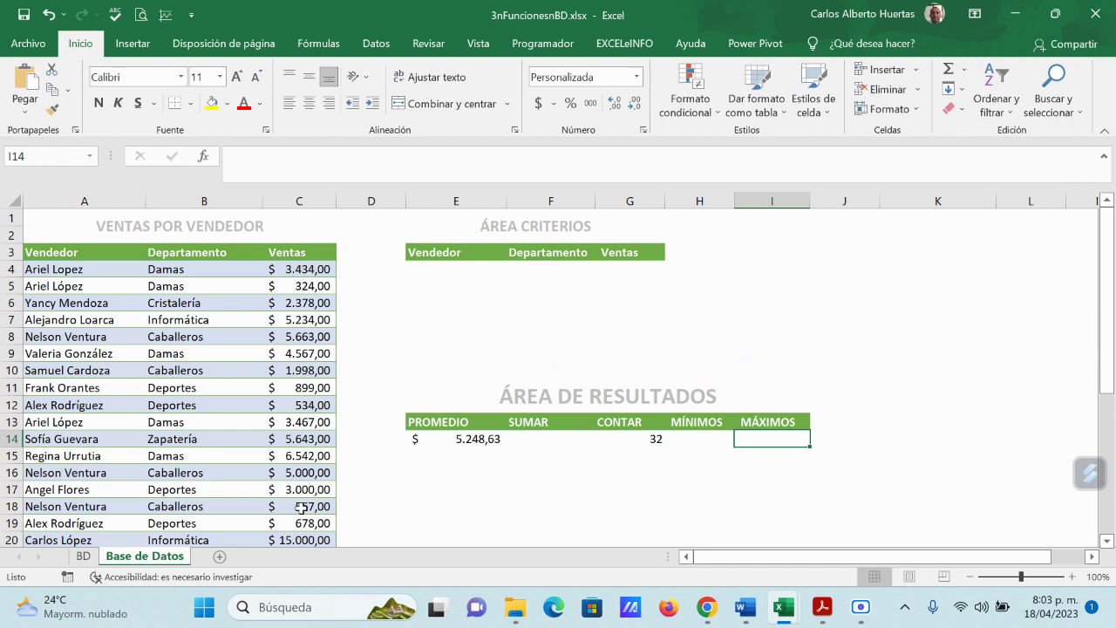
pyautogui.click(636, 437)
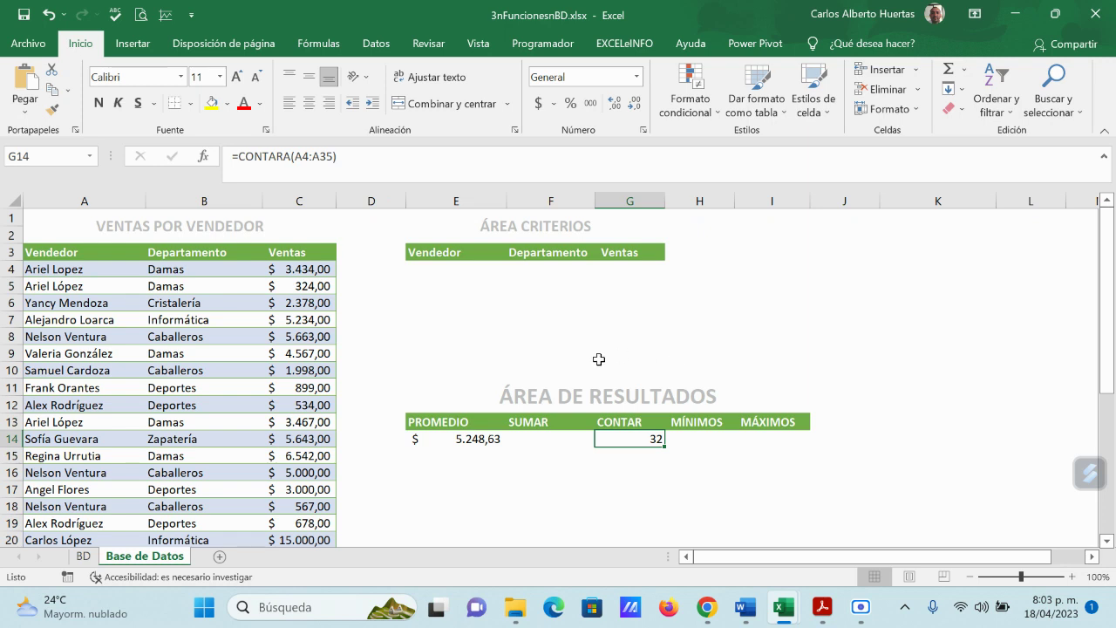
# Step: Switch to 2nMinigraficos.xlsx, leave its start screen, and examine the sparklines in M2:M4 of the PRAC1 sheet
pyautogui.moveTo(810, 623)
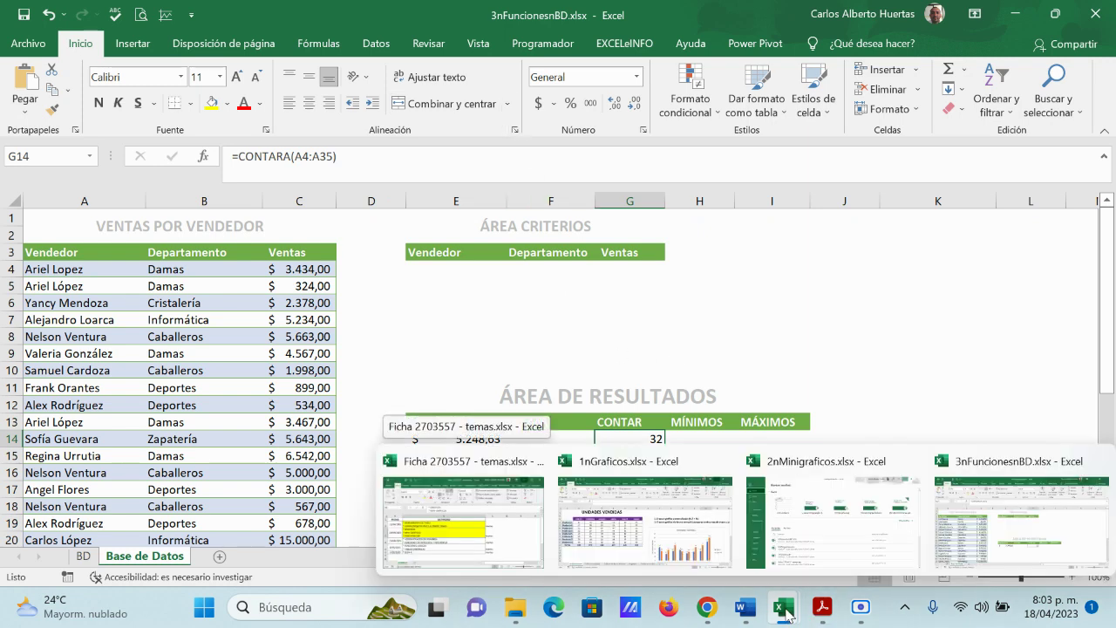
pyautogui.moveTo(821, 528)
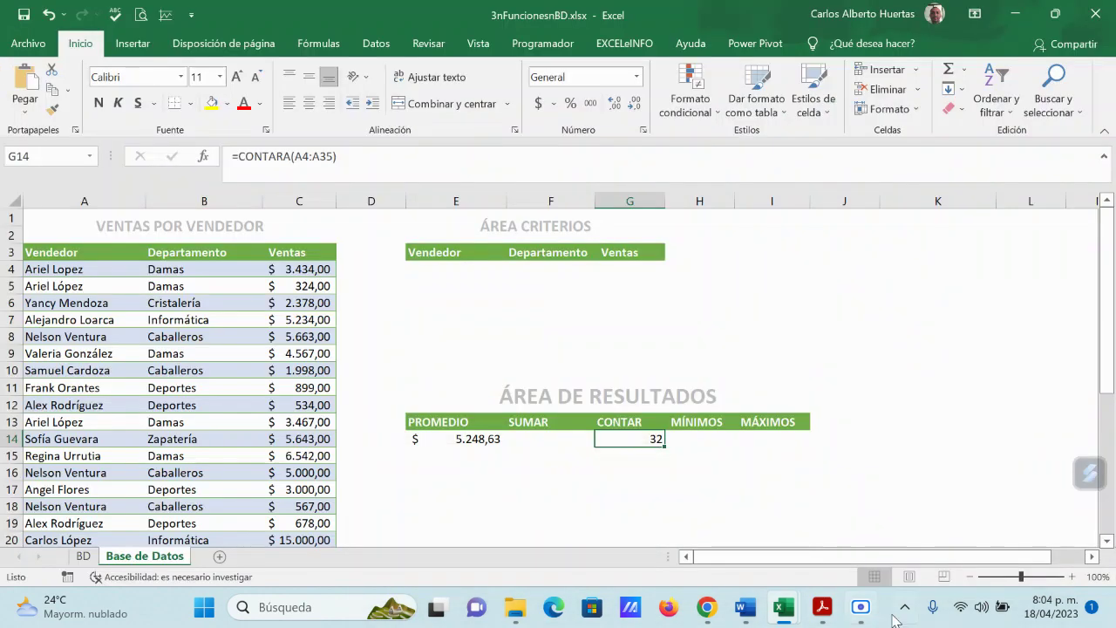
pyautogui.click(829, 524)
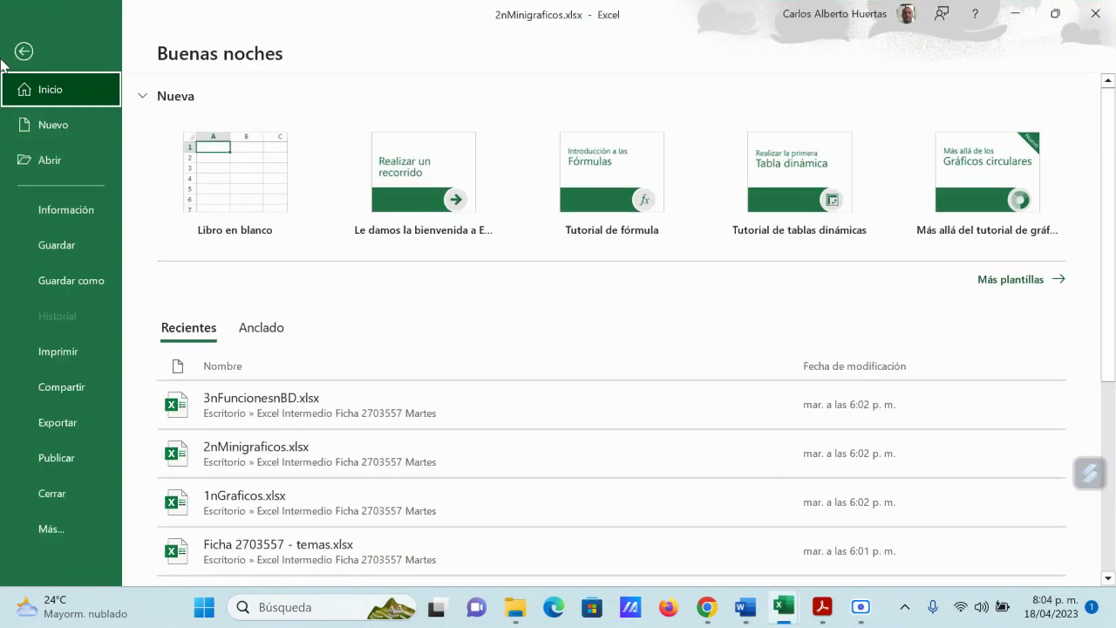
pyautogui.click(21, 56)
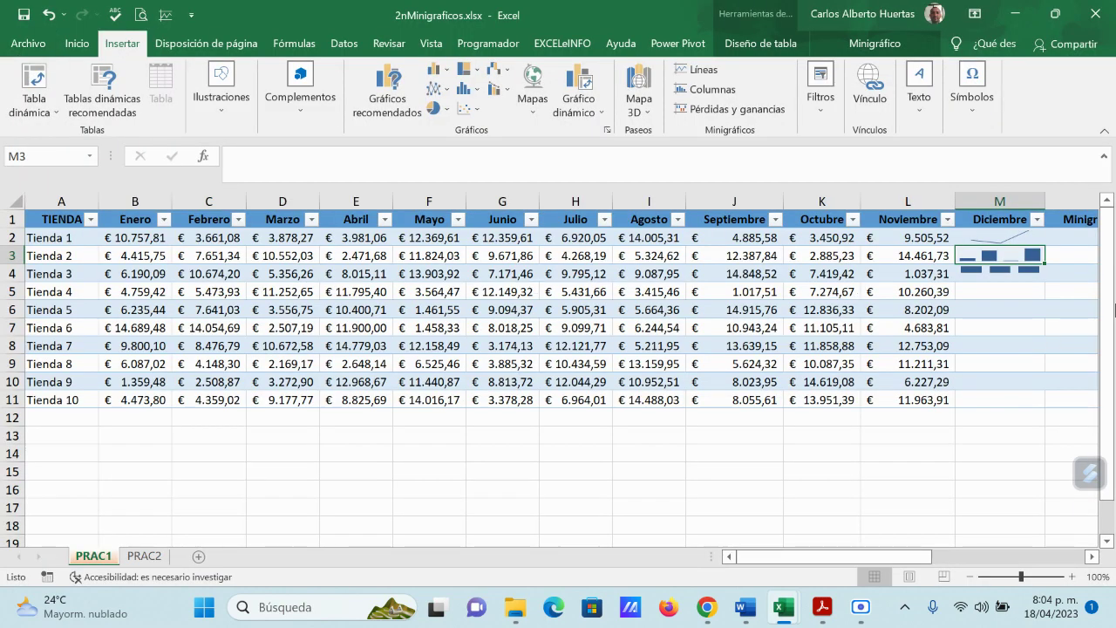
pyautogui.moveTo(1001, 237); pyautogui.dragTo(1004, 274)
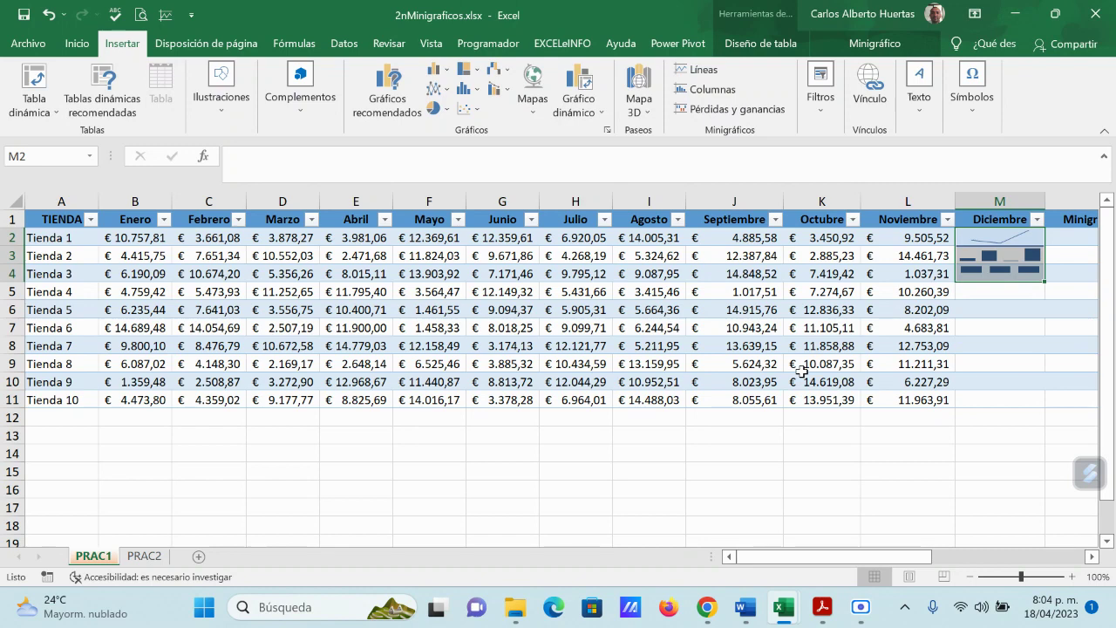
pyautogui.click(1009, 308)
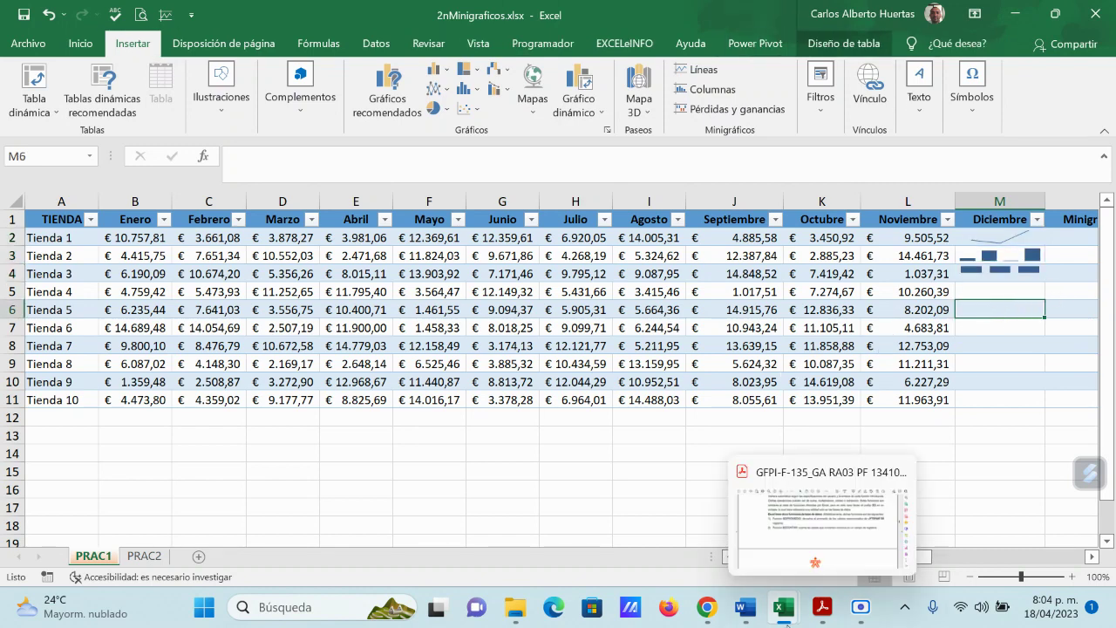
# Step: Switch to 1nGraficos.xlsx and review the charts on the Gráfico Inicial, Negativos and Gráficos de Barras Internas sheets
pyautogui.click(784, 608)
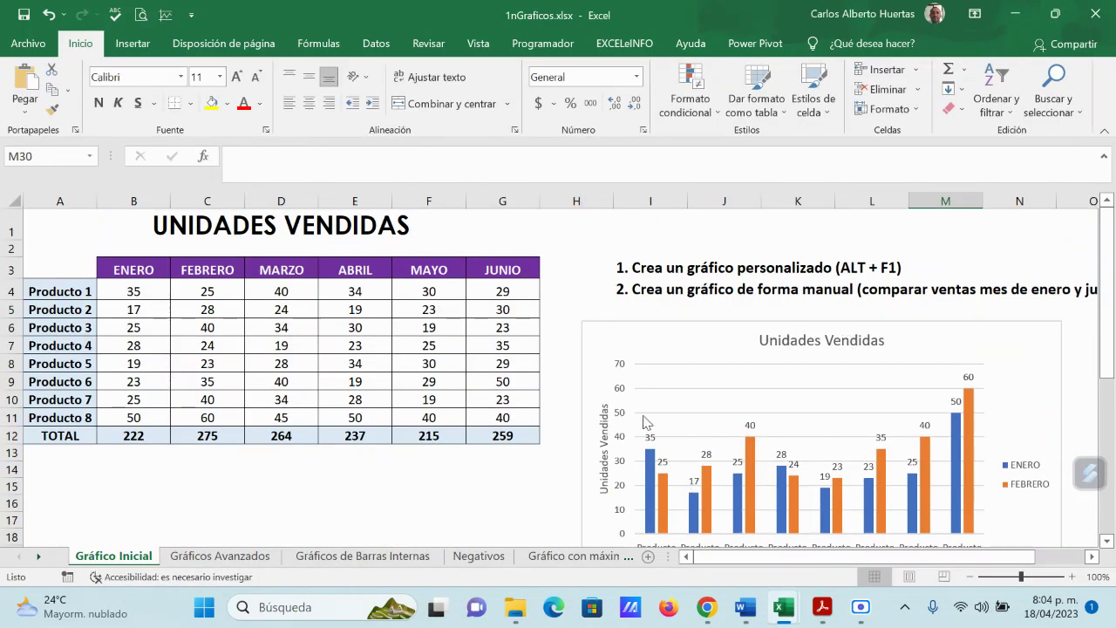
pyautogui.hotkey('alt', 'F1')
pyautogui.scroll(-1, 646, 422)
pyautogui.scroll(1, 646, 422)
pyautogui.click(496, 559)
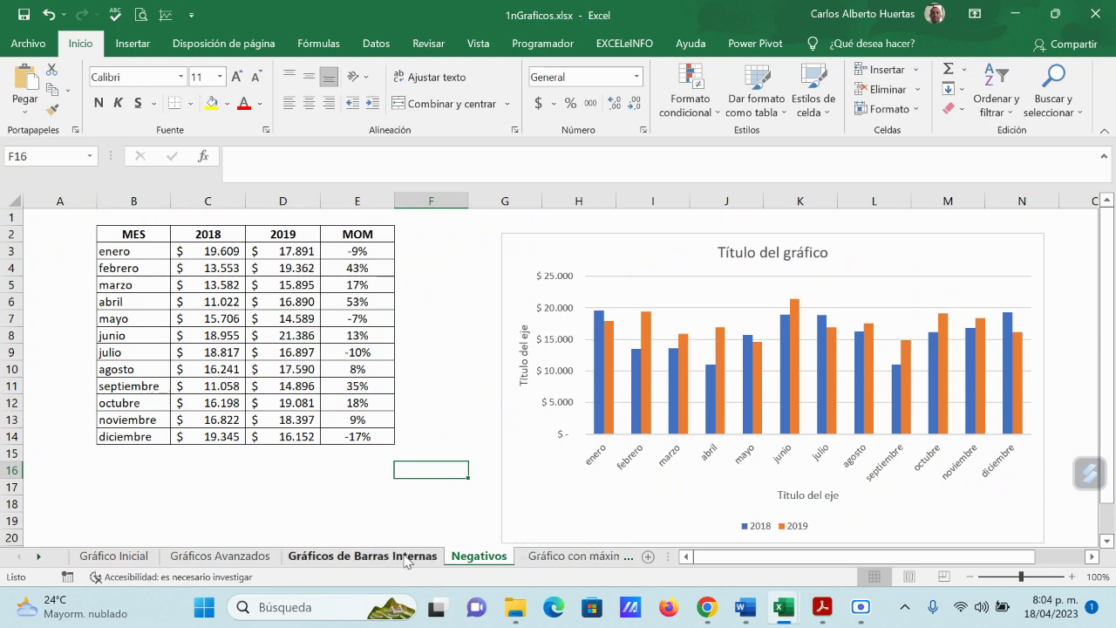
pyautogui.click(406, 558)
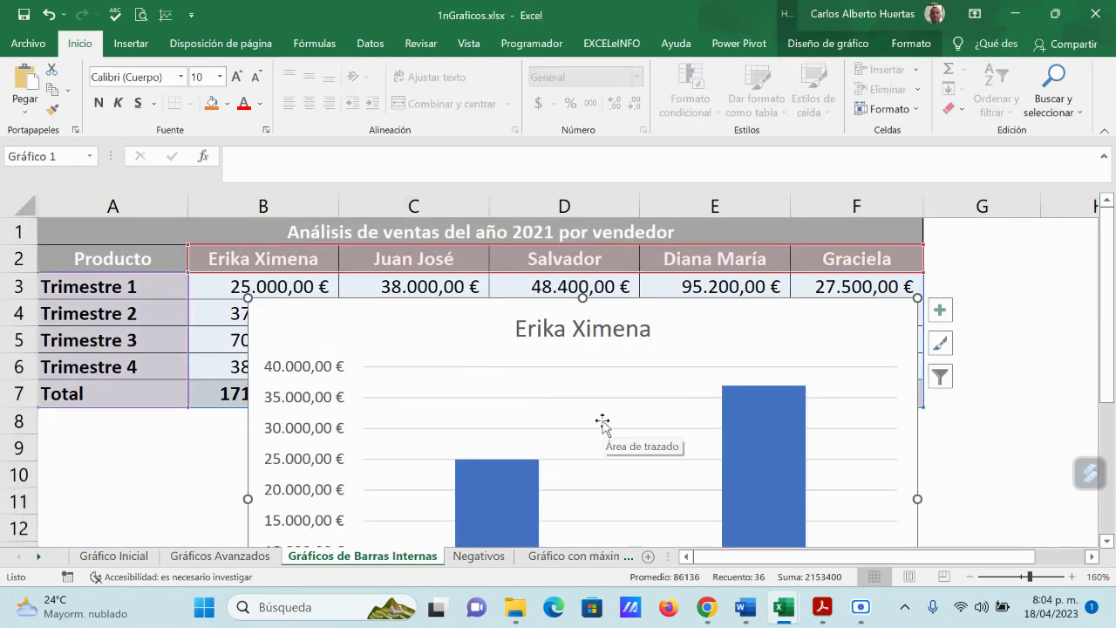
# Step: Minimize the open Excel workbooks to return to the Google Meet call
pyautogui.click(1014, 13)
pyautogui.click(1014, 13)
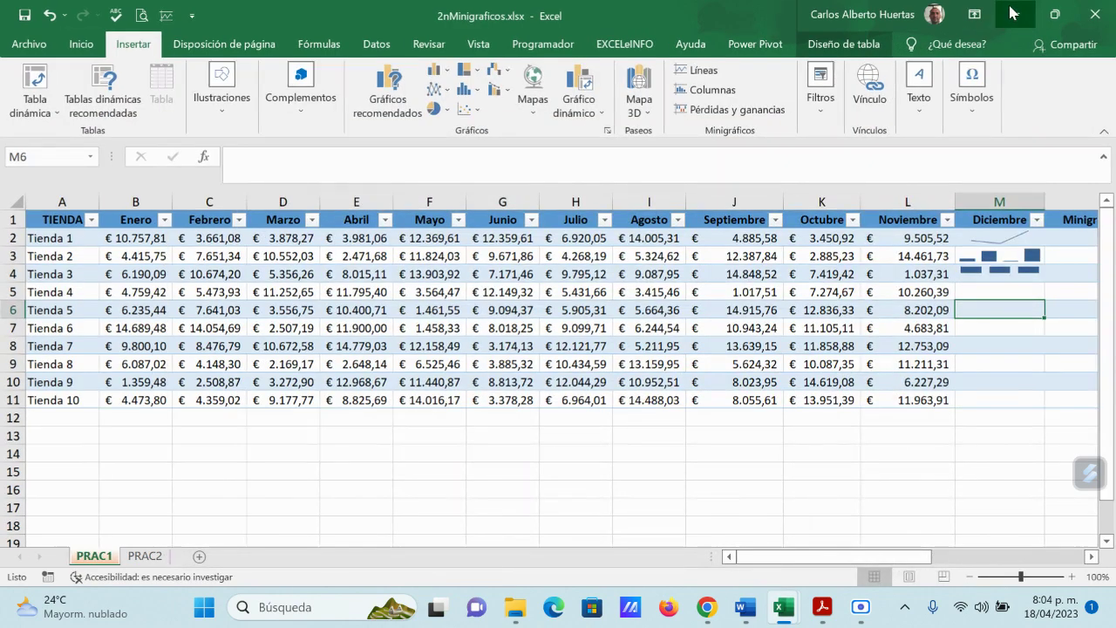
pyautogui.click(1015, 13)
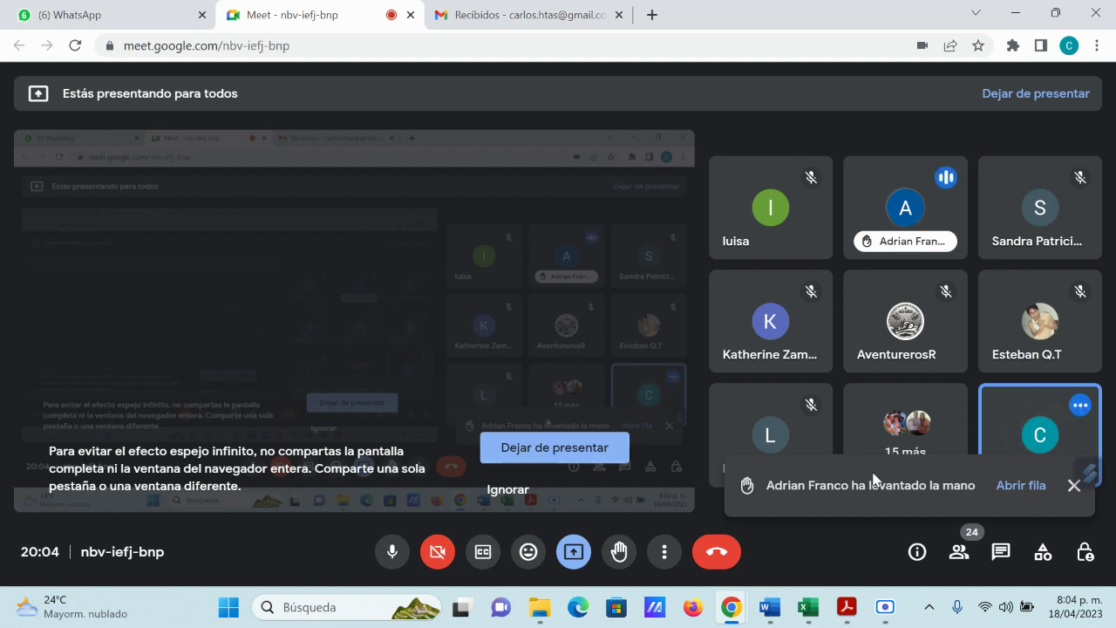
# Step: Switch to the GFPI-F-135 guide in Acrobat Reader and examine its Funciones de Base de Datos section, selecting the heading text and part of BDPROMEDIO
pyautogui.moveTo(885, 606)
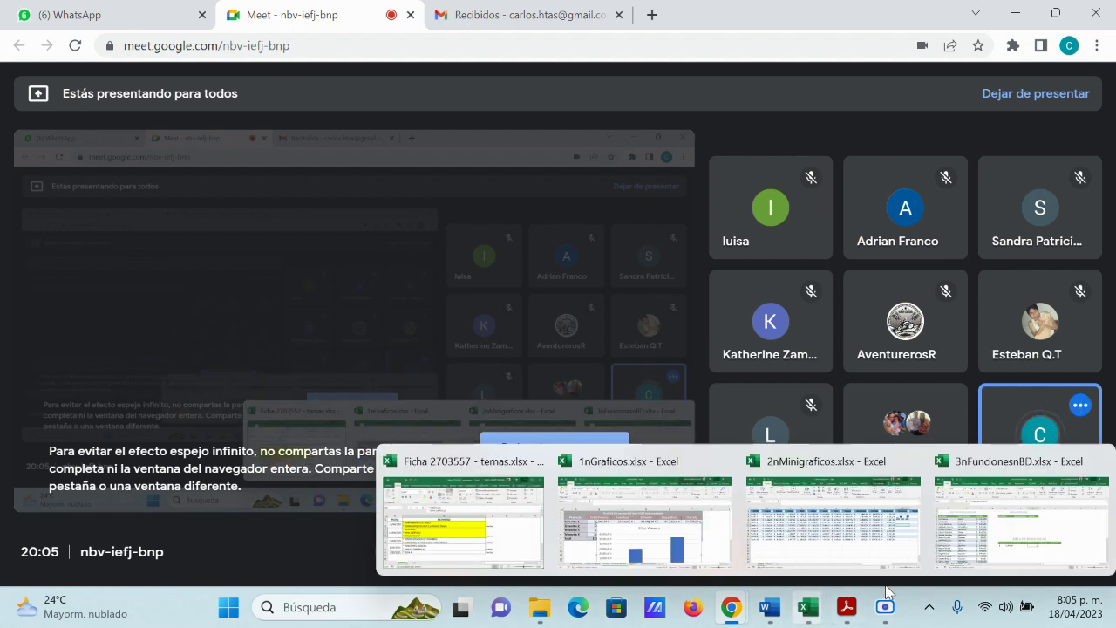
pyautogui.click(849, 608)
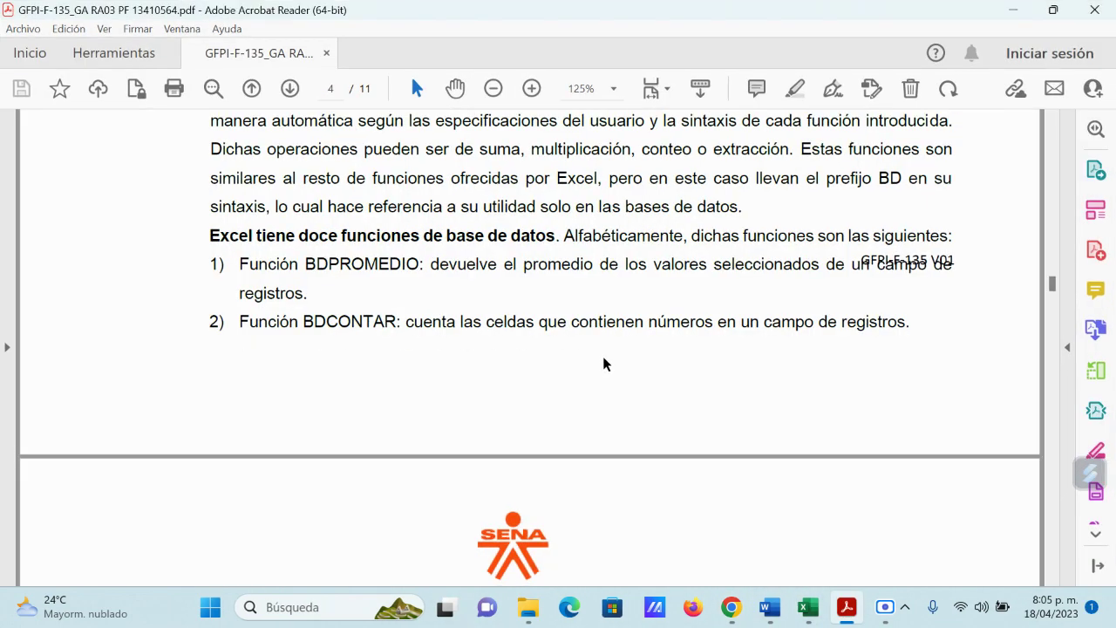
pyautogui.scroll(1, 633, 387)
pyautogui.scroll(1, 632, 381)
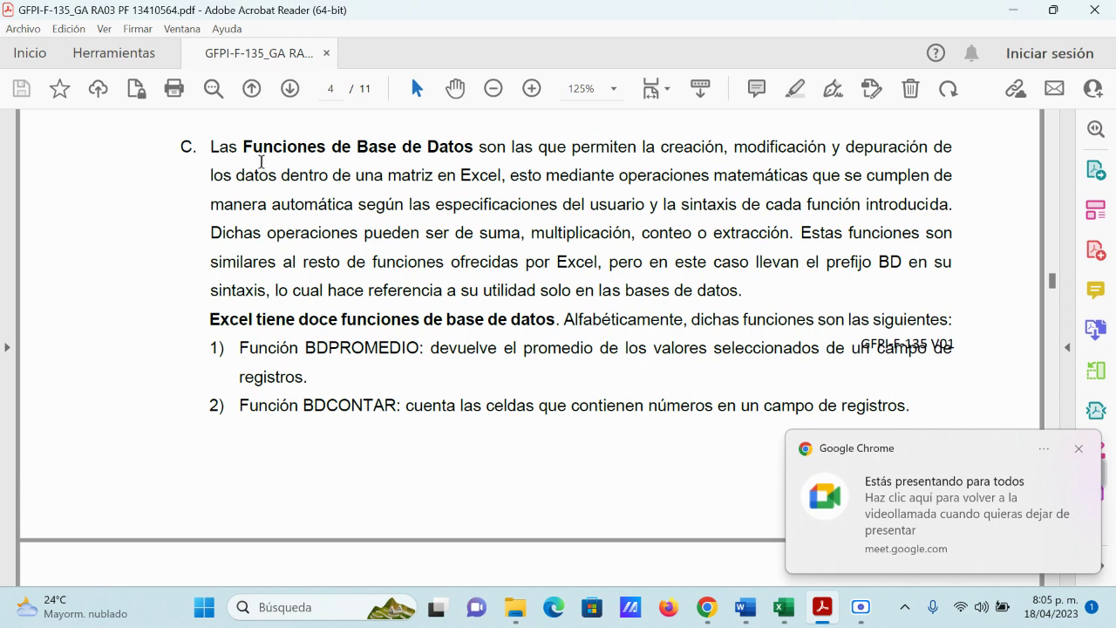
pyautogui.moveTo(245, 146); pyautogui.dragTo(456, 157)
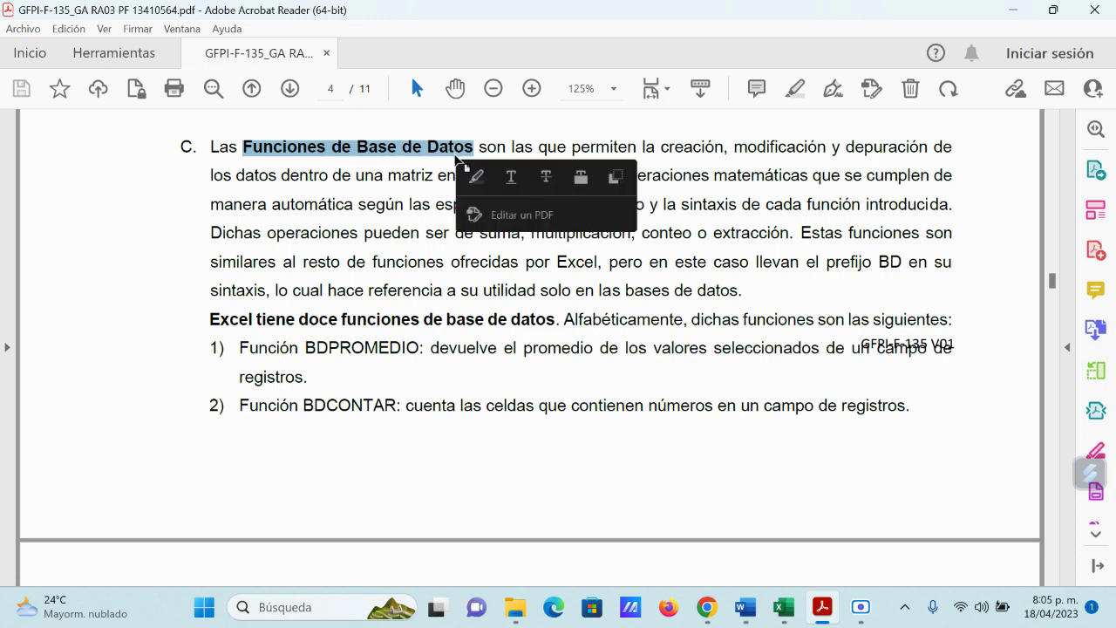
pyautogui.click(398, 357)
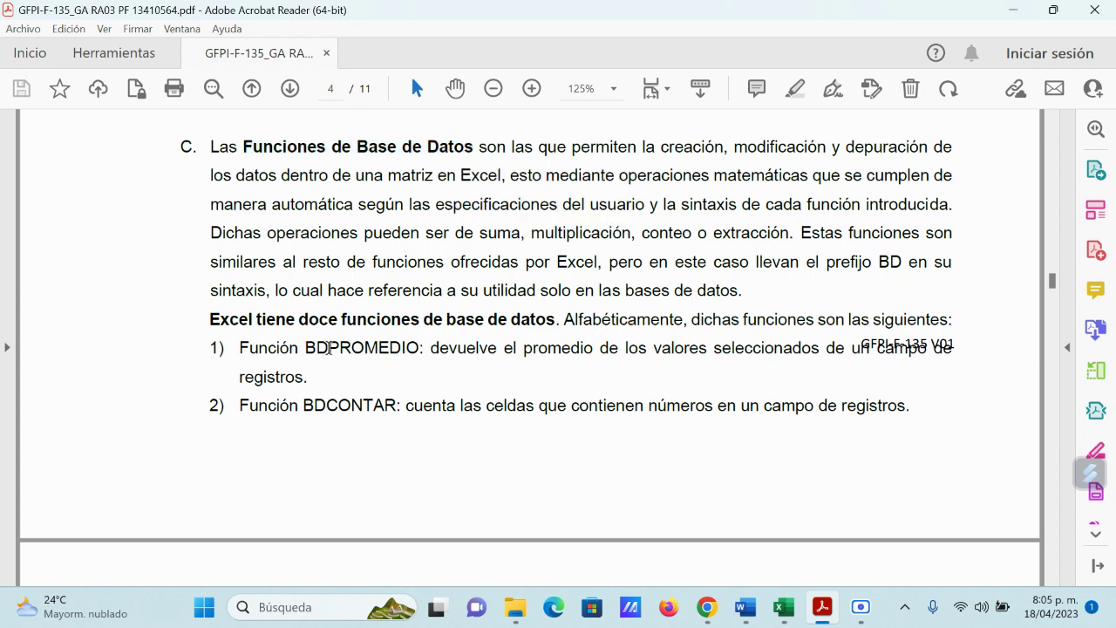
pyautogui.moveTo(328, 348); pyautogui.dragTo(409, 351)
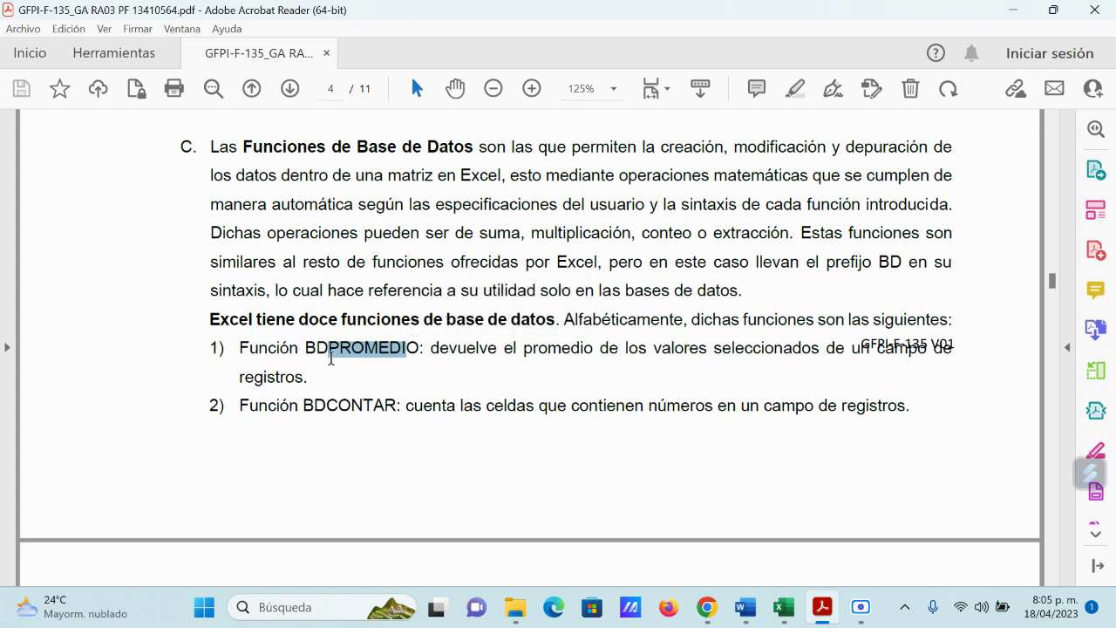
# Step: Check the Google Meet call and bring the guide PDF in Acrobat Reader back to the front
pyautogui.click(1013, 10)
pyautogui.moveTo(434, 281)
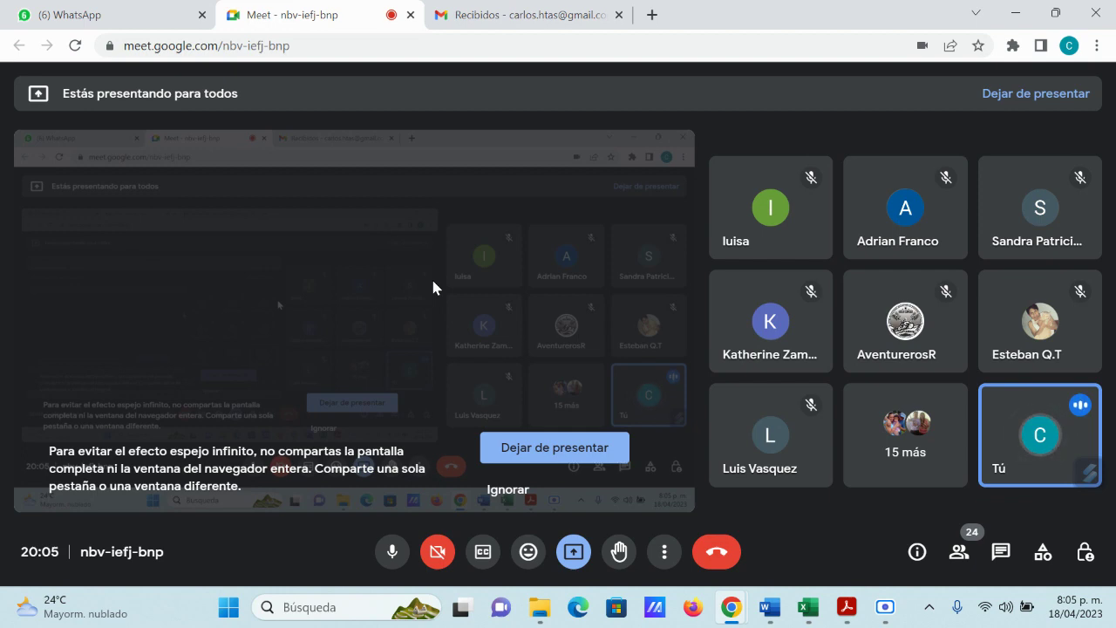
pyautogui.click(847, 615)
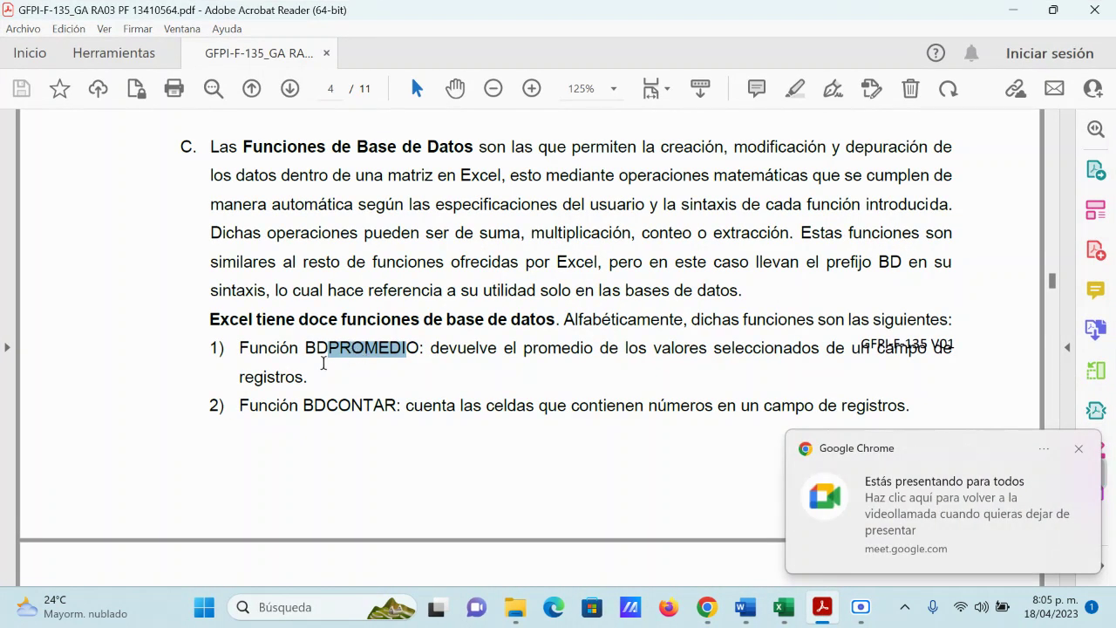